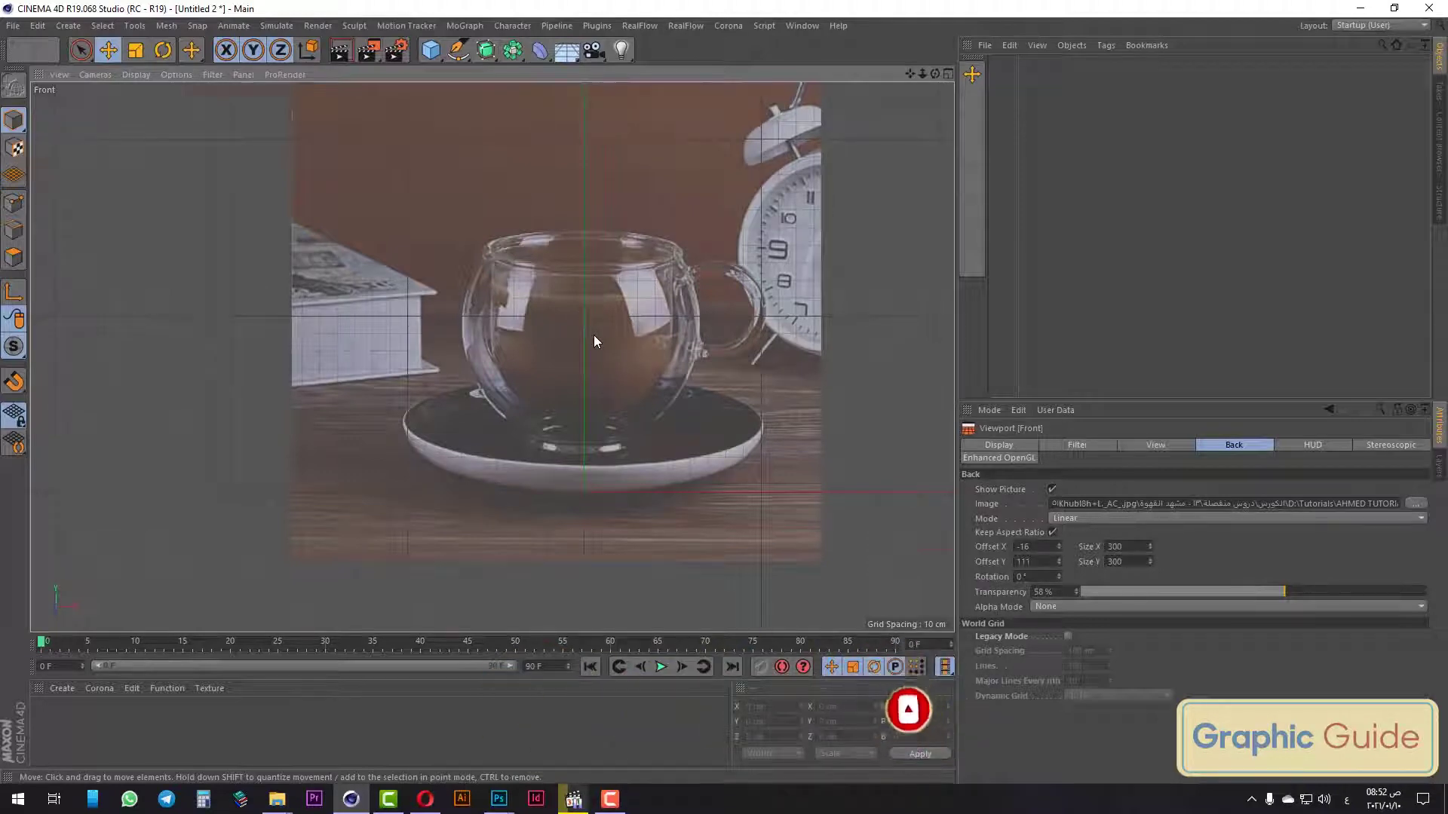
Zoom the Front view over the cup reference and open the primitive objects palette.
scroll(594, 336, "up", 2)
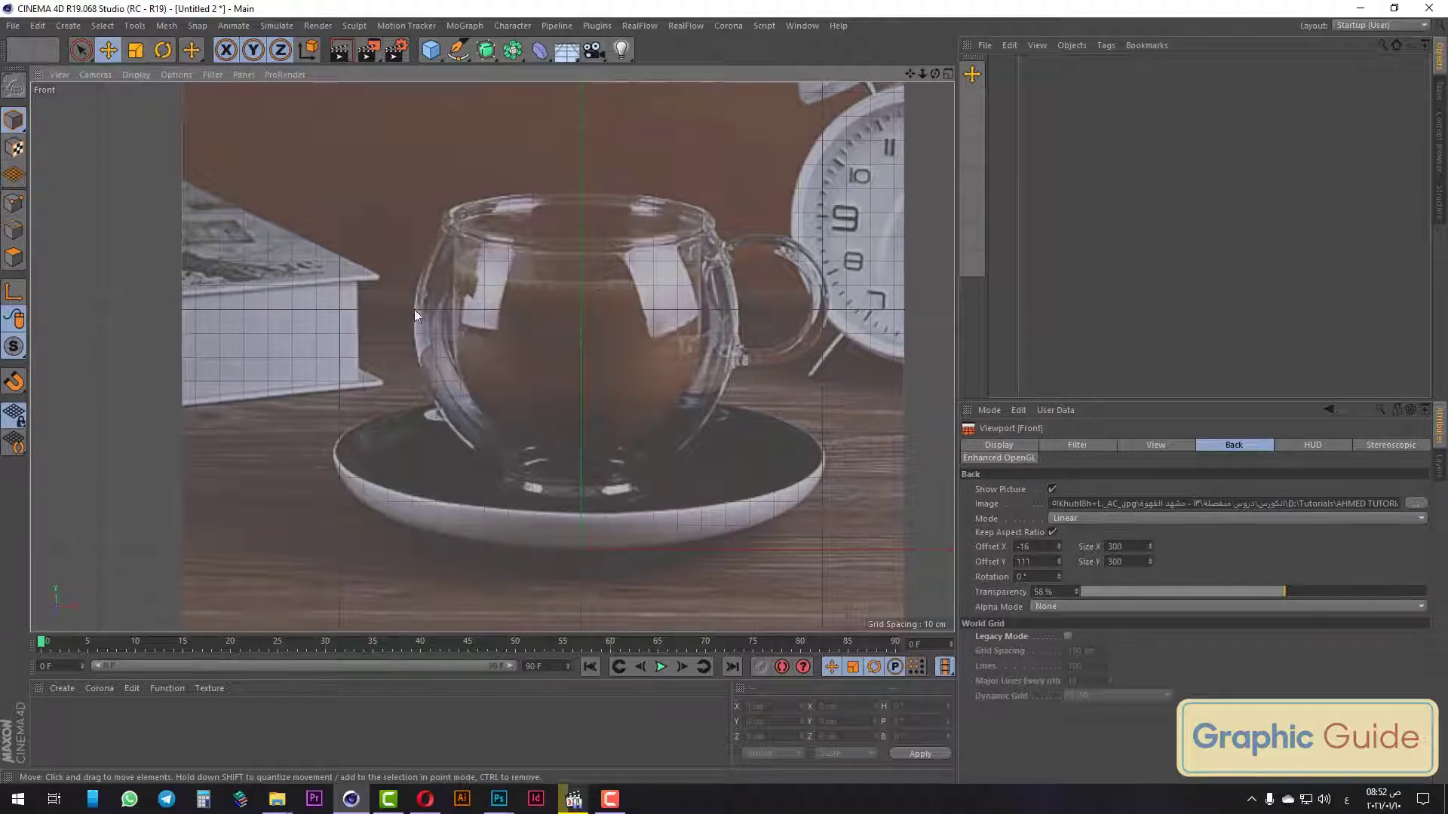
left_click(433, 54)
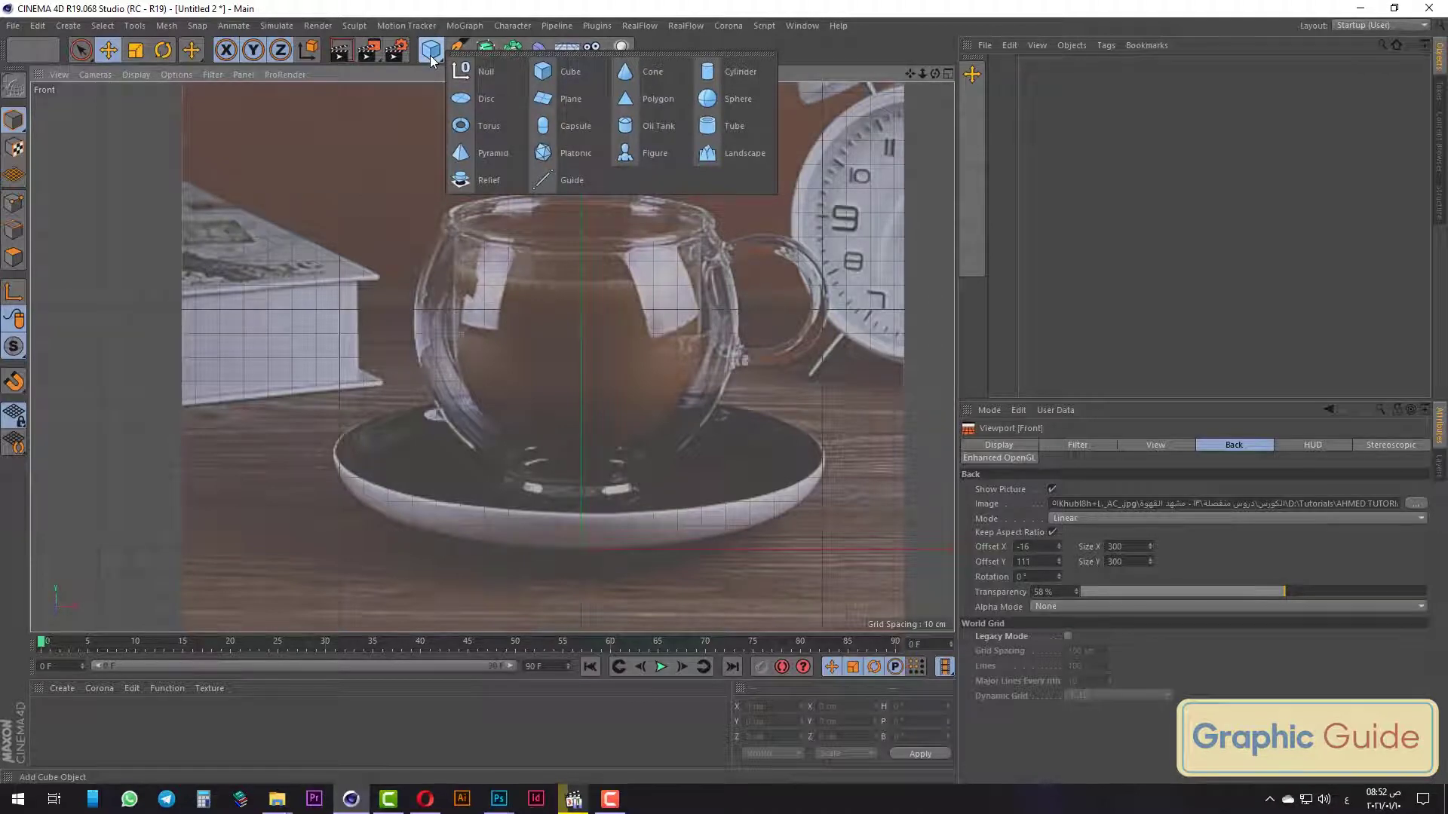
Add a sphere and fit it over the cup's round bowl at about 68.36 cm radius.
left_click(722, 92)
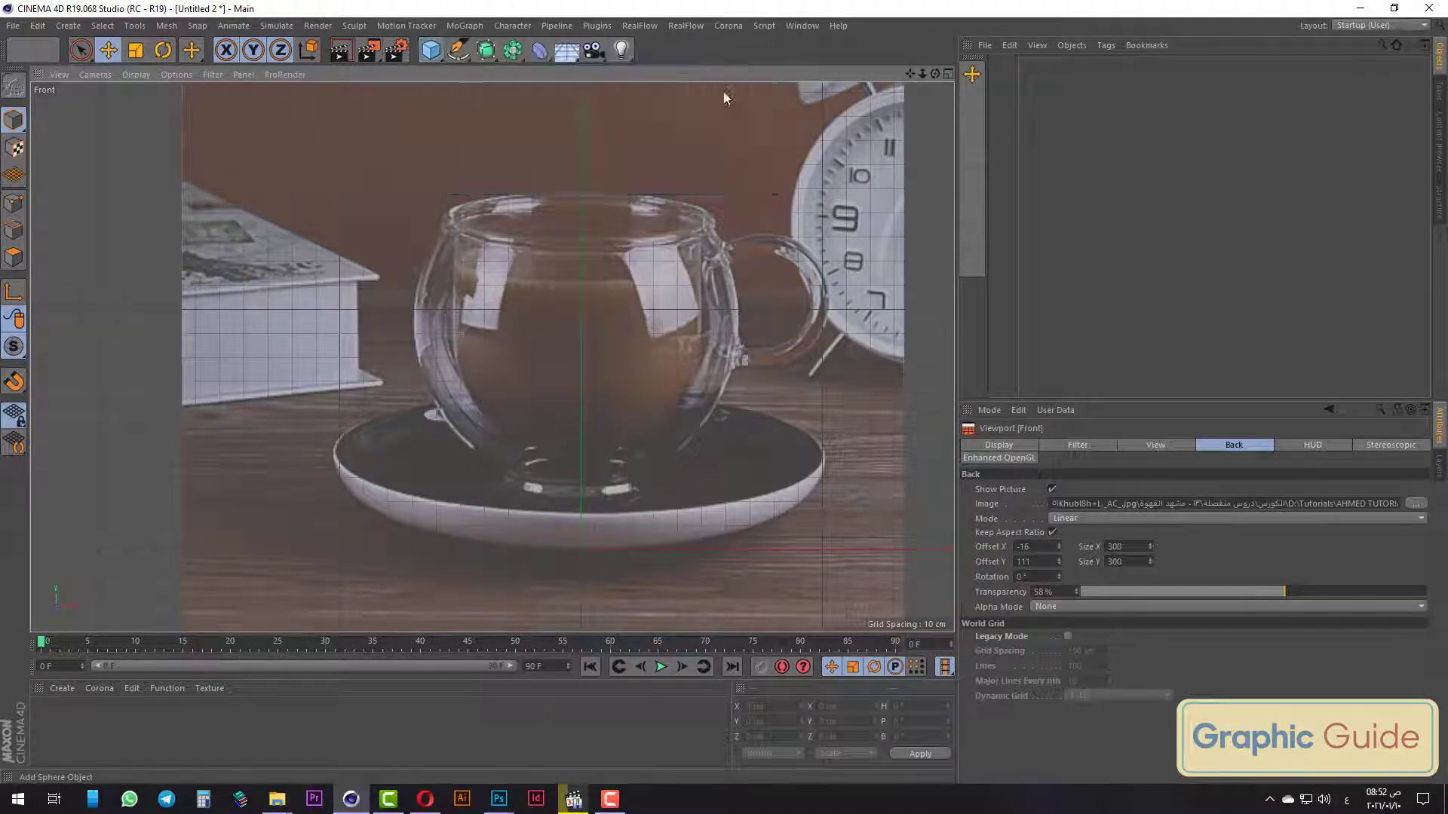
left_click_drag(586, 424, 586, 223)
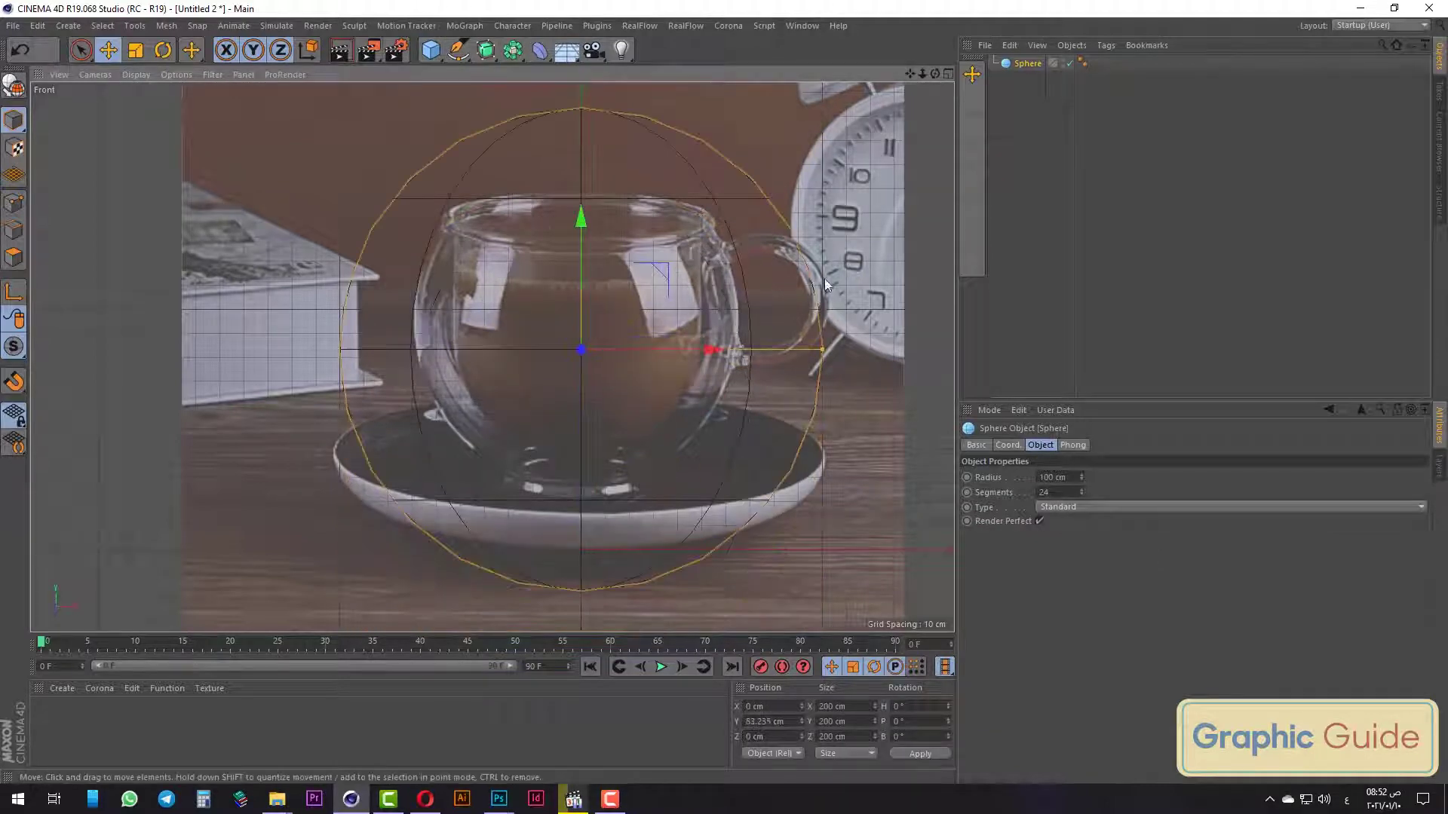
left_click_drag(822, 351, 736, 351)
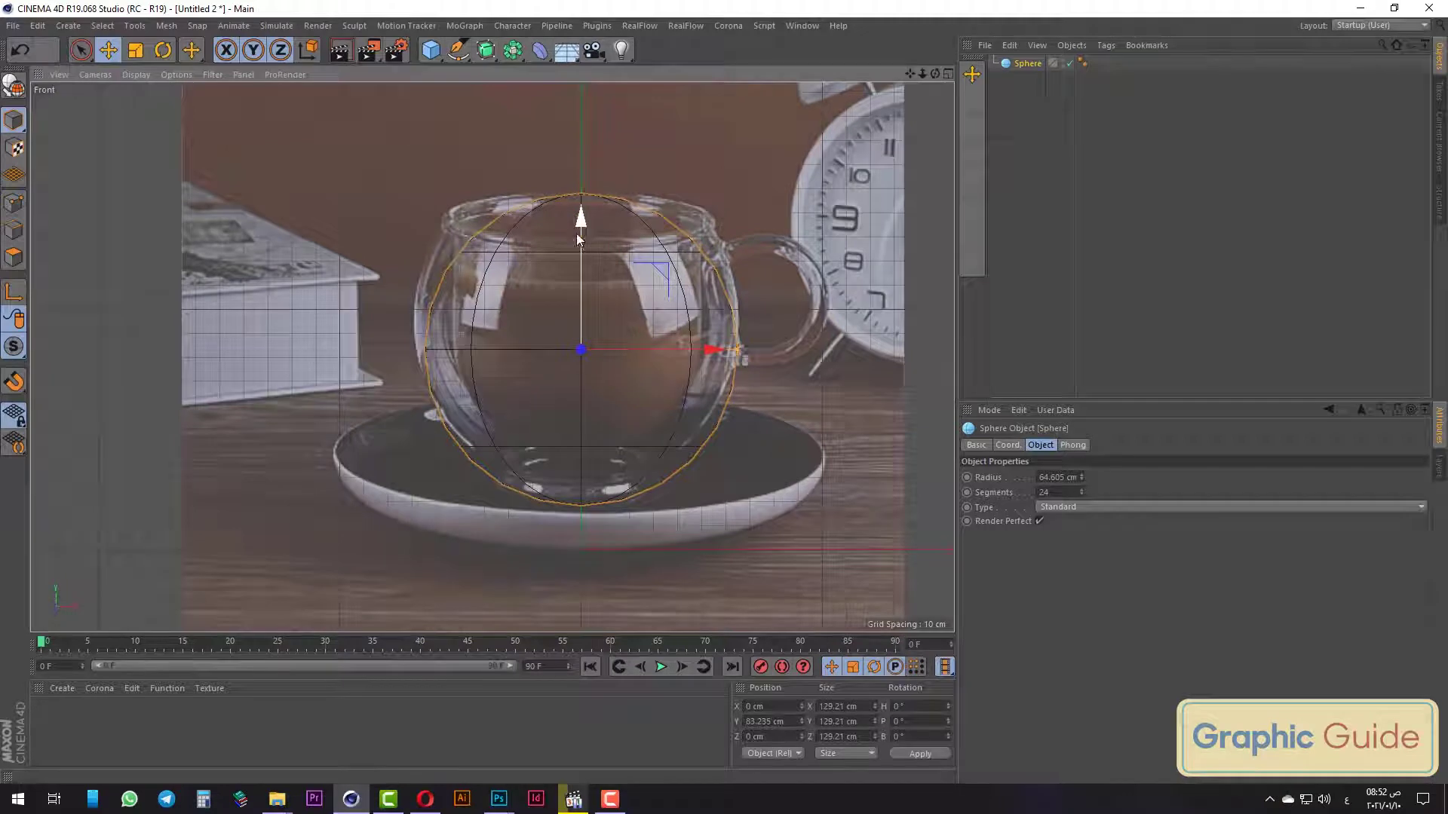
left_click_drag(576, 233, 578, 230)
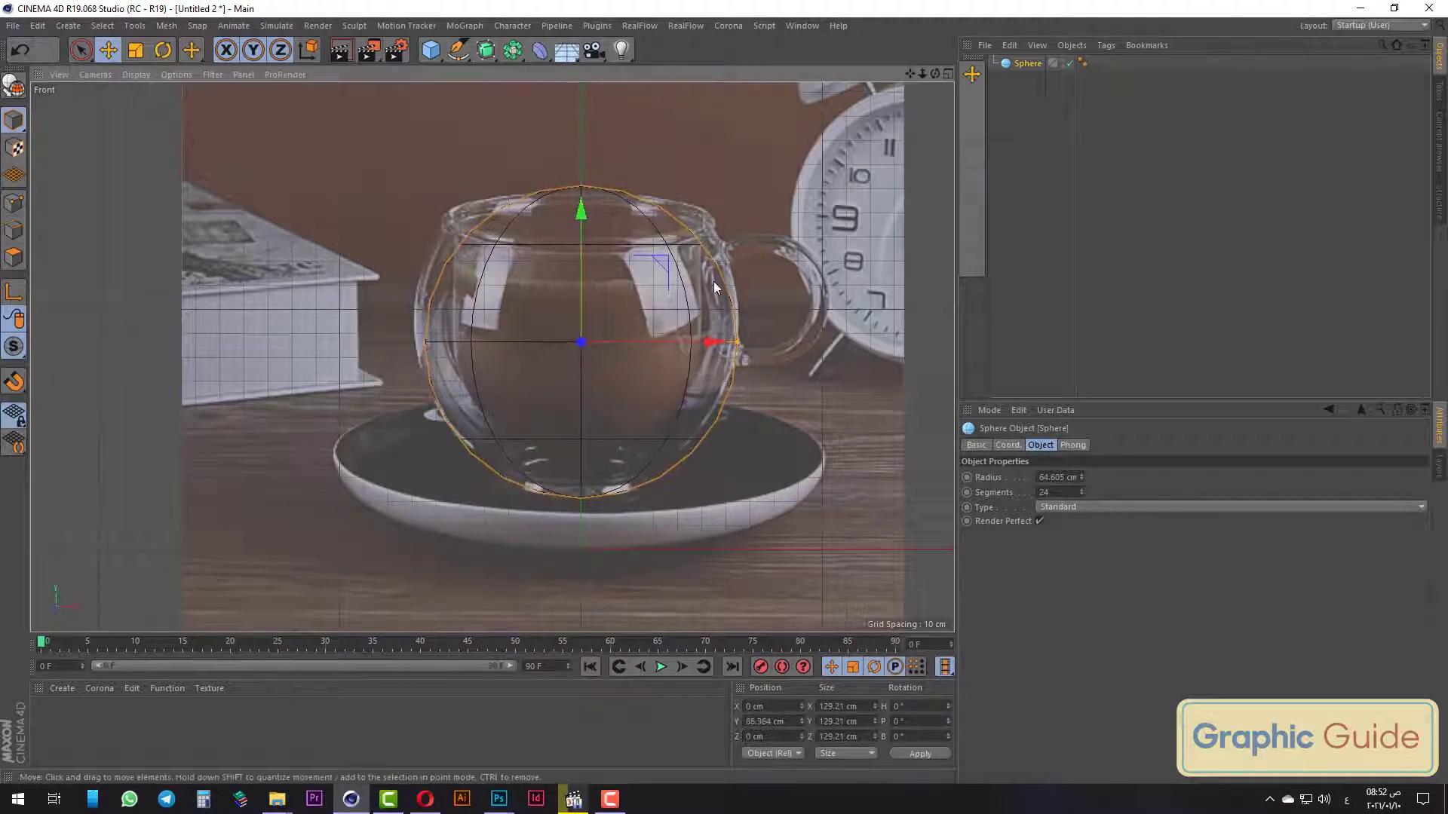
left_click_drag(743, 341, 754, 339)
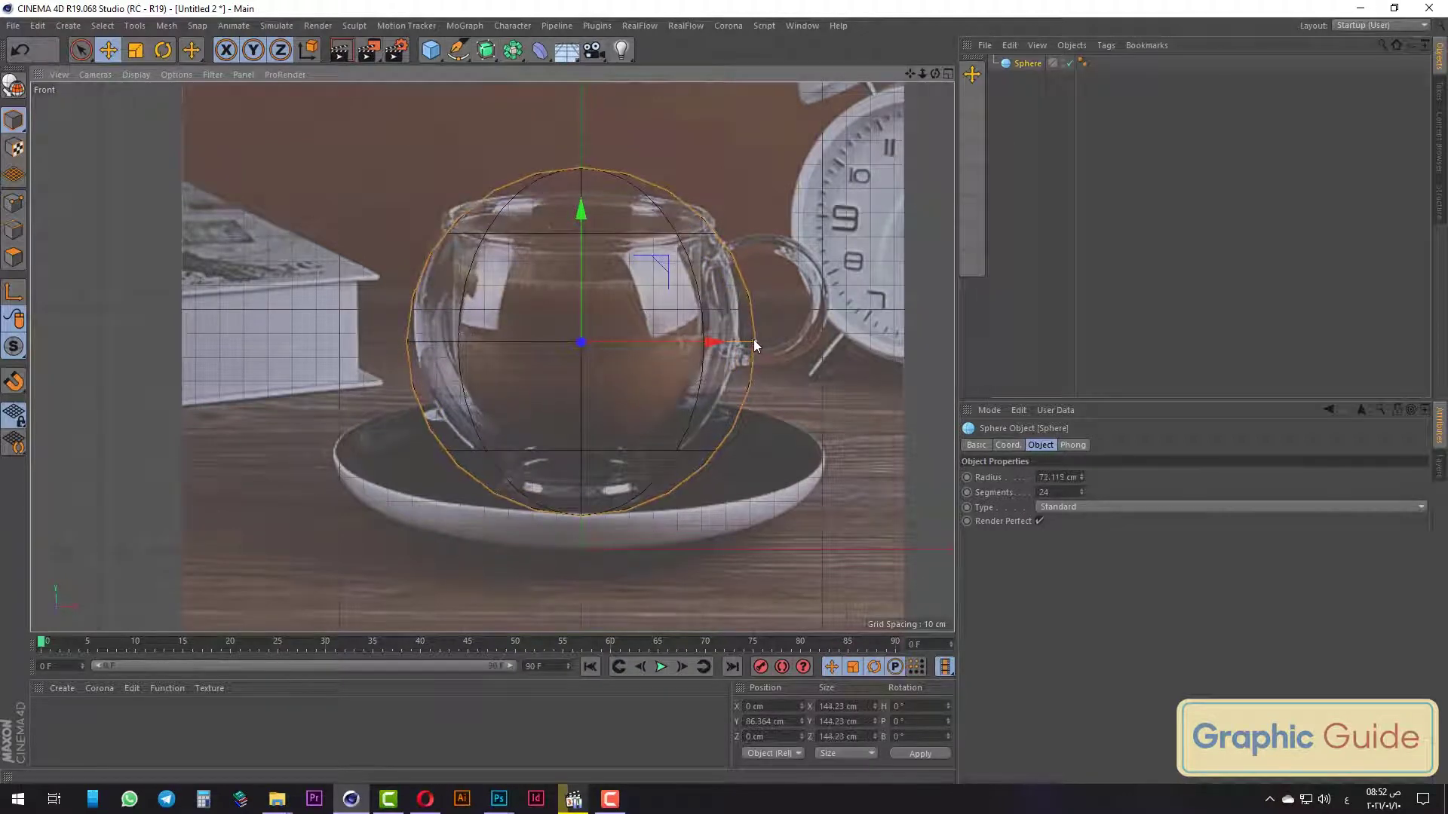
left_click_drag(582, 256, 581, 233)
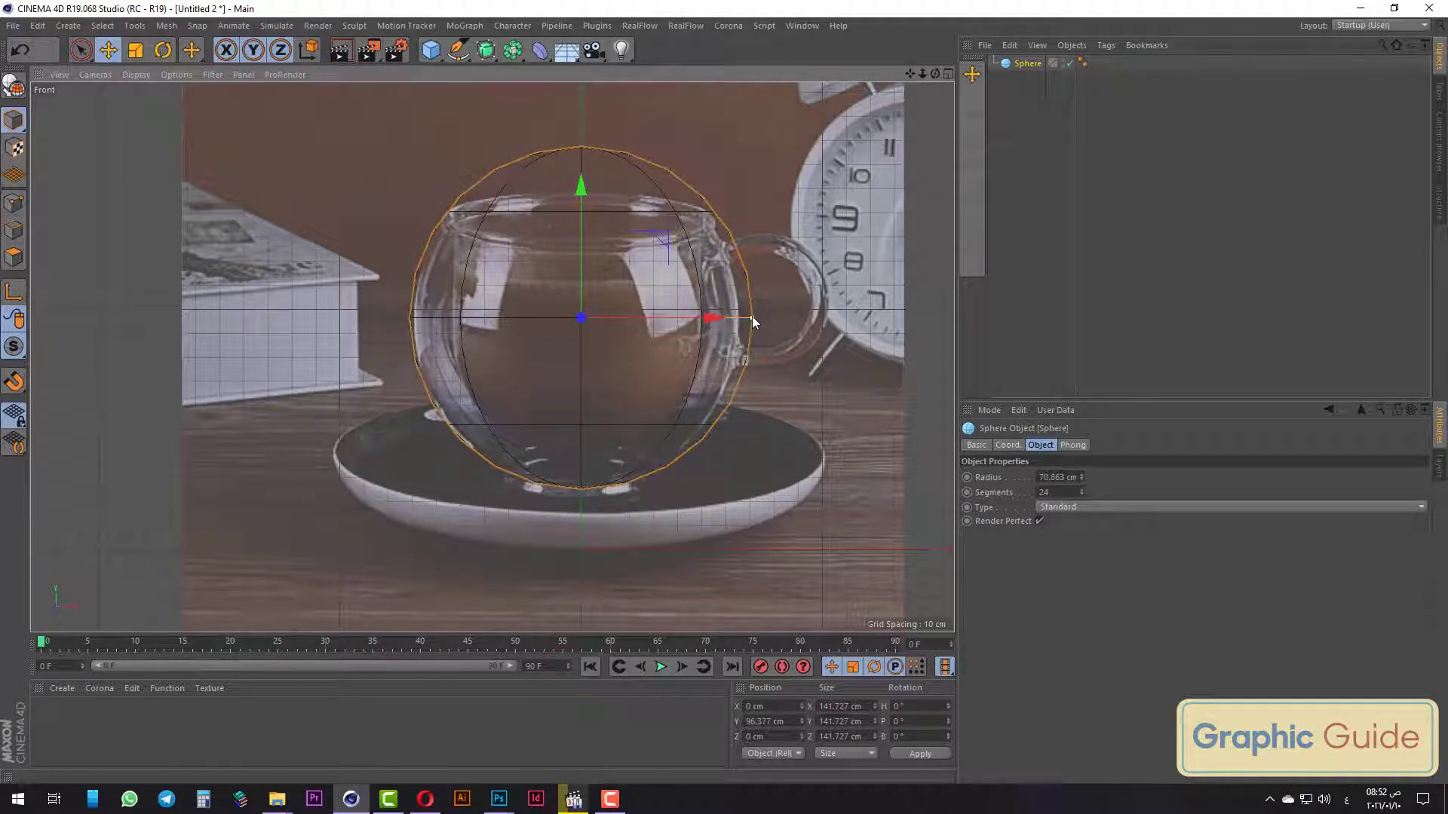
left_click_drag(753, 317, 713, 318)
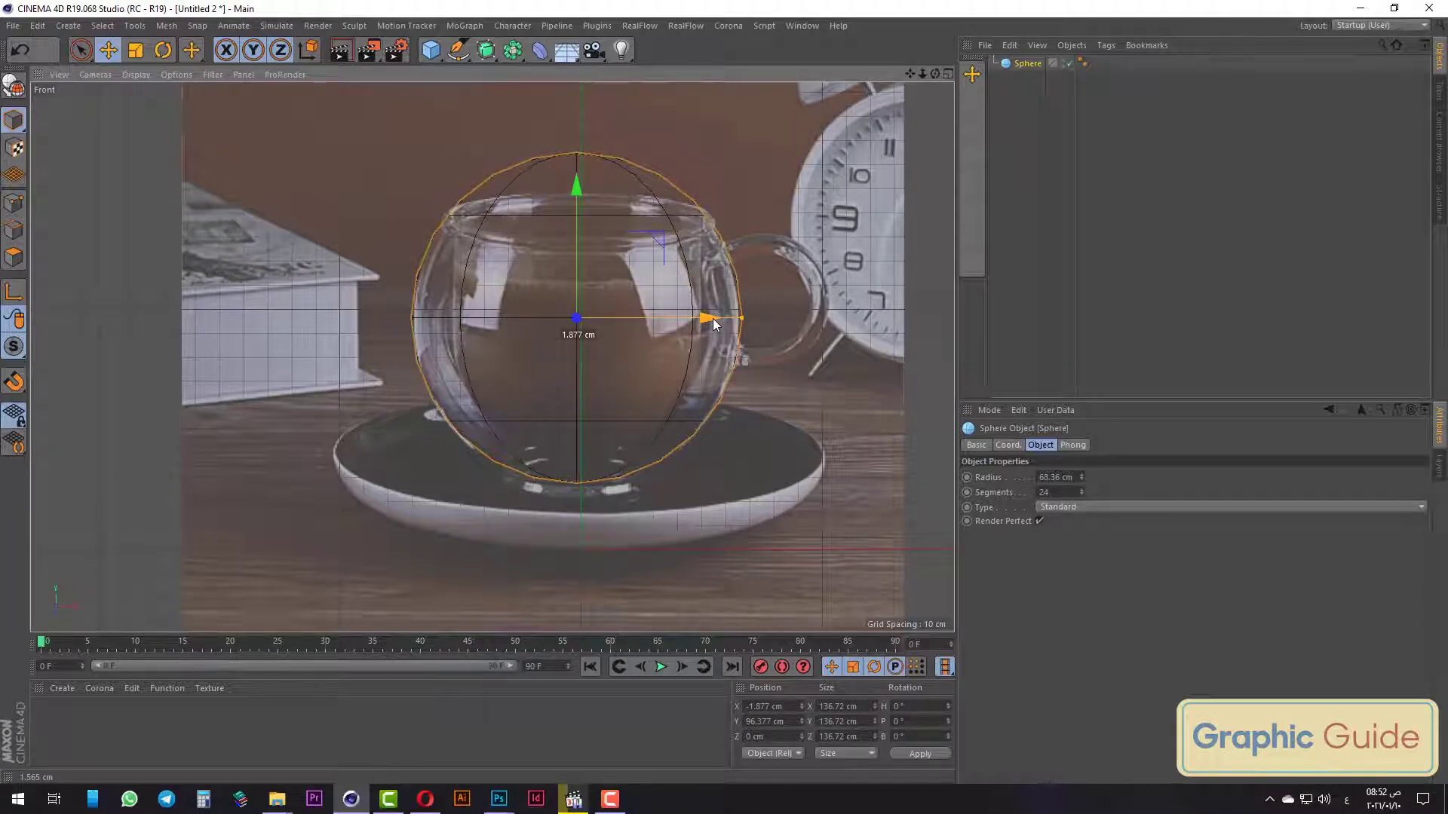
Raise the sphere's Segments count to 76, undoing an accidental size change.
key("F1")
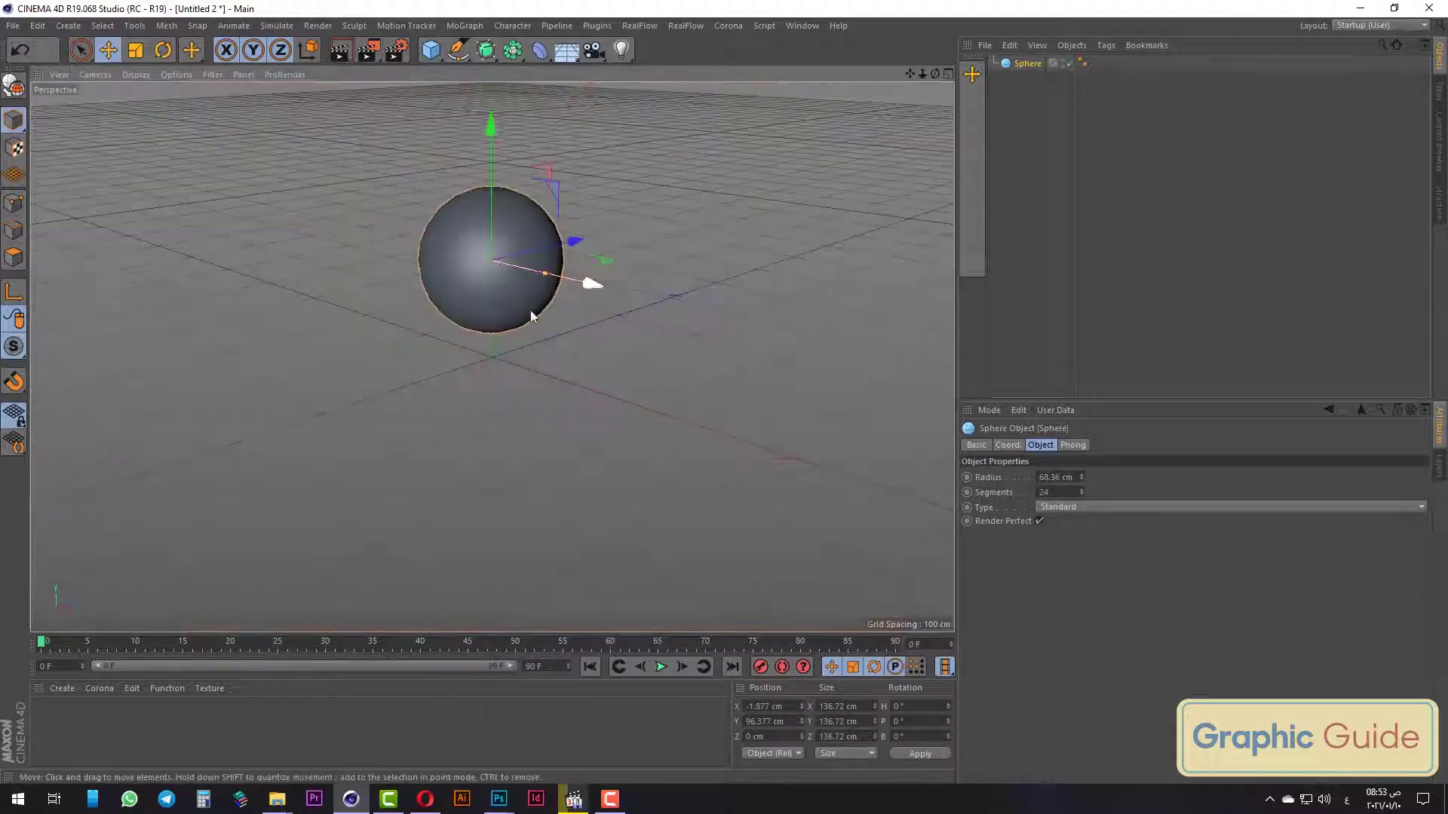
left_click_drag(530, 315, 473, 195, "alt")
key("c")
key("m")
key("b")
scroll(528, 219, "up", 2)
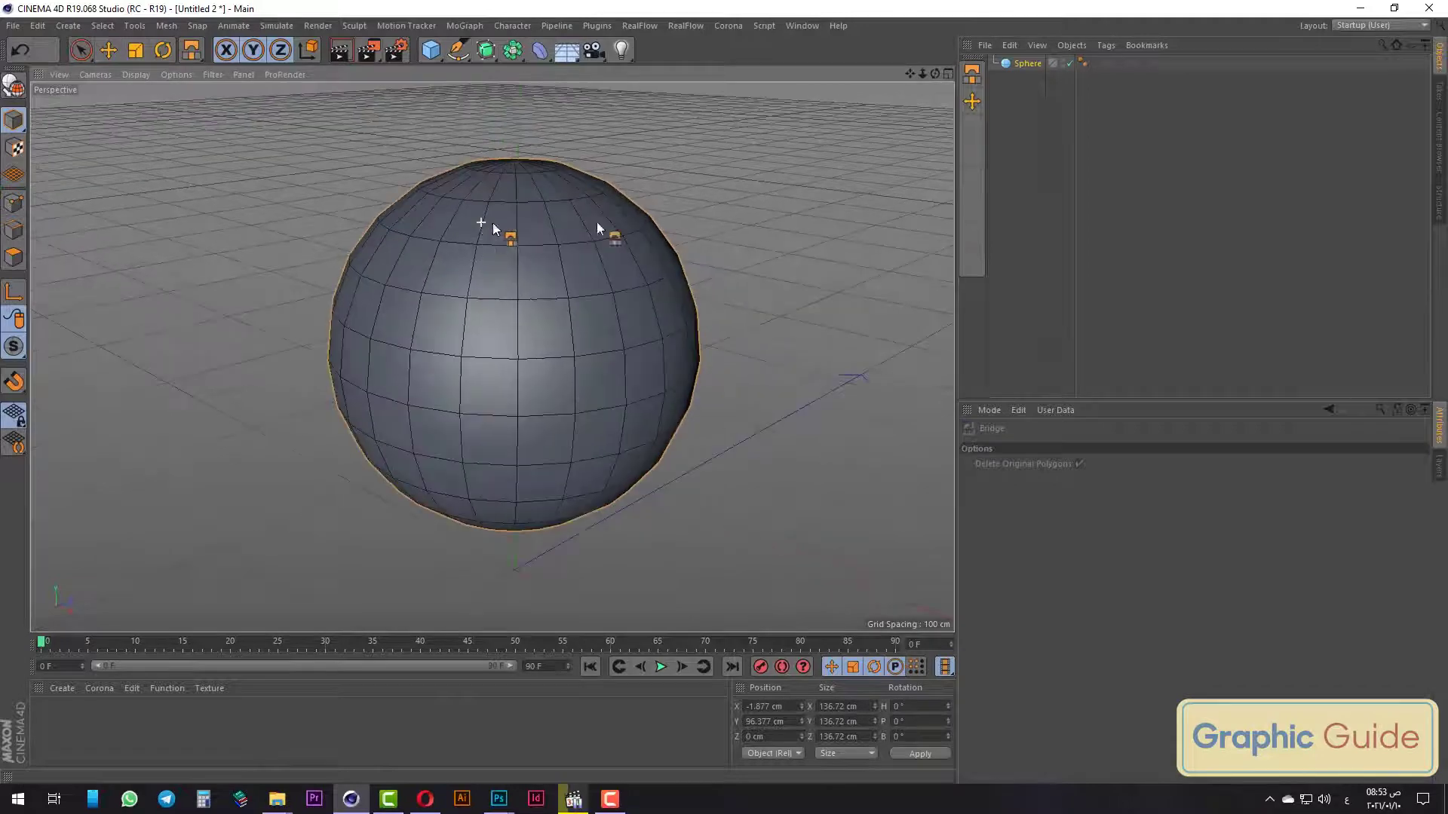
left_click(1028, 69)
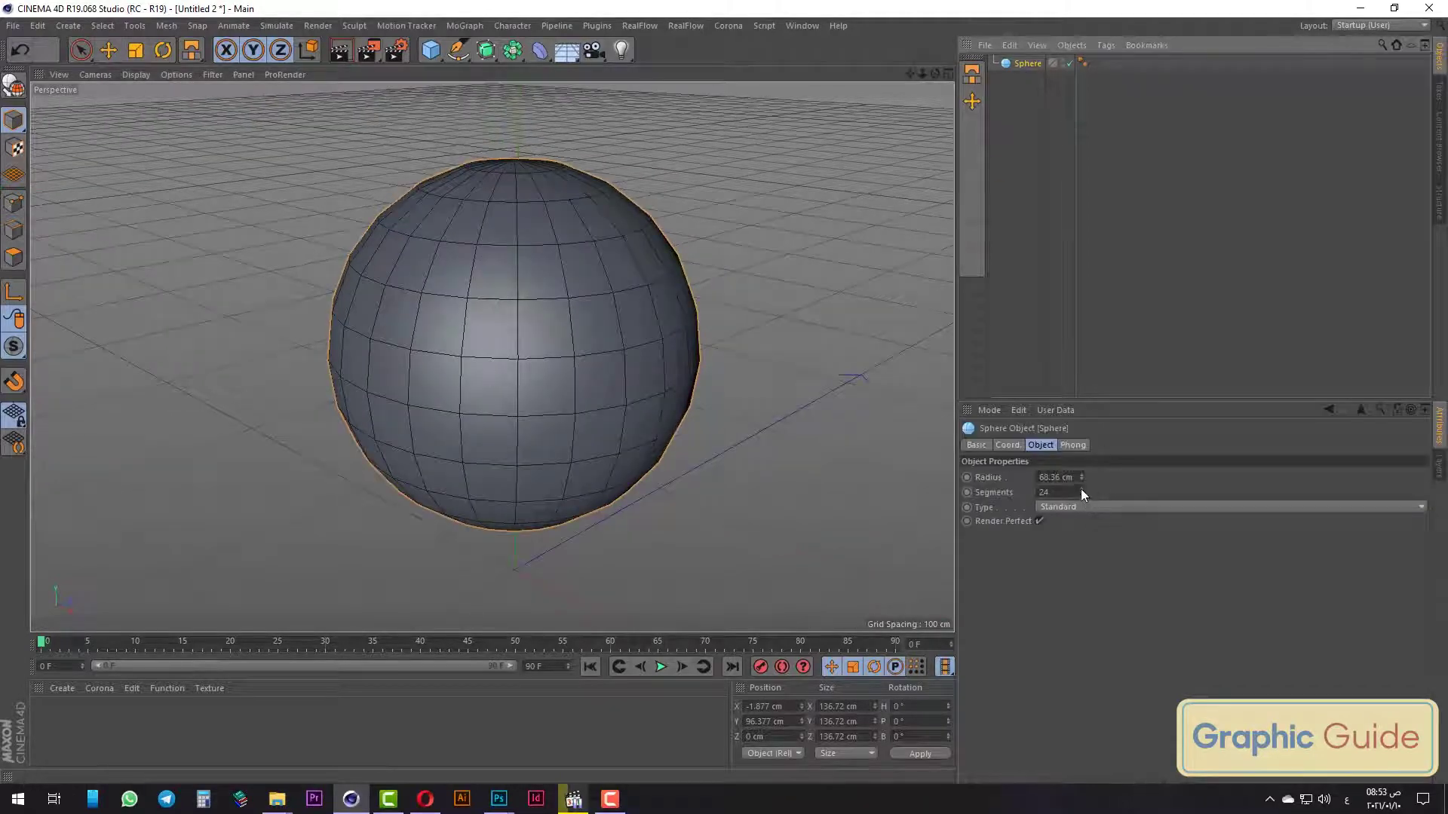
left_click_drag(1080, 489, 1080, 422)
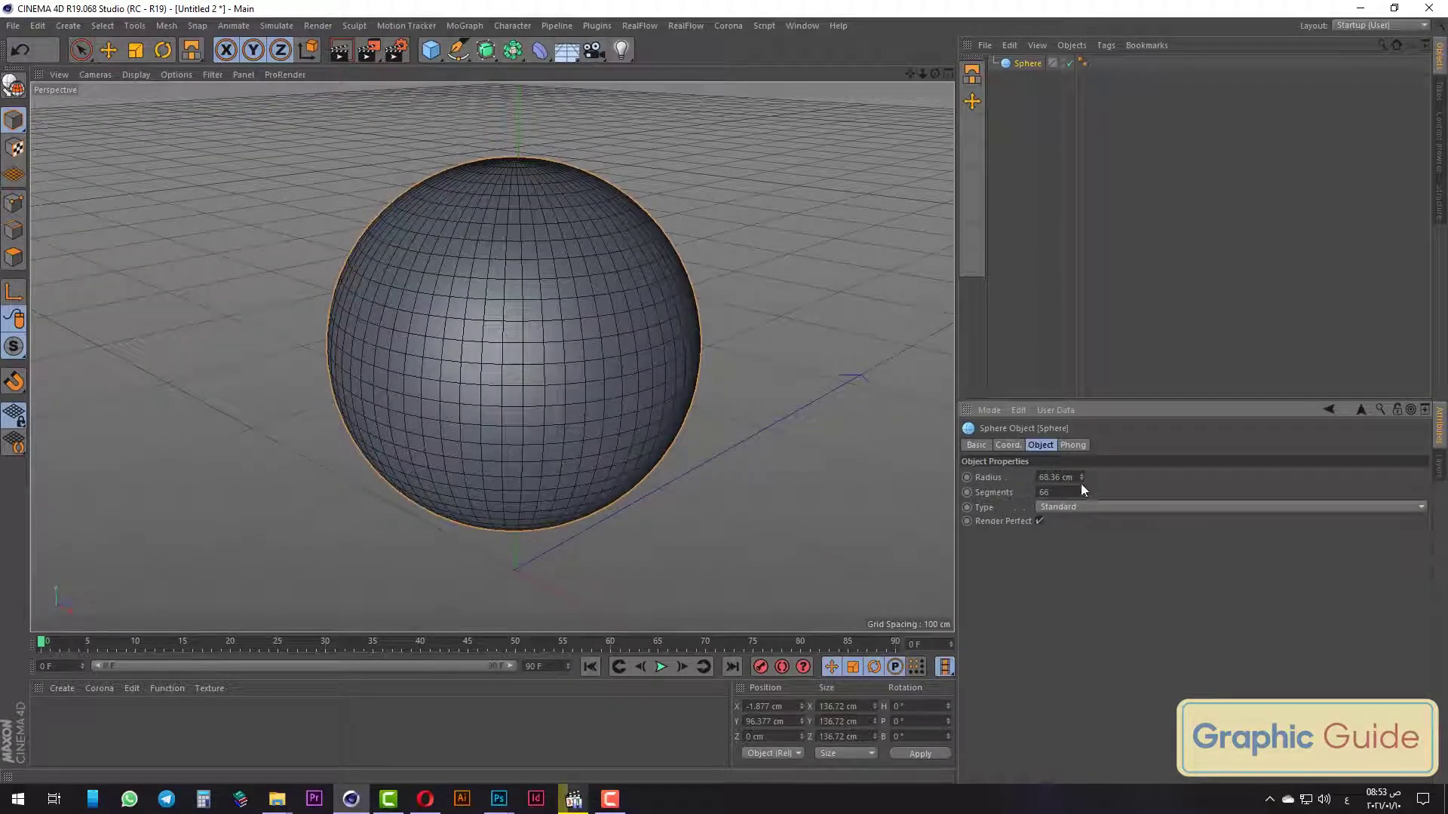
left_click_drag(1080, 478, 1080, 468)
key("ctrl+z")
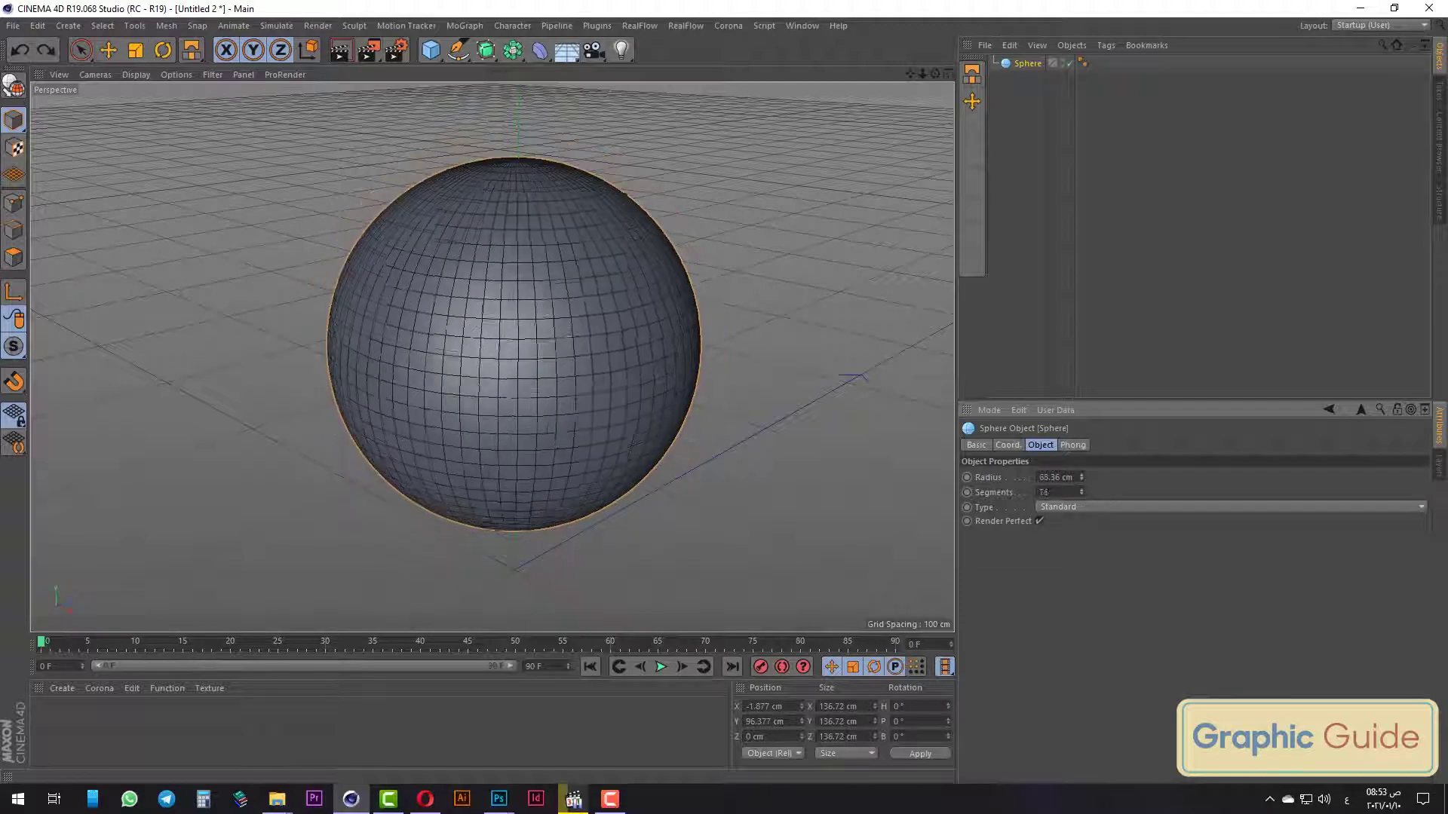
Make the sphere editable and switch to Points mode in the Front view.
left_click(13, 87)
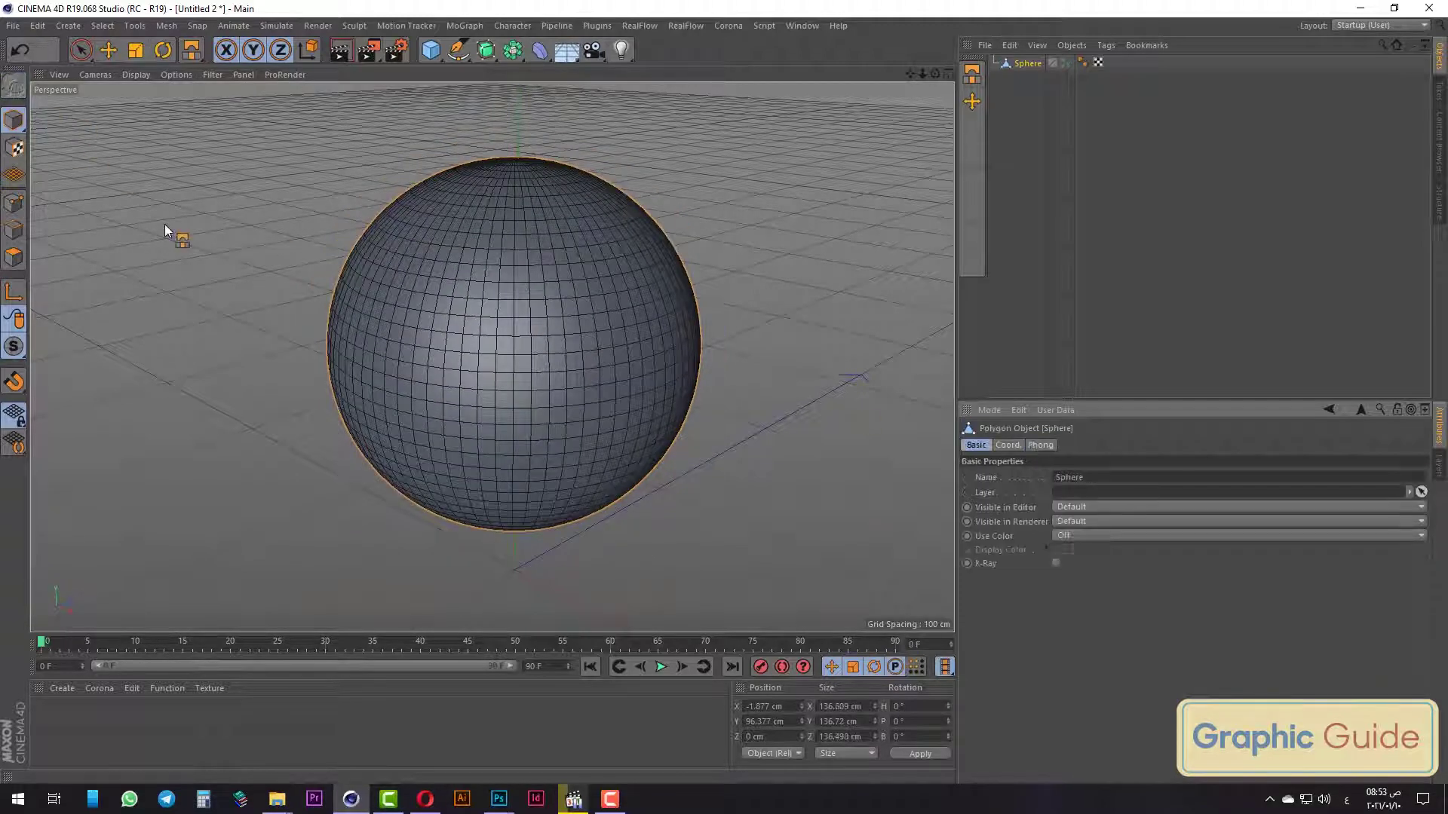
key("F4")
left_click(13, 202)
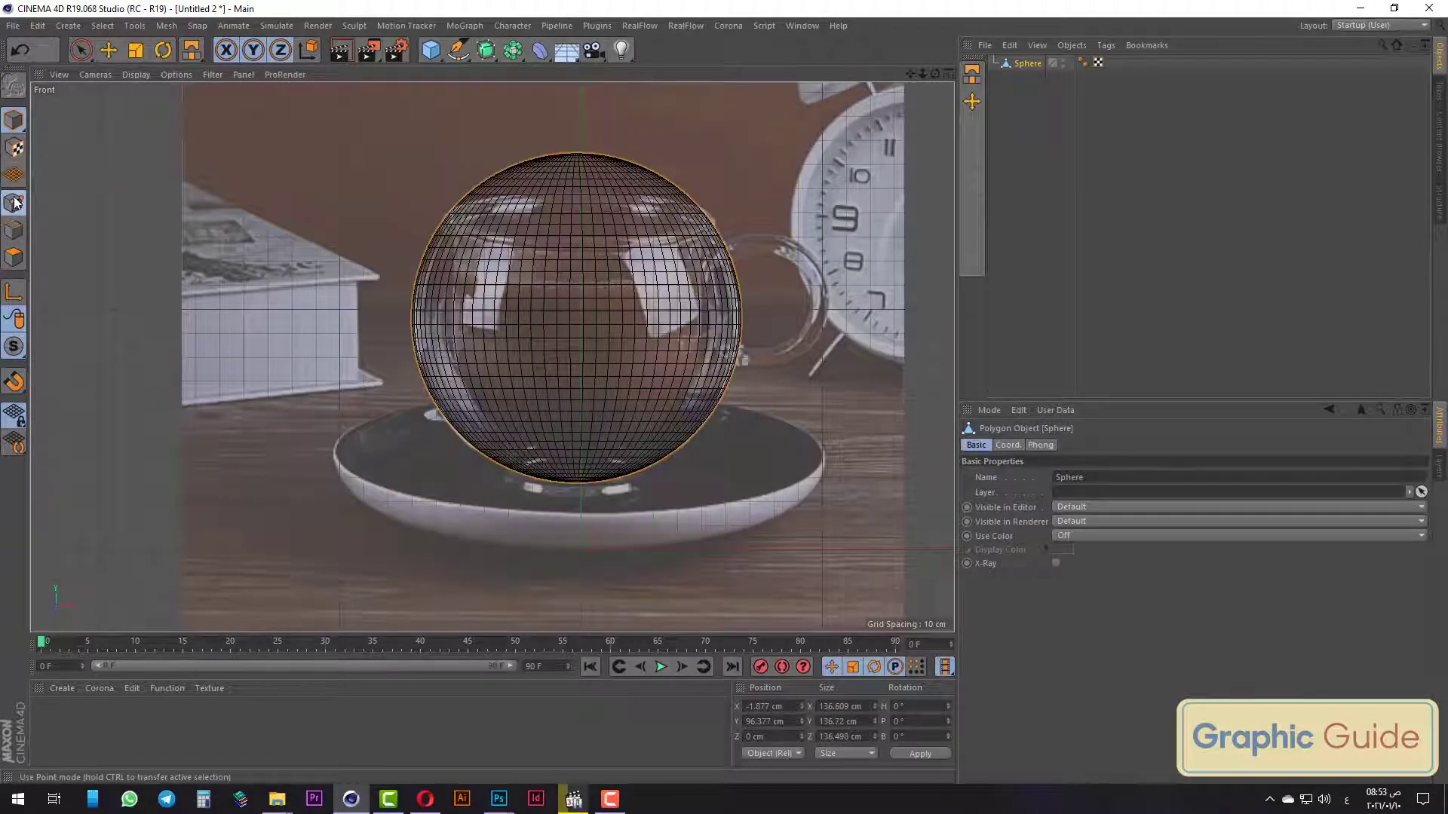
Box-select and delete the sphere's top points to open the cup.
left_click(83, 52)
left_click(128, 97)
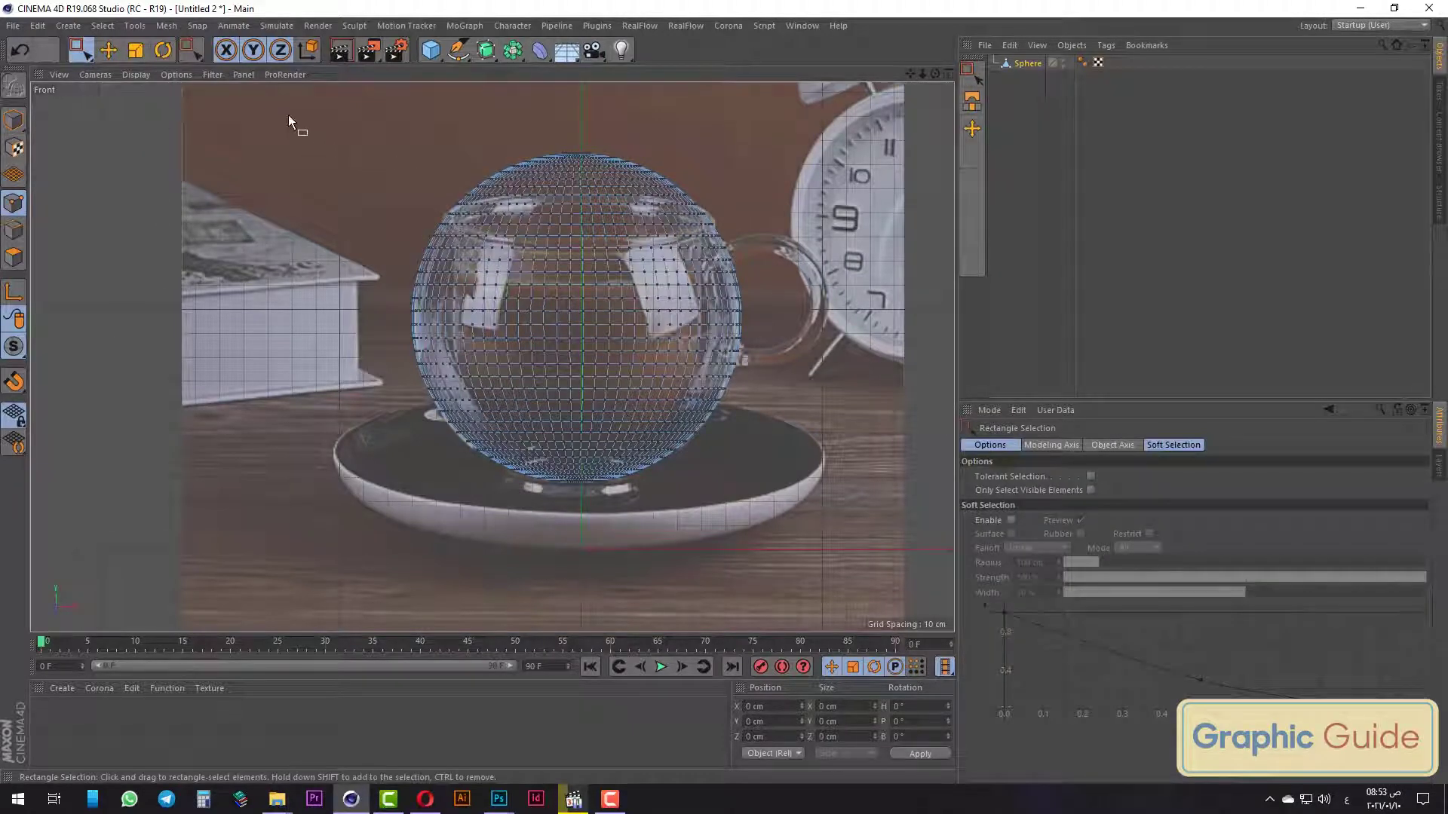
left_click_drag(293, 102, 862, 234)
key("Delete")
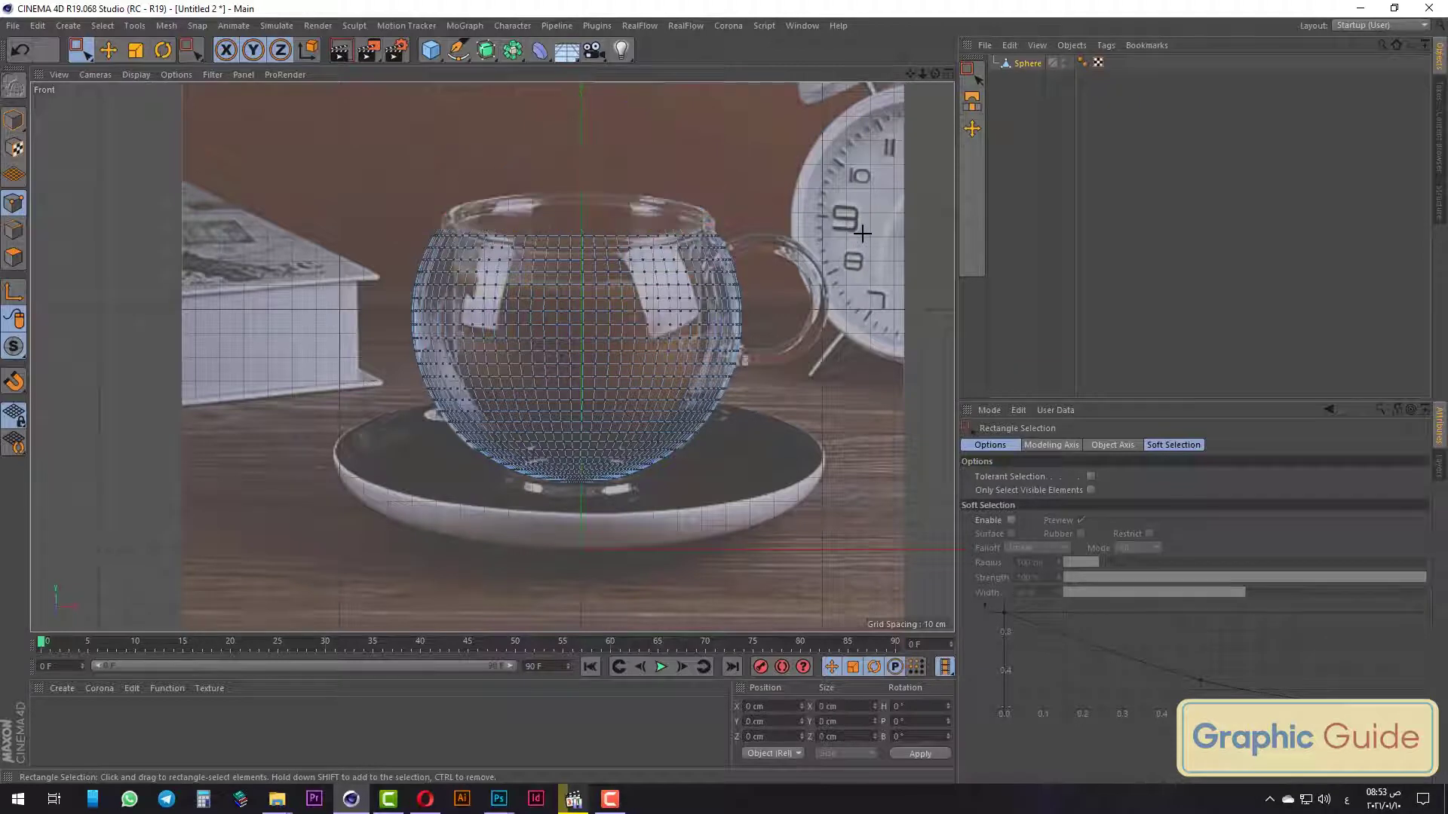
key("F1")
mouse_move(636, 378)
left_mouse_down("alt")
mouse_move(621, 269)
mouse_move(685, 333)
mouse_move(658, 324)
left_mouse_up("alt")
key("F4")
scroll(612, 416, "up", 5)
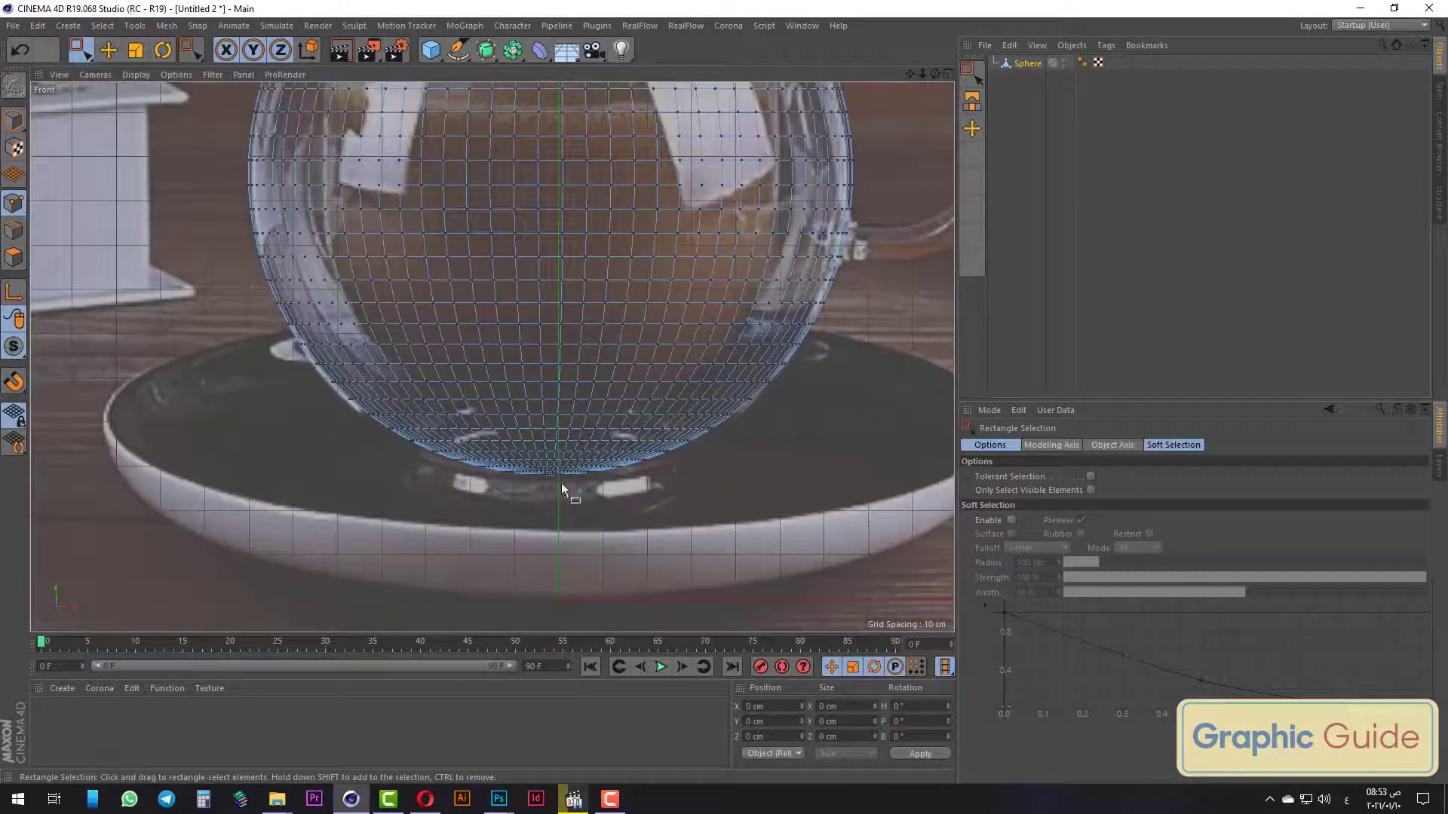
Box-select the sphere's bottom polygons and move them down to form a foot.
left_click(14, 257)
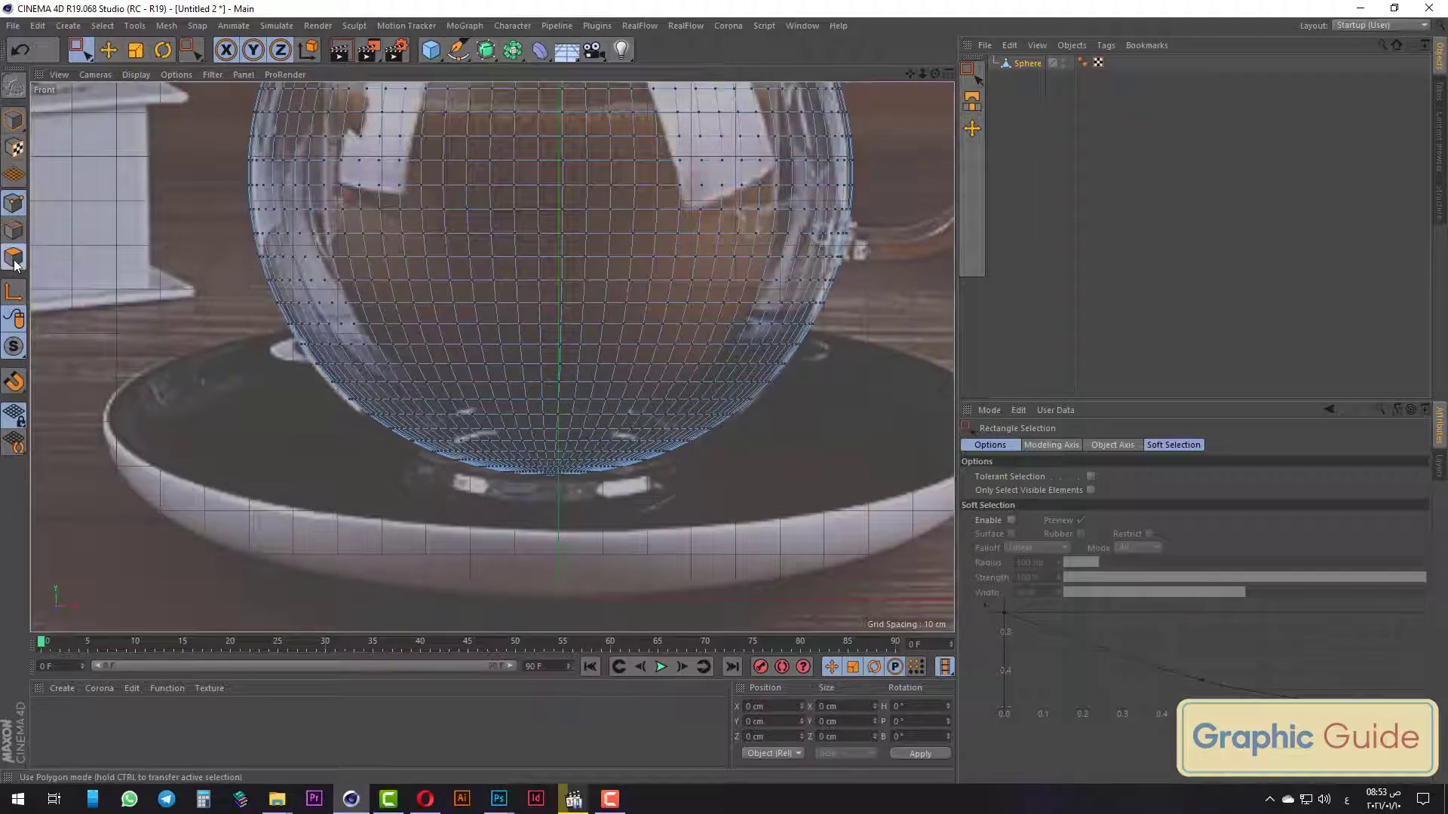
left_click(79, 56)
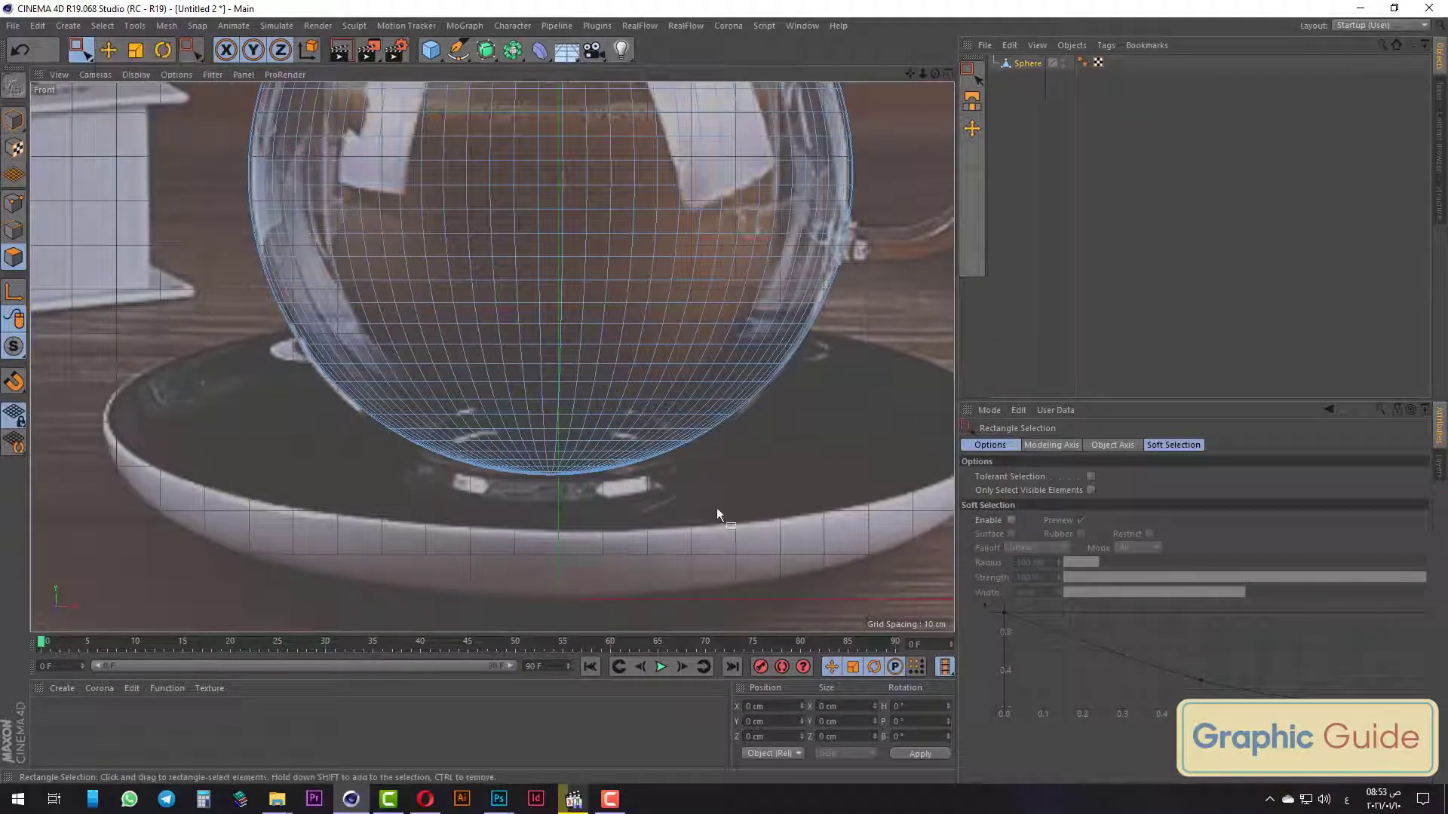
left_click_drag(795, 547, 299, 469)
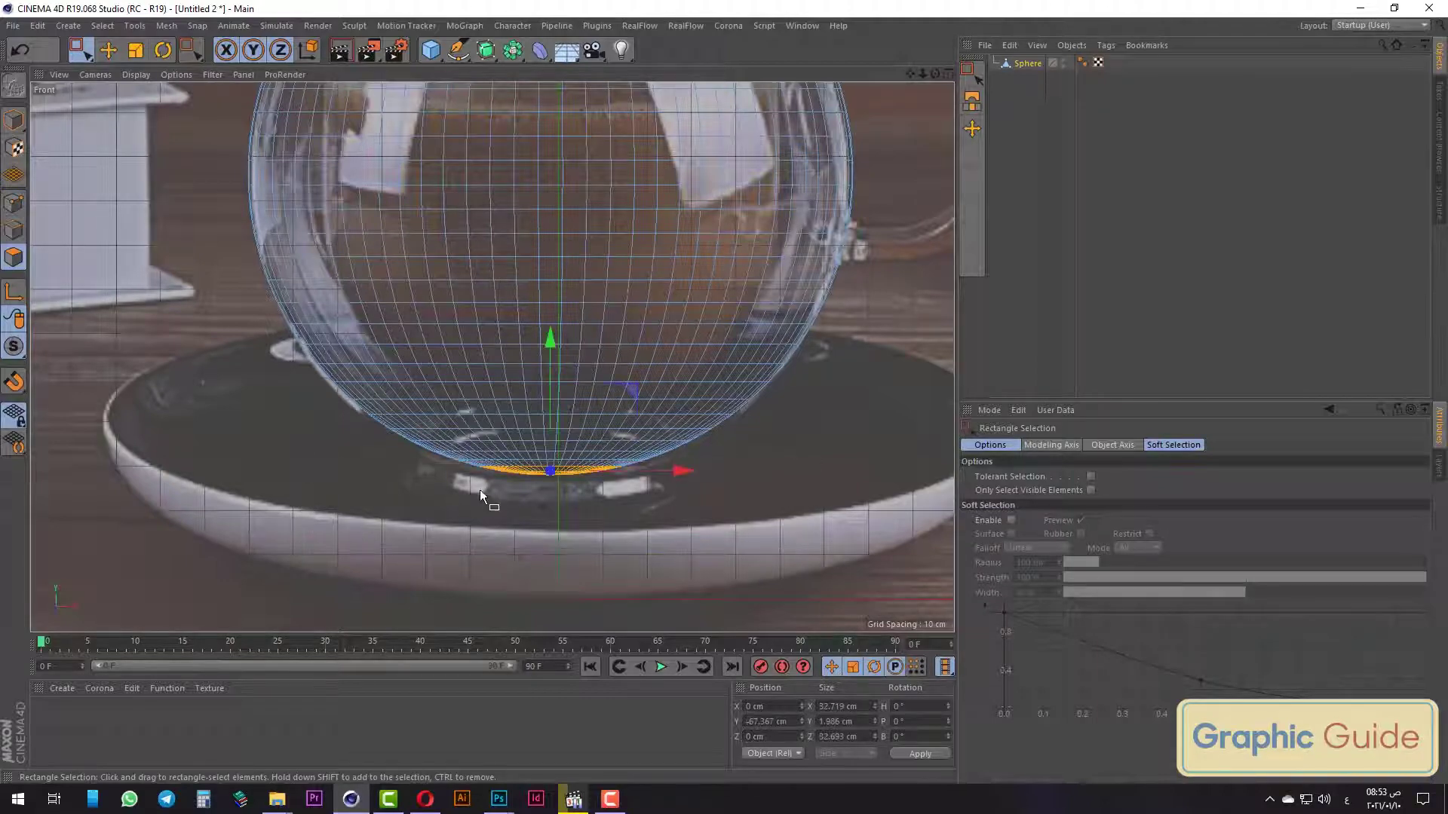
key("F1")
left_click_drag(483, 488, 526, 448, "alt")
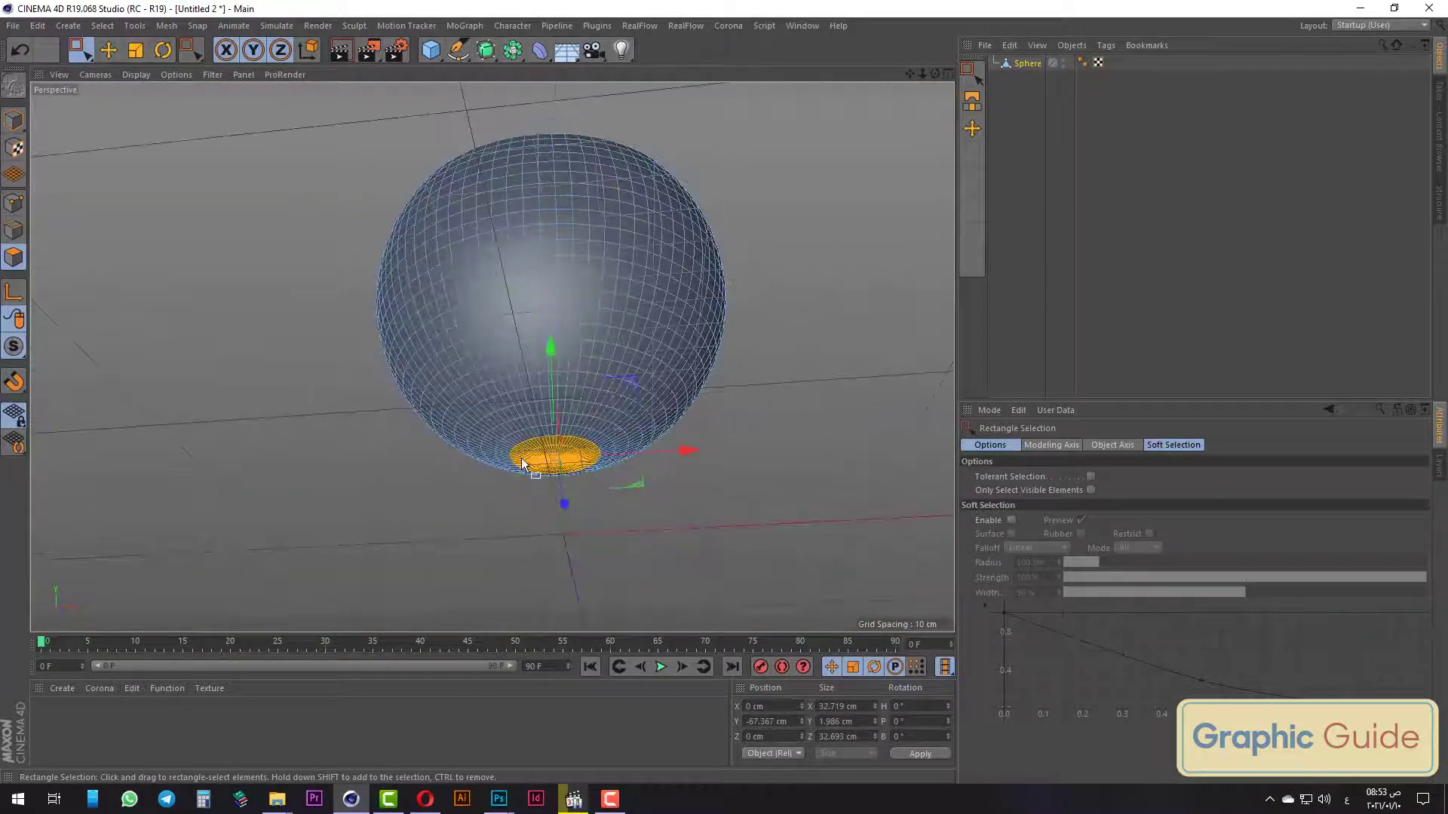
key("F4")
scroll(588, 316, "up", 5)
left_click_drag(578, 321, 578, 386)
left_click(134, 52)
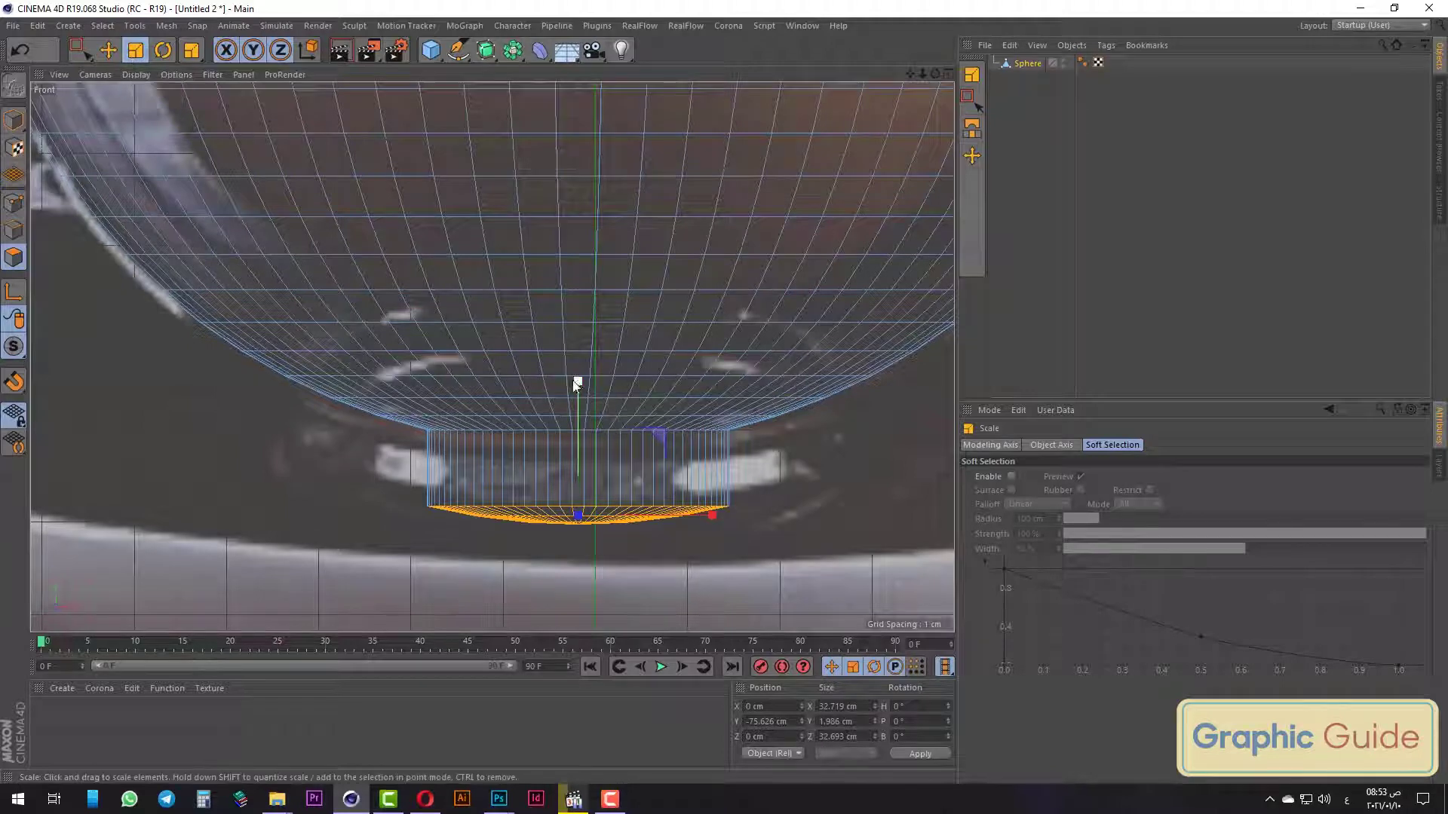
Flatten the foot's bottom polygons to zero height.
left_click_drag(577, 384, 581, 401)
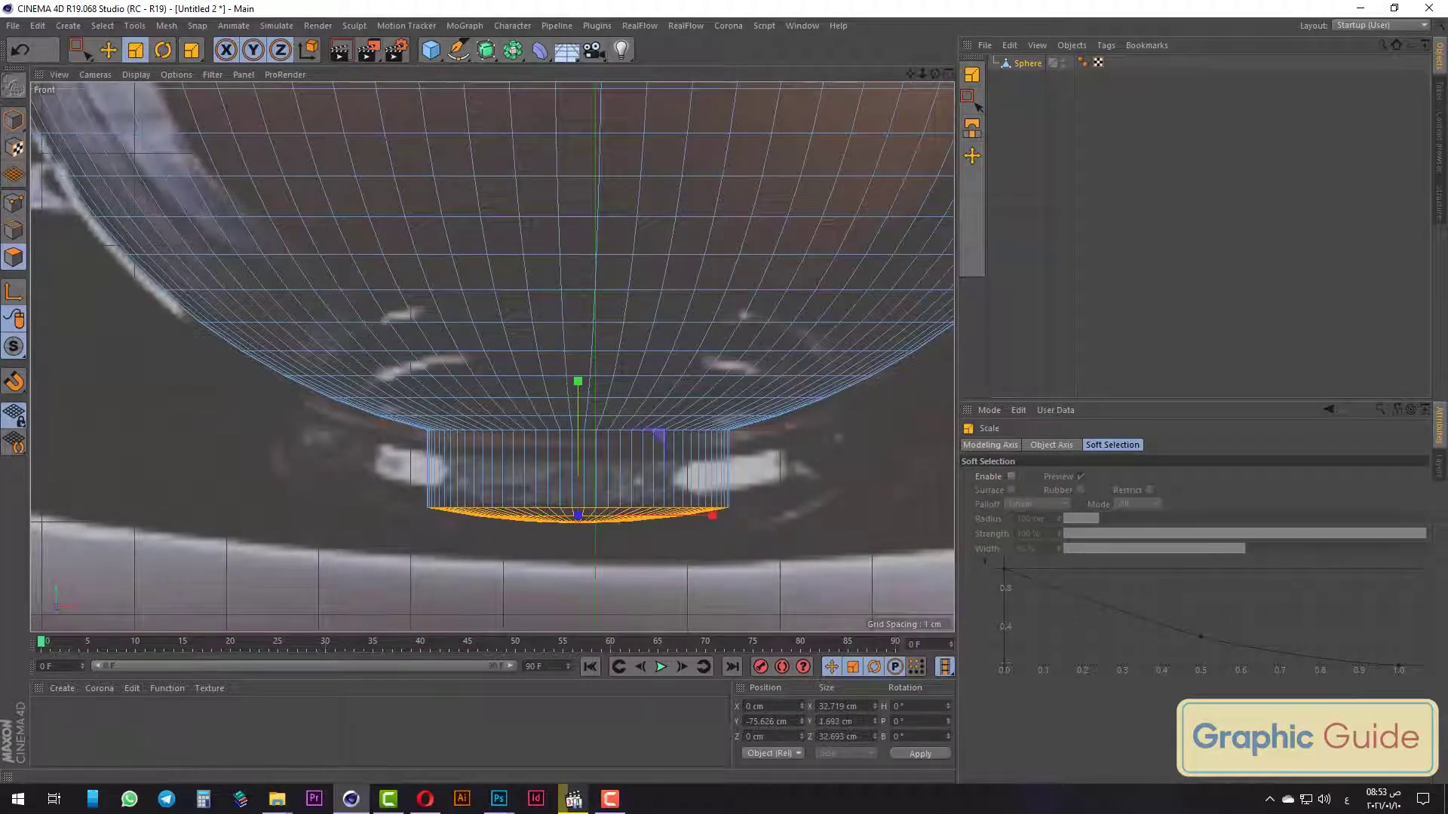
type("0")
key("Return")
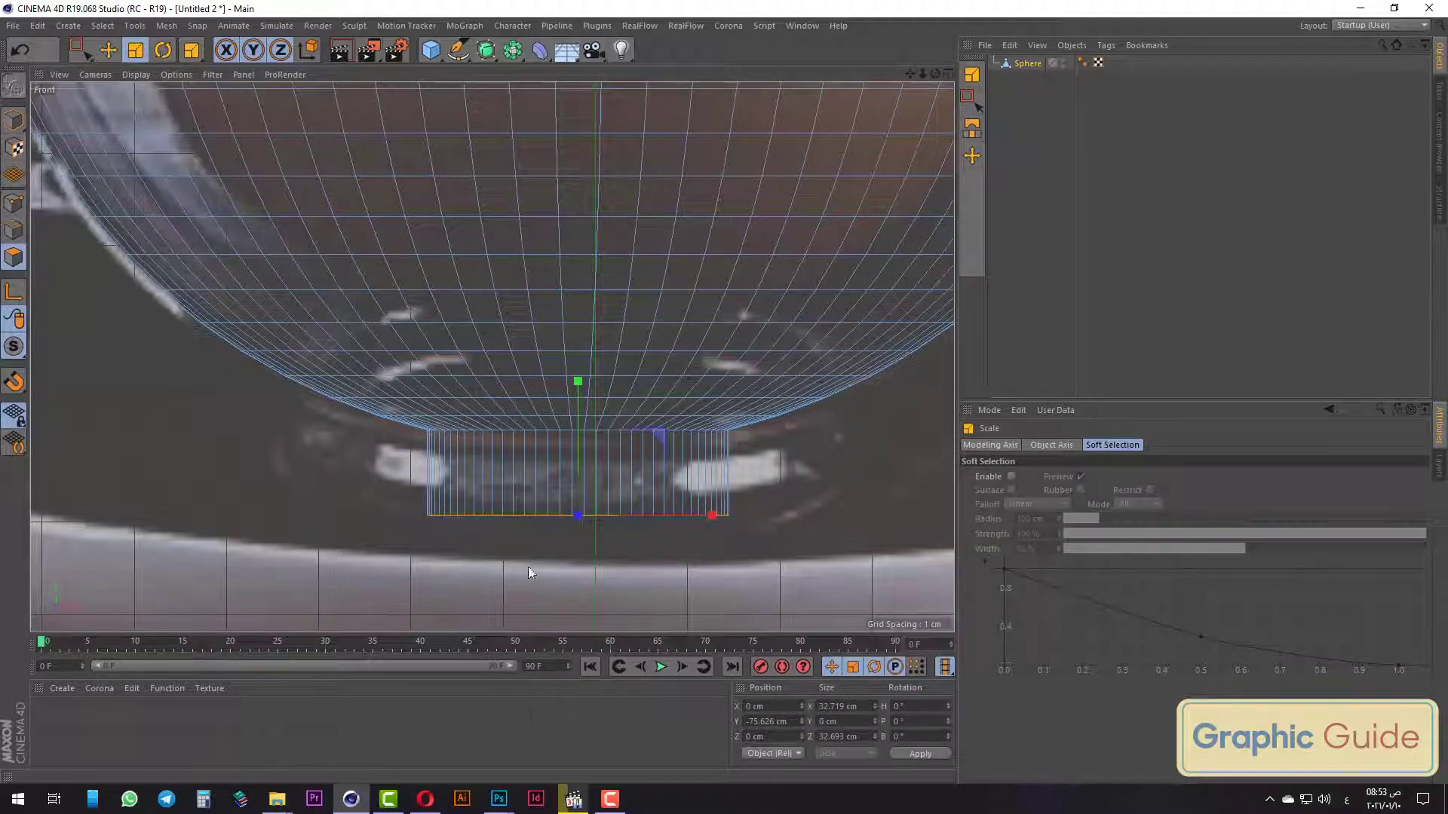
Inset the flat bottom polygons and scale them wider to flare the foot.
right_click(237, 437)
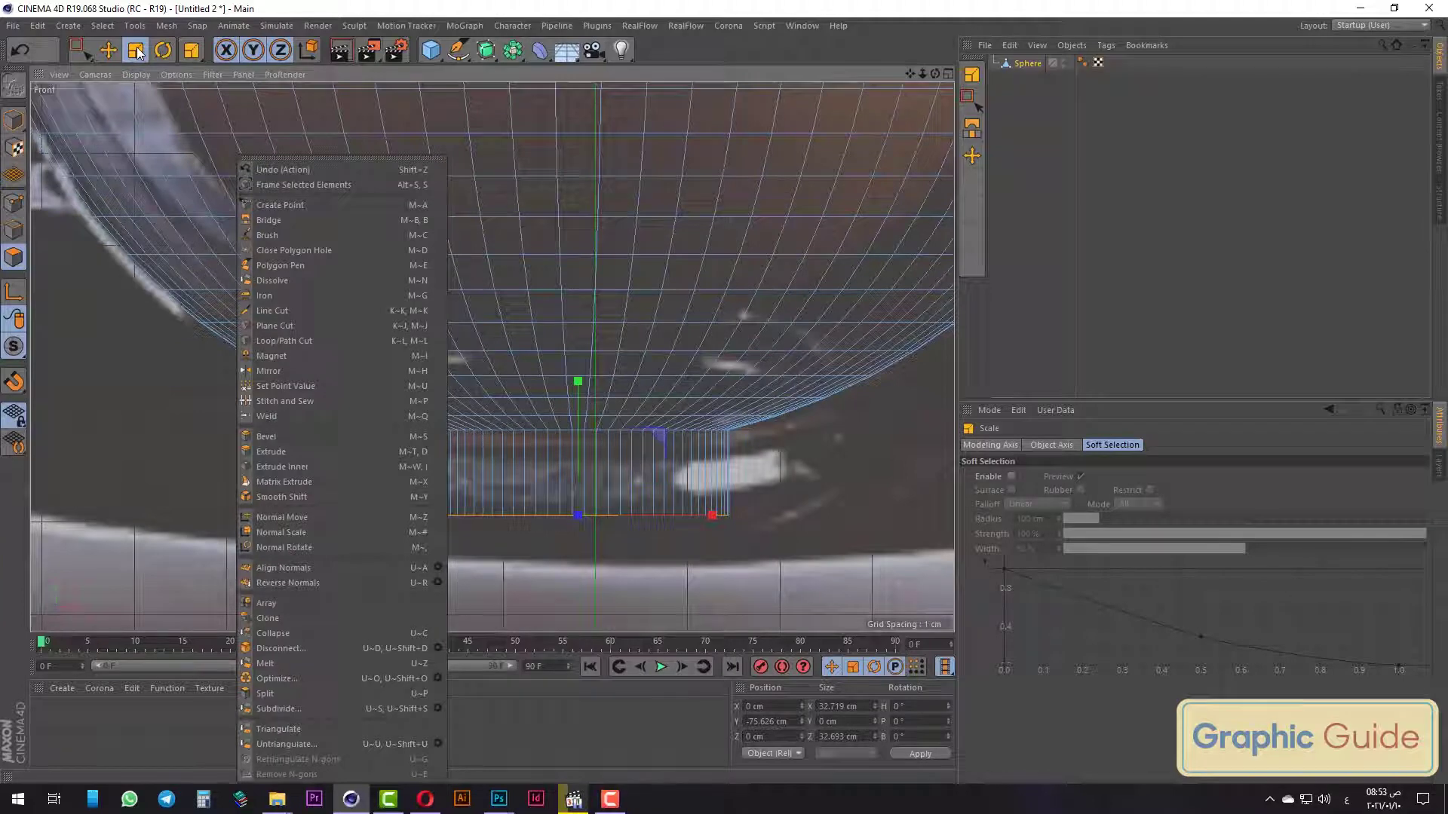
right_click(252, 440)
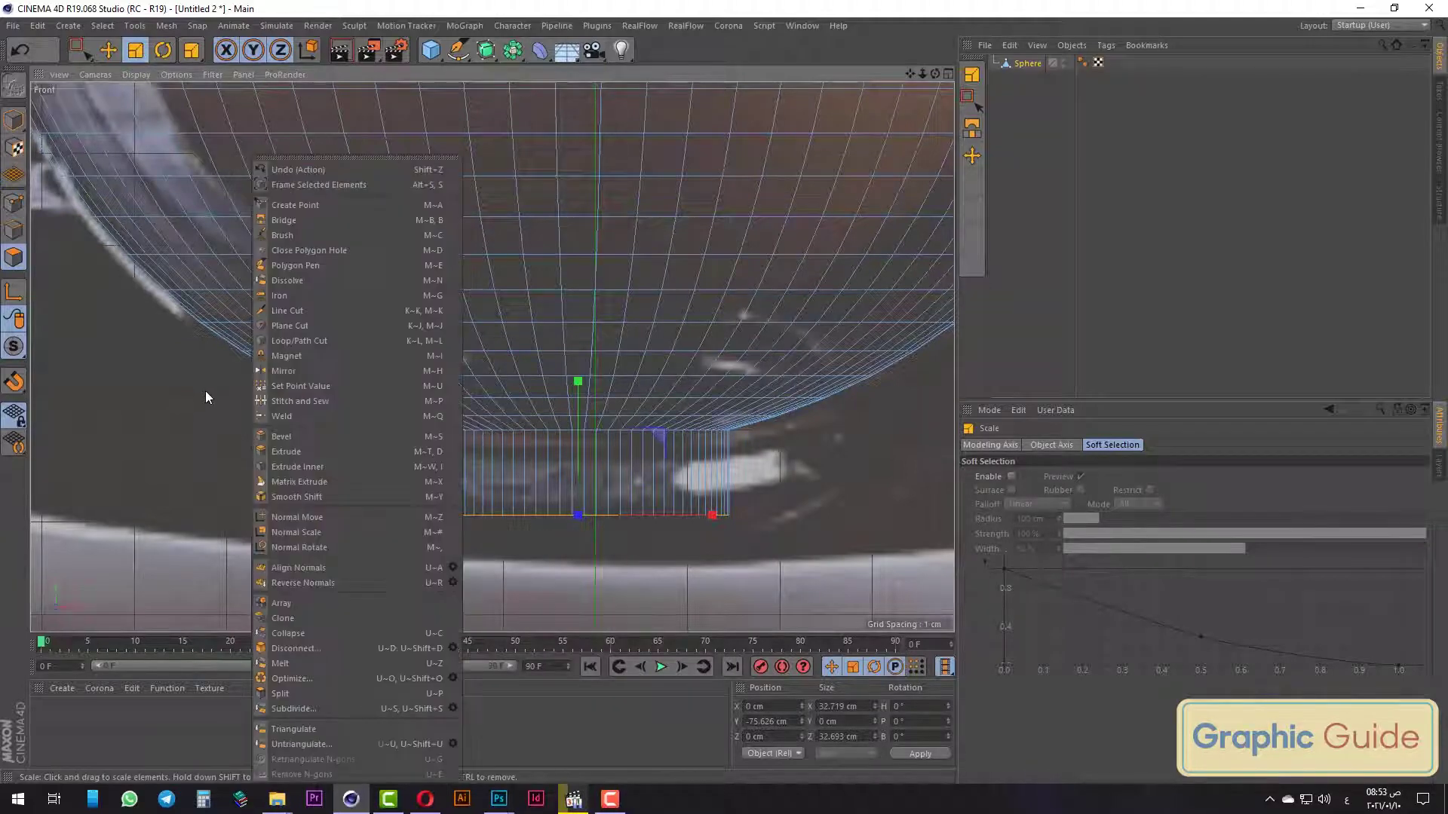
left_click(284, 468)
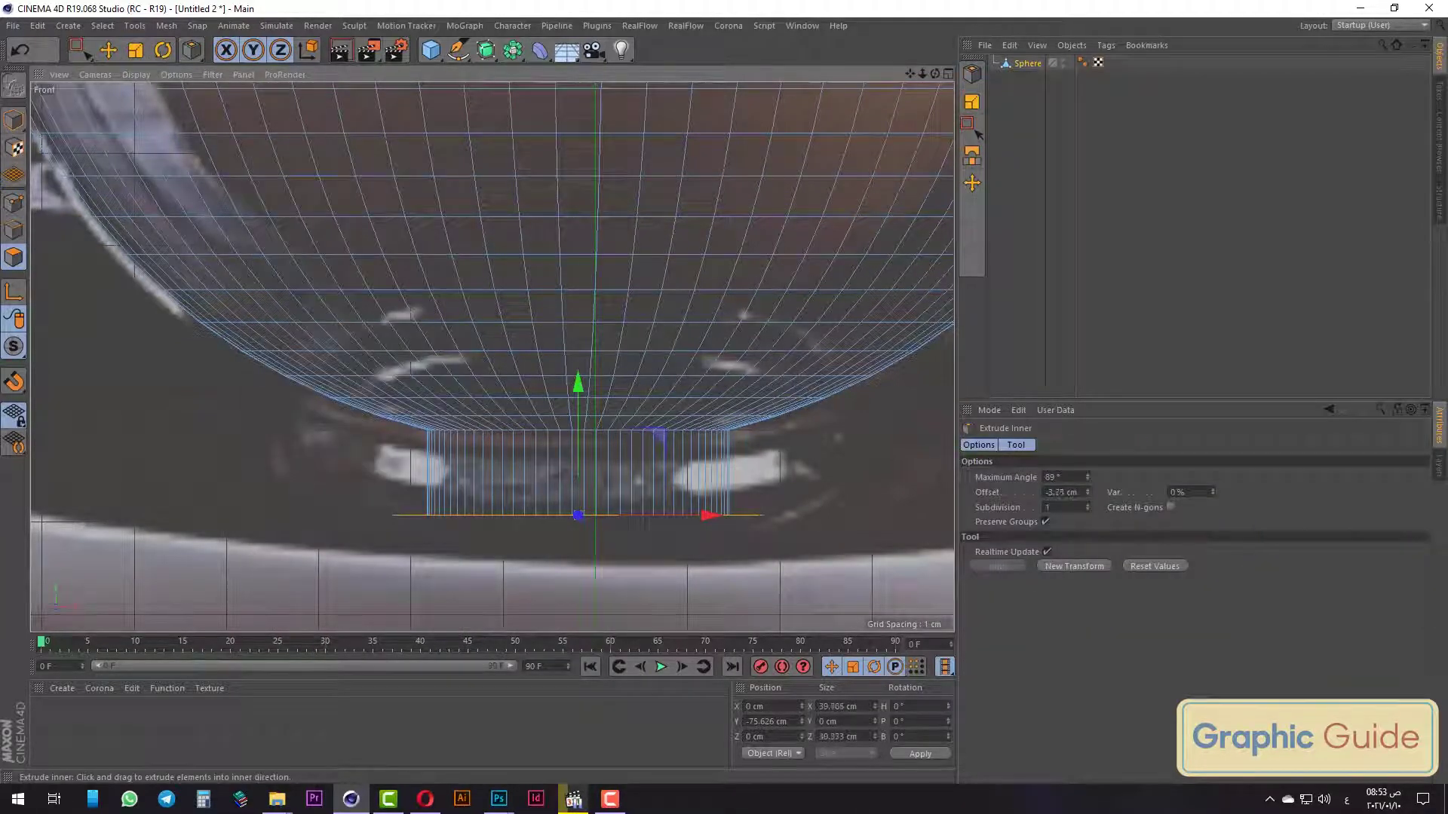
key("space")
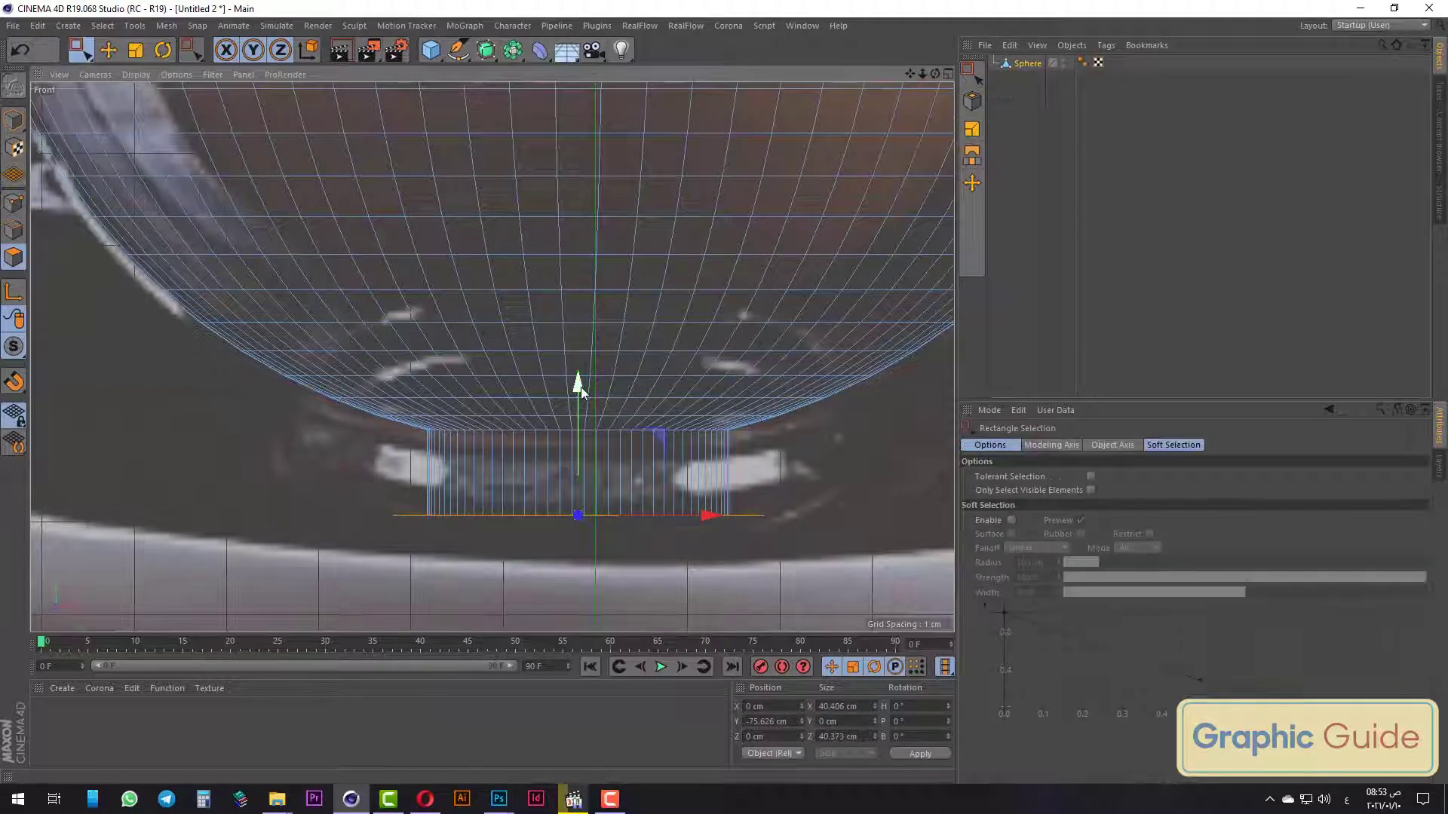
left_click_drag(579, 397, 580, 418)
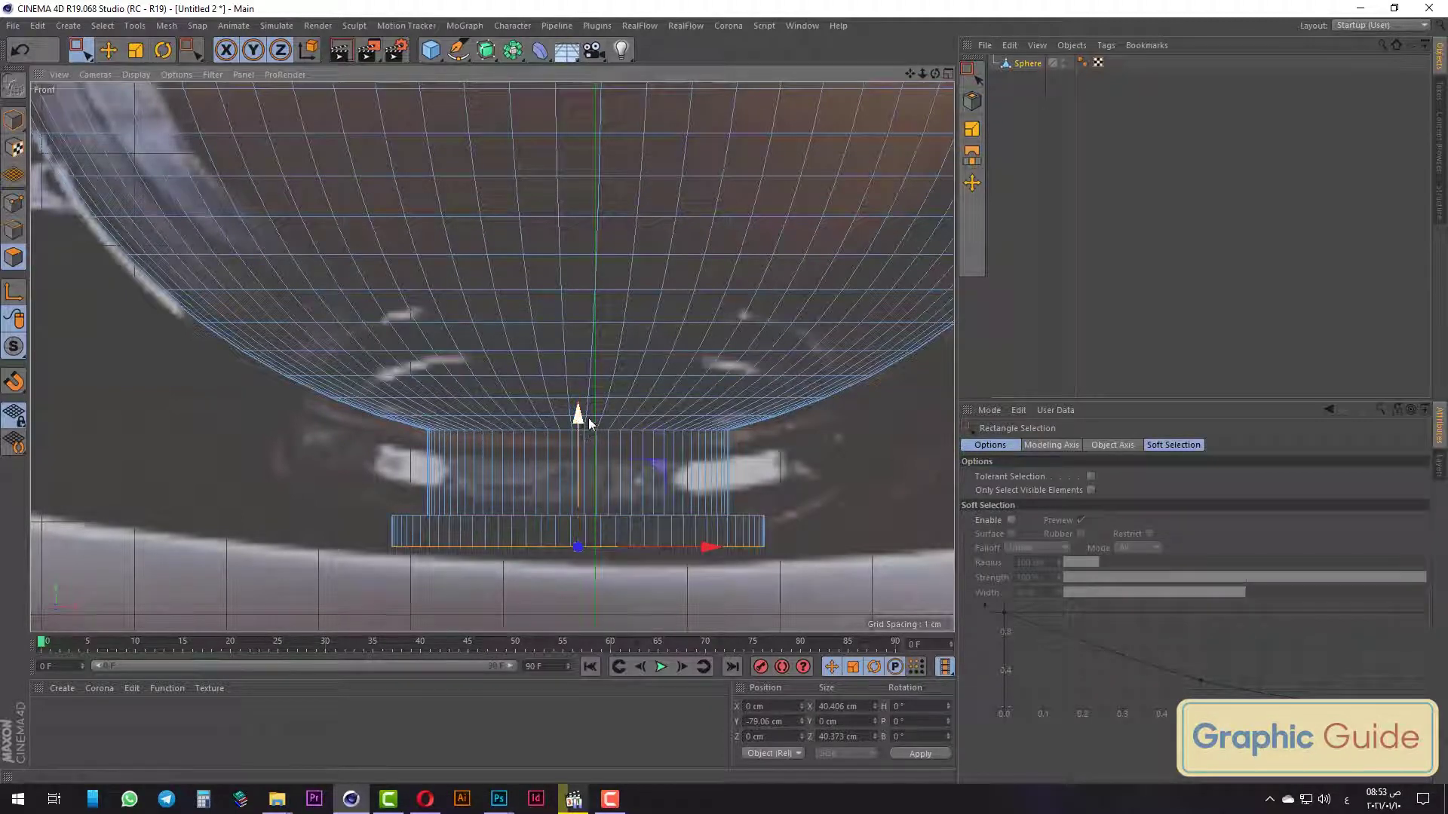
left_click(134, 52)
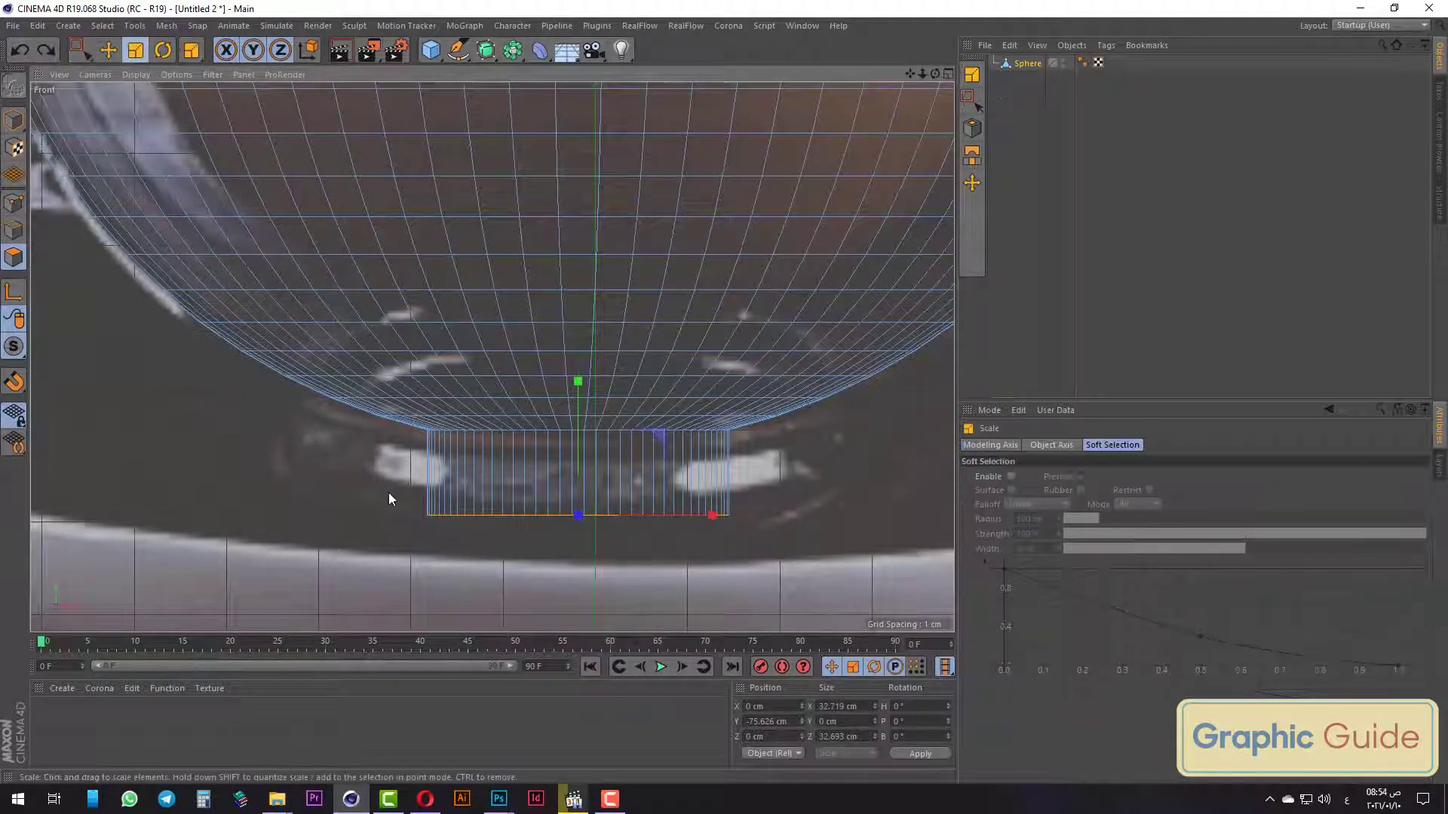
left_click_drag(351, 482, 549, 488)
left_click_drag(81, 49, 113, 75)
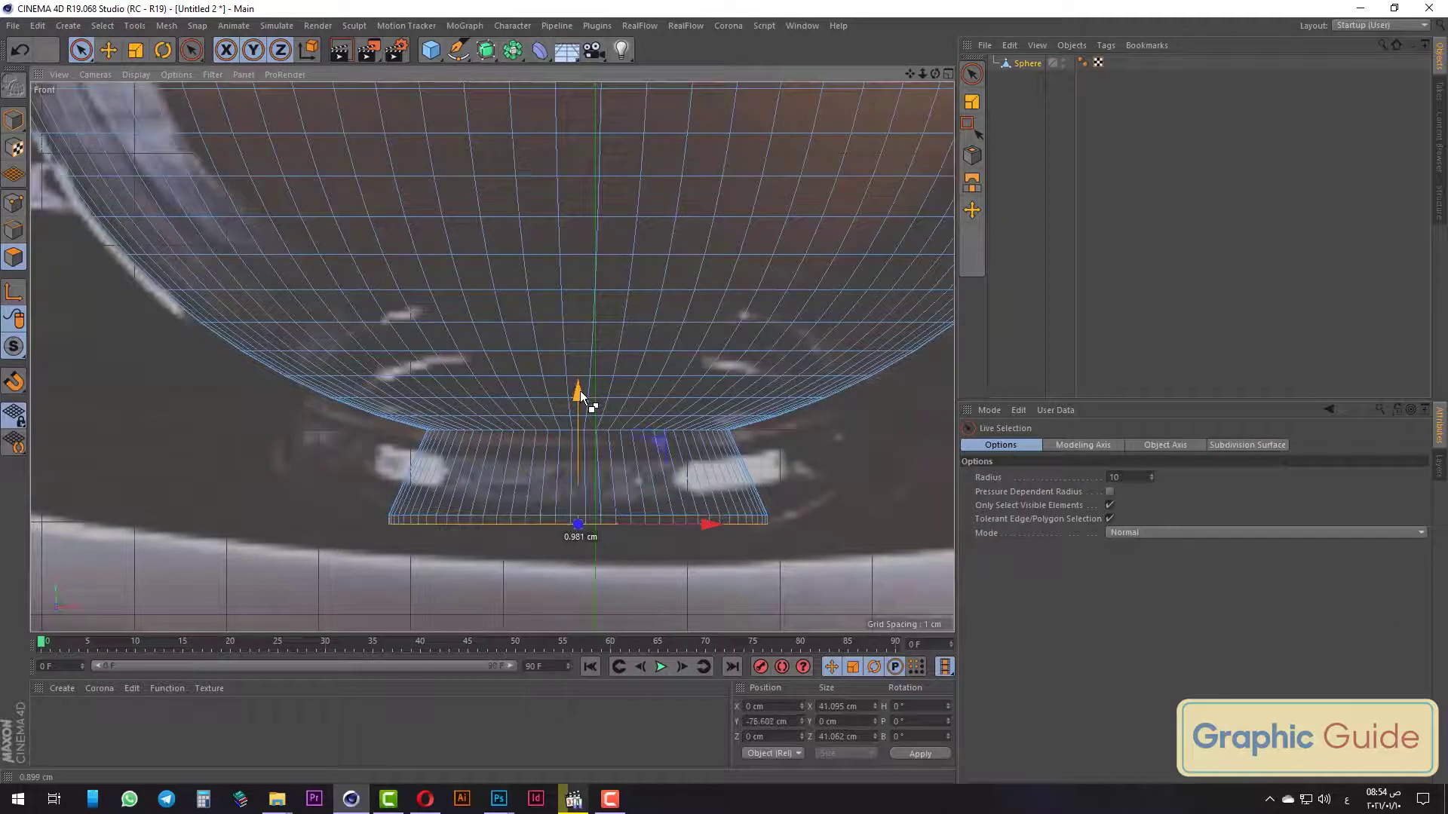
Inner-extrude the base polygons outward and lower them slightly into a wider rim.
right_click(843, 460)
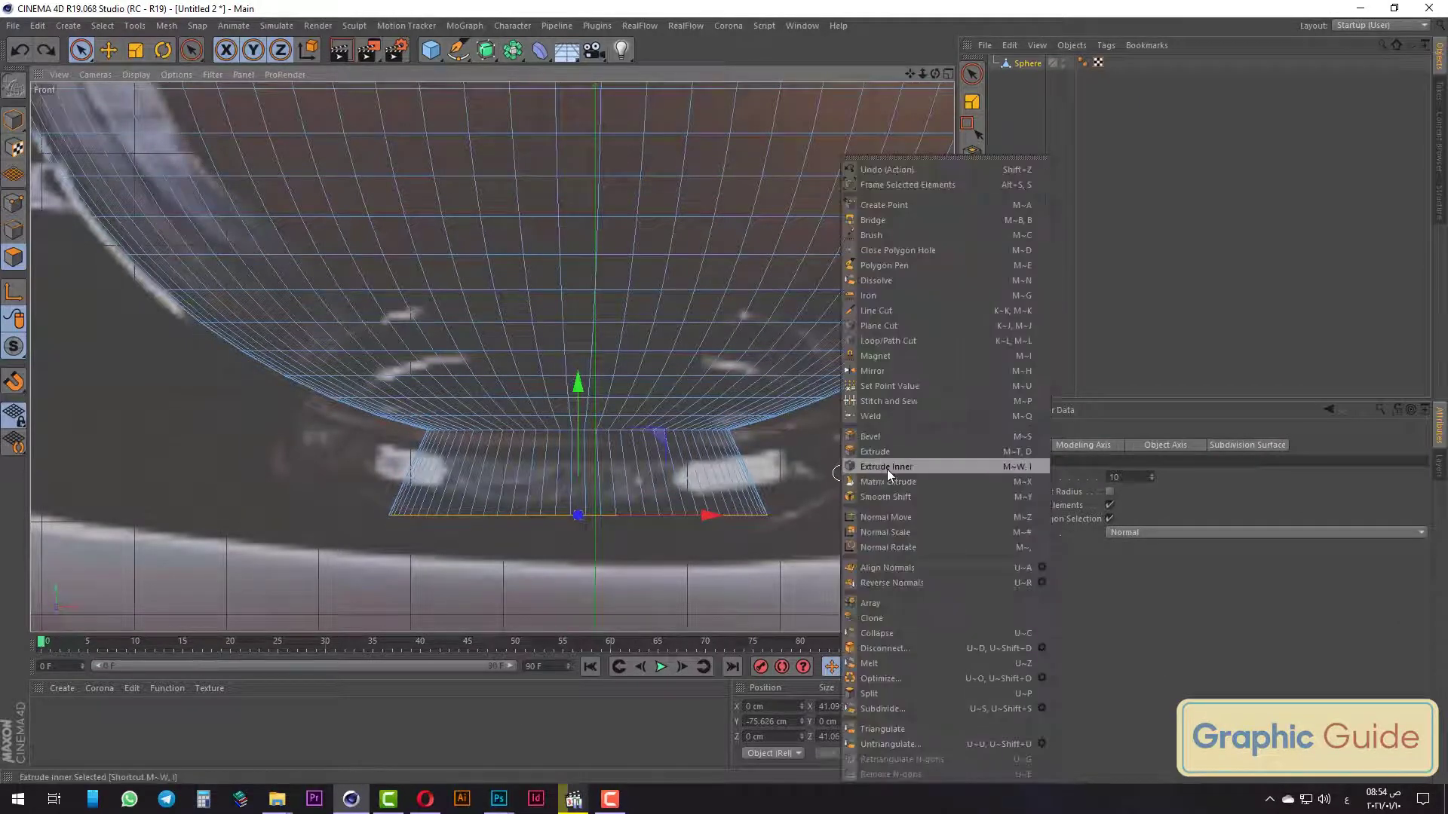
left_click(886, 467)
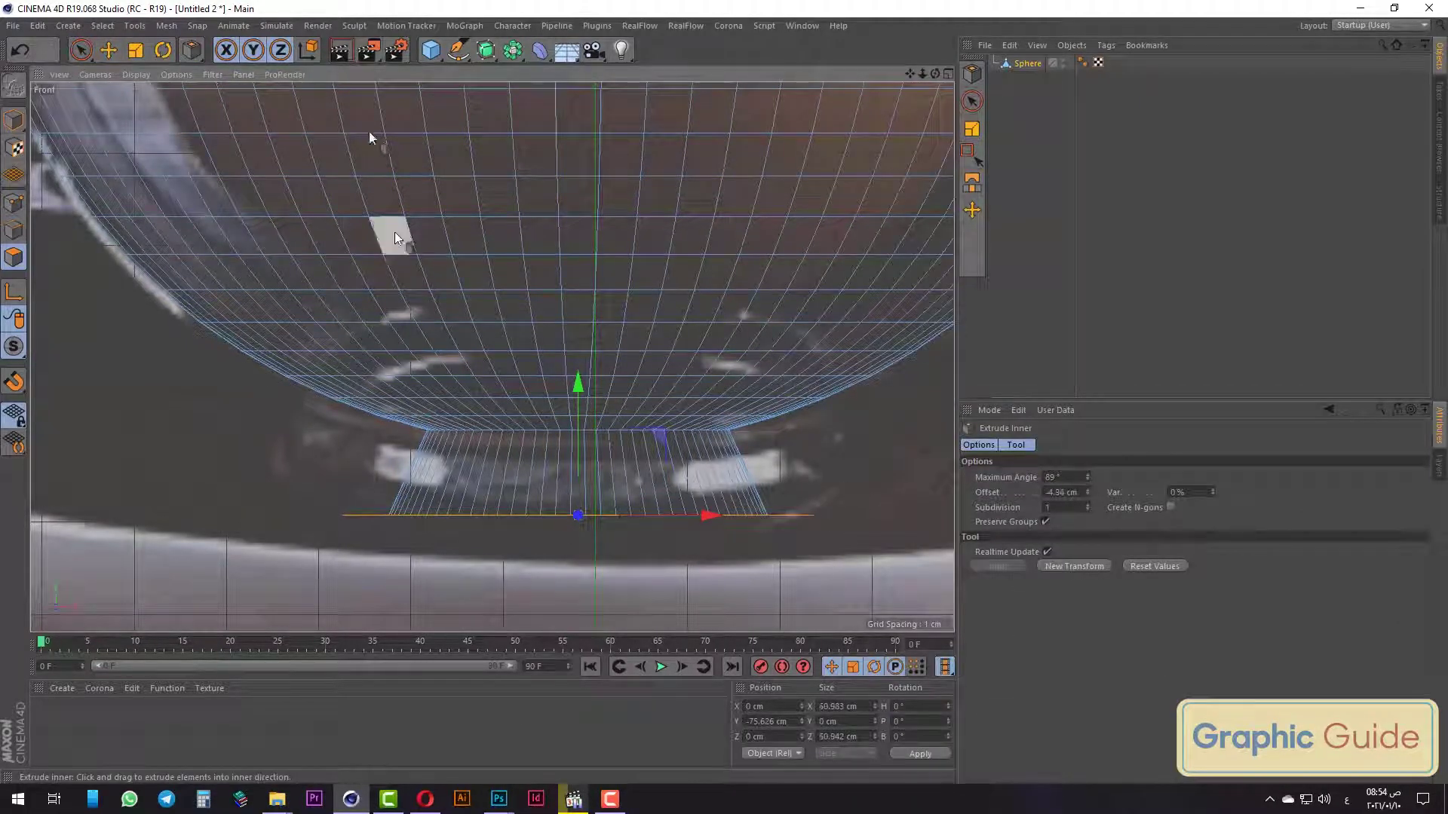
left_click(80, 50)
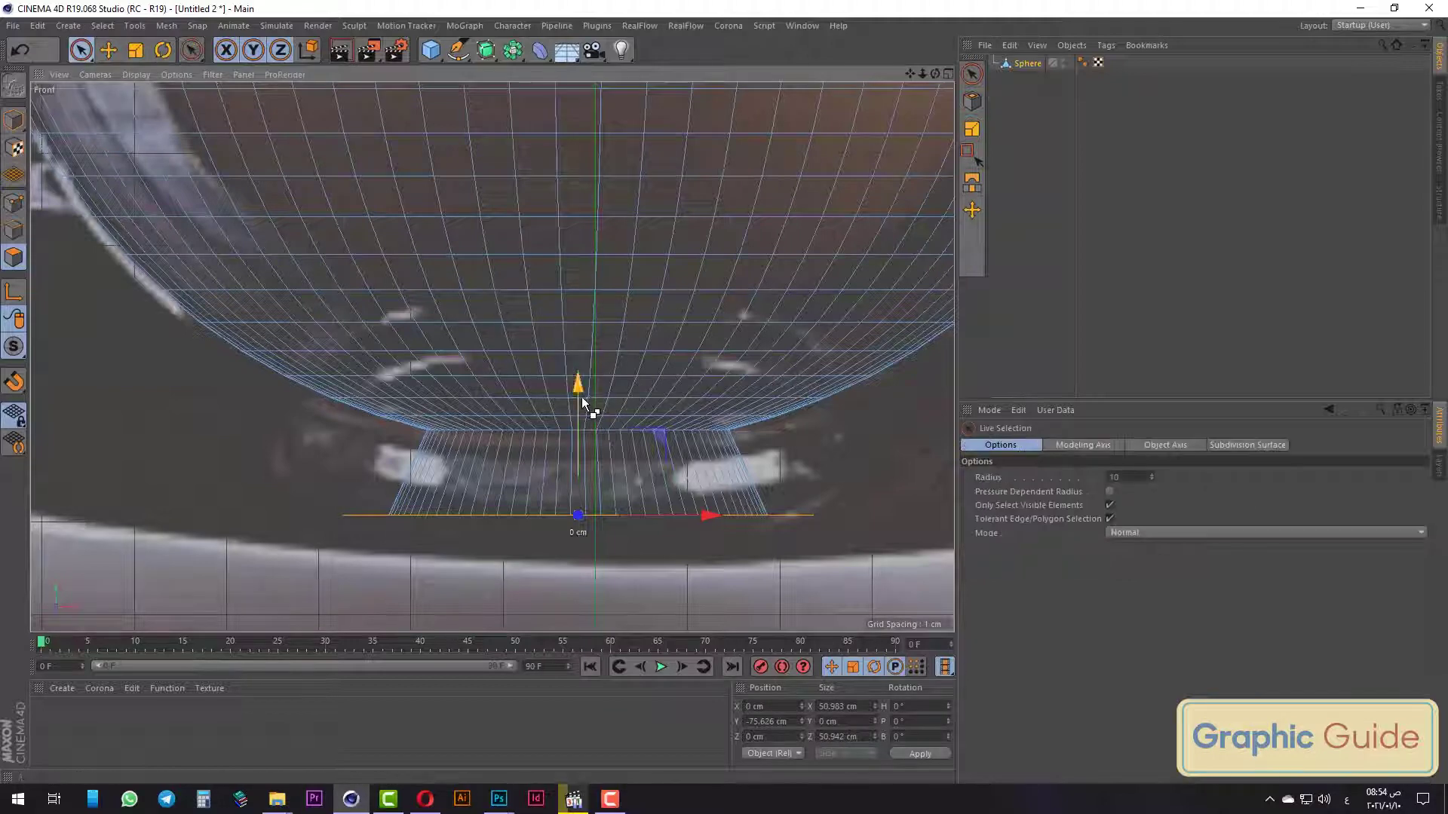
left_click_drag(582, 397, 585, 407)
Preview a render of the cup and check it from Perspective and Front views.
key("F1")
scroll(617, 540, "down", 5)
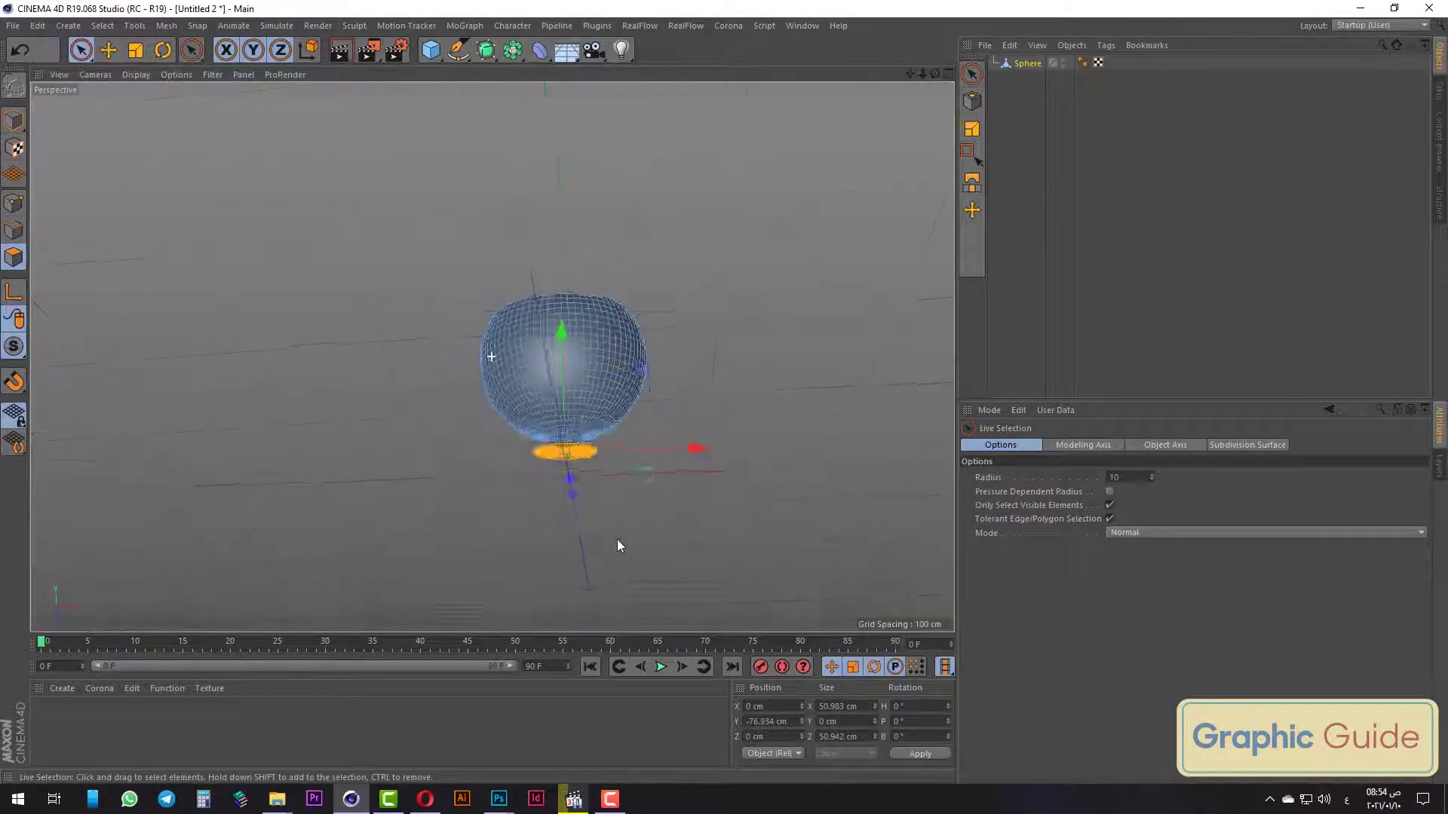
scroll(617, 567, "down", 5)
left_click(342, 51)
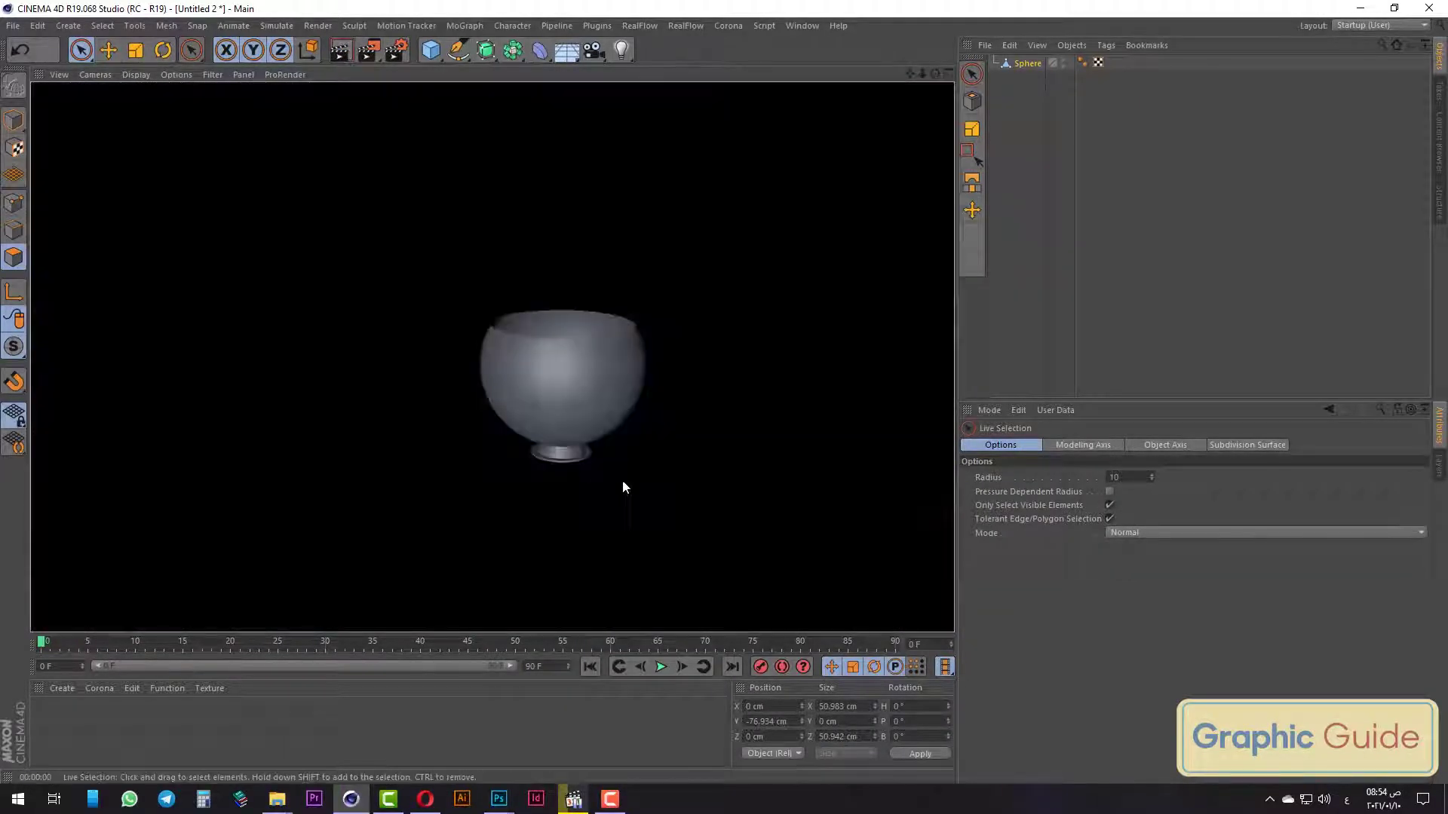
scroll(600, 414, "up", 3)
scroll(562, 387, "up", 3)
left_click_drag(506, 504, 540, 473, "alt")
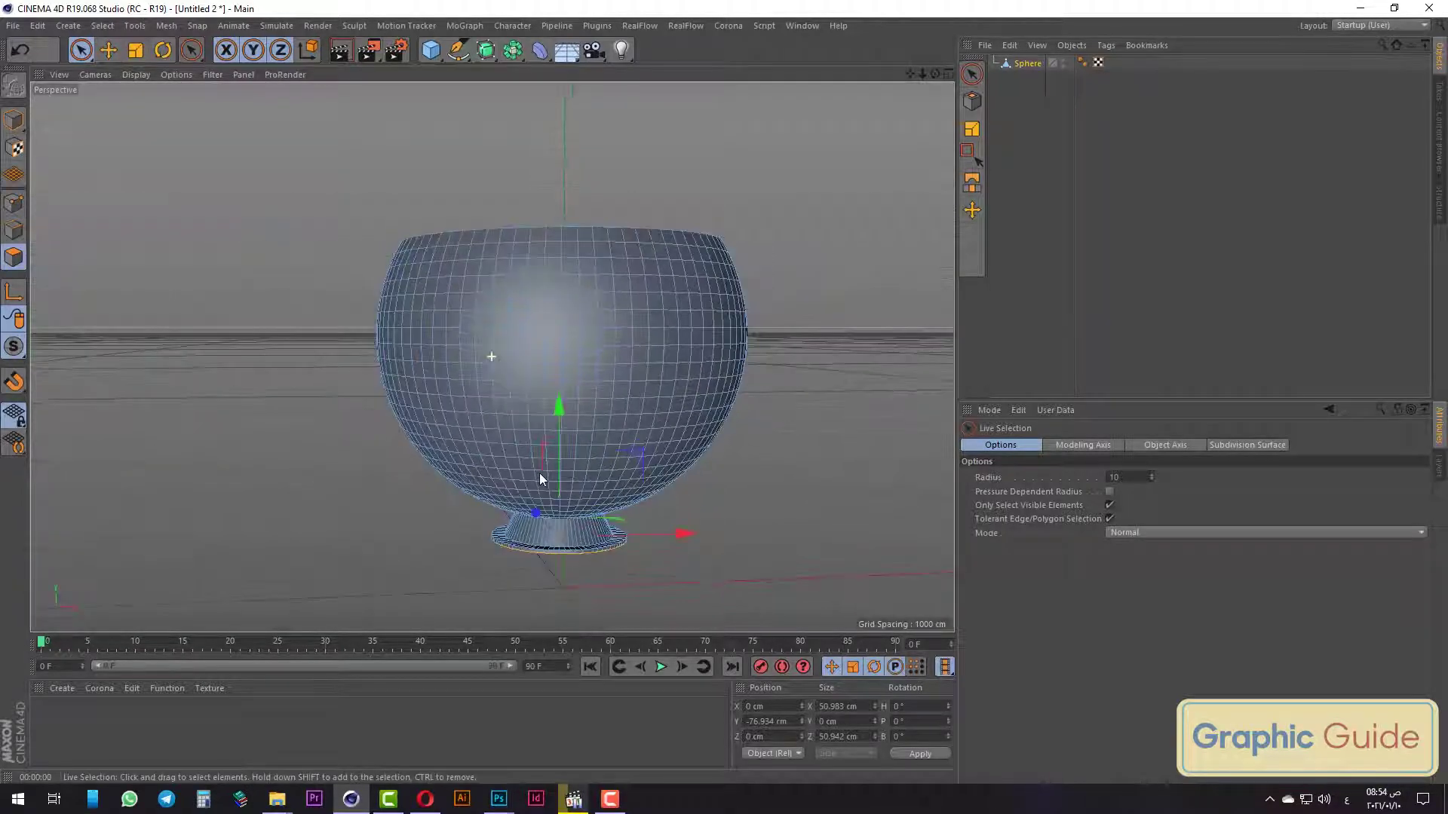
left_click(617, 802)
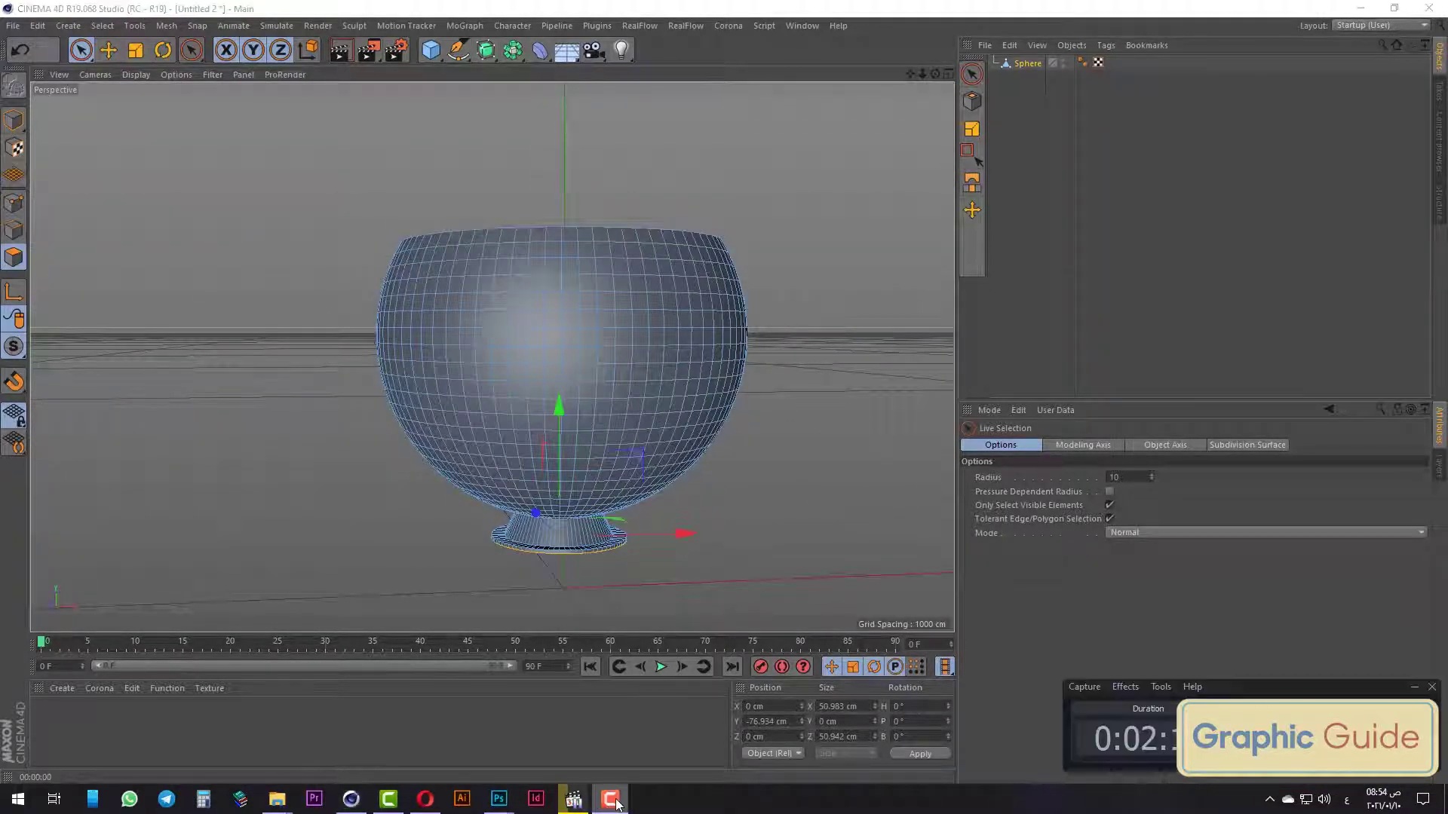
left_click(617, 802)
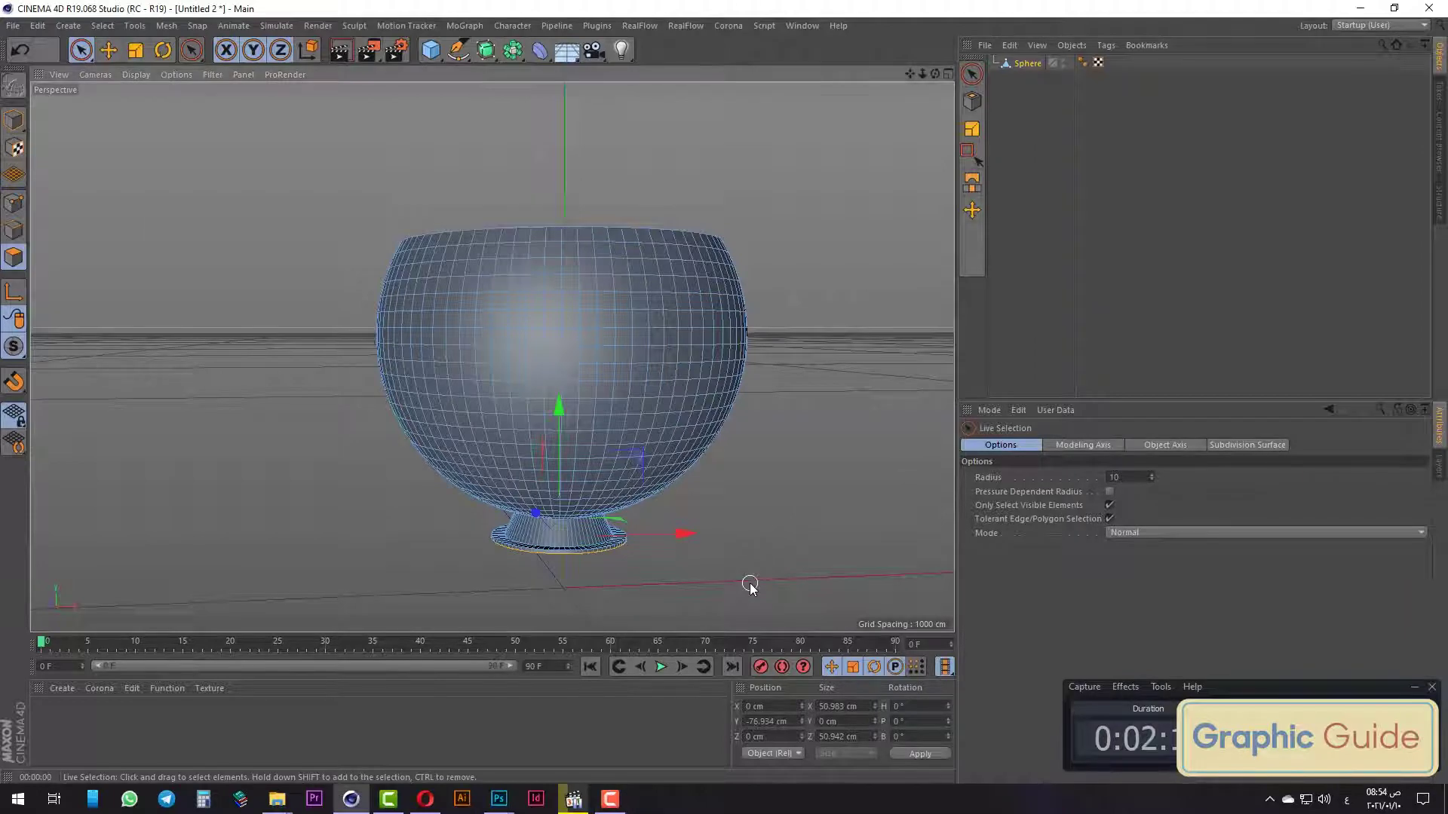
key("F4")
scroll(674, 518, "down", 3)
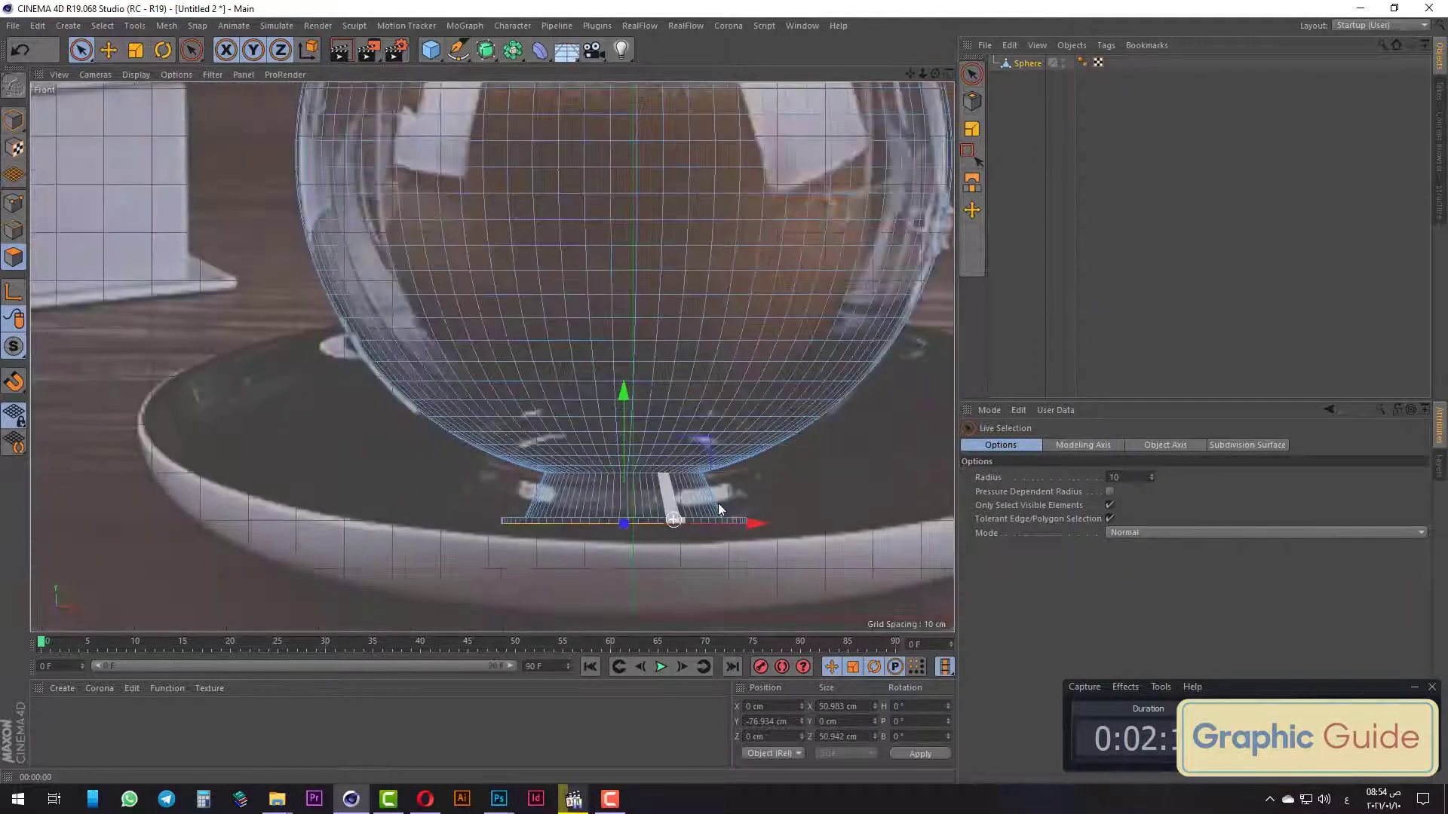
left_click(1414, 689)
key("F1")
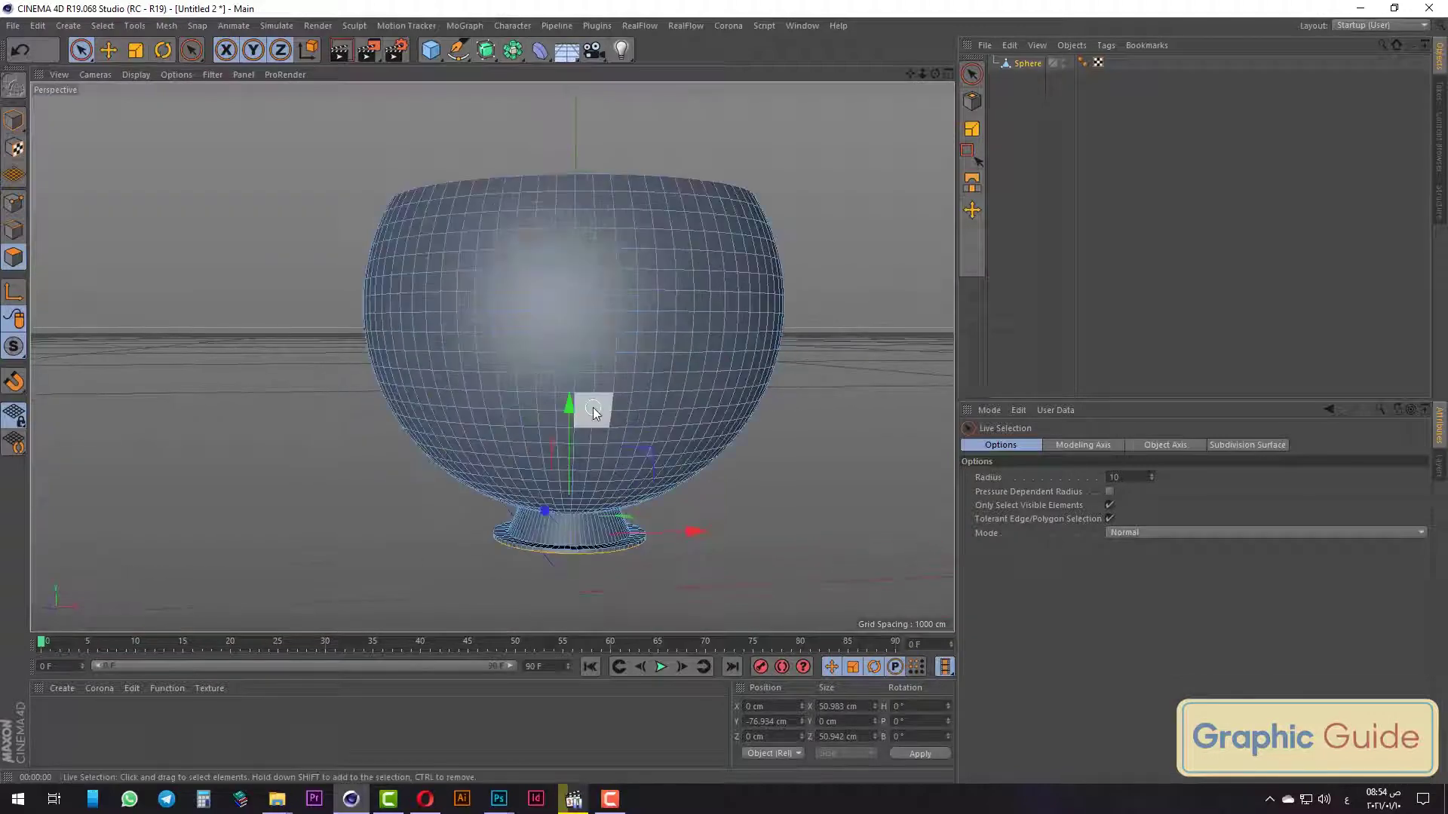
key("F4")
left_click(81, 50)
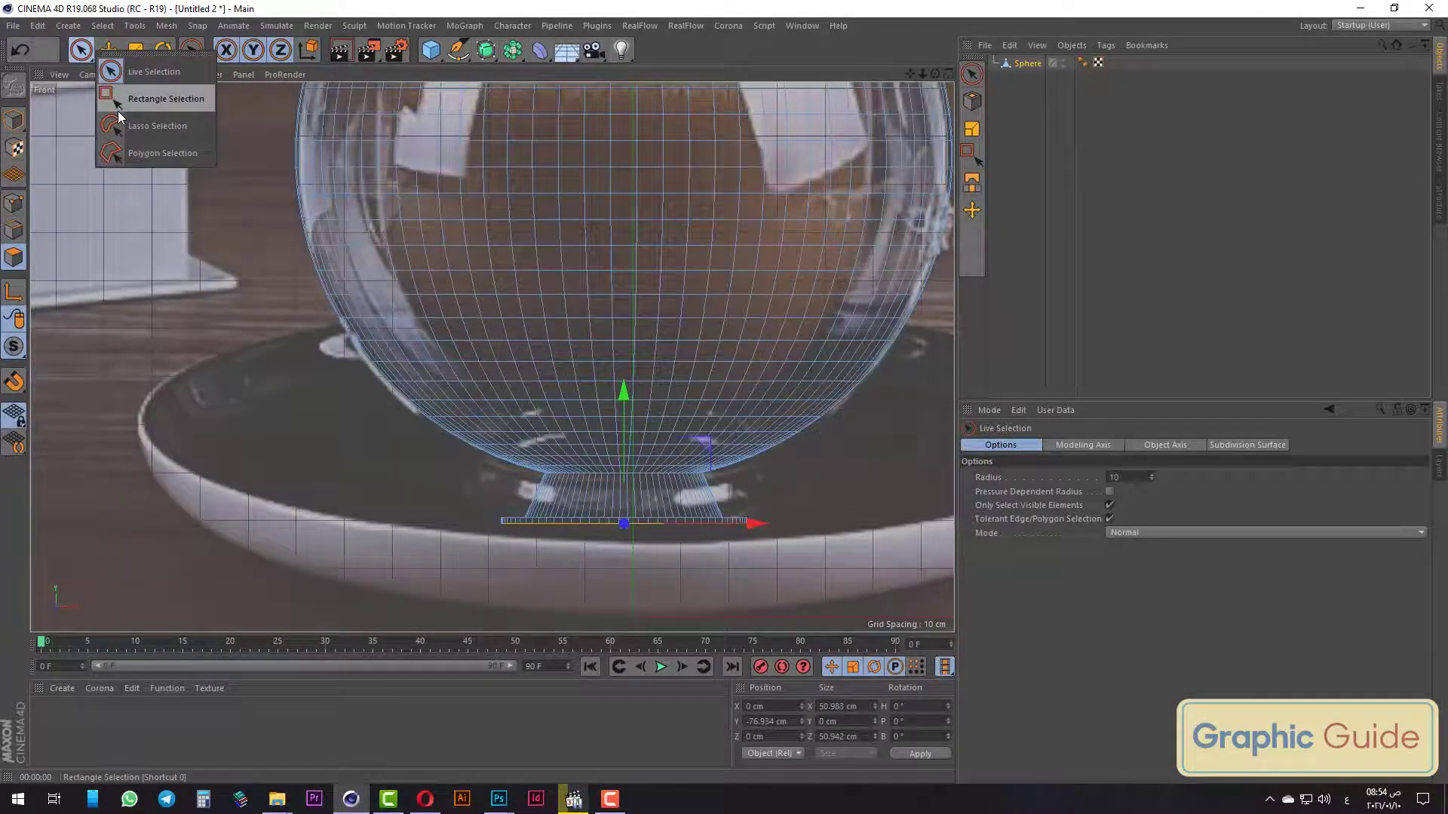
Box-select the bowl polygons and extrude them inward about -7.9 cm with caps.
left_click(118, 111)
scroll(469, 469, "down", 4)
scroll(513, 339, "up", 2)
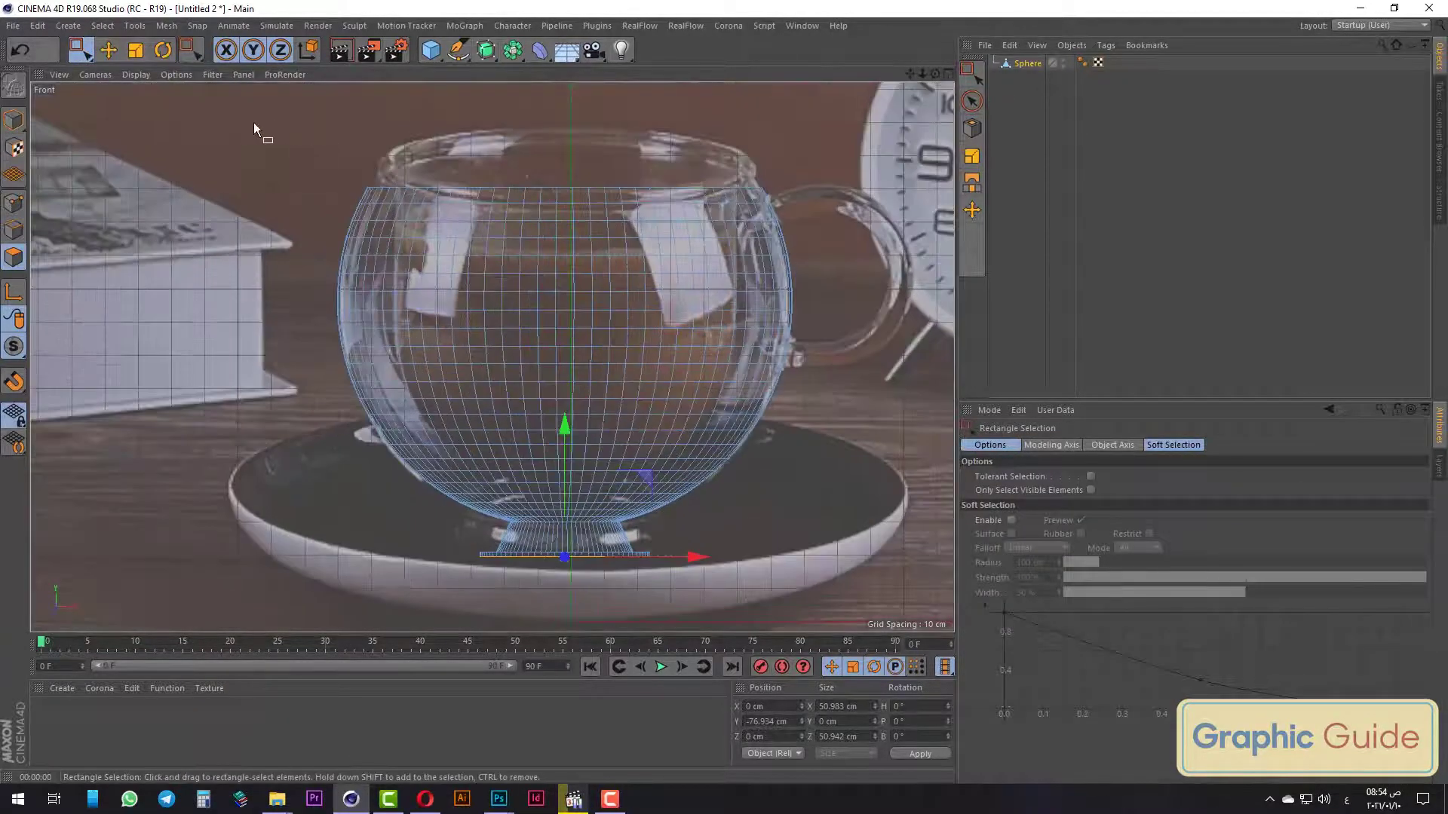
left_click_drag(253, 123, 939, 519)
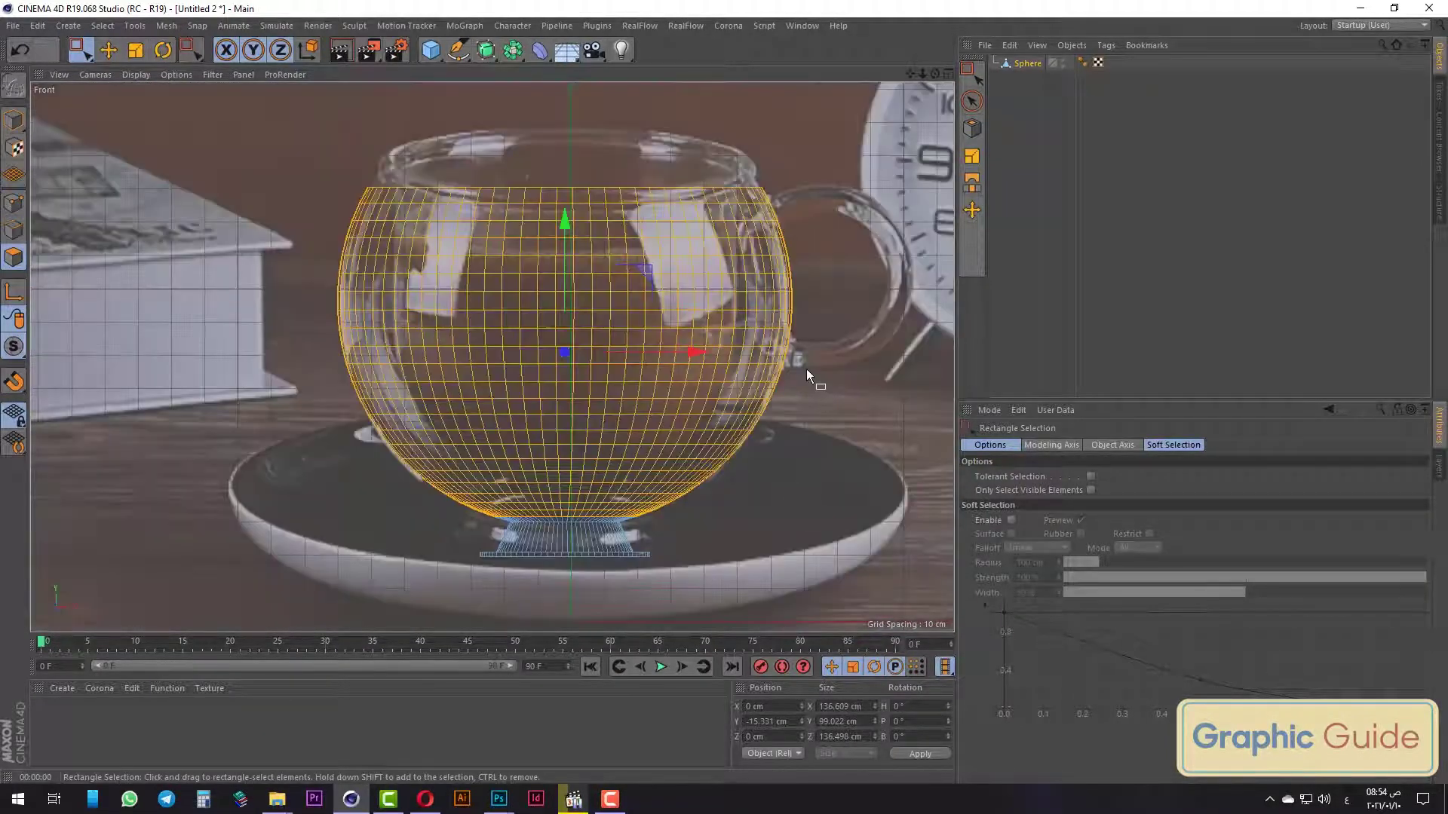
right_click(809, 374)
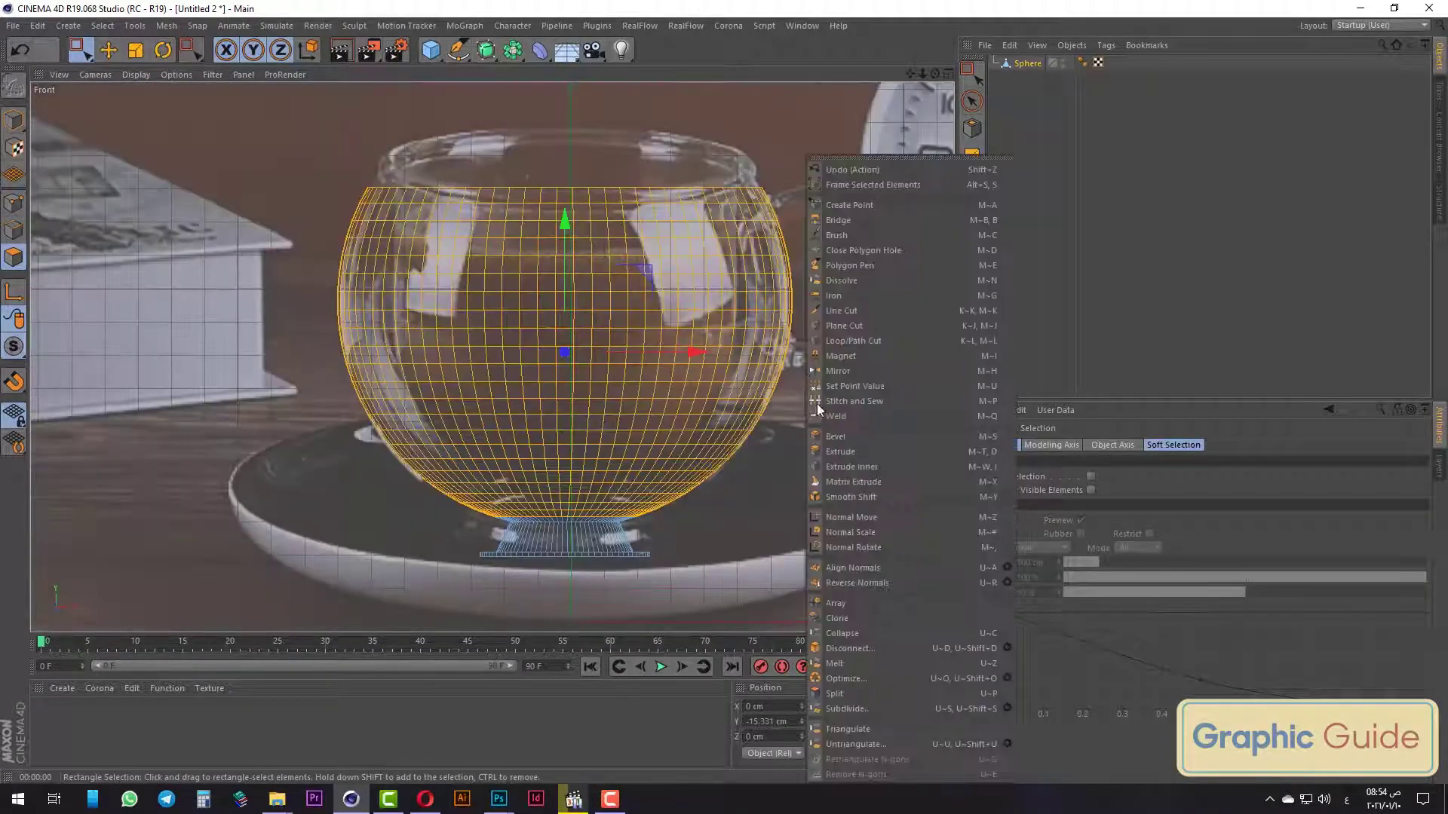
left_click(863, 453)
key("F1")
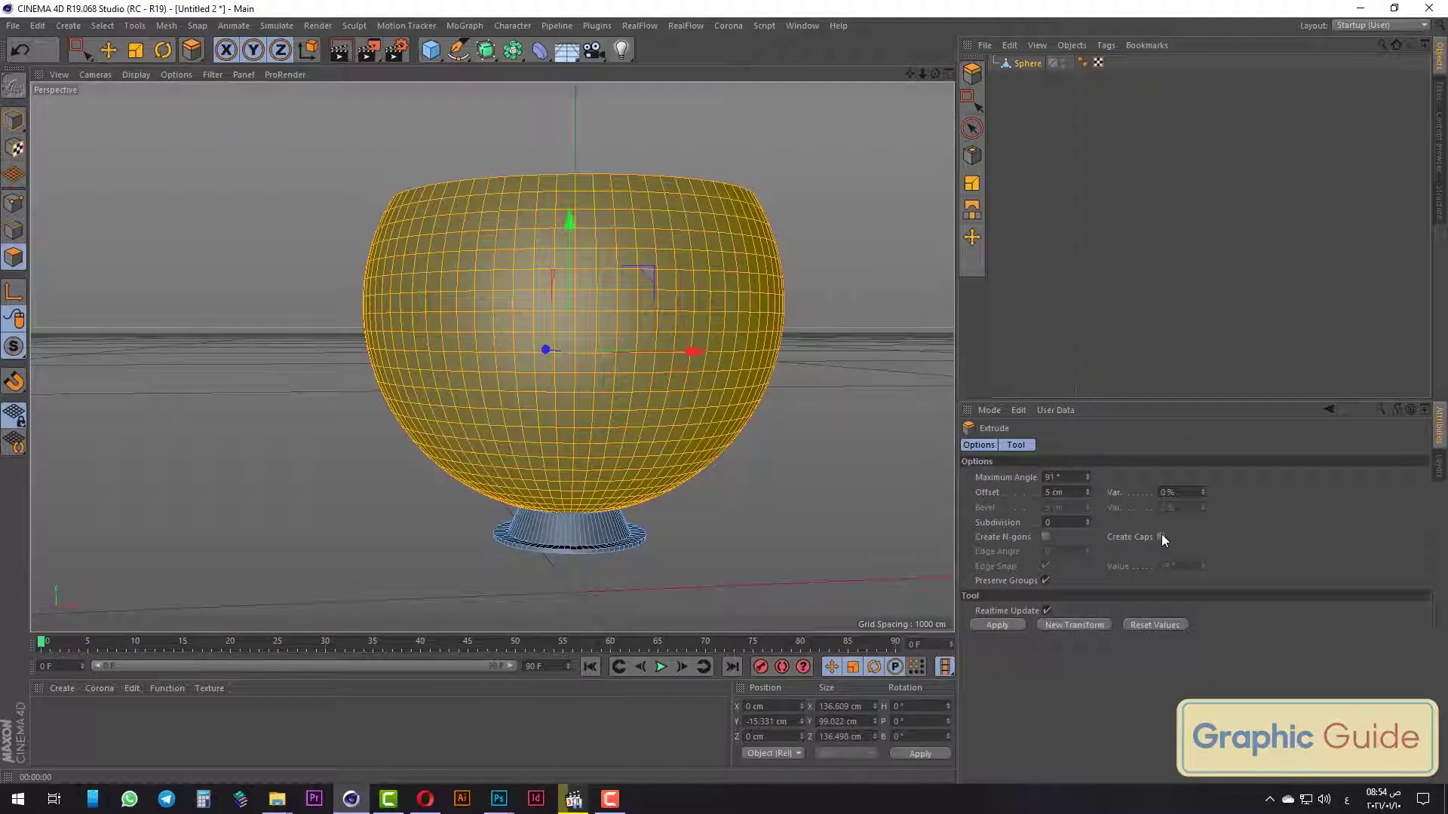
left_click(1161, 537)
key("F4")
left_click_drag(858, 450, 792, 450)
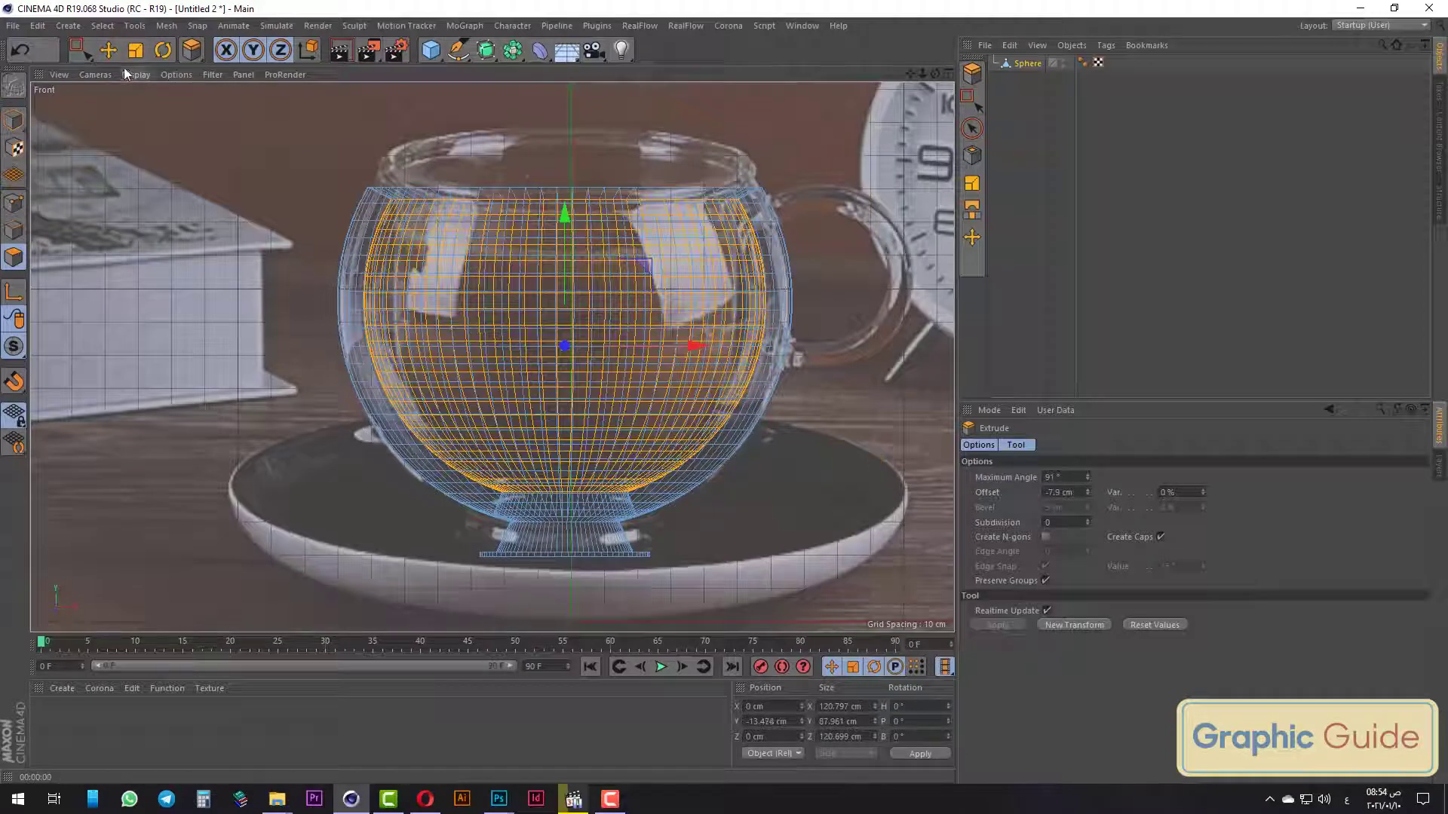
left_click_drag(81, 50, 151, 123)
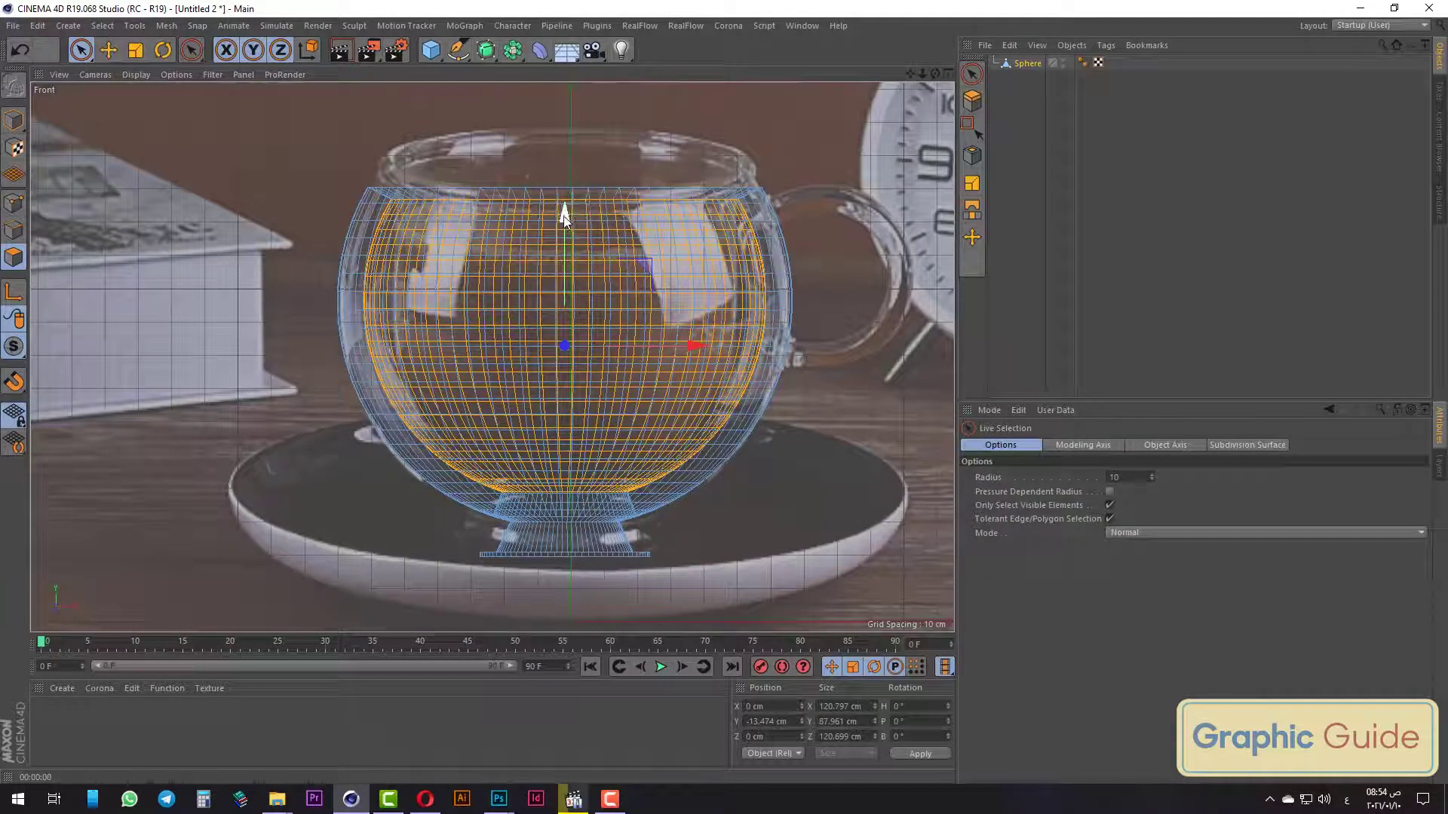
Raise the inner wall polygons about 3.6 cm and inspect the cup in Perspective.
left_click_drag(562, 214, 565, 209)
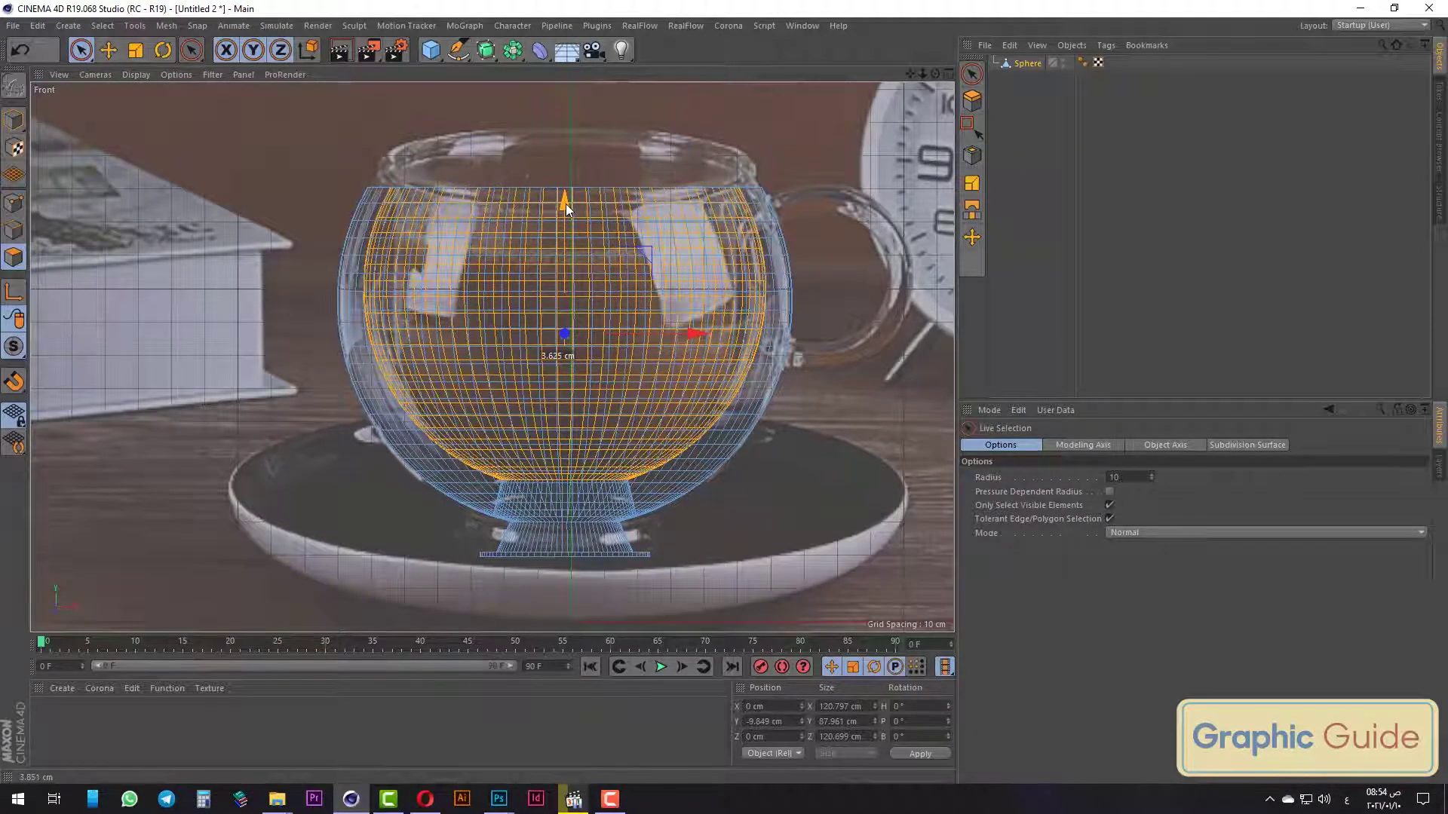
key("F1")
mouse_move(723, 522)
left_mouse_down("alt")
mouse_move(663, 601)
mouse_move(663, 549)
mouse_move(850, 463)
mouse_move(808, 532)
left_mouse_up("alt")
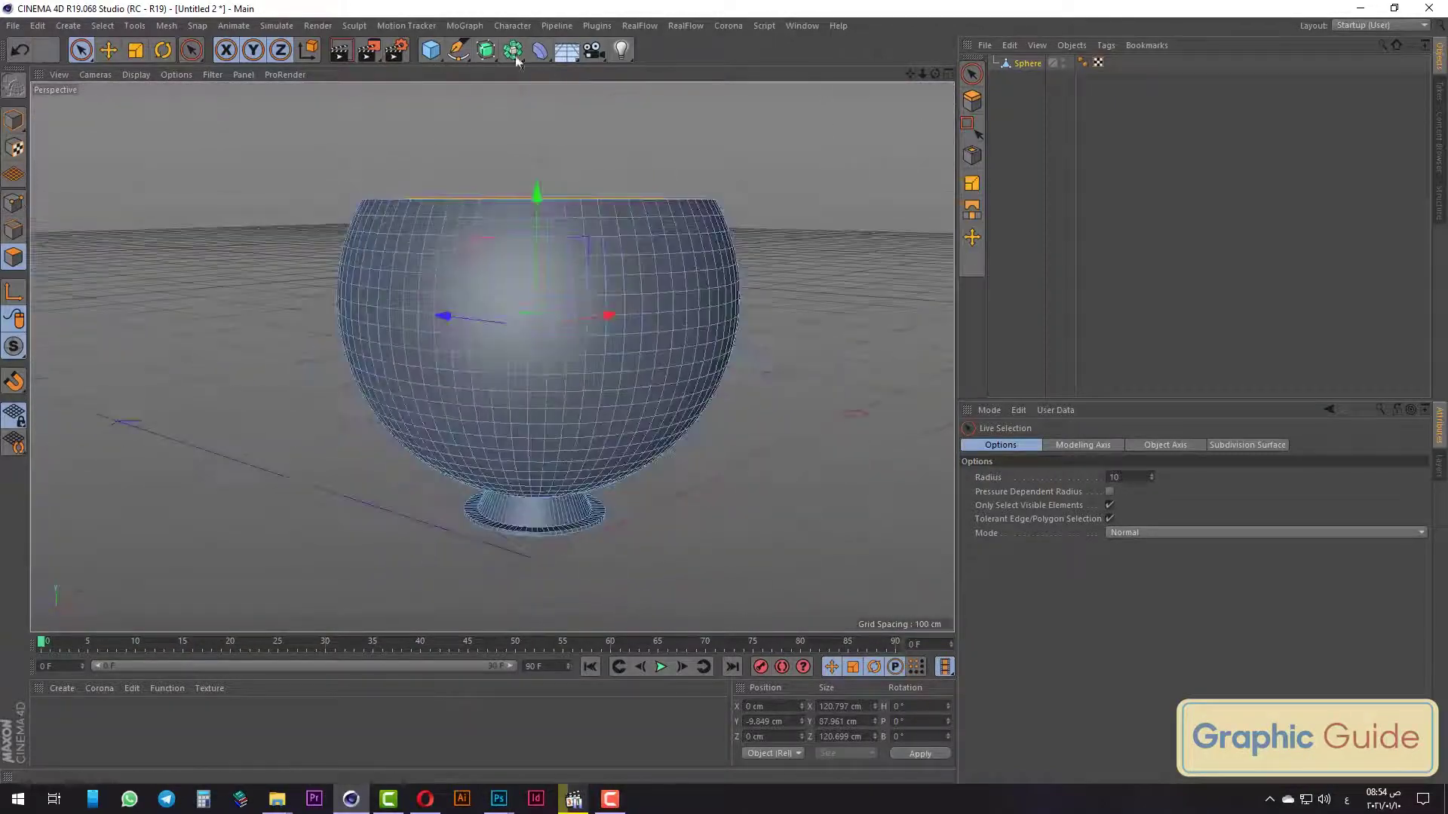
Put the cup under a Subdivision Surface and select the Sphere mesh.
left_click(486, 49, "alt")
mouse_move(502, 333)
left_mouse_down("alt")
mouse_move(687, 393)
mouse_move(630, 415)
left_mouse_up("alt")
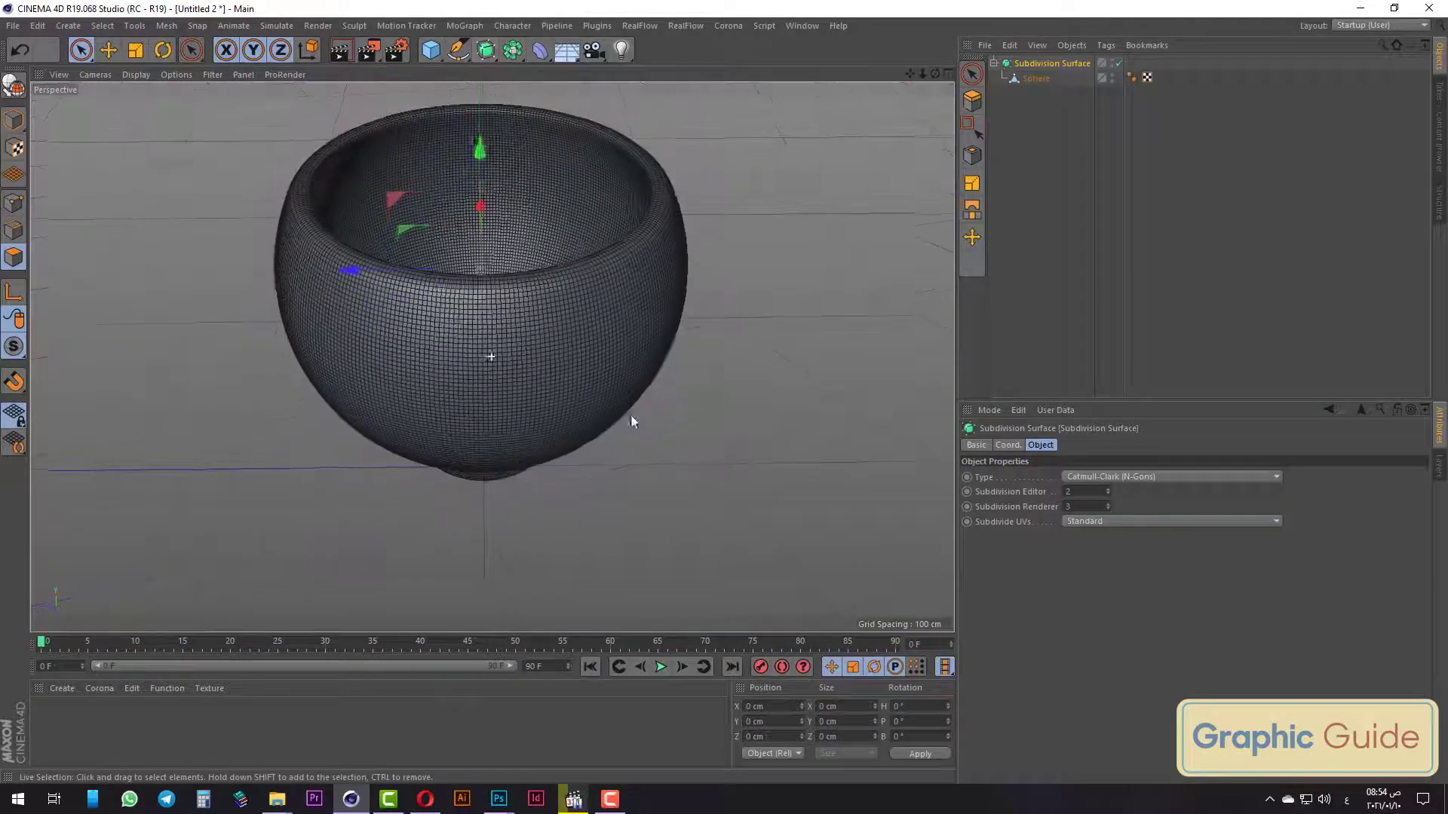
left_click(1029, 79)
Cut an extra edge loop near the rim and return to Model mode.
right_click(763, 211)
left_click(834, 414)
scroll(581, 233, "up", 5)
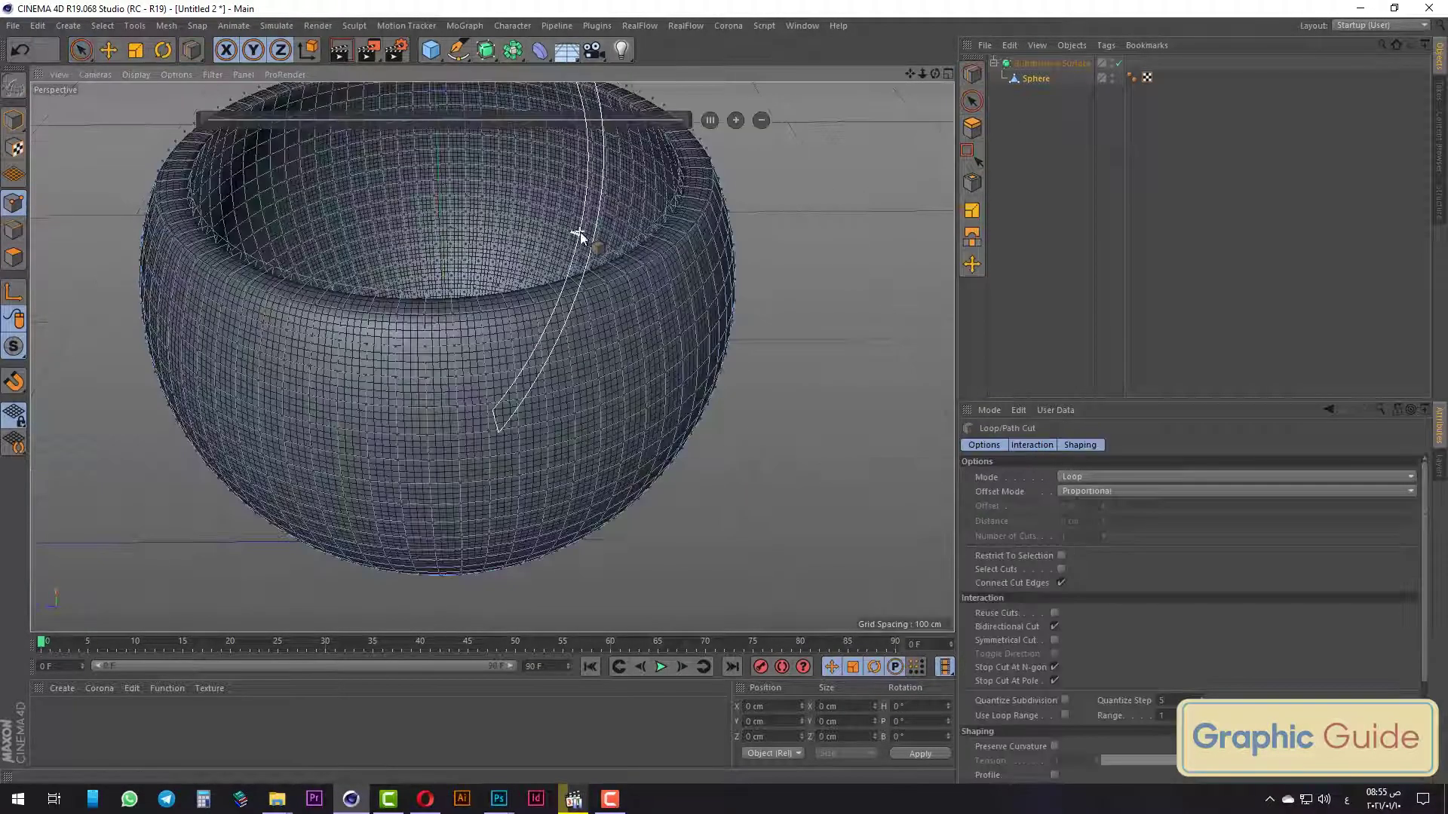
scroll(607, 285, "up", 5)
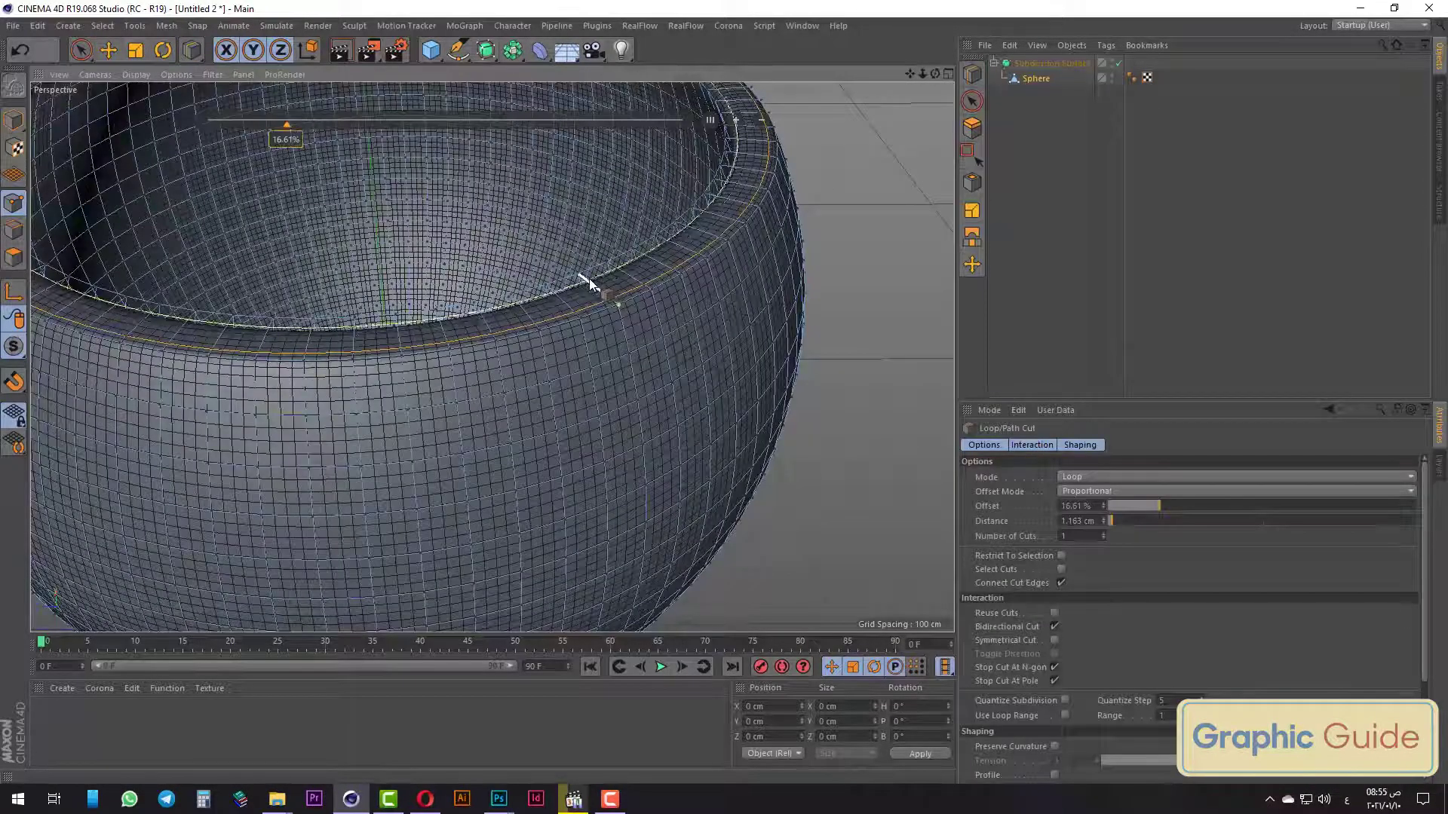
scroll(635, 332, "down", 10)
left_click(80, 52)
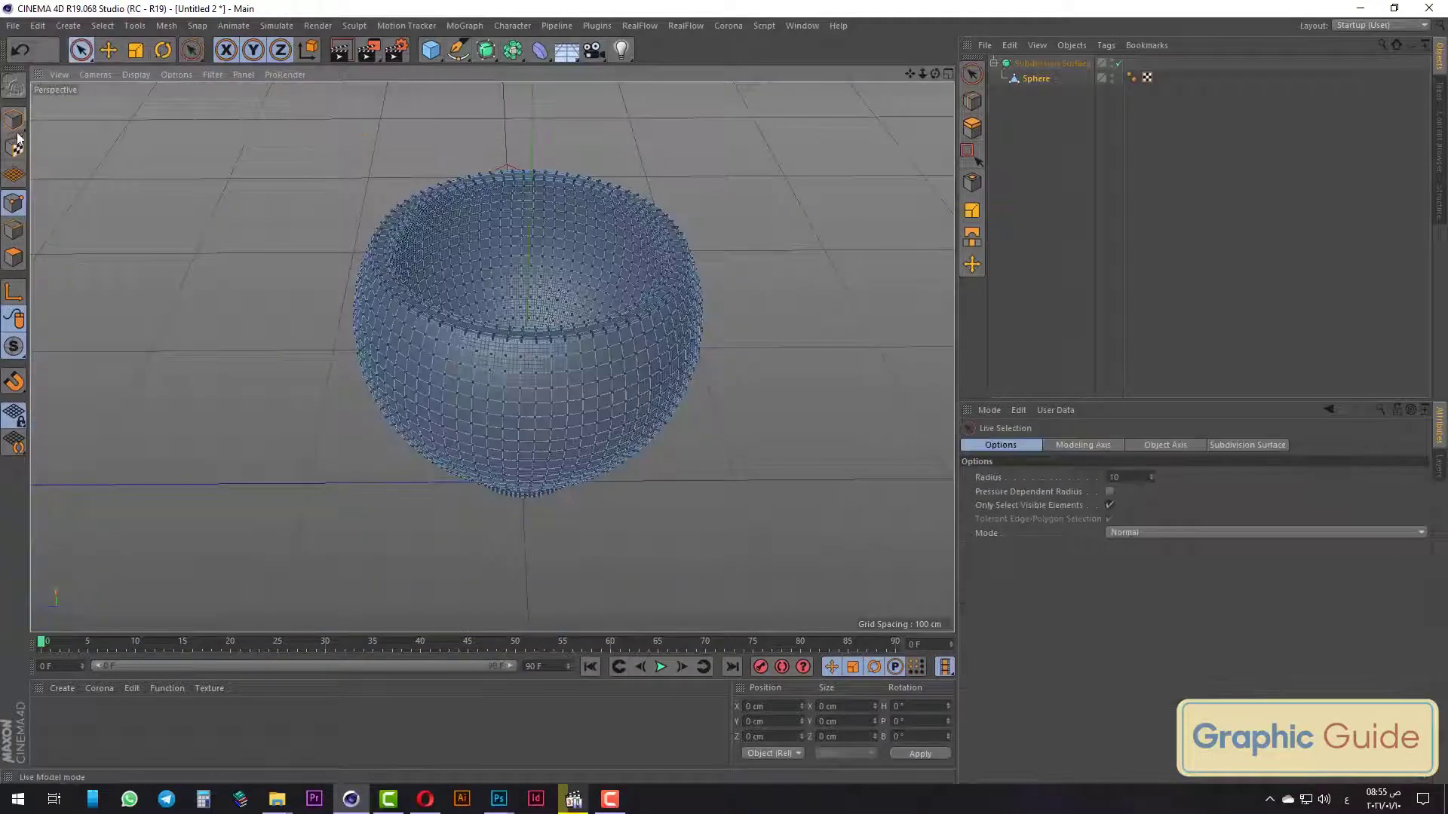
left_click(13, 119)
mouse_move(469, 445)
left_mouse_down("alt")
mouse_move(495, 333)
mouse_move(598, 337)
left_mouse_up("alt")
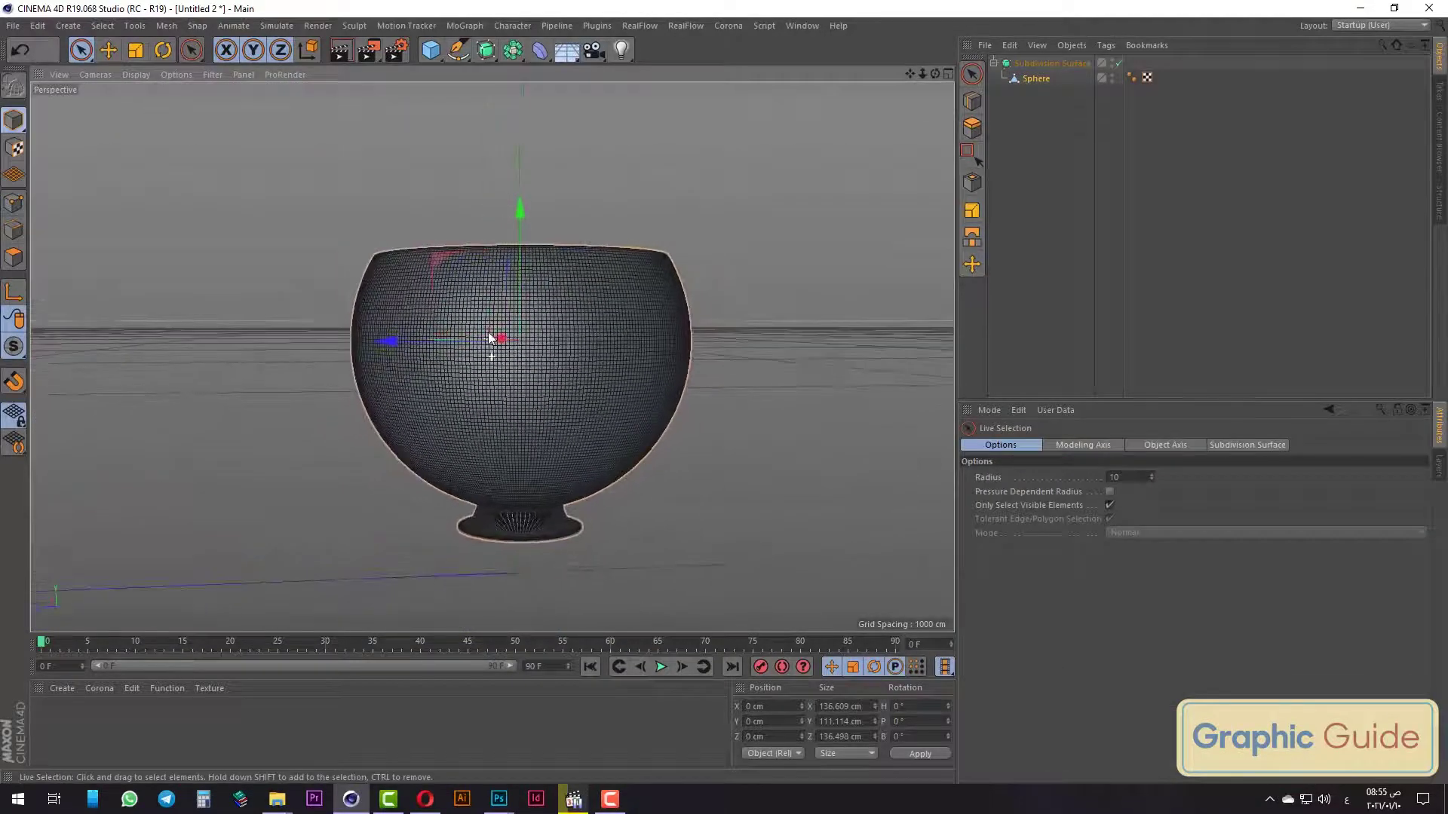
Turn off the Subdivision Surface smoothing in the Front view.
key("F4")
scroll(790, 282, "up", 3)
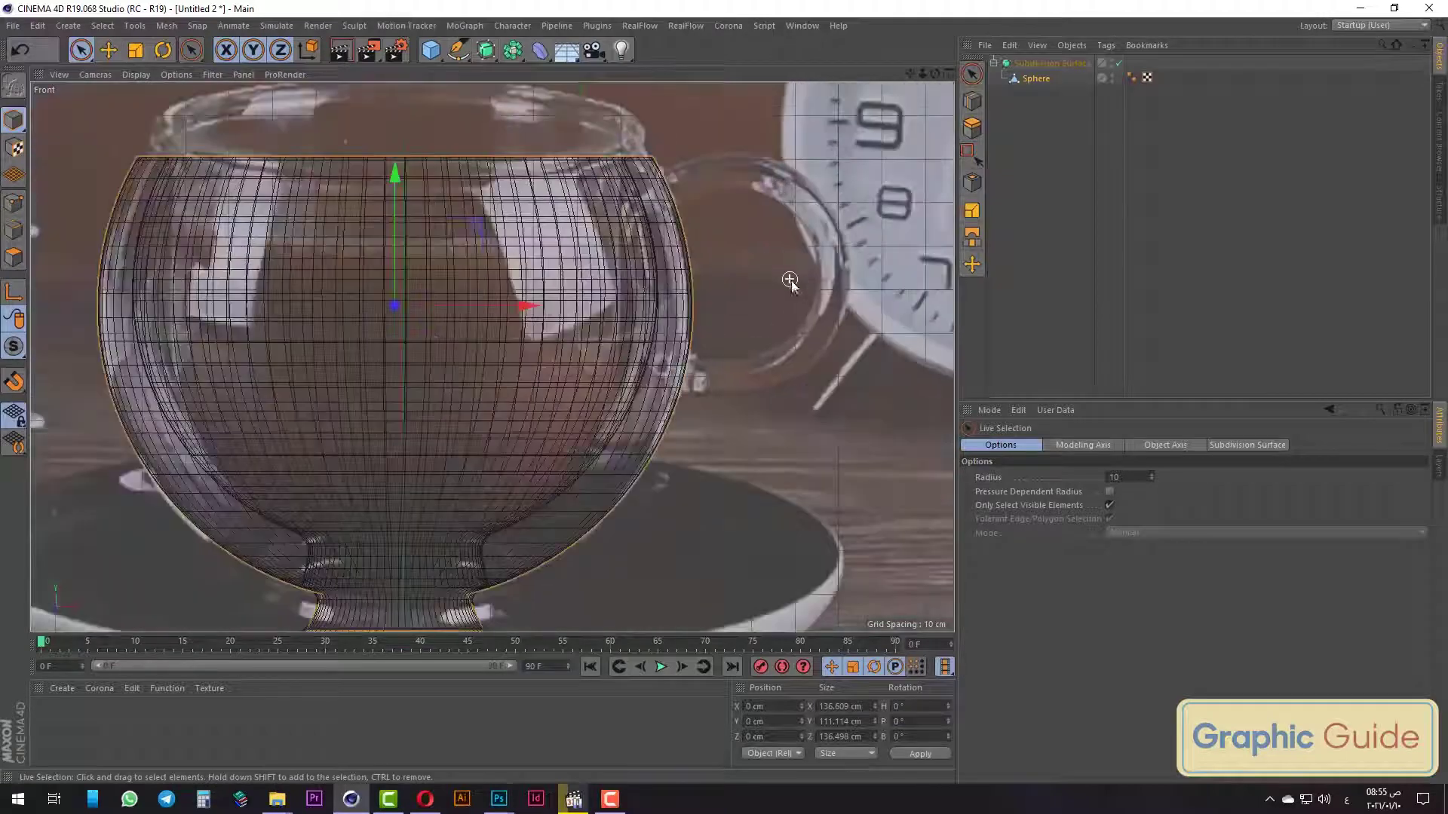
left_click(1118, 63)
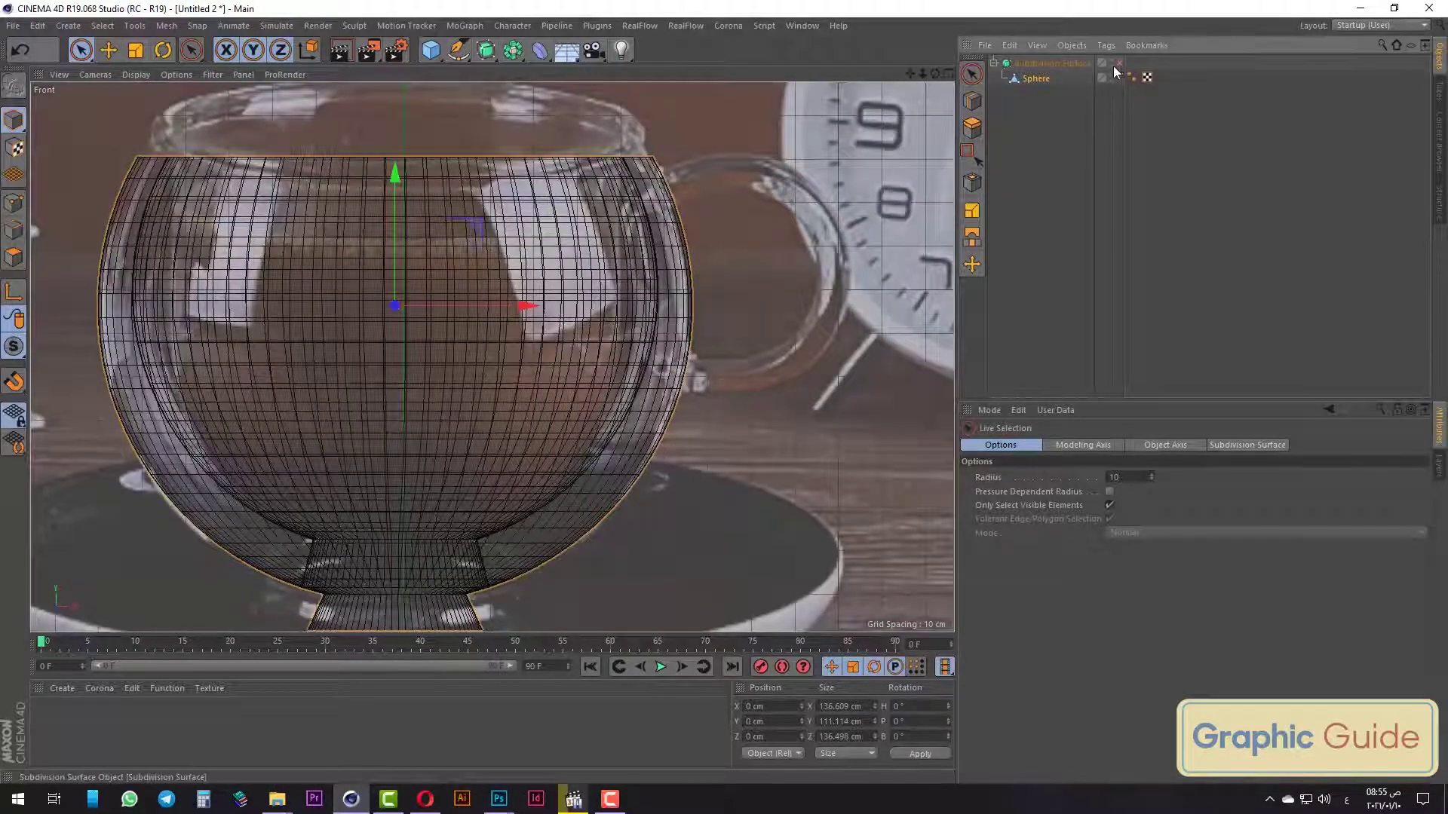
Select a small polygon patch near the rim and zoom in on it in Front view.
left_click(13, 257)
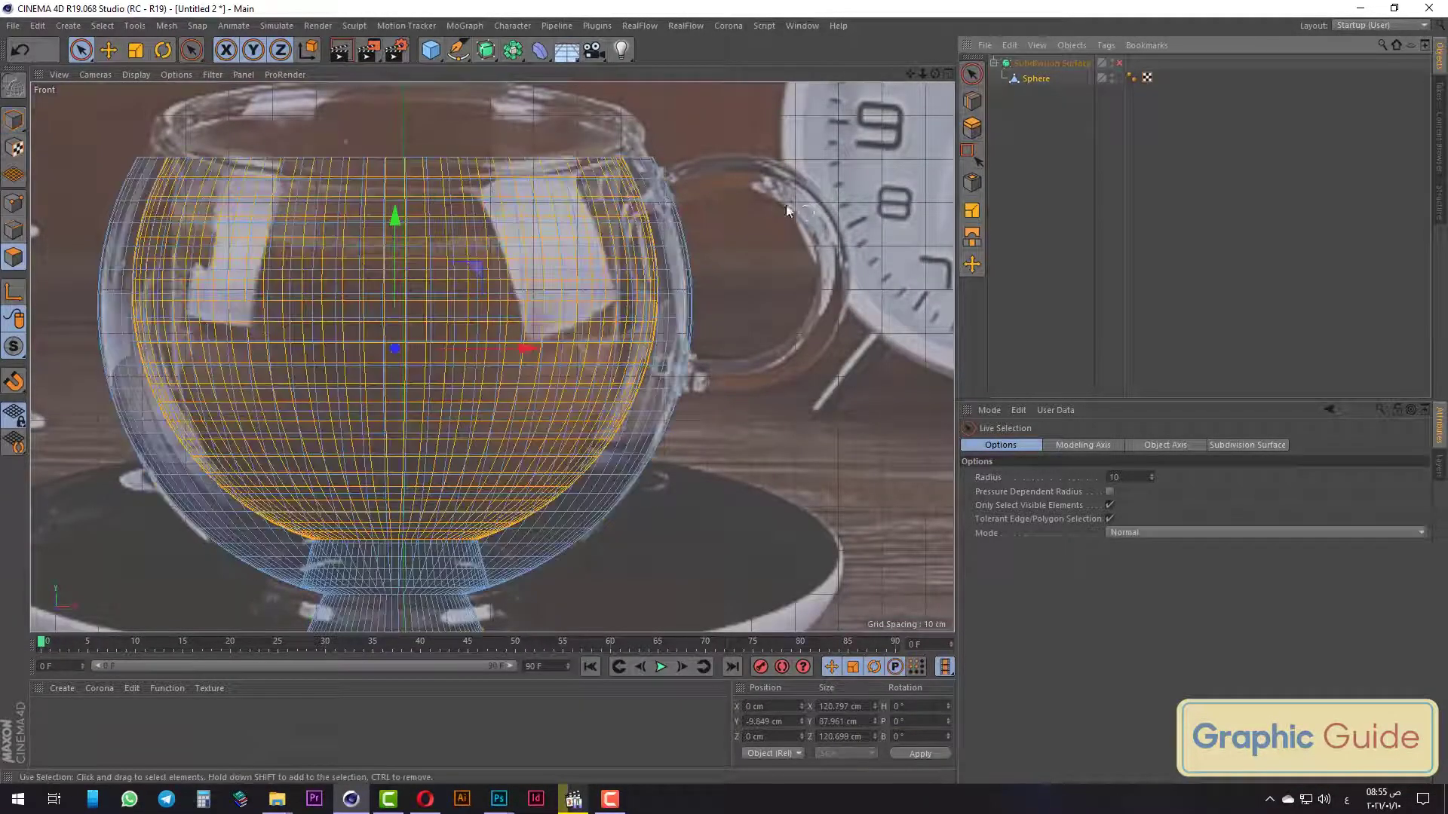
scroll(665, 189, "down", 2)
key("F1")
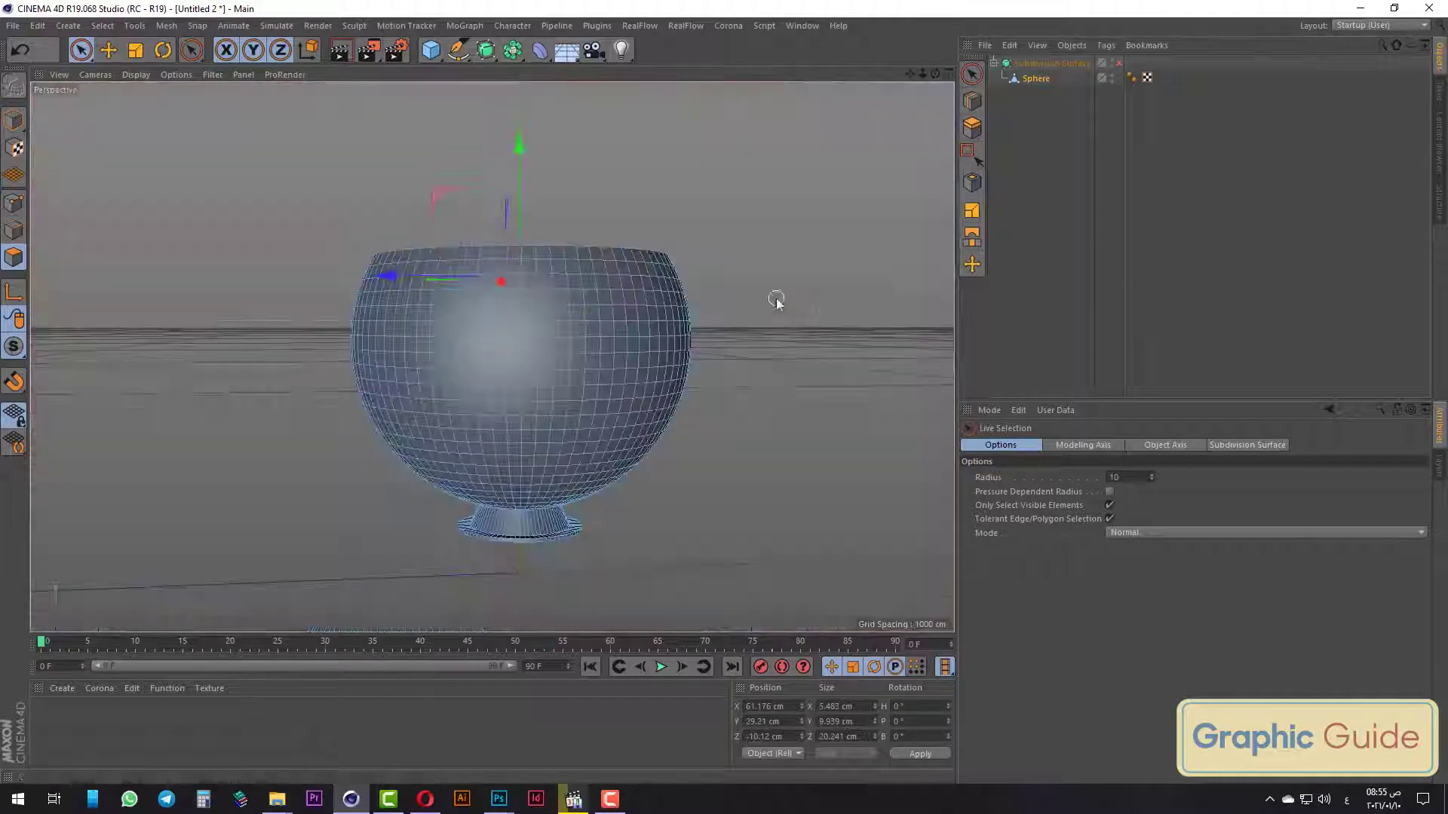
mouse_move(729, 345)
left_mouse_down("alt")
mouse_move(642, 407)
mouse_move(314, 365)
left_mouse_up("alt")
left_click(612, 291)
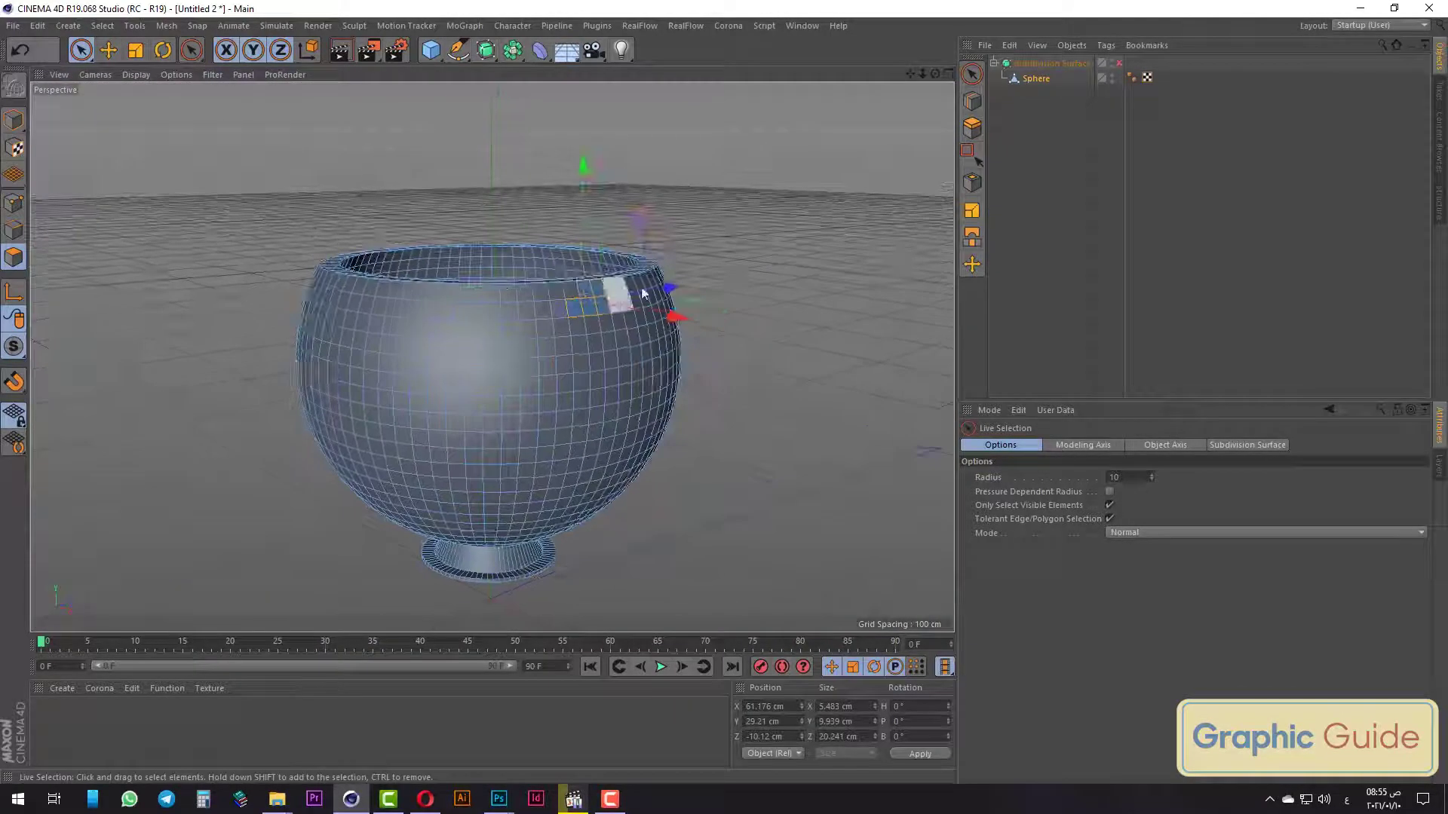
scroll(598, 300, "up", 3)
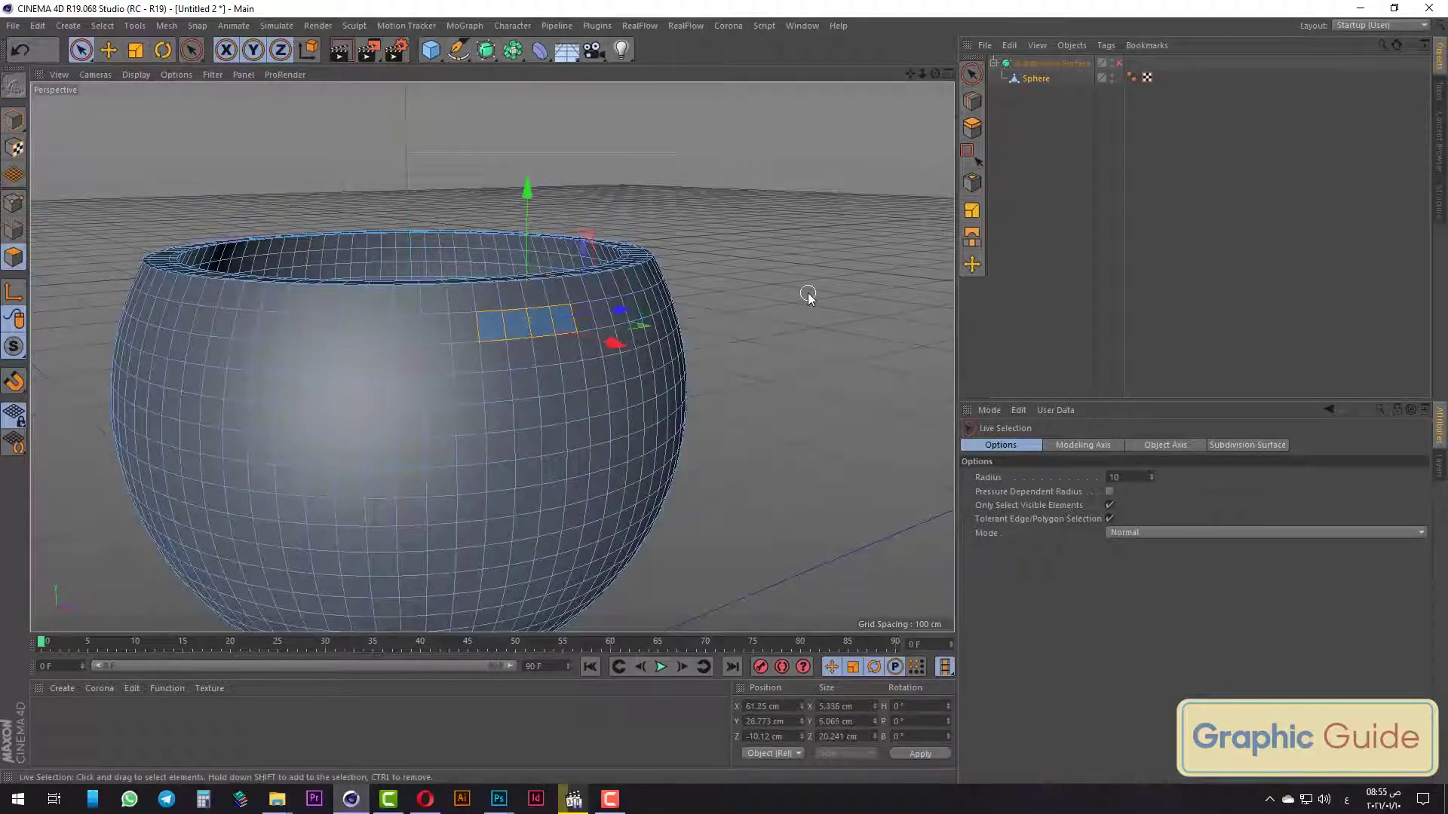
key("F4")
scroll(752, 235, "up", 2)
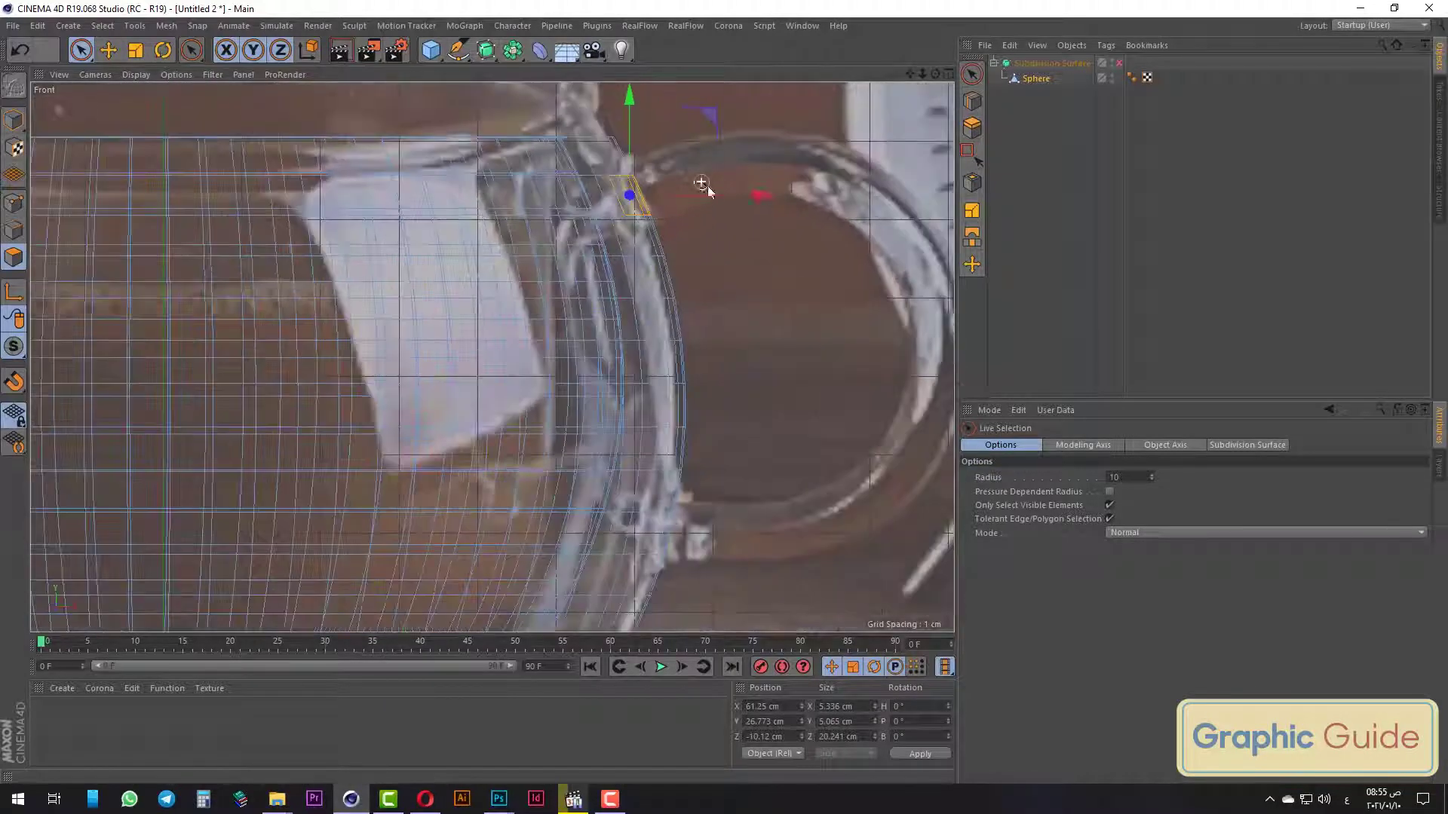
Extrude the selected rim polygons a short distance outward from the bowl, redoing an overlong first try.
right_click(748, 236)
left_click(784, 451)
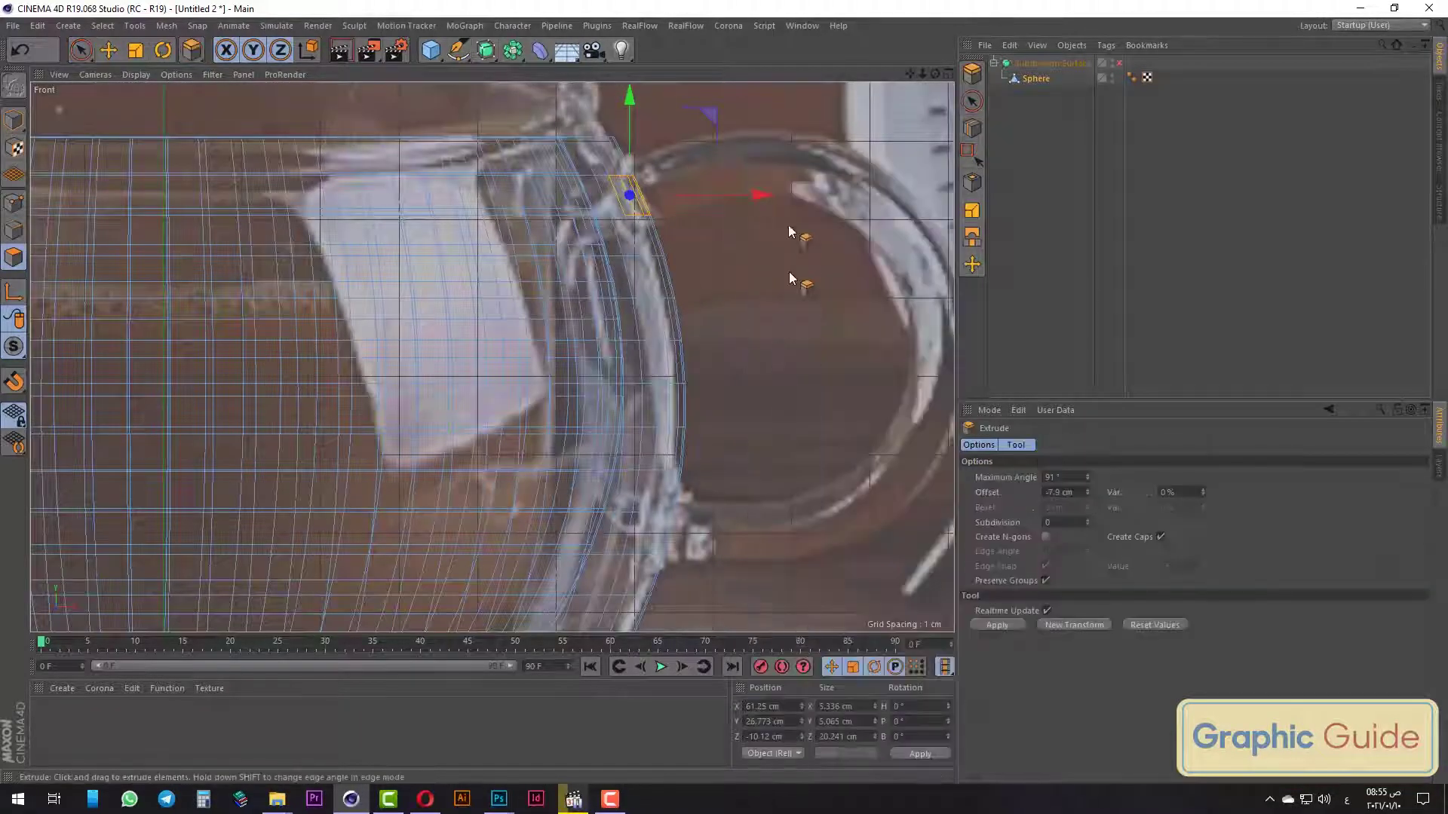
left_click_drag(670, 196, 860, 198)
key("ctrl+z")
left_click_drag(739, 226, 777, 226)
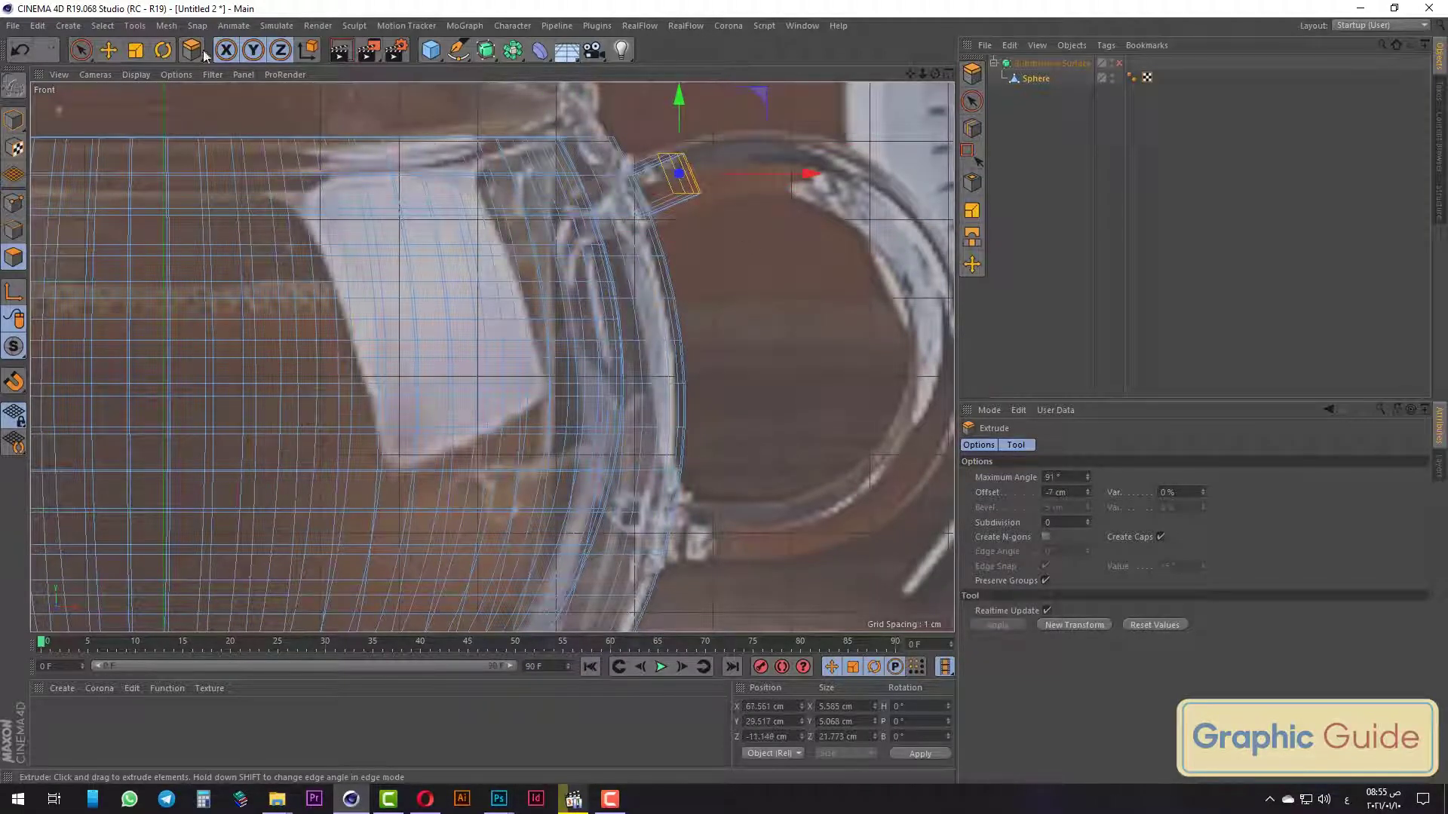
Scale the extruded polygons down to about 44% and set their X size to 0.
left_click(136, 50)
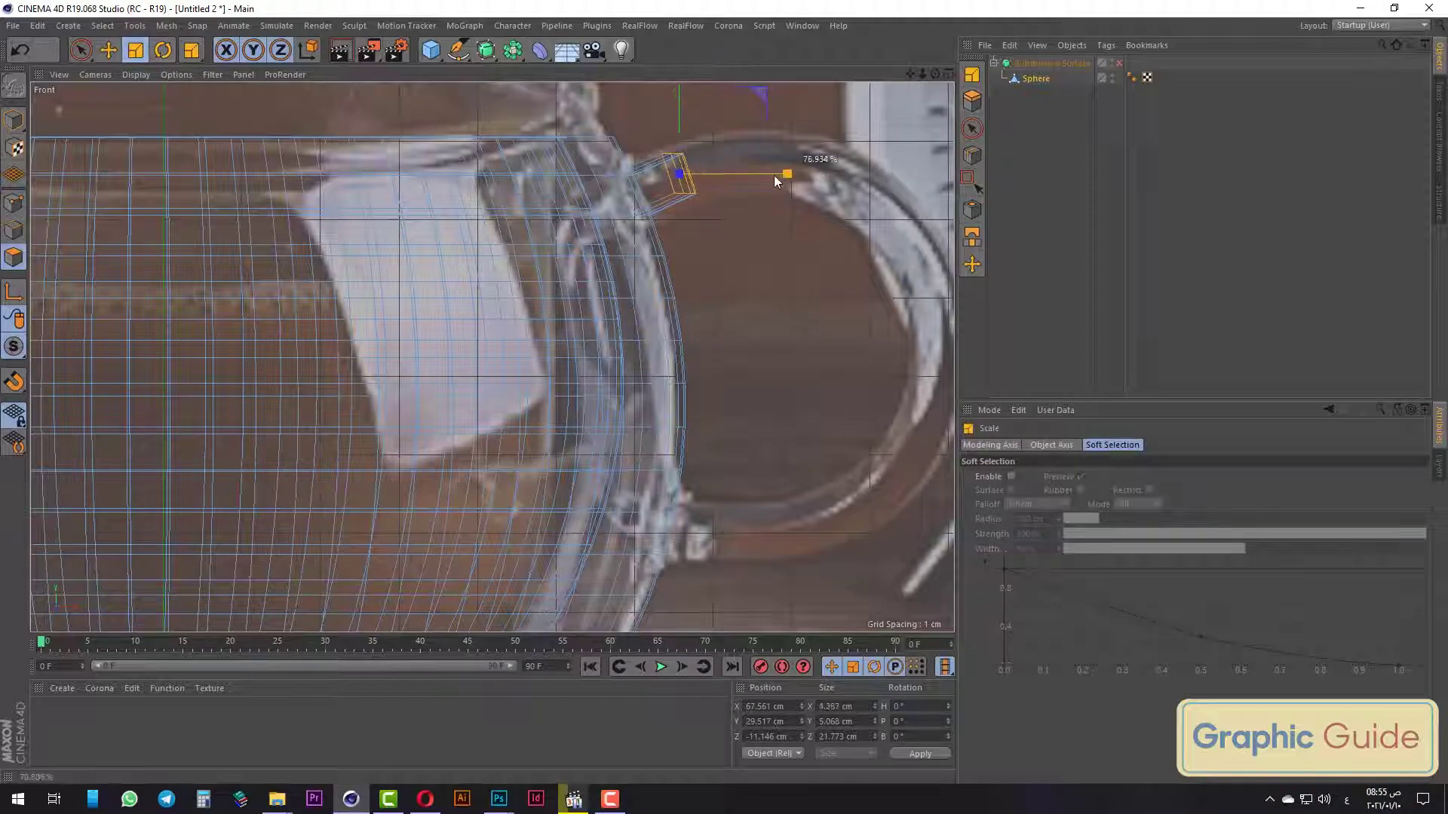
left_click_drag(775, 176, 741, 176)
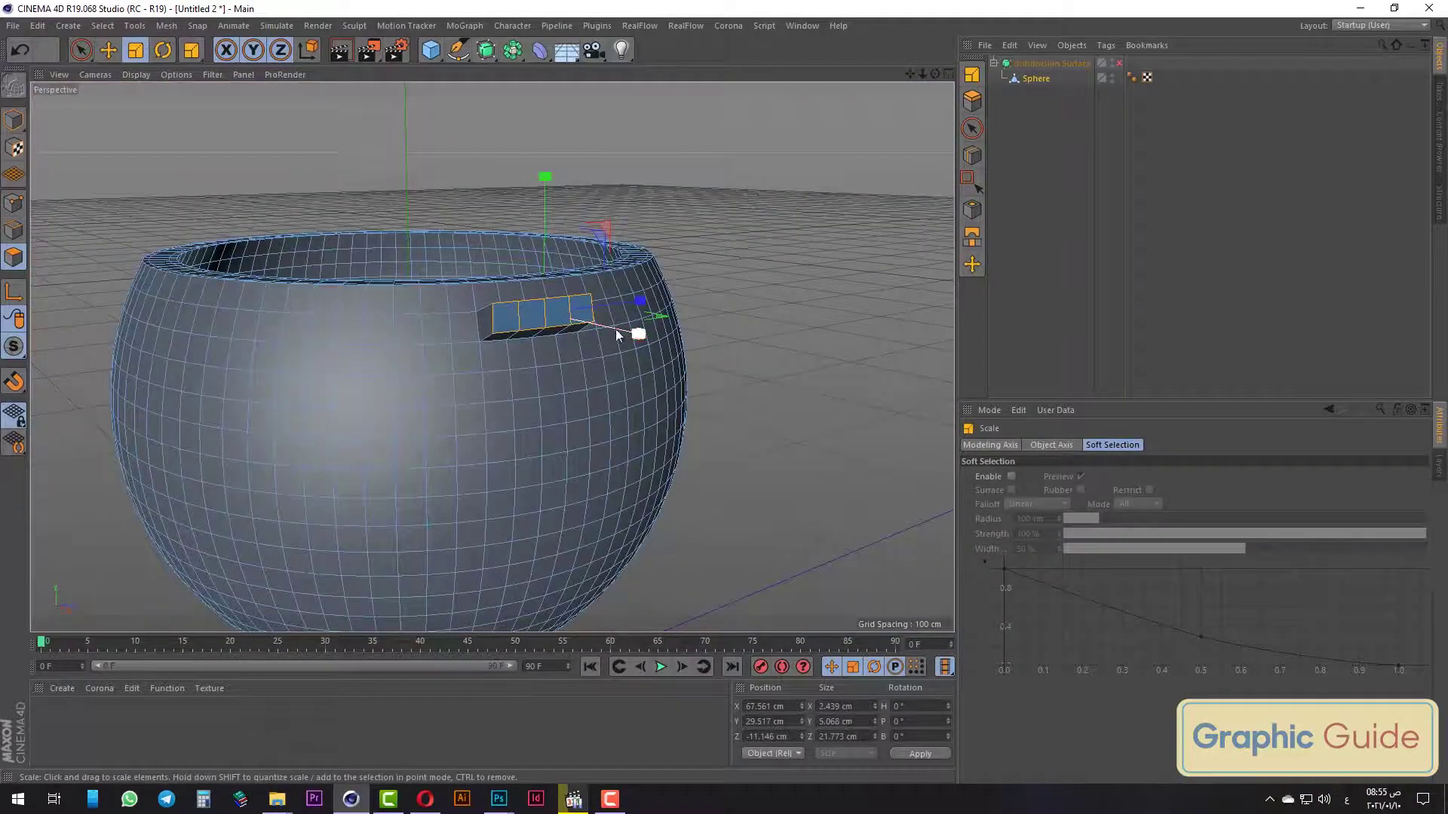
mouse_move(616, 329)
left_mouse_down("alt")
mouse_move(731, 453)
mouse_move(832, 490)
left_mouse_up("alt")
type("0")
key("Return")
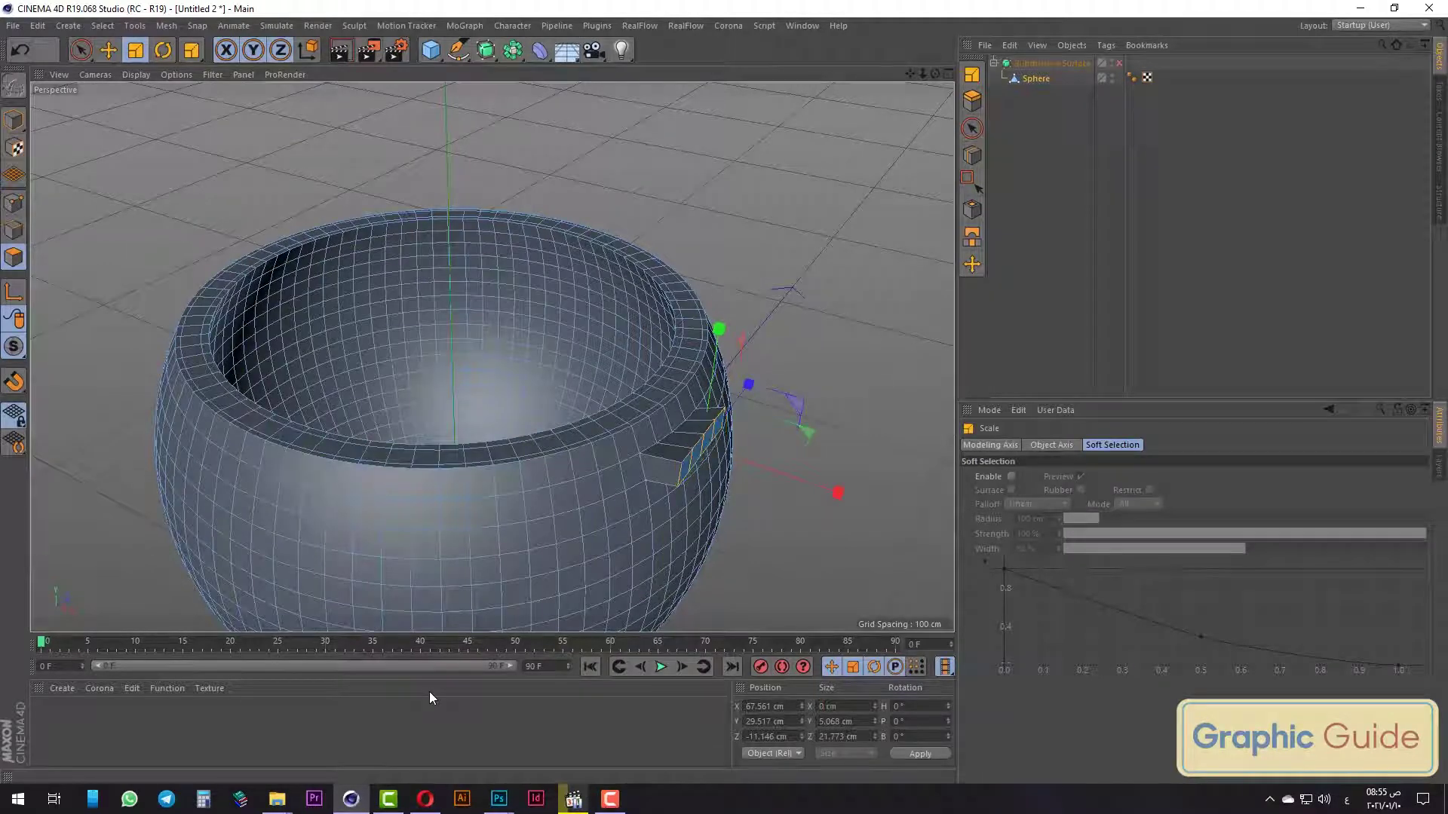
key("F4")
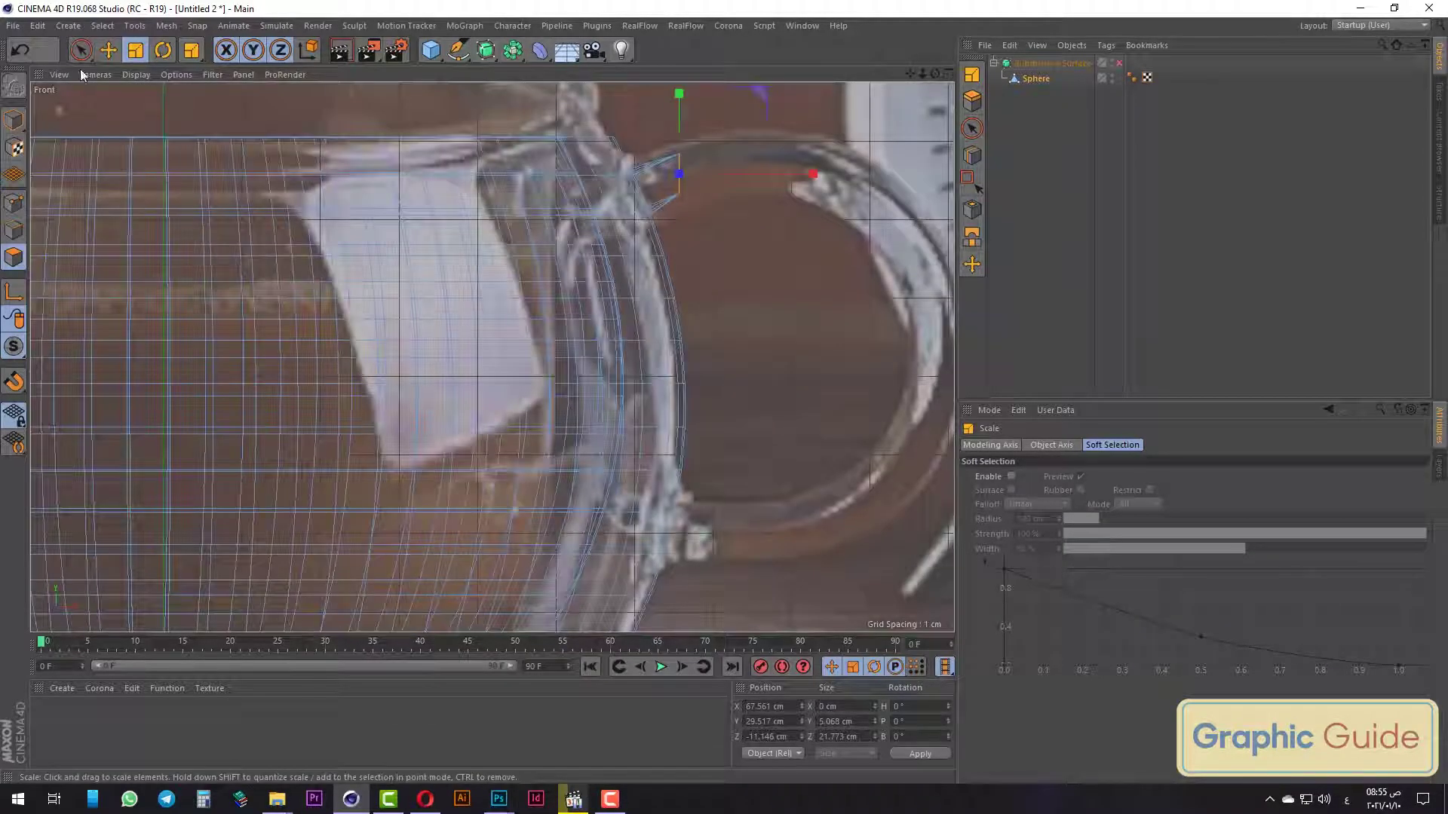
Move the extruded end face up and right and tilt it along the handle curve.
left_click(80, 50)
mouse_move(771, 171)
left_mouse_down()
mouse_move(756, 175)
mouse_move(791, 172)
left_mouse_up()
left_click_drag(704, 110, 705, 93)
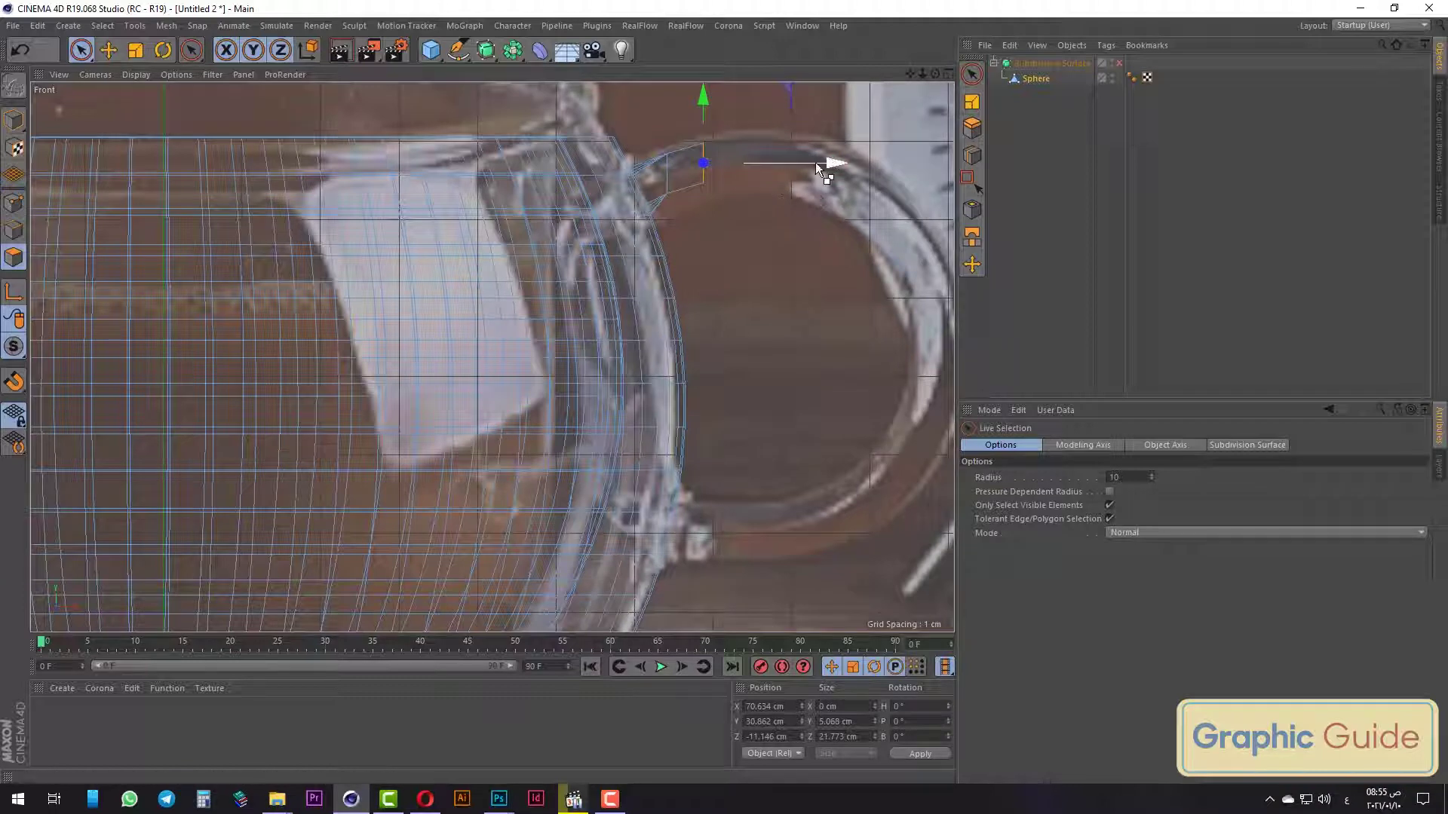
left_click_drag(843, 161, 861, 160)
left_click_drag(752, 110, 753, 105)
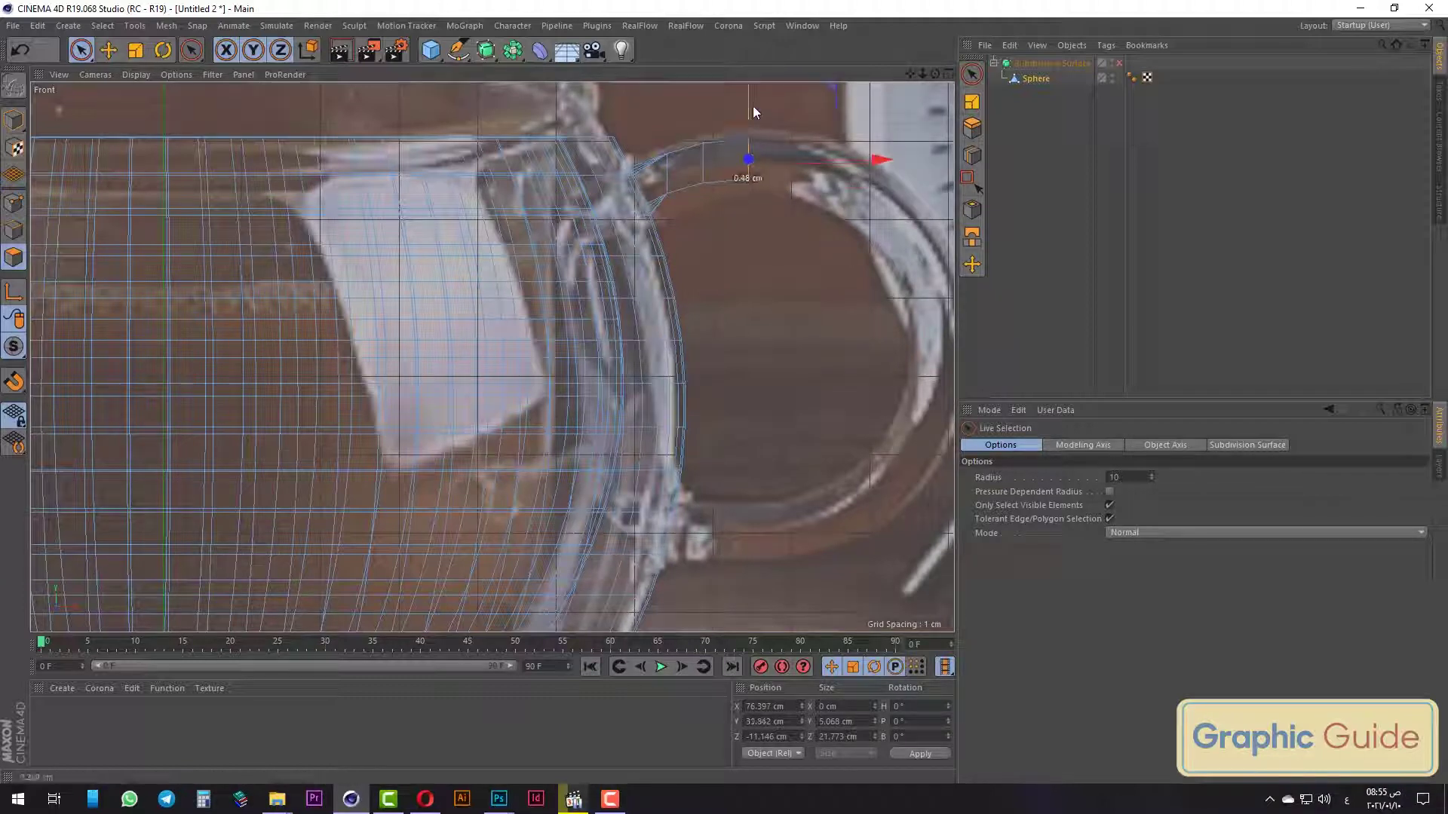
left_click_drag(823, 157, 860, 158)
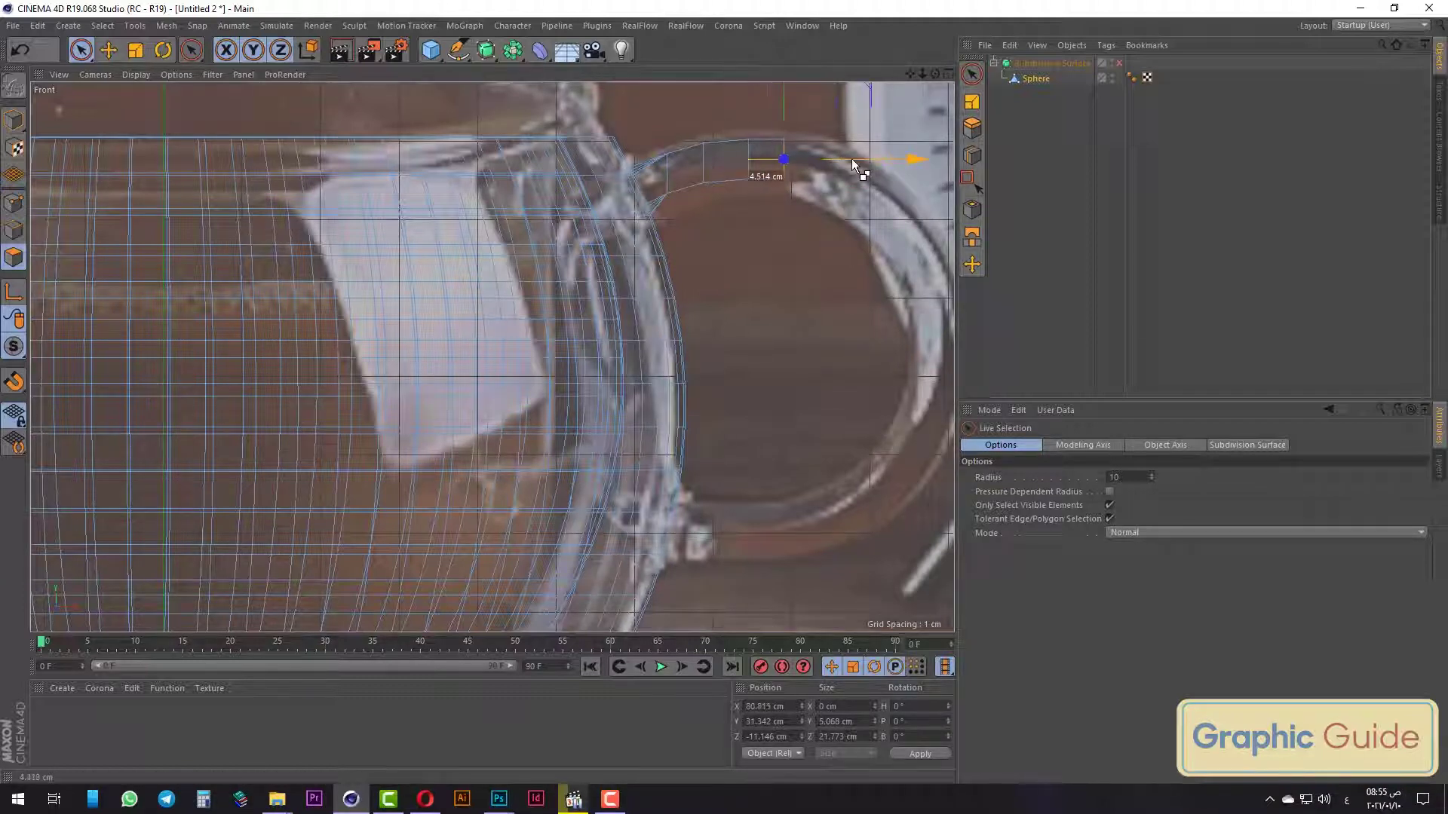
left_click(163, 49)
left_click_drag(813, 234, 795, 237)
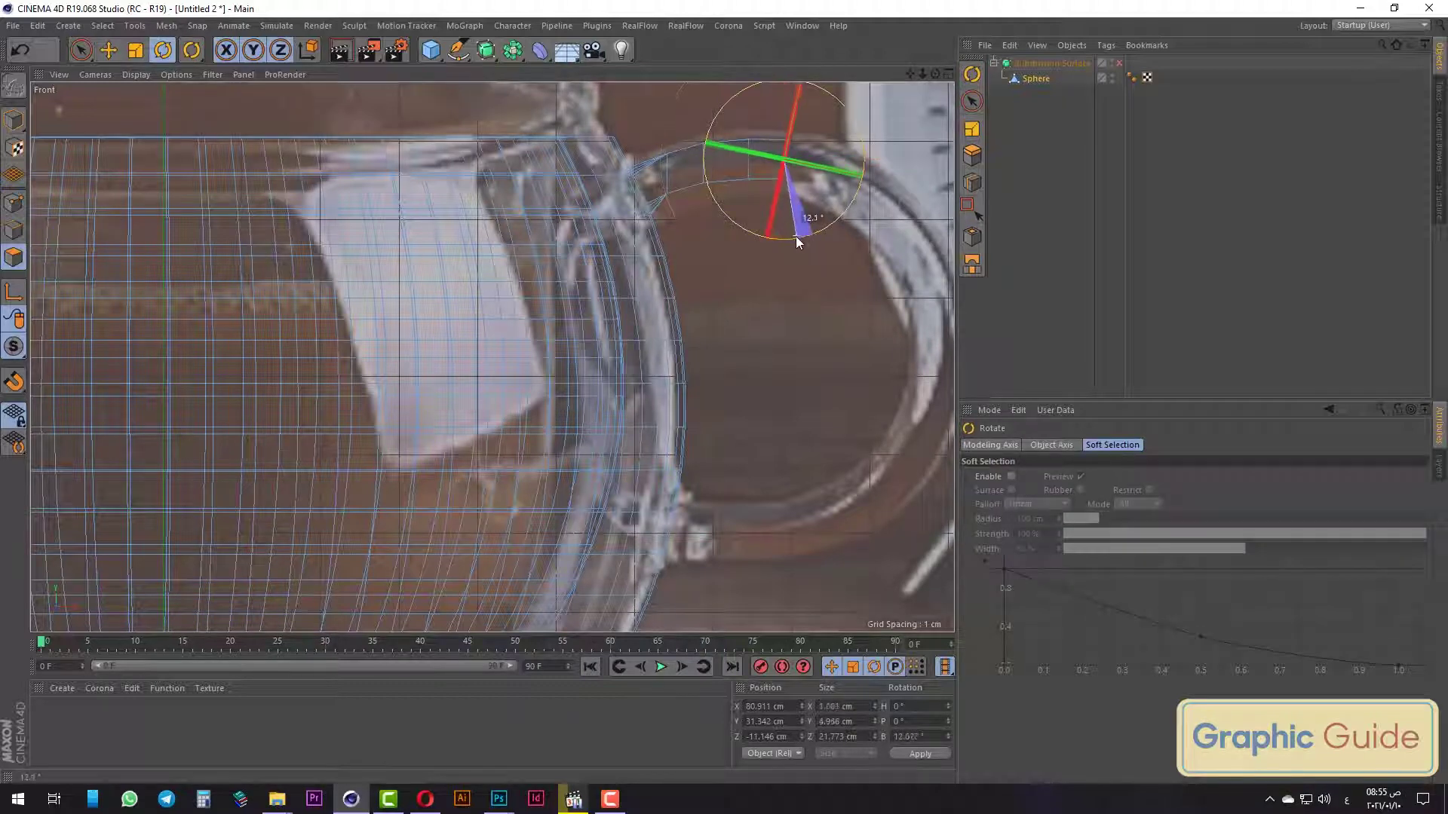
Shift the end face right and down, trying a 16° rotation and undoing it.
left_click(81, 51)
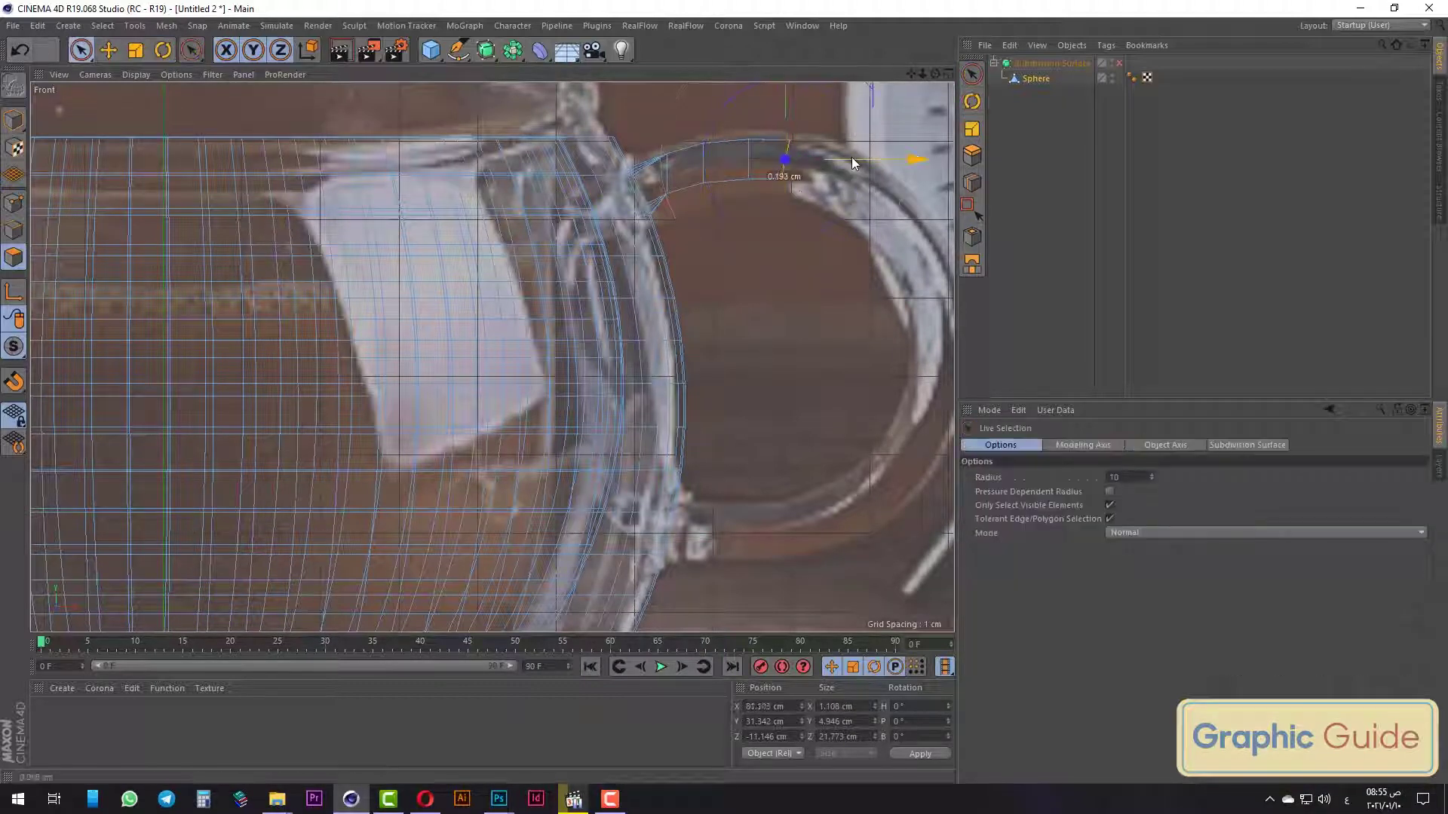
left_click(854, 160)
scroll(427, 279, "down", 5)
scroll(694, 212, "up", 3)
scroll(695, 212, "up", 2)
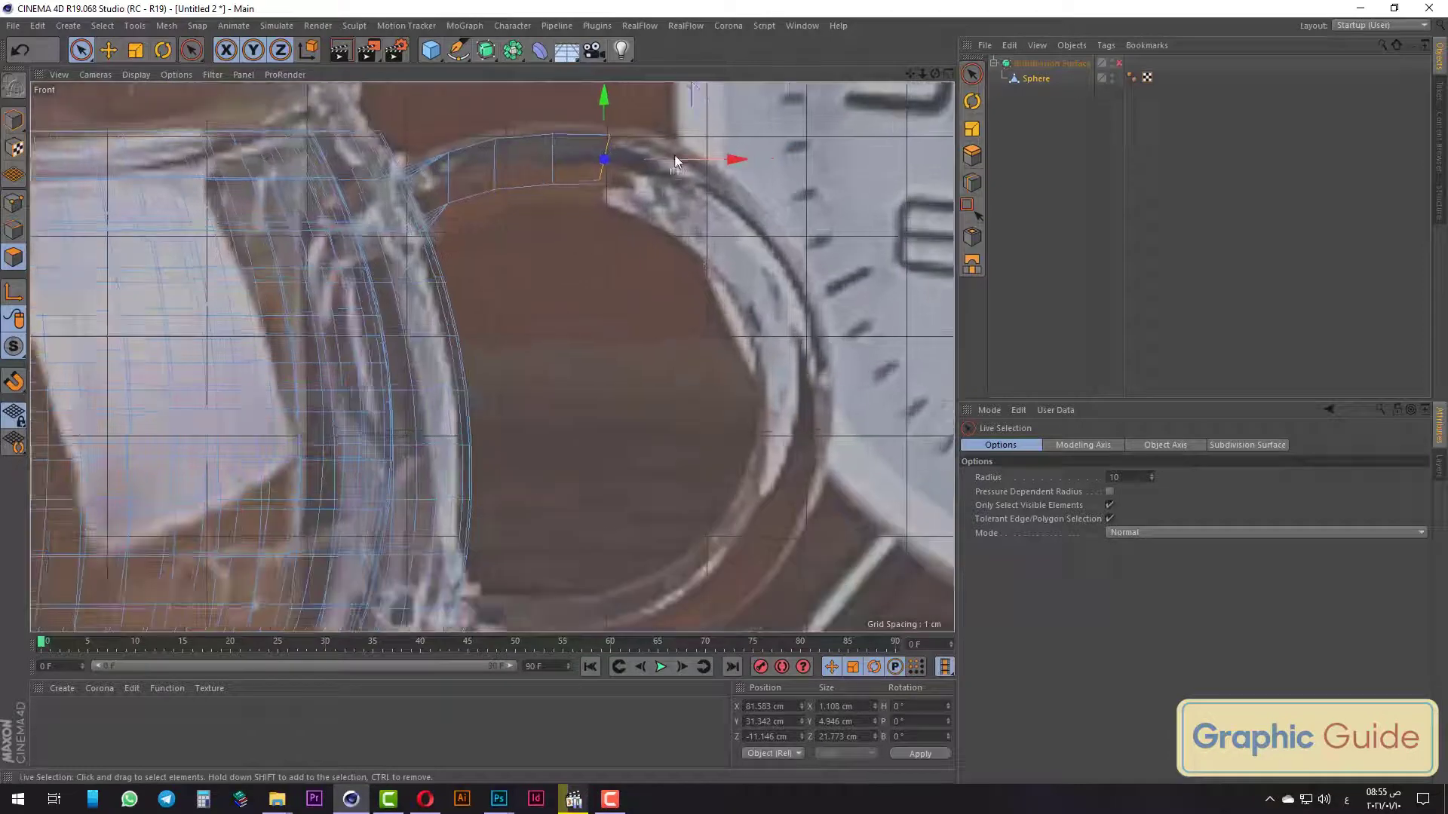
left_click_drag(671, 160, 736, 164)
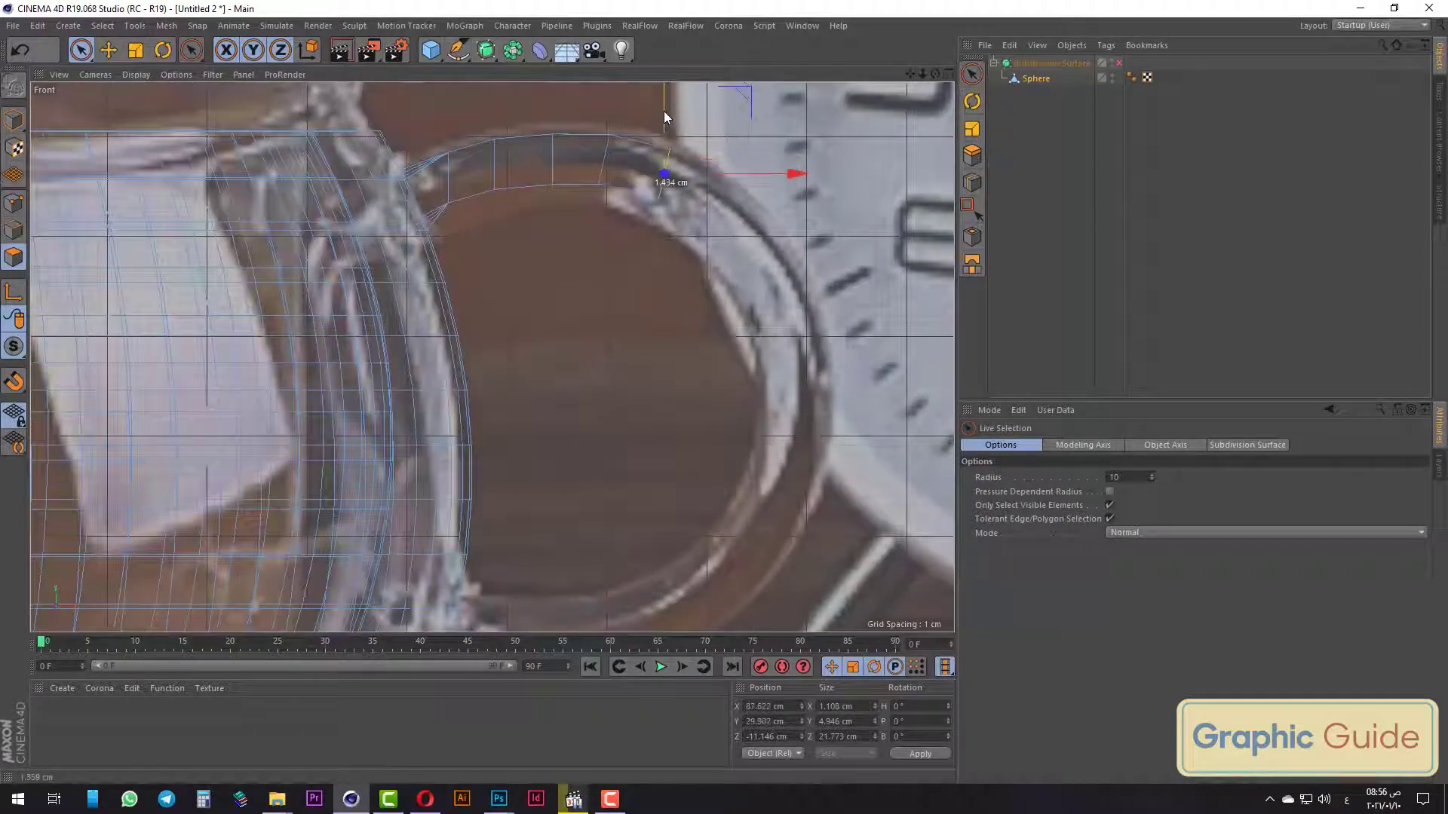
left_click_drag(663, 114, 664, 137)
left_click(158, 51)
left_click_drag(626, 247, 663, 261)
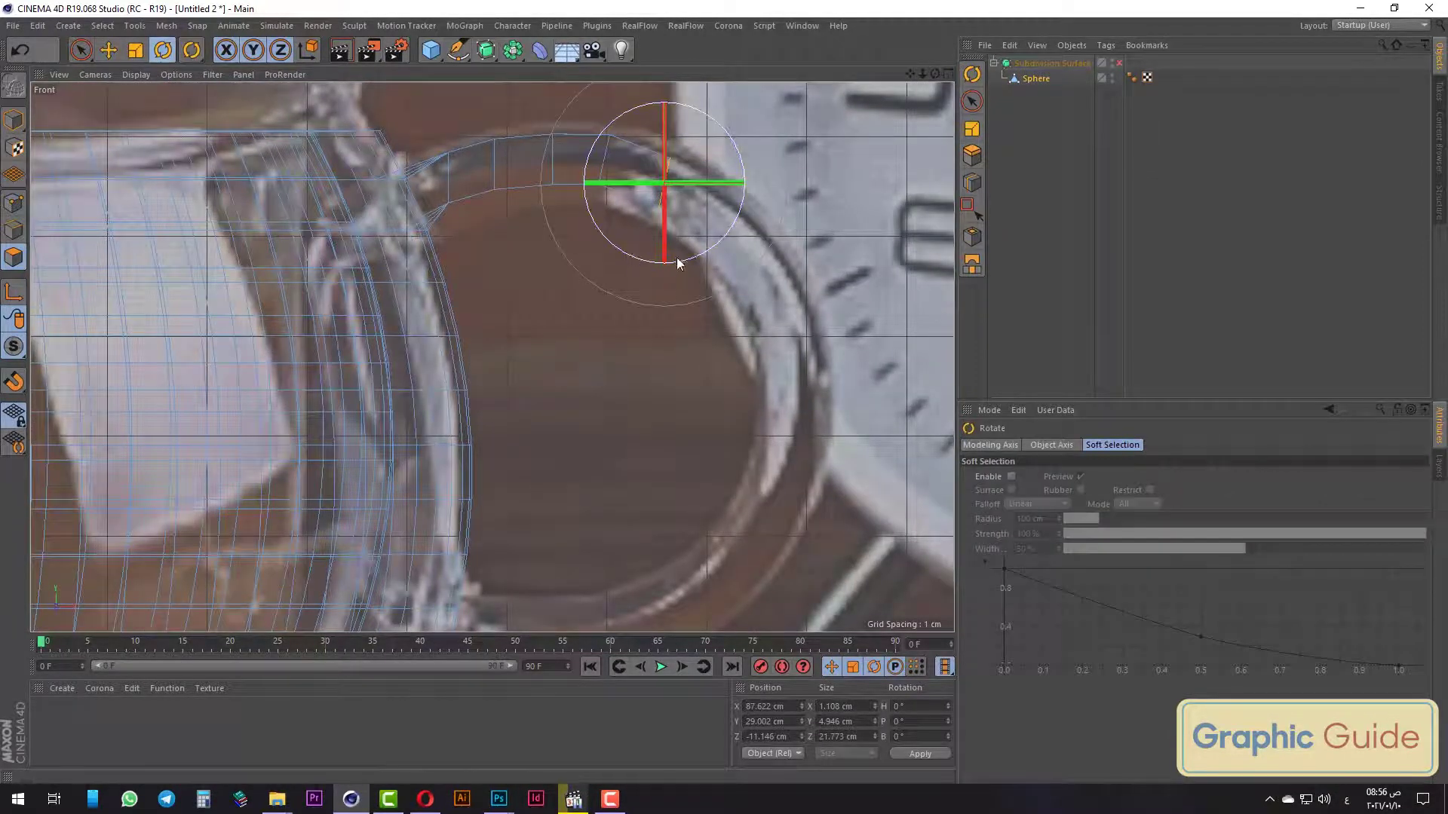
key("ctrl+z")
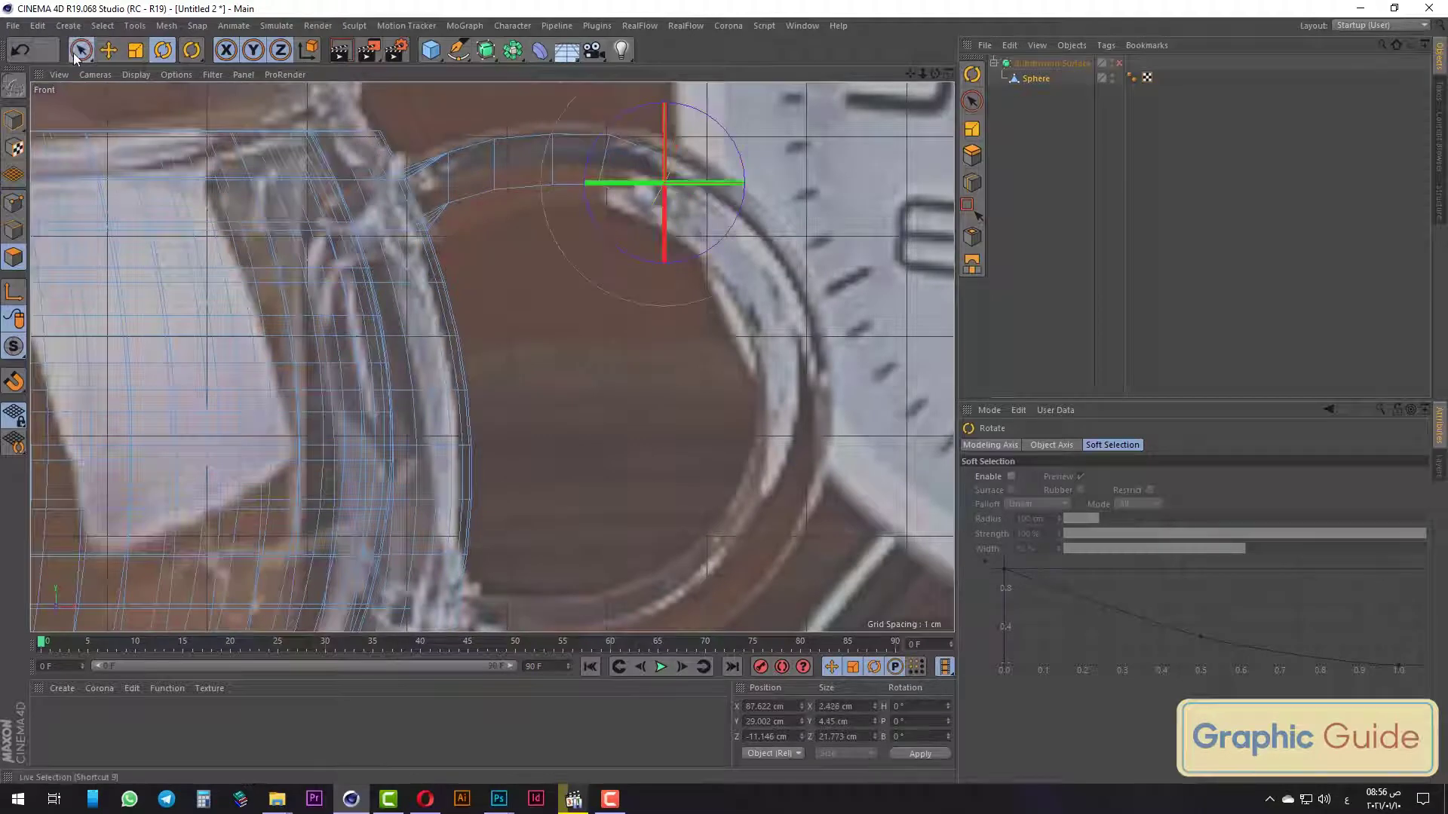
left_click(74, 52)
Extrude a new handle segment downward and tilt it along the handle's curve.
right_click(737, 184)
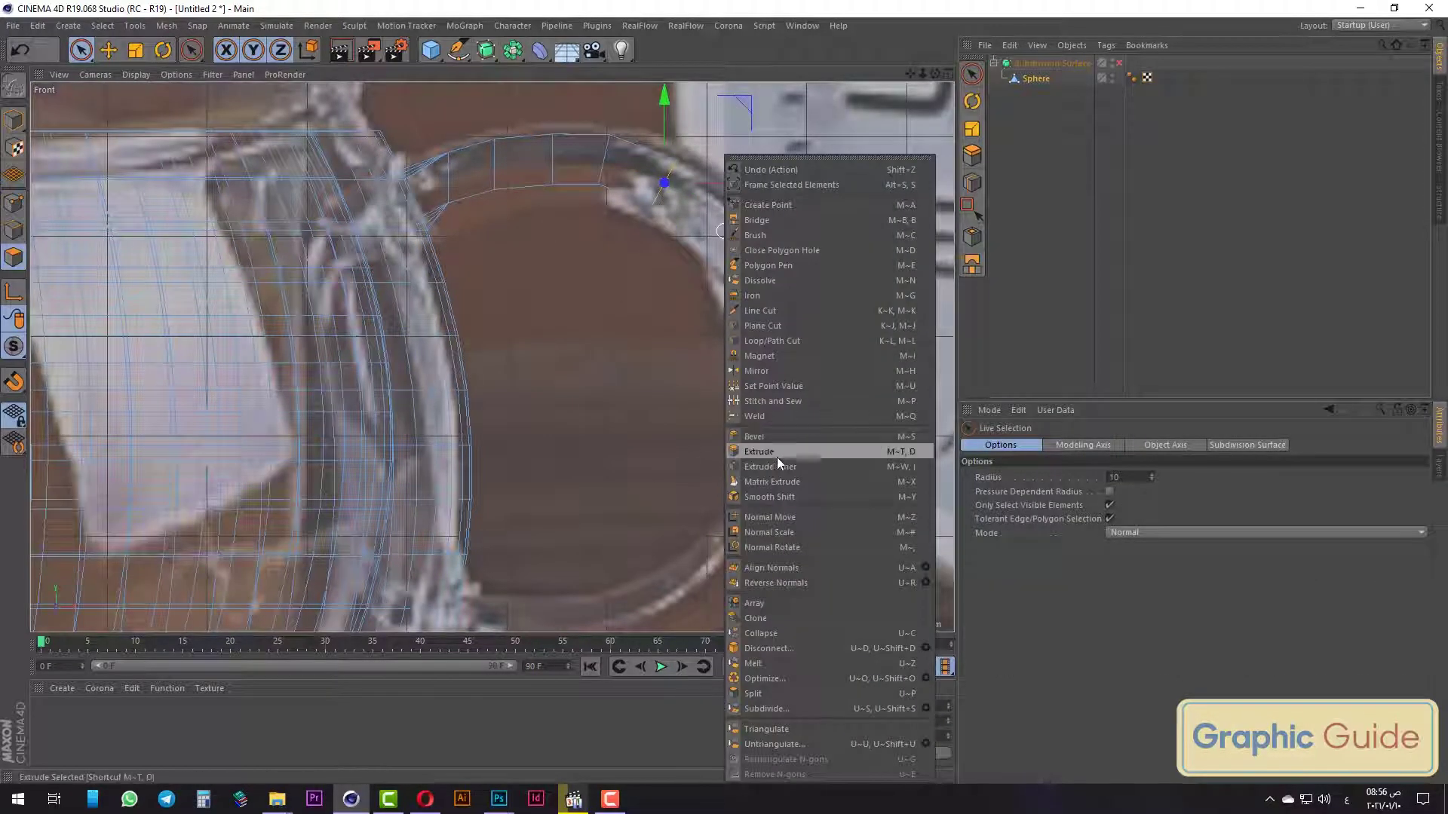
left_click(777, 458)
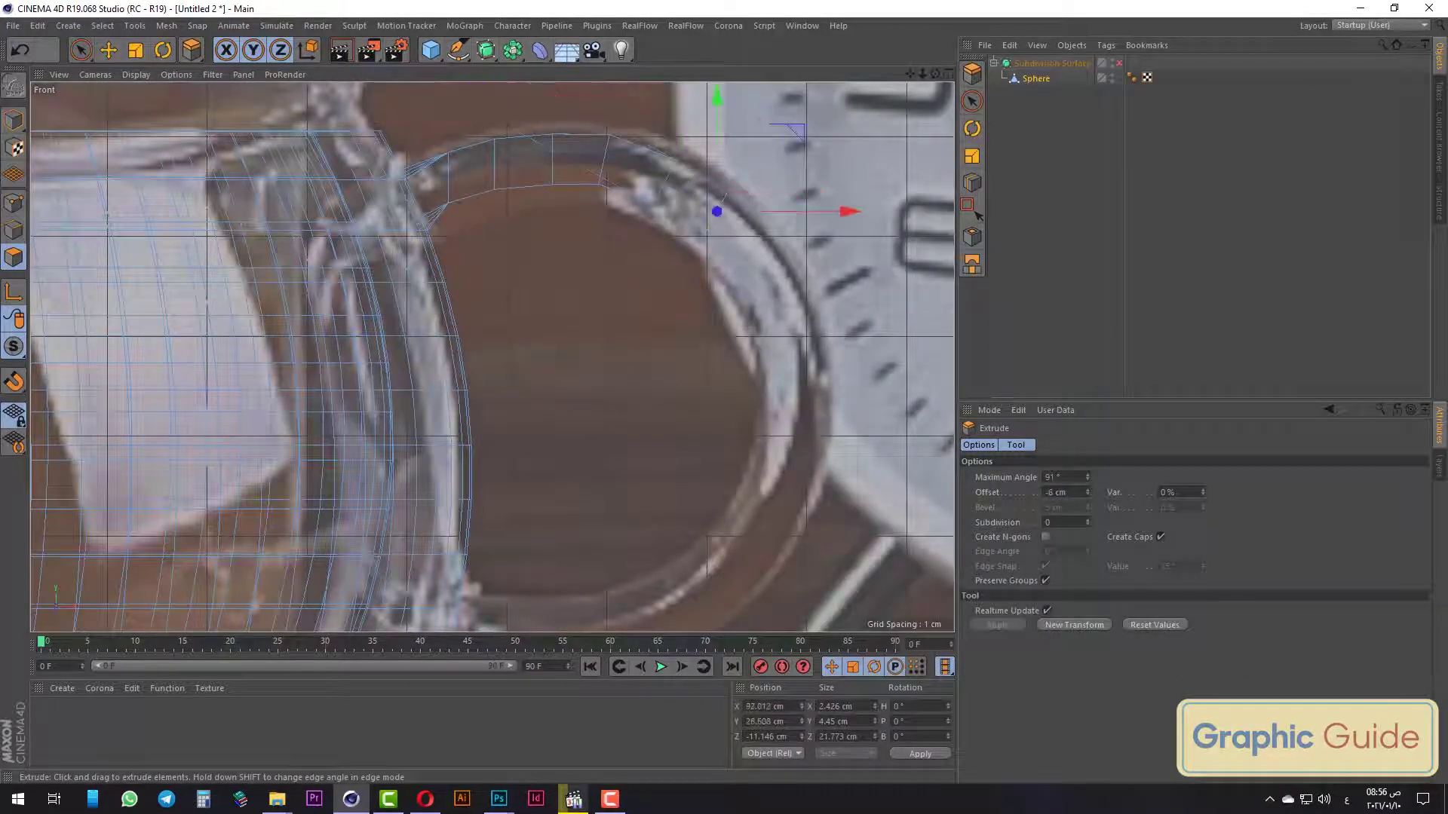
left_click_drag(711, 110, 712, 121)
left_click(172, 52)
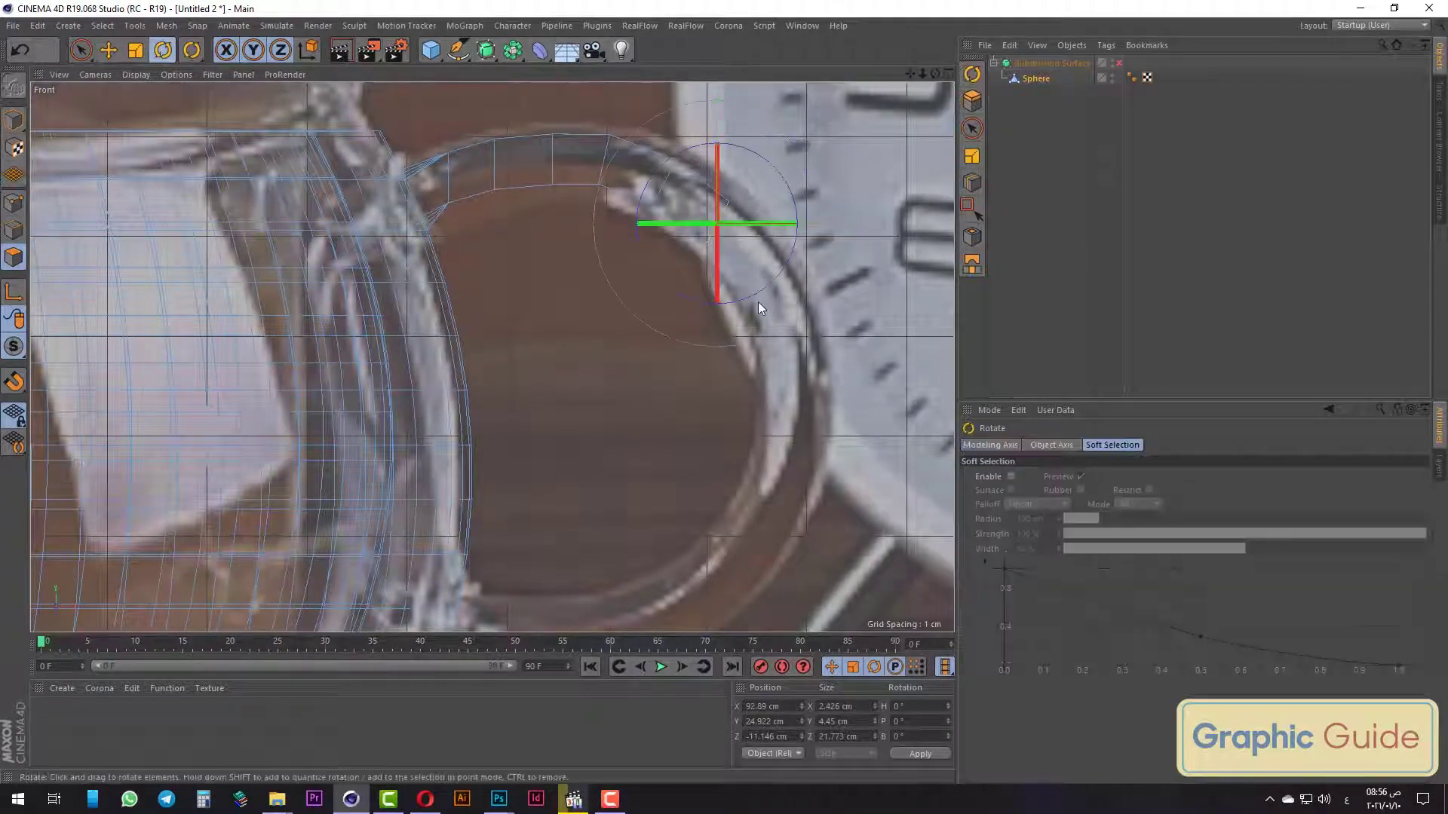
left_click_drag(754, 296, 735, 271)
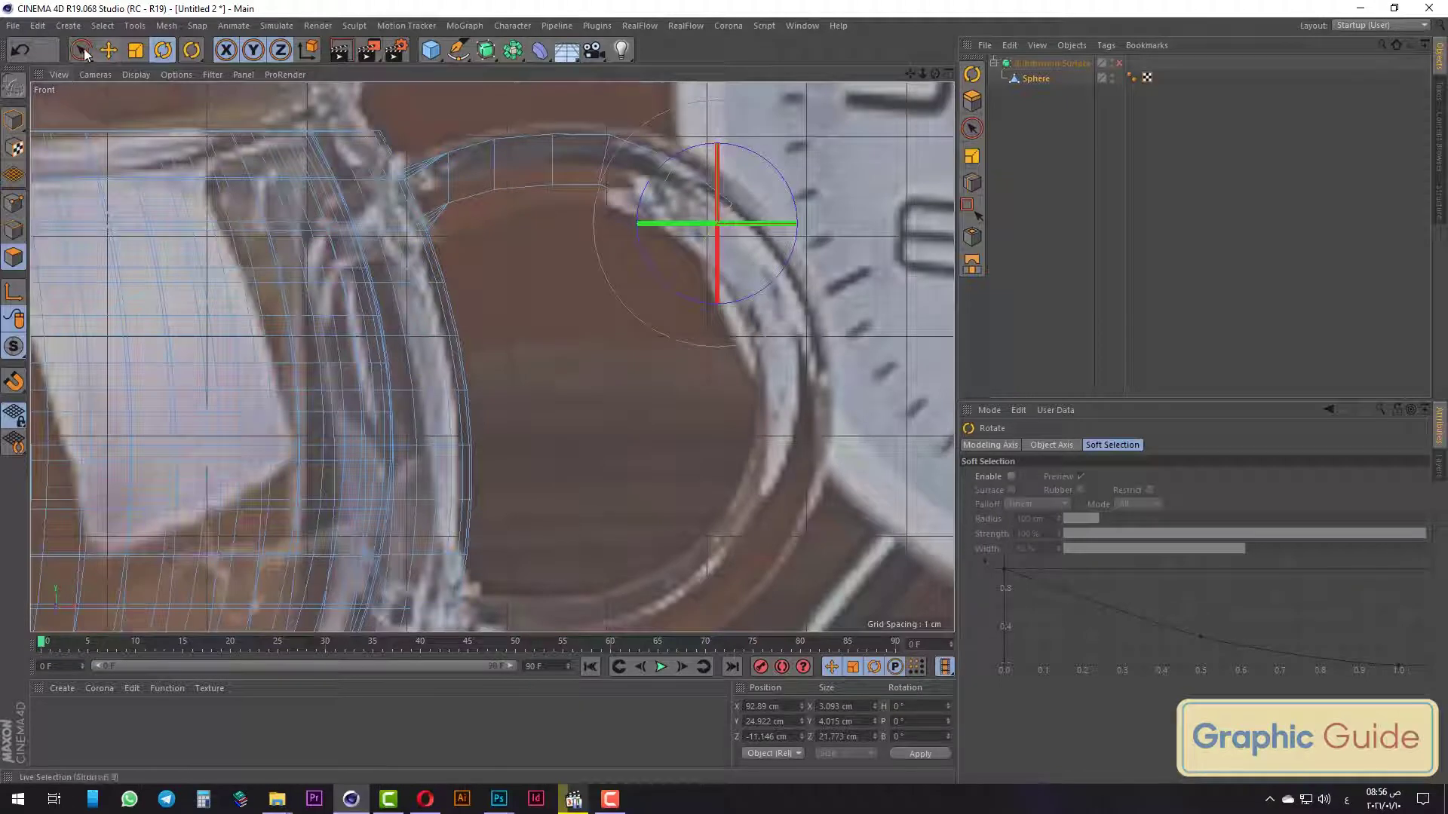
key("space")
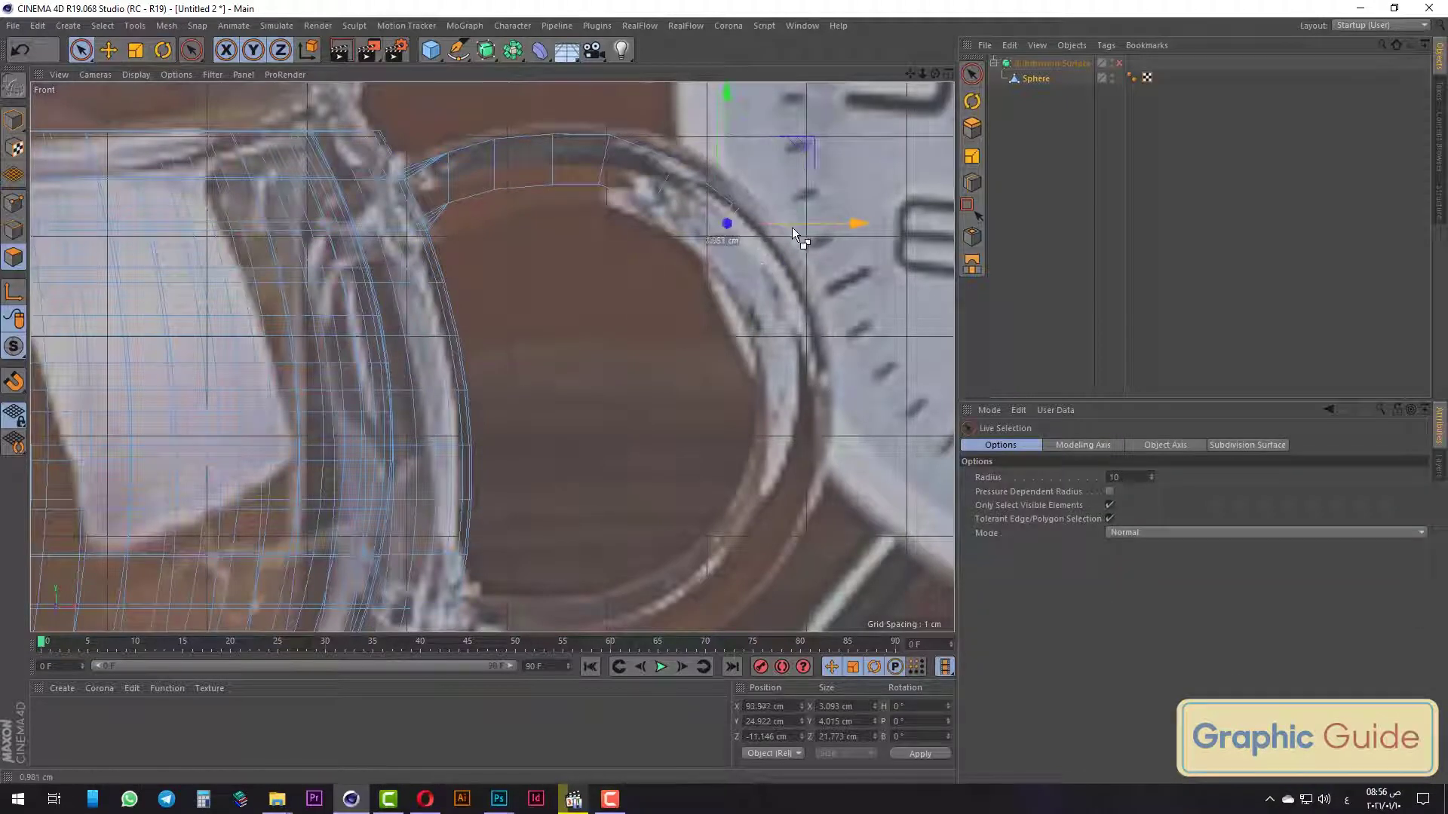
left_click_drag(811, 234, 816, 235)
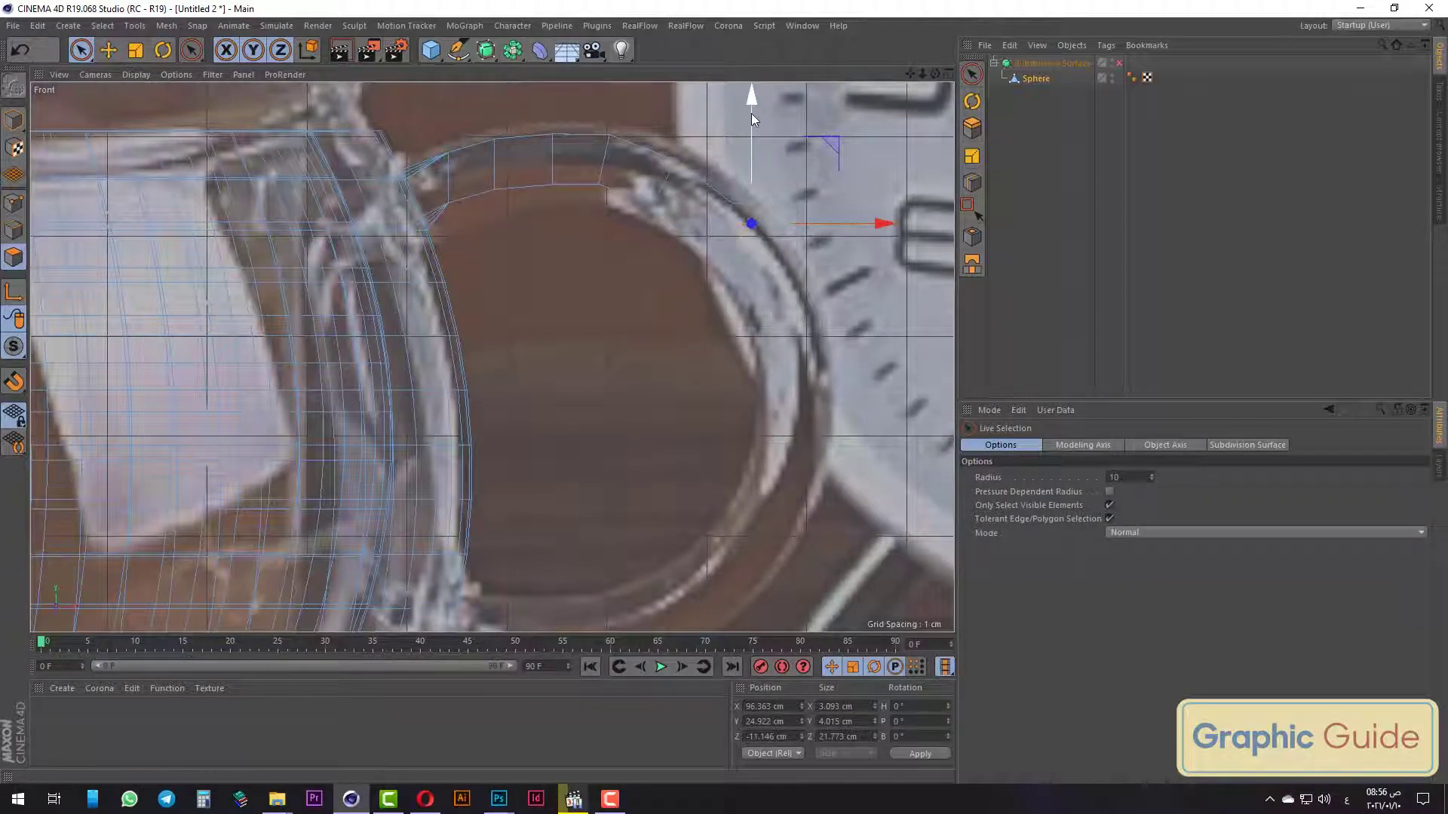
left_click_drag(751, 111, 741, 149)
Rotate and move the end face down and around to follow the reference handle.
left_click(162, 51)
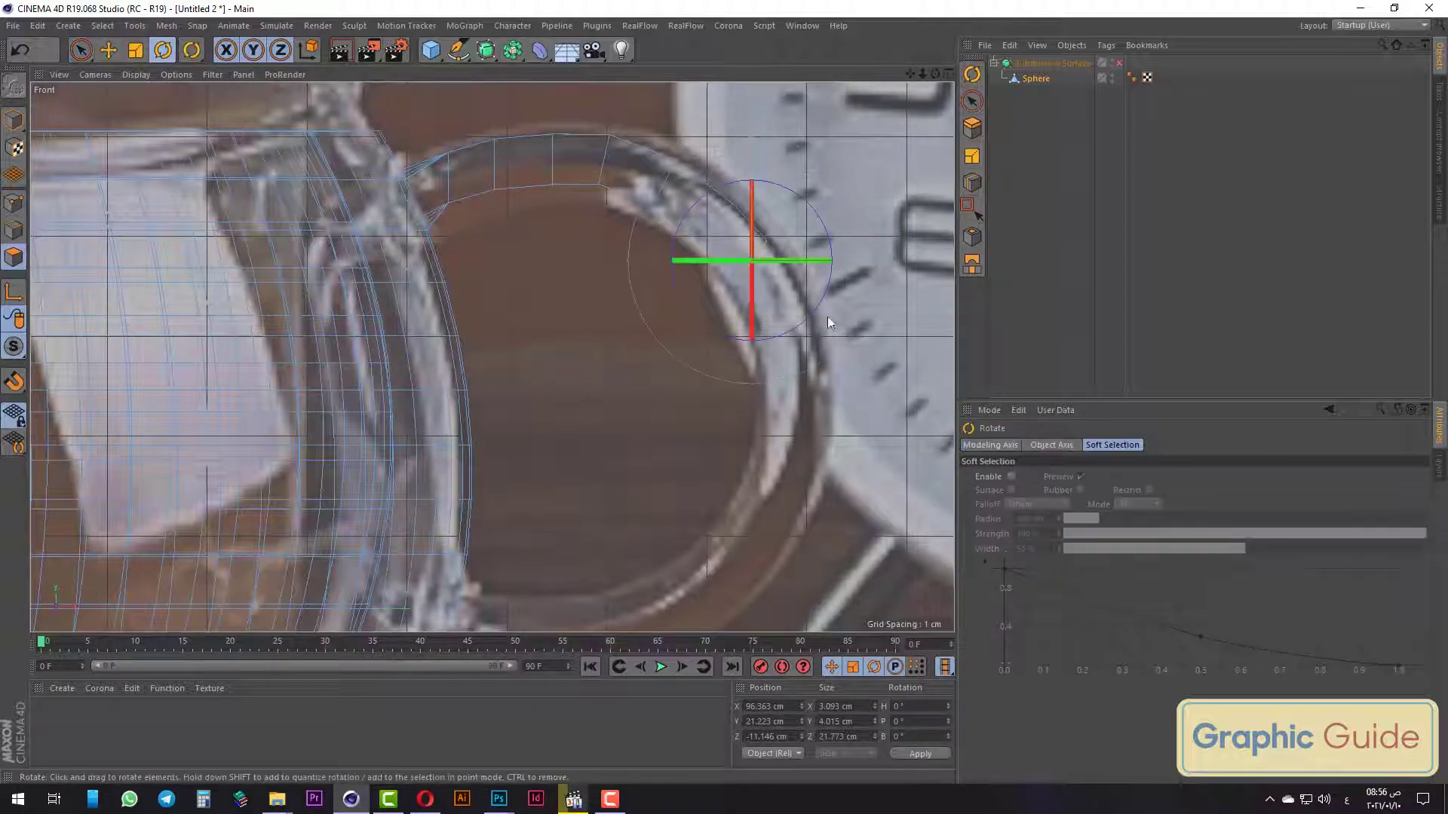
left_click_drag(830, 324, 792, 336)
left_click(75, 48)
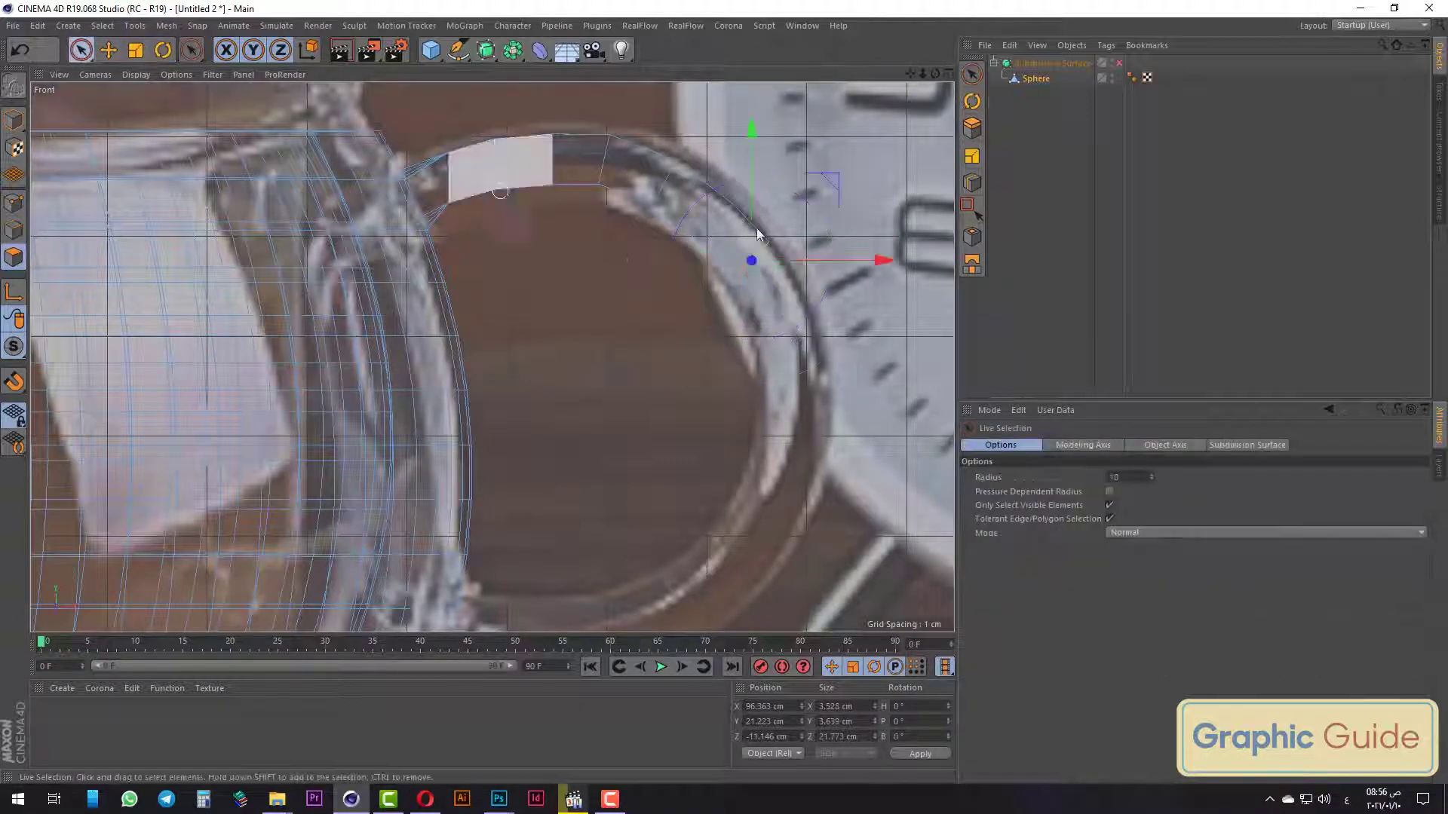
left_click_drag(844, 267, 894, 273)
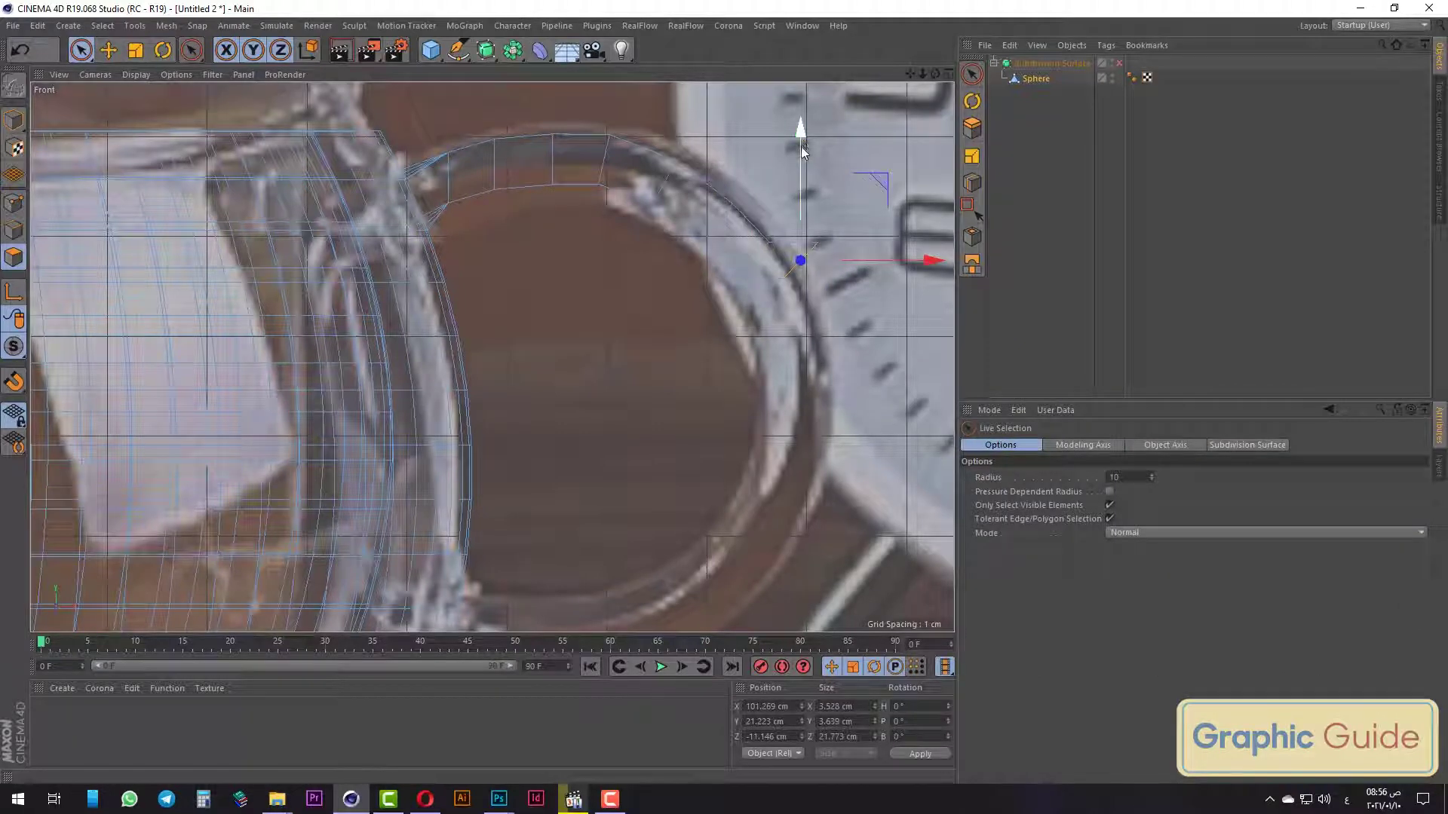
mouse_move(796, 190)
left_mouse_down()
mouse_move(894, 298)
mouse_move(880, 319)
left_mouse_up()
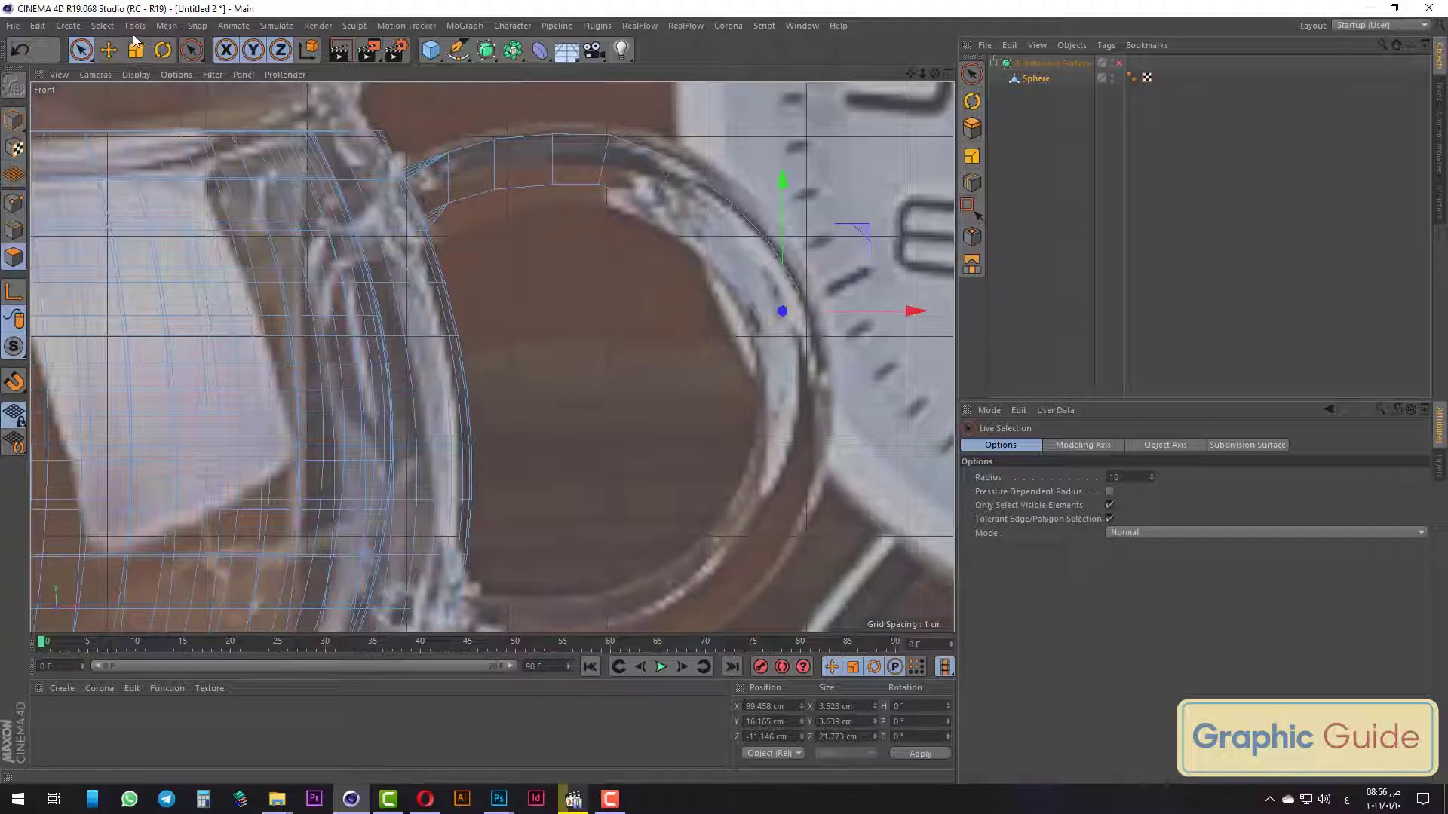
left_click(163, 50)
left_click_drag(807, 362, 797, 381)
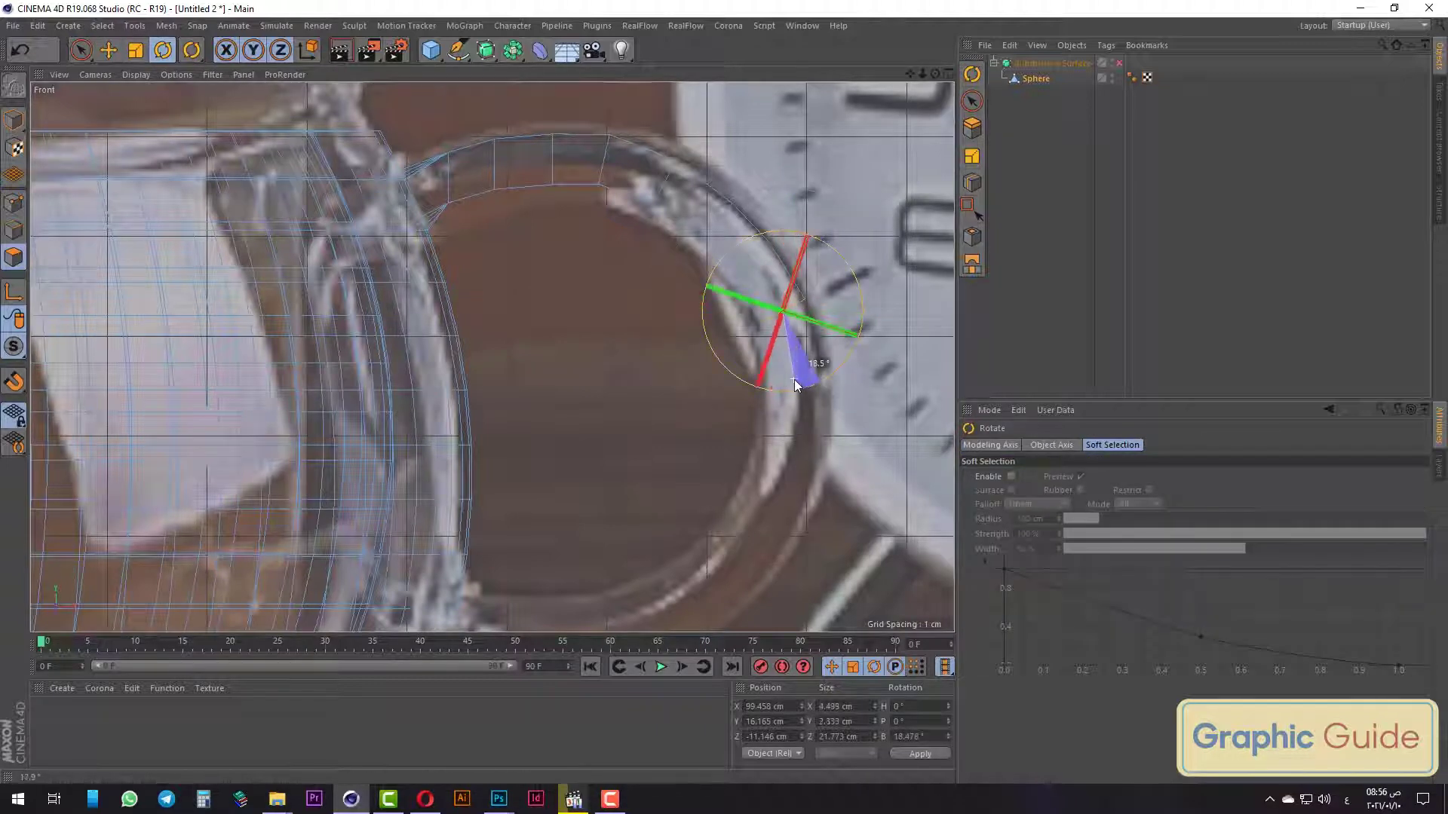
left_click(81, 49)
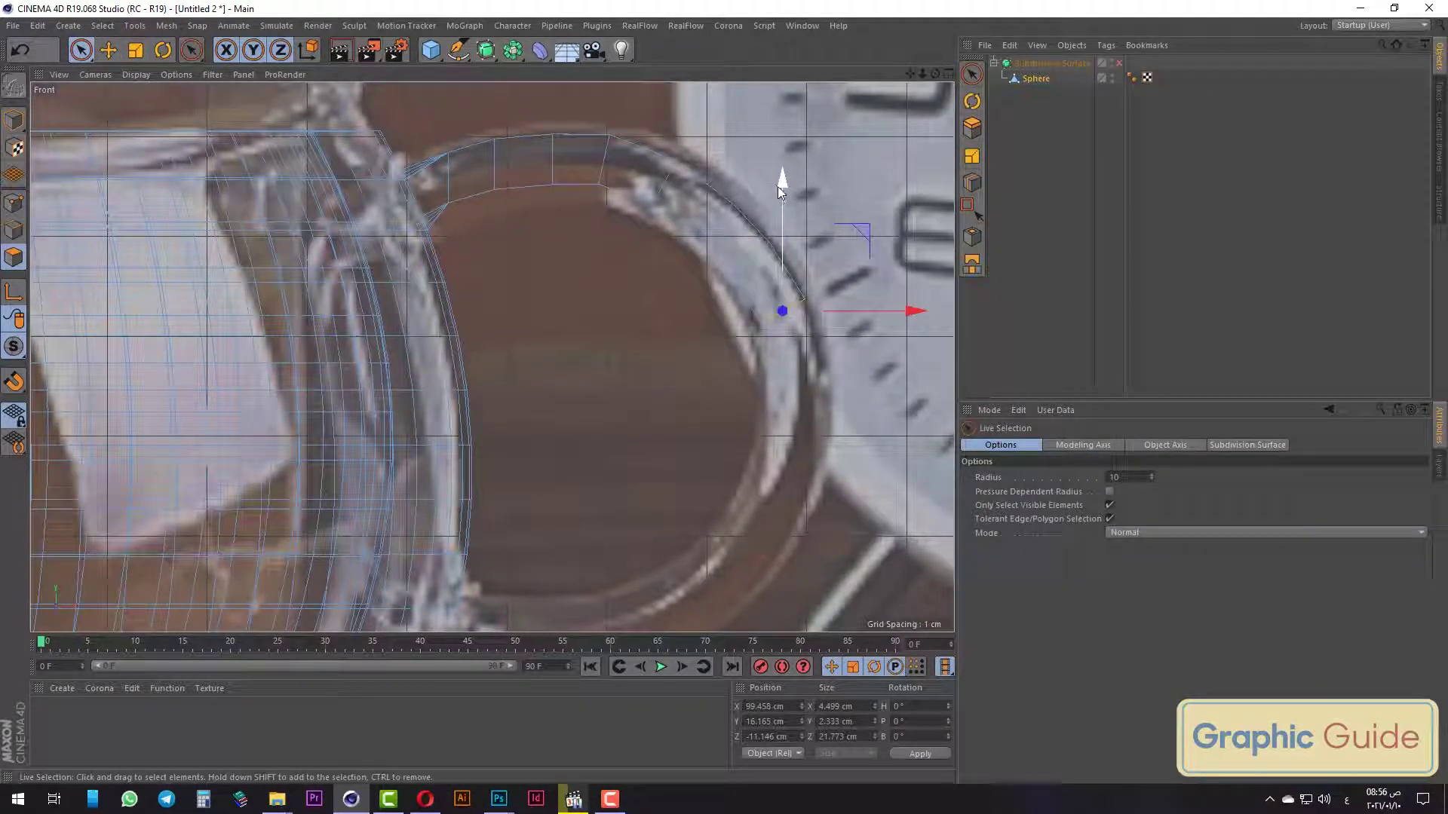
left_click_drag(780, 192, 800, 268)
left_click_drag(883, 361, 882, 361)
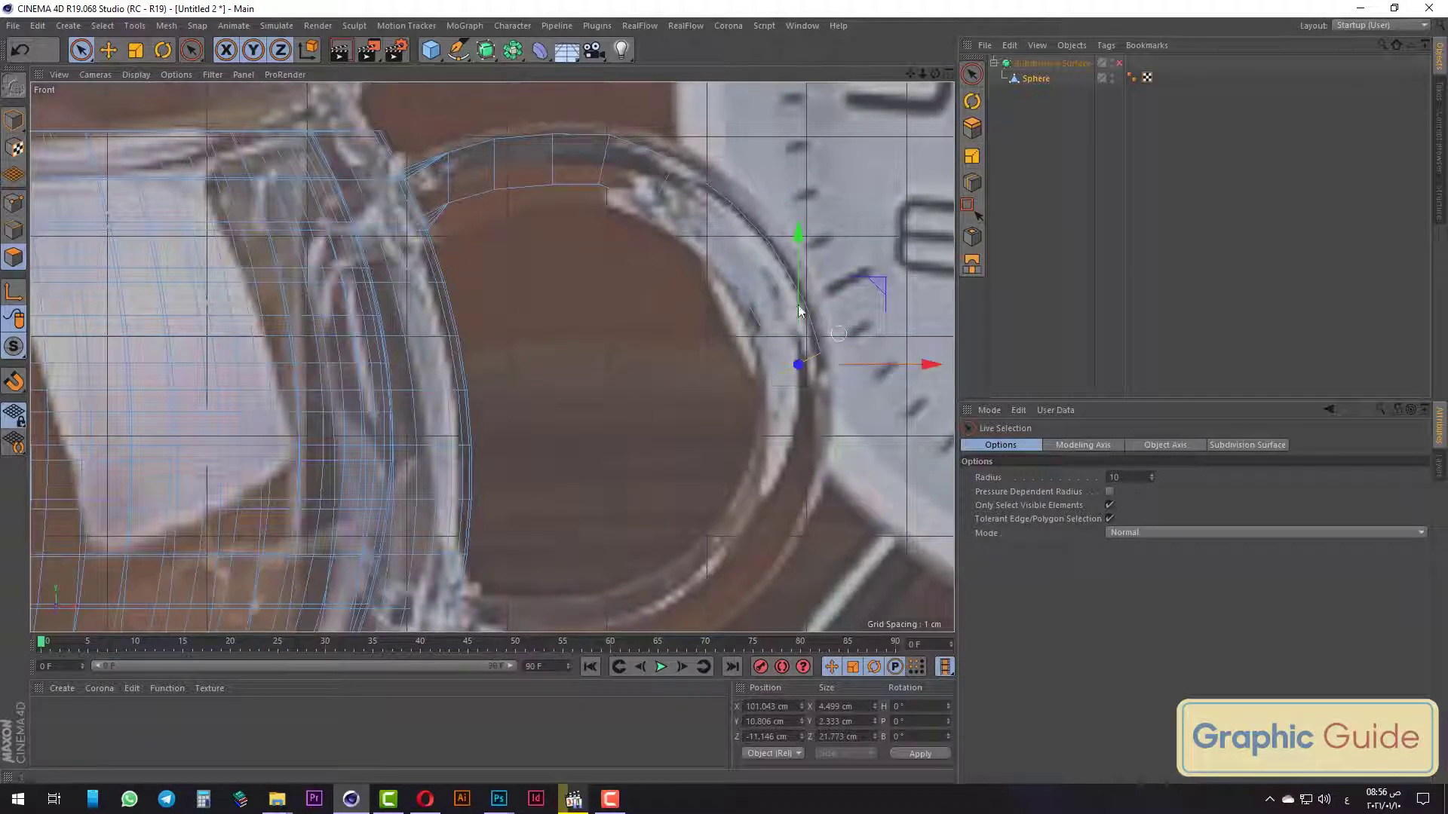
Tilt the handle end and move its points down the curve, undoing a 17° tilt.
left_click(163, 51)
left_click_drag(842, 435, 828, 436)
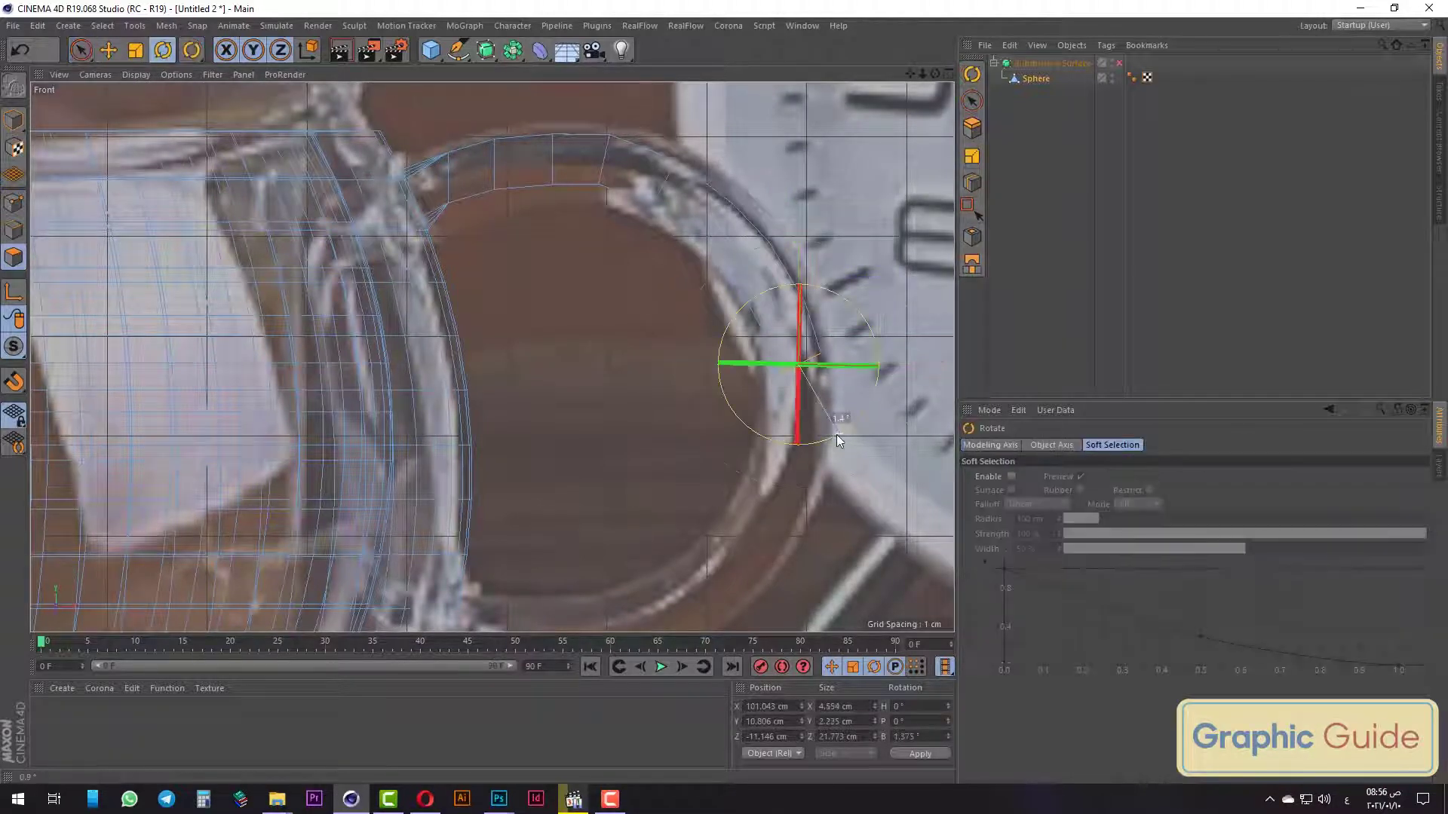
left_click(81, 50)
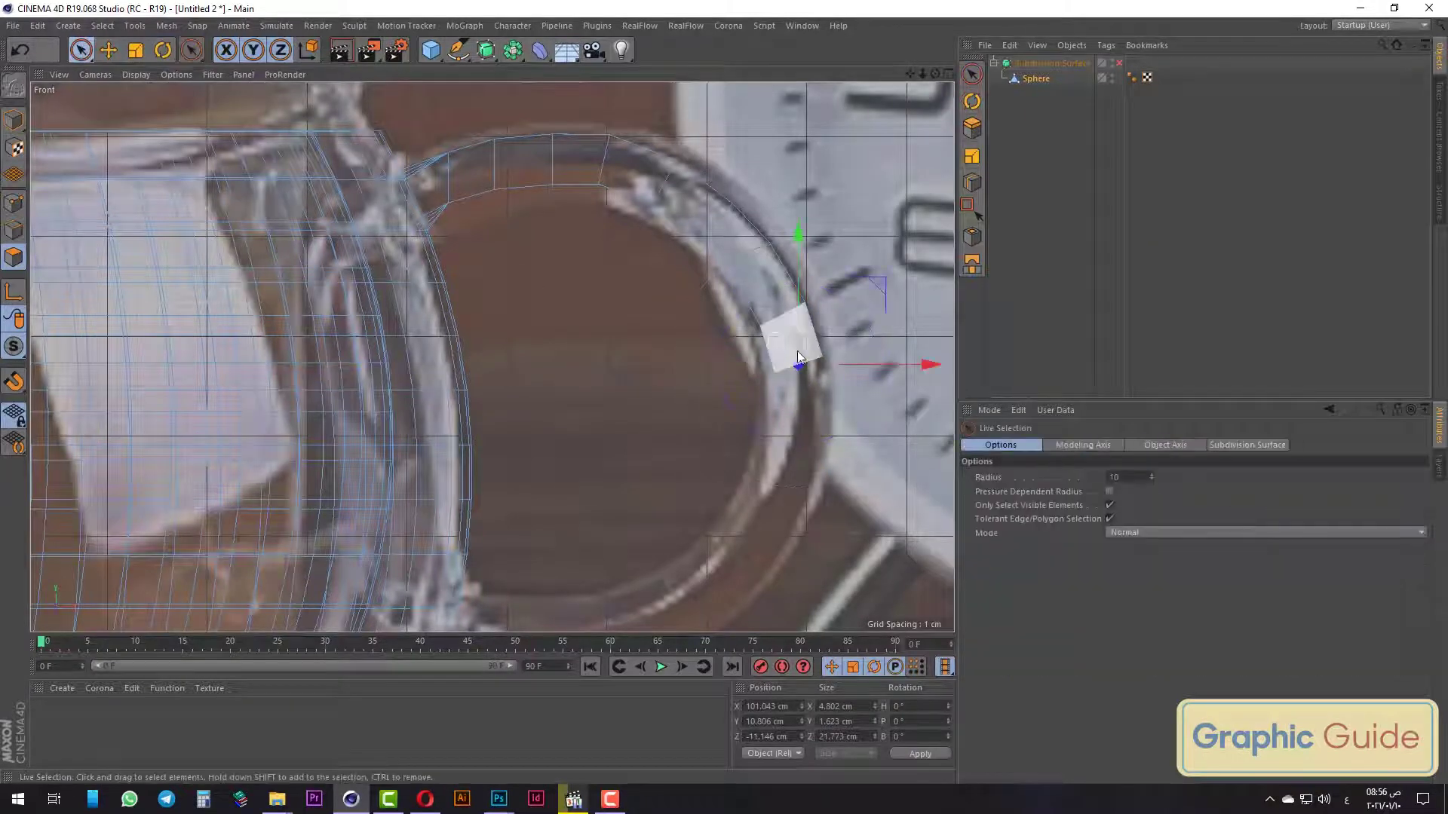
left_click_drag(792, 233, 791, 288)
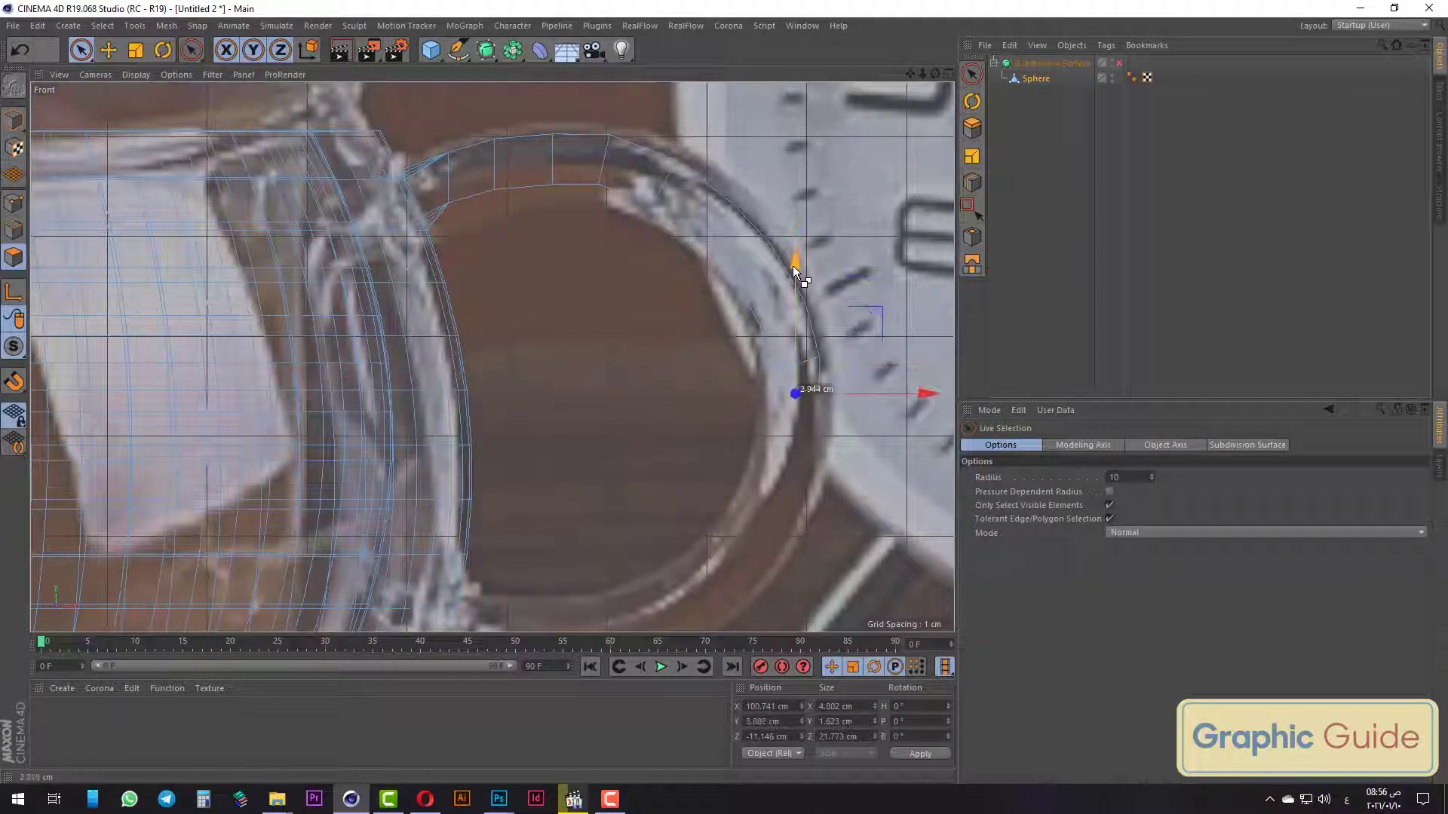
left_click(169, 58)
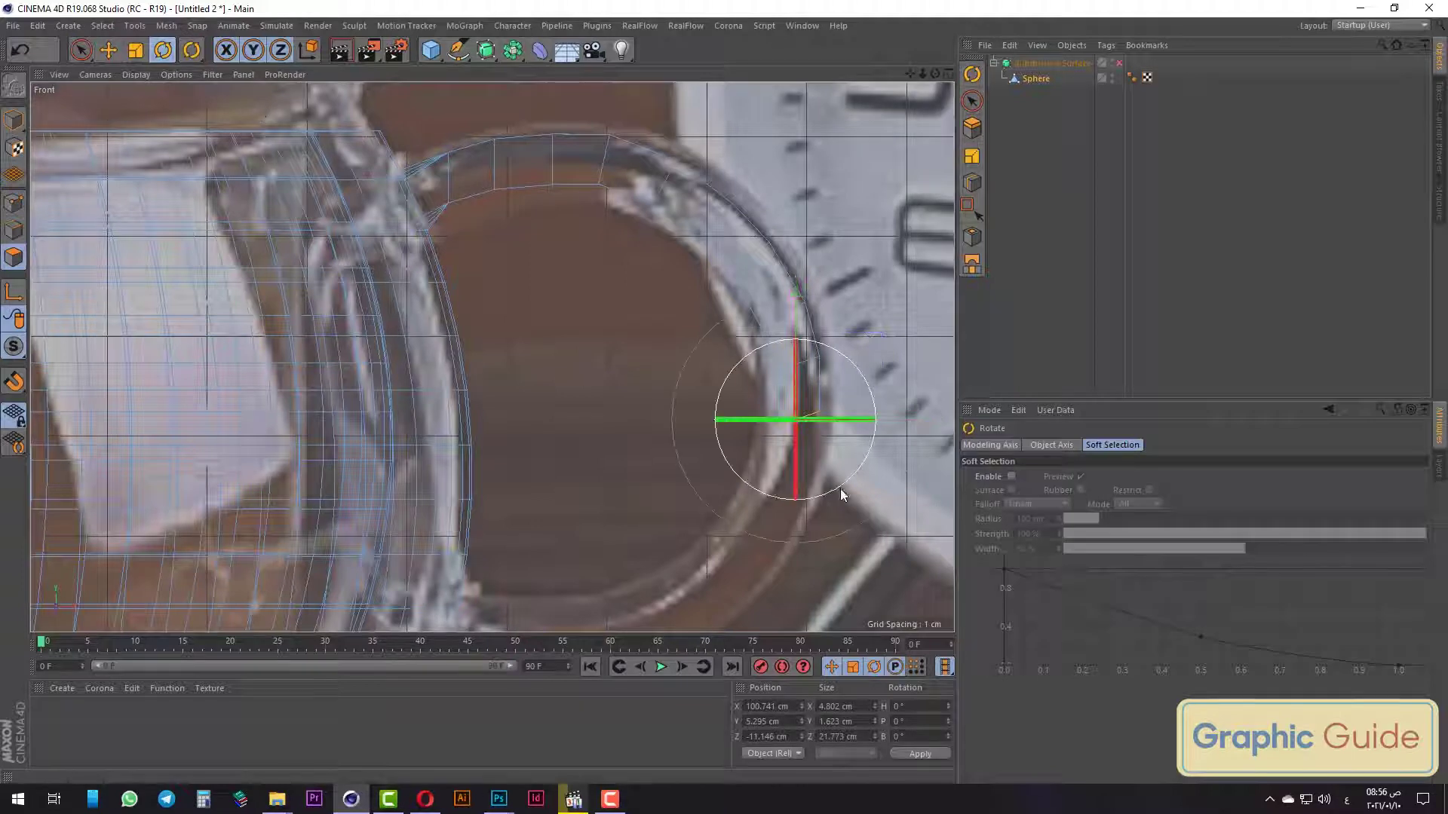
left_click_drag(834, 487, 810, 485)
left_click(22, 45)
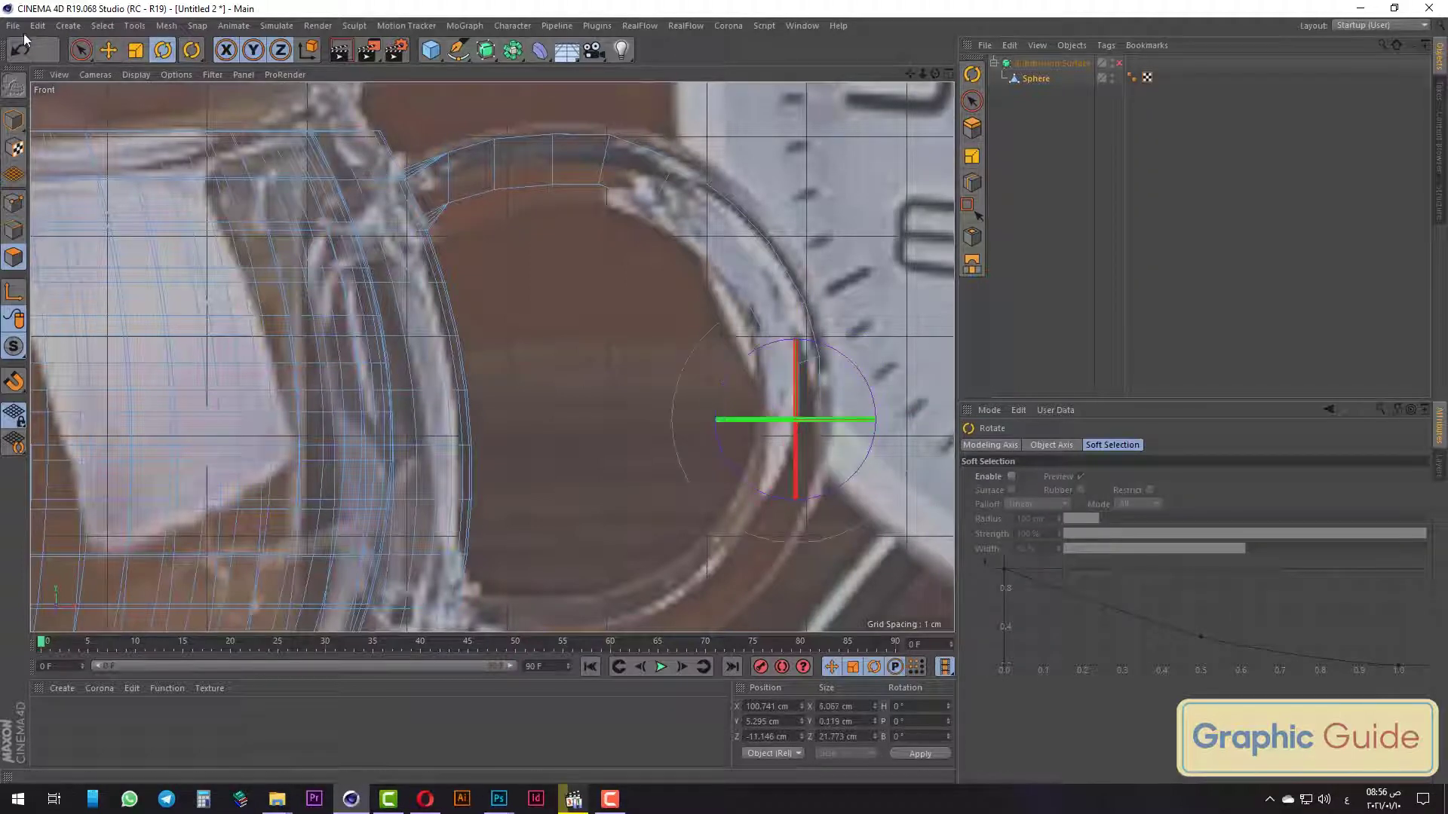
Set the handle end points' Y size to 0 and move them slightly down.
left_click(81, 51)
scroll(763, 284, "down", 3)
scroll(776, 365, "up", 5)
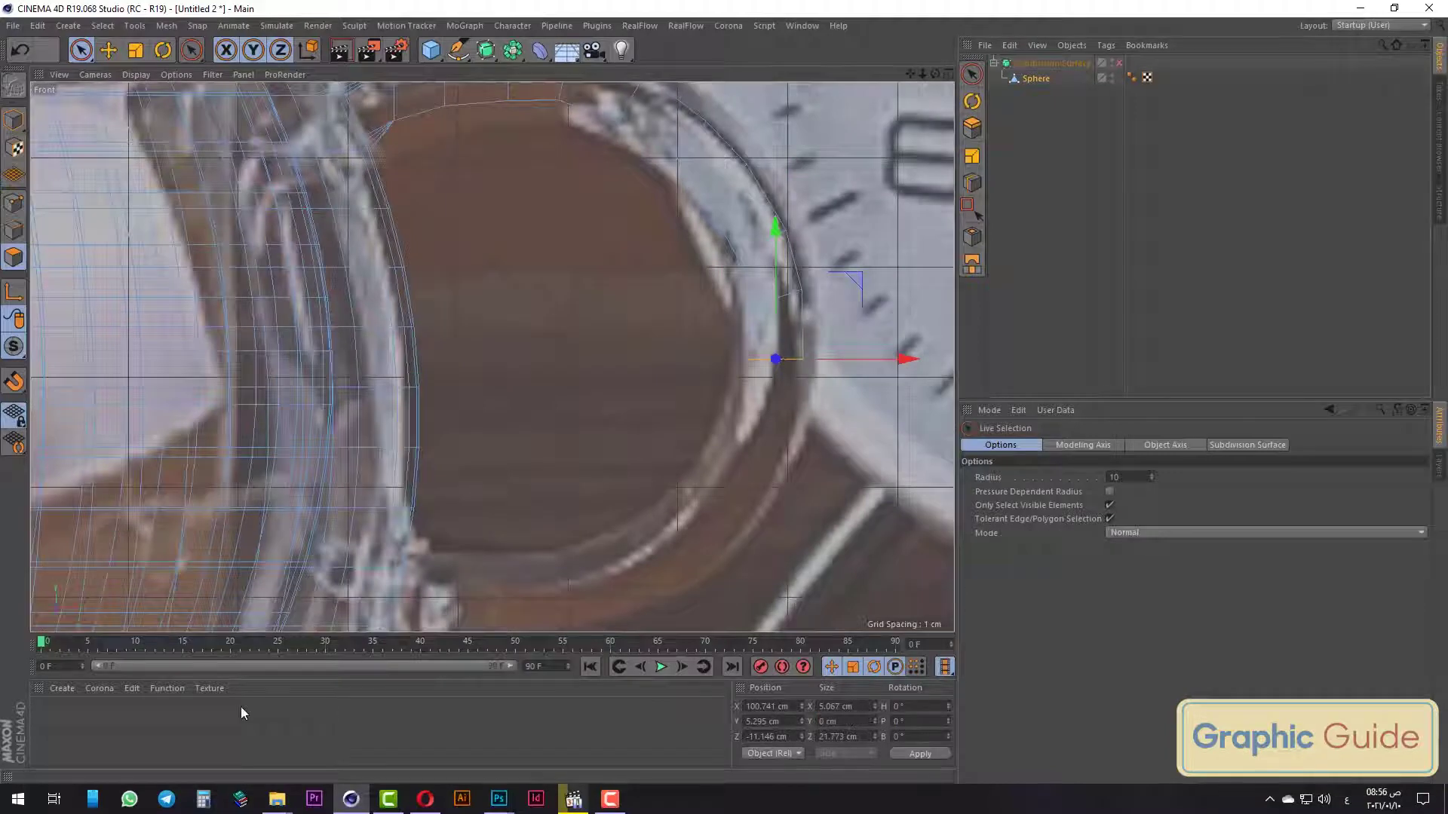
key("Return")
left_click_drag(773, 229, 775, 296)
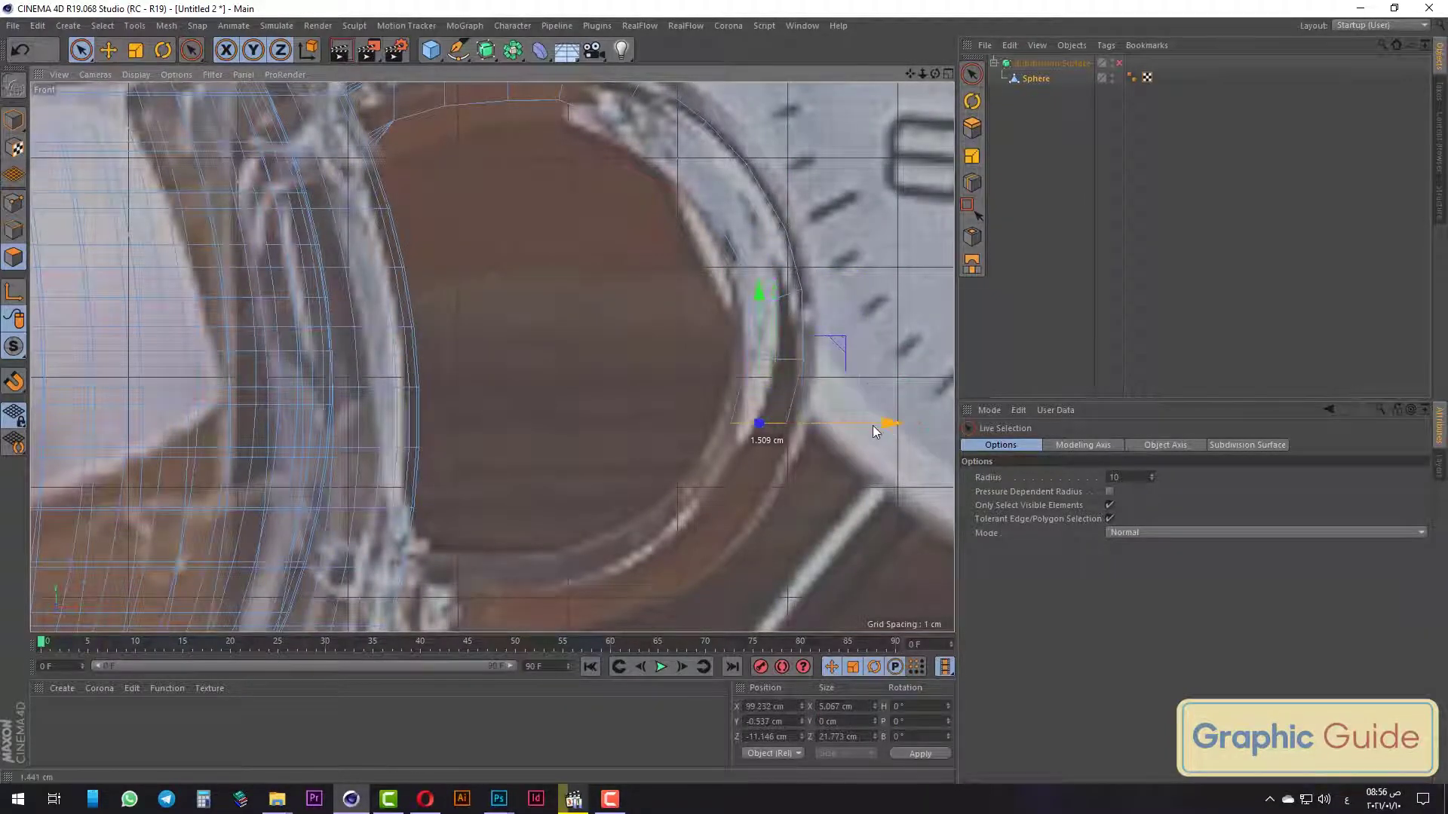
key("r")
left_click_drag(792, 514, 772, 502)
key("ctrl+z")
key("9")
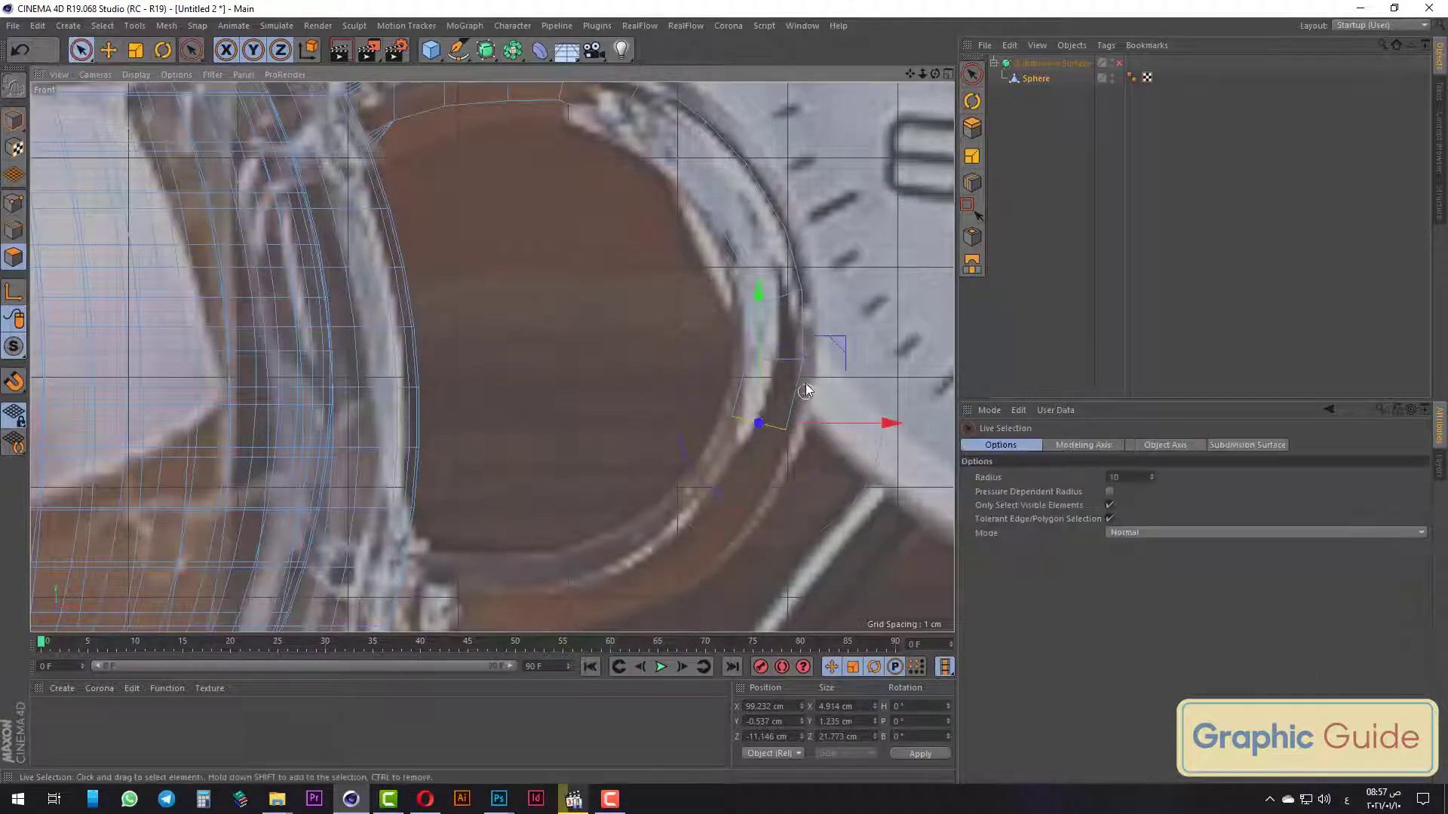
Move the handle end further down and left, tilt it about 9°, and select its end face.
left_click_drag(758, 288, 759, 348)
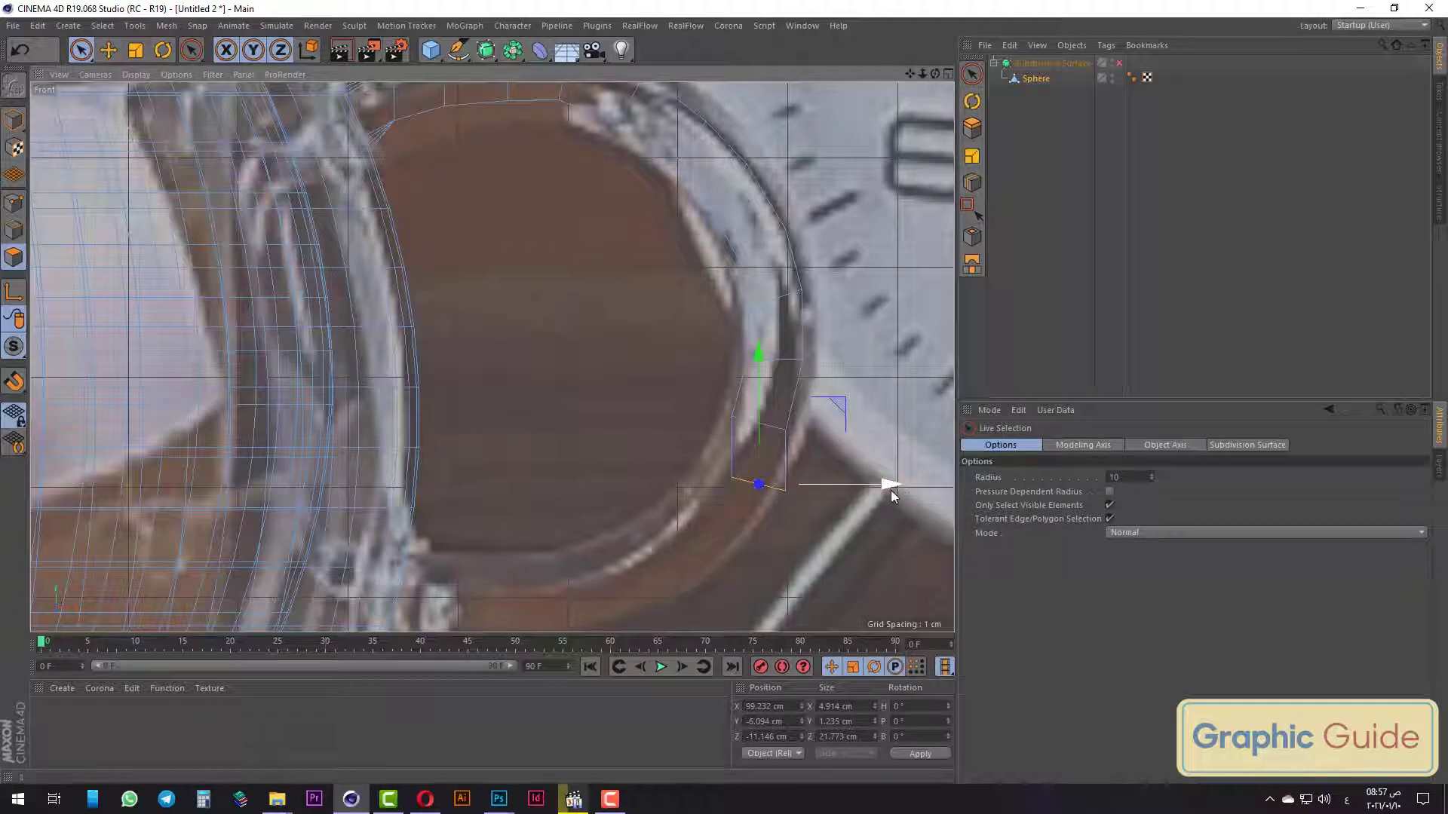
left_click_drag(890, 491, 858, 491)
left_click(163, 50)
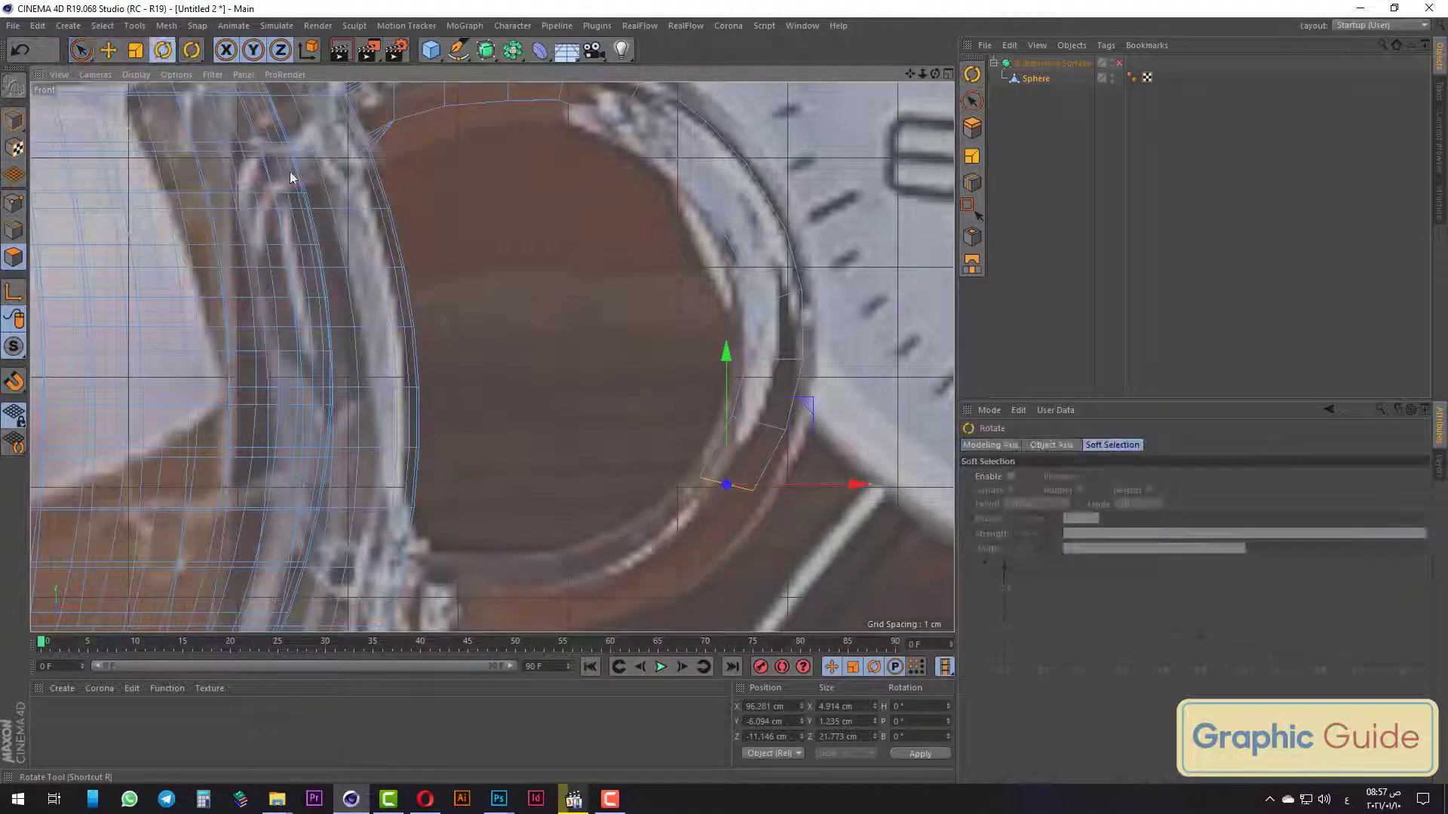
left_click_drag(760, 562, 745, 565)
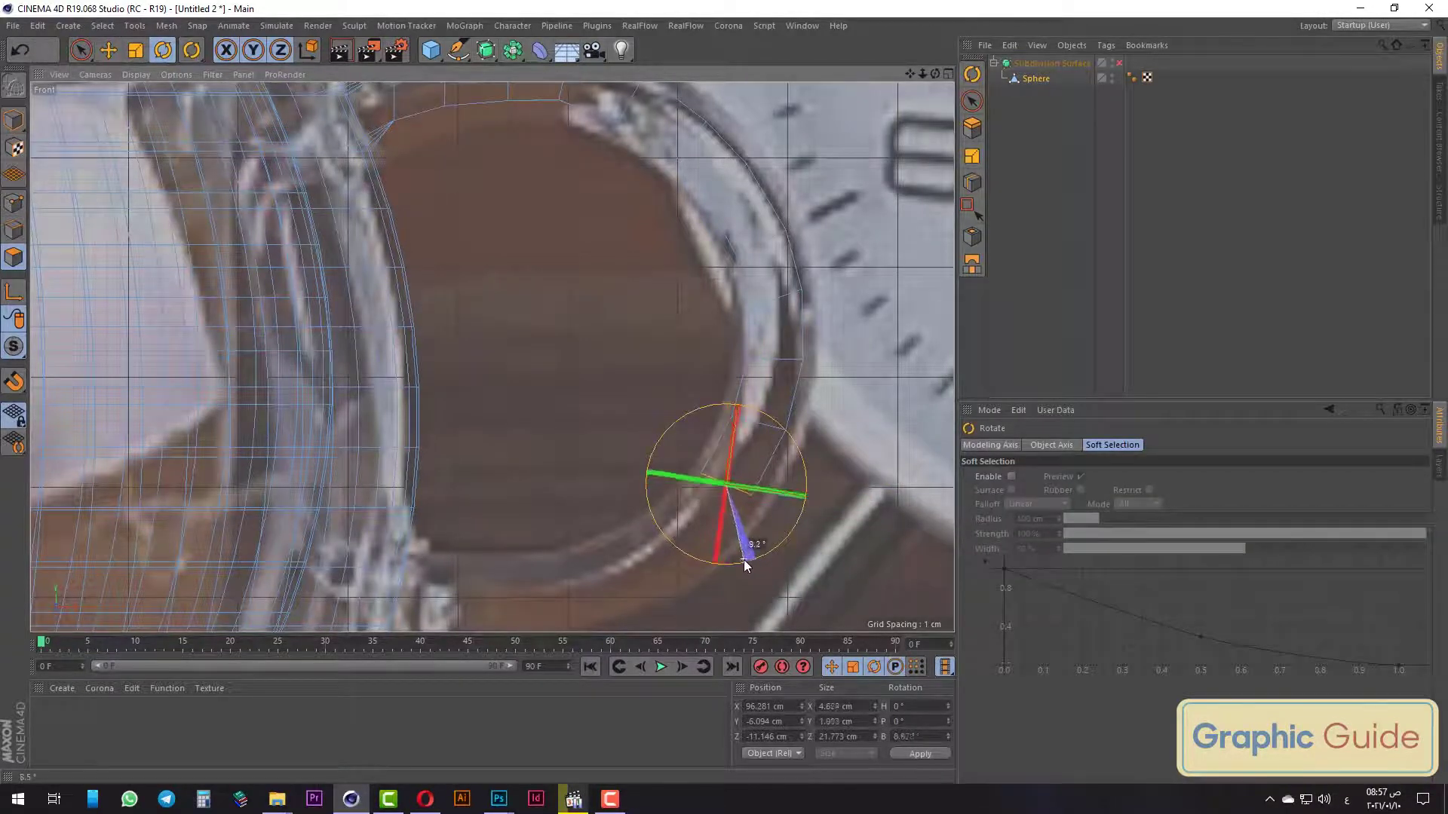
left_click(80, 49)
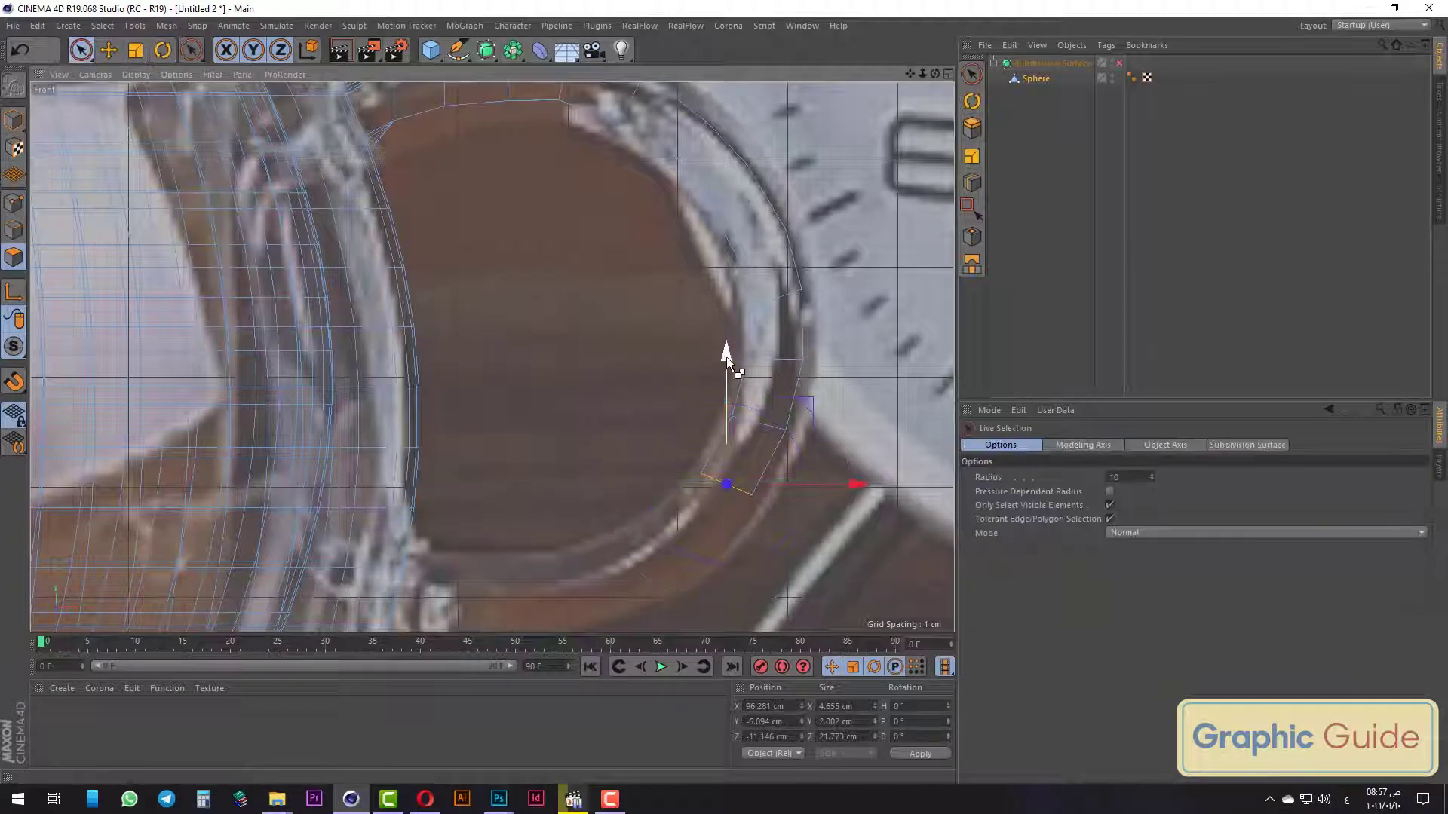
left_click_drag(857, 530, 831, 535)
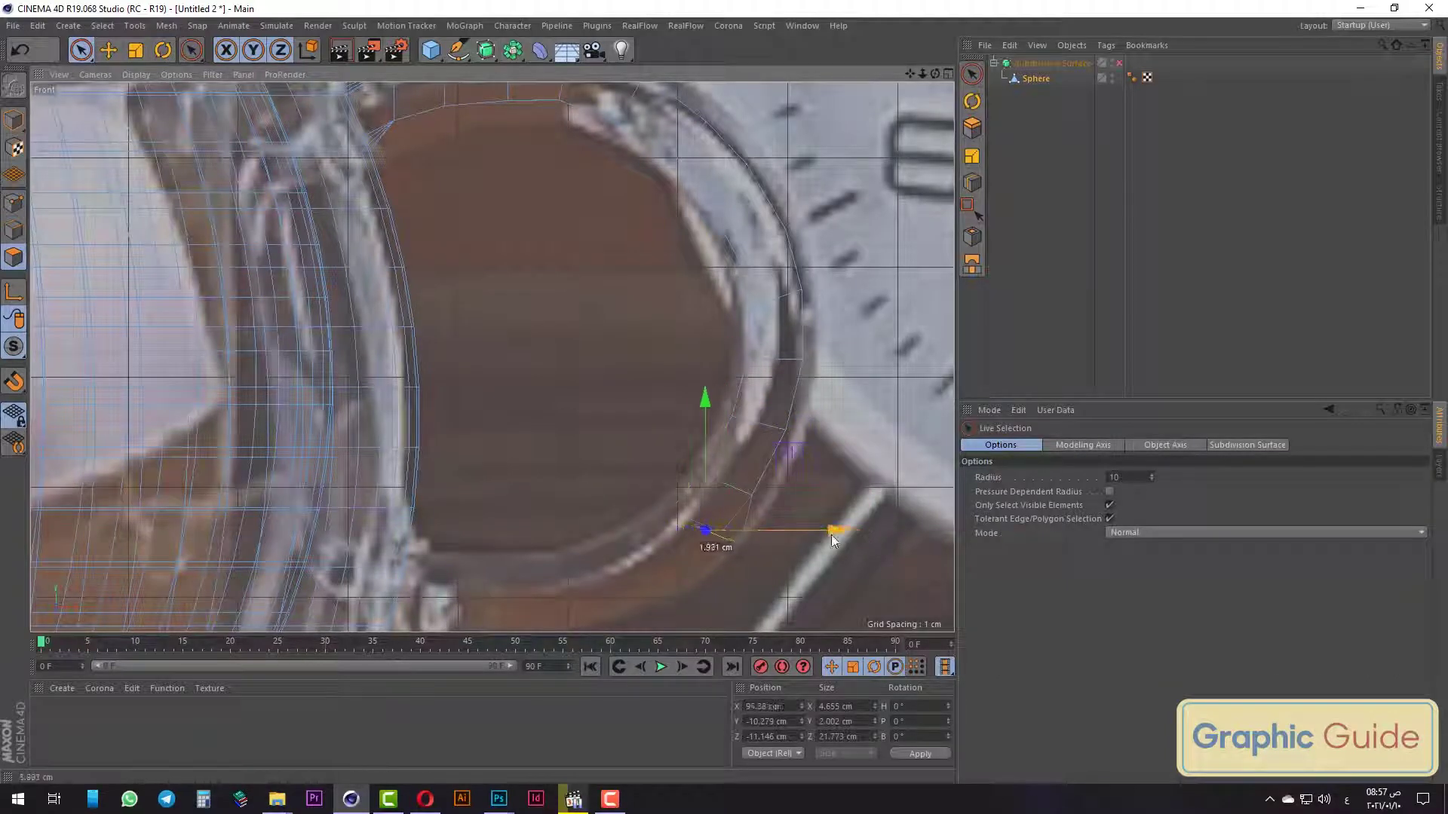
left_click(163, 50)
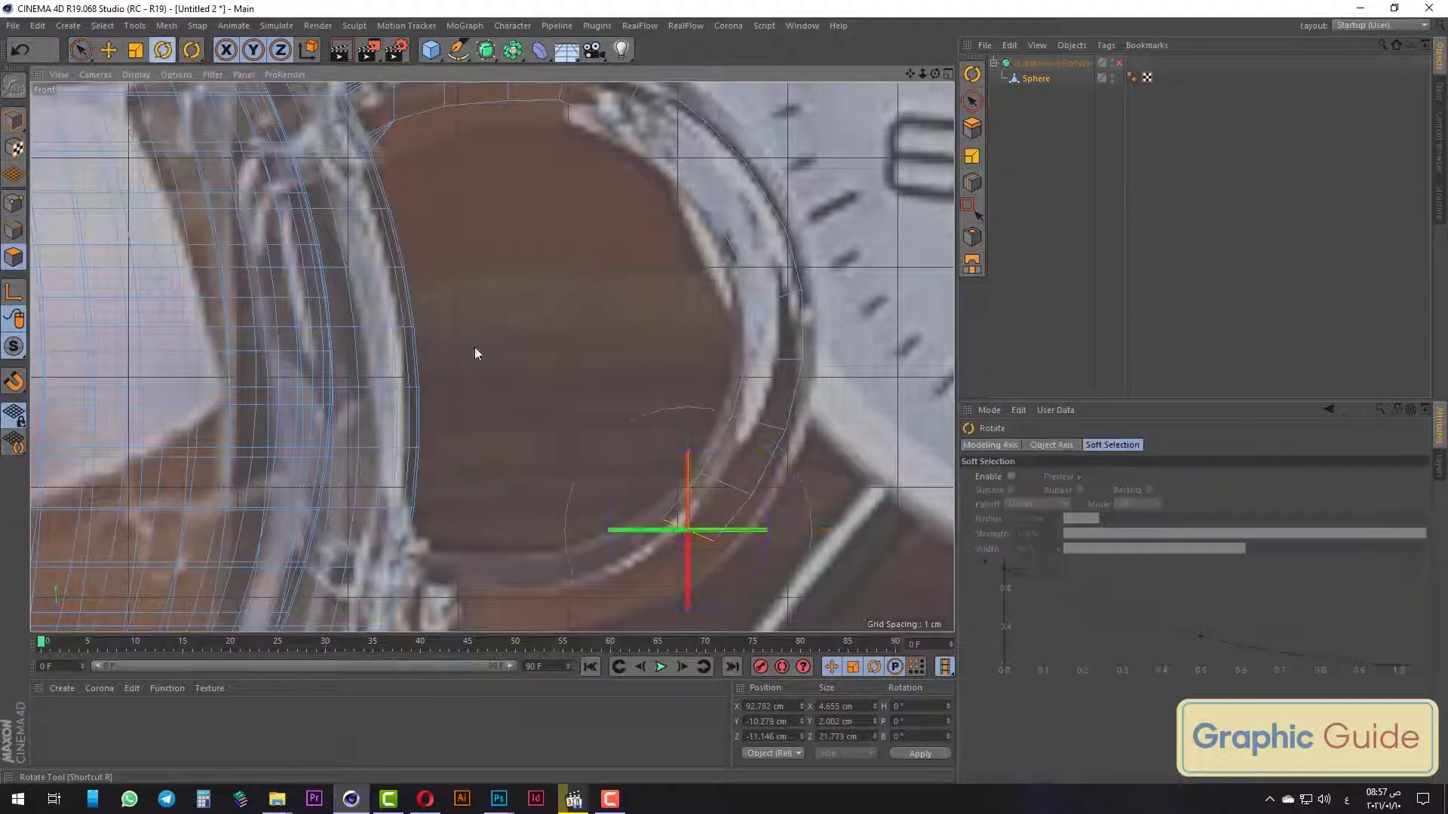
left_click(81, 50)
left_click(750, 391)
Move the end face left and down along the reference curve, turning it to follow.
scroll(750, 391, "up", 3)
scroll(743, 614, "down", 3)
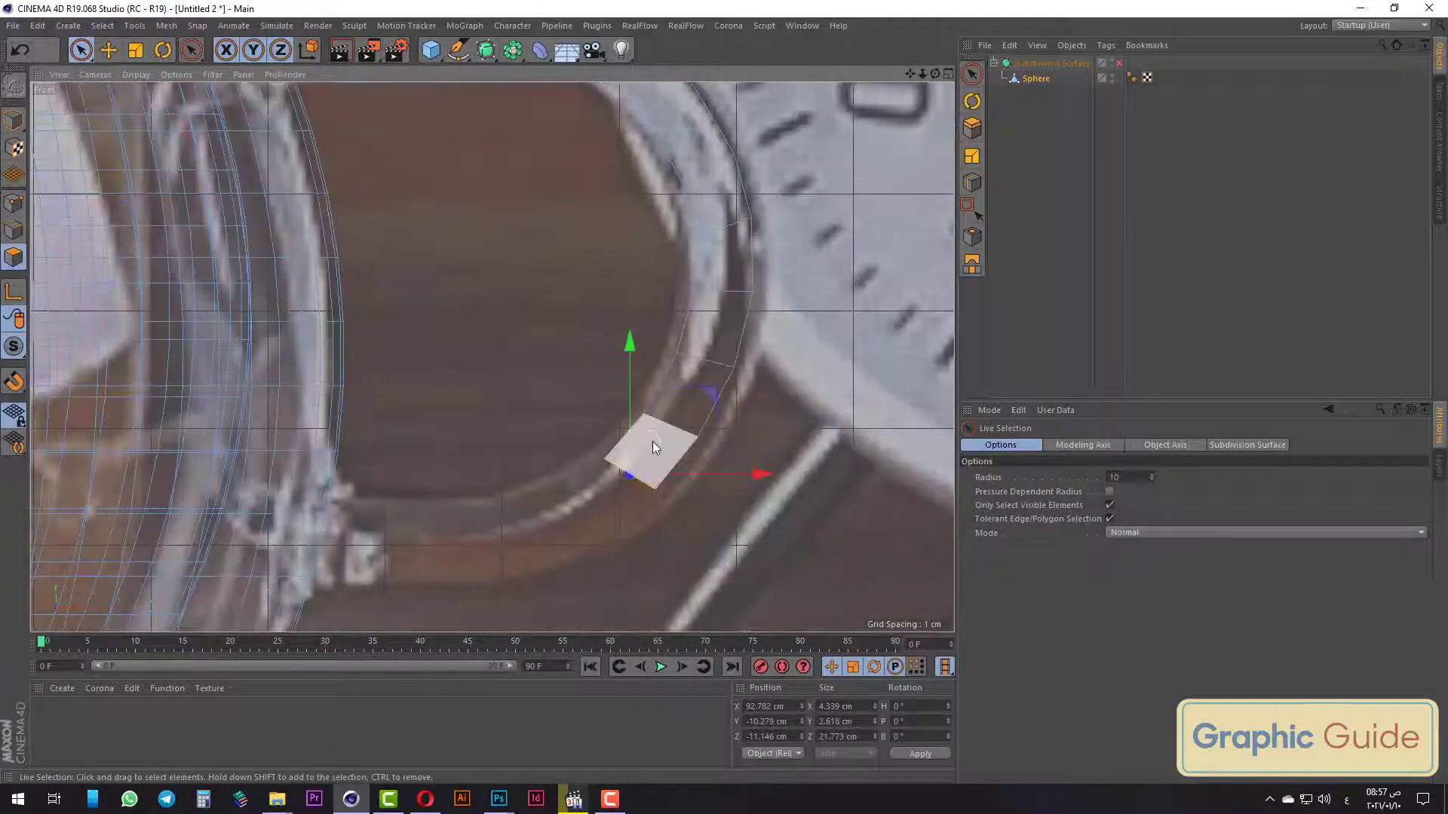
left_click_drag(762, 472, 703, 475)
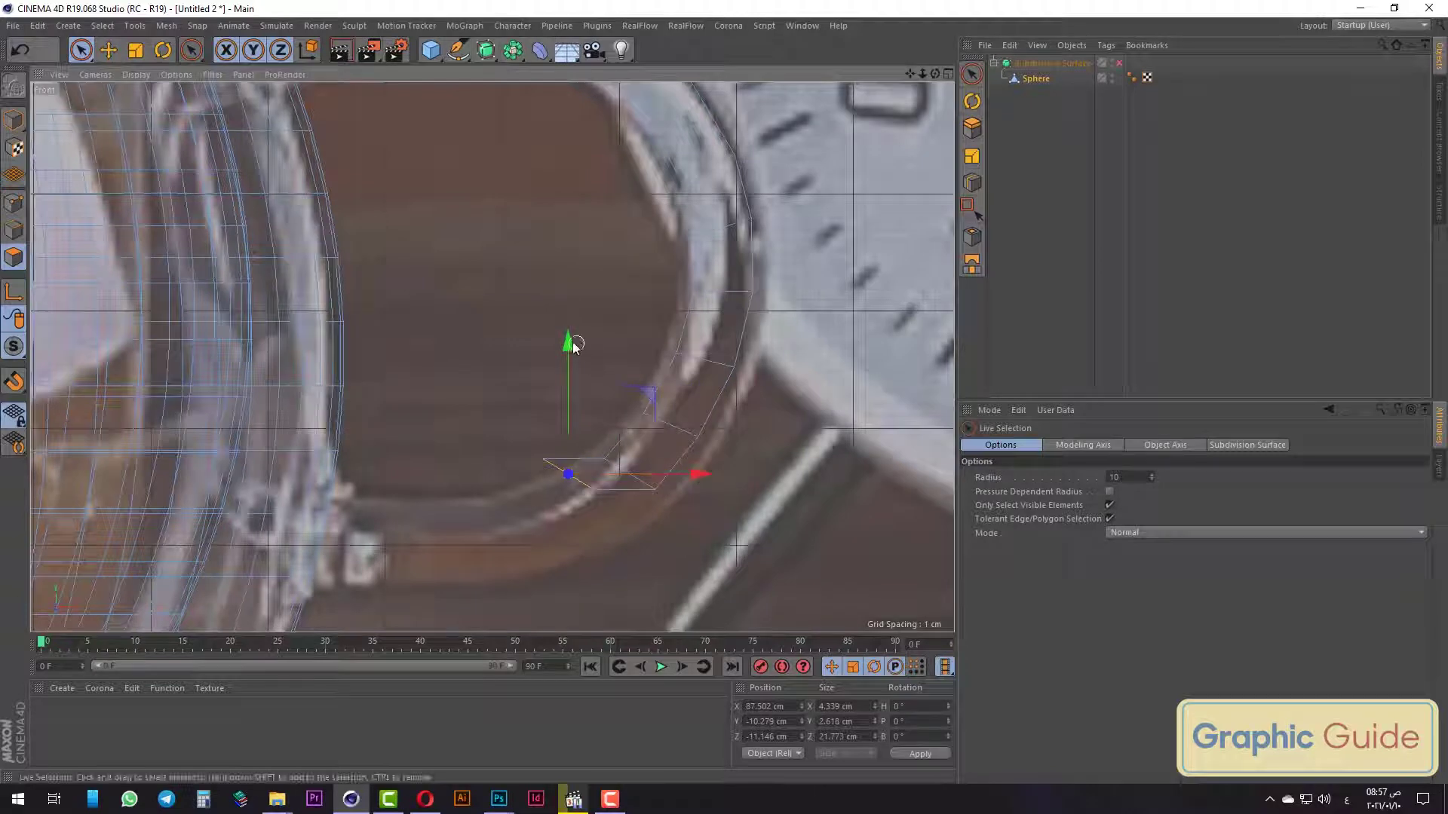
left_click_drag(568, 339, 571, 379)
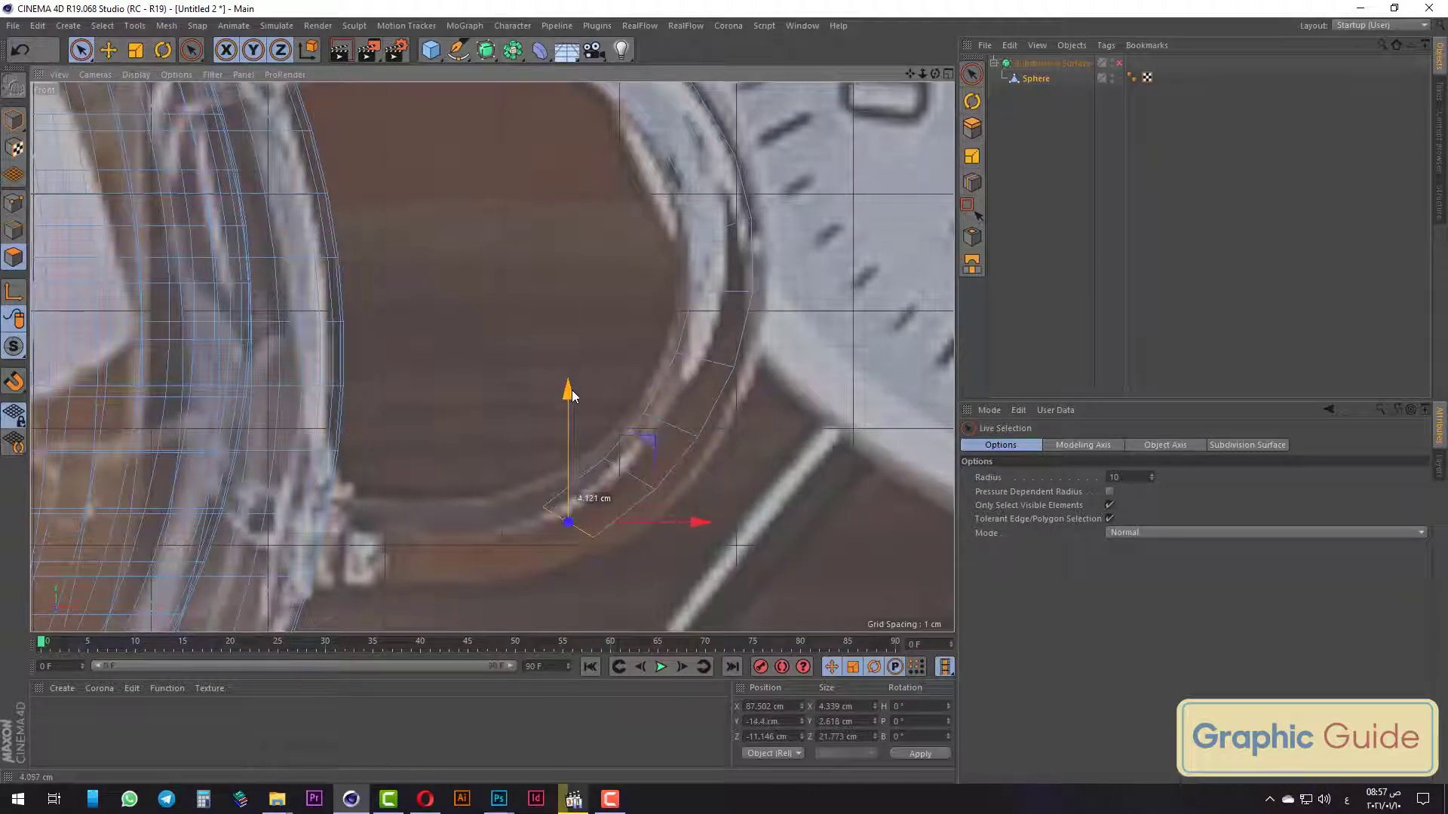
left_click(162, 50)
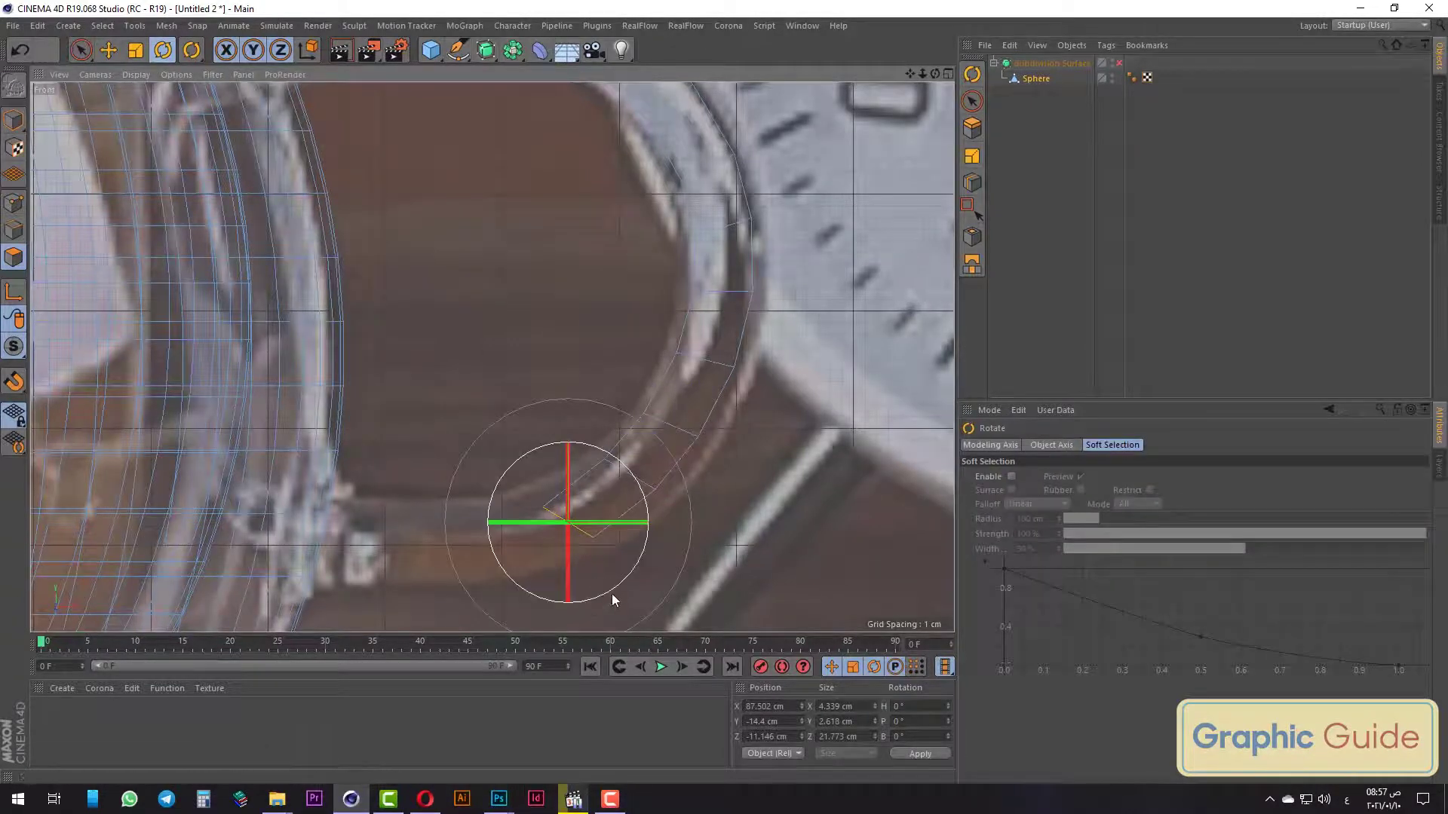
left_click_drag(612, 599, 595, 607)
left_click(79, 52)
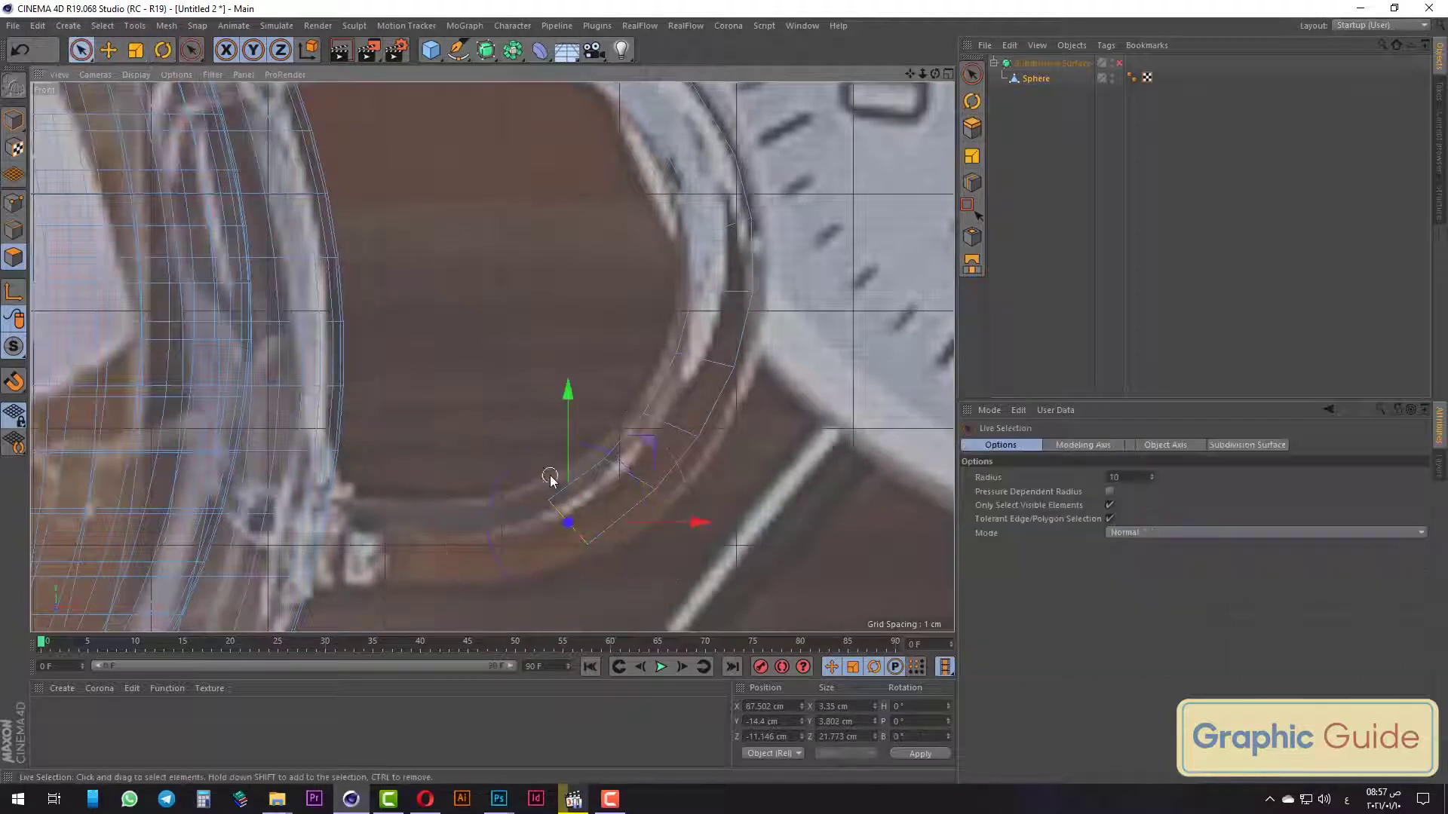
left_click_drag(695, 525, 624, 525)
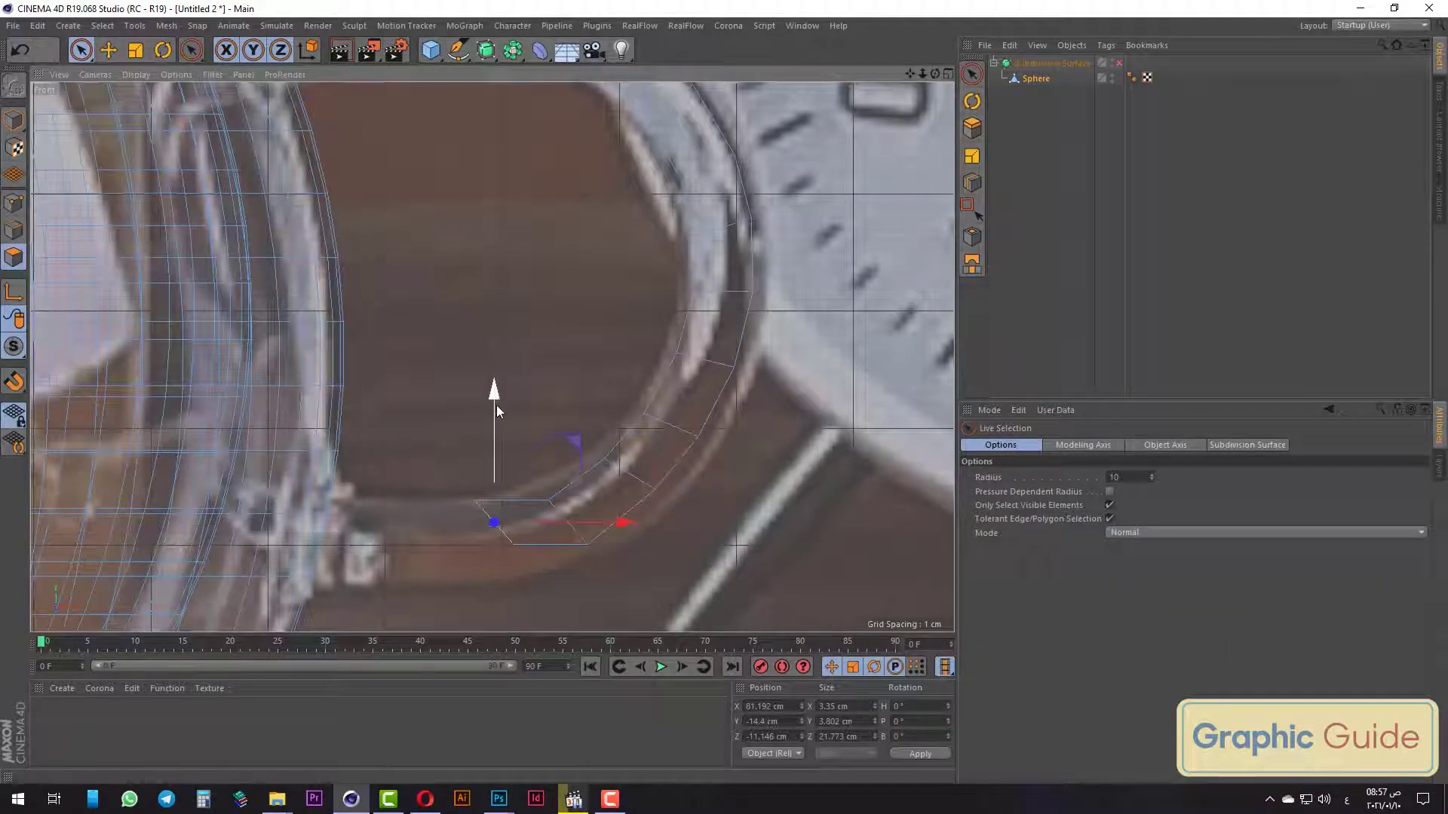
Tilt the end face a further 20° toward the cup body and nudge it left.
left_click(163, 50)
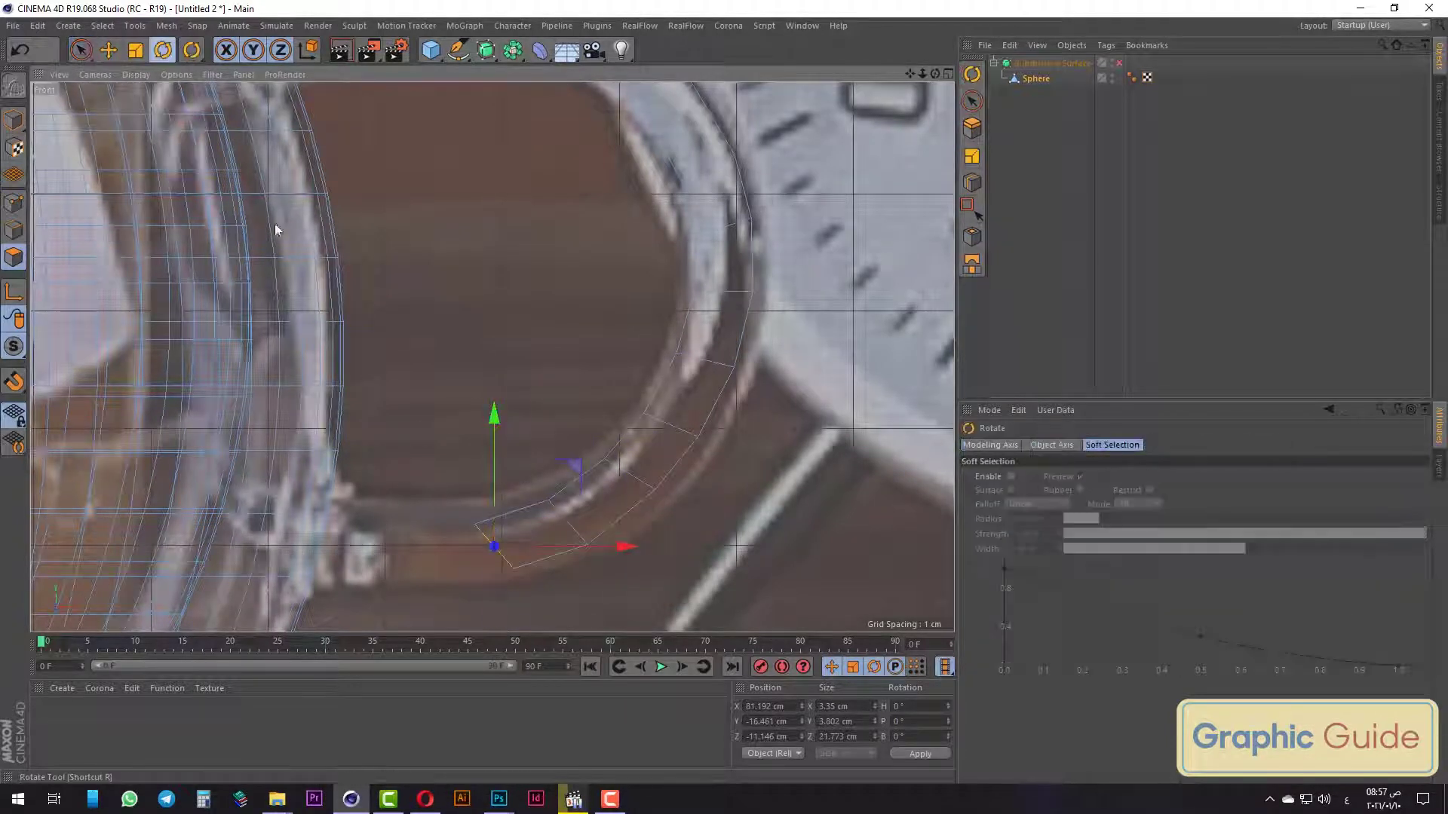
left_click_drag(552, 591, 540, 603)
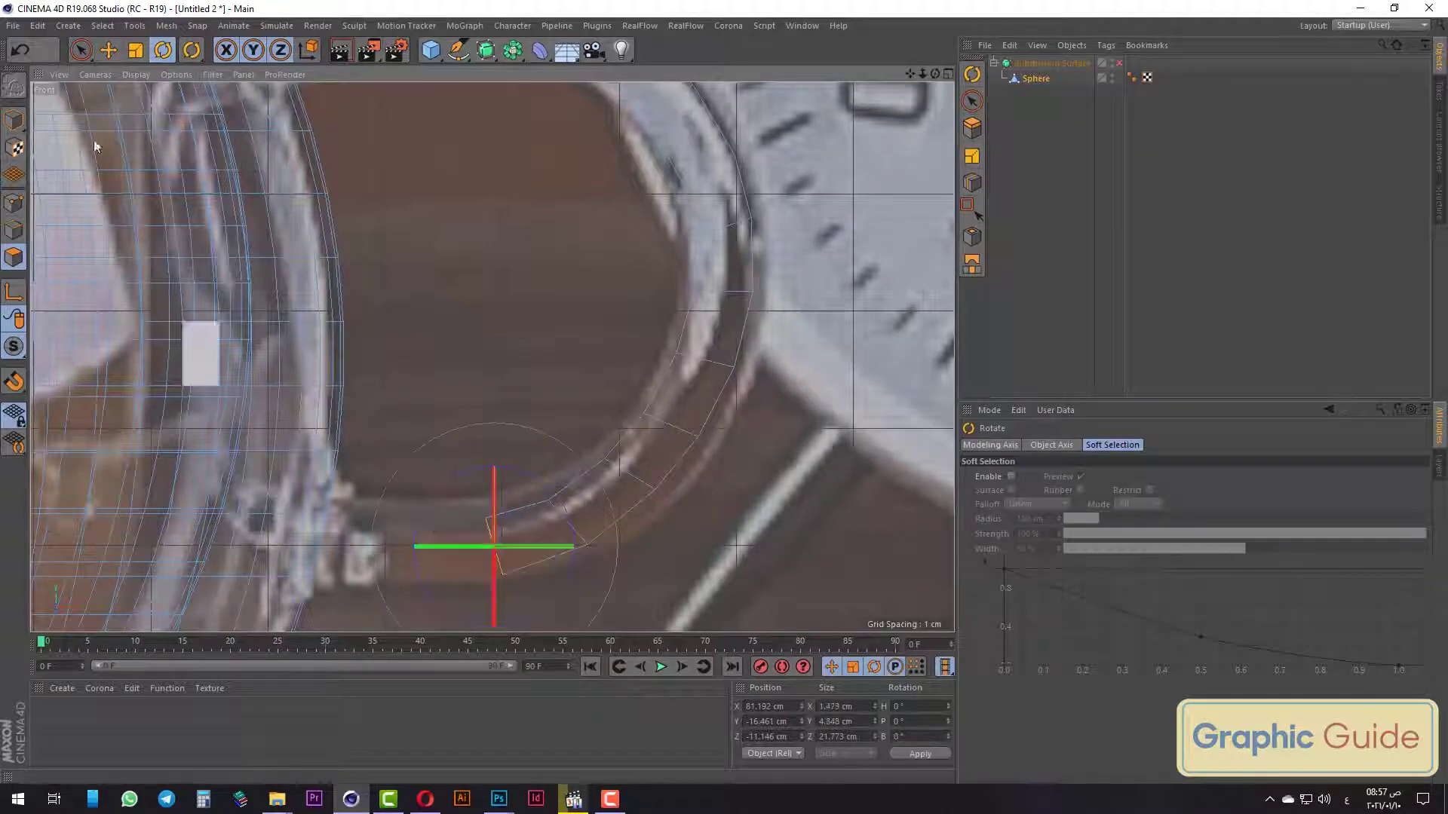
key("space")
left_click_drag(621, 548, 529, 549)
left_click(163, 50)
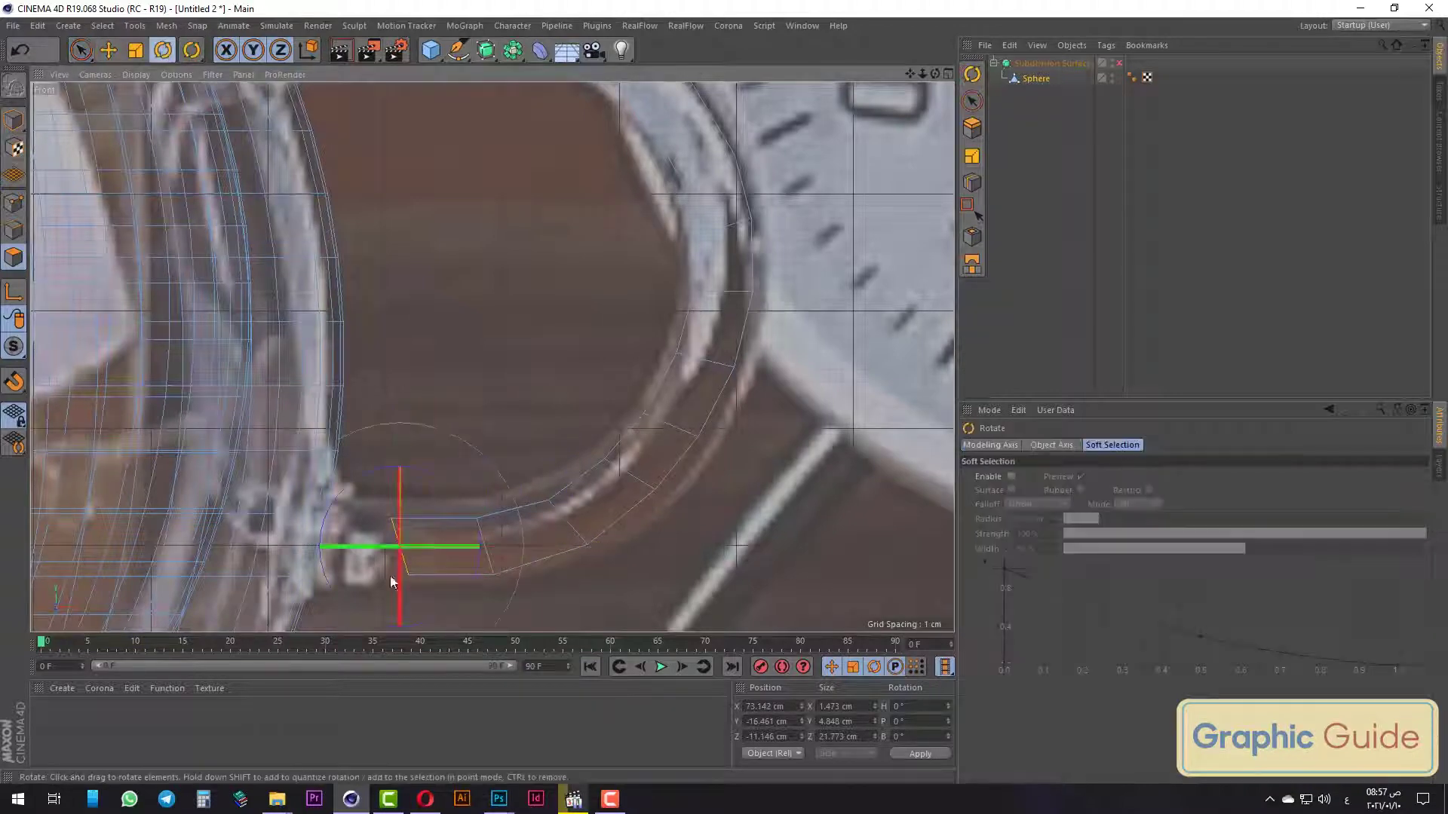
left_click_drag(435, 625, 413, 622)
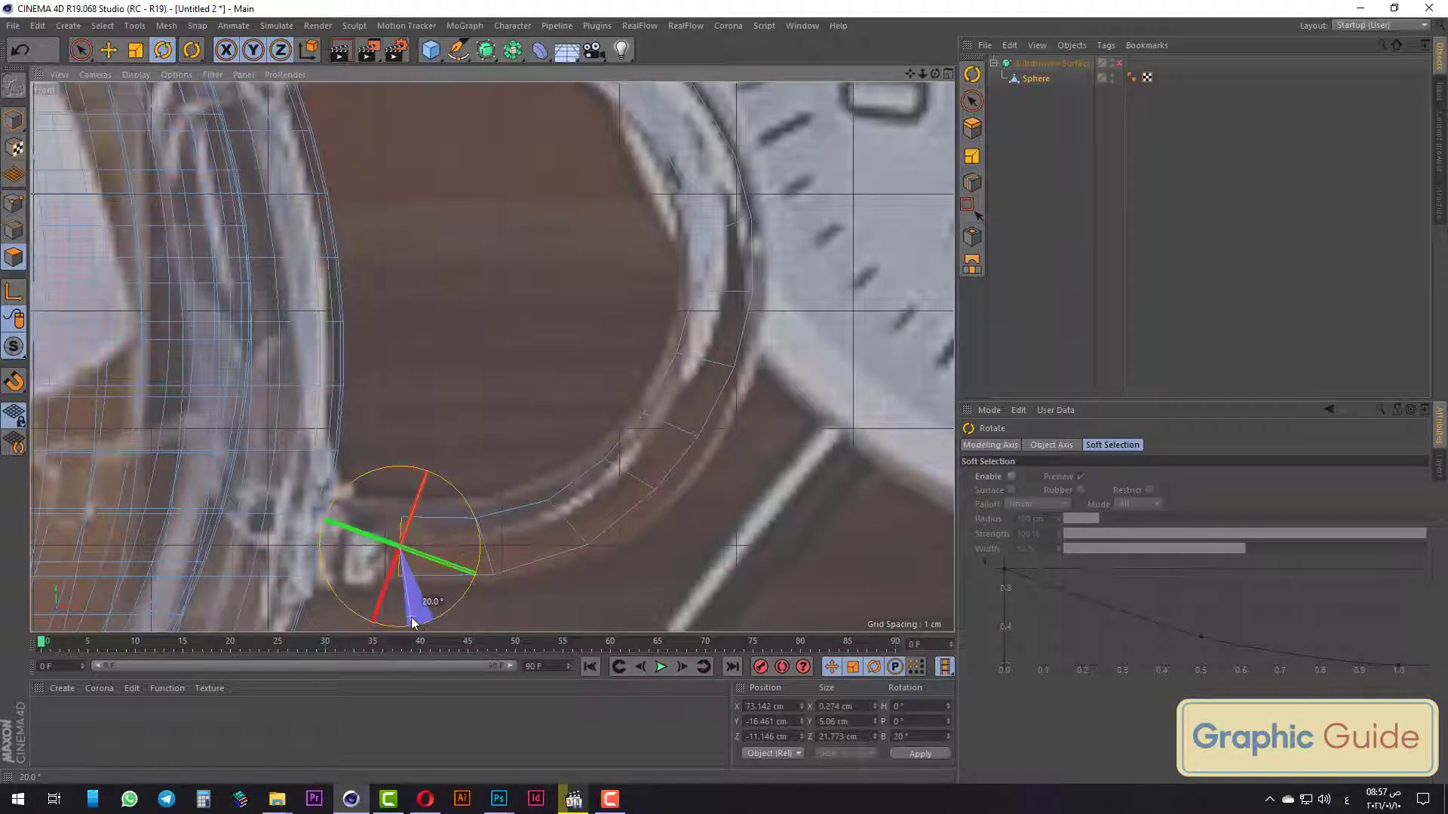
key("space")
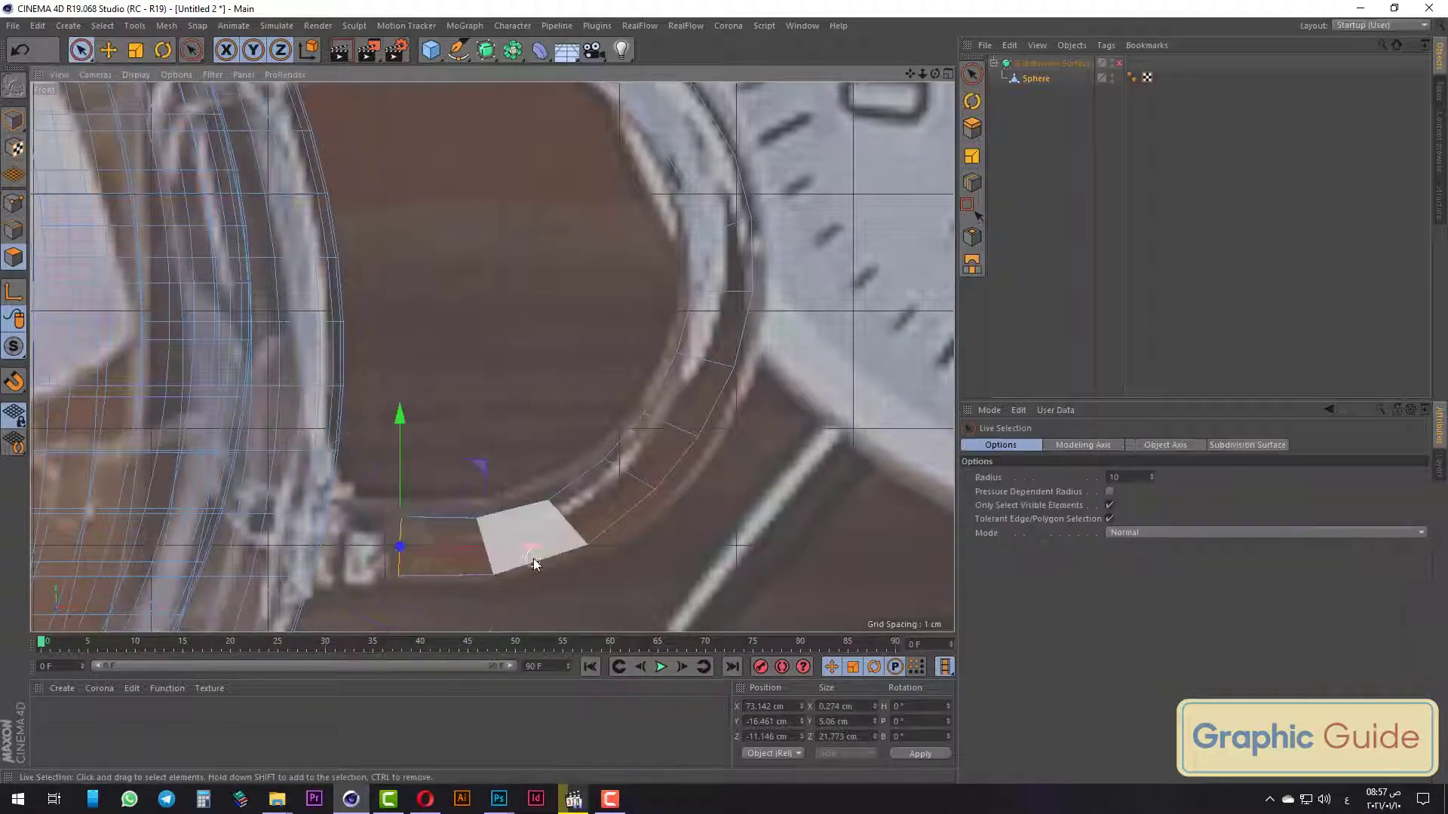
left_click_drag(531, 553, 512, 553)
key("ctrl+z")
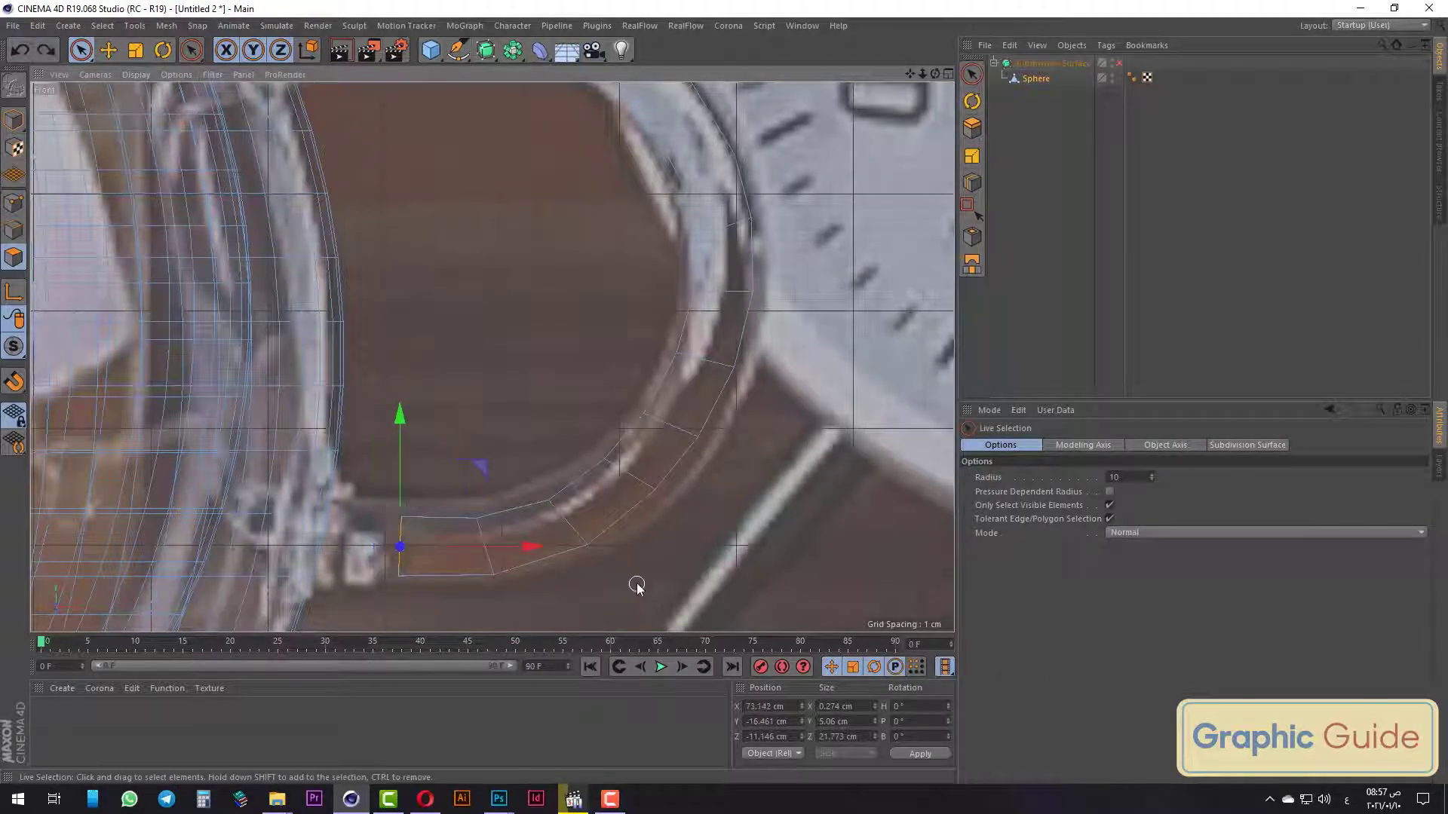
key("F1")
Orbit in Perspective, select the cup-body polygon beside the handle end, then return to Front view.
scroll(509, 261, "down", 2)
scroll(665, 513, "up", 3)
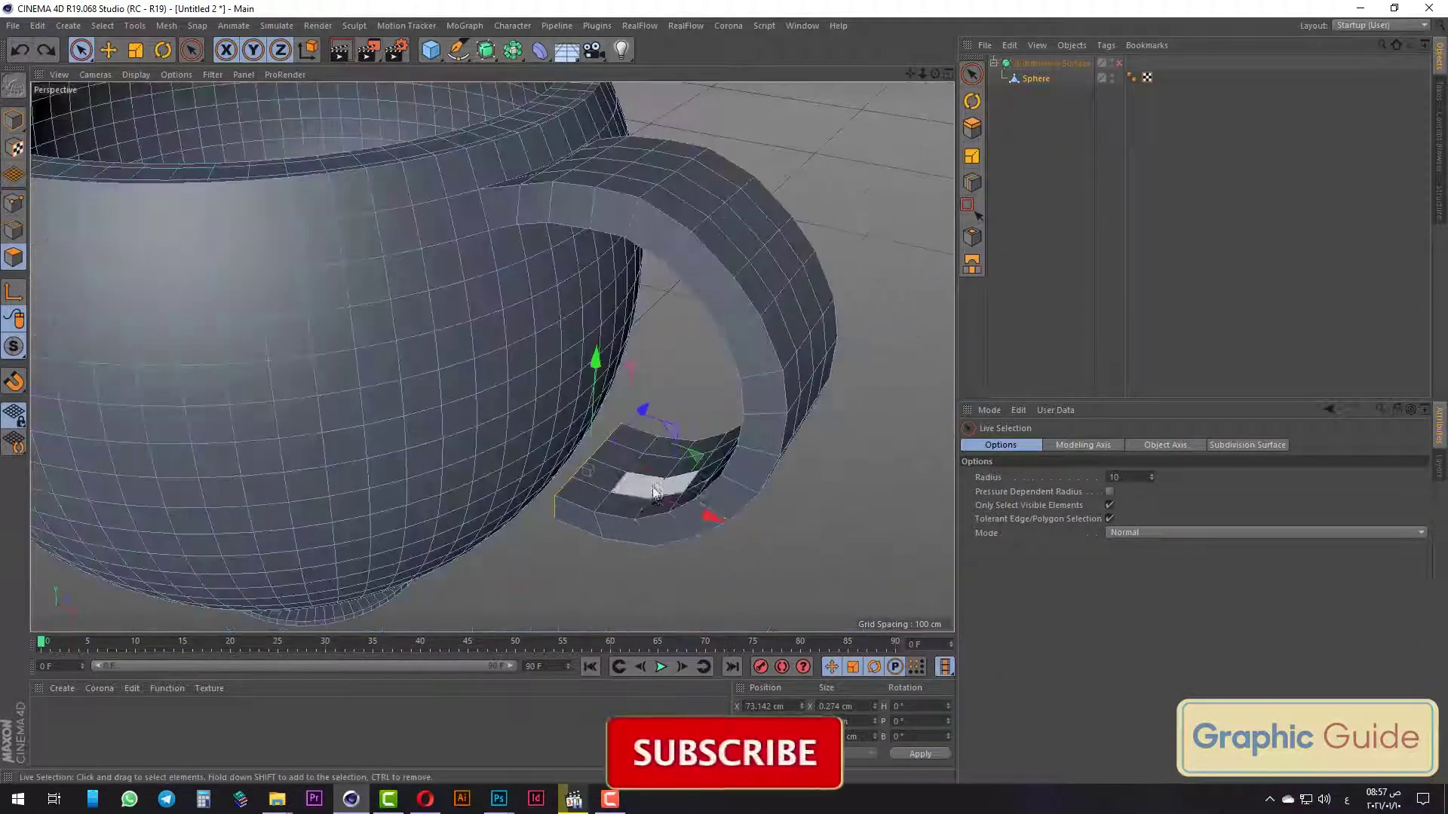
mouse_move(664, 511)
left_mouse_down("alt")
mouse_move(554, 407)
mouse_move(511, 401)
left_mouse_up("alt")
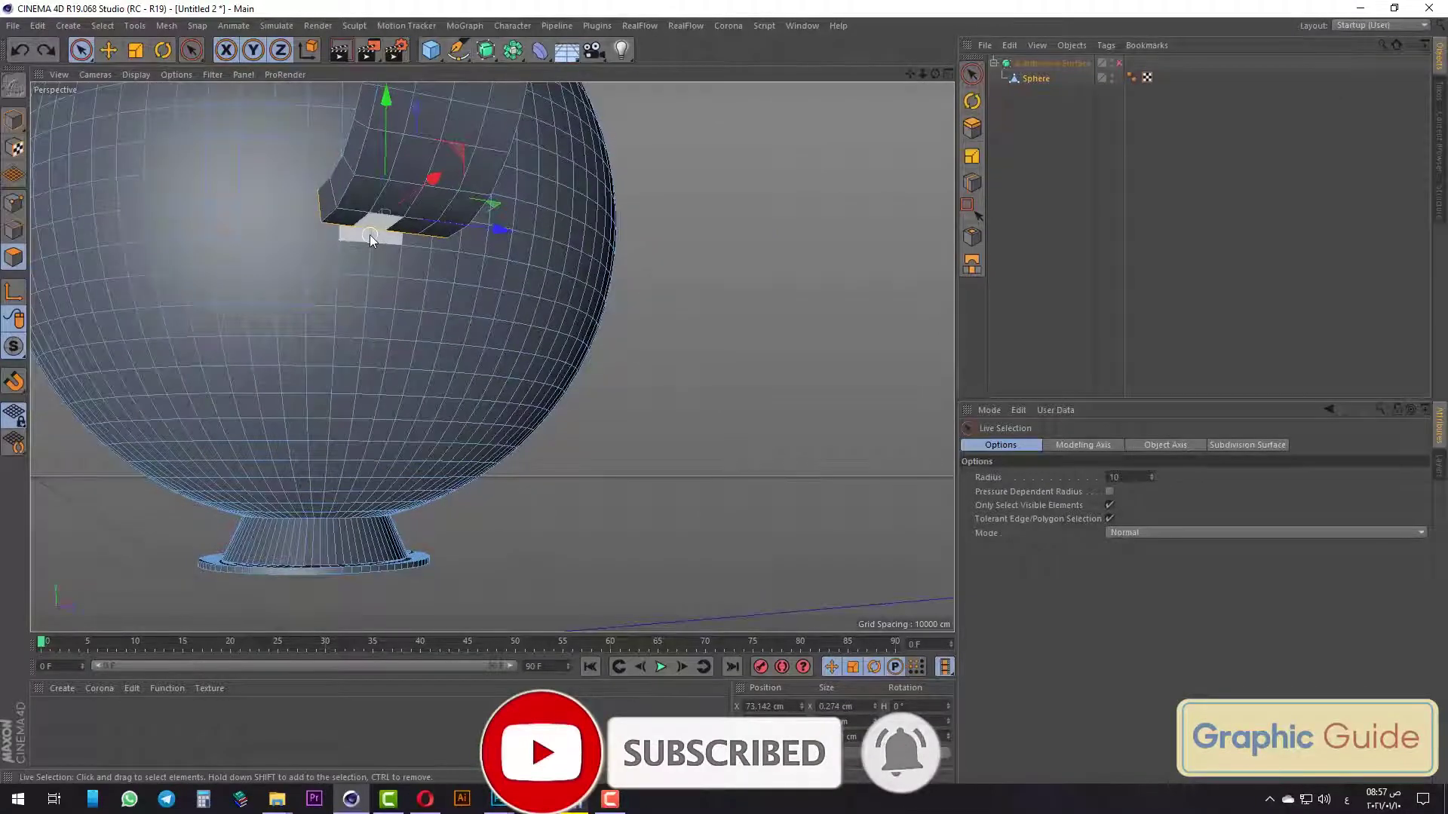
left_click(374, 235)
mouse_move(378, 268)
left_mouse_down("alt")
mouse_move(464, 293)
mouse_move(483, 343)
mouse_move(469, 357)
left_mouse_up("alt")
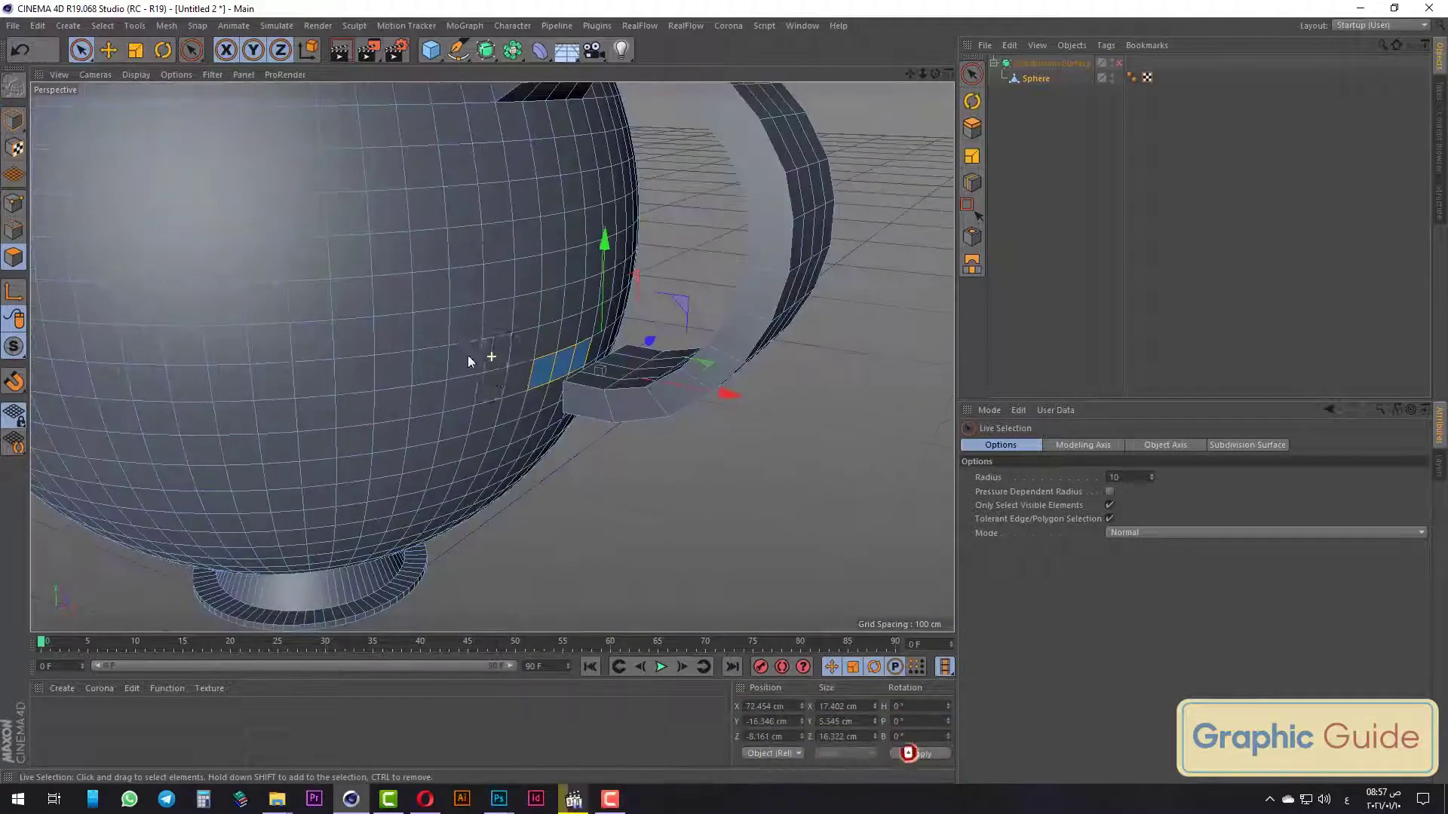
left_click(571, 367)
mouse_move(570, 367)
left_mouse_down("alt")
mouse_move(599, 426)
mouse_move(655, 432)
left_mouse_up("alt")
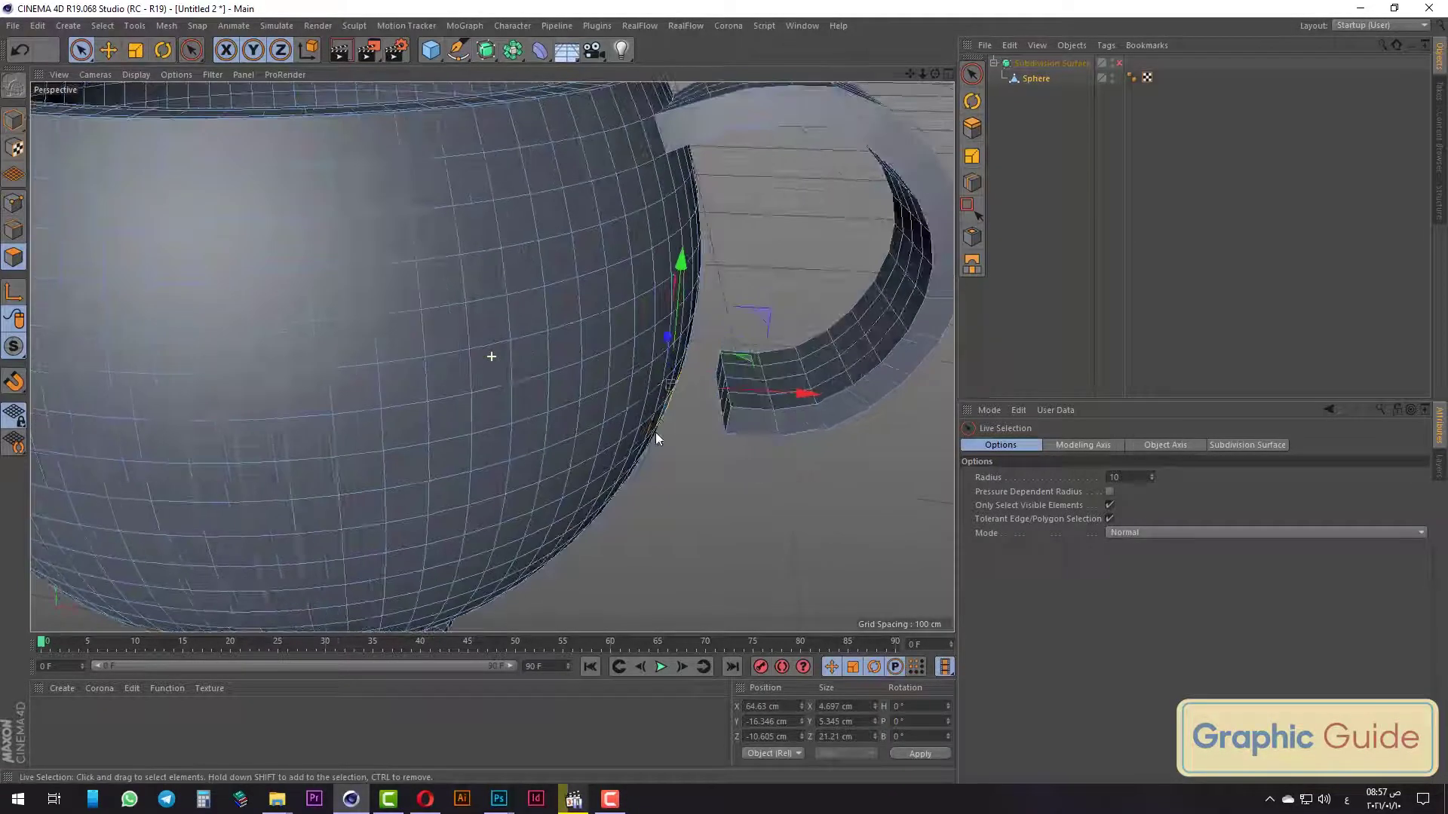
key("F4")
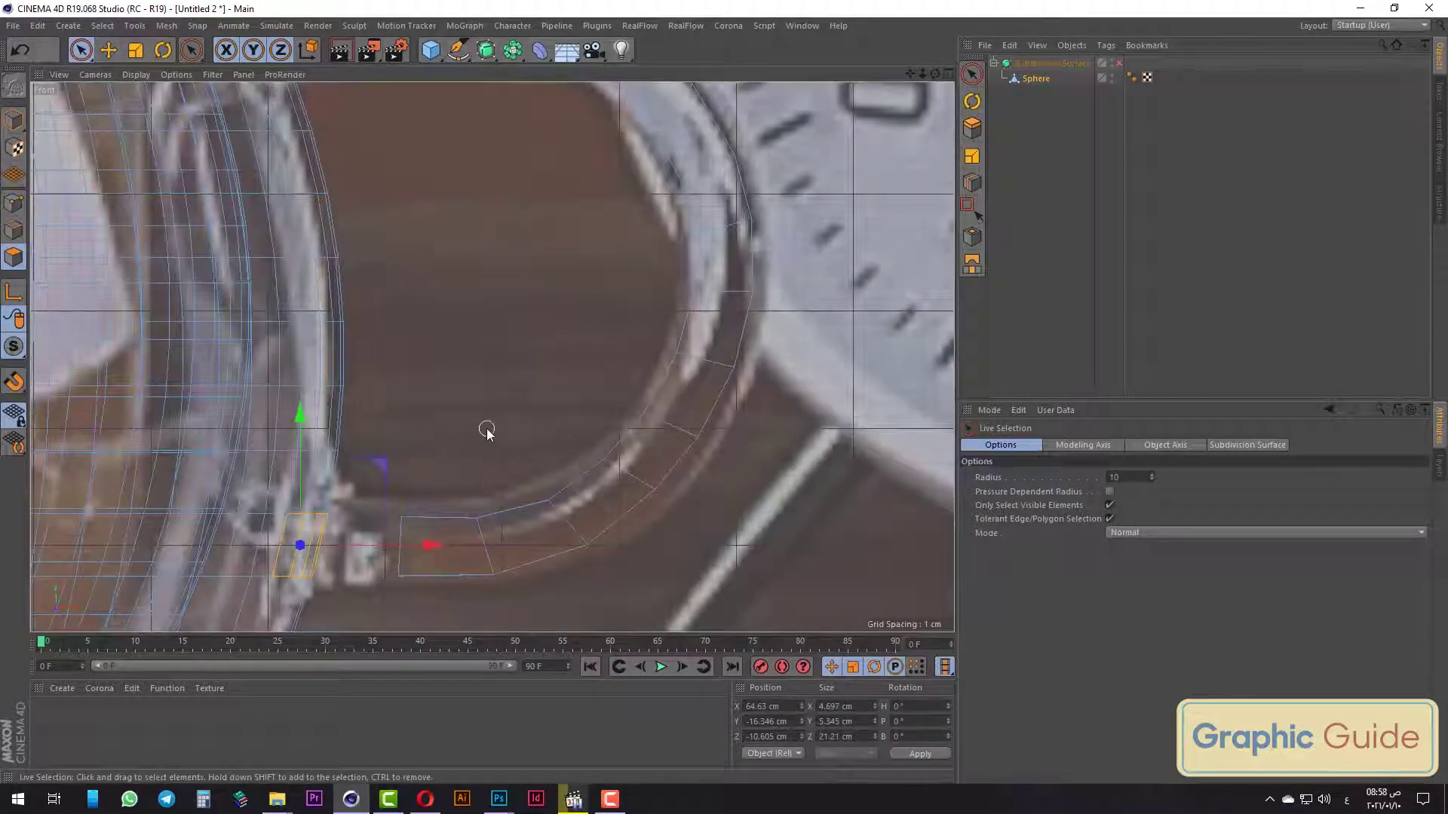
Extrude the selected face toward the handle end and scale it flat to 0 on X.
right_click(486, 431)
left_click(531, 439)
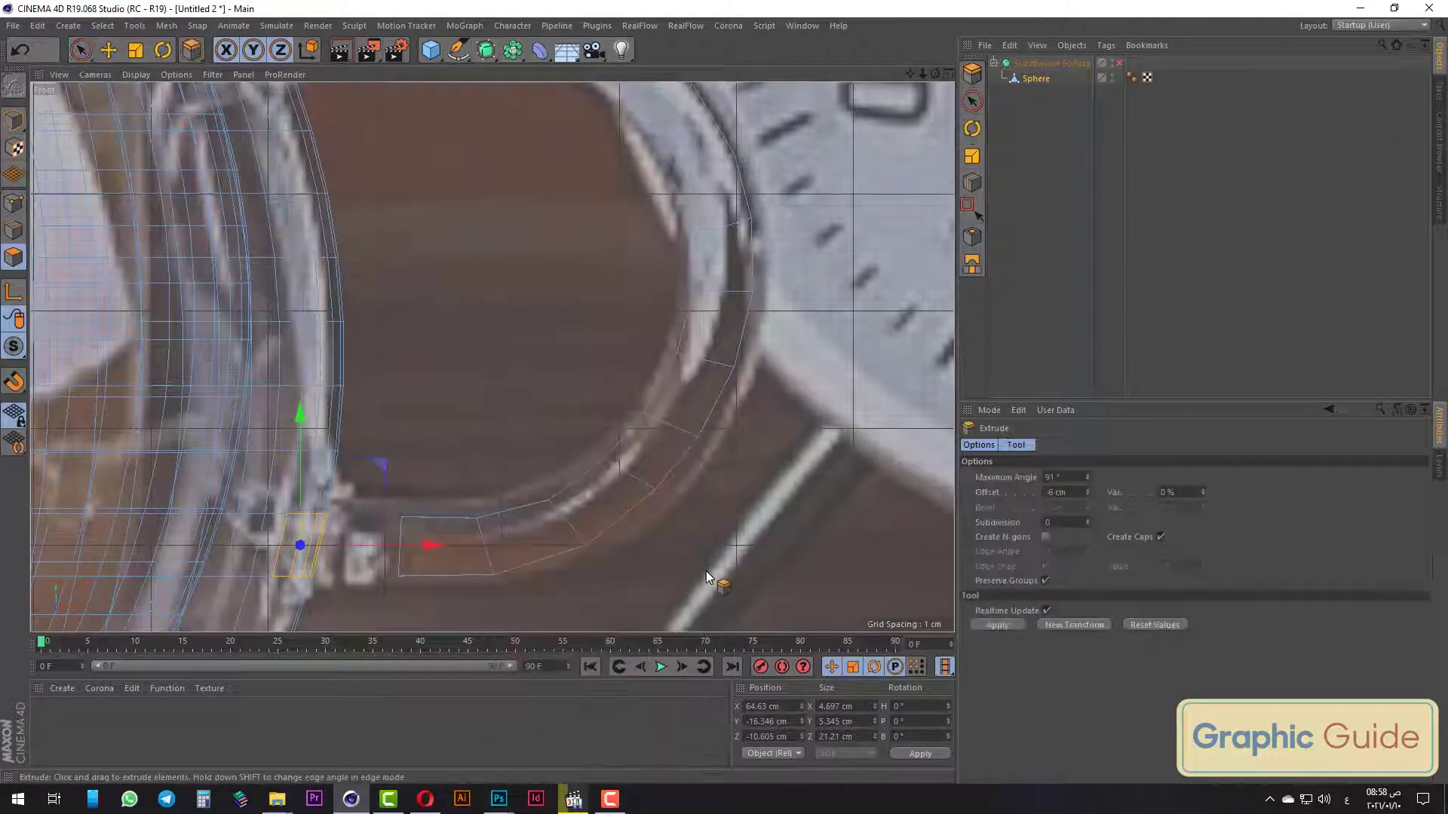
mouse_move(706, 577)
left_mouse_down()
mouse_move(592, 608)
mouse_move(507, 582)
mouse_move(378, 479)
mouse_move(370, 445)
left_mouse_up()
left_click(136, 51)
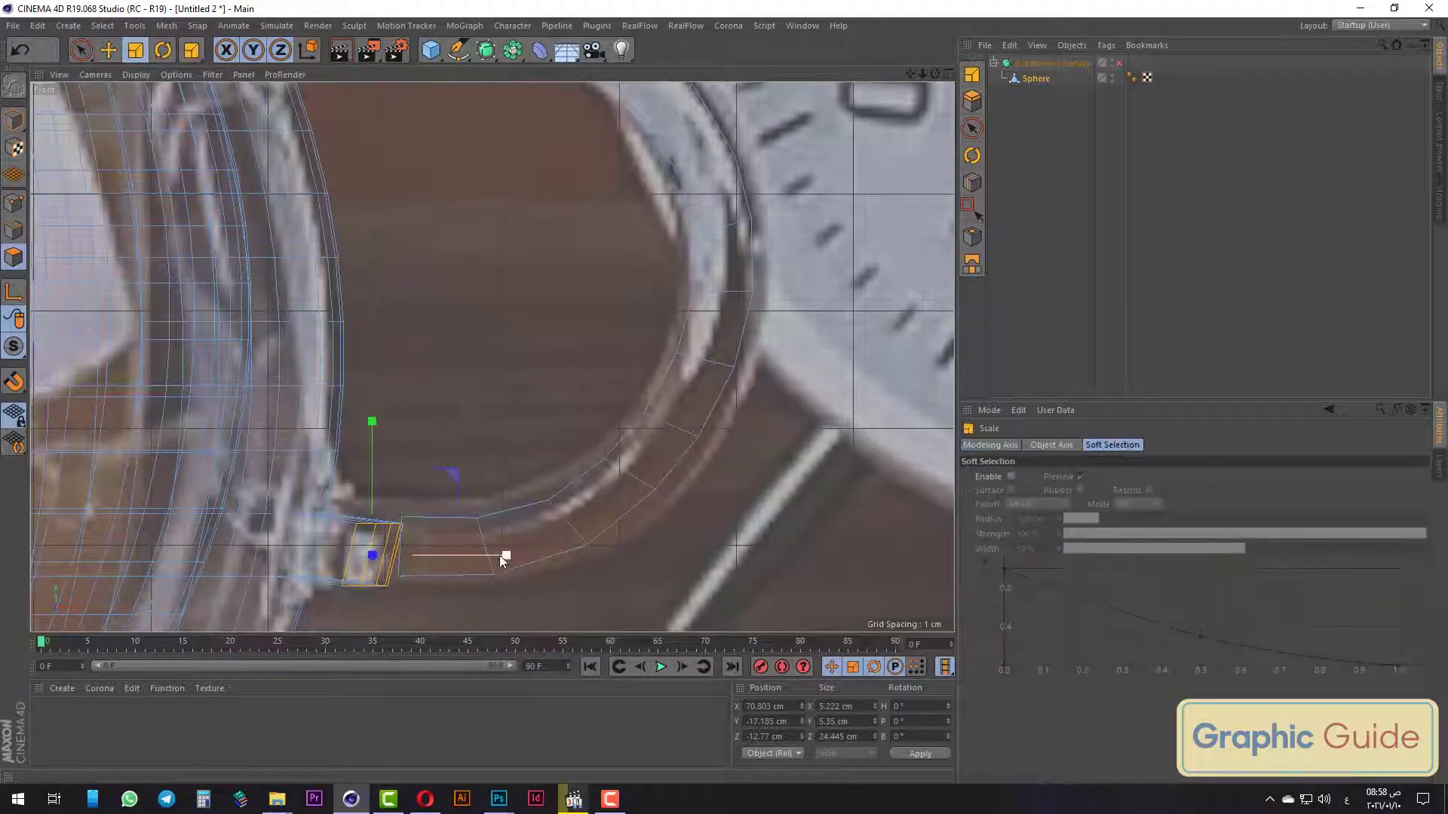
type("0")
key("Return")
left_click(83, 50)
key("F1")
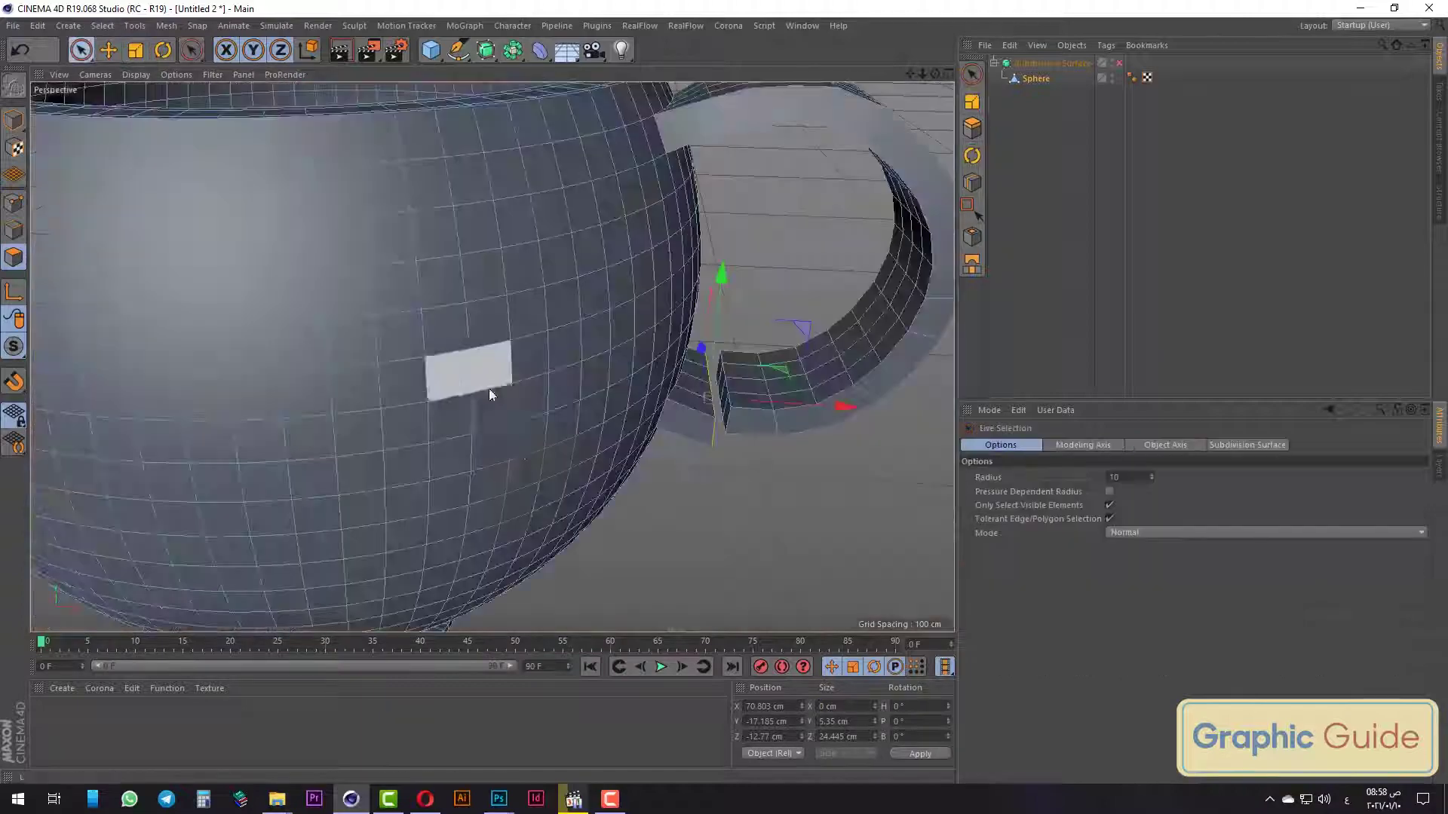
Inspect the joint from perspective and top views and shift the flattened end slightly into place.
left_click_drag(742, 445, 580, 415, "alt")
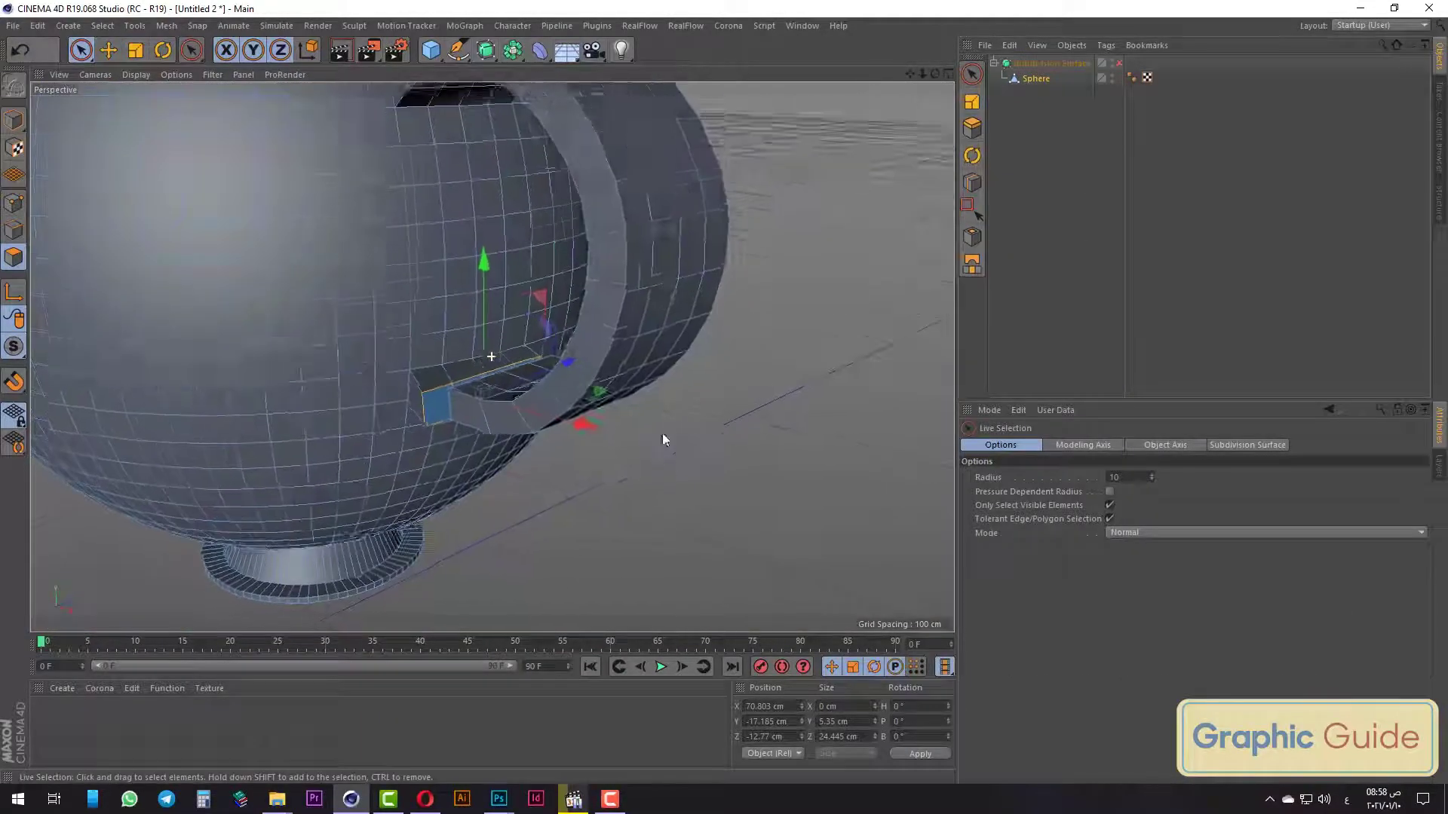
scroll(579, 416, "down", 5)
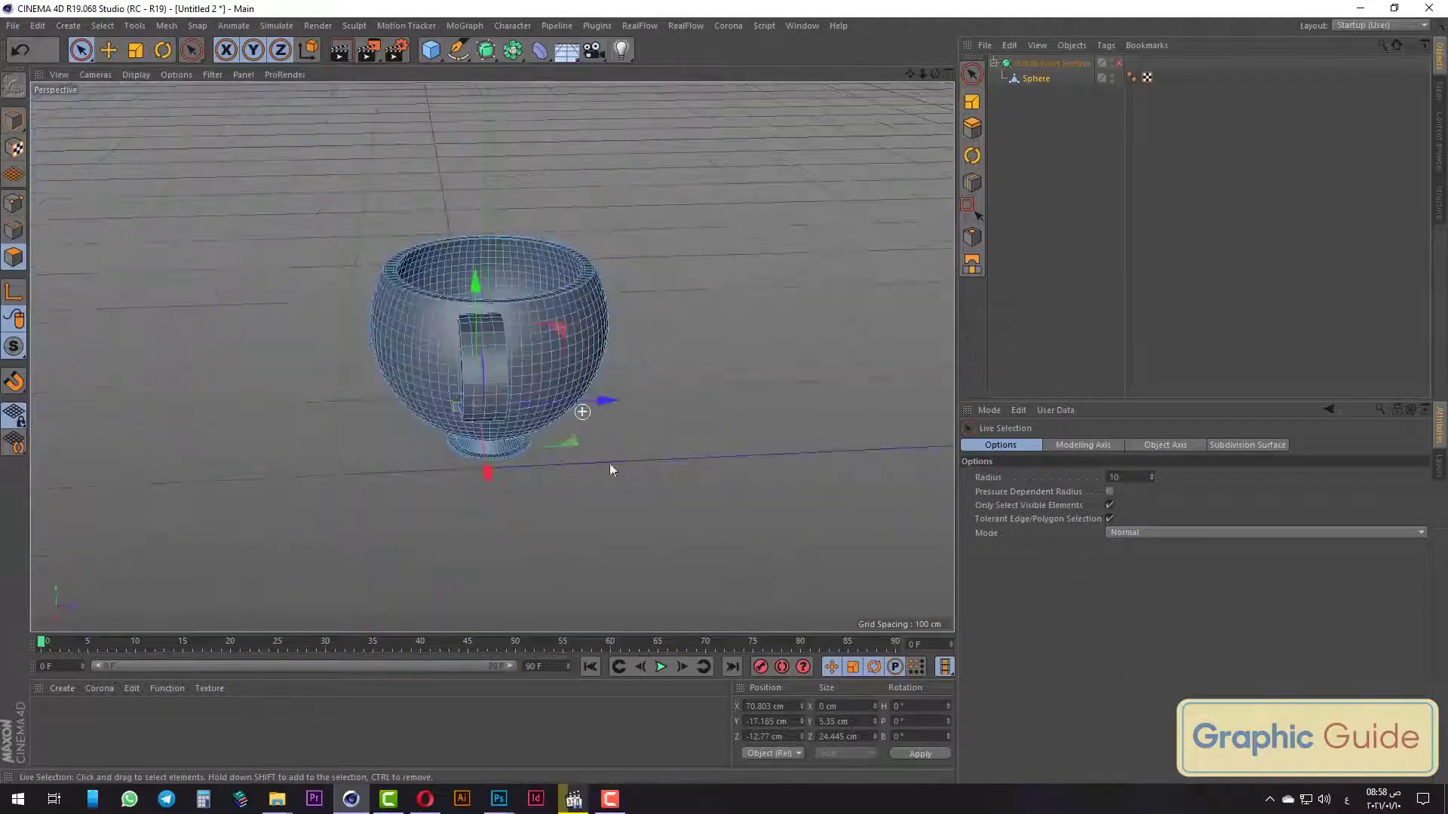
left_click_drag(609, 463, 760, 469, "alt")
key("F2")
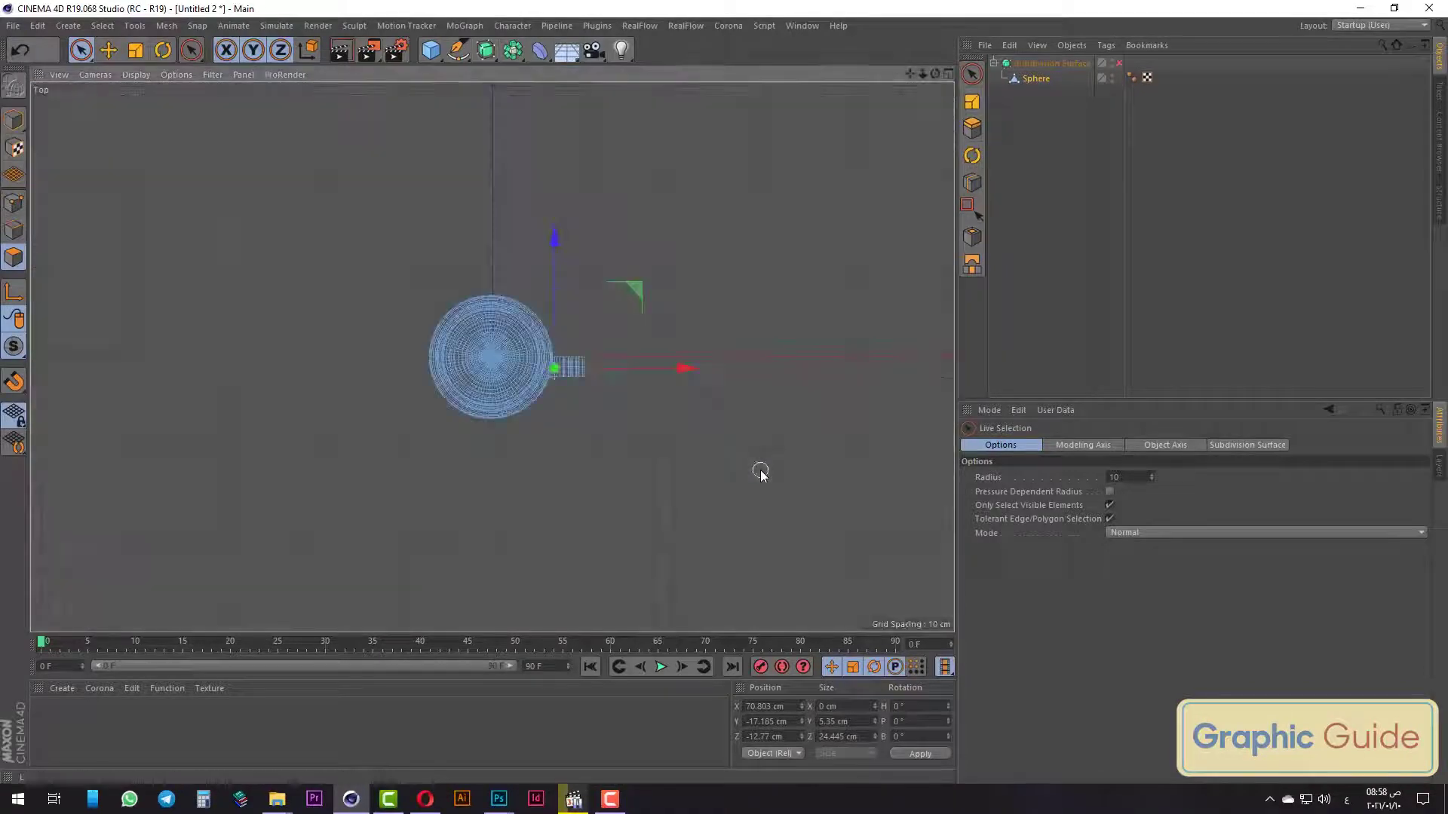
scroll(646, 429, "up", 3)
scroll(615, 472, "up", 3)
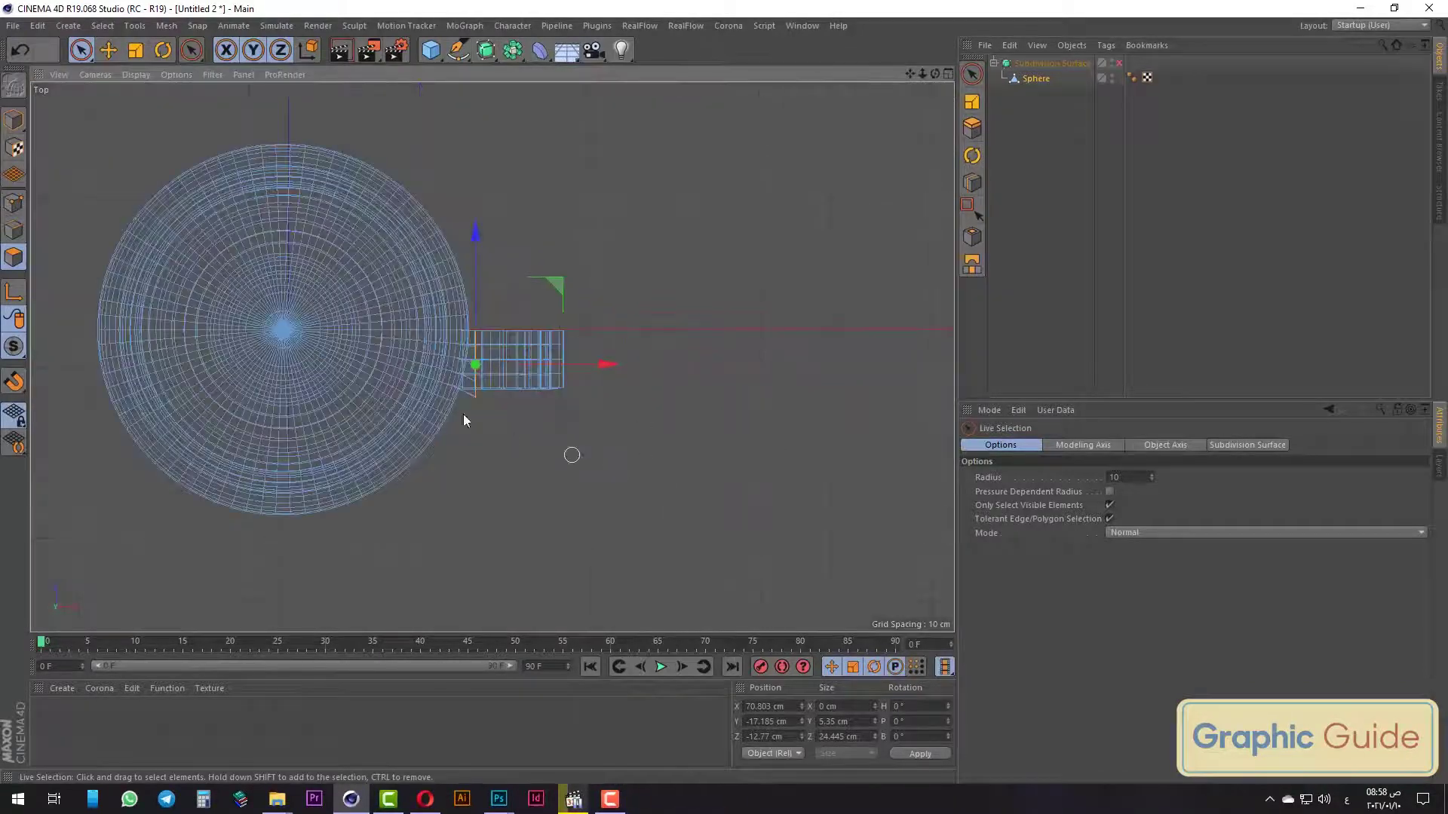
scroll(472, 331, "up", 3)
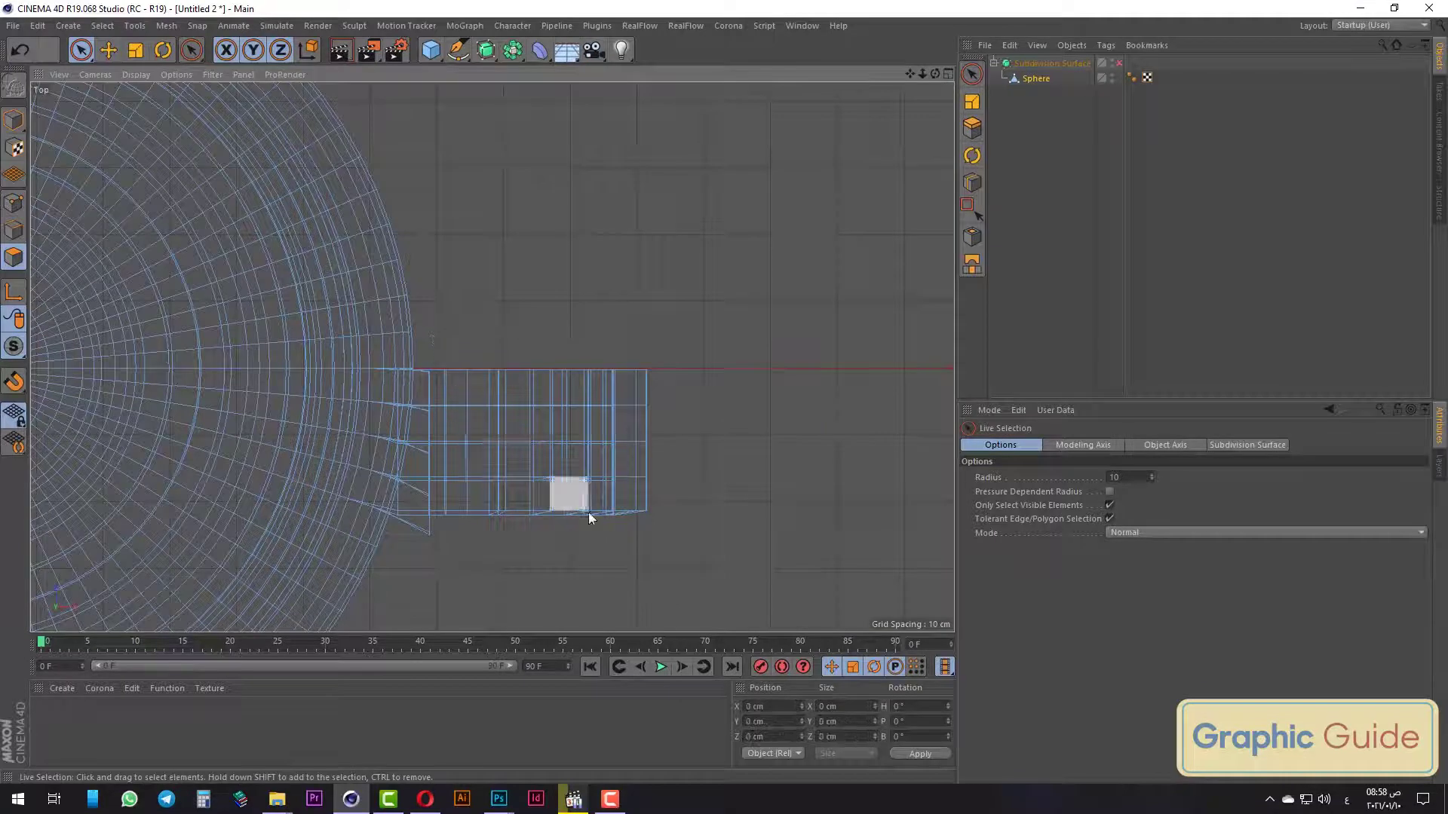
left_click(519, 464)
key("ctrl+z")
left_click_drag(430, 323, 432, 327)
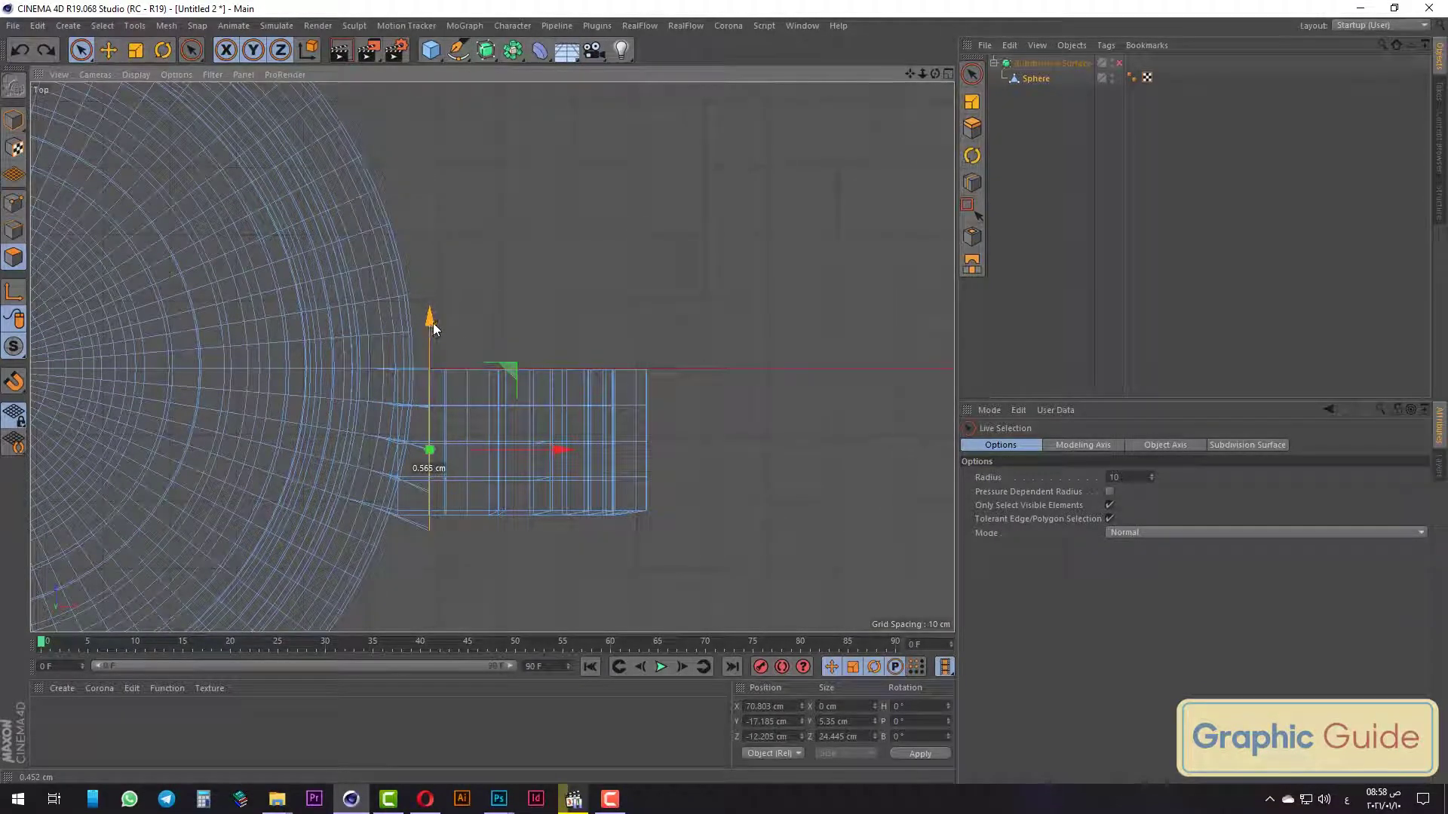
Re-inspect the handle joint from perspective and top views, switching between point and polygon modes.
key("F1")
left_click_drag(708, 414, 518, 473, "alt")
scroll(558, 430, "up", 3)
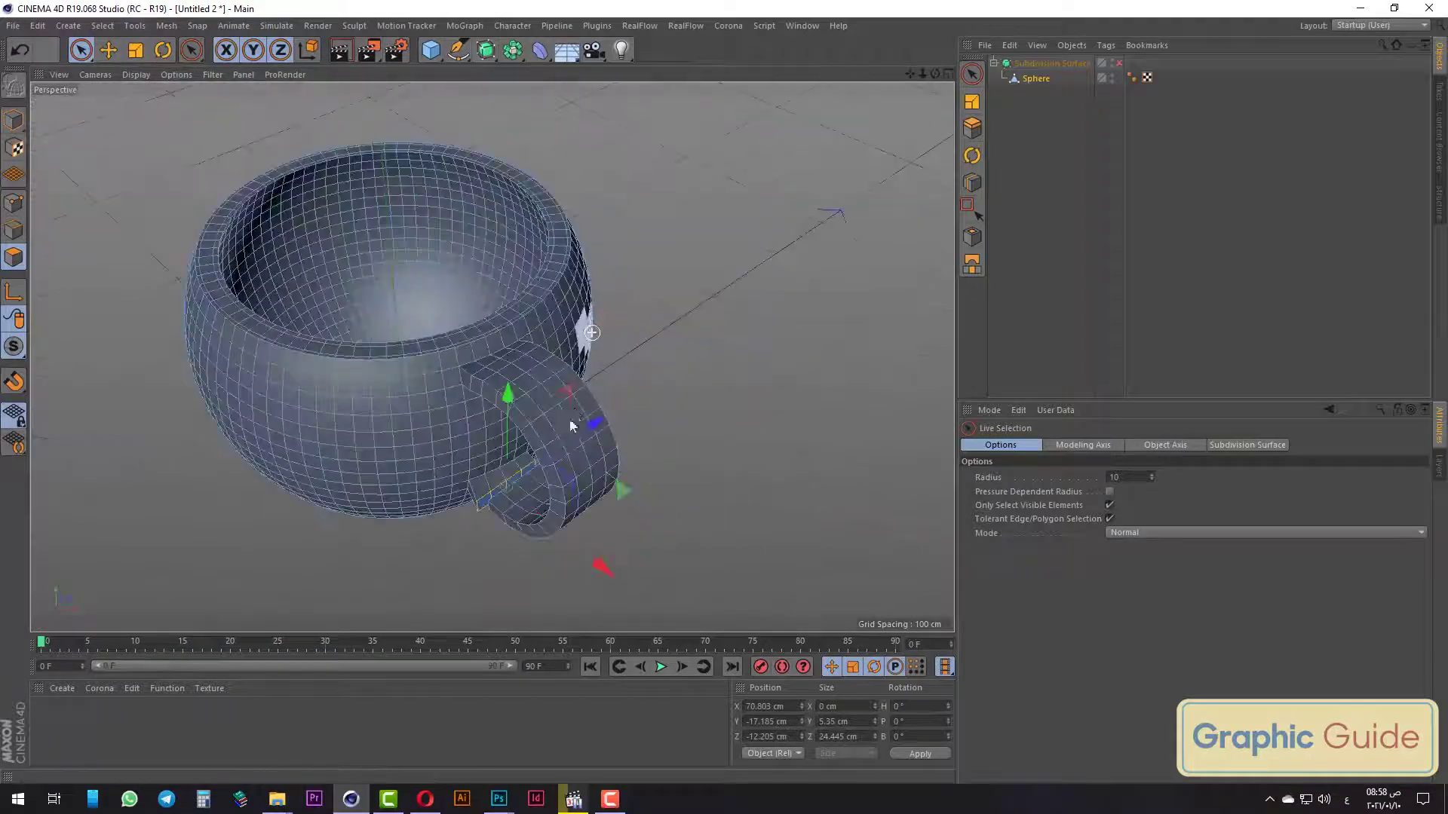
scroll(581, 424, "up", 3)
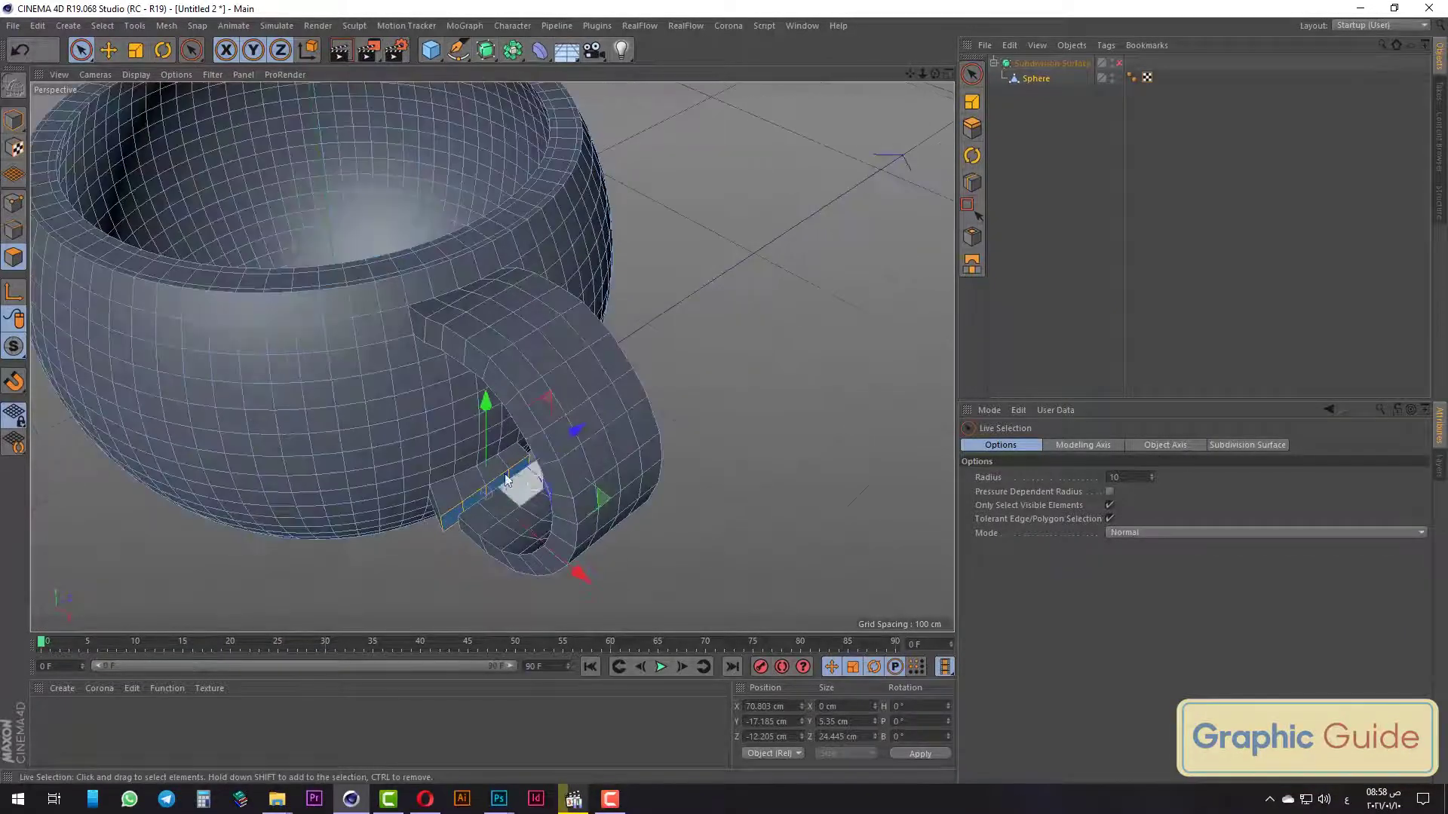
mouse_move(466, 519)
left_mouse_down("alt")
mouse_move(530, 525)
mouse_move(513, 482)
left_mouse_up("alt")
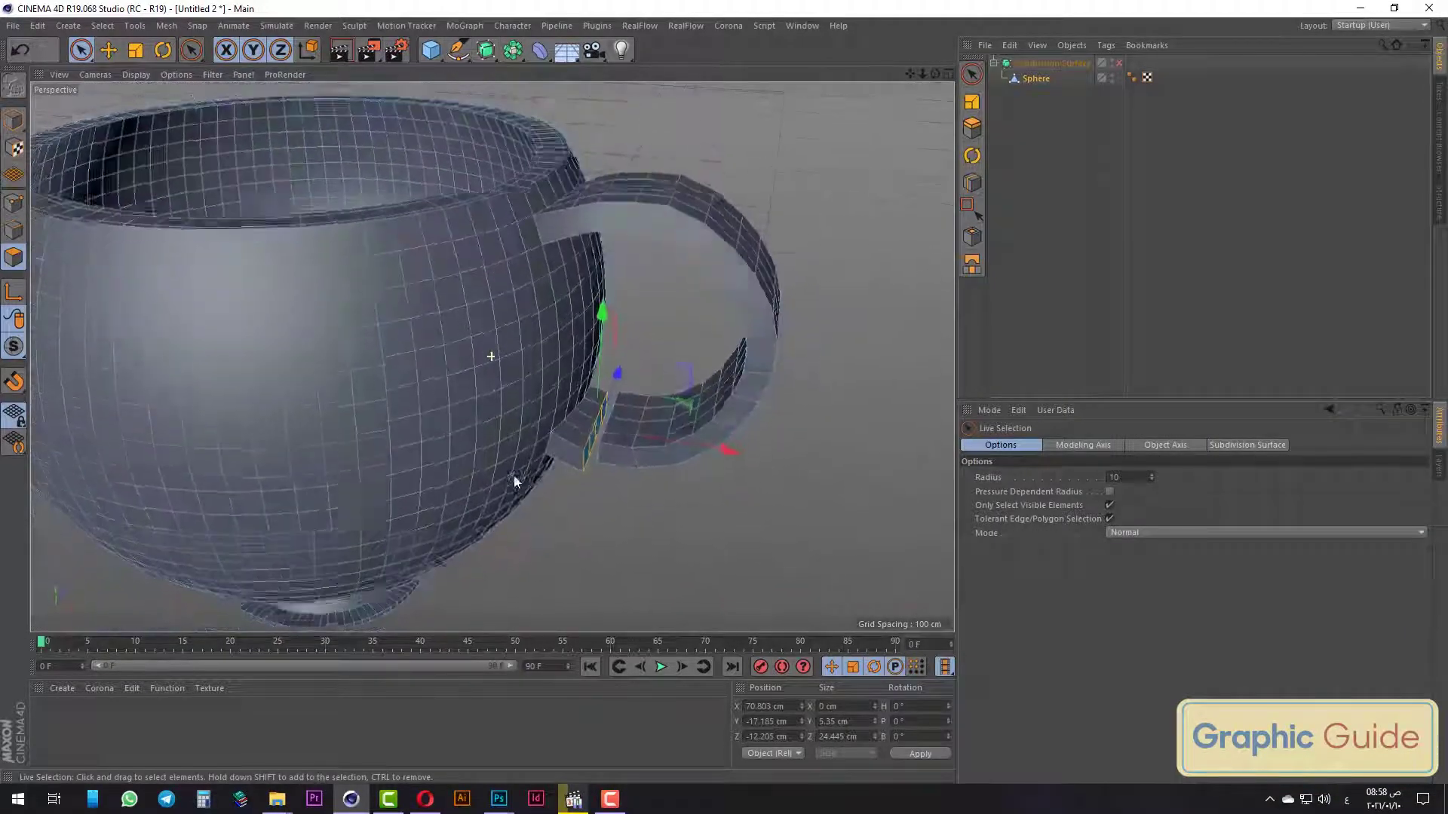
scroll(682, 363, "up", 3)
mouse_move(682, 364)
left_mouse_down("alt")
mouse_move(662, 417)
mouse_move(694, 437)
left_mouse_up("alt")
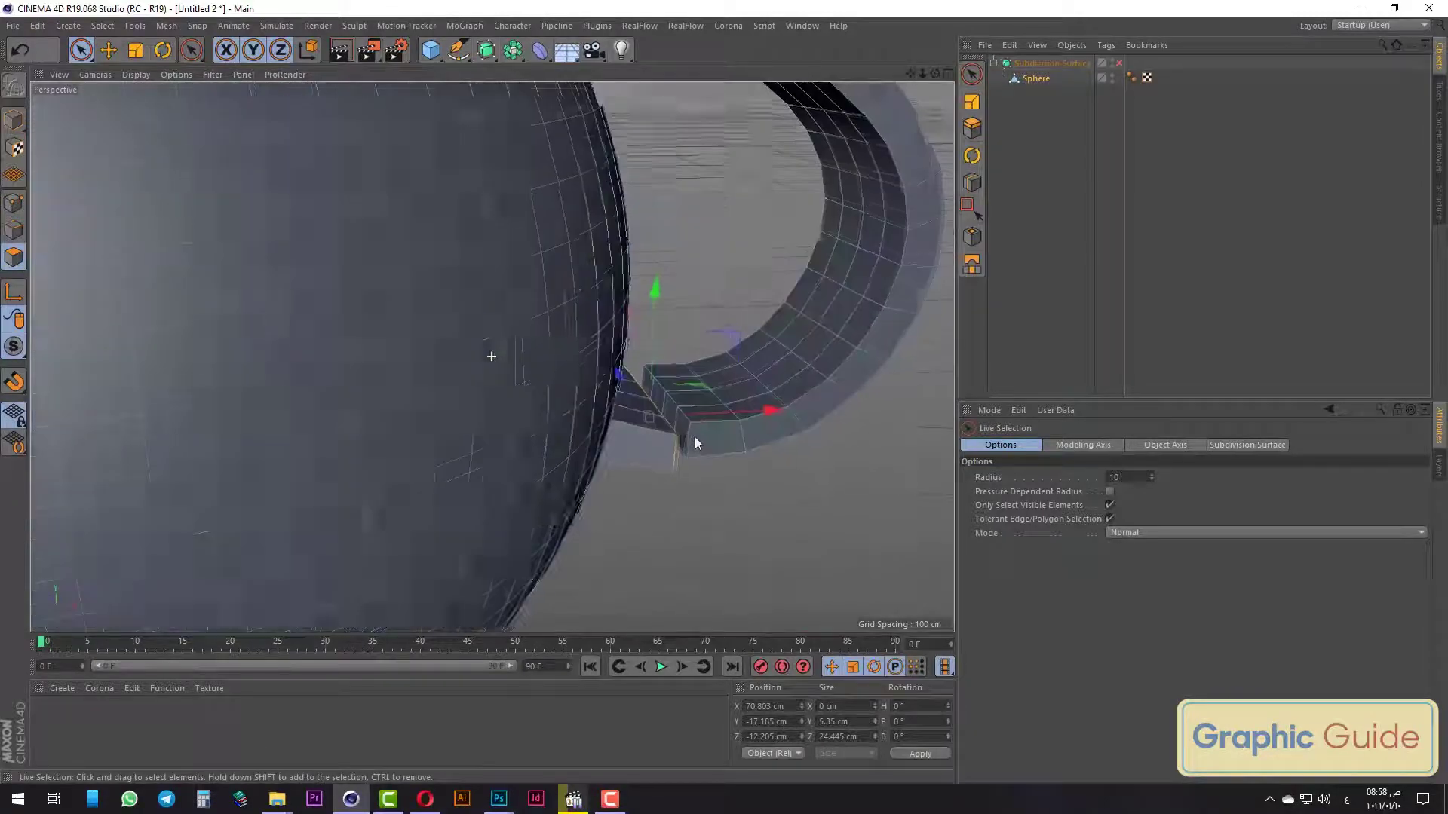
key("F2")
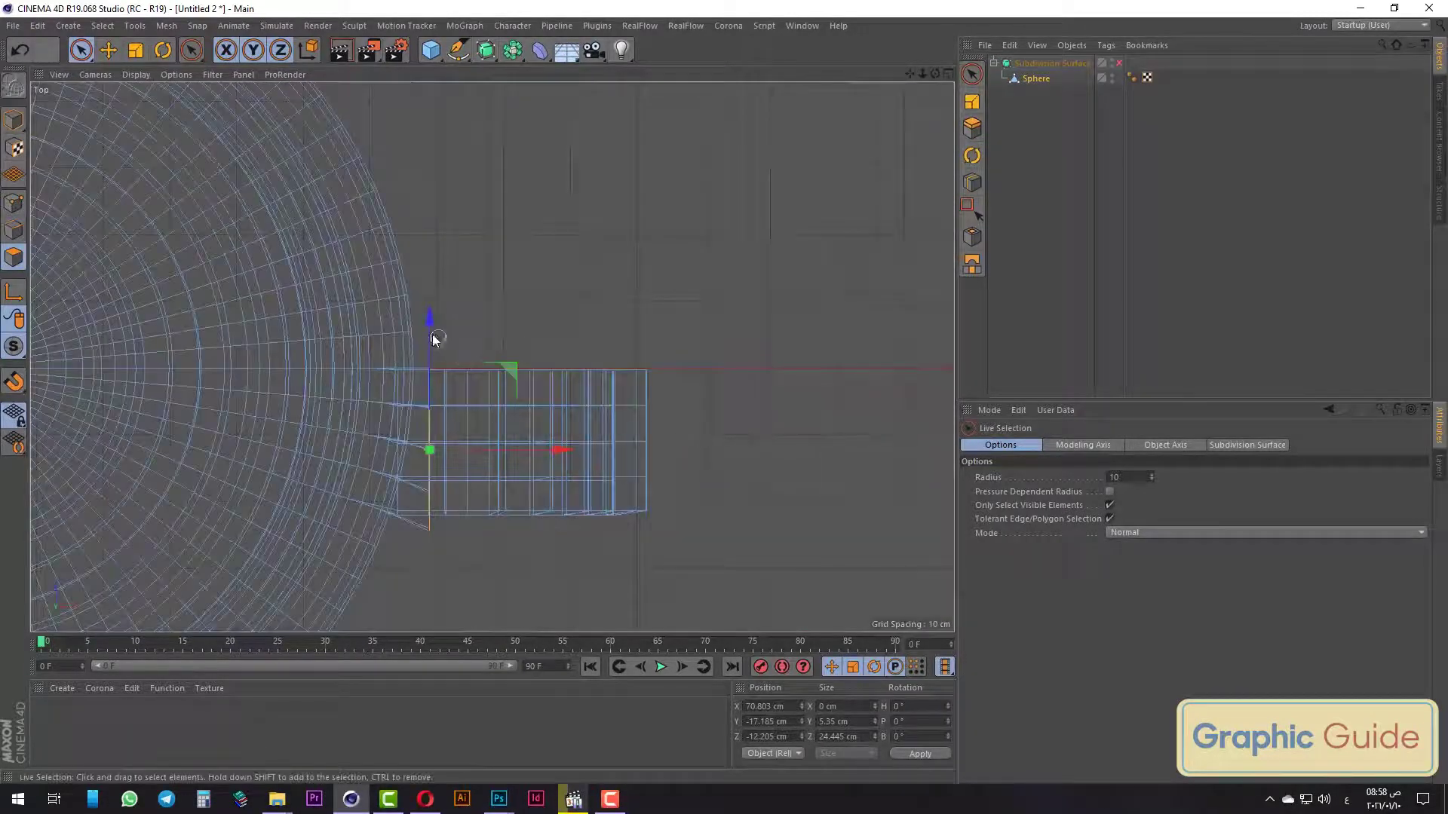
left_click_drag(434, 330, 434, 333)
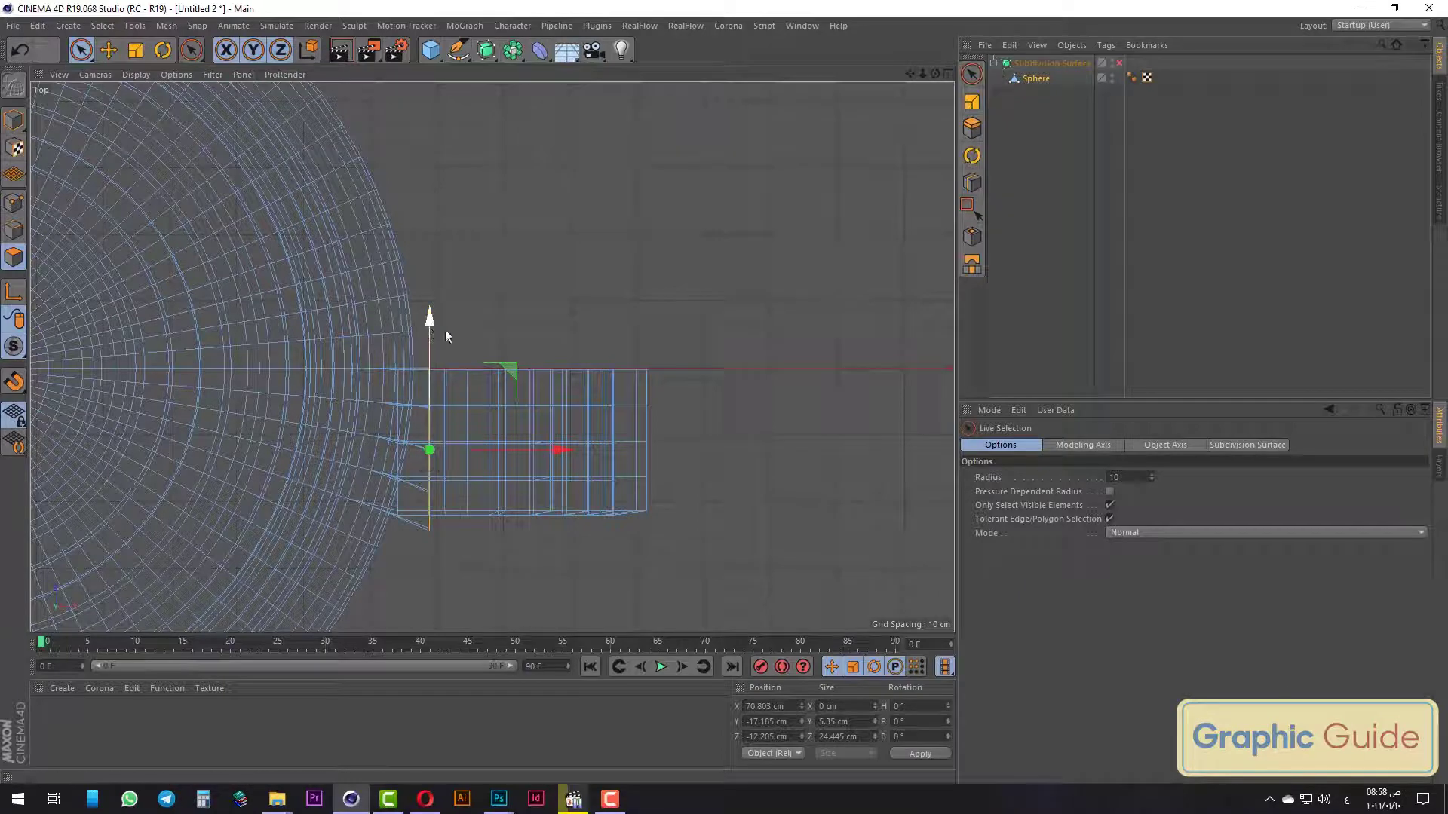
left_click(13, 202)
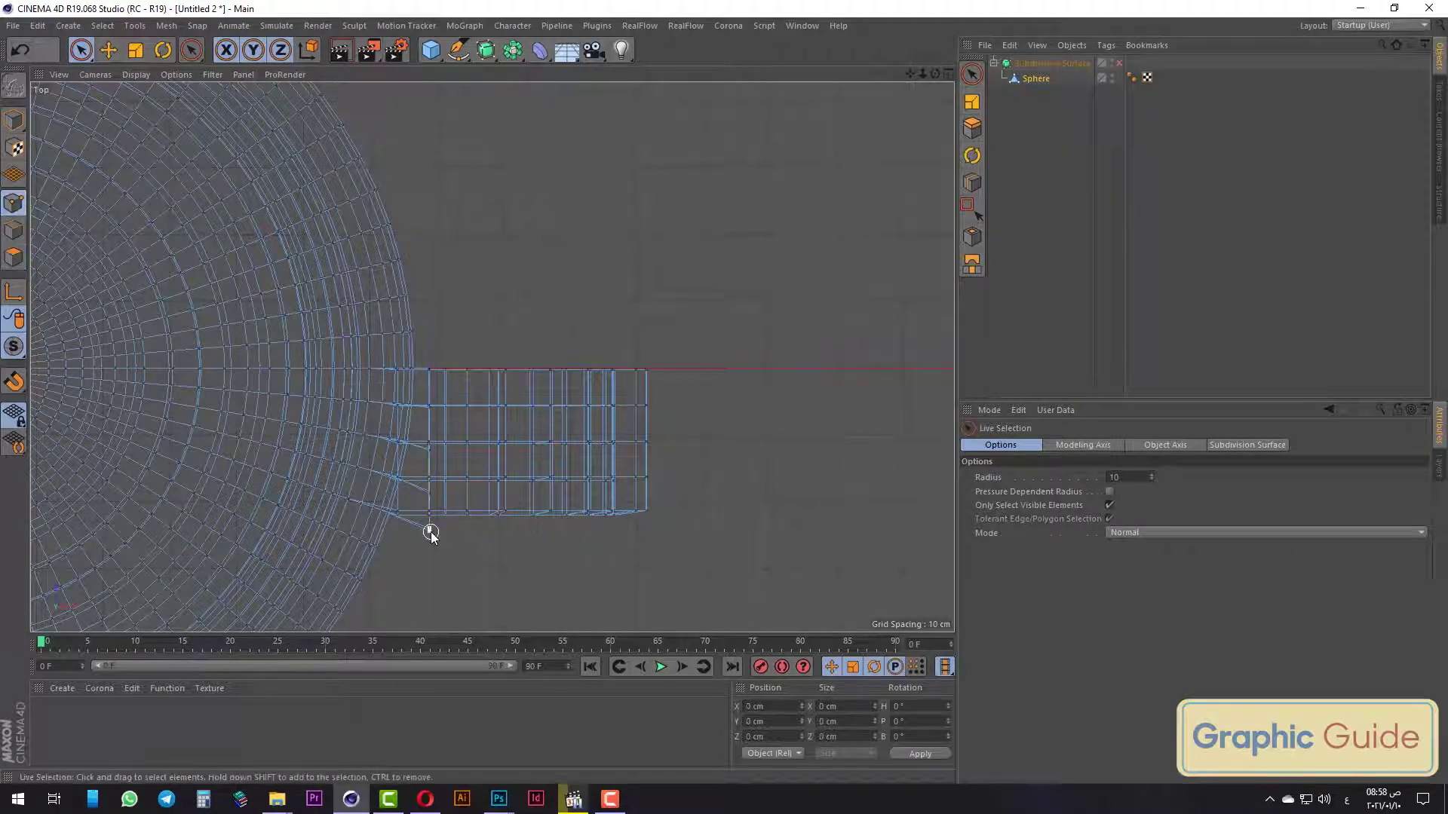
key("F1")
key("Return")
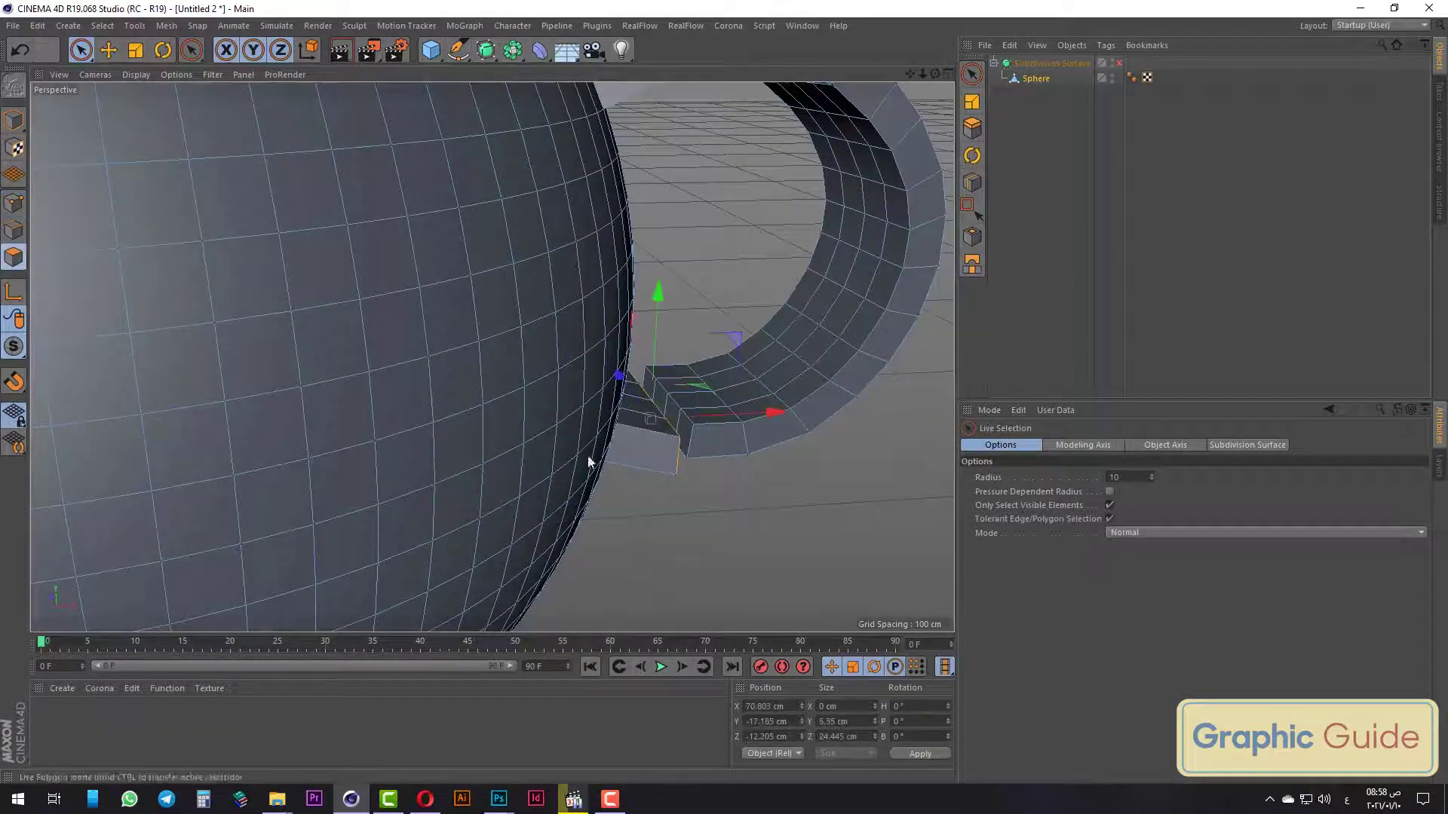
Delete the joint polygons between the handle end and the cup wall.
left_click_drag(663, 468, 614, 459, "alt")
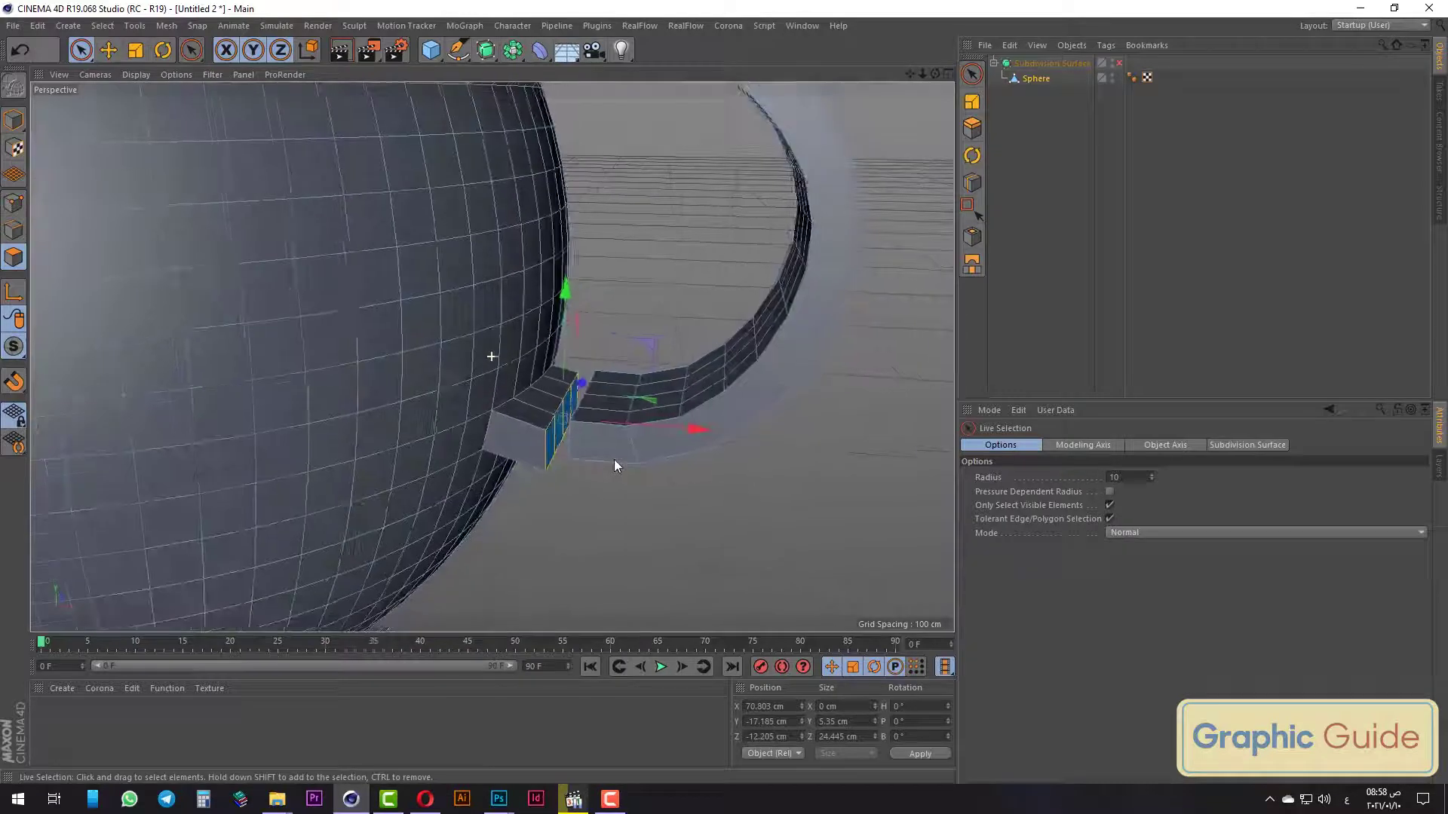
left_click(625, 509)
scroll(659, 509, "up", 3)
mouse_move(659, 509)
left_mouse_down("alt")
mouse_move(737, 413)
mouse_move(658, 359)
left_mouse_up("alt")
scroll(699, 401, "up", 3)
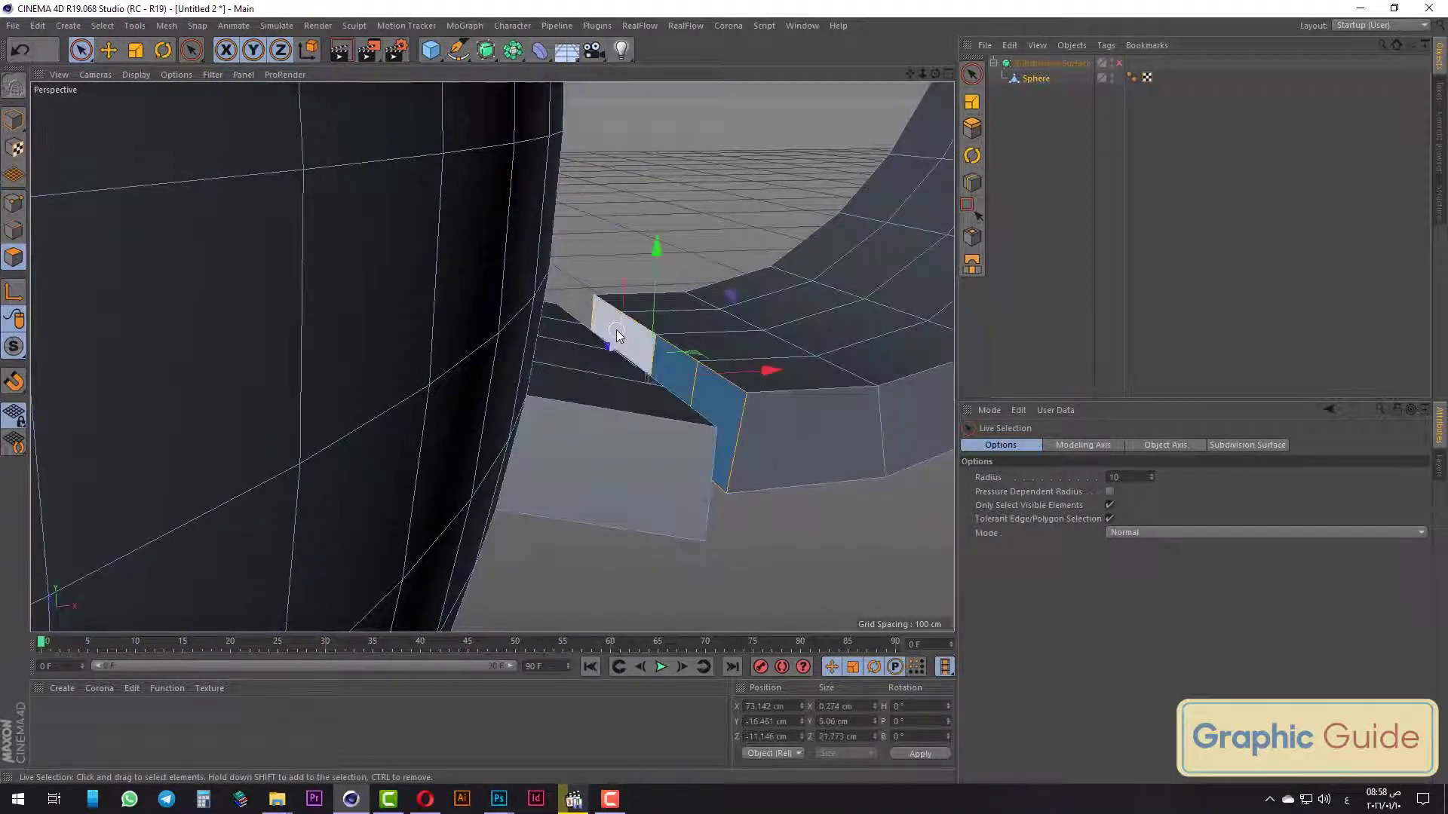
key("Delete")
scroll(723, 558, "up", 3)
scroll(718, 569, "up", 2)
Weld the corner points across the gap between the handle end and the cup stub.
left_click(13, 202)
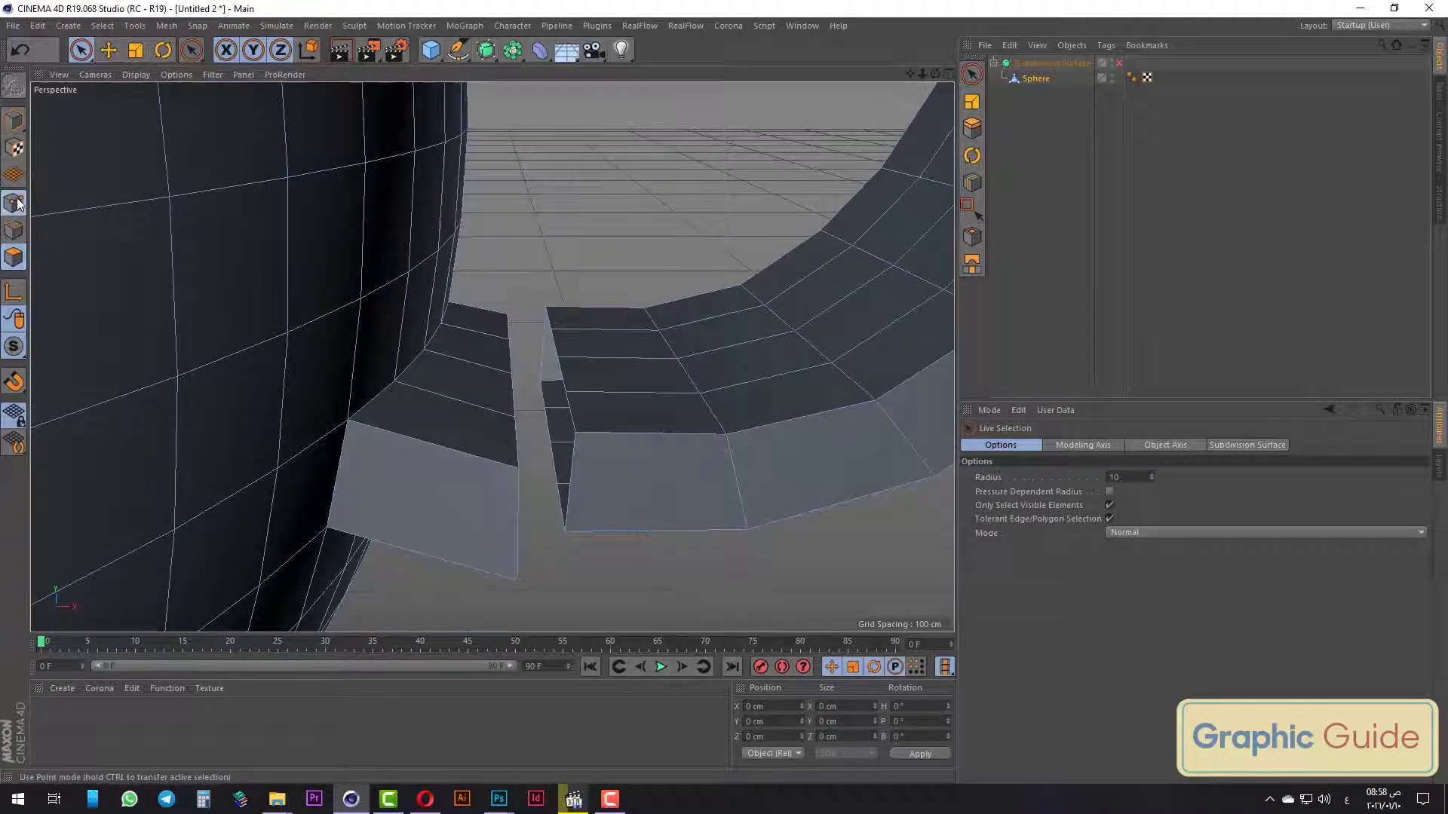
right_click(559, 319)
left_click(592, 611)
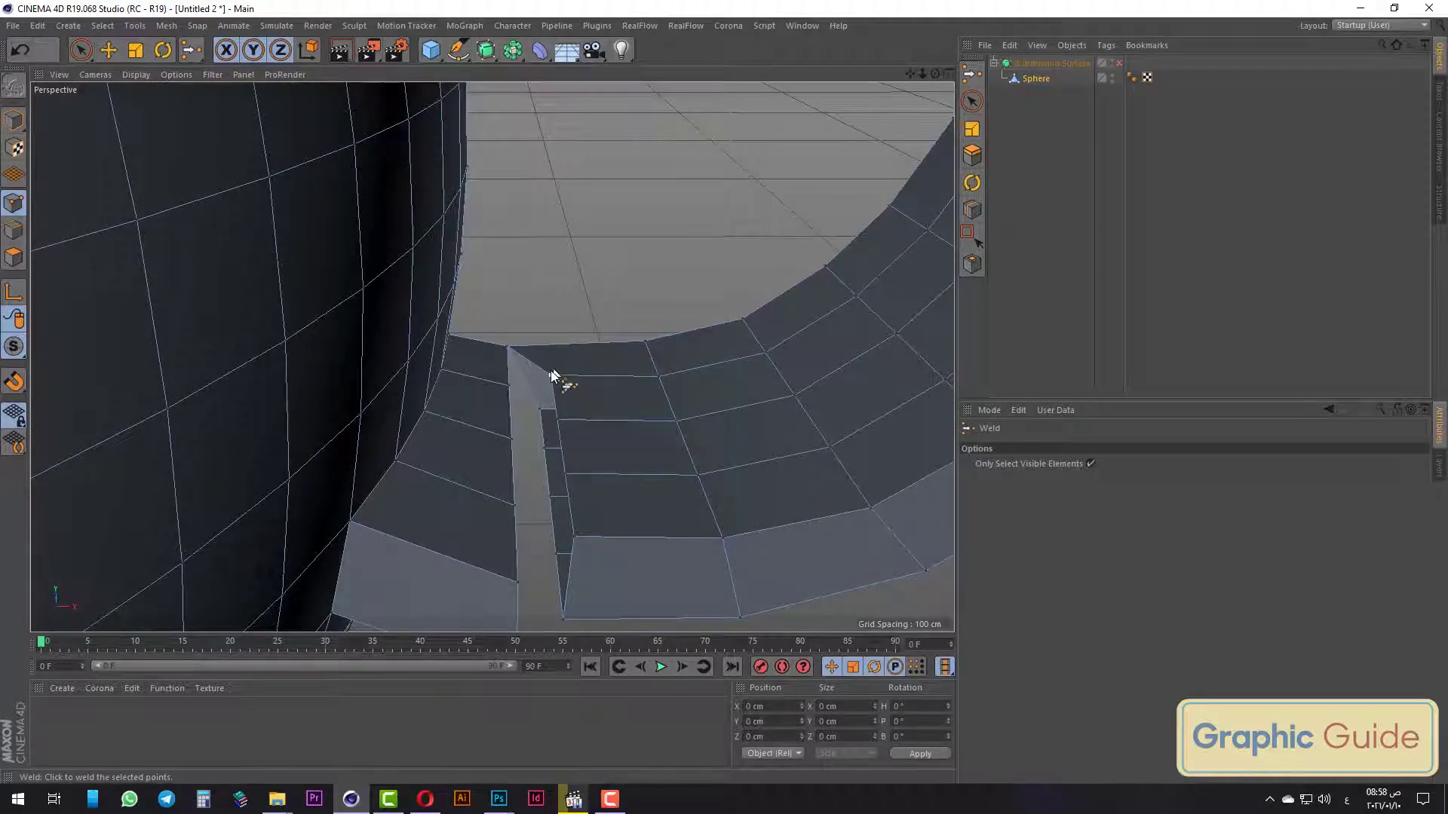
left_click(516, 434)
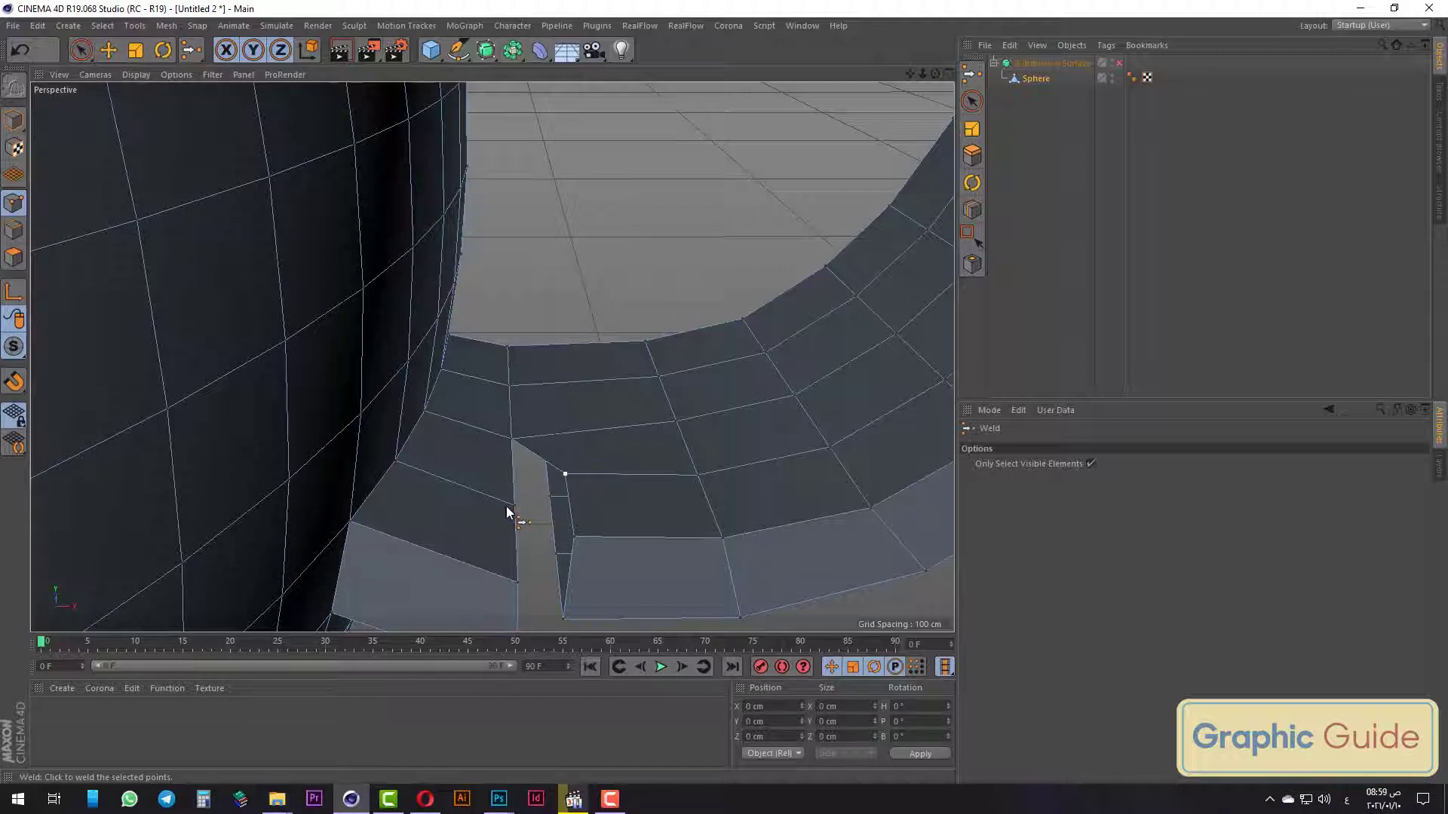
left_click(573, 537)
left_click_drag(589, 540, 573, 520, "alt")
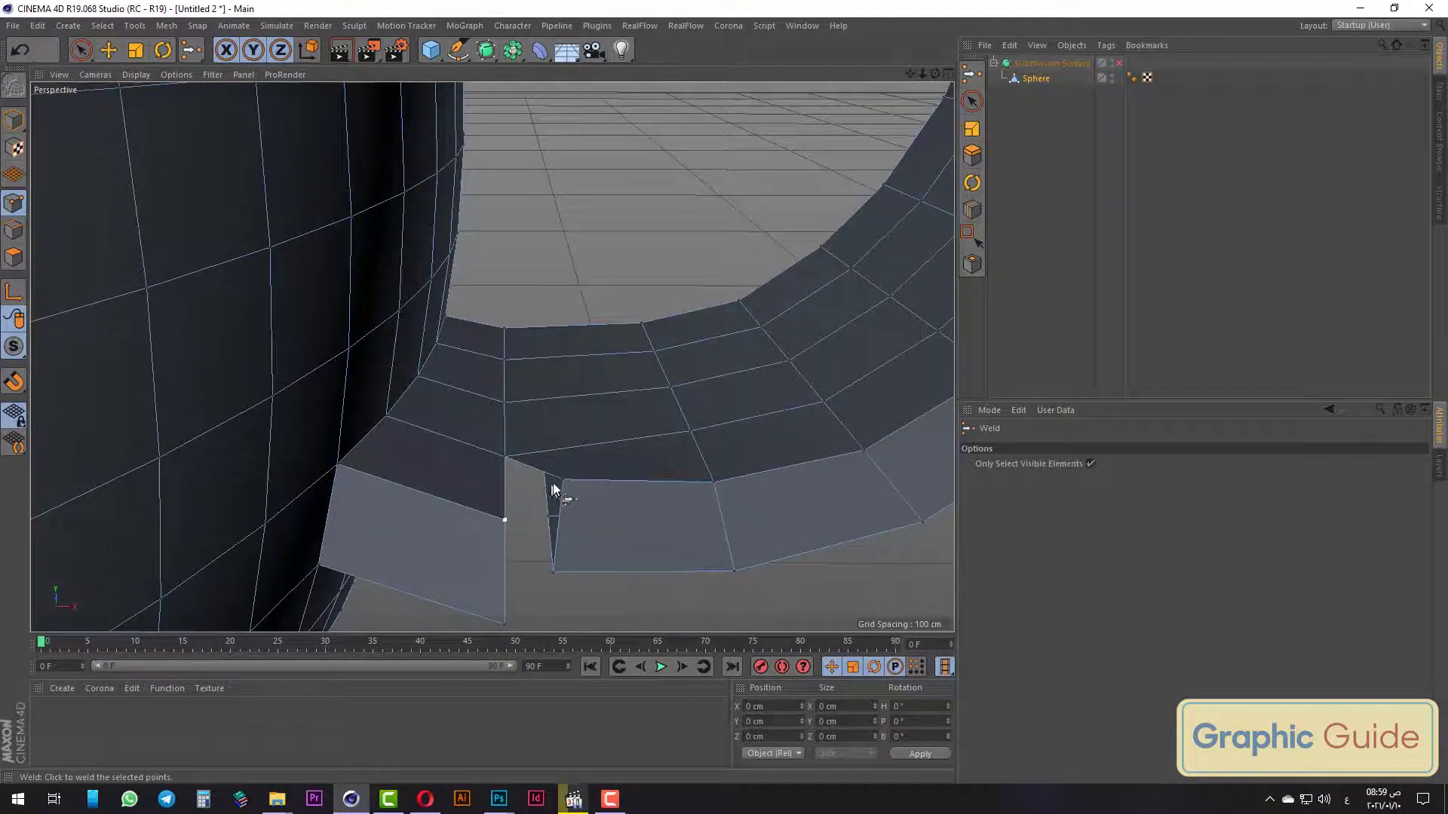
left_click(561, 481)
left_click(554, 571)
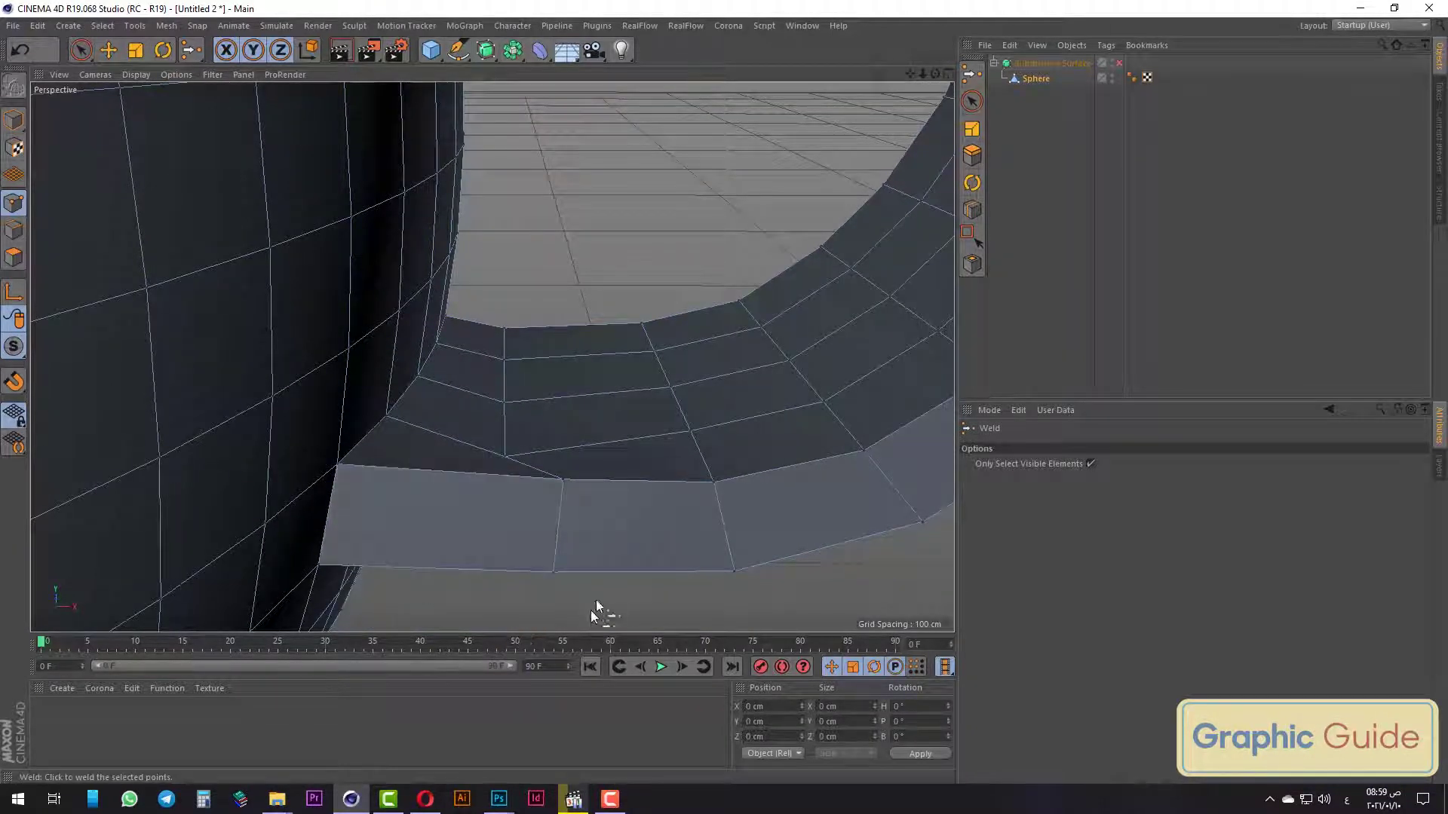
mouse_move(598, 608)
left_mouse_down("alt")
mouse_move(601, 591)
mouse_move(558, 578)
left_mouse_up("alt")
scroll(558, 578, "down", 5)
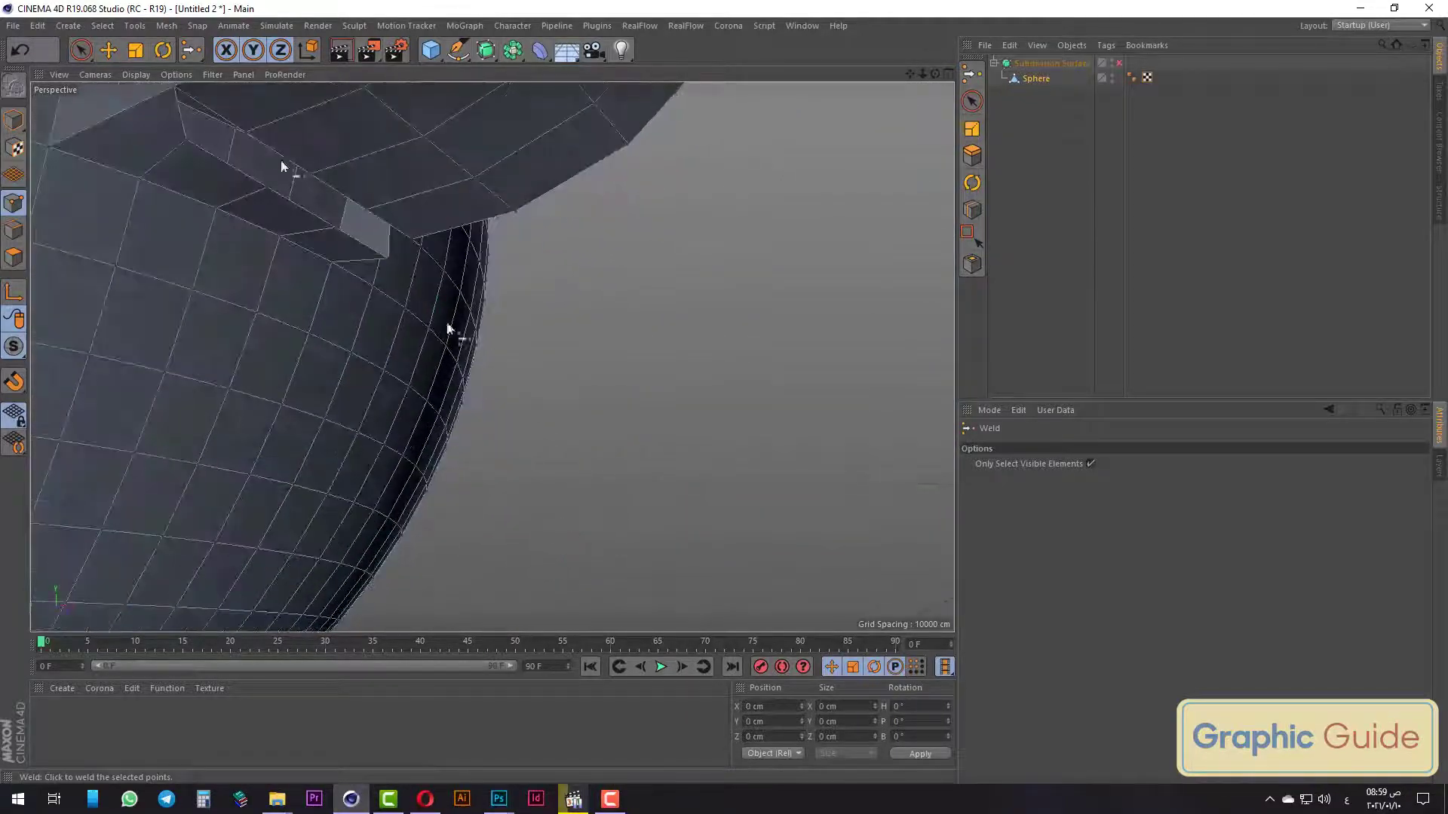
Weld the remaining handle point onto the correct cup vertex, then inspect under the handle.
left_click(237, 131)
key("ctrl+z")
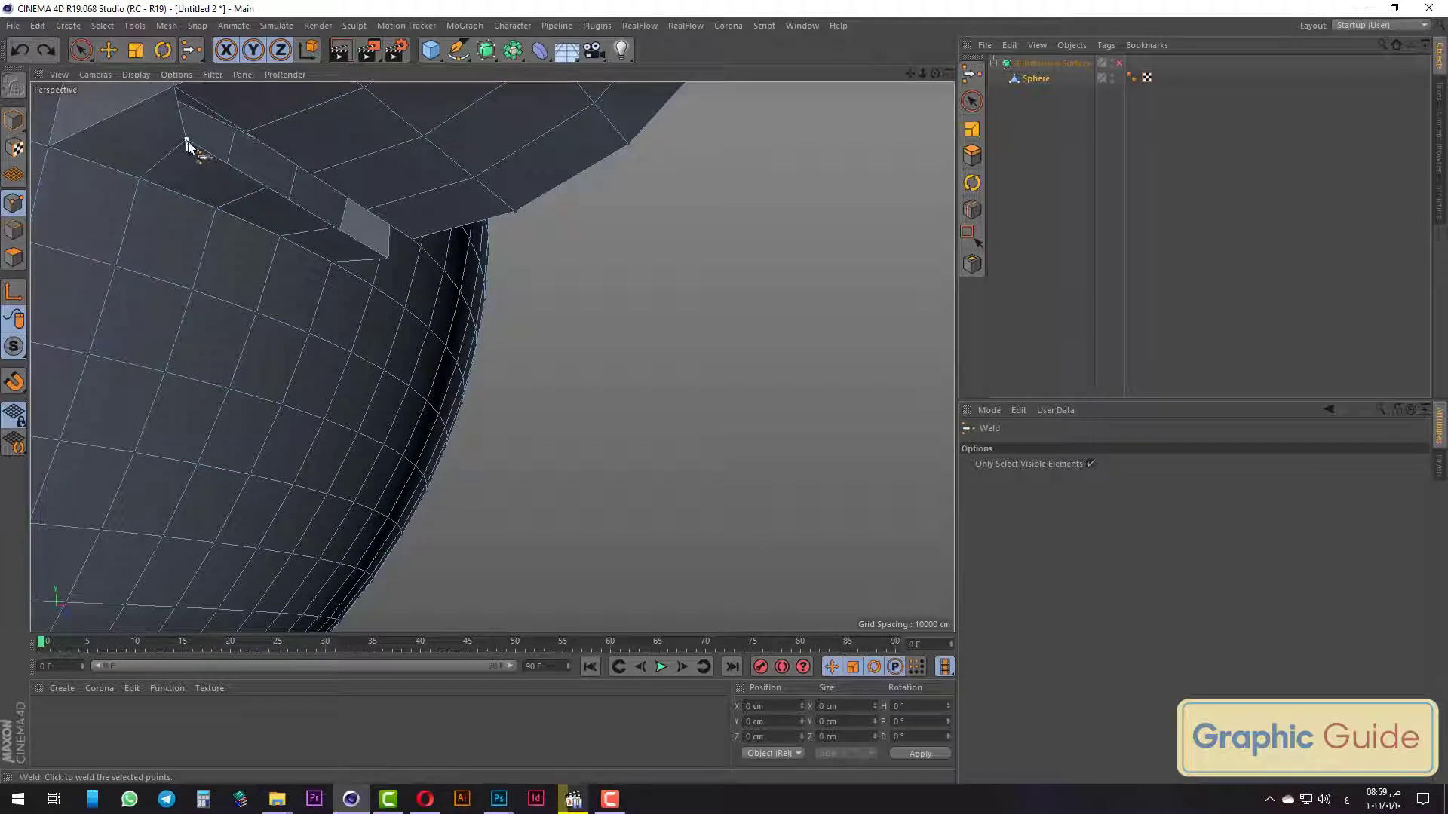
left_click(257, 138)
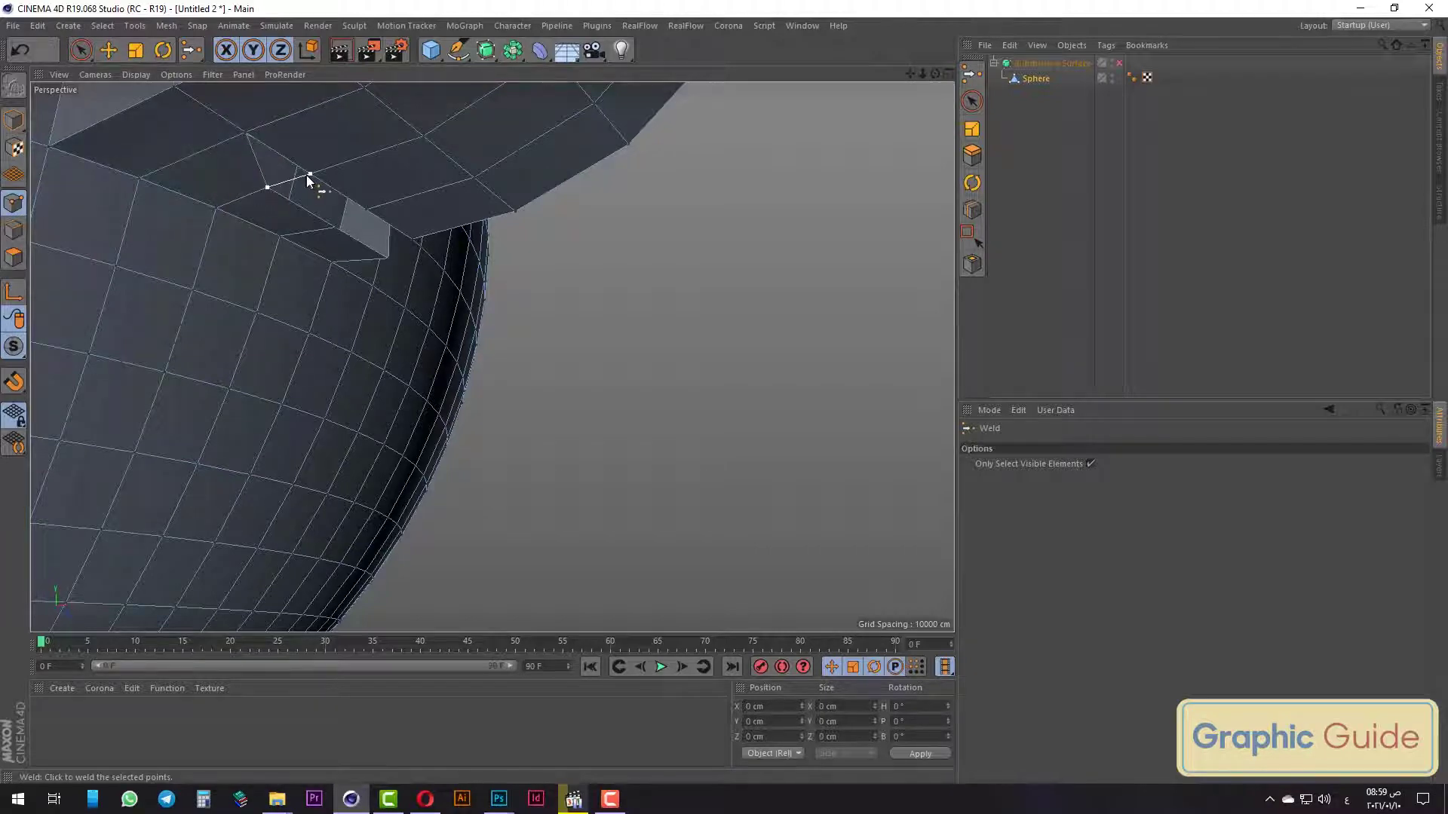
scroll(362, 256, "down", 3)
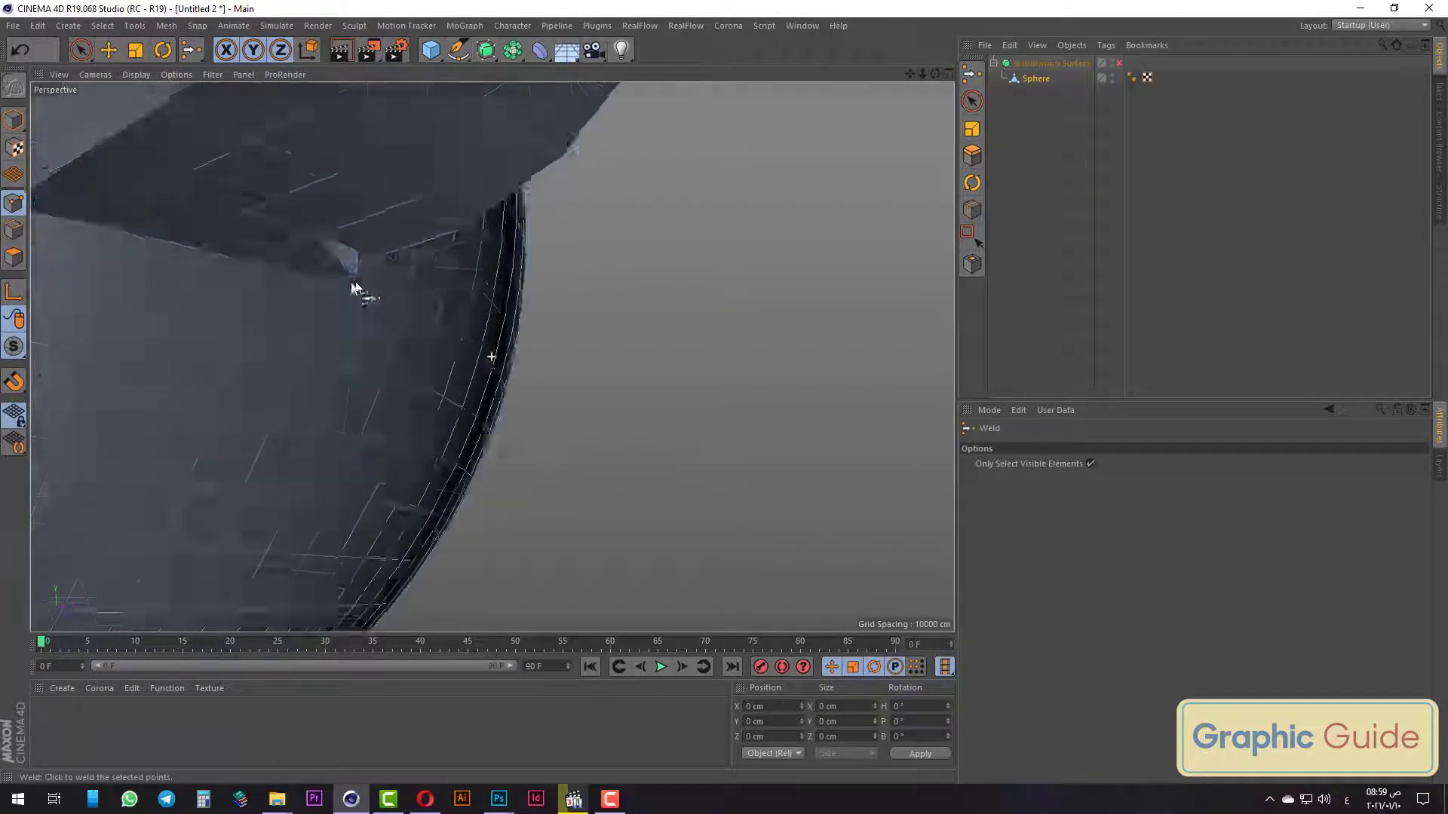
left_click_drag(359, 287, 377, 298, "alt")
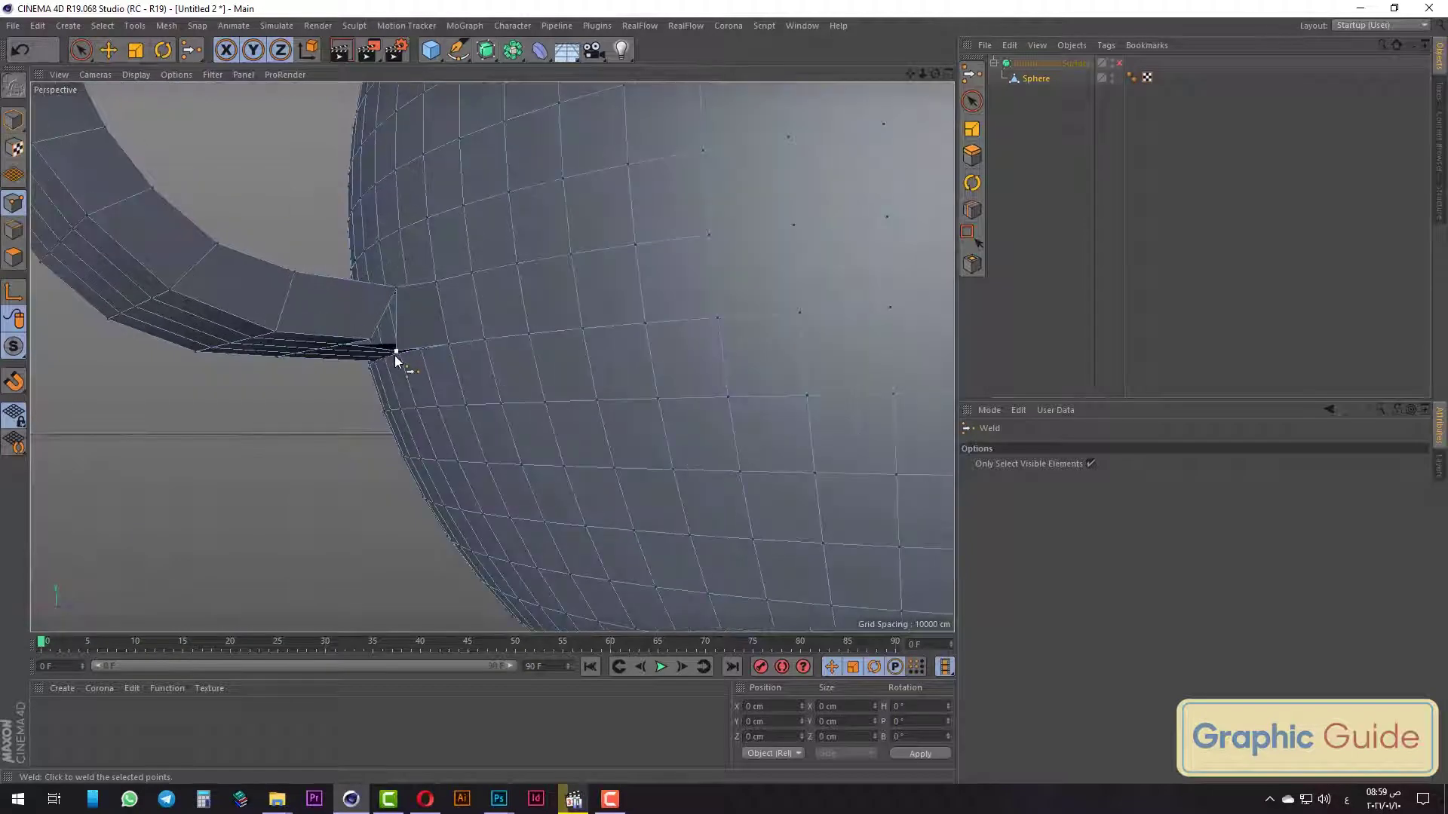
mouse_move(357, 401)
left_mouse_down("alt")
mouse_move(401, 453)
mouse_move(633, 427)
mouse_move(372, 420)
left_mouse_up("alt")
scroll(570, 432, "up", 5)
left_click_drag(571, 432, 418, 455, "alt")
scroll(443, 498, "up", 3)
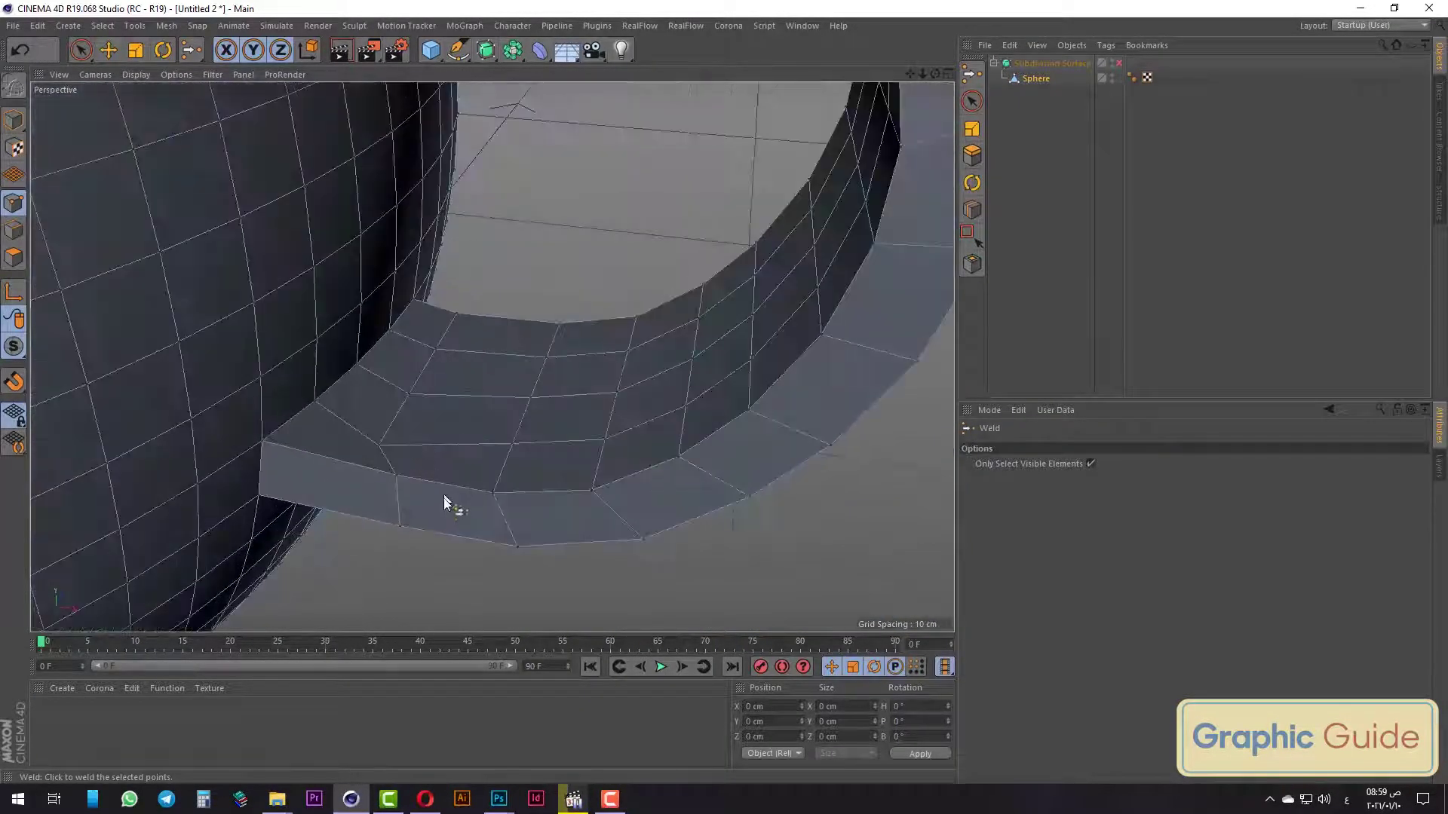
Loop-select the handle's vertical edge loop and scale its X size to 0 to flatten it.
left_click(102, 26)
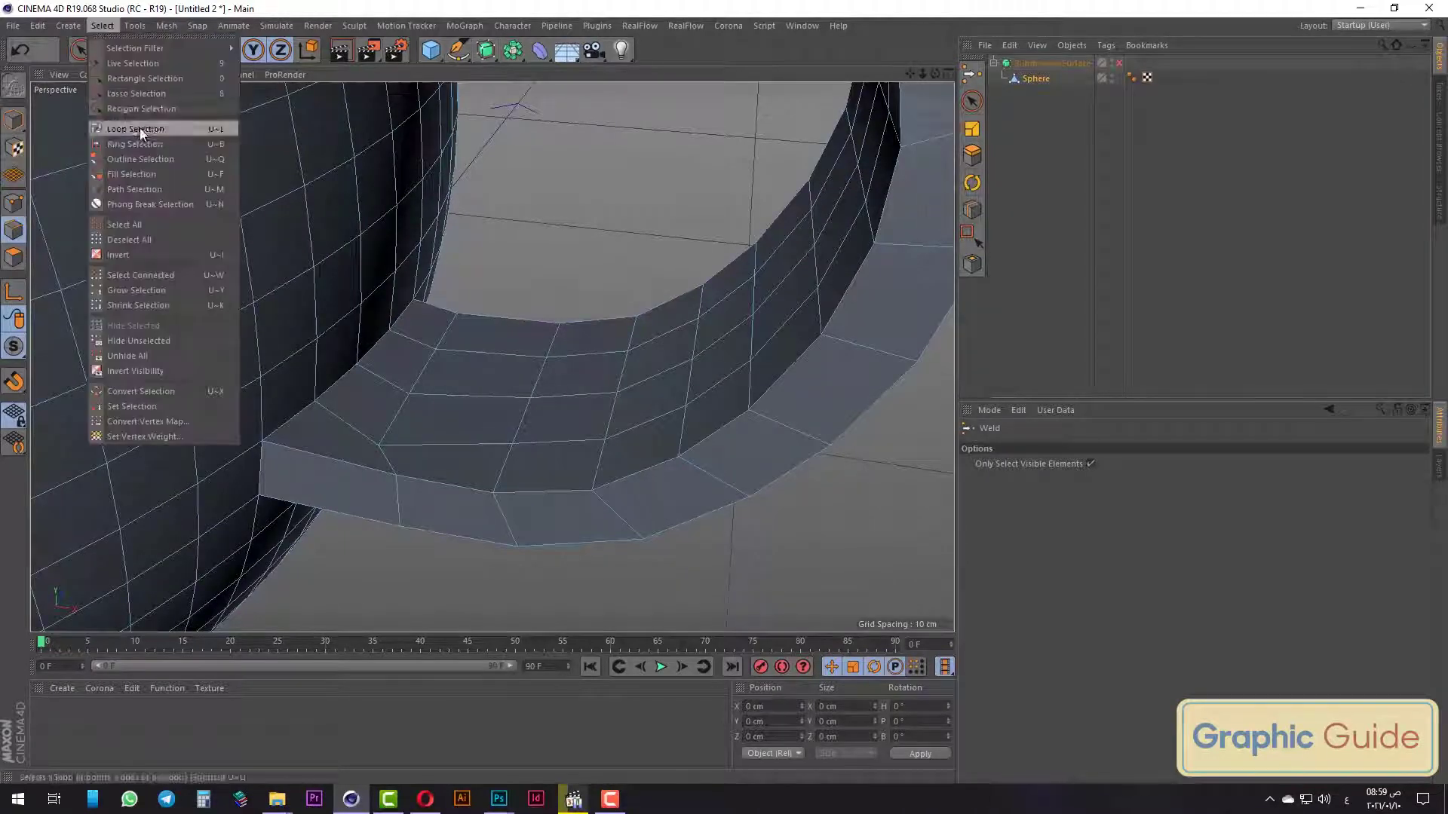
left_click(142, 132)
left_click_drag(351, 541, 410, 508, "alt")
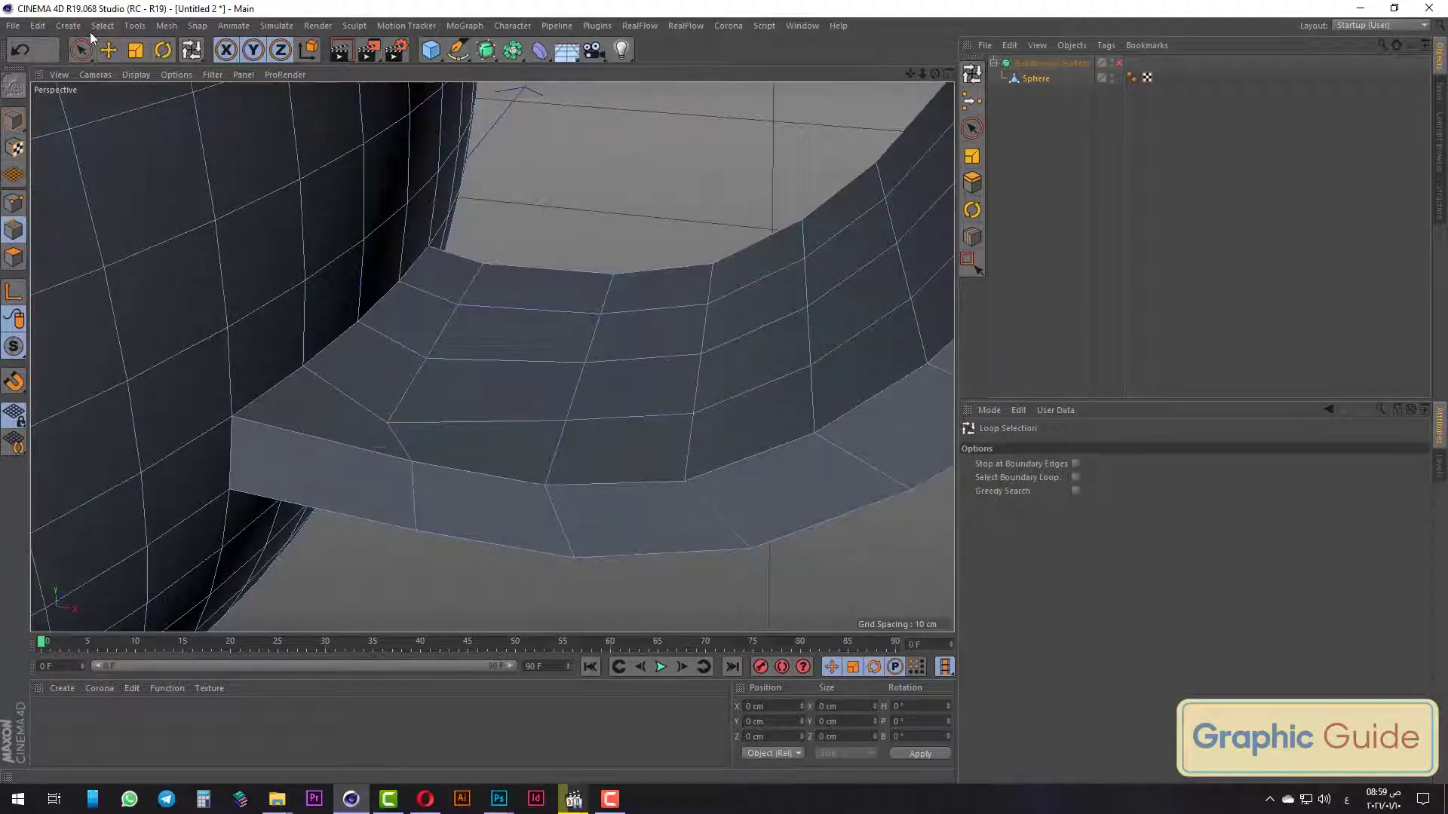
left_click(415, 503)
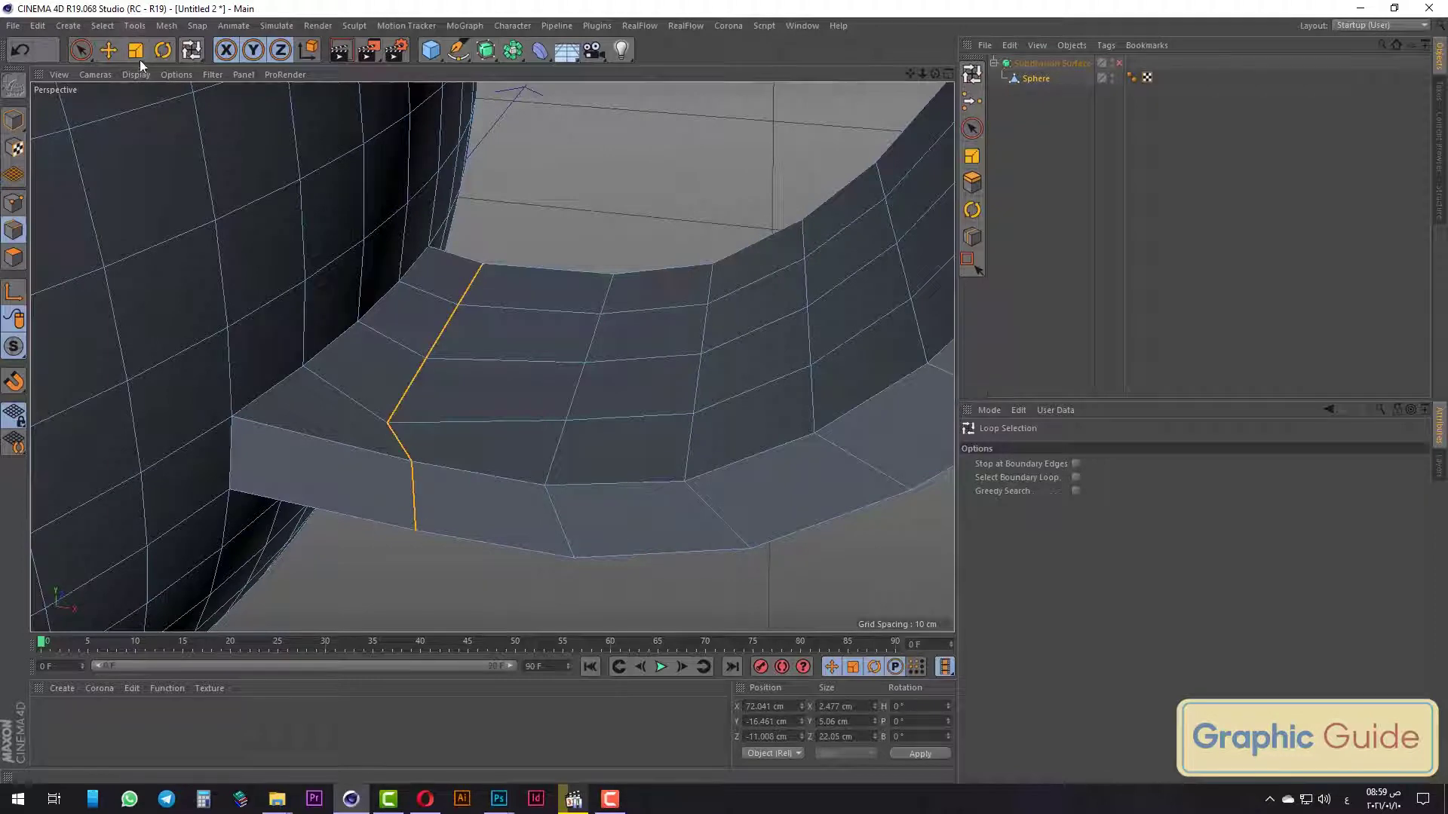
left_click(136, 53)
mouse_move(558, 376)
left_mouse_down()
mouse_move(543, 405)
mouse_move(520, 407)
left_mouse_up()
type("0")
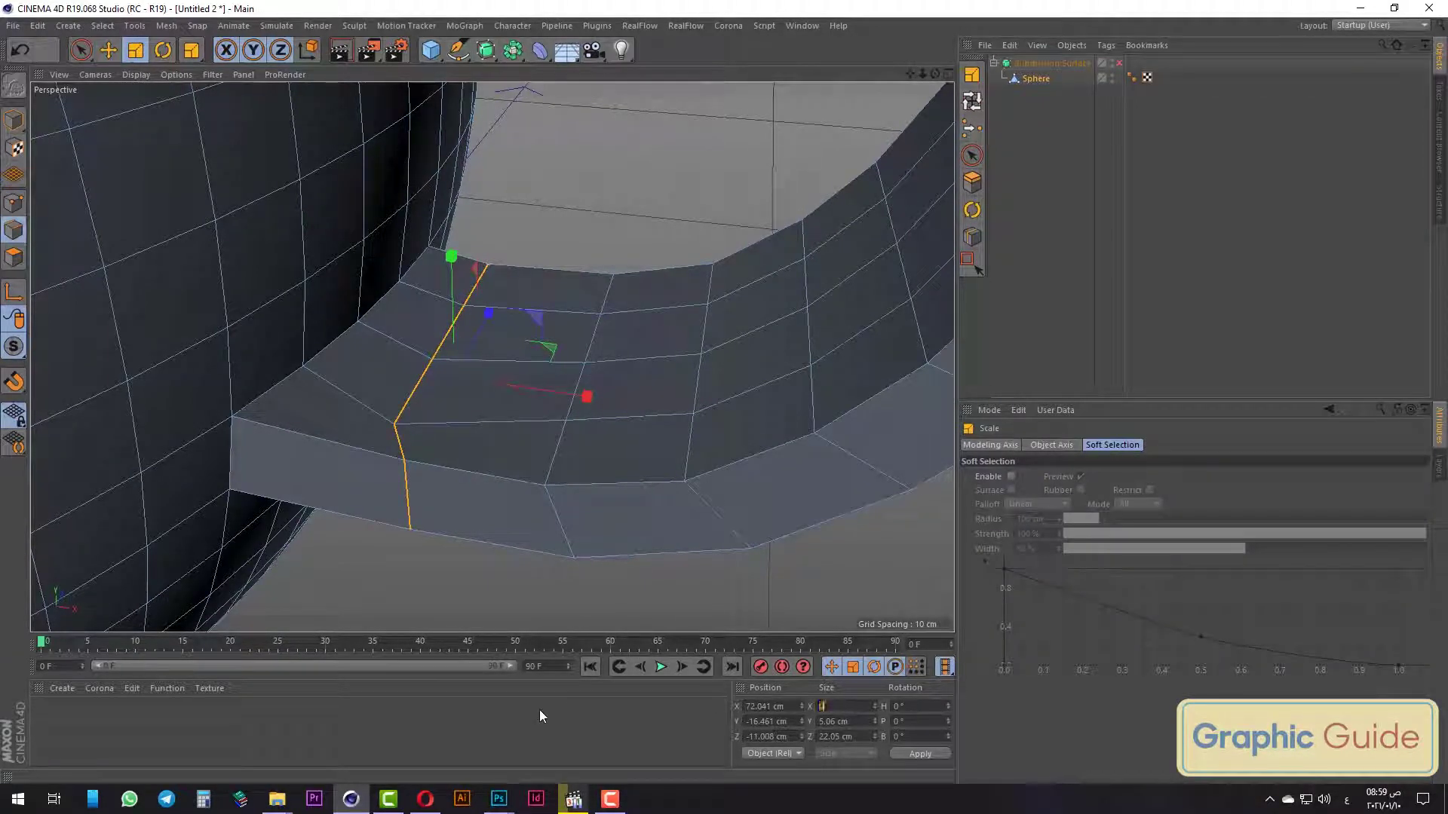
key("Return")
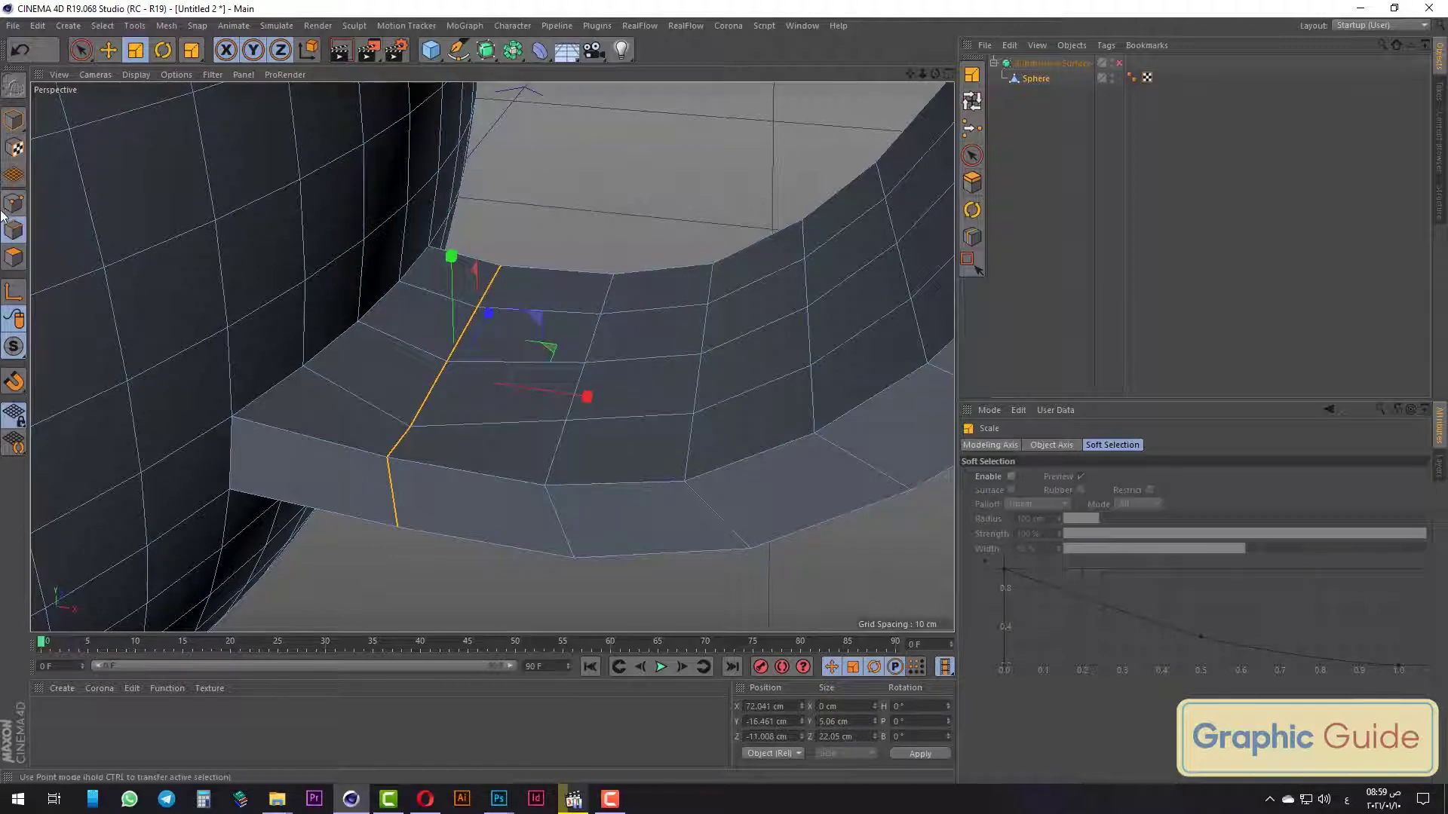
Test-move a box-selected handle point along Z, then undo the move.
left_click(14, 204)
left_click_drag(558, 427, 450, 432, "alt")
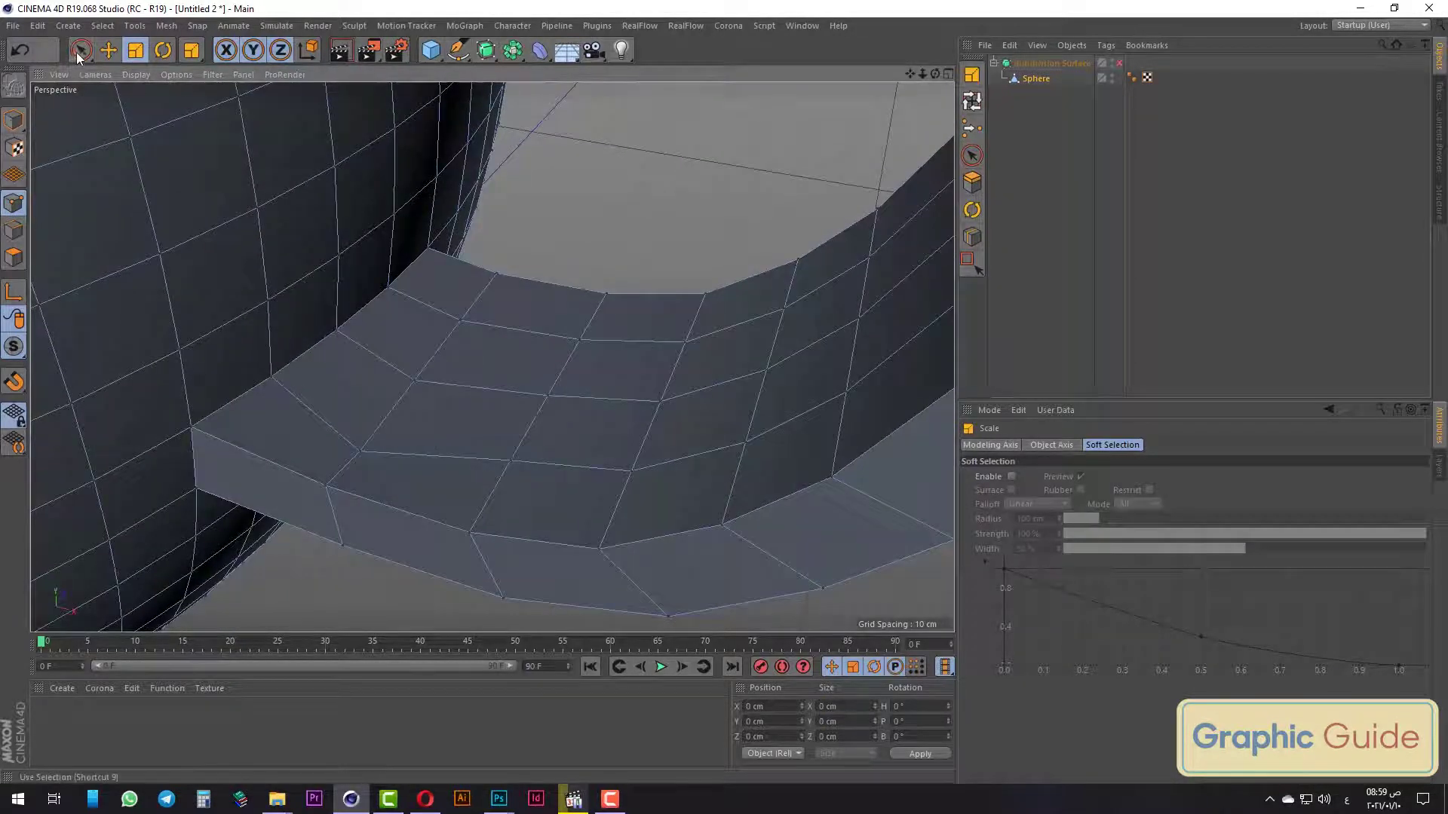
left_click_drag(76, 52, 125, 98)
left_click_drag(324, 411, 414, 425)
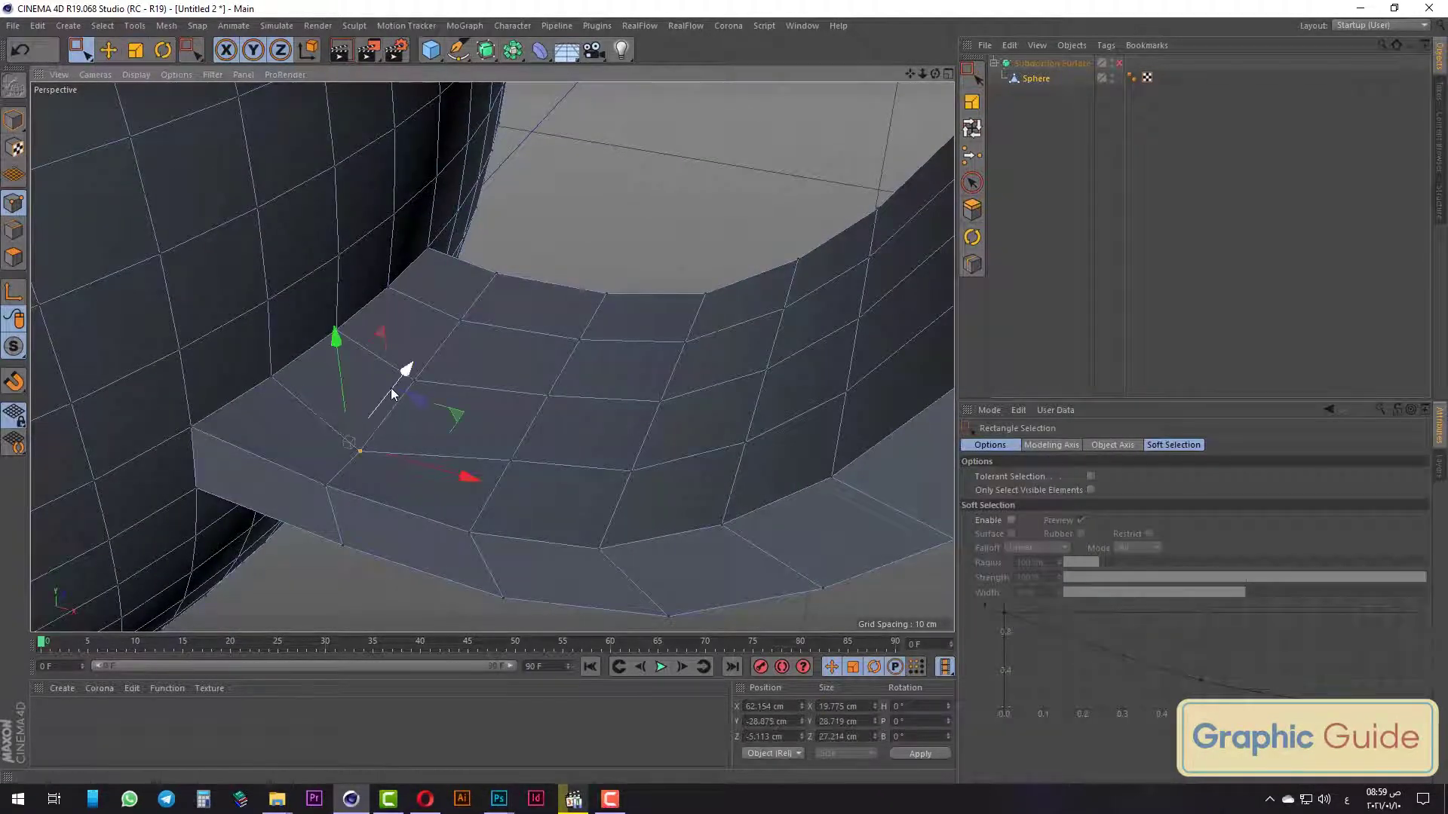
left_click_drag(404, 375, 402, 375)
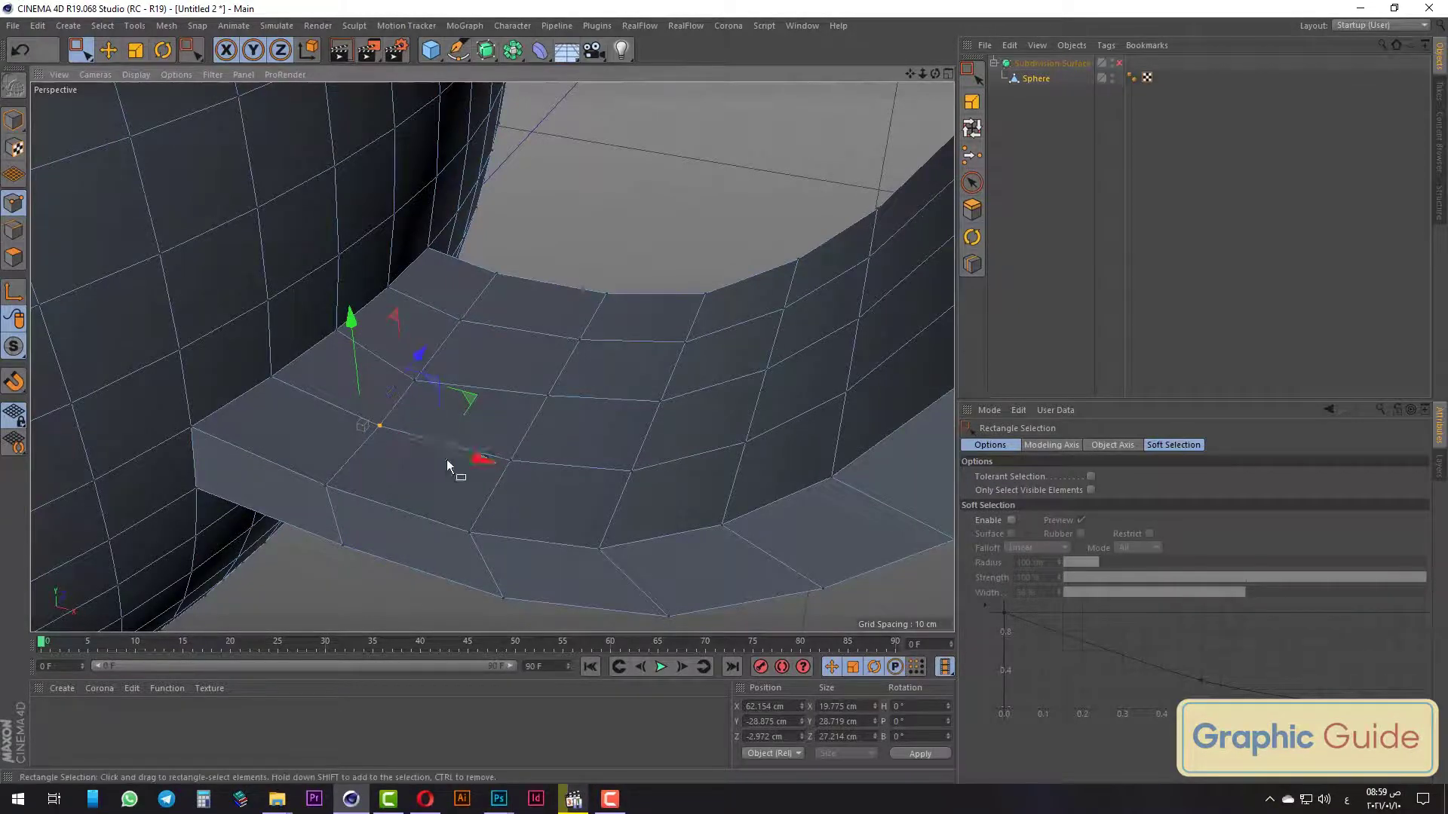
left_click_drag(447, 459, 430, 302, "alt")
key("ctrl+z")
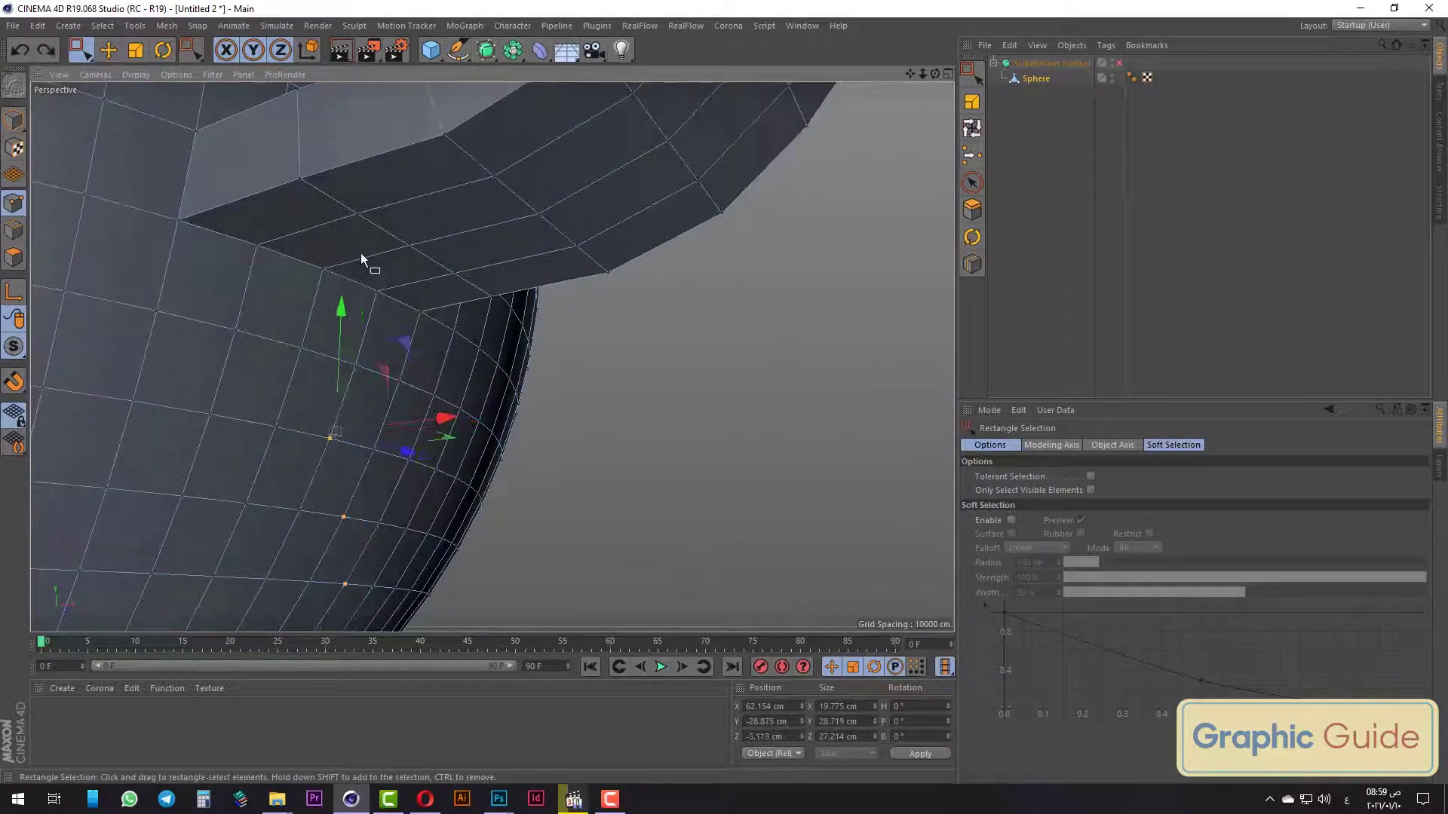
scroll(361, 251, "up", 5)
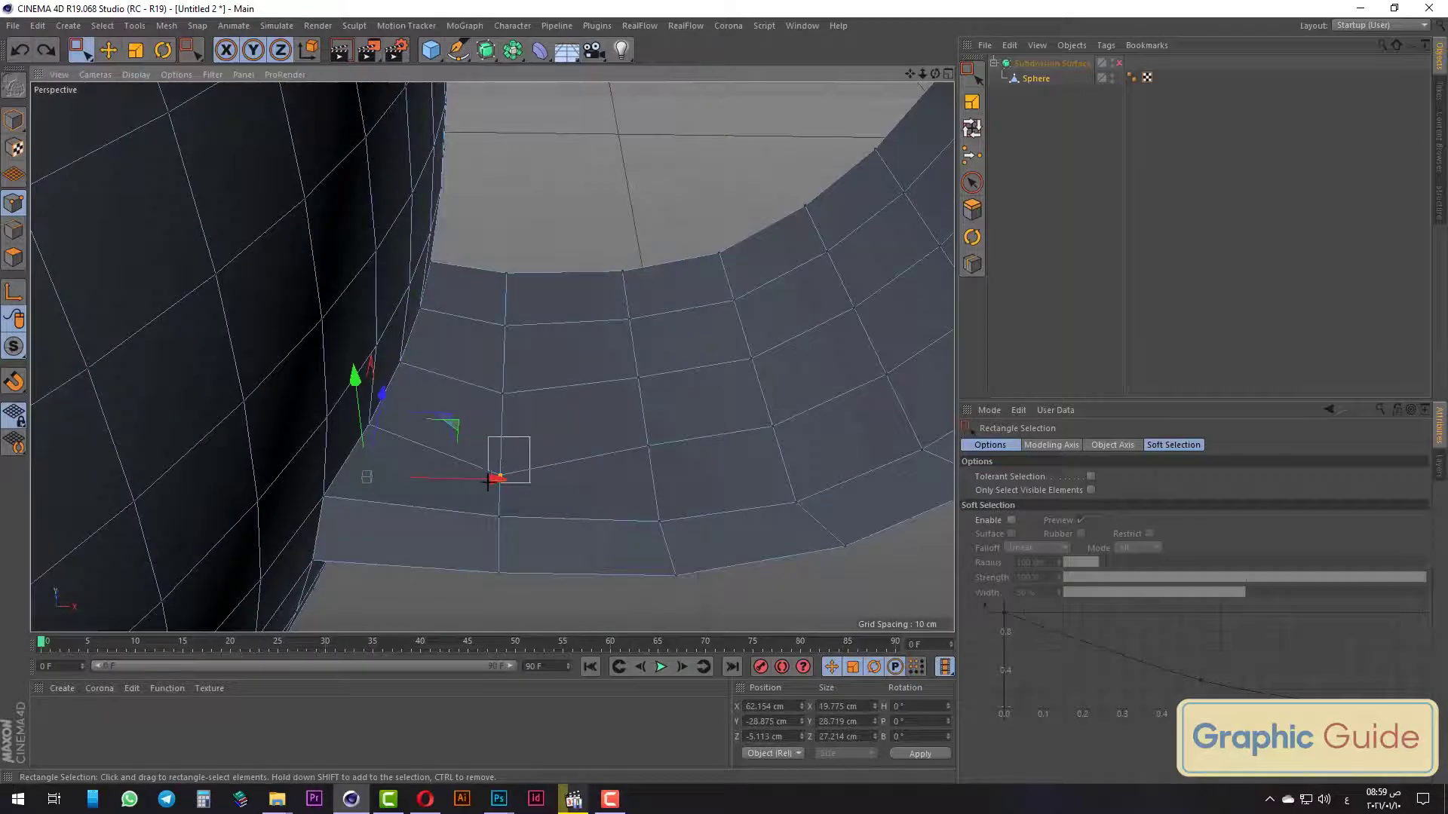
mouse_move(488, 480)
left_mouse_down("alt")
mouse_move(378, 184)
mouse_move(417, 388)
mouse_move(468, 400)
left_mouse_up("alt")
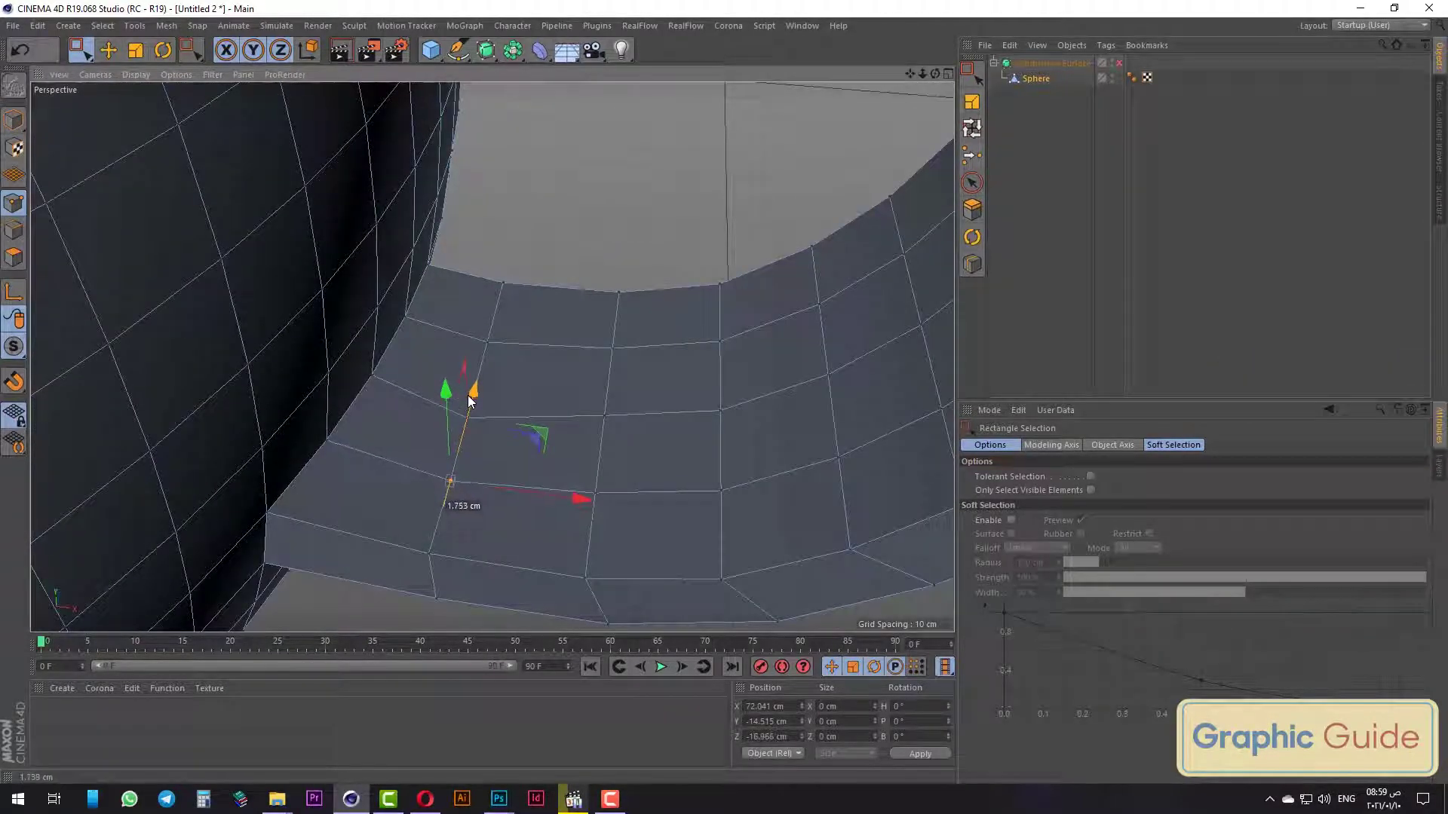
scroll(502, 360, "down", 3)
scroll(740, 431, "down", 3)
Enable the cup's Subdivision Surface and check the smoothed cup in a render preview and the front view.
scroll(745, 437, "down", 5)
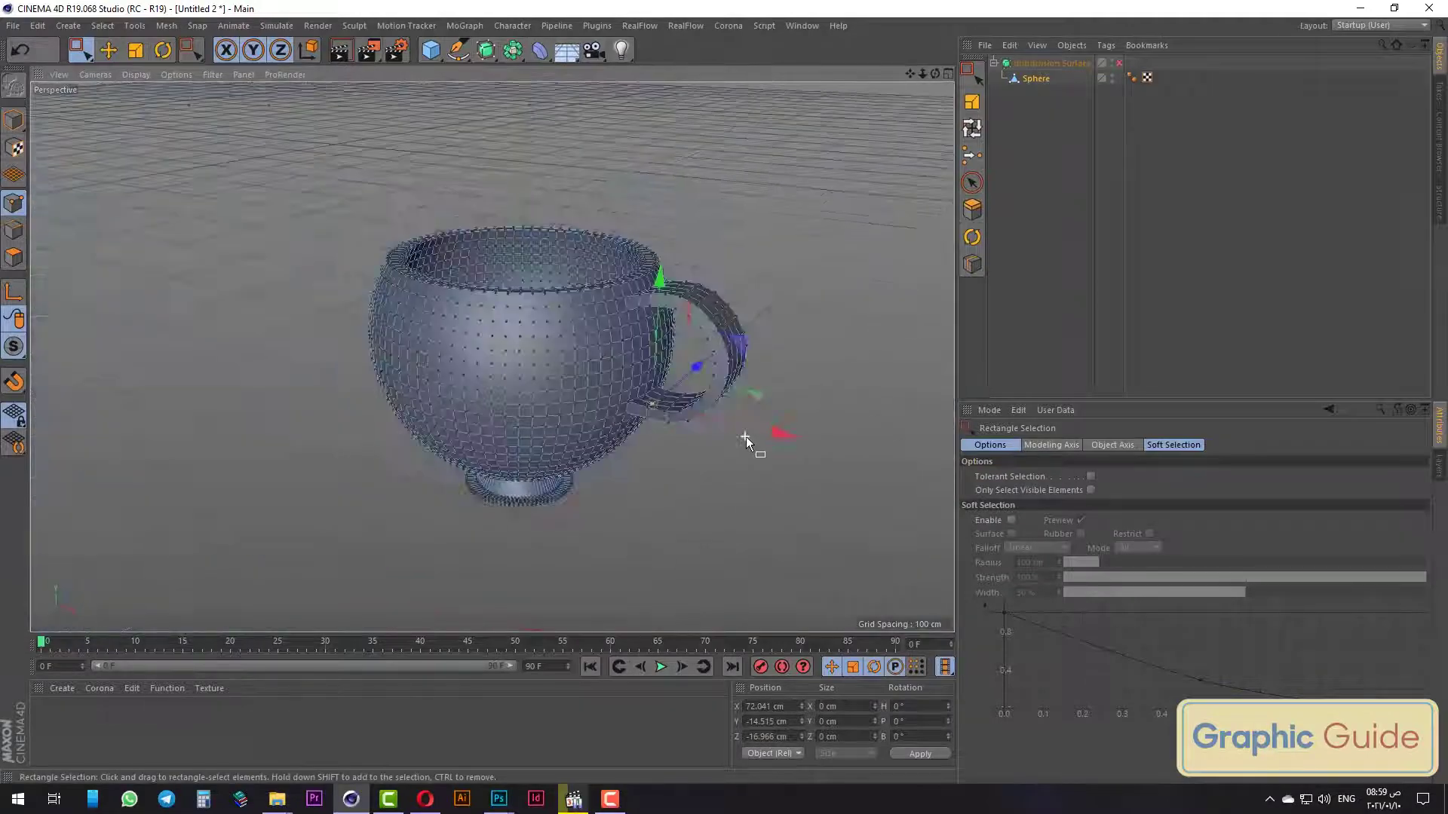
left_click(1118, 63)
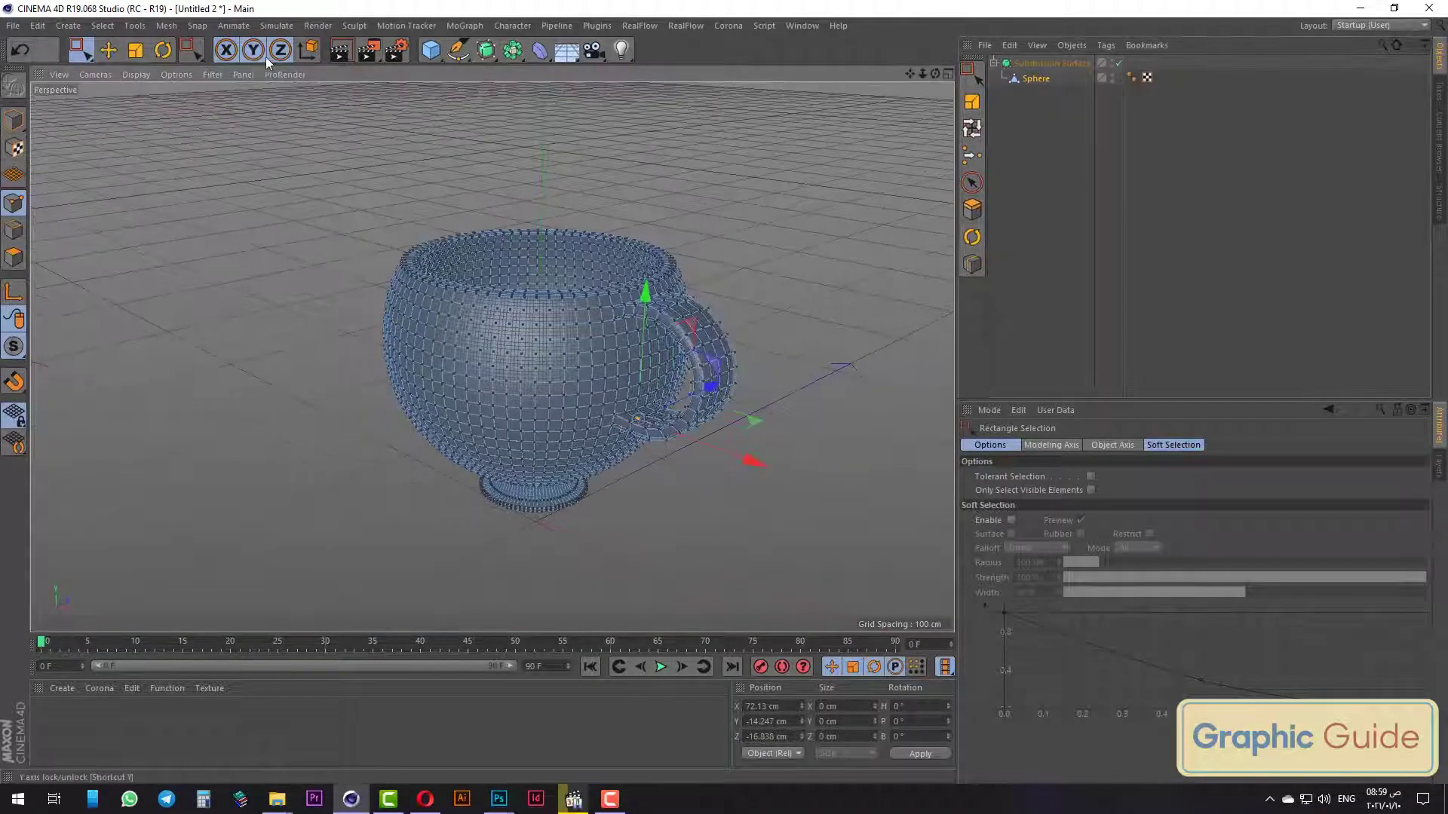
left_click(342, 57)
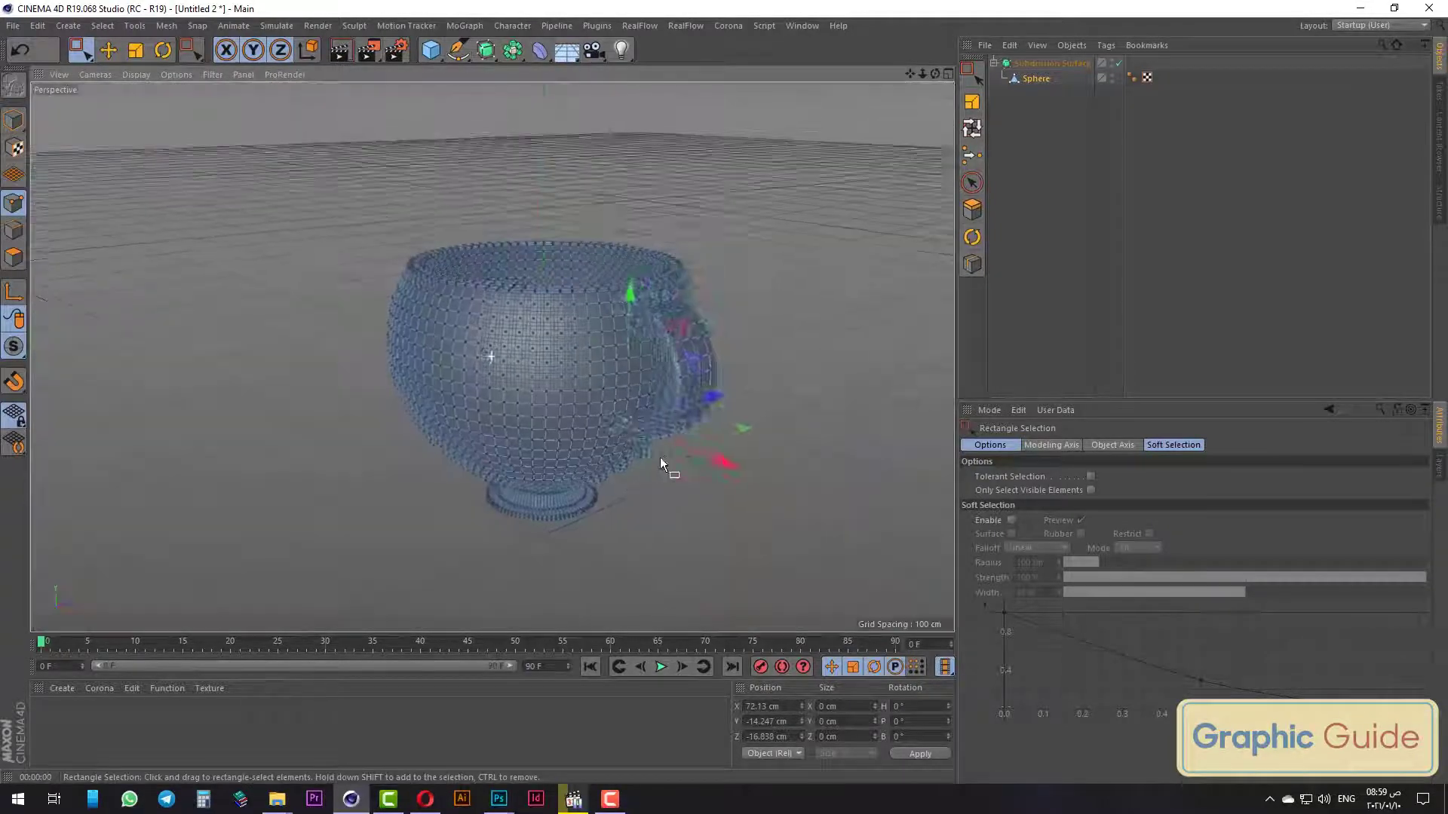
left_click_drag(659, 457, 733, 451, "alt")
key("F4")
scroll(742, 422, "down", 2)
scroll(742, 421, "down", 2)
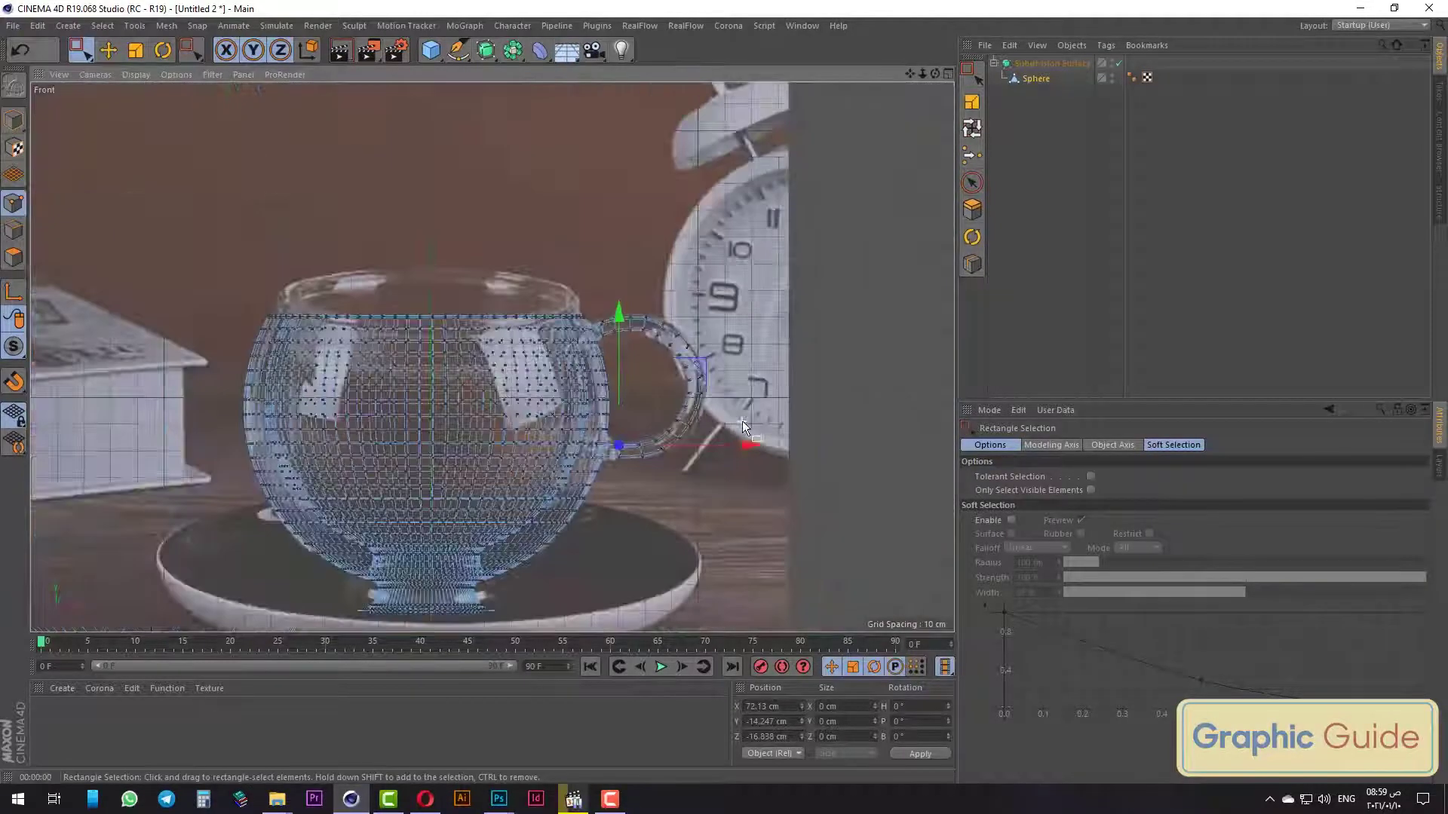
left_click_drag(81, 50, 136, 59)
key("F1")
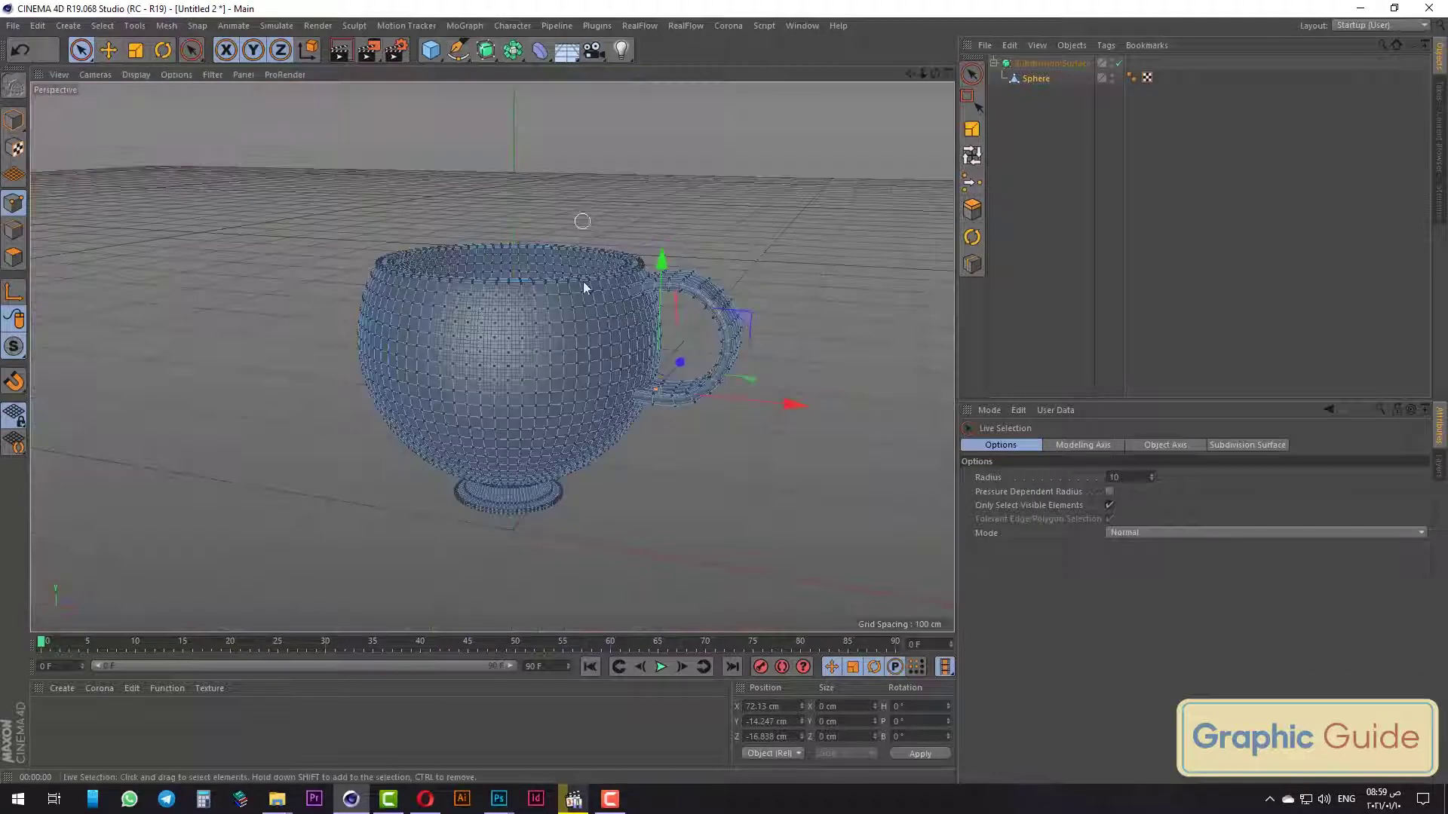
scroll(501, 294, "up", 2)
scroll(500, 293, "up", 2)
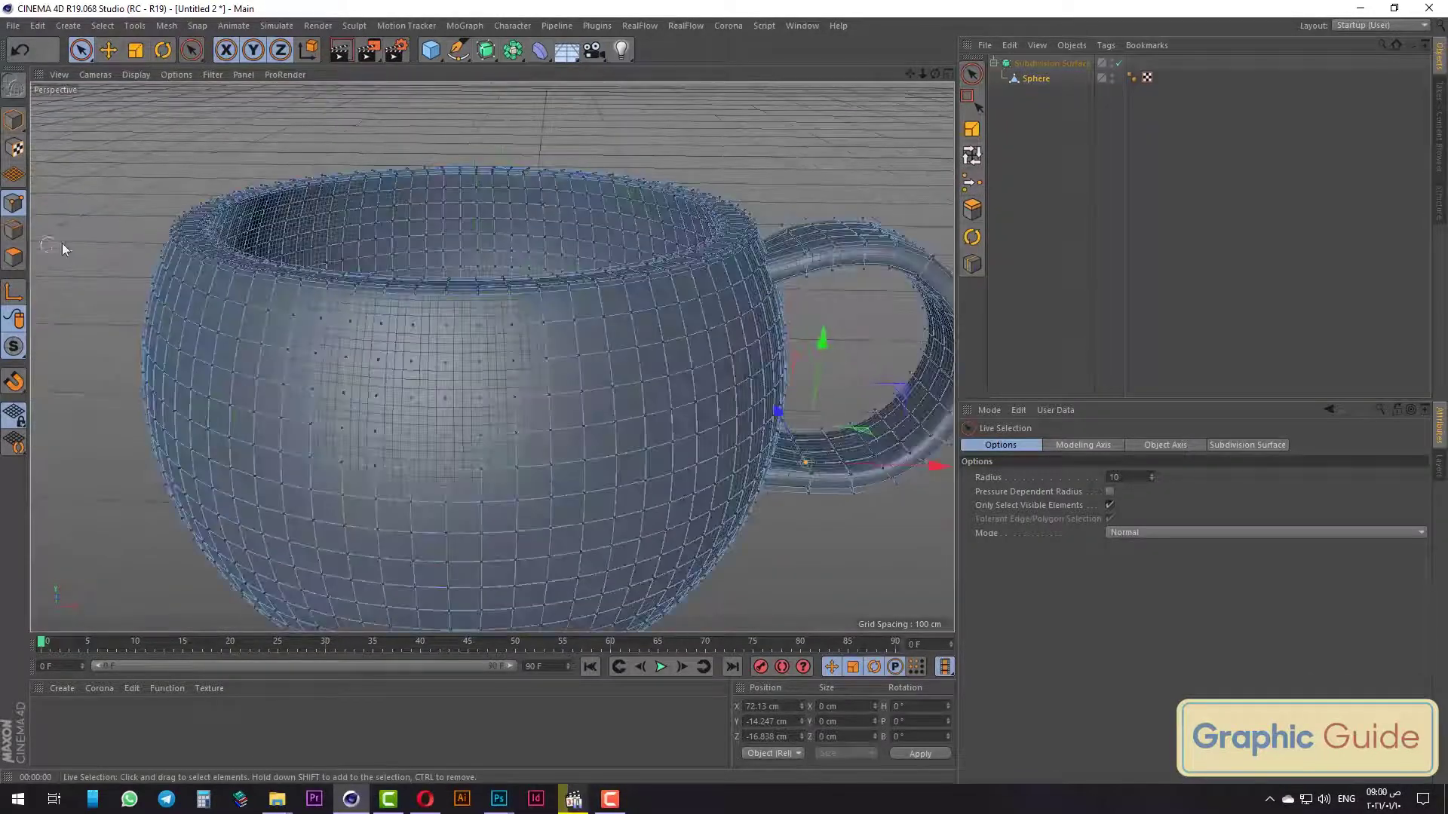
Loop-select the polygon ring around the cup's rim and extrude it by -1.3 cm.
left_click(13, 257)
left_click(111, 24)
left_click(148, 128)
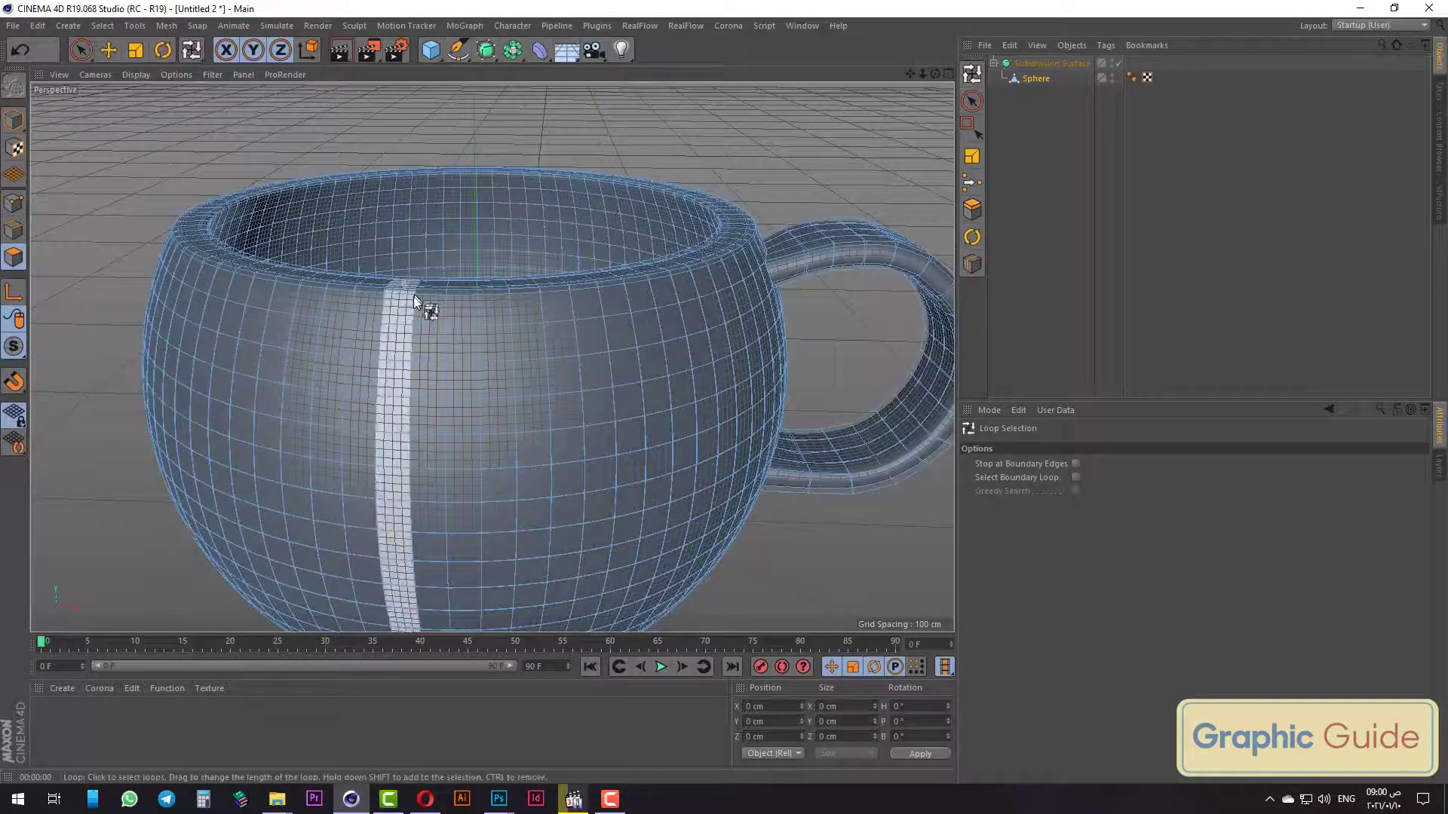
left_click(409, 306)
right_click(827, 150)
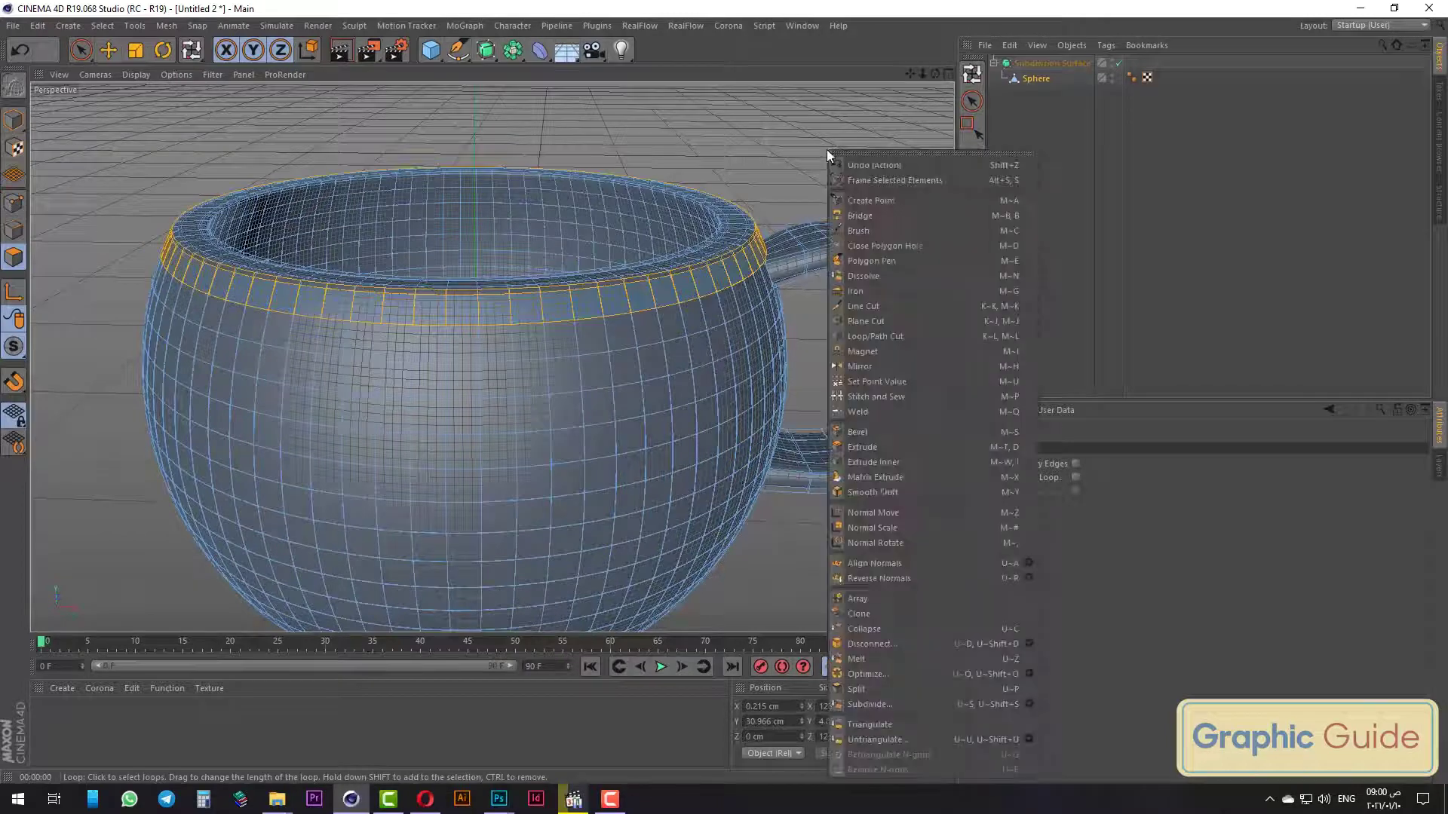
left_click(856, 445)
left_click_drag(839, 531, 822, 532)
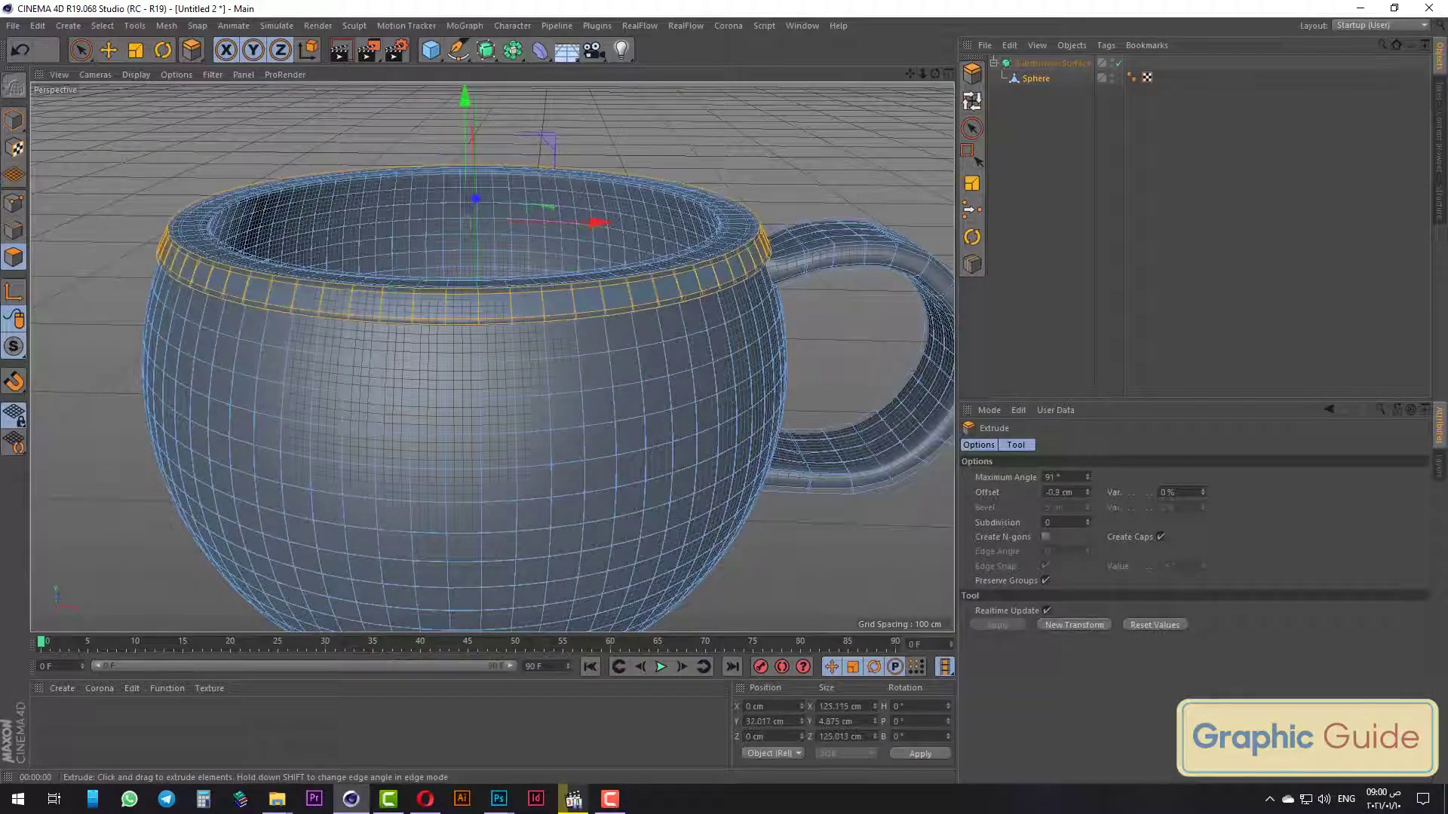
Render a preview of the lipped cup and compare it against the front-view reference photo.
left_click(14, 120)
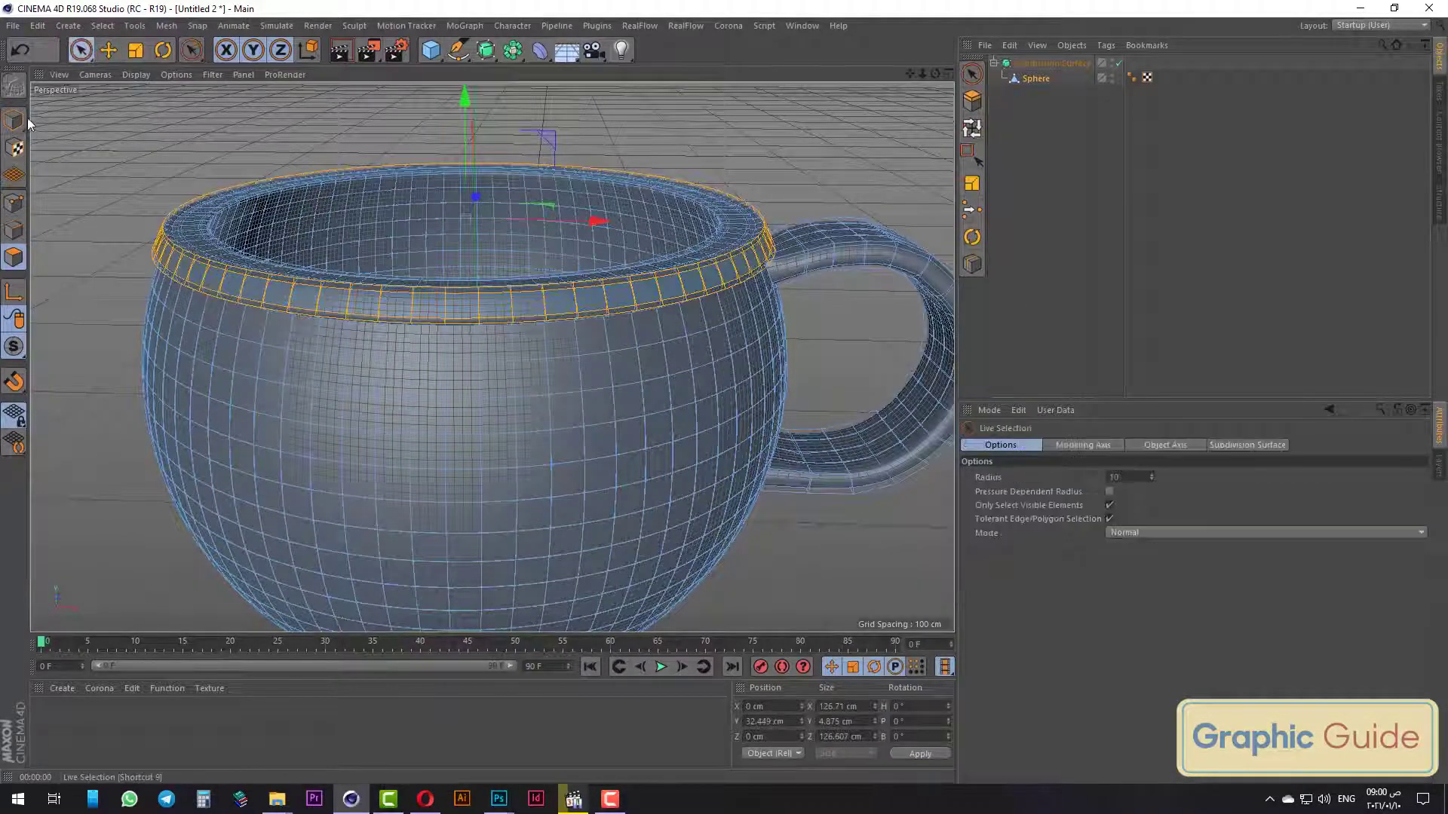
scroll(130, 164, "down", 5)
left_click_drag(400, 291, 422, 286, "alt")
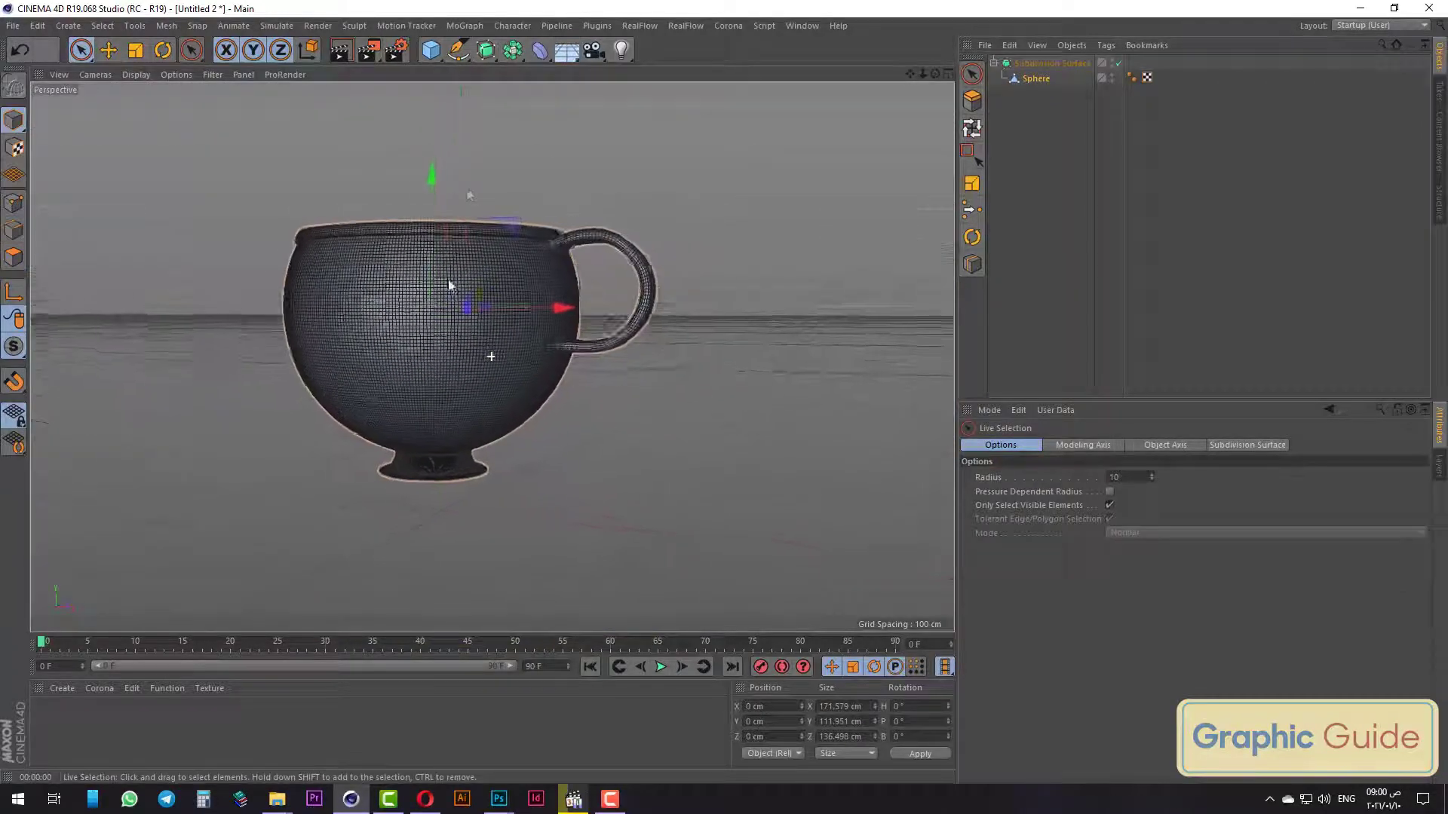
left_click(340, 50)
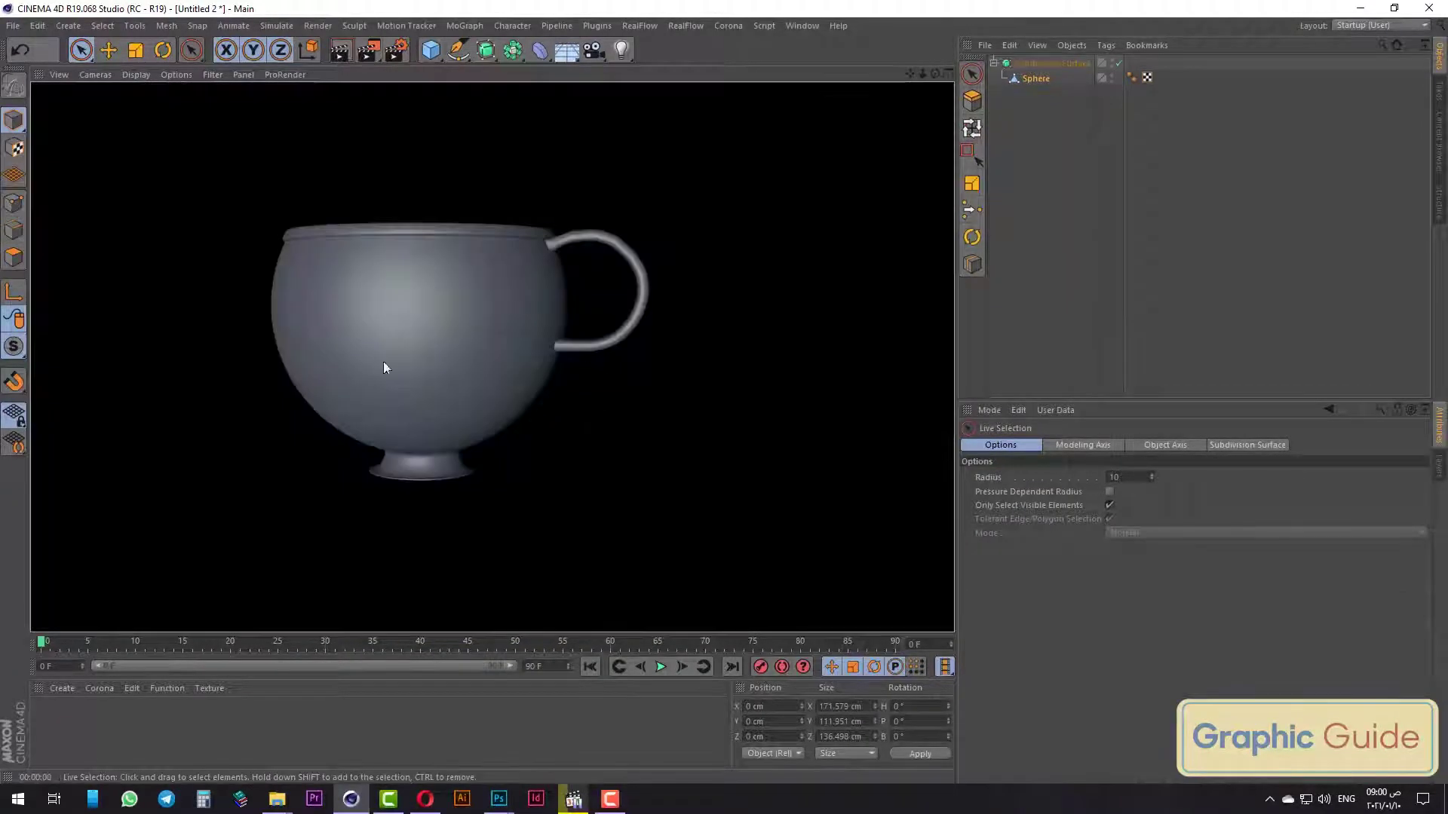
left_click_drag(708, 351, 707, 353, "alt")
key("F4")
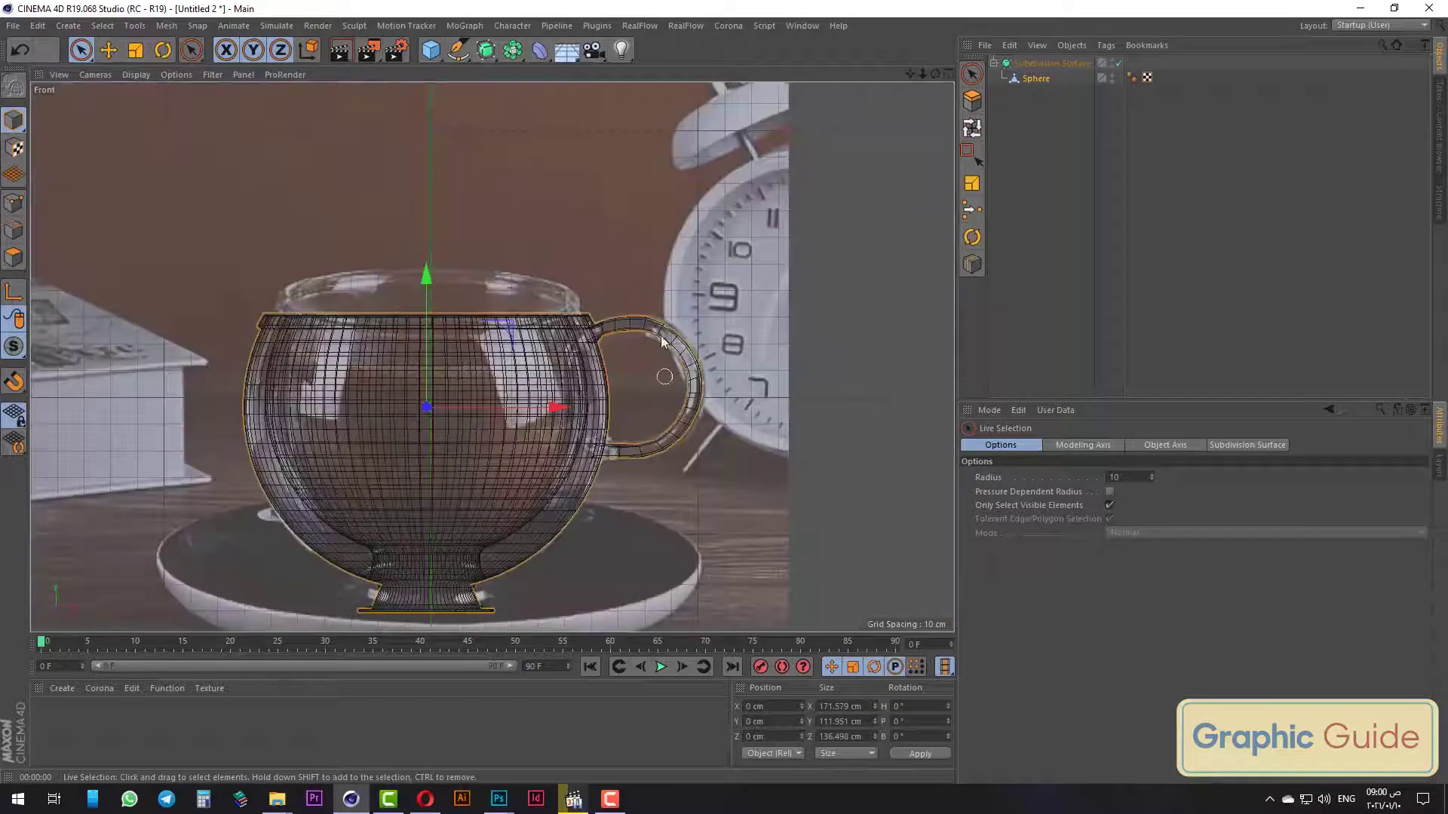
scroll(570, 484, "up", 3)
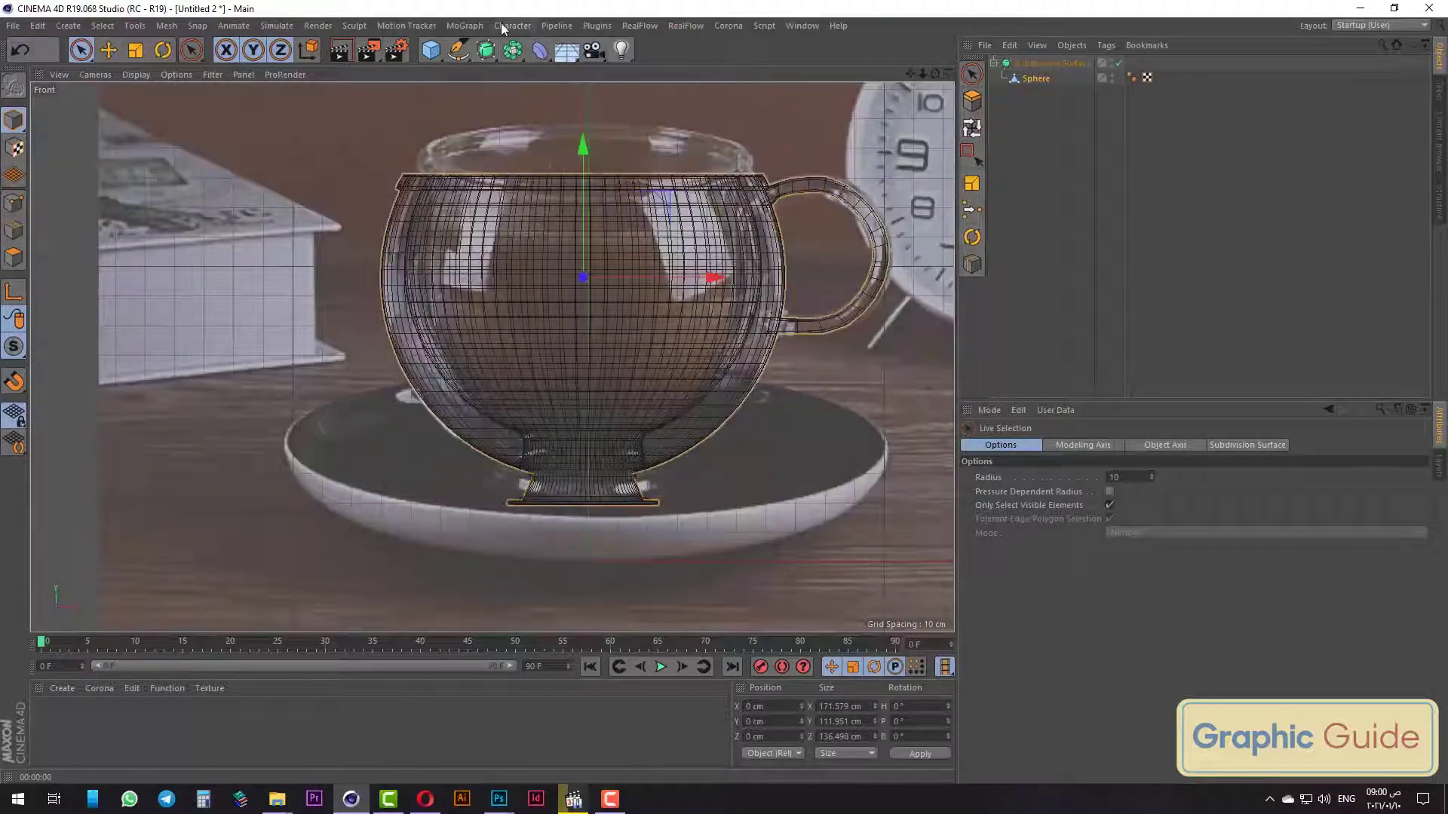
left_click(426, 59)
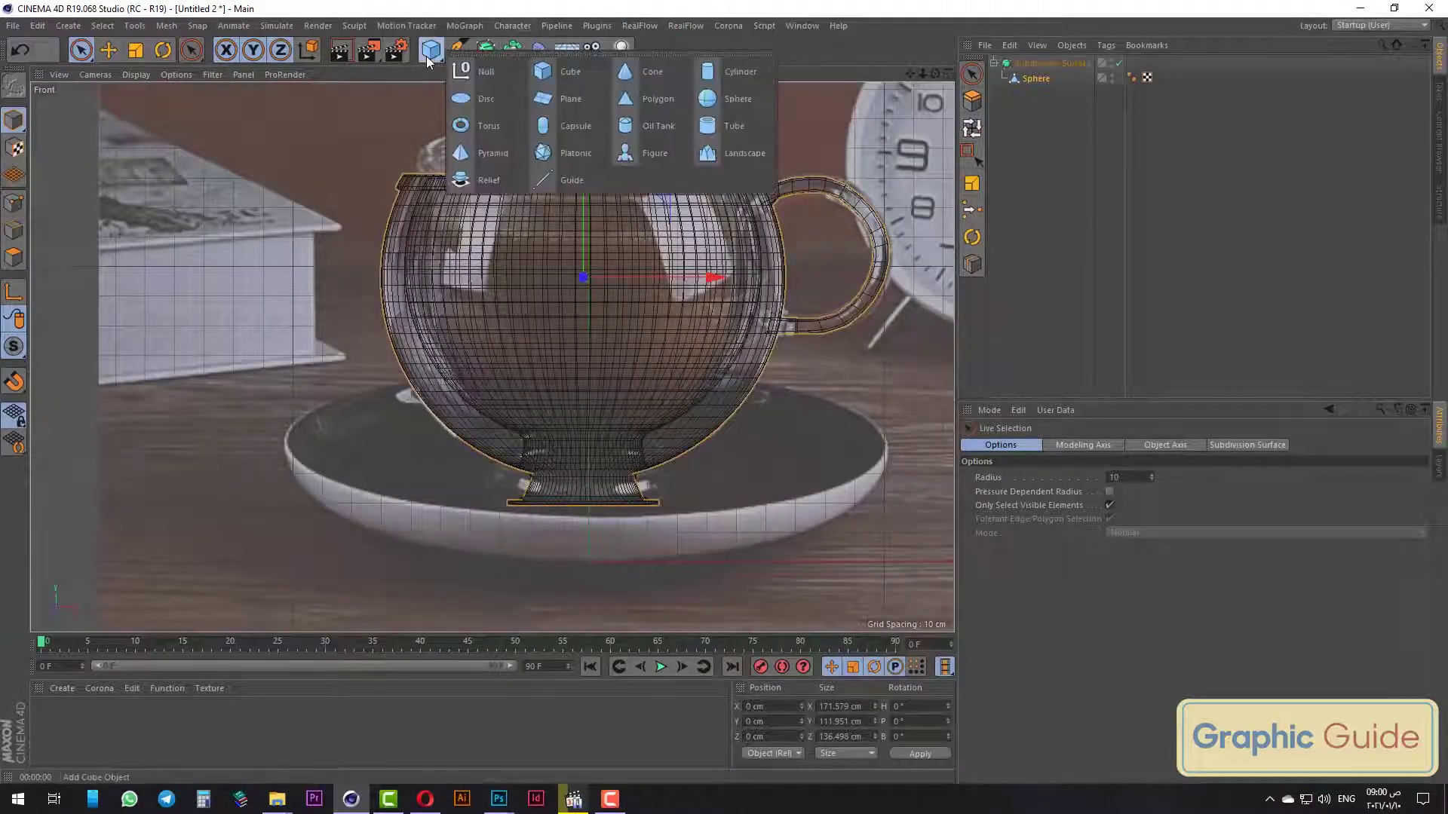
Add a 200 cm Disc beneath the cup, undoing a trial scale, and view it in perspective.
left_click(493, 112)
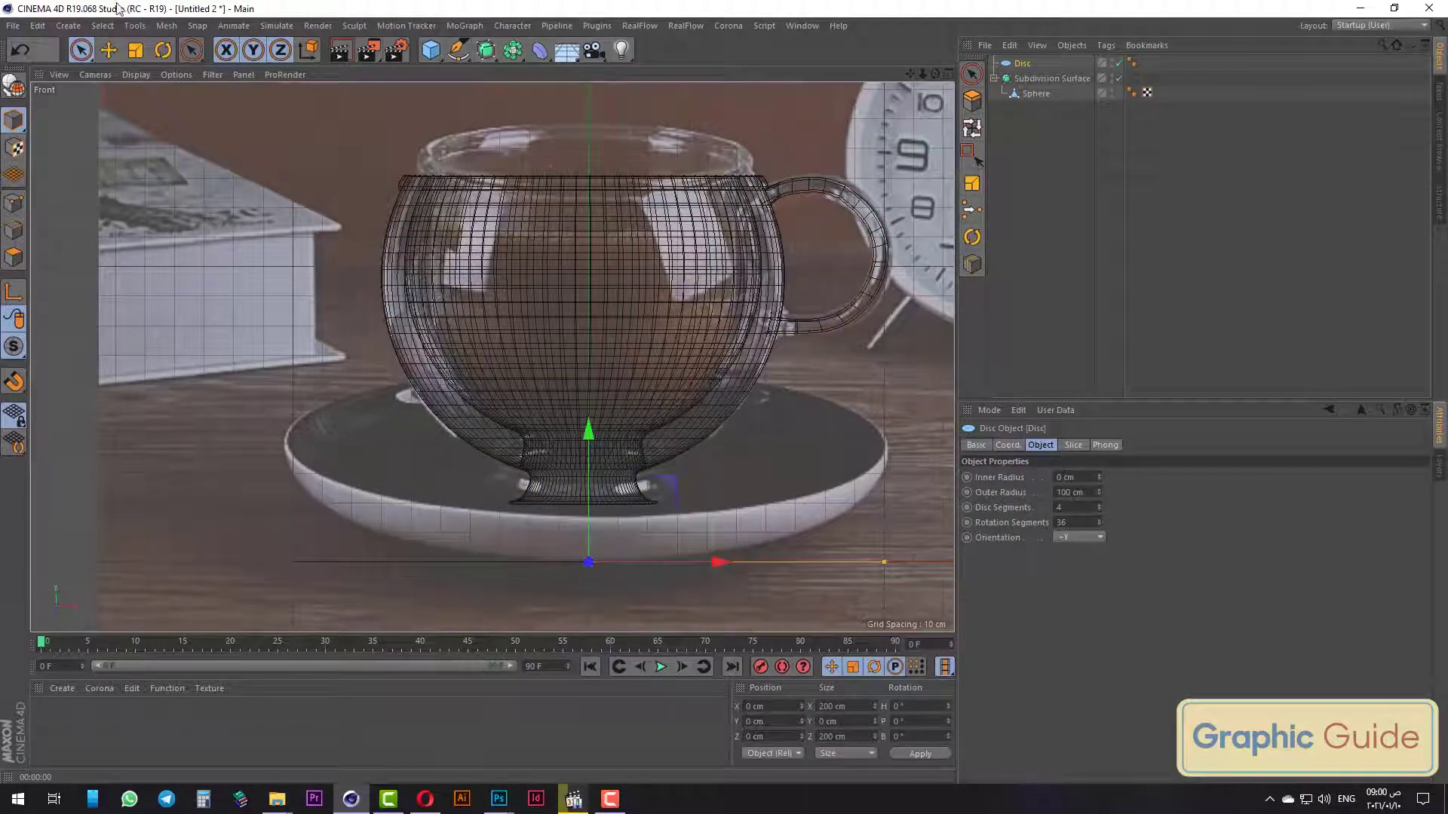
left_click(135, 50)
left_click_drag(618, 460, 666, 452)
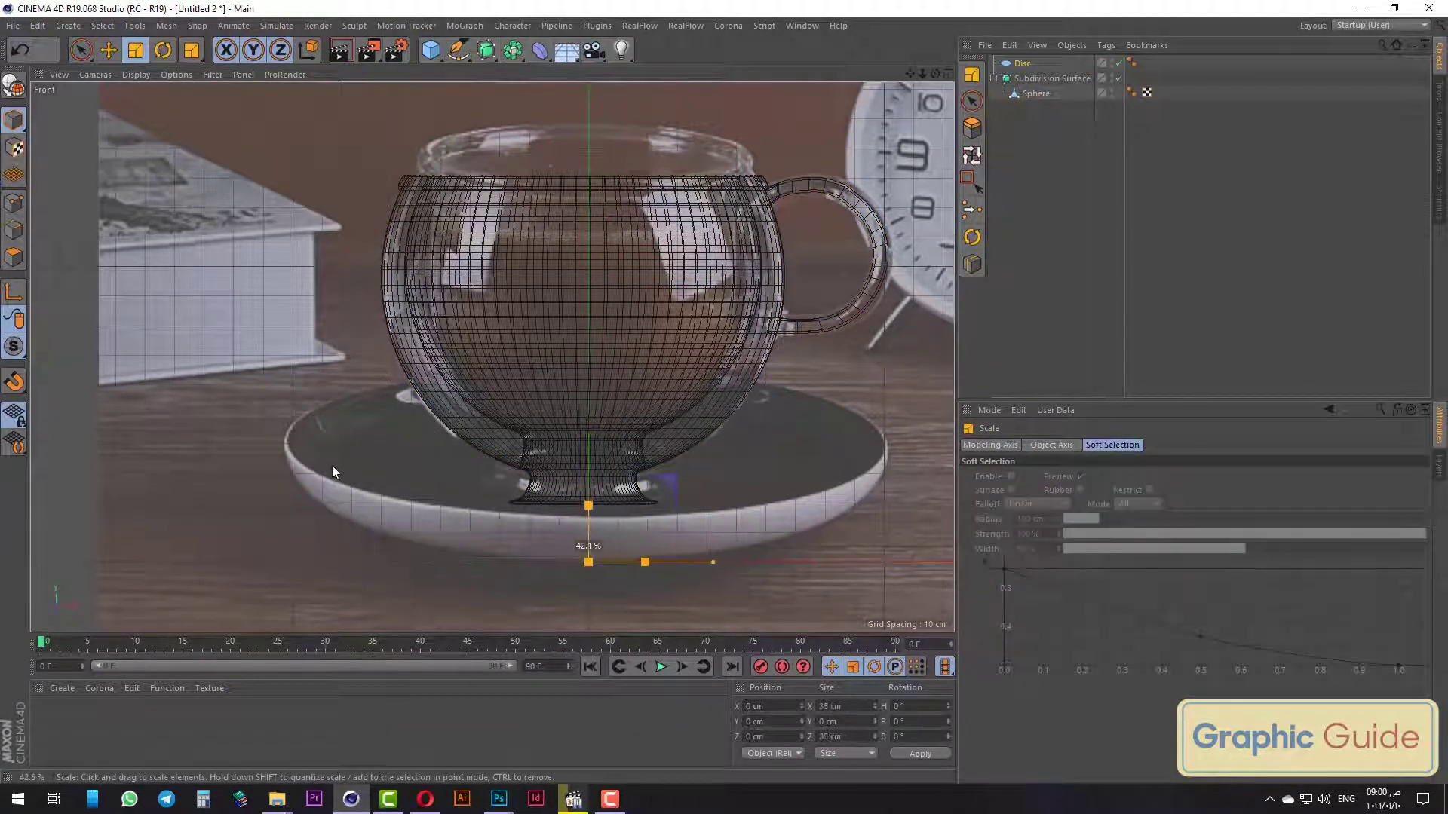
left_click_drag(273, 473, 269, 454)
key("ctrl+z")
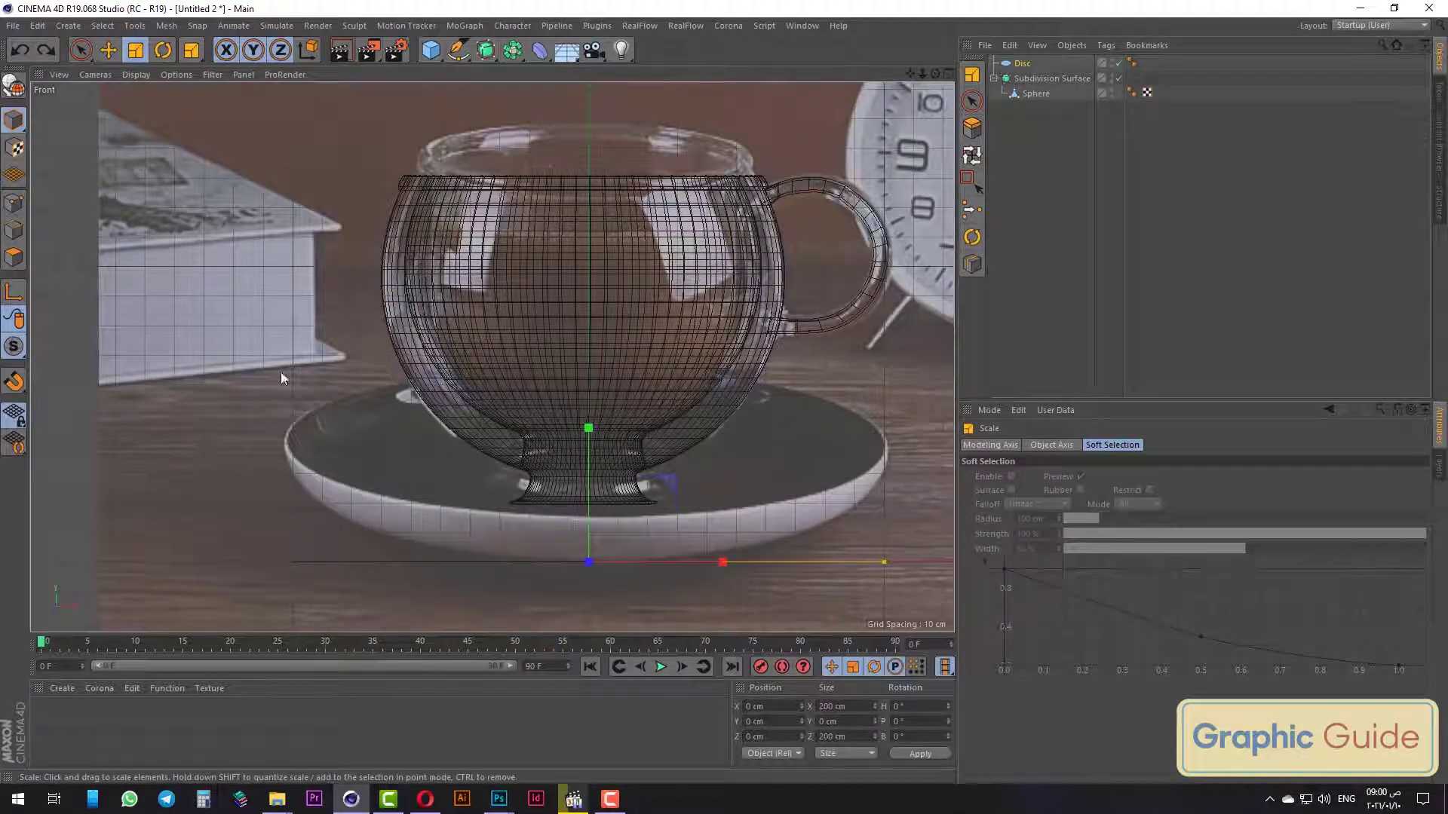
key("F1")
left_click_drag(843, 550, 528, 576, "alt")
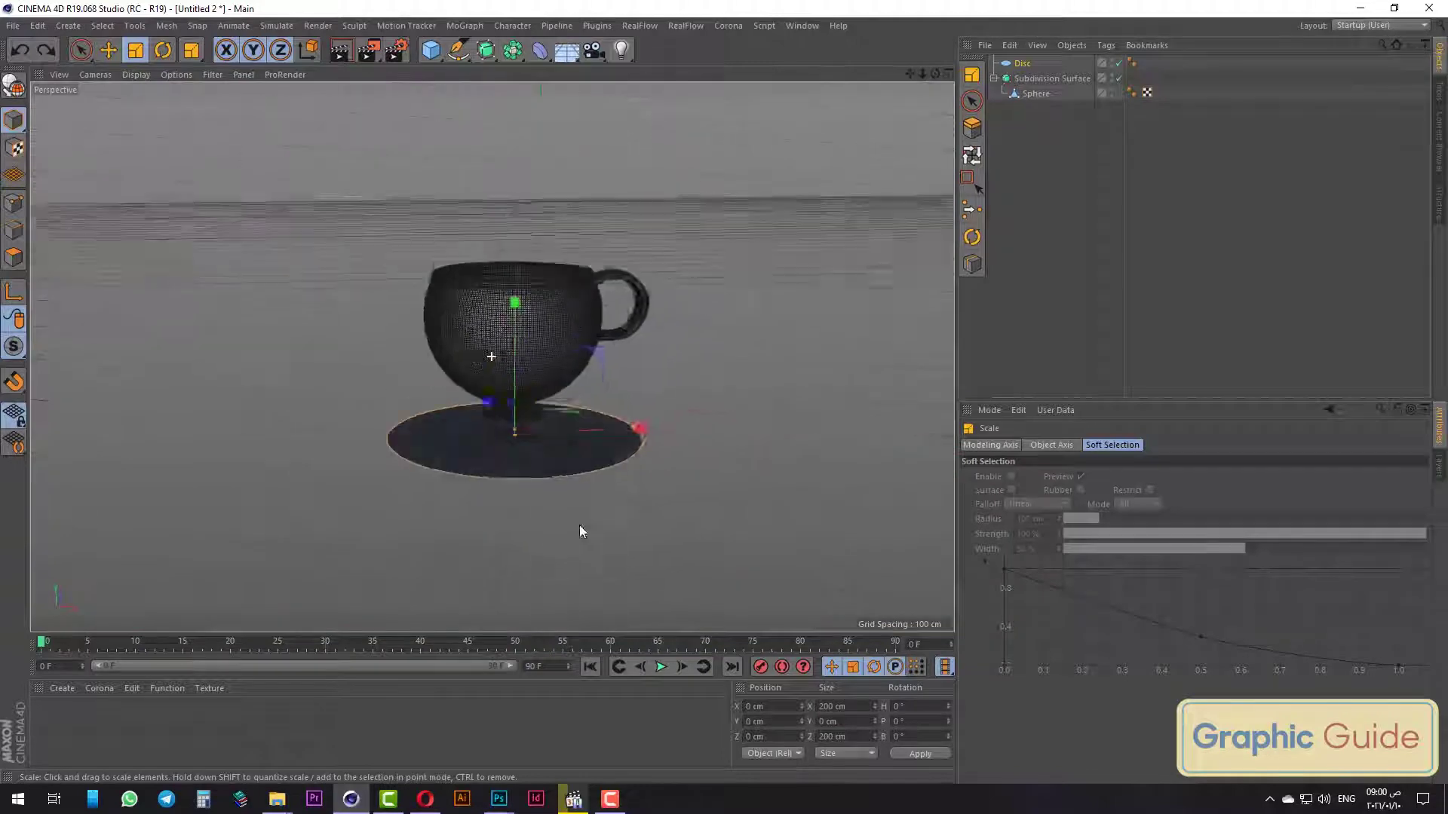
Make the disc editable, loop-select its outer edge, and raise it on Y into a rim.
left_click(14, 87)
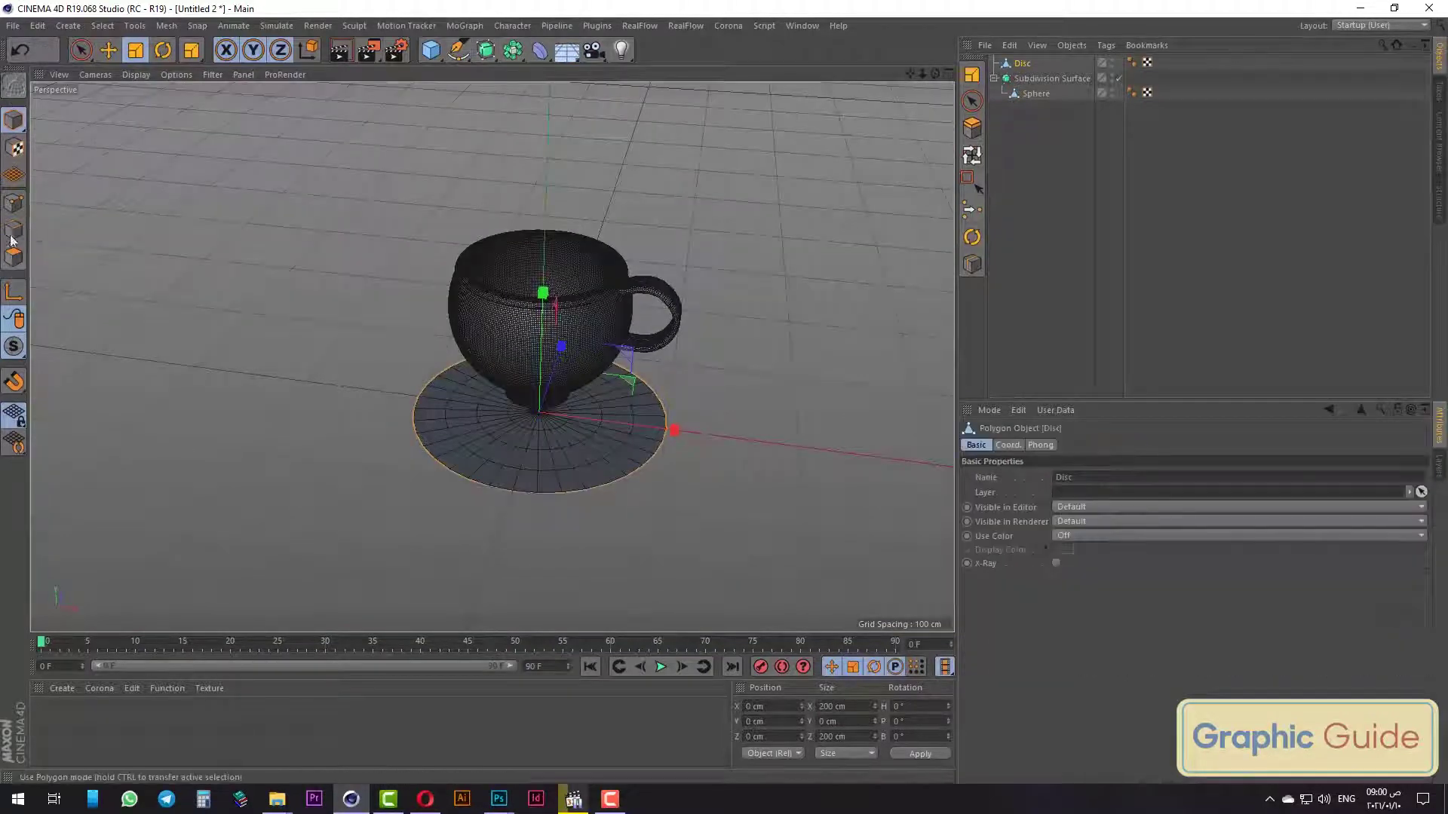
left_click(14, 230)
left_click(103, 24)
left_click(133, 145)
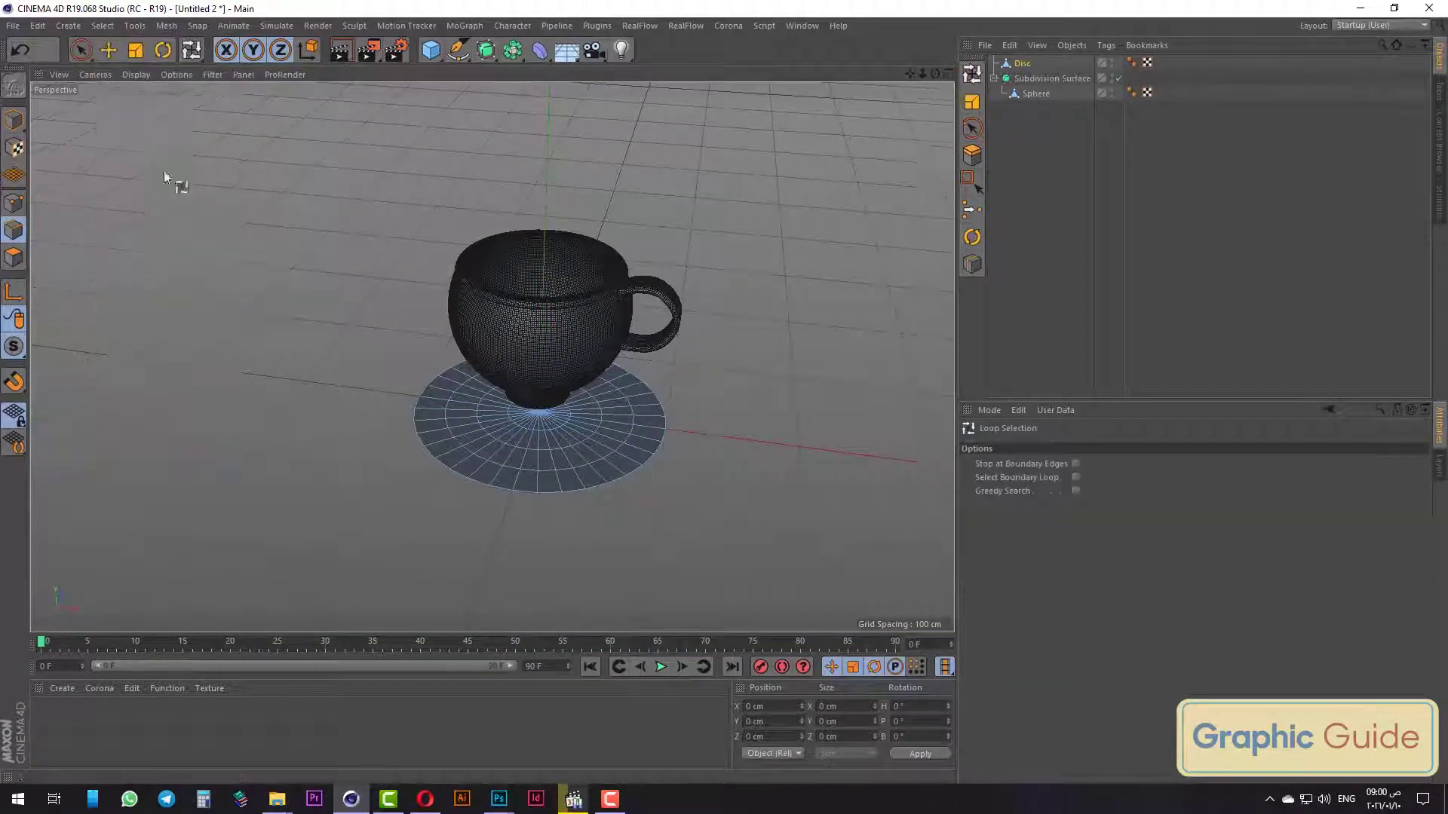
scroll(458, 491, "up", 3)
left_click(460, 491)
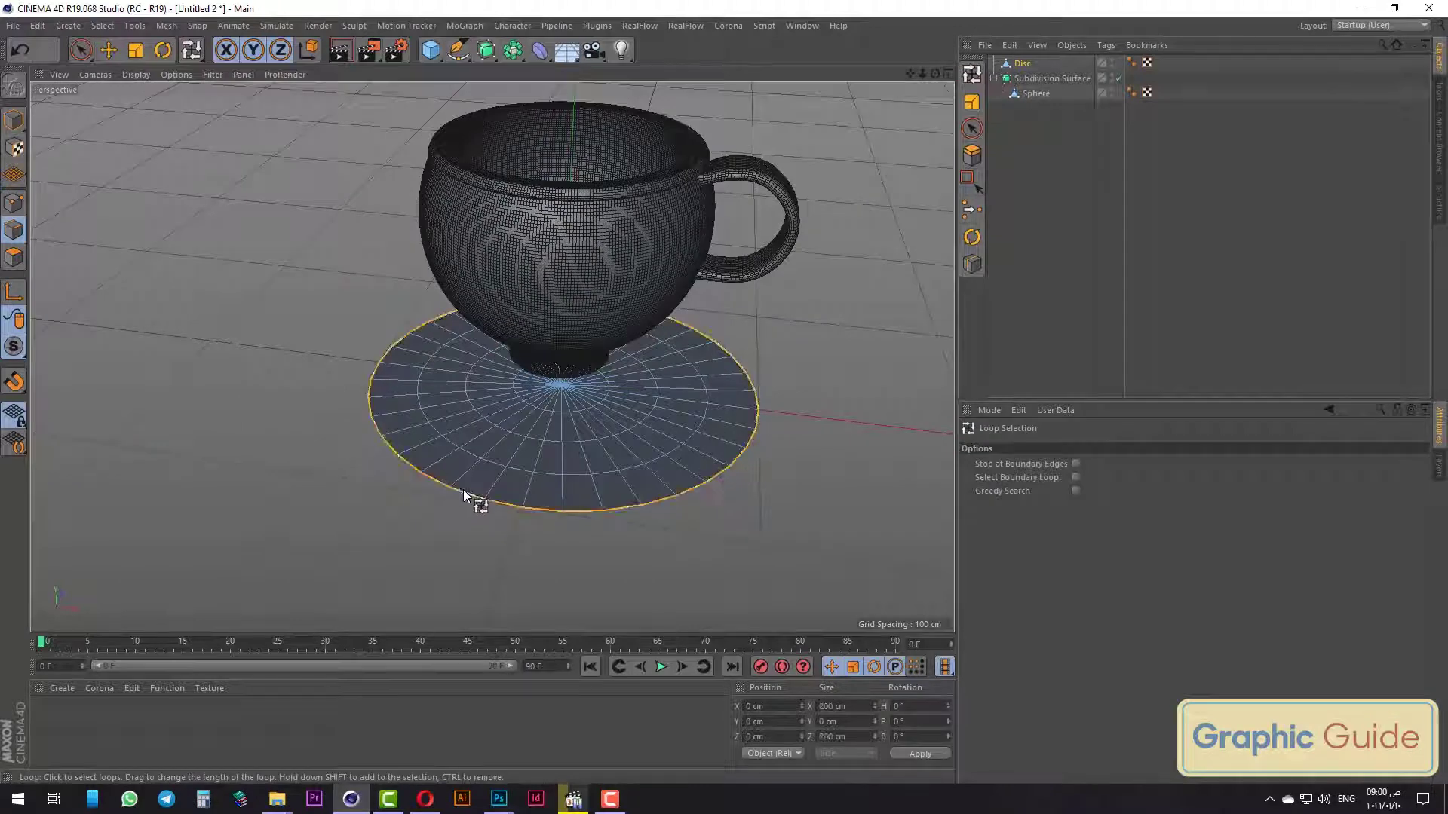
mouse_move(463, 490)
left_mouse_down("alt")
mouse_move(518, 524)
mouse_move(516, 506)
left_mouse_up("alt")
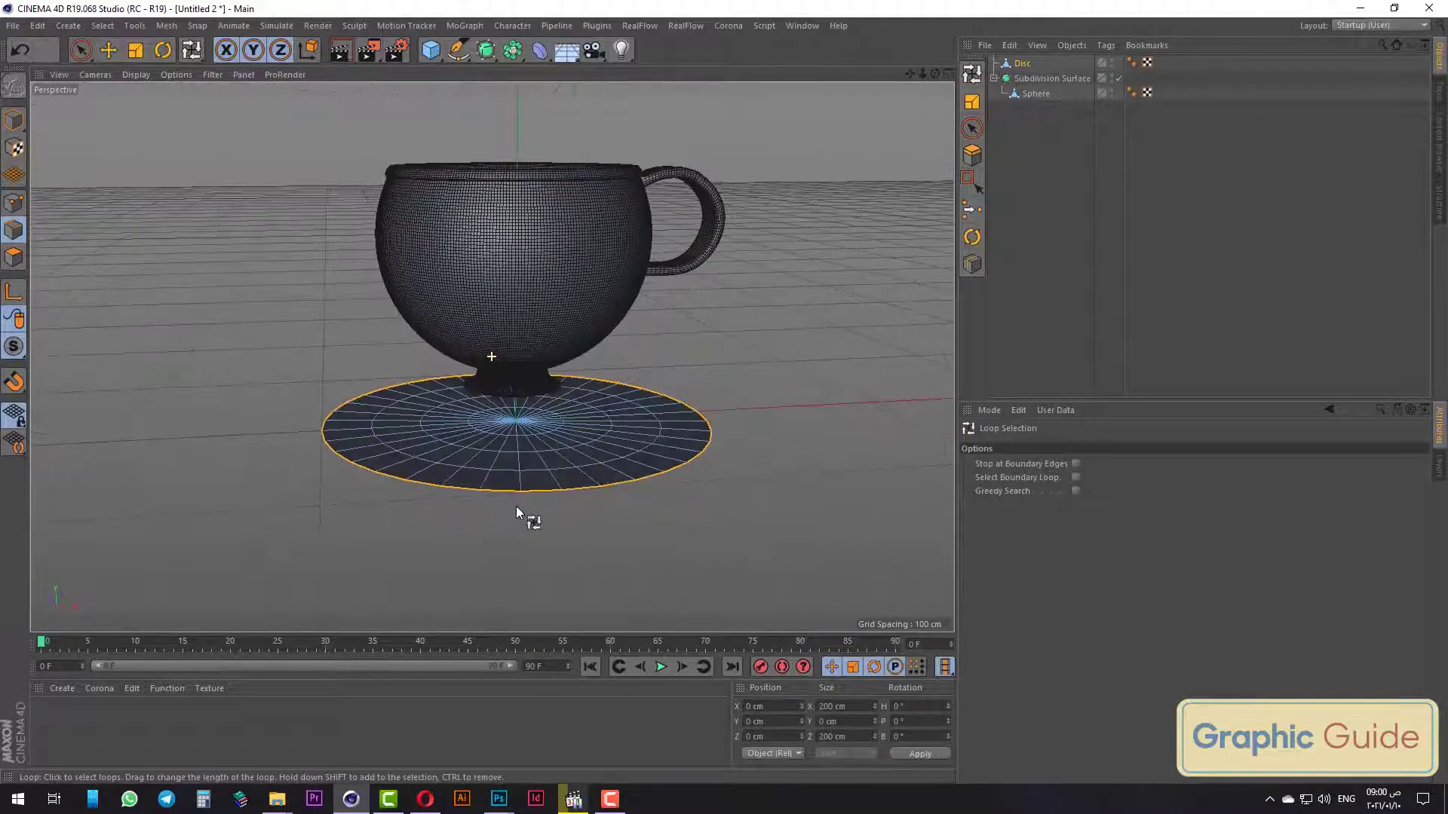
left_click(81, 49)
left_click_drag(434, 400, 442, 401, "alt")
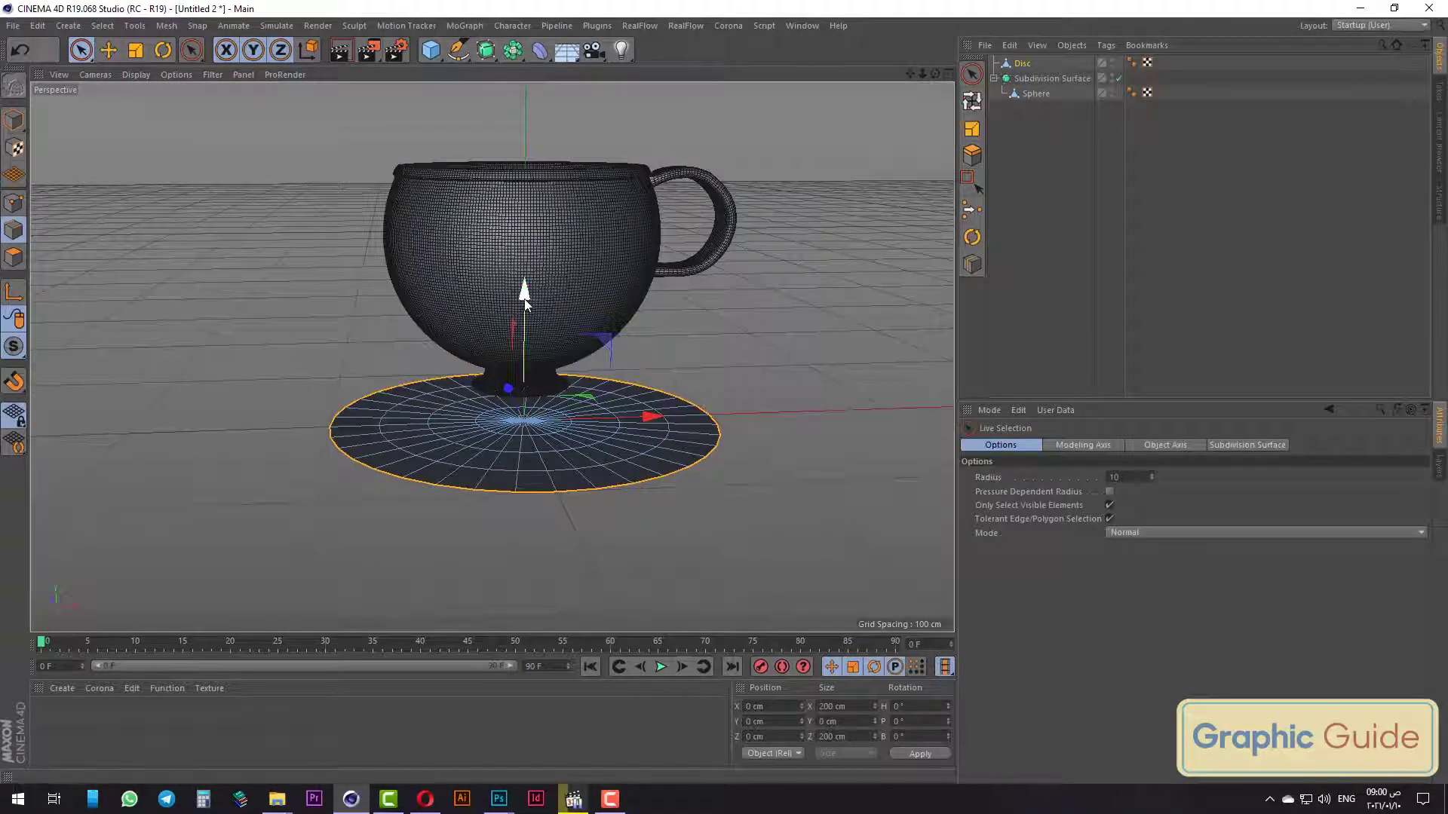
left_click_drag(524, 299, 523, 276, "ctrl")
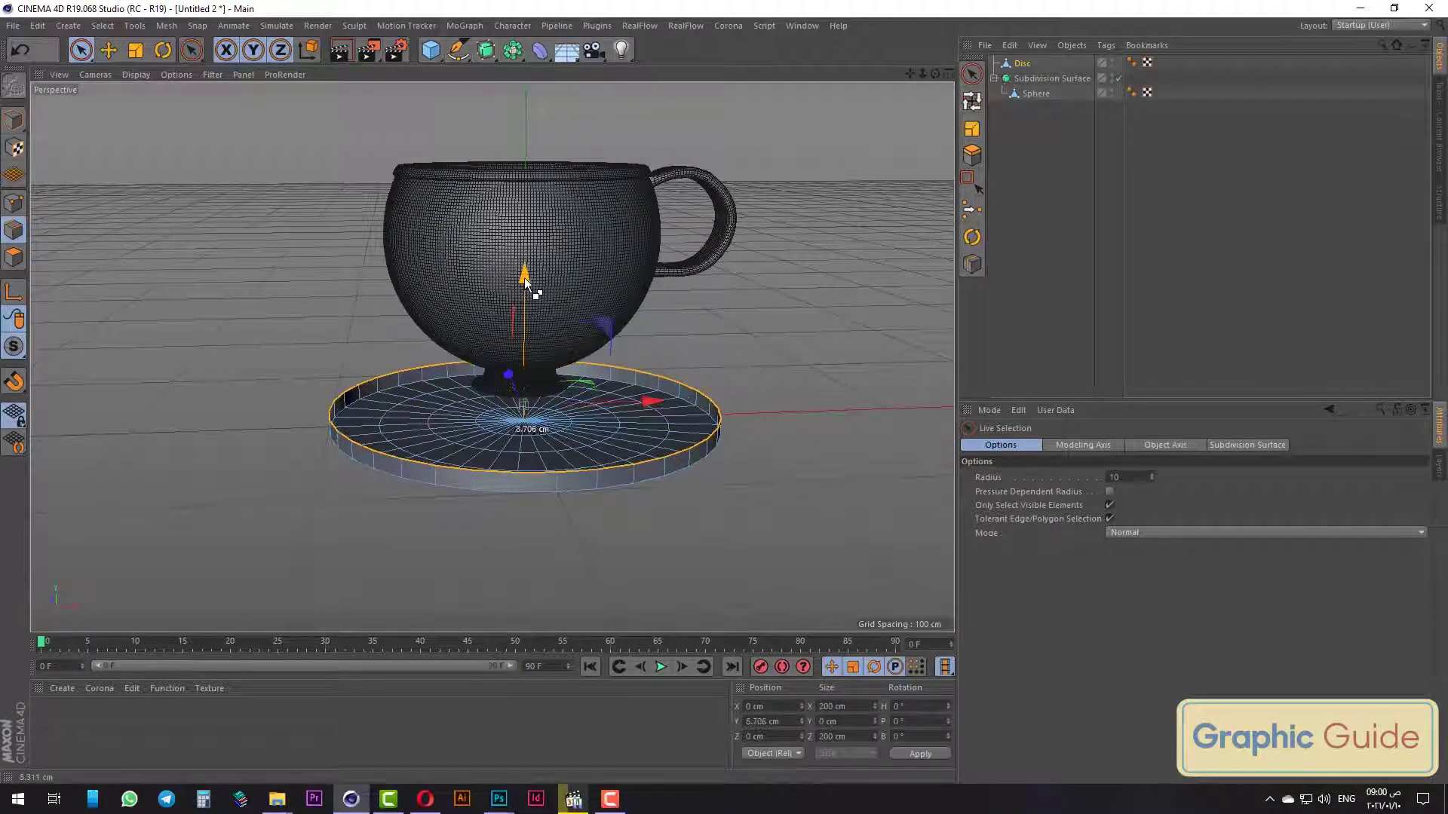
Scale the saucer rim to 111.2%, lift it further, then scale it to 105%.
right_click(846, 362)
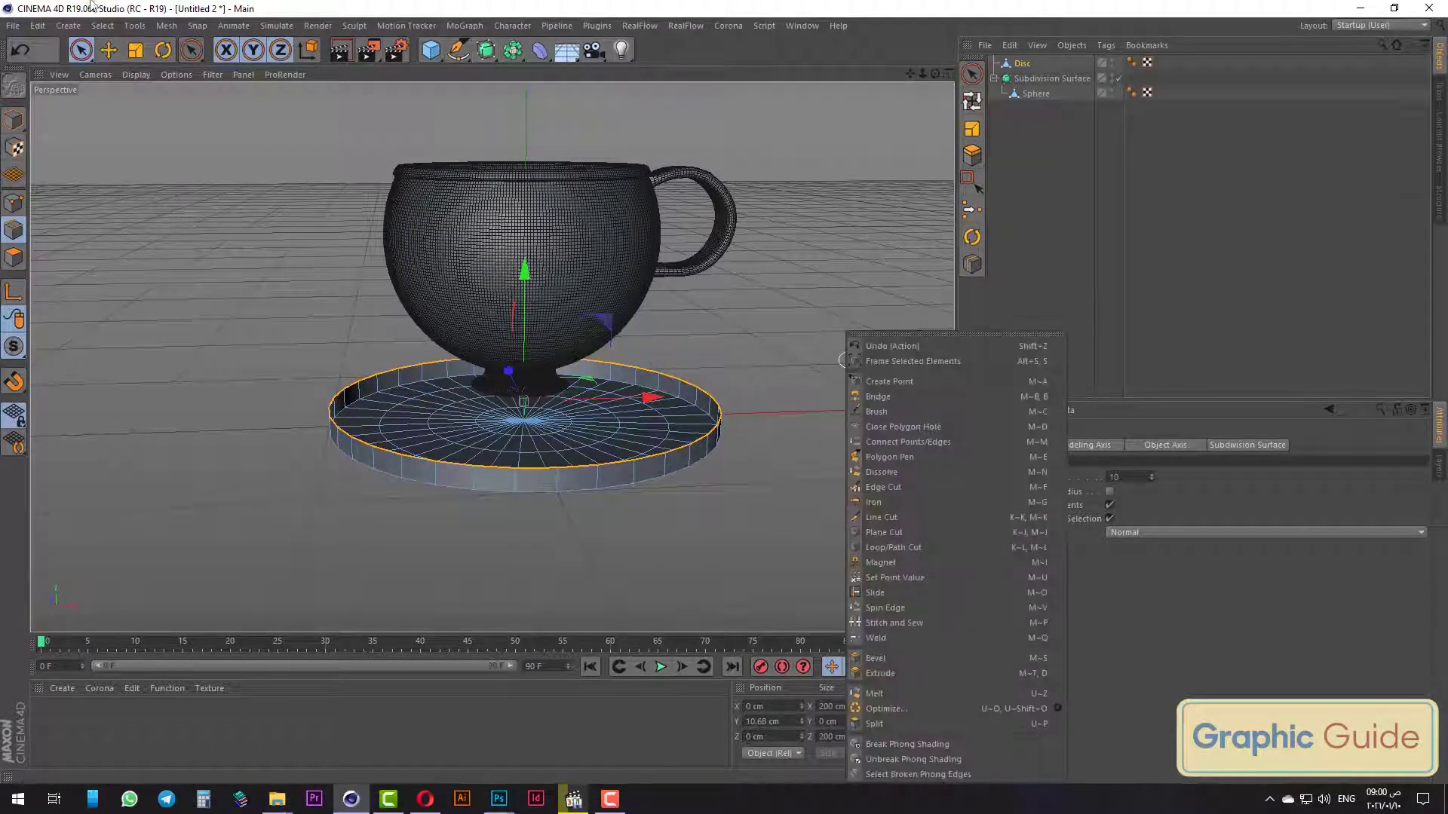
left_click(133, 52)
left_click_drag(165, 197, 256, 196)
key("9")
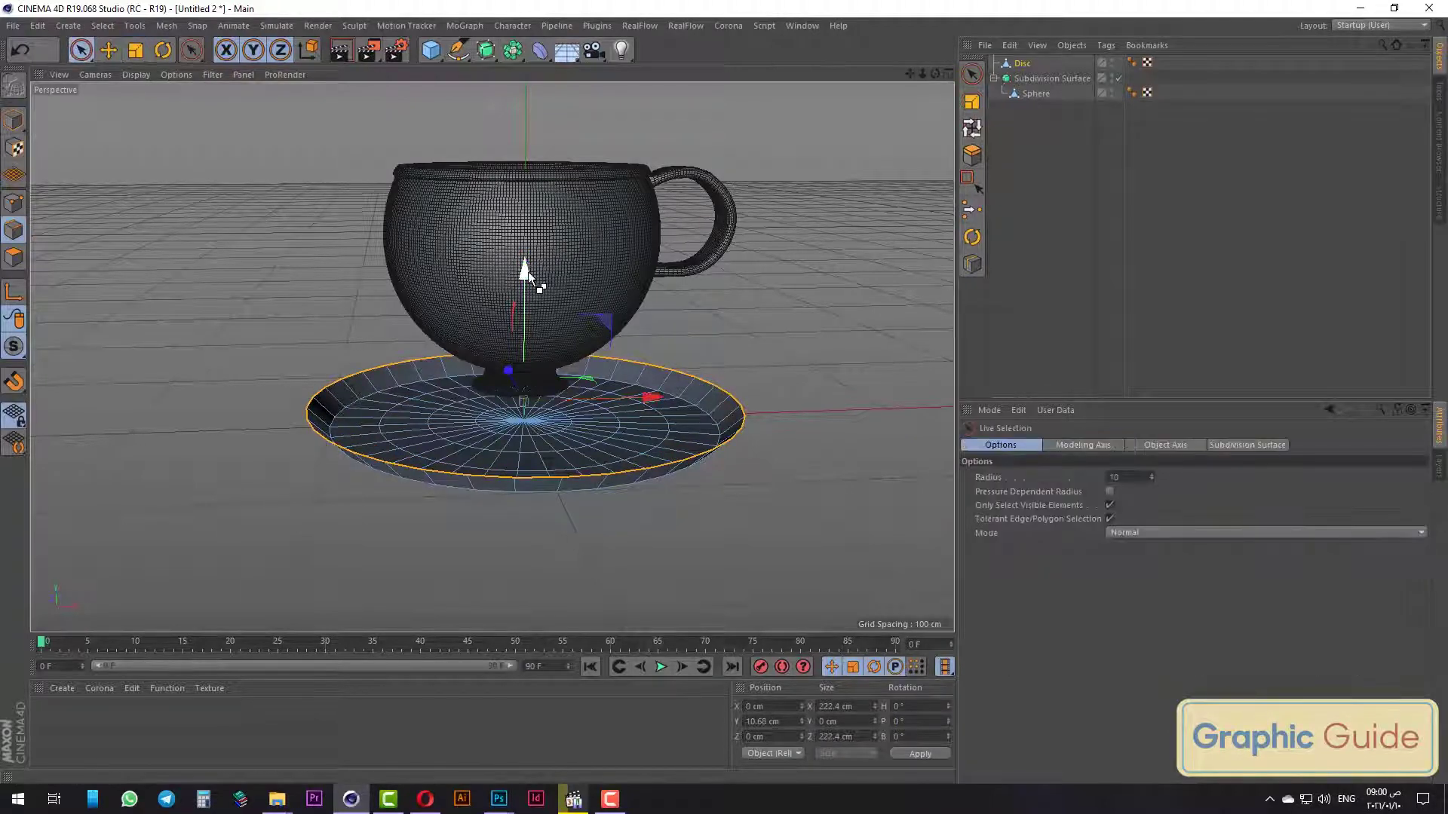
left_click_drag(528, 272, 527, 260)
left_click(138, 51)
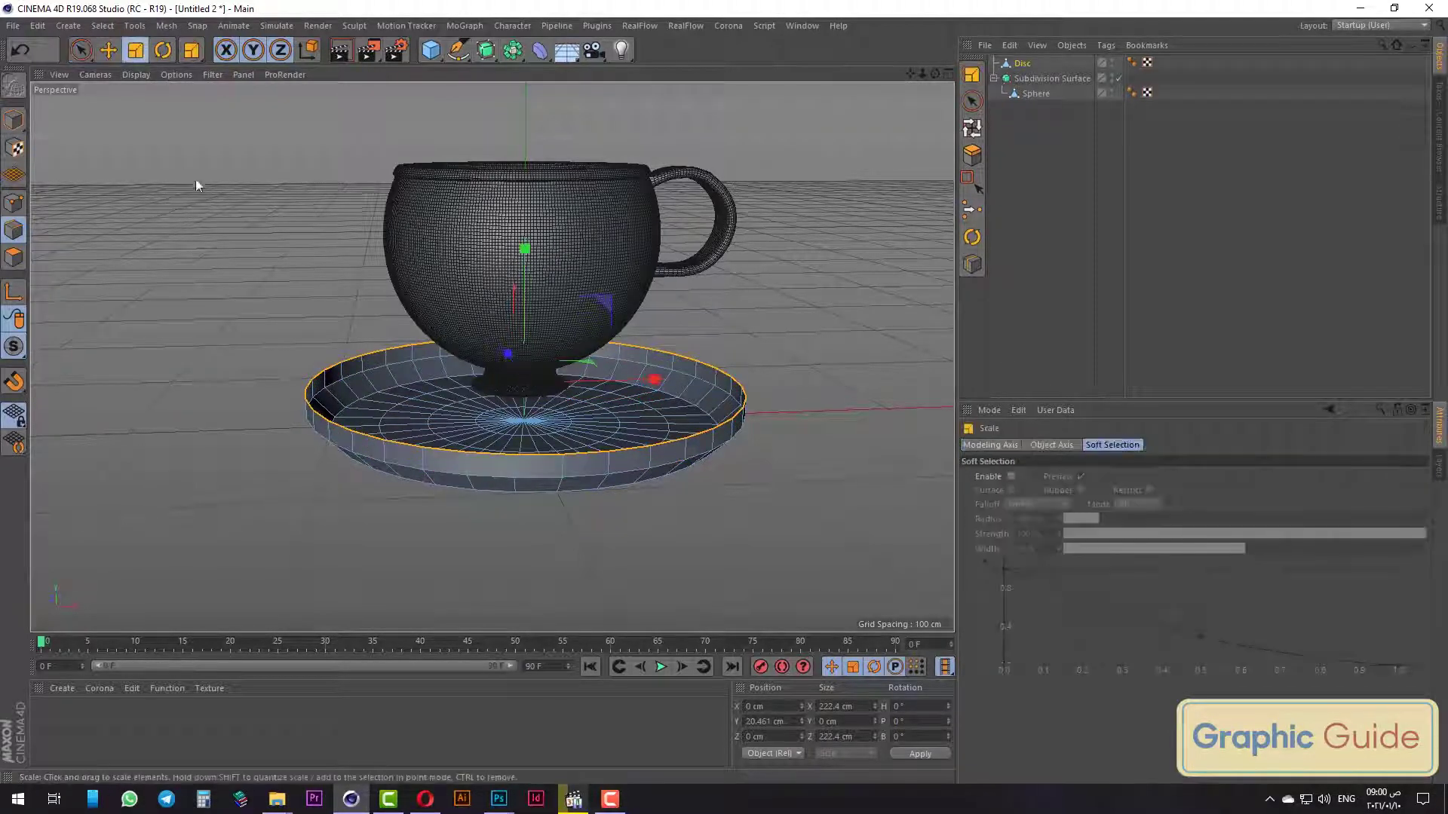
left_click_drag(196, 180, 239, 193)
left_click(81, 50)
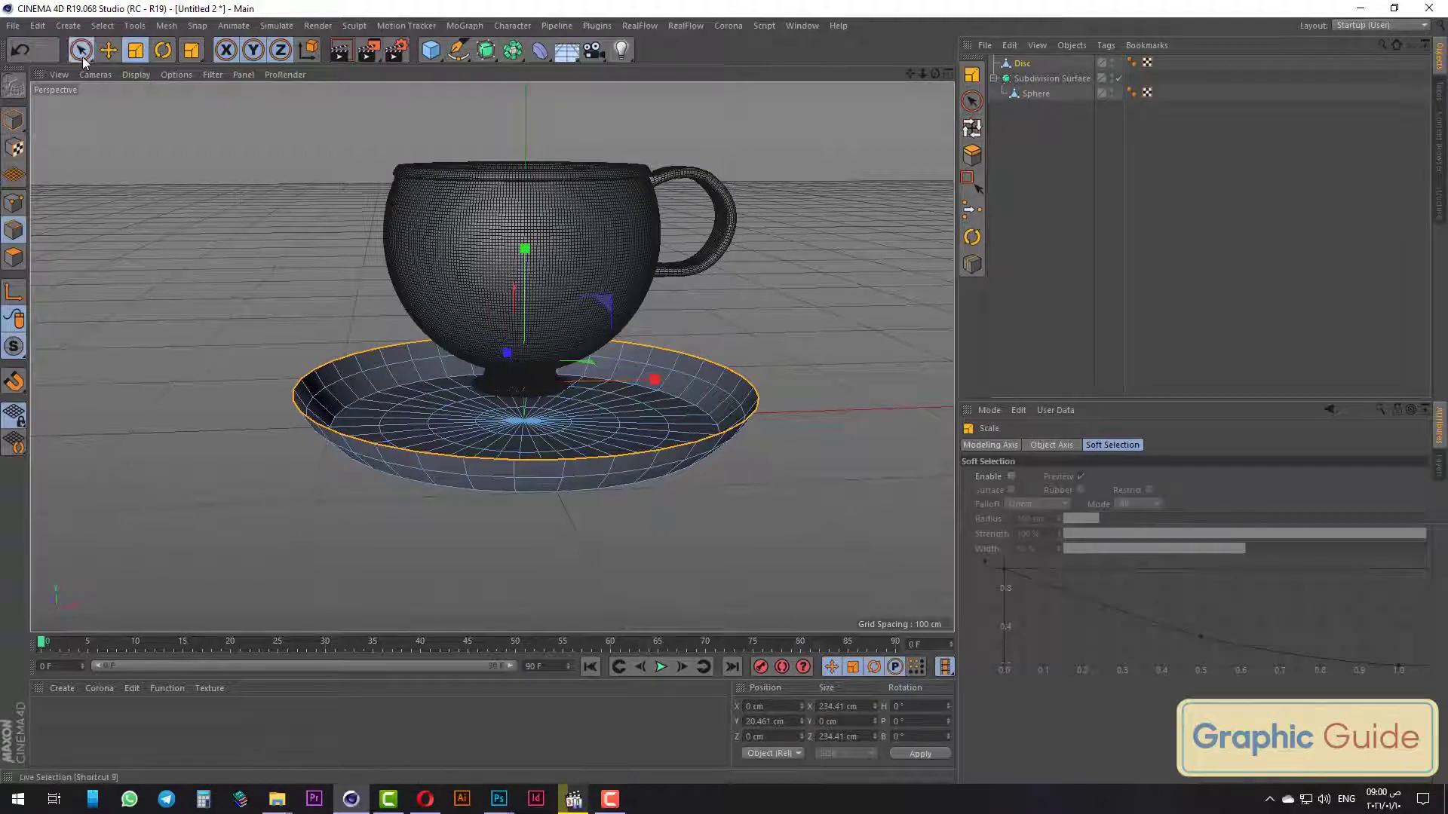
left_click_drag(277, 291, 290, 364, "alt")
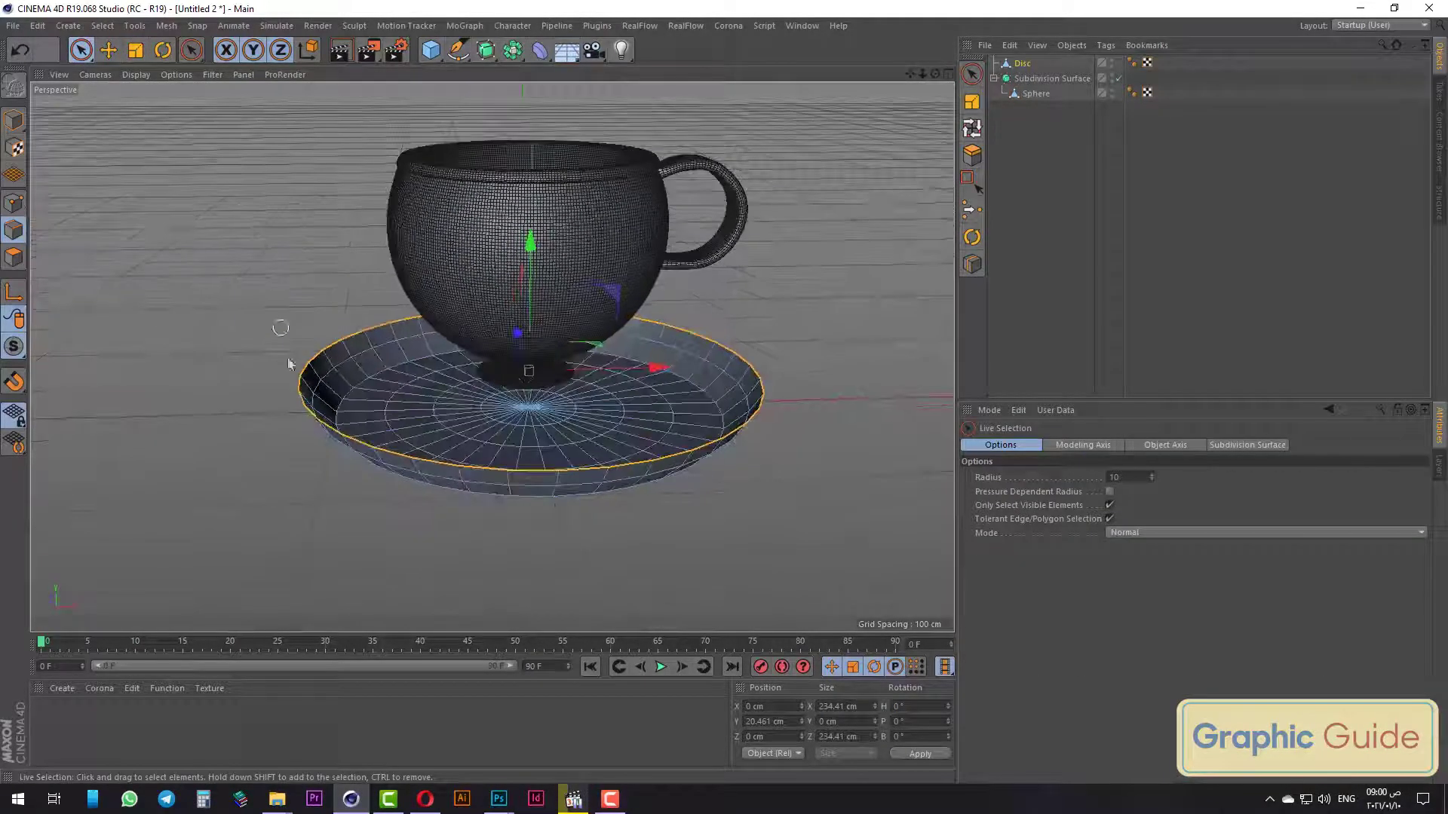
left_click(14, 257)
key("ctrl+a")
Extrude all saucer polygons 4.6 cm and wrap the Disc in a new Subdivision Surface.
right_click(763, 405)
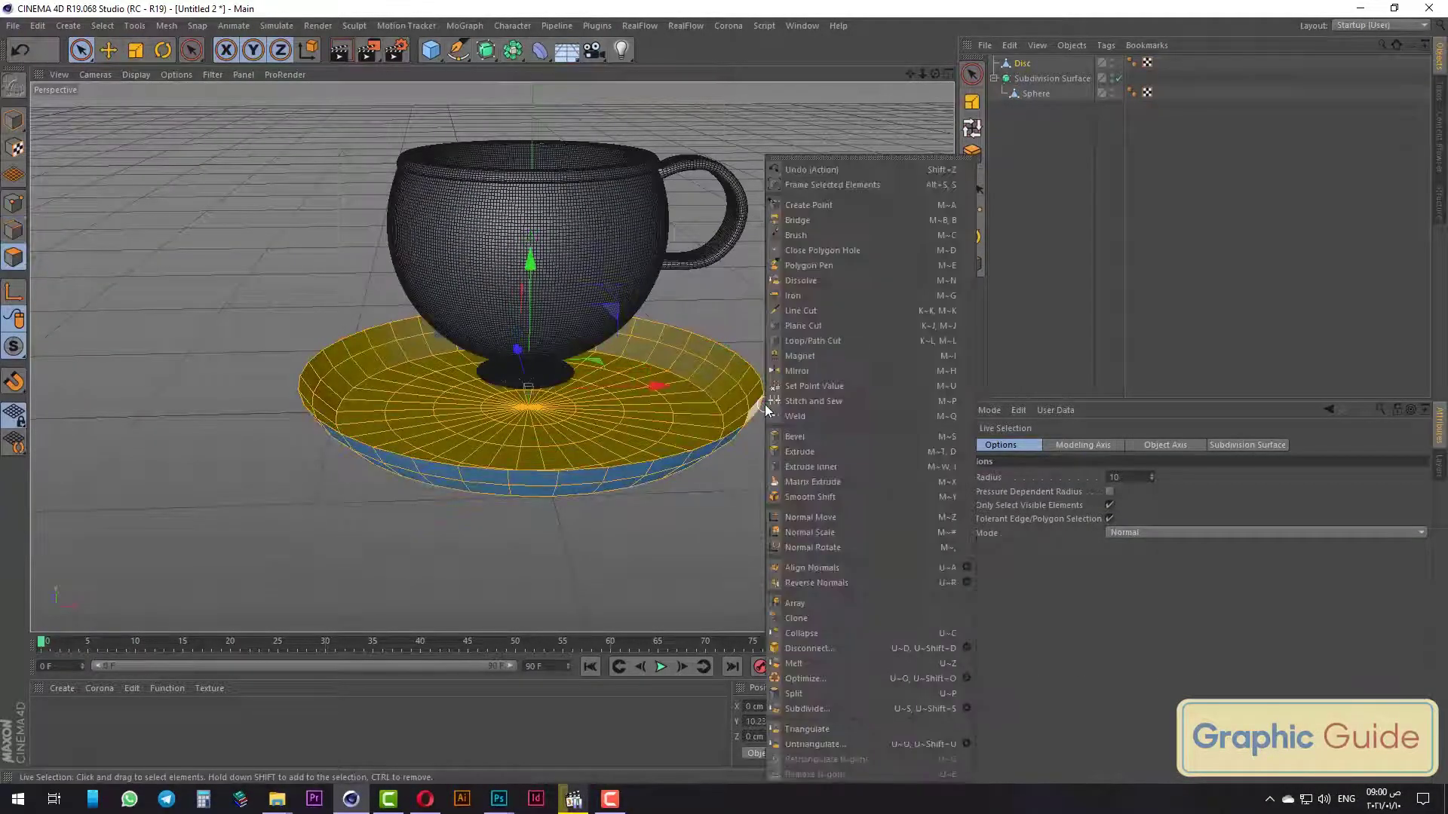
left_click(800, 452)
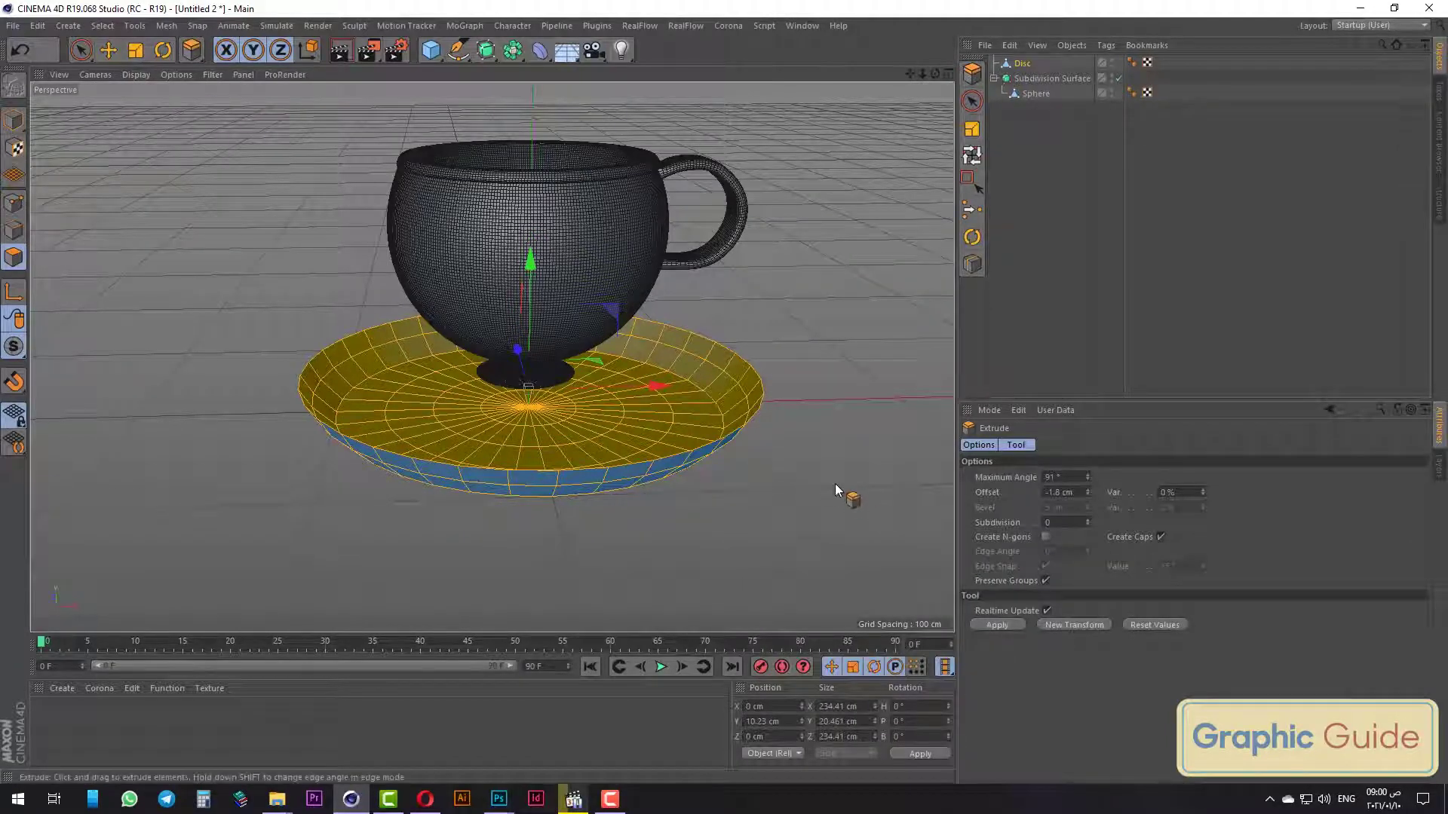
left_click_drag(837, 492, 822, 492)
left_click_drag(724, 448, 761, 449)
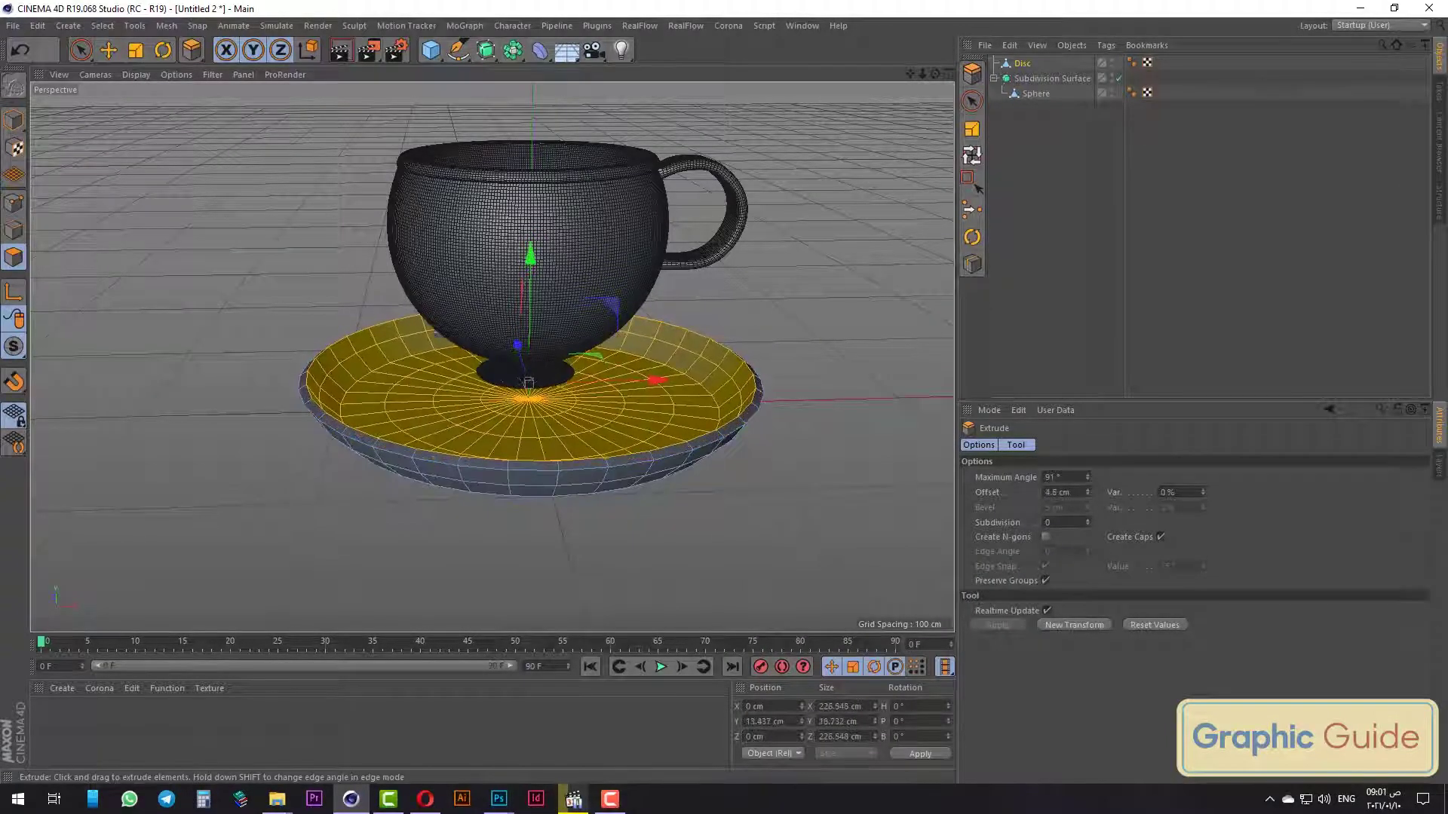
left_click(487, 50, "alt")
mouse_move(776, 459)
left_mouse_down("alt")
mouse_move(614, 395)
mouse_move(716, 362)
mouse_move(618, 451)
left_mouse_up("alt")
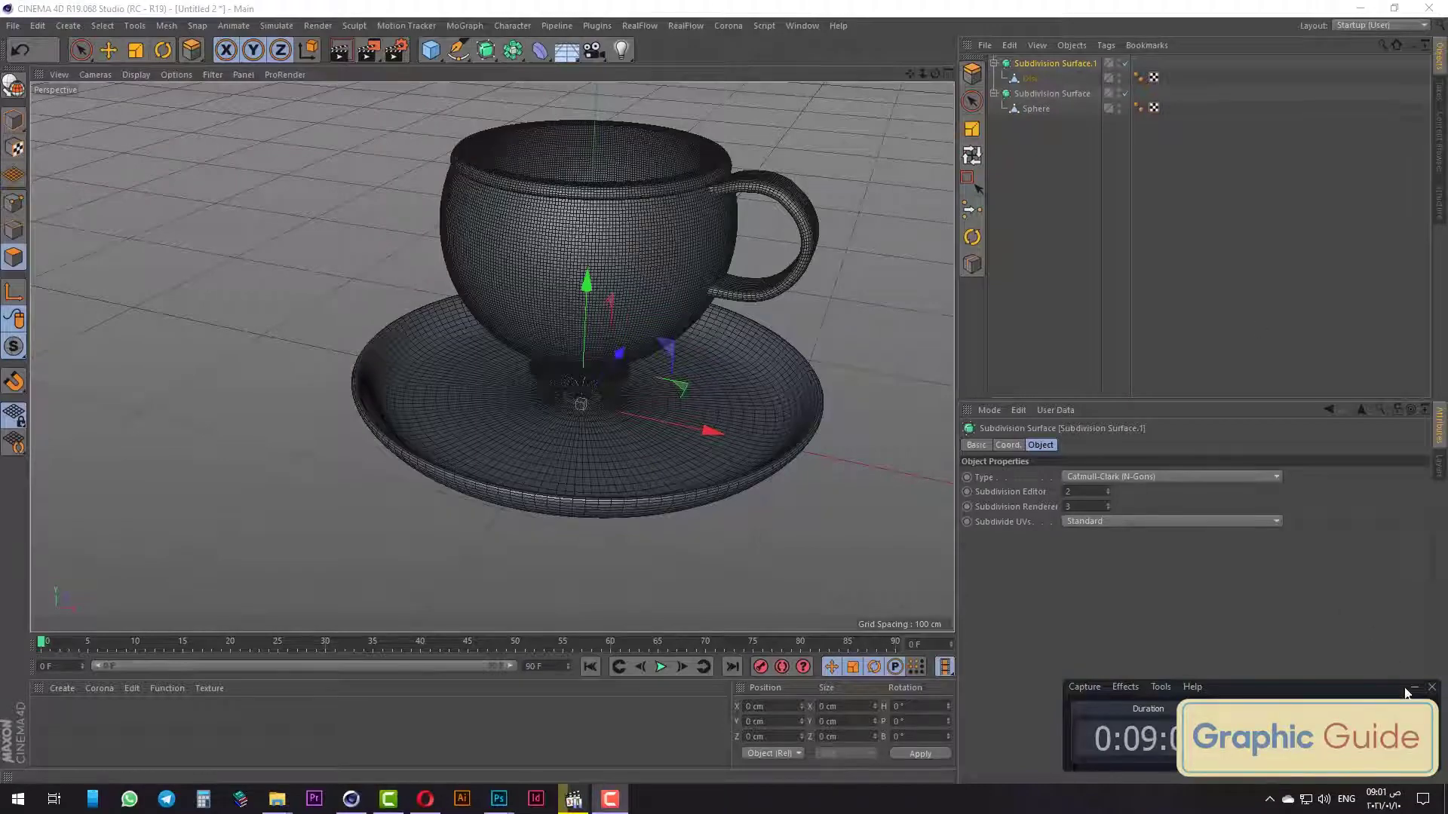
Disable, then undo, the saucer's Subdivision Surface to return to the plain polygon disc.
left_click(1413, 689)
left_click(1124, 63)
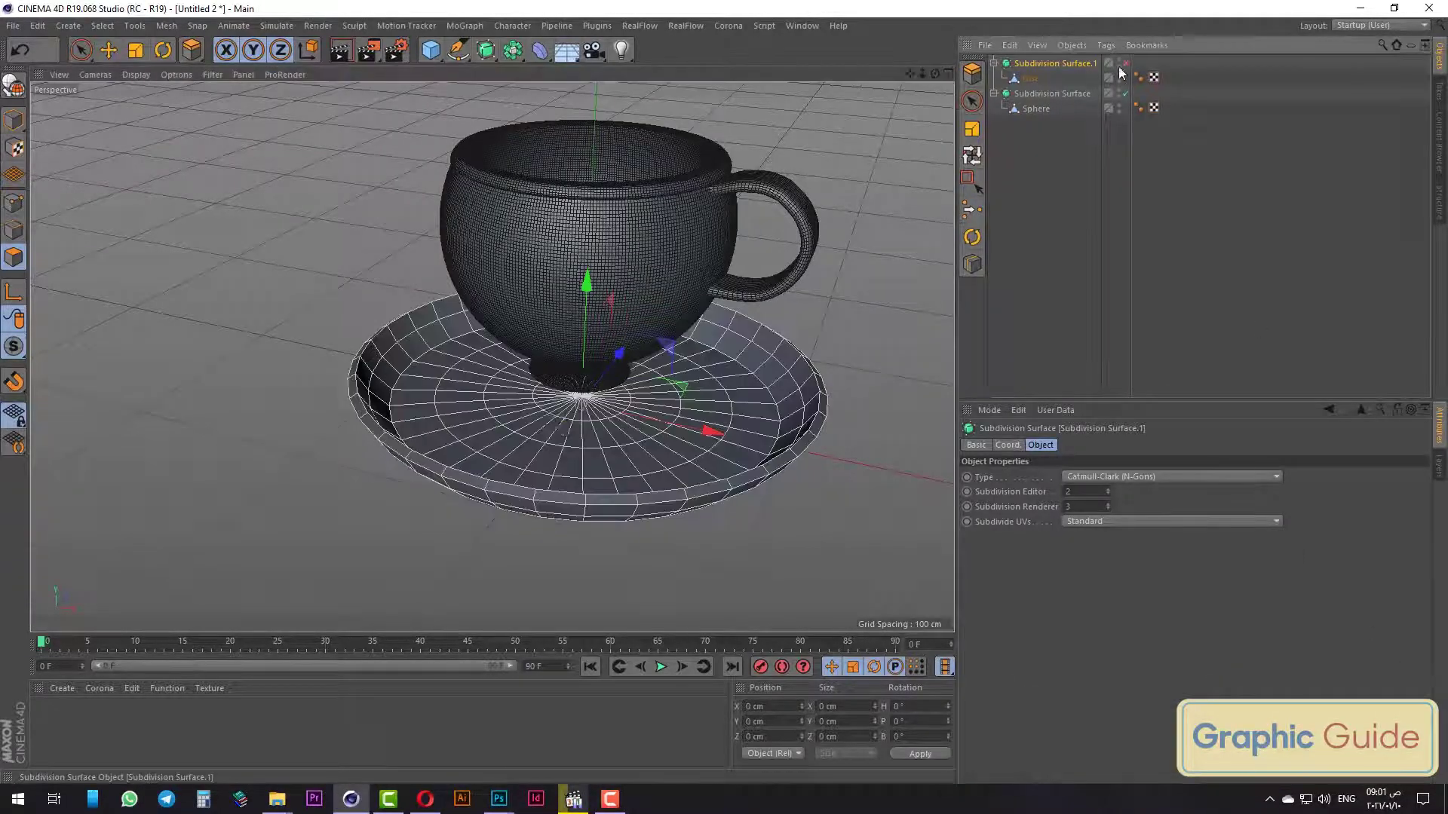
mouse_move(610, 468)
left_mouse_down("alt")
mouse_move(609, 410)
mouse_move(232, 387)
mouse_move(593, 469)
left_mouse_up("alt")
key("ctrl+z")
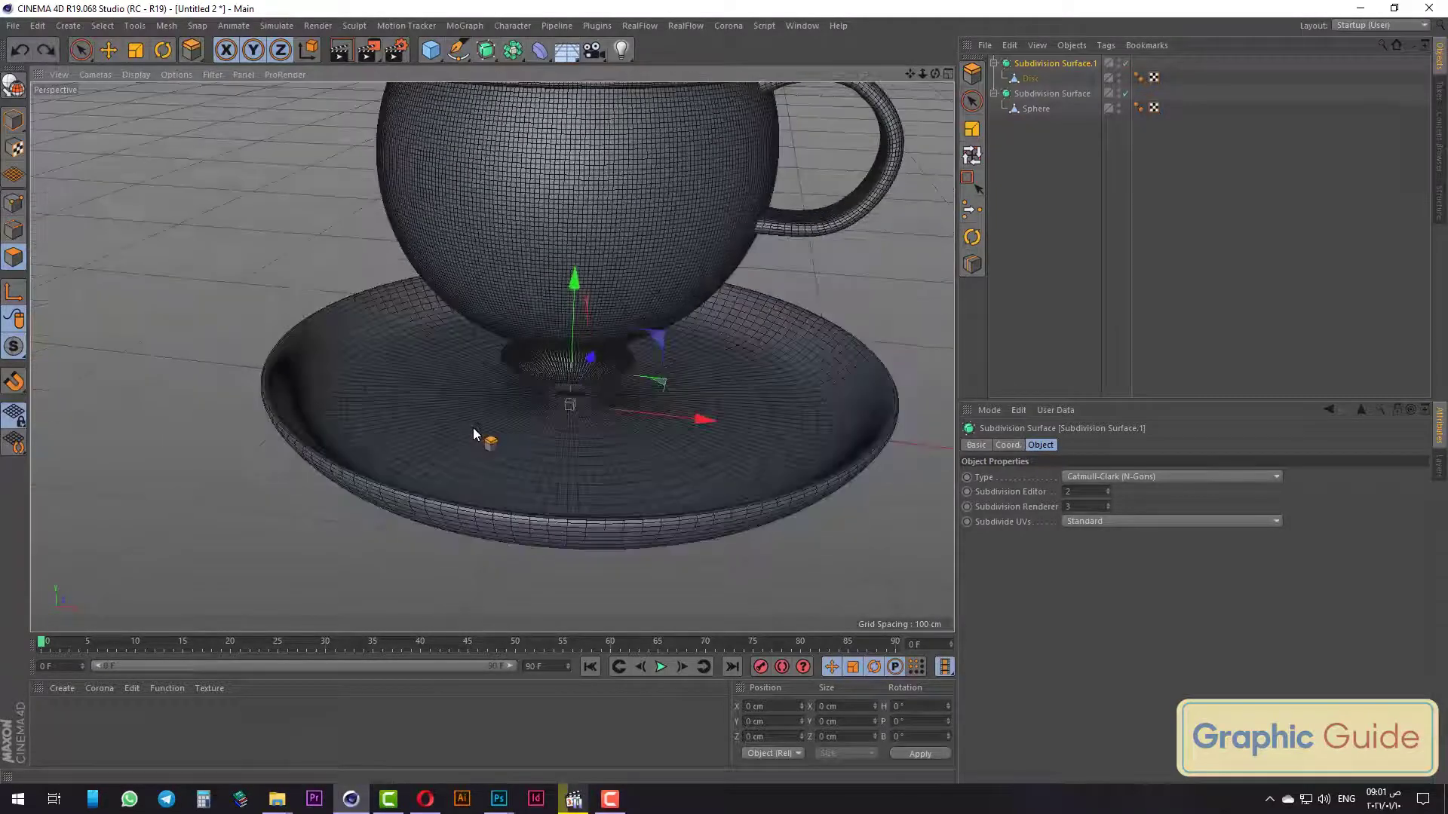
key("ctrl+z")
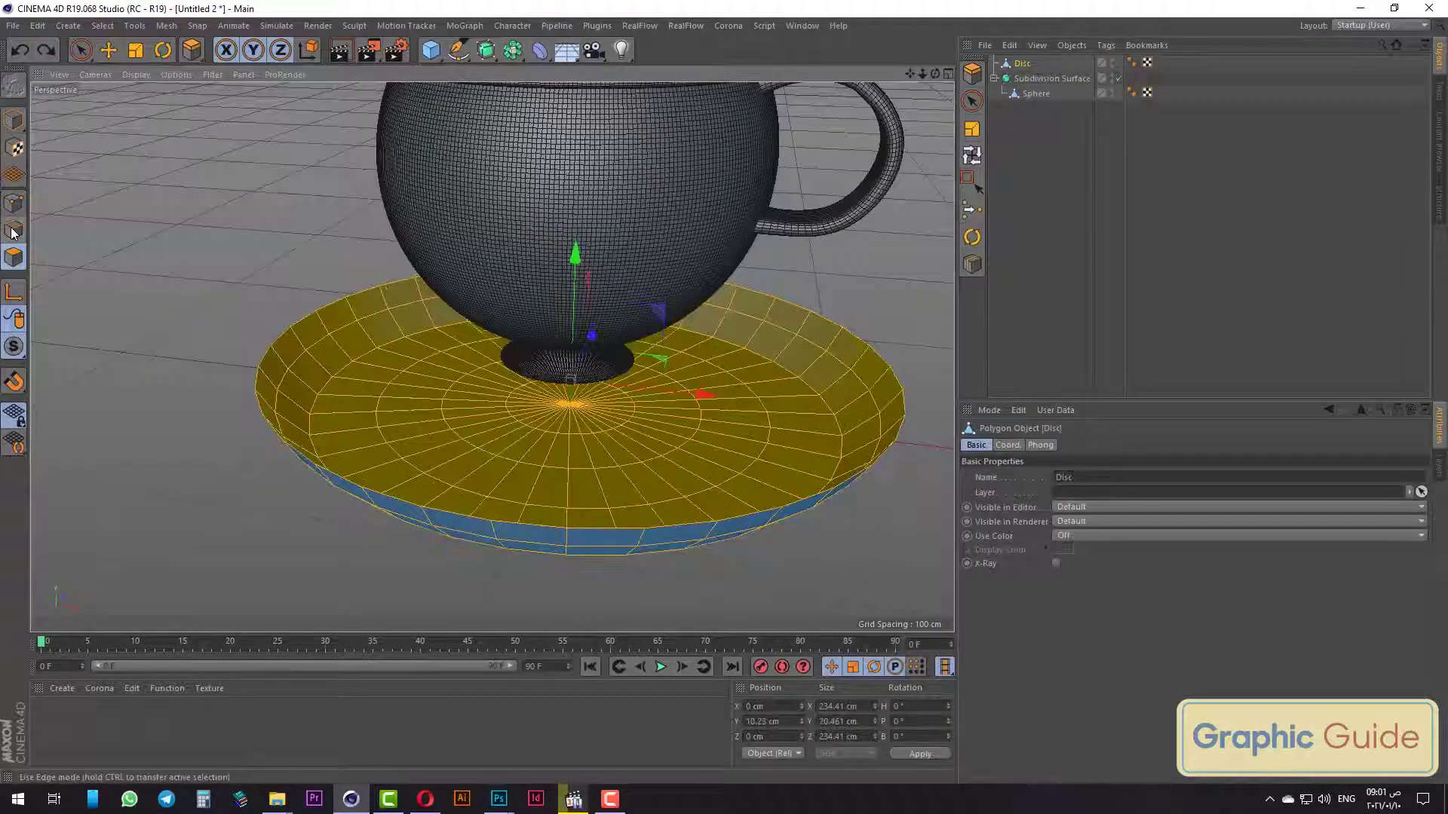
Loop-select an outer-wall edge loop on the saucer and scale it out to about 234.2 cm.
left_click(13, 230)
left_click(103, 25)
left_click(137, 128)
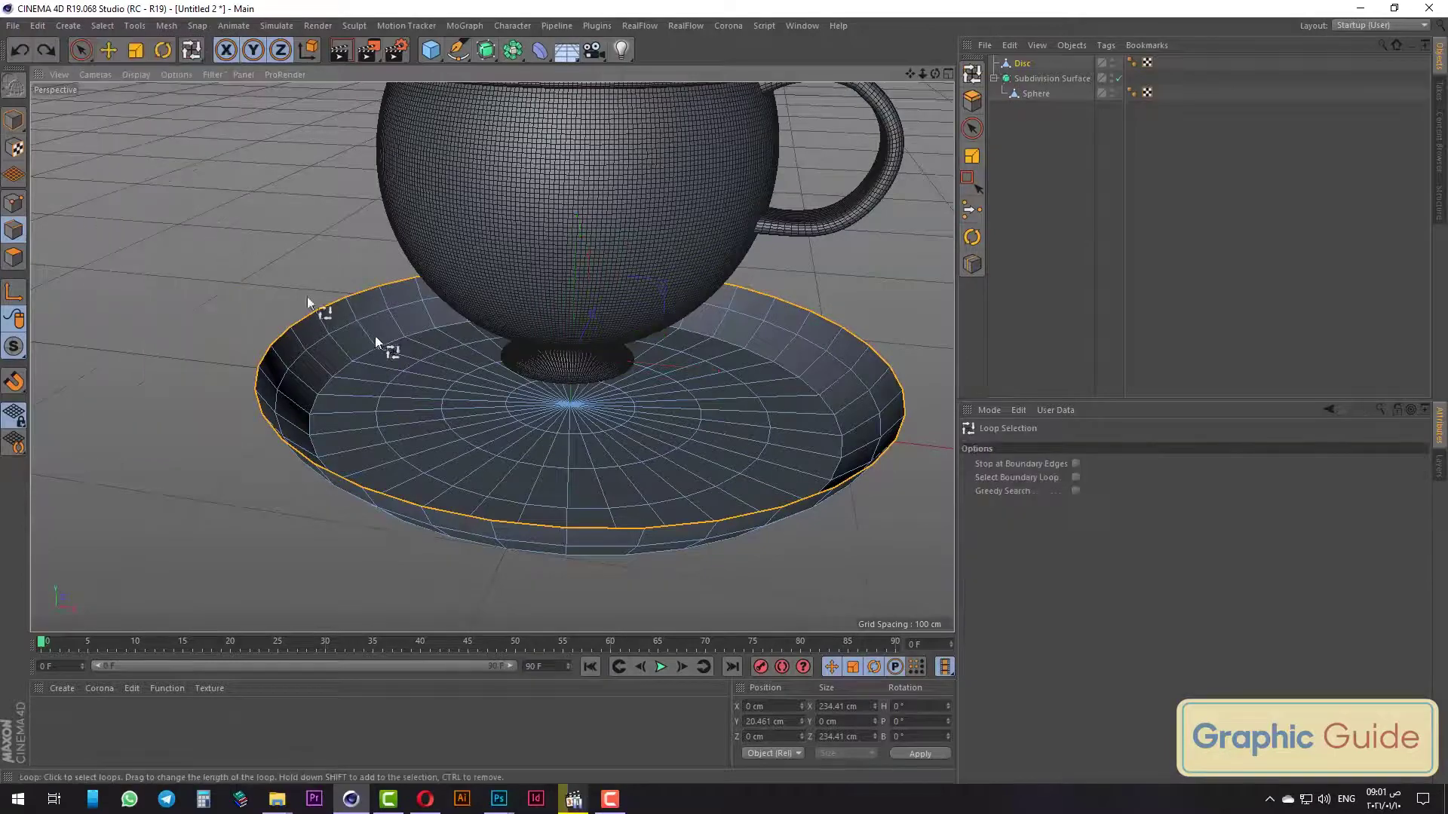
left_click_drag(374, 336, 387, 284, "alt")
left_click(557, 459)
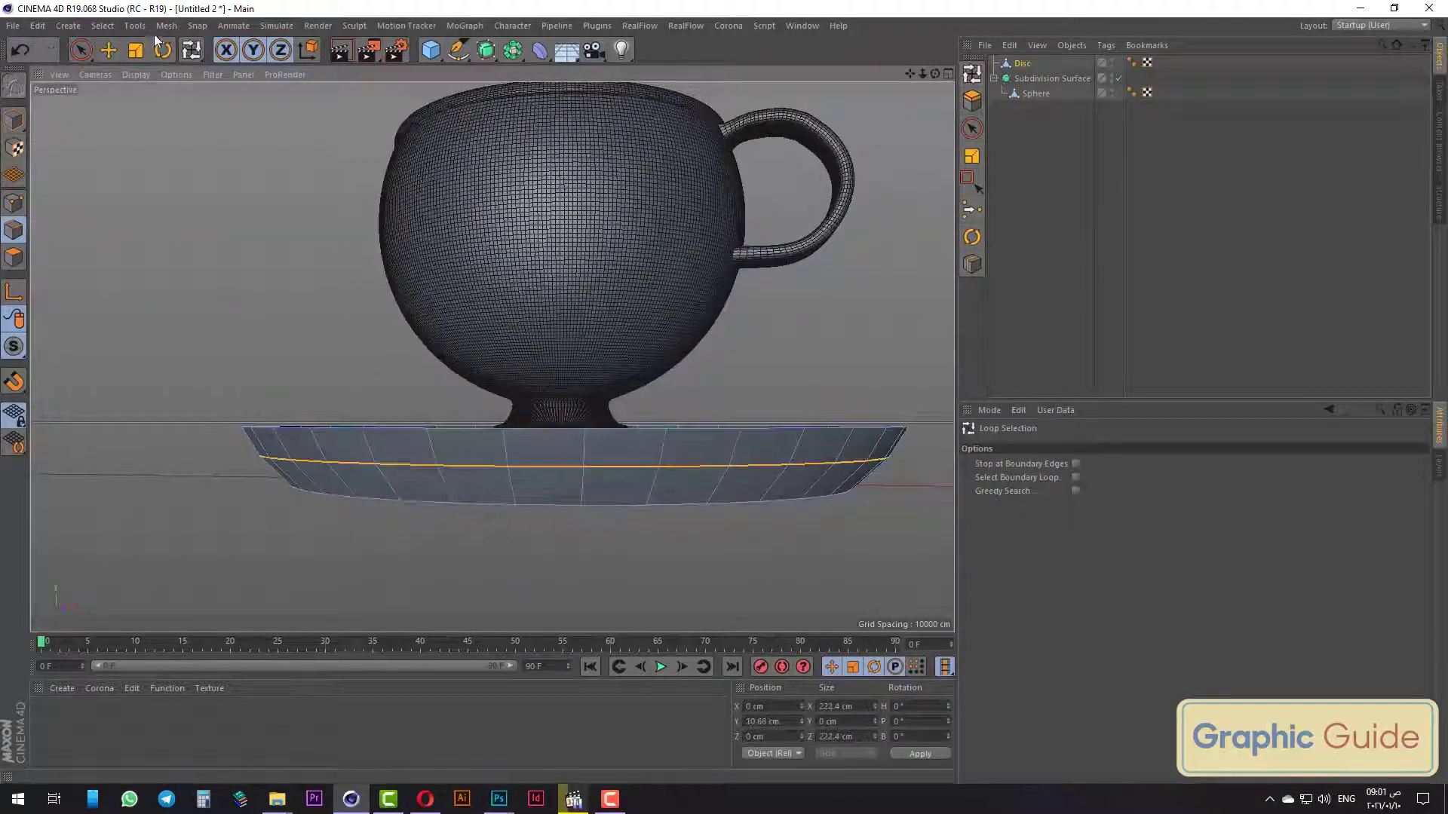
left_click(137, 52)
left_click_drag(143, 90, 179, 275, "alt")
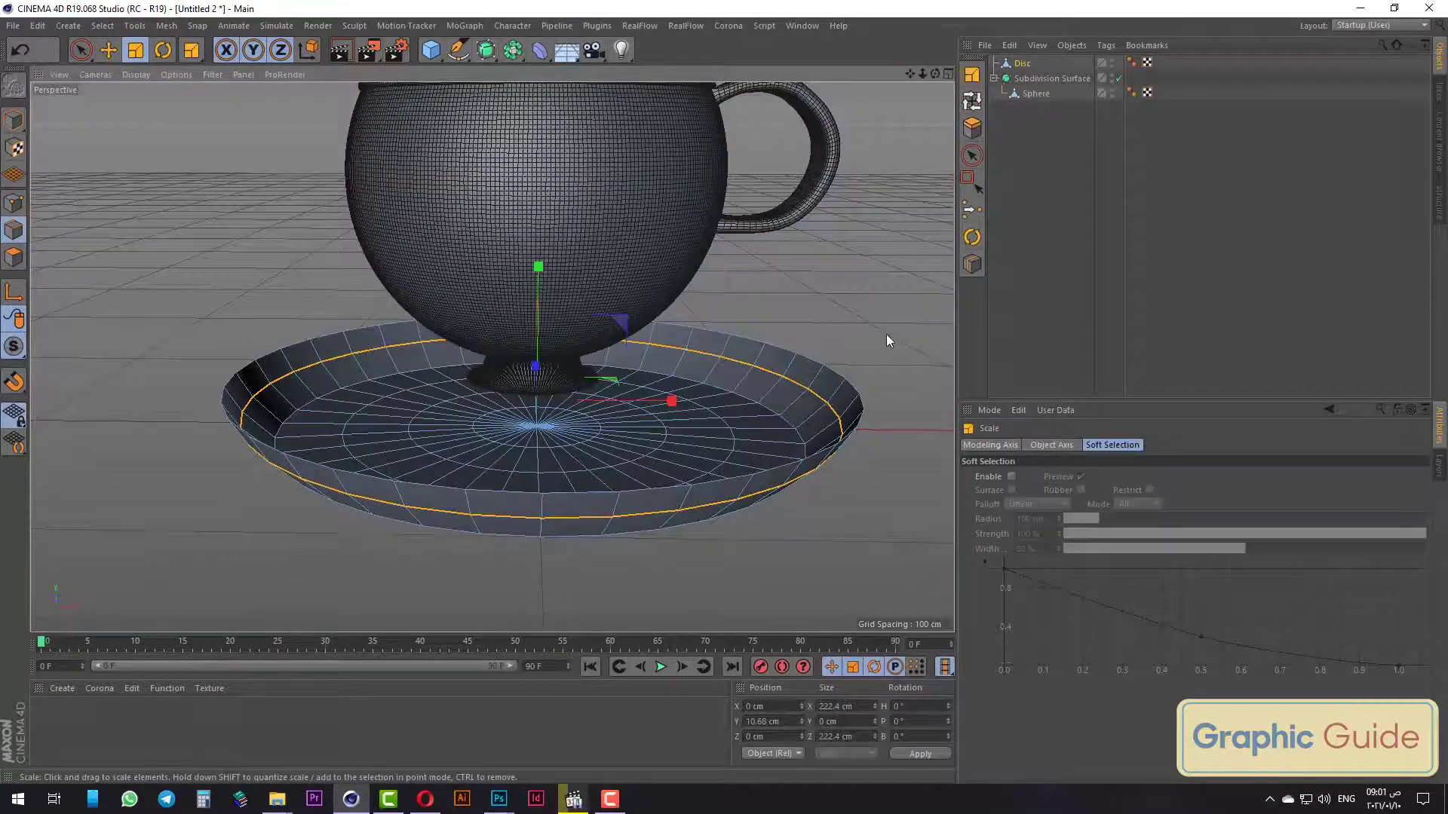
mouse_move(885, 336)
left_mouse_down()
mouse_move(852, 339)
mouse_move(941, 346)
left_mouse_up()
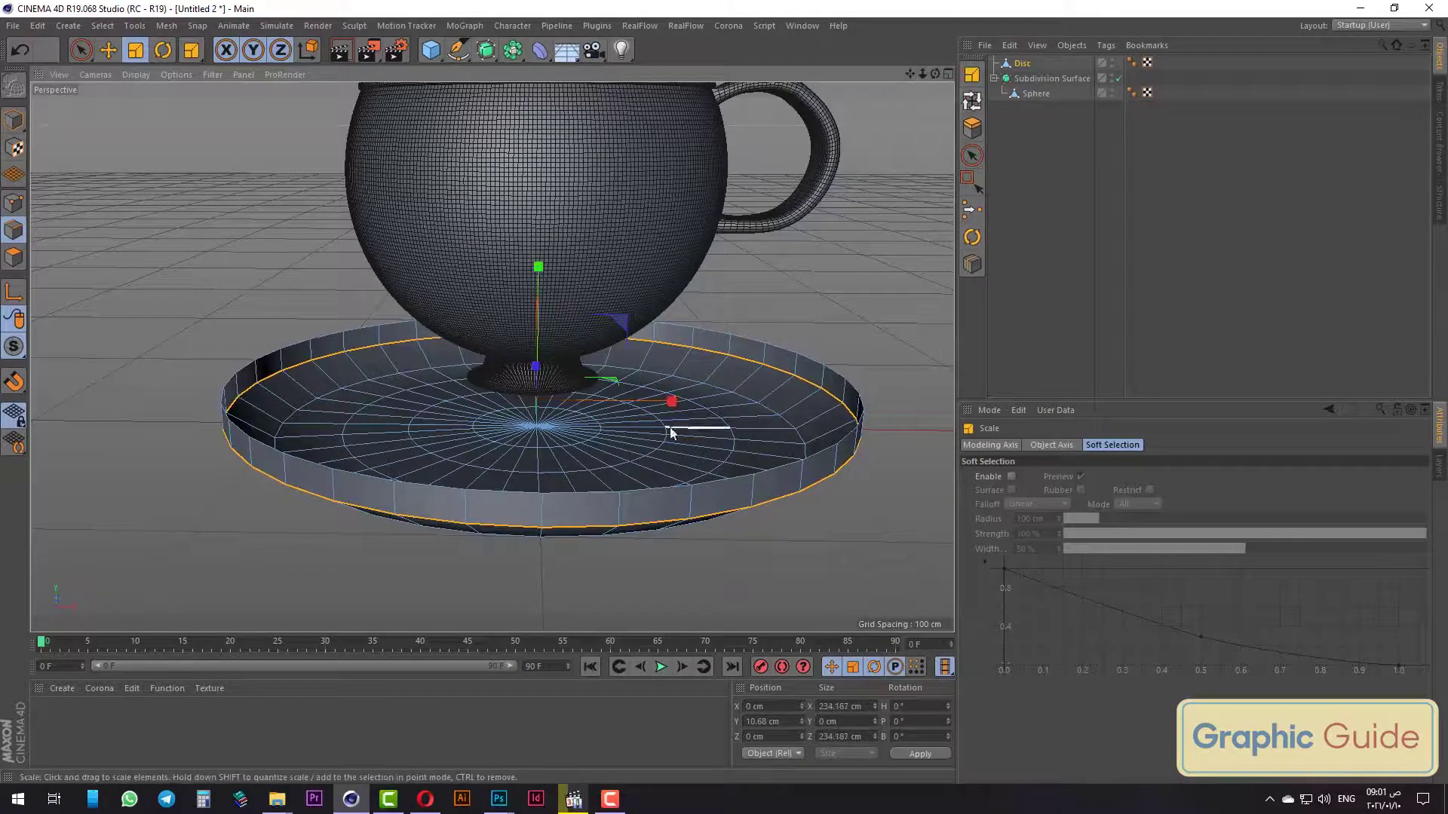
left_click_drag(671, 445, 674, 401, "alt")
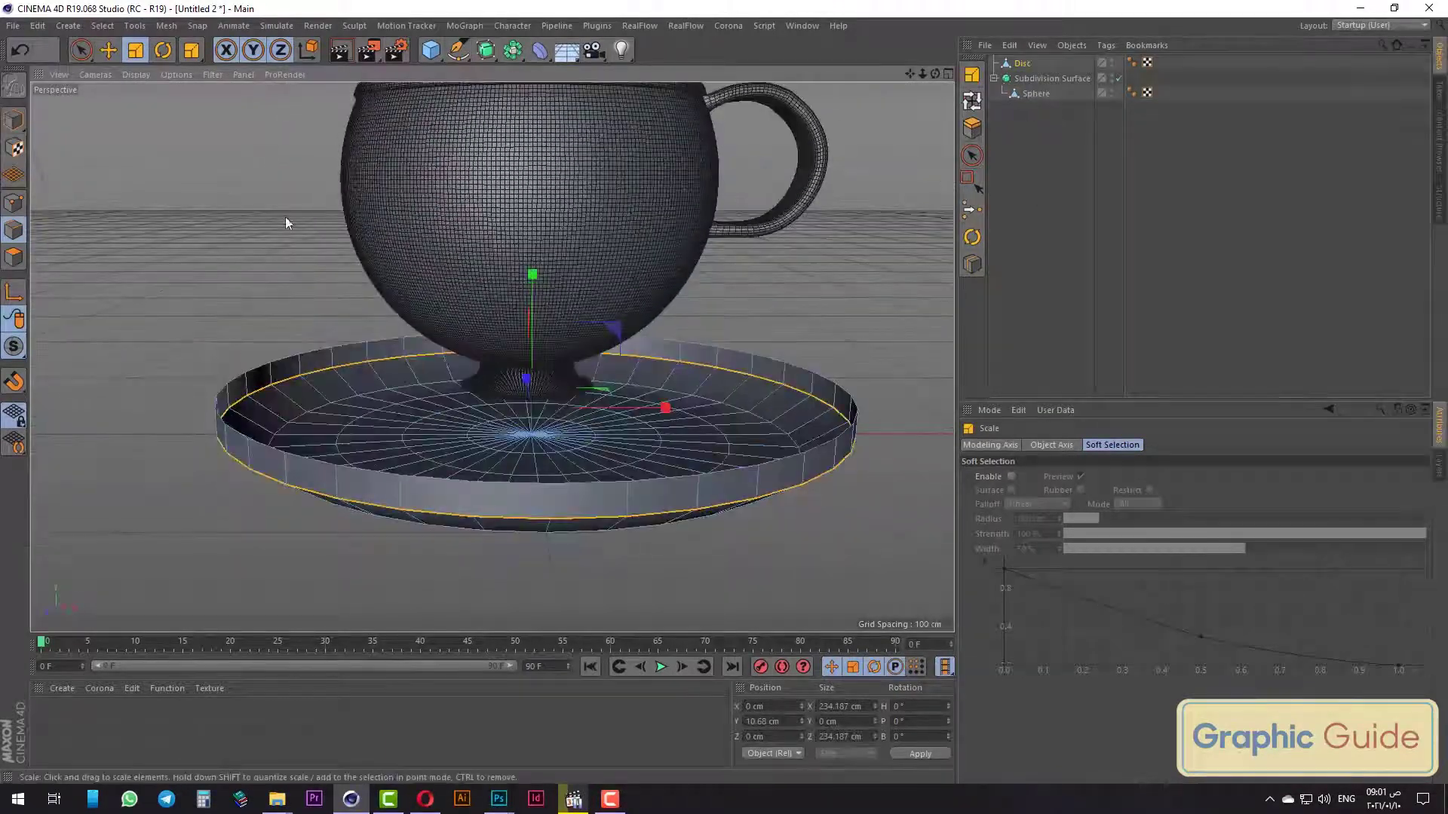
Extrude the saucer's top polygons about -2.8 cm into a dish and wrap it in Subdivision Surface.
left_click(14, 257)
right_click(655, 415)
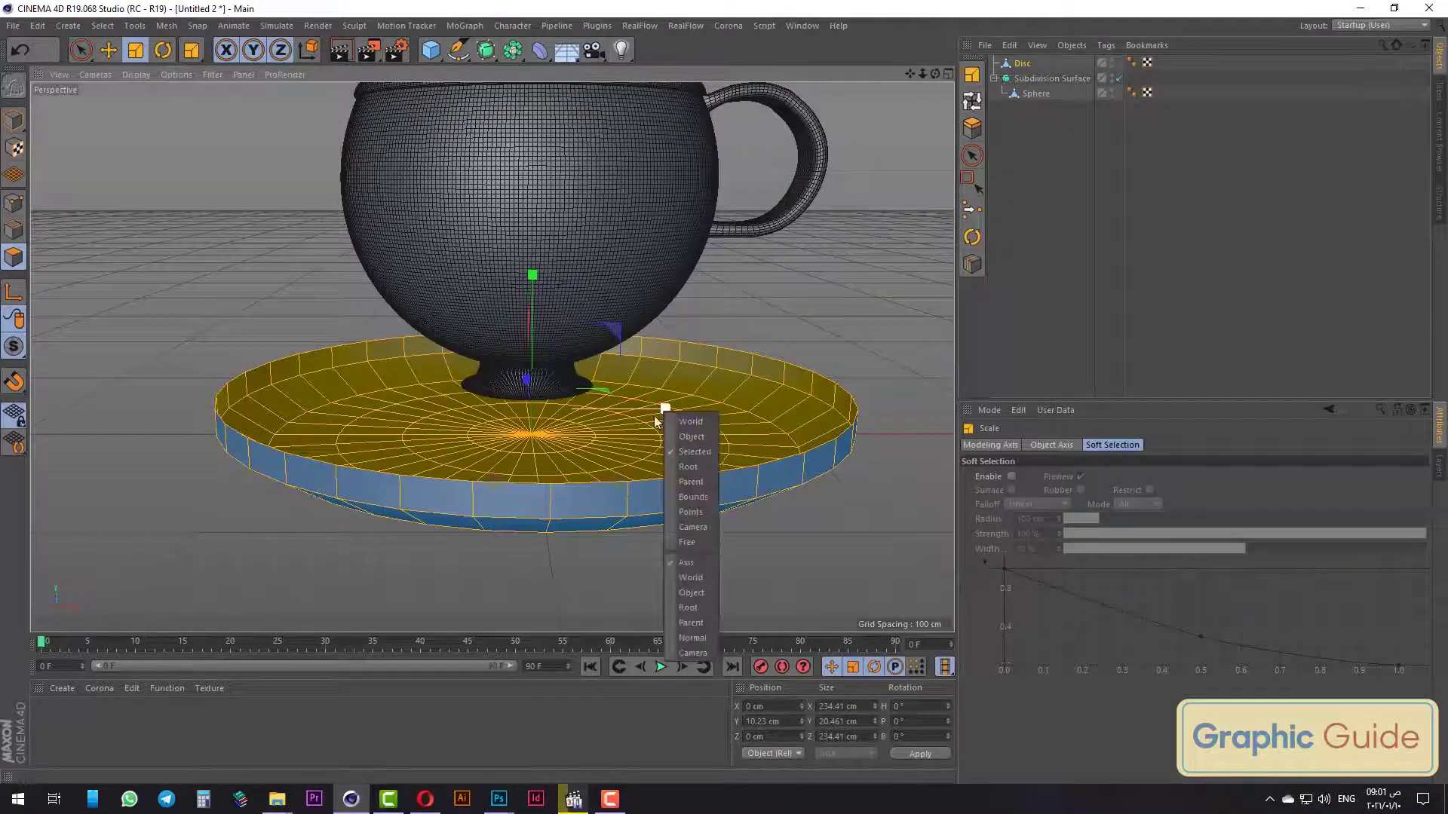
right_click(722, 399)
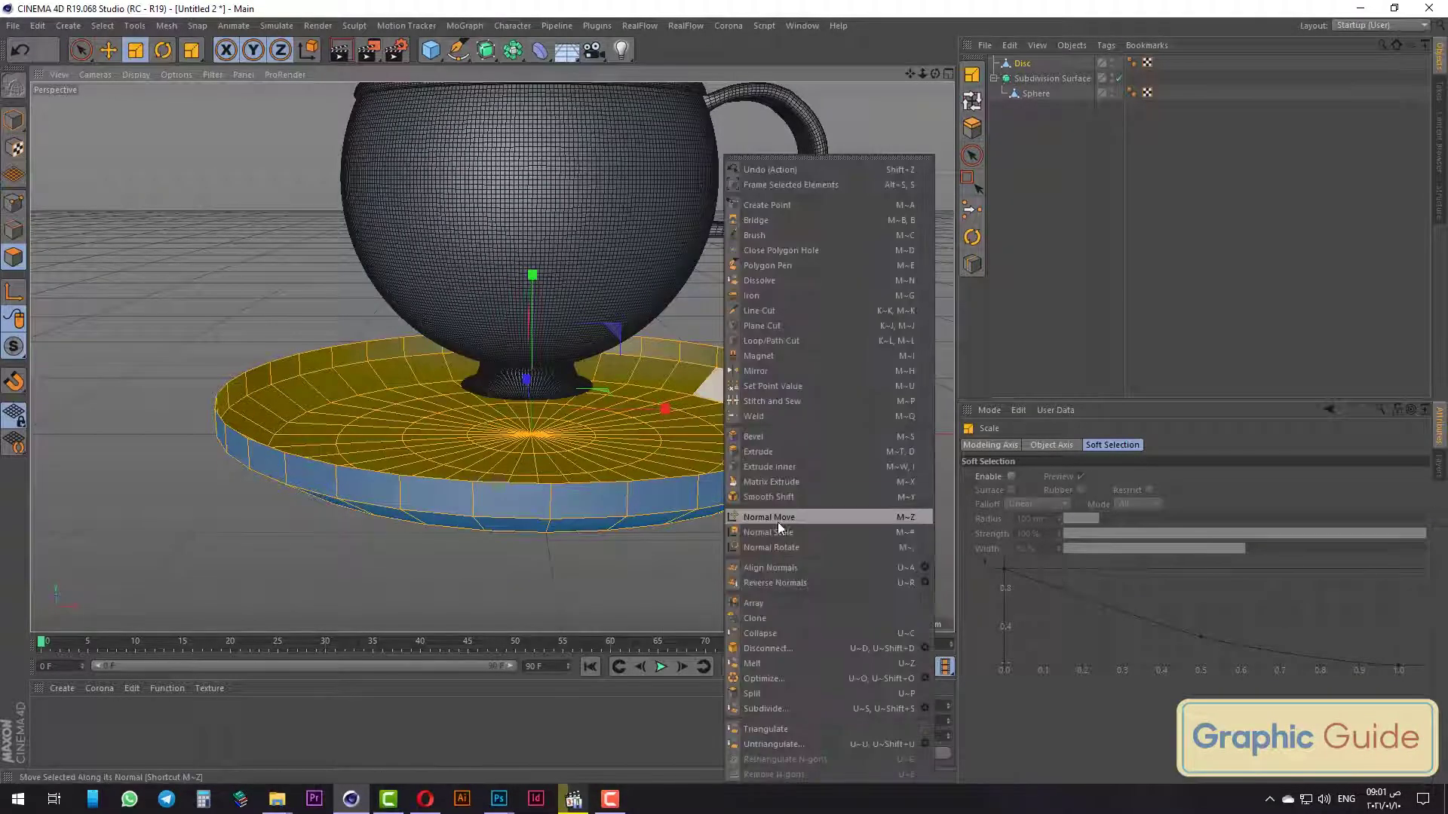
left_click(767, 457)
mouse_move(868, 552)
left_mouse_down()
mouse_move(791, 552)
mouse_move(872, 556)
left_mouse_up()
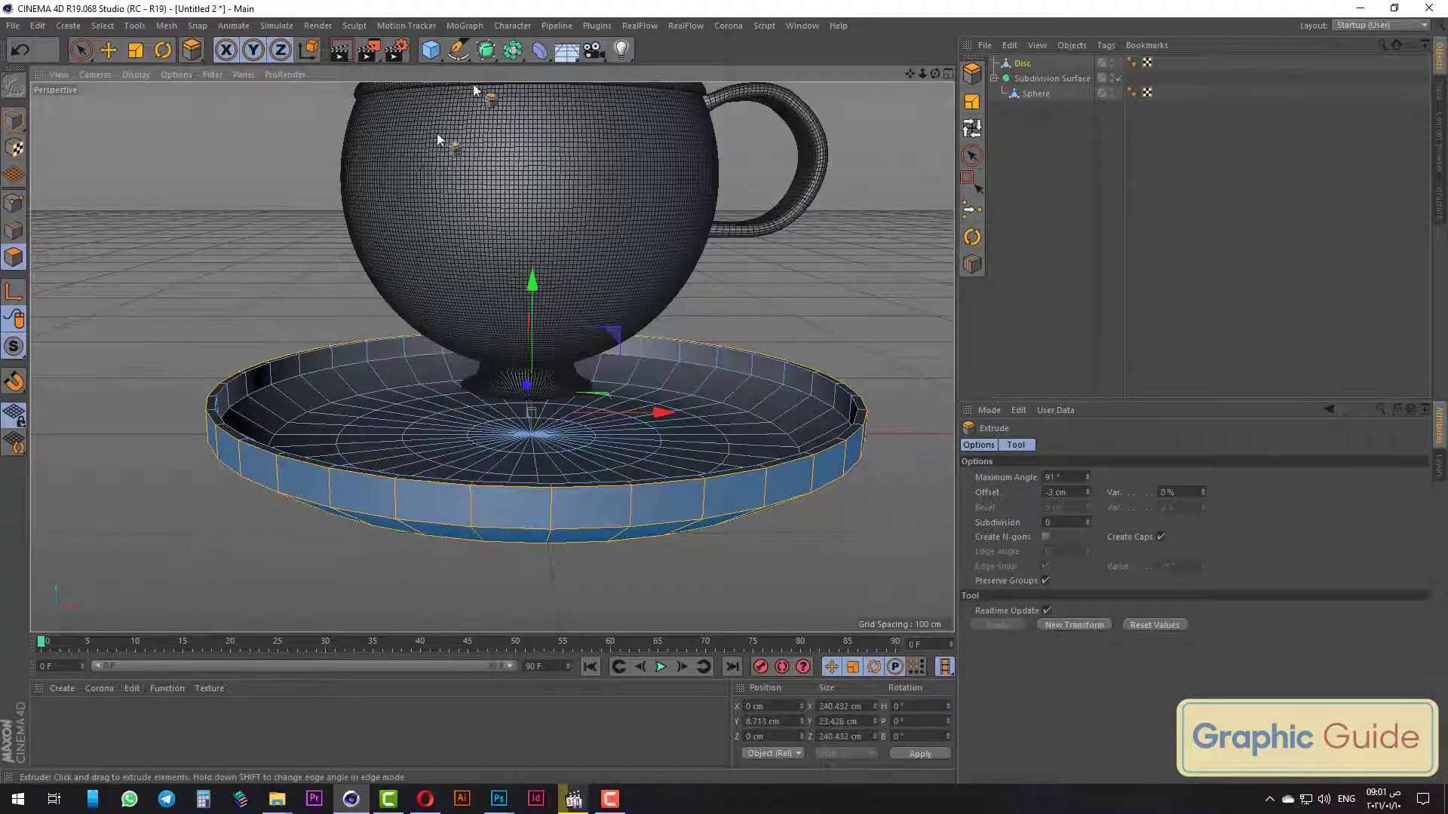
left_click(486, 51, "alt")
mouse_move(468, 462)
left_mouse_down("alt")
mouse_move(485, 355)
mouse_move(598, 317)
mouse_move(562, 397)
mouse_move(4, 240)
left_mouse_up("alt")
Cut a new edge loop into the saucer Disc's wall at 30.066% offset.
left_click(10, 208)
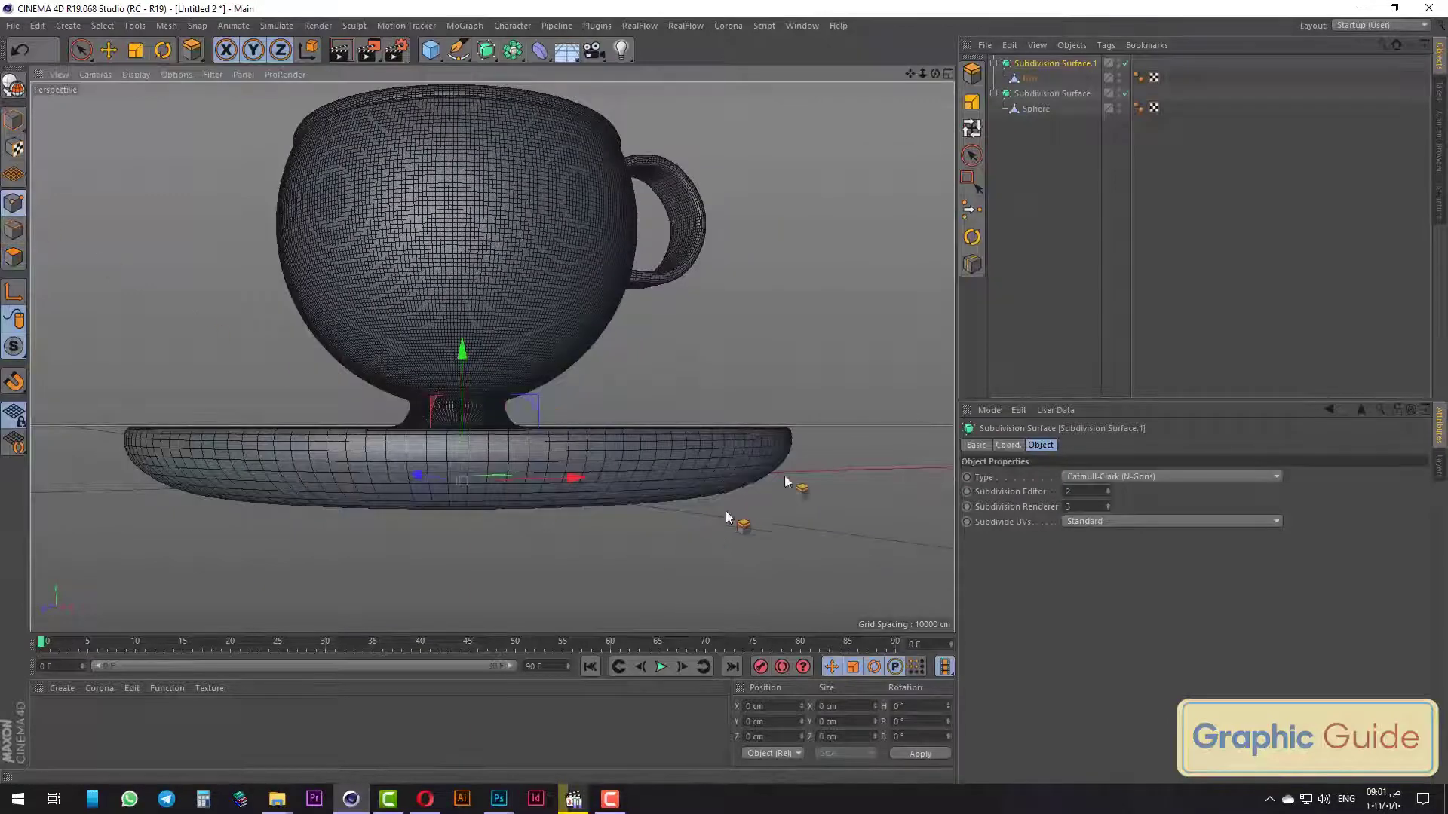
left_click(1029, 78)
right_click(849, 473)
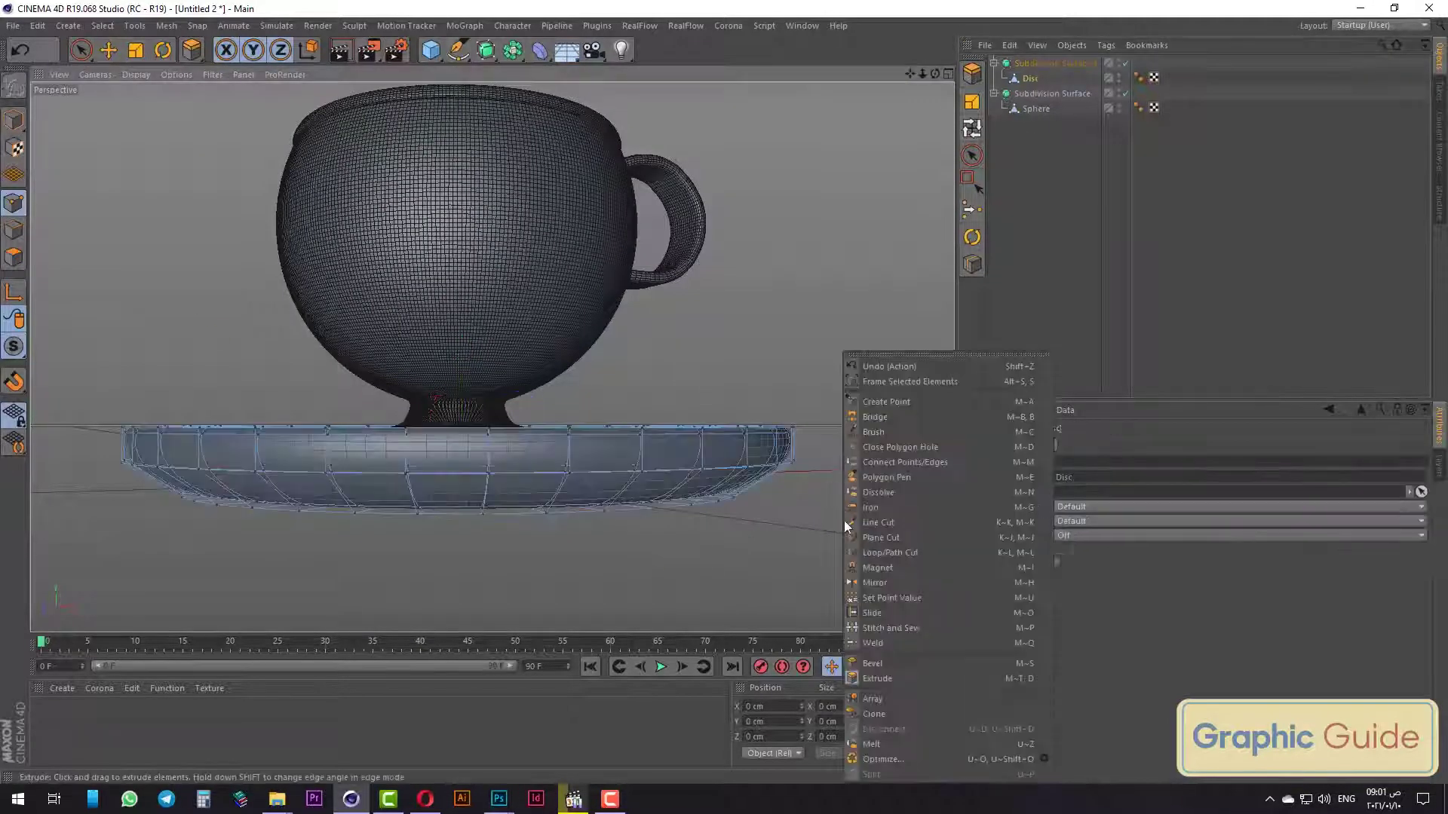
left_click(886, 580)
scroll(586, 541, "up", 2)
left_click(698, 491)
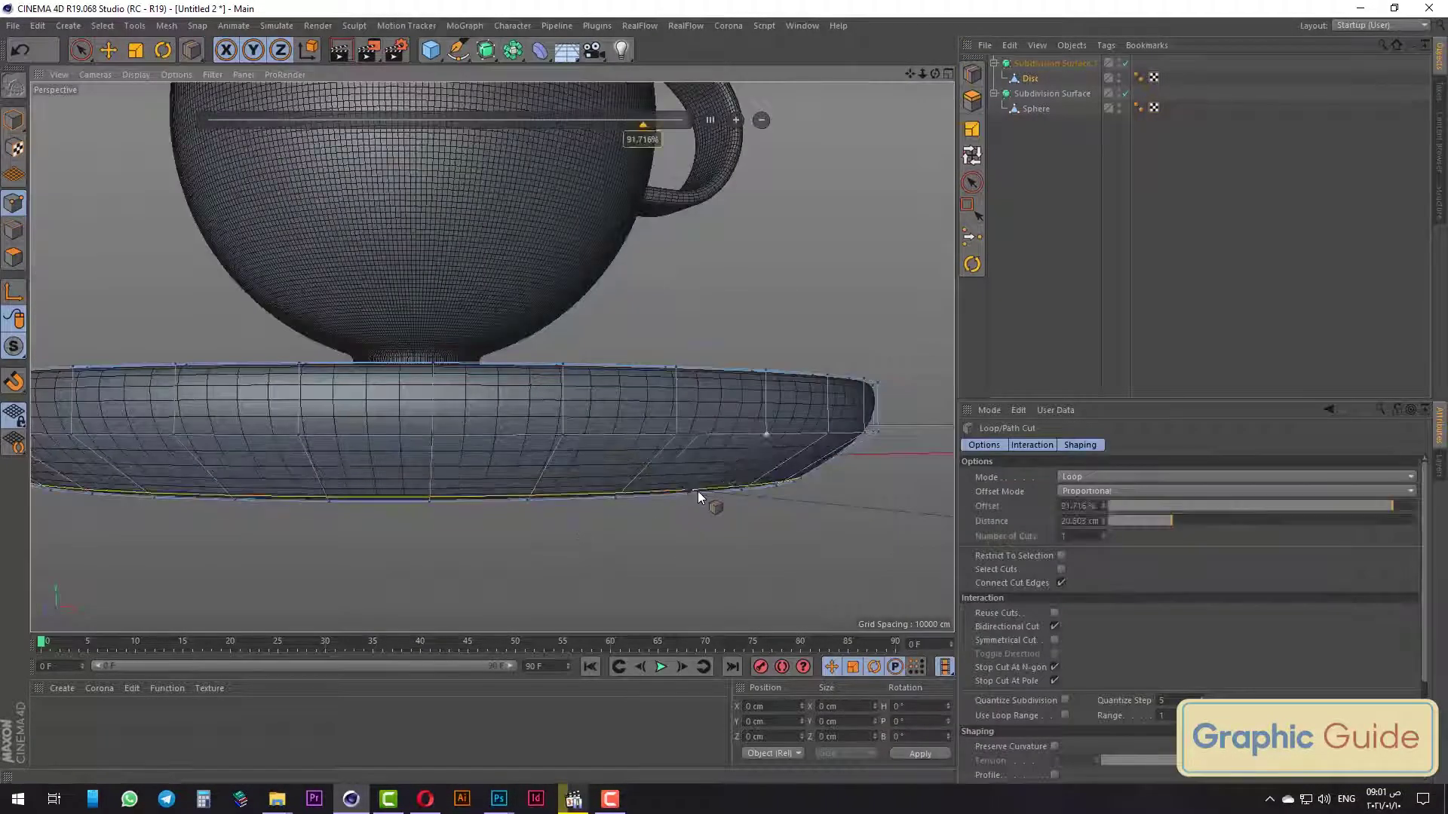
left_click_drag(743, 466, 748, 502, "alt")
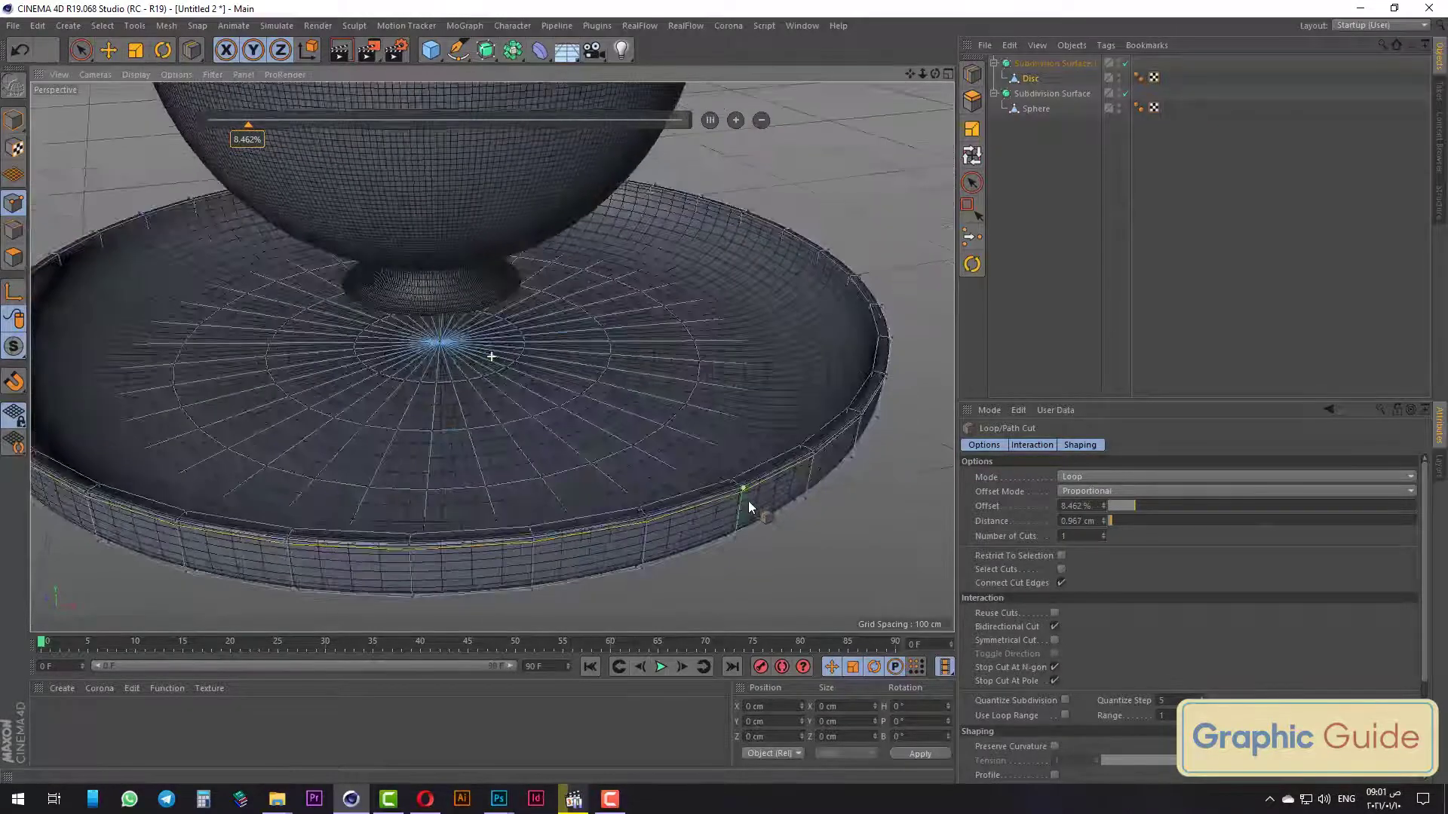
scroll(715, 467, "down", 2)
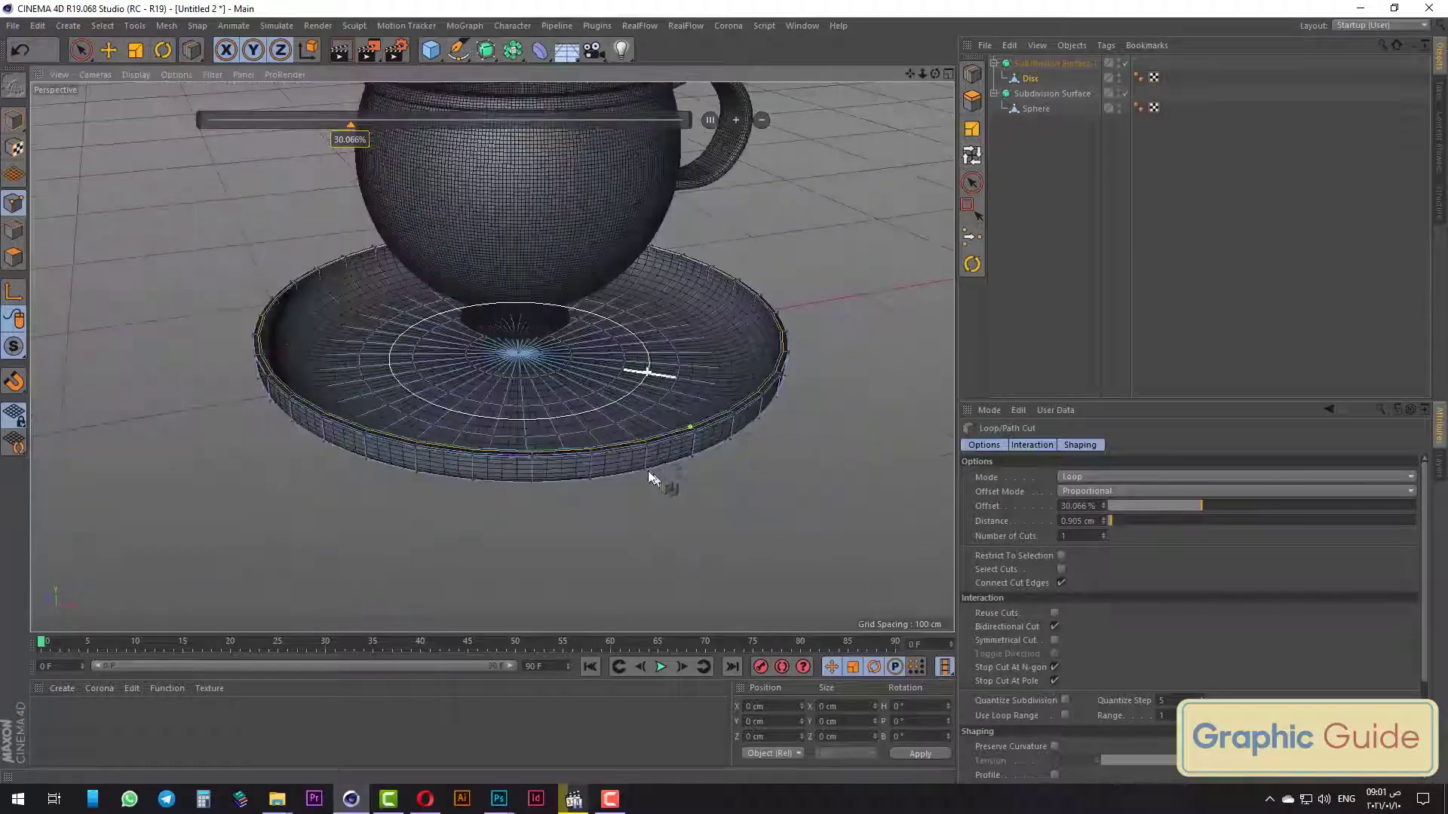
left_click_drag(648, 471, 637, 407, "alt")
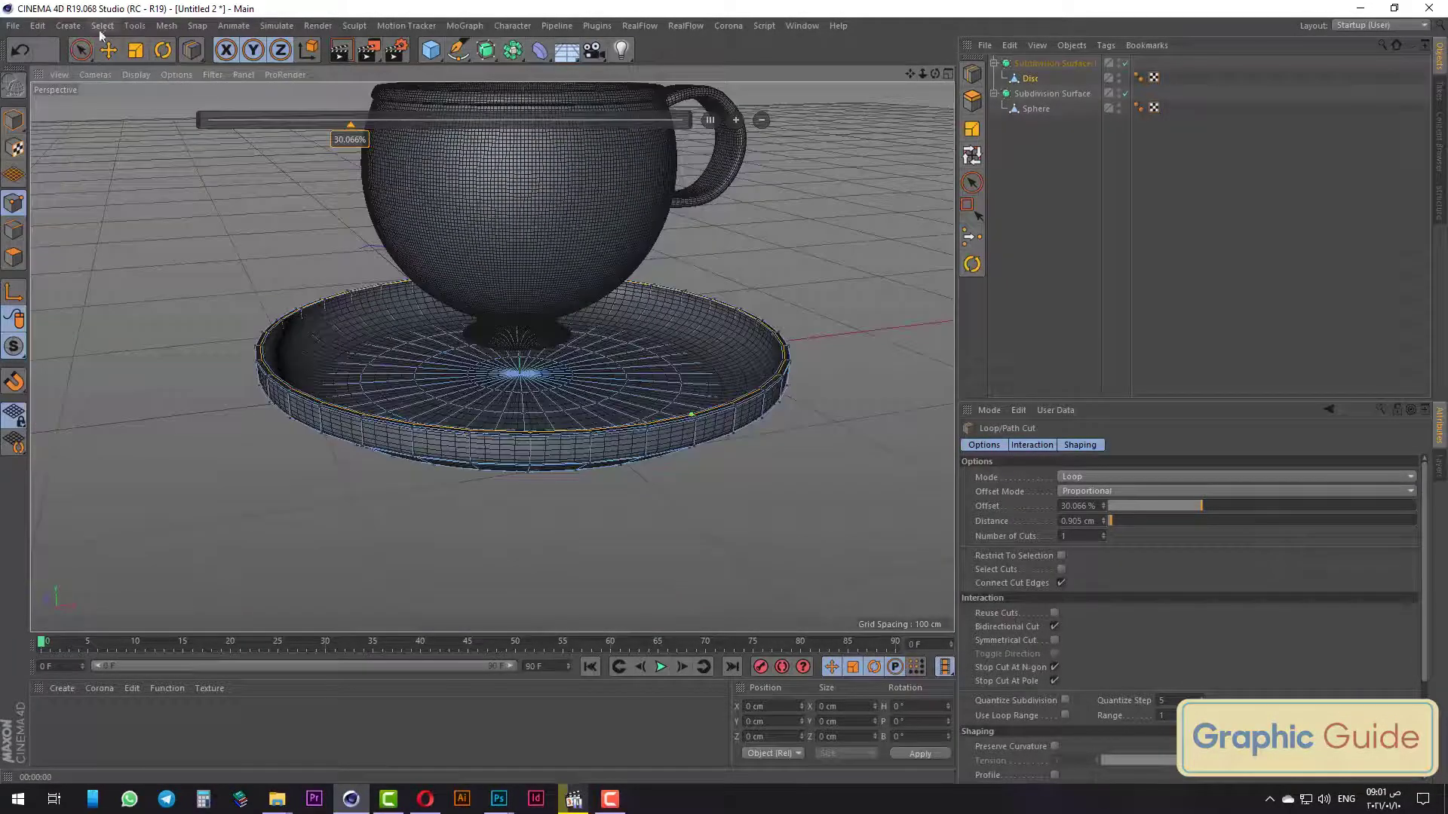
left_click_drag(81, 50, 119, 67)
mouse_move(452, 189)
left_mouse_down("alt")
mouse_move(653, 453)
mouse_move(356, 233)
left_mouse_up("alt")
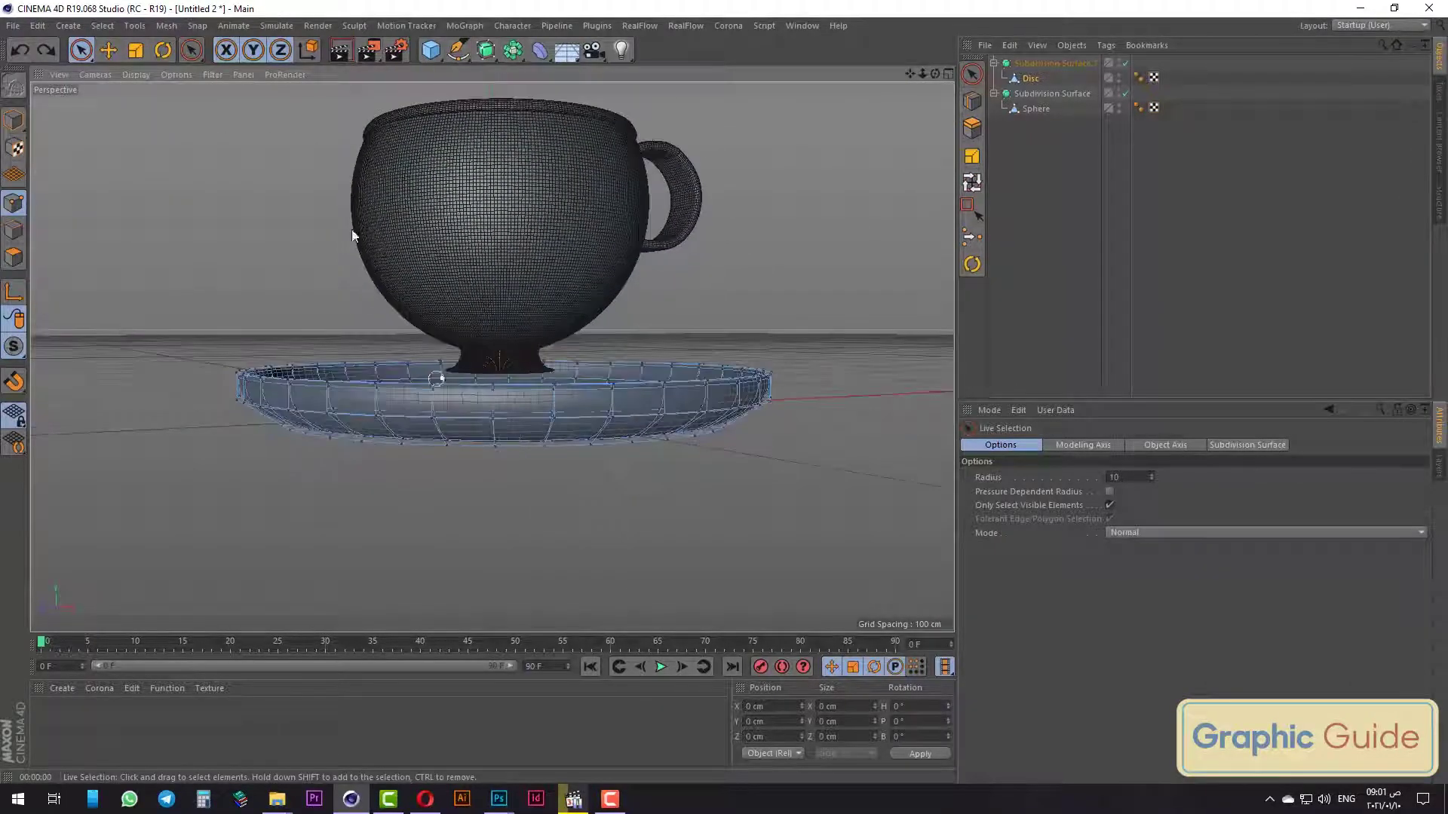
Preview a quick render of the cup and saucer in the Render View.
left_click(343, 53)
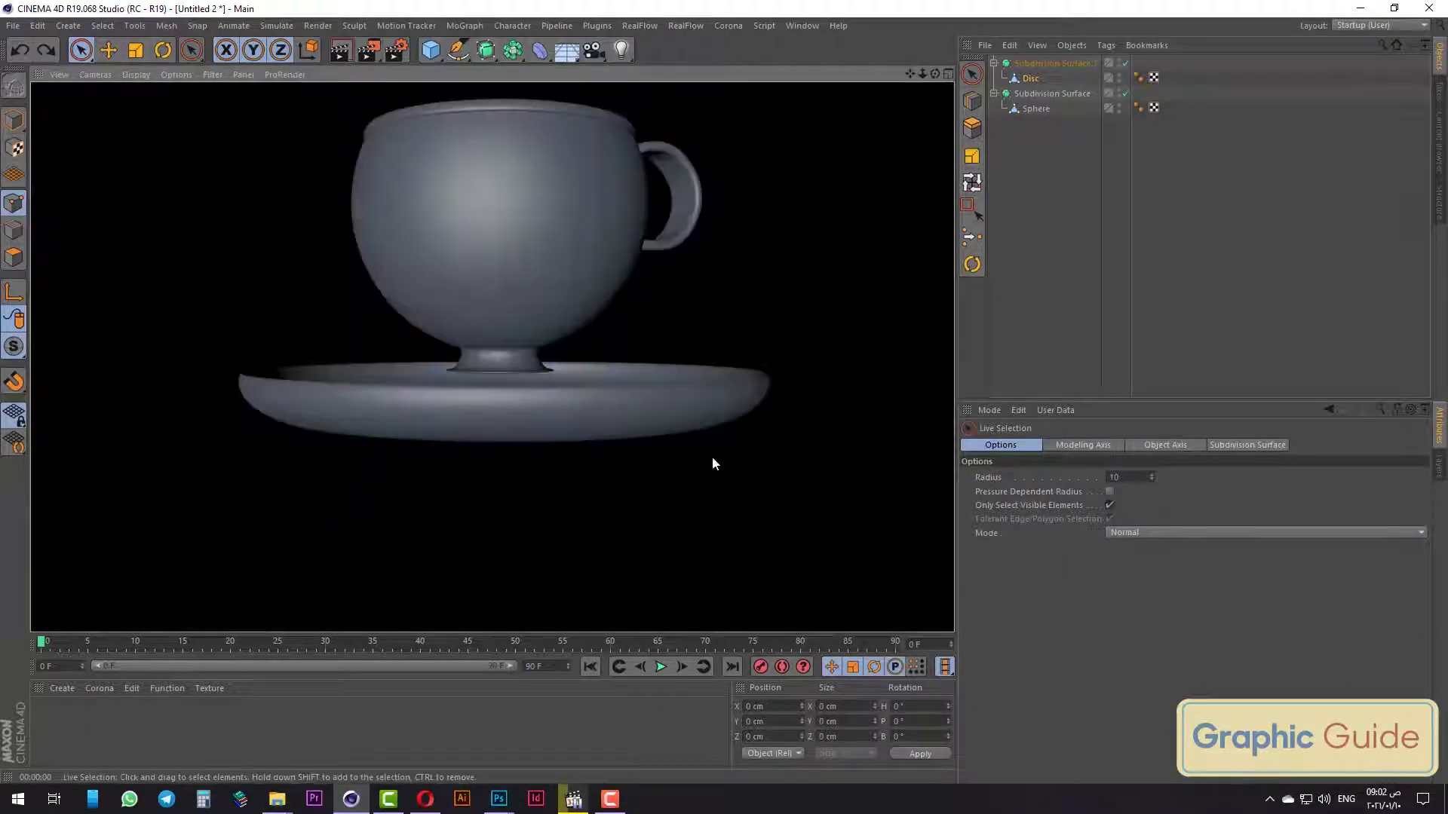
mouse_move(712, 463)
left_mouse_down("alt")
mouse_move(568, 494)
mouse_move(601, 430)
mouse_move(701, 475)
left_mouse_up("alt")
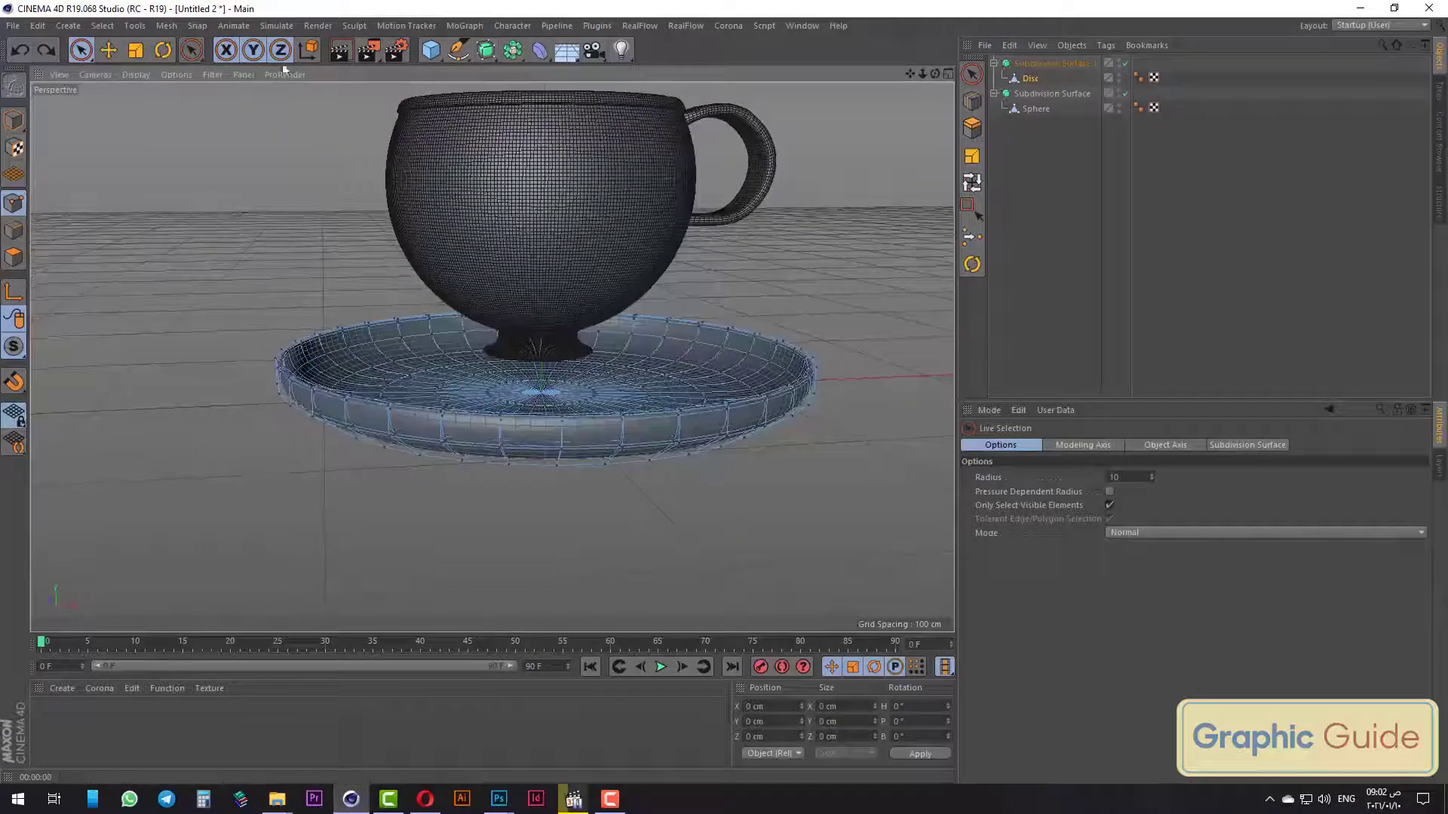
left_click(338, 58)
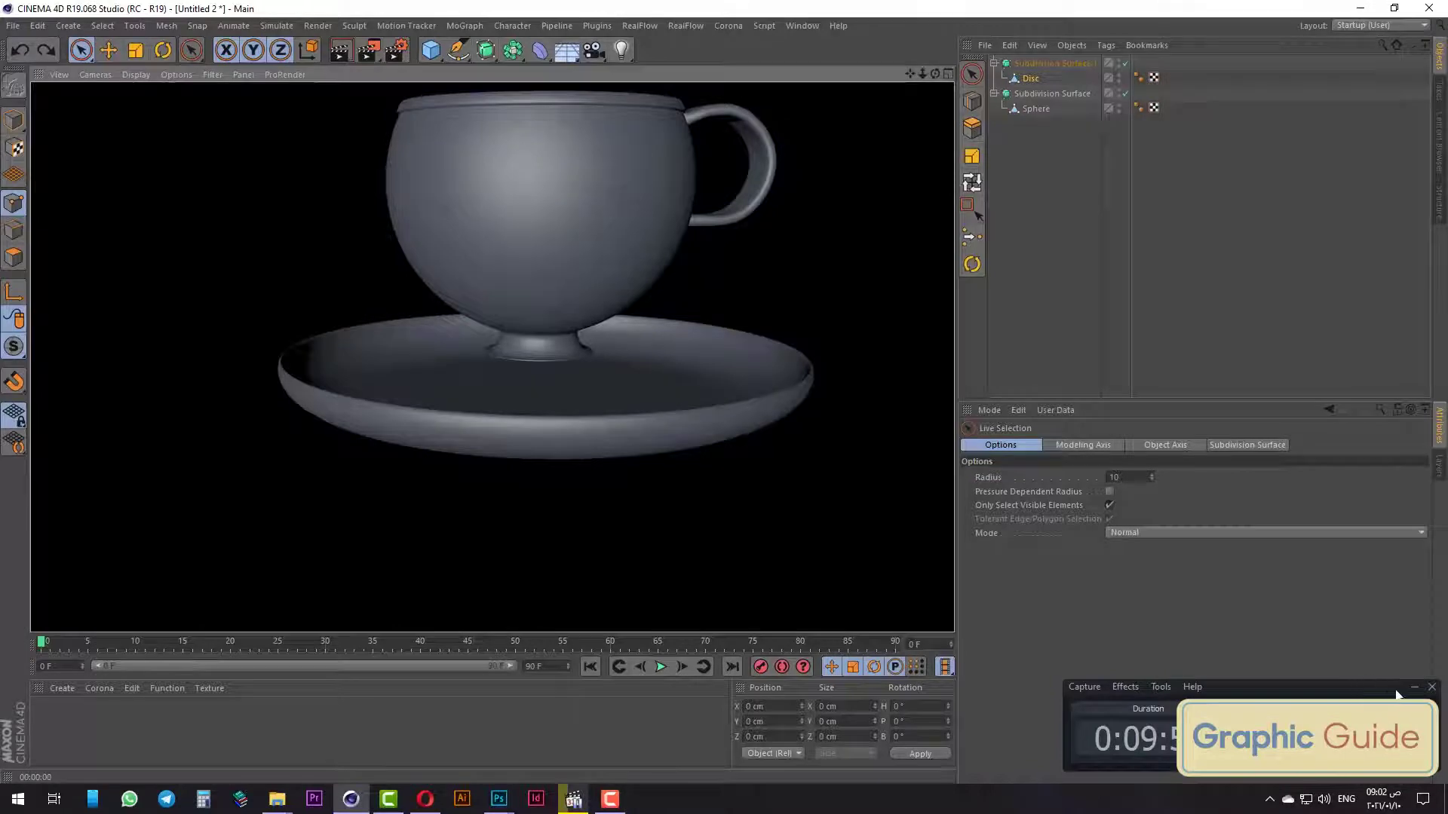
left_click(1413, 691)
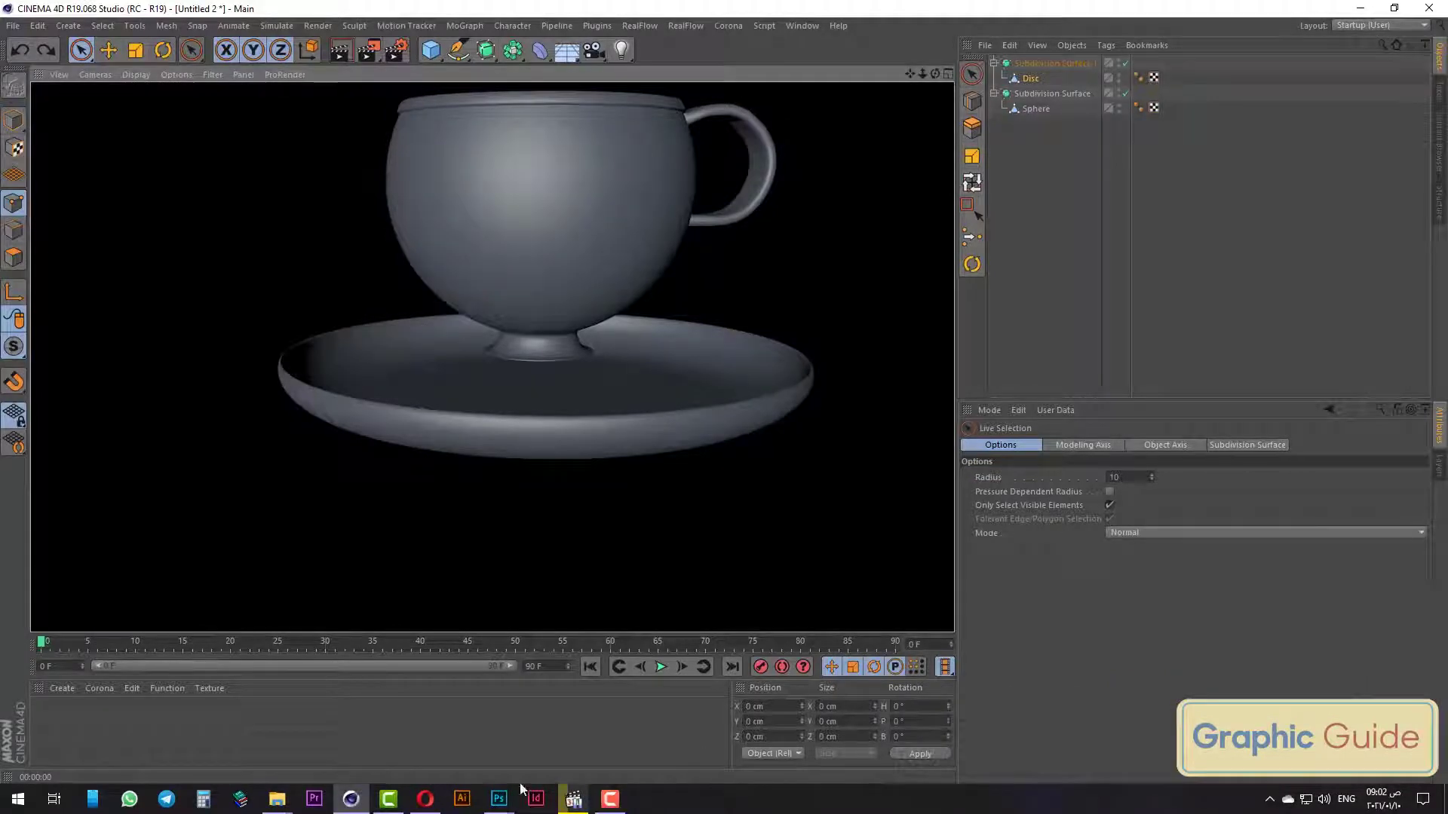
Return to the Front editor view over the reference photo.
left_click(612, 686)
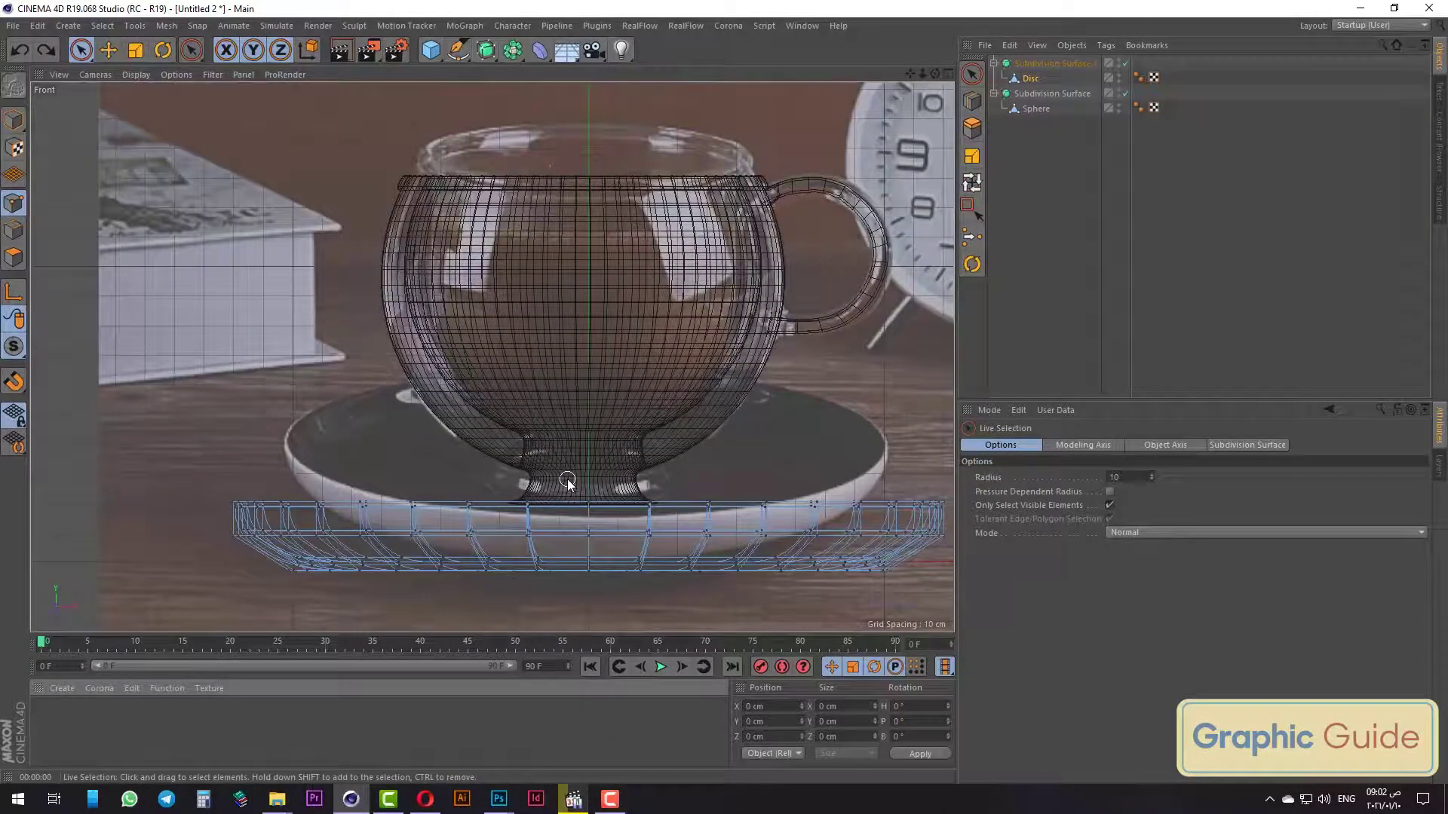
key("F1")
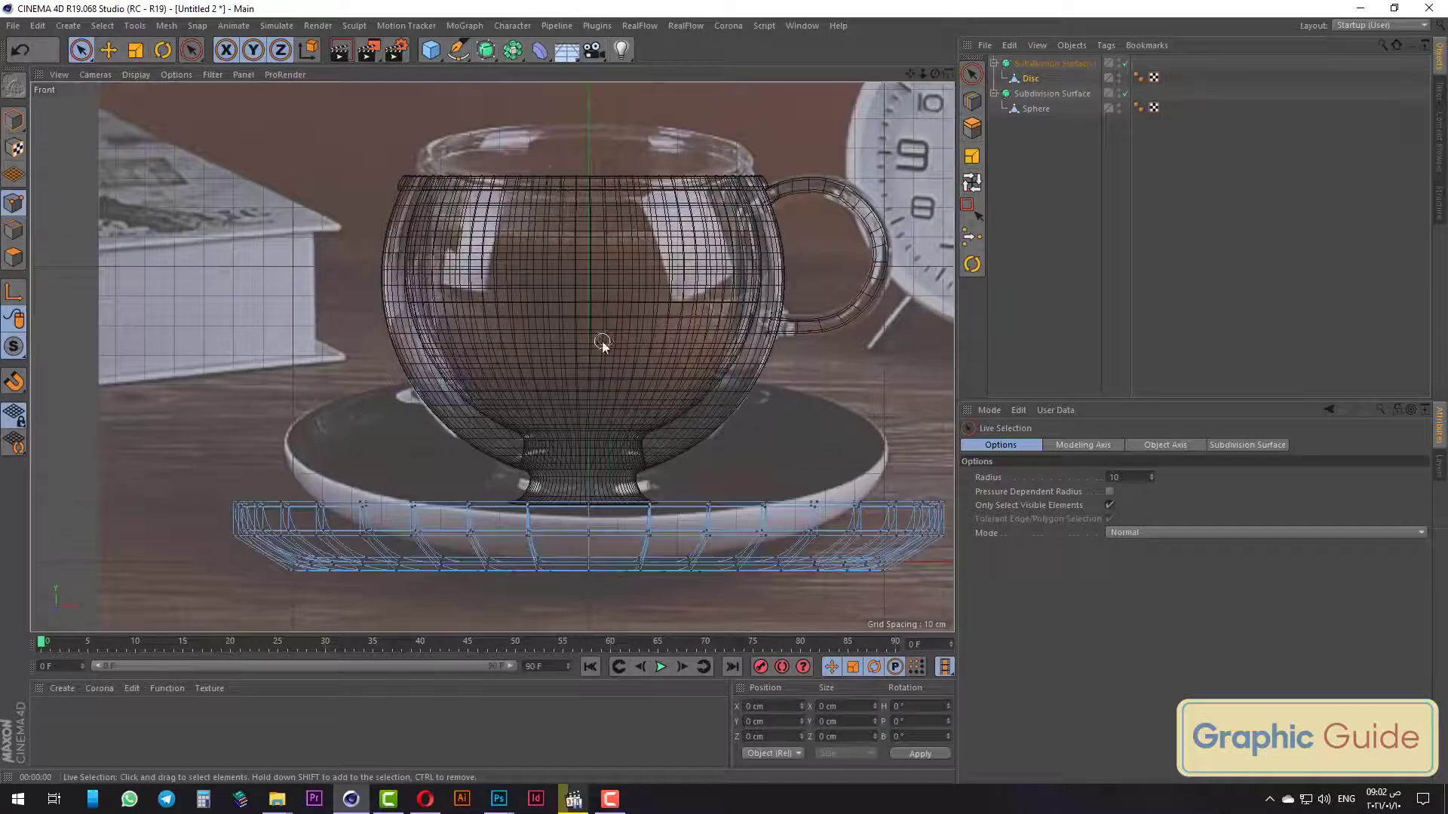
scroll(601, 339, "down", 3)
Raise the saucer about 6.1 cm and lower the cup's Subdivision Surface to rest inside it.
left_click(23, 123)
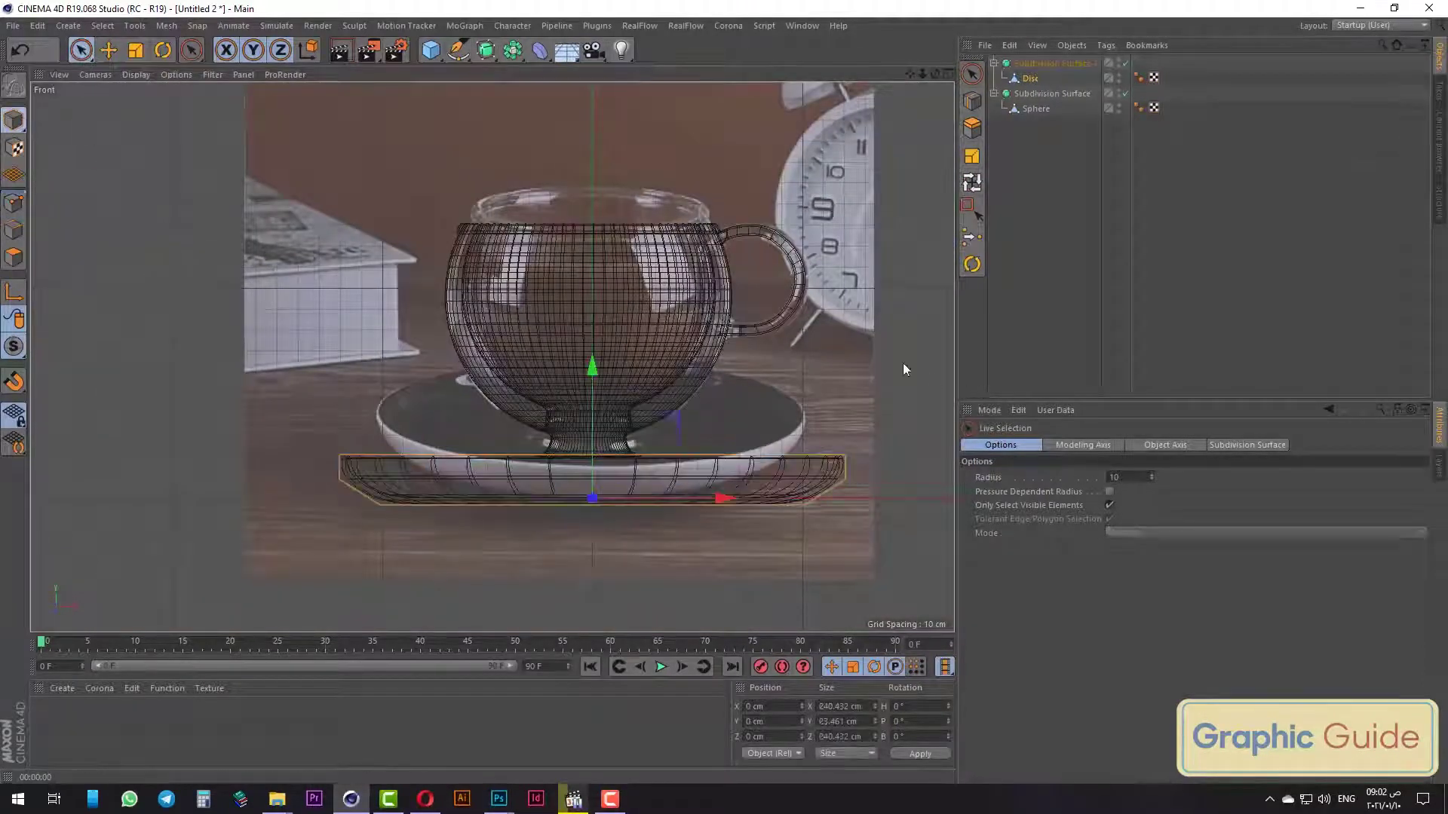
left_click_drag(589, 395, 595, 386)
left_click(595, 386)
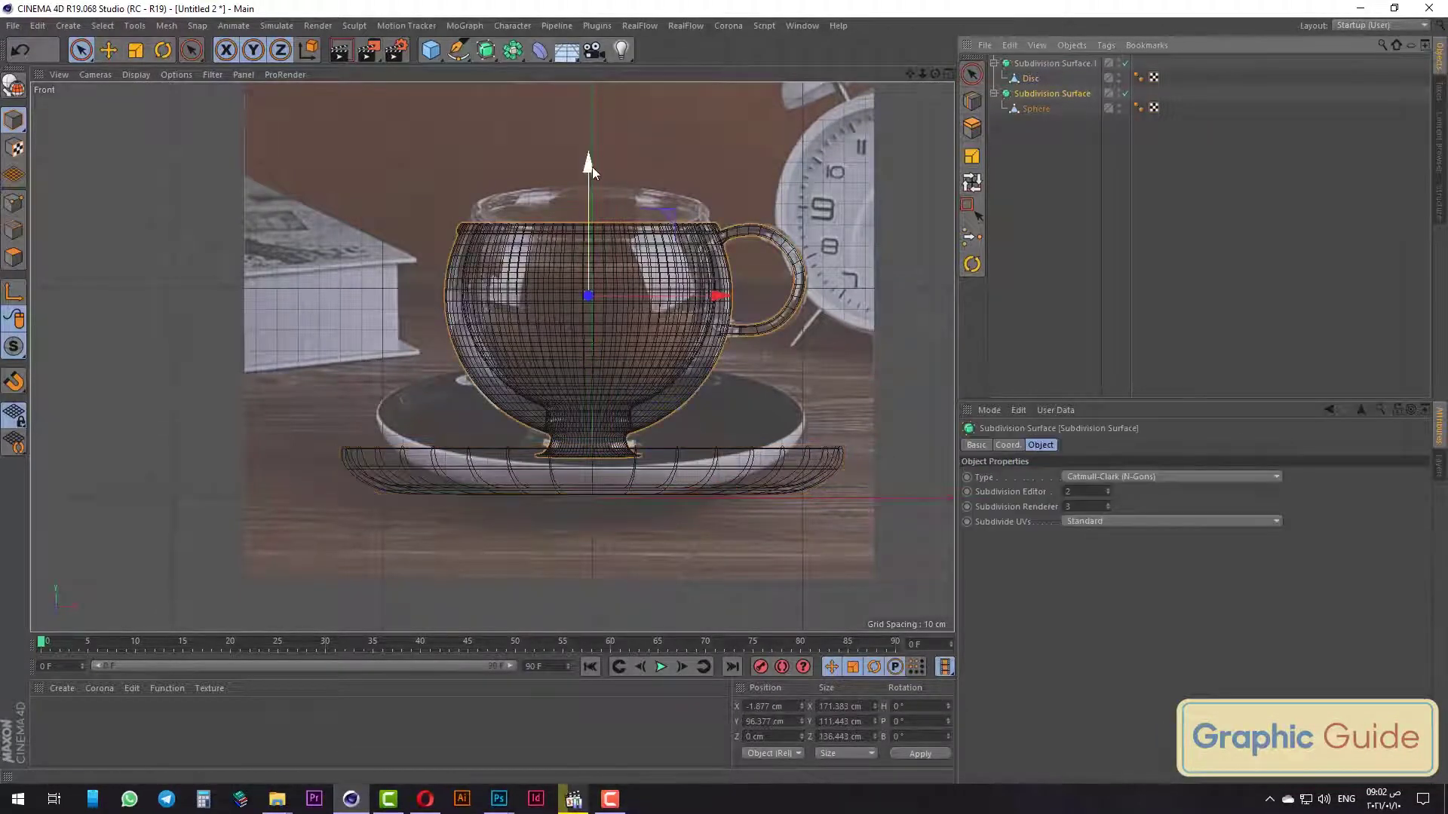
mouse_move(591, 166)
left_mouse_down()
mouse_move(568, 392)
mouse_move(582, 362)
left_mouse_up()
key("F1")
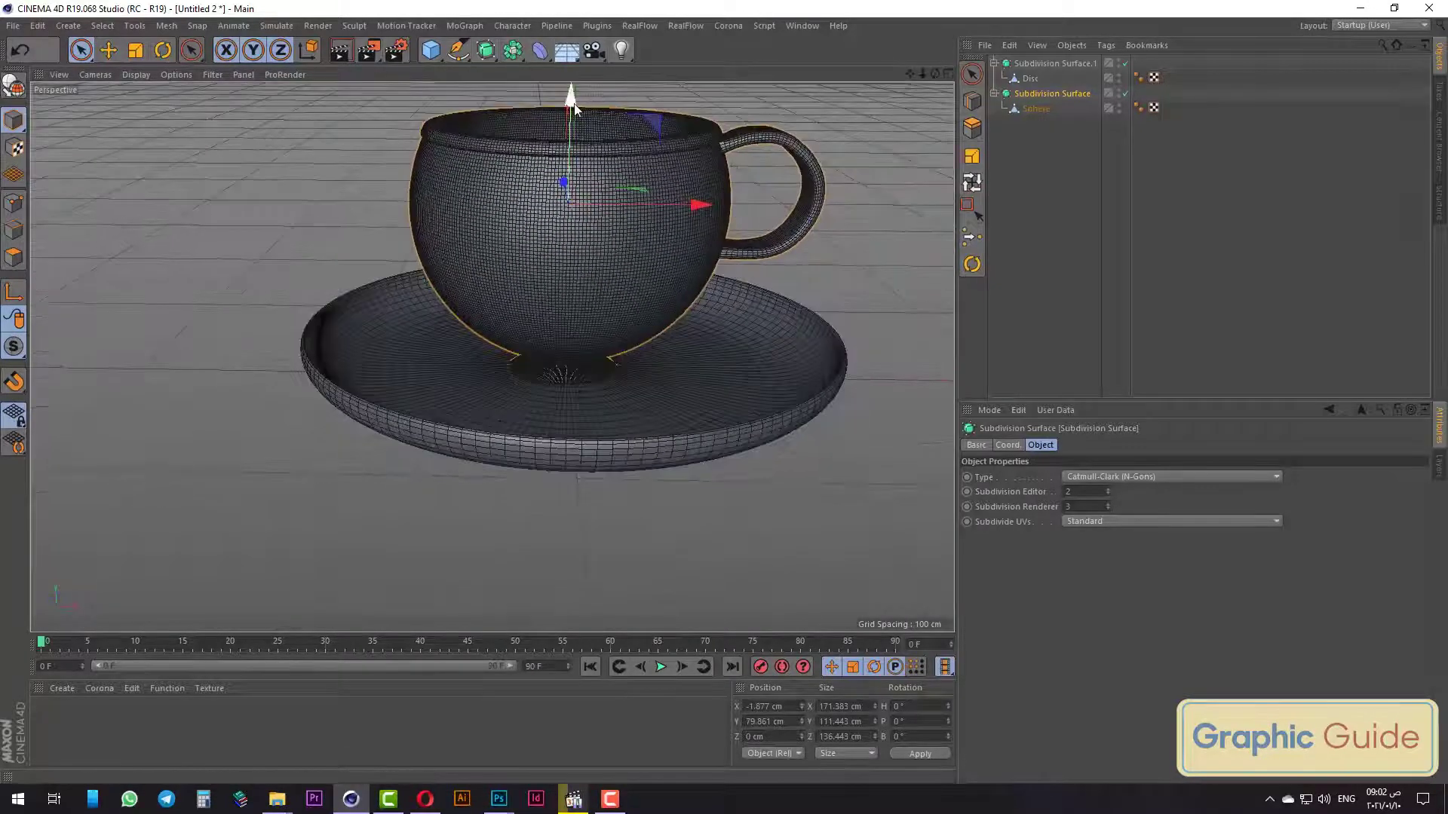
left_click_drag(571, 96, 573, 103)
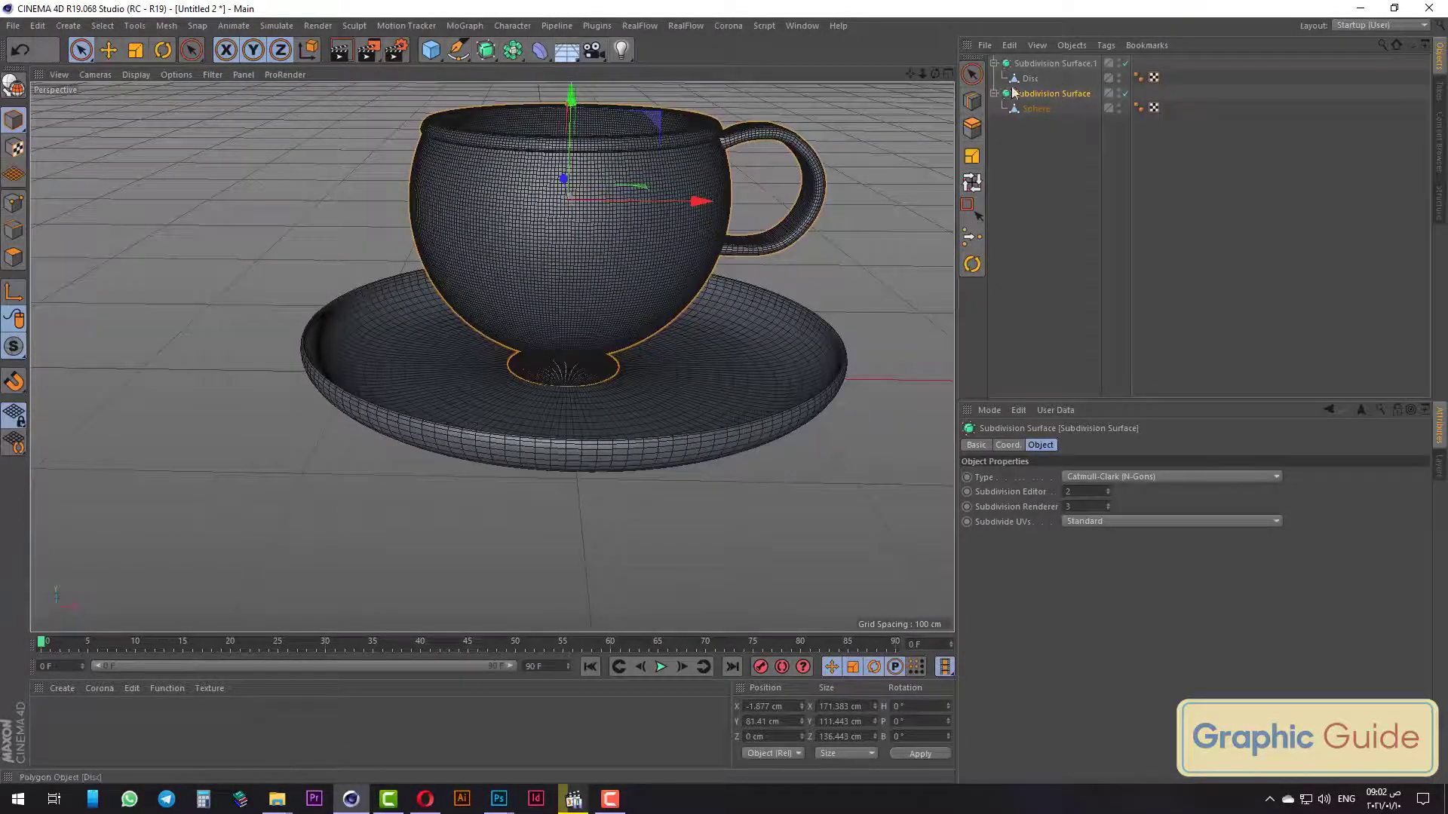
left_click(994, 64)
left_click(1031, 61)
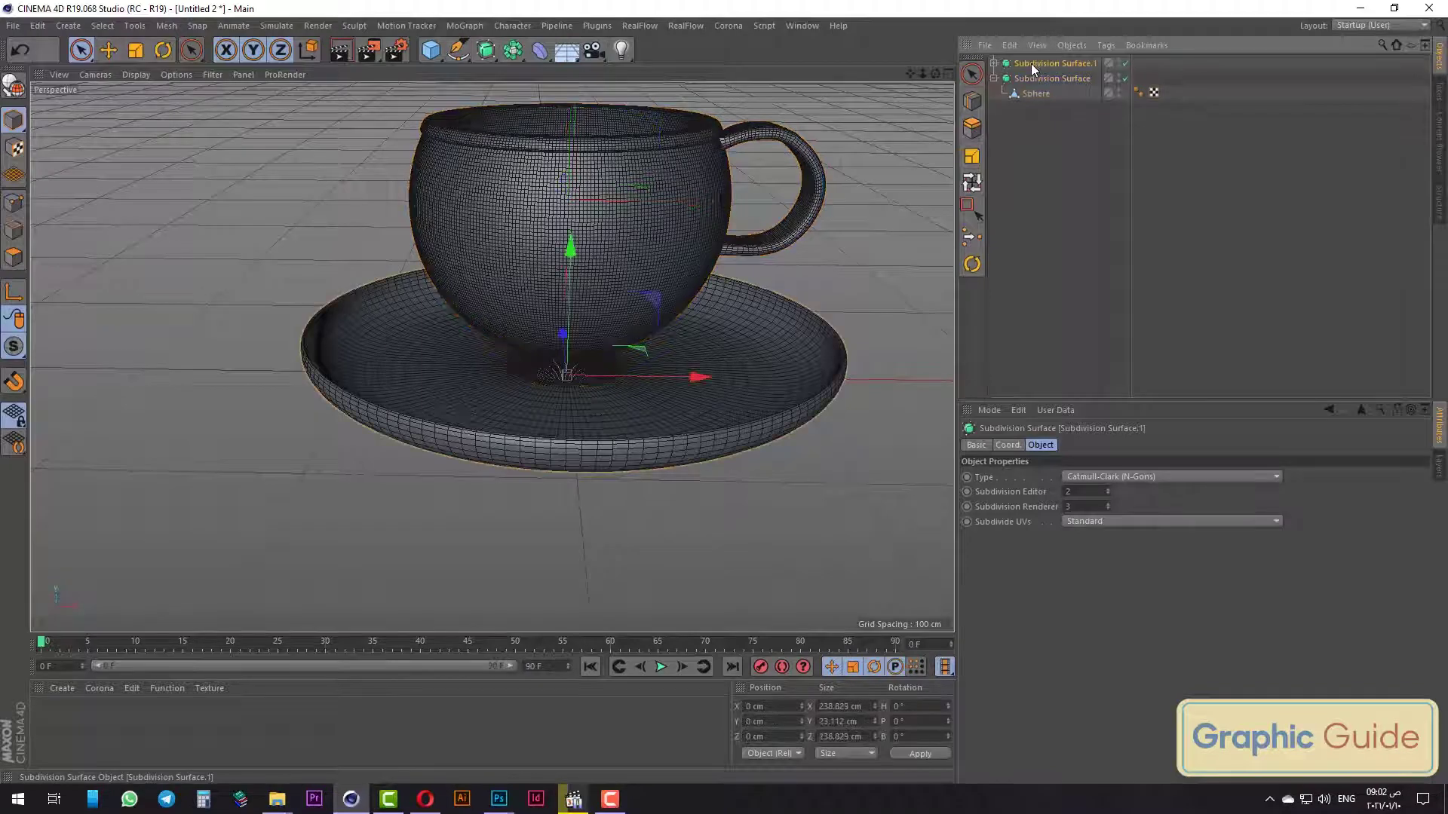
Rename the saucer Subdivision Surface to الطبق and the cup to الفنجان.
double_click(1030, 63)
type("hg f")
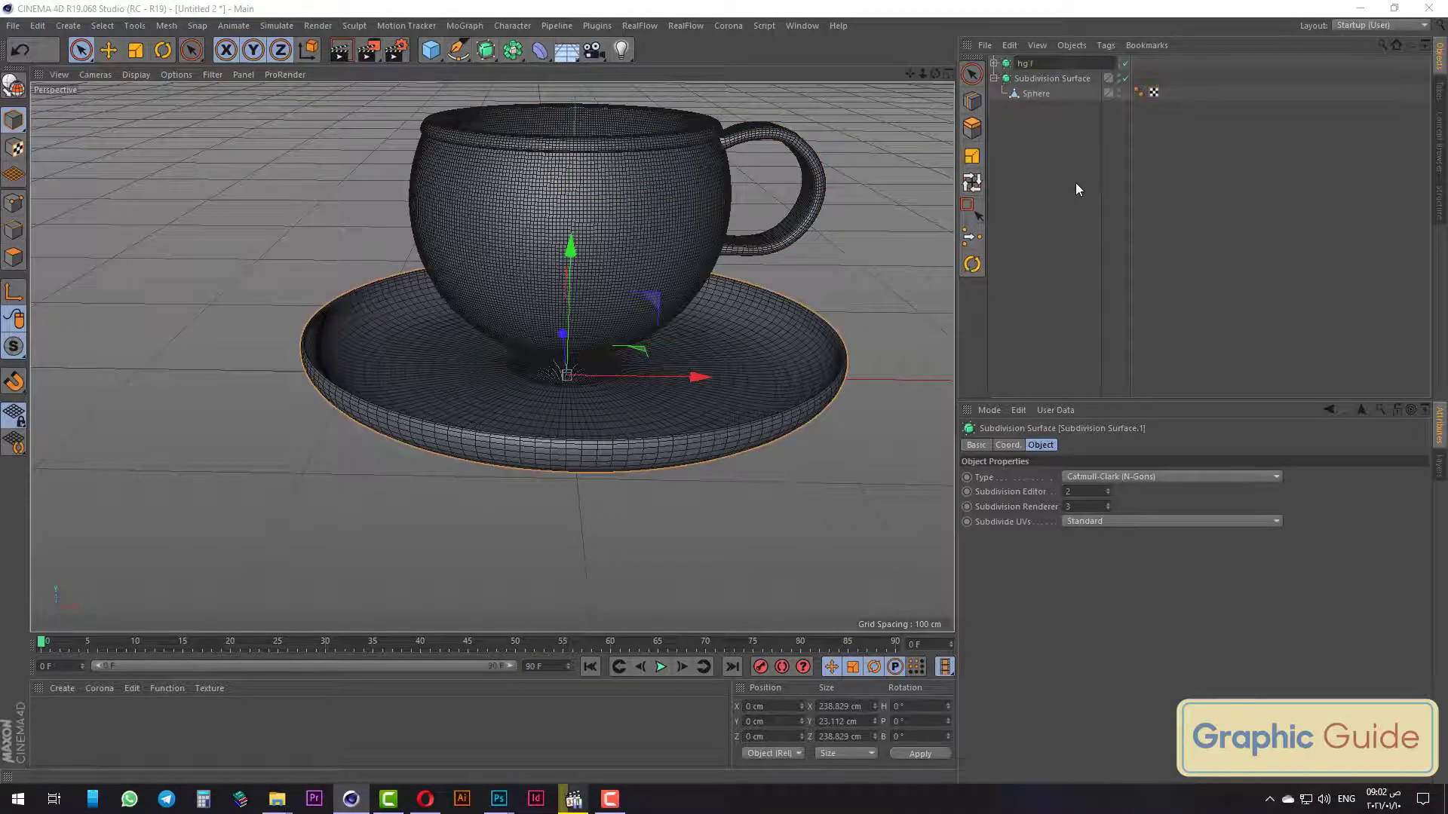
key("BackSpace")
key("BackSpace")
key("alt+shift")
type("الطبق")
key("Return")
double_click(1052, 75)
type("الفنجان")
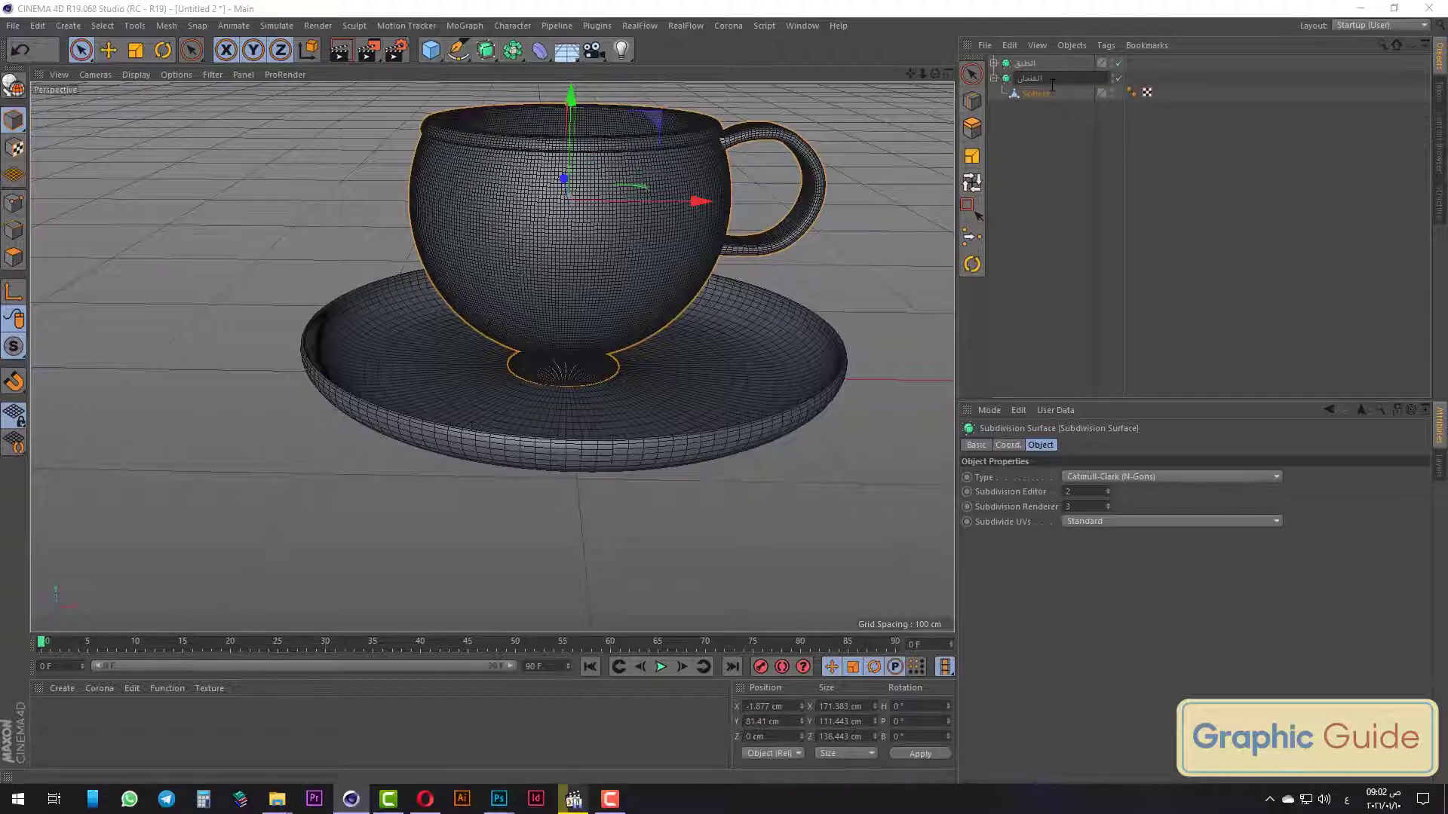
key("Return")
left_click(994, 78)
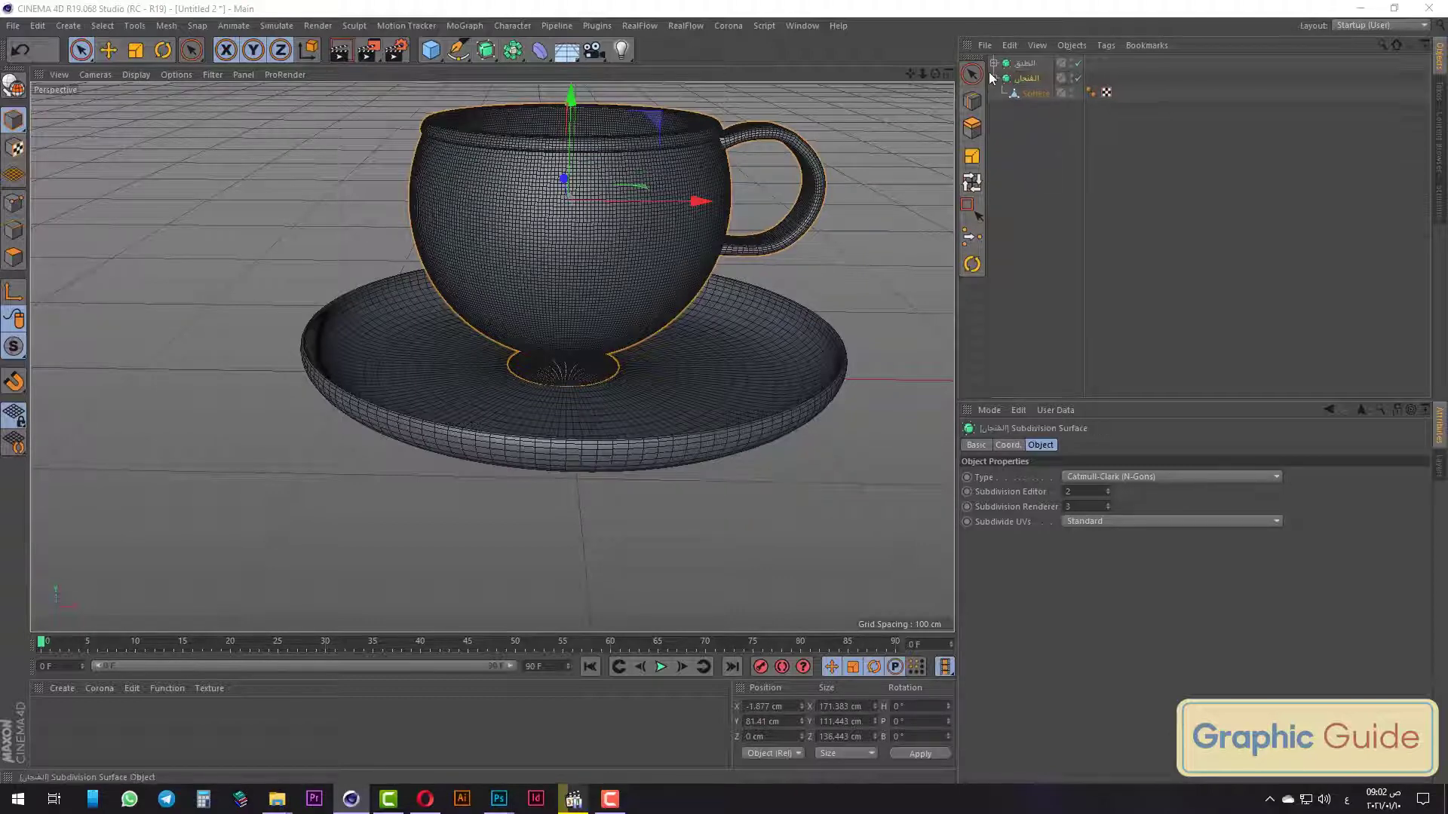
Group the cup and saucer under a Null named الفنجان.
left_click_drag(1055, 38, 1017, 119)
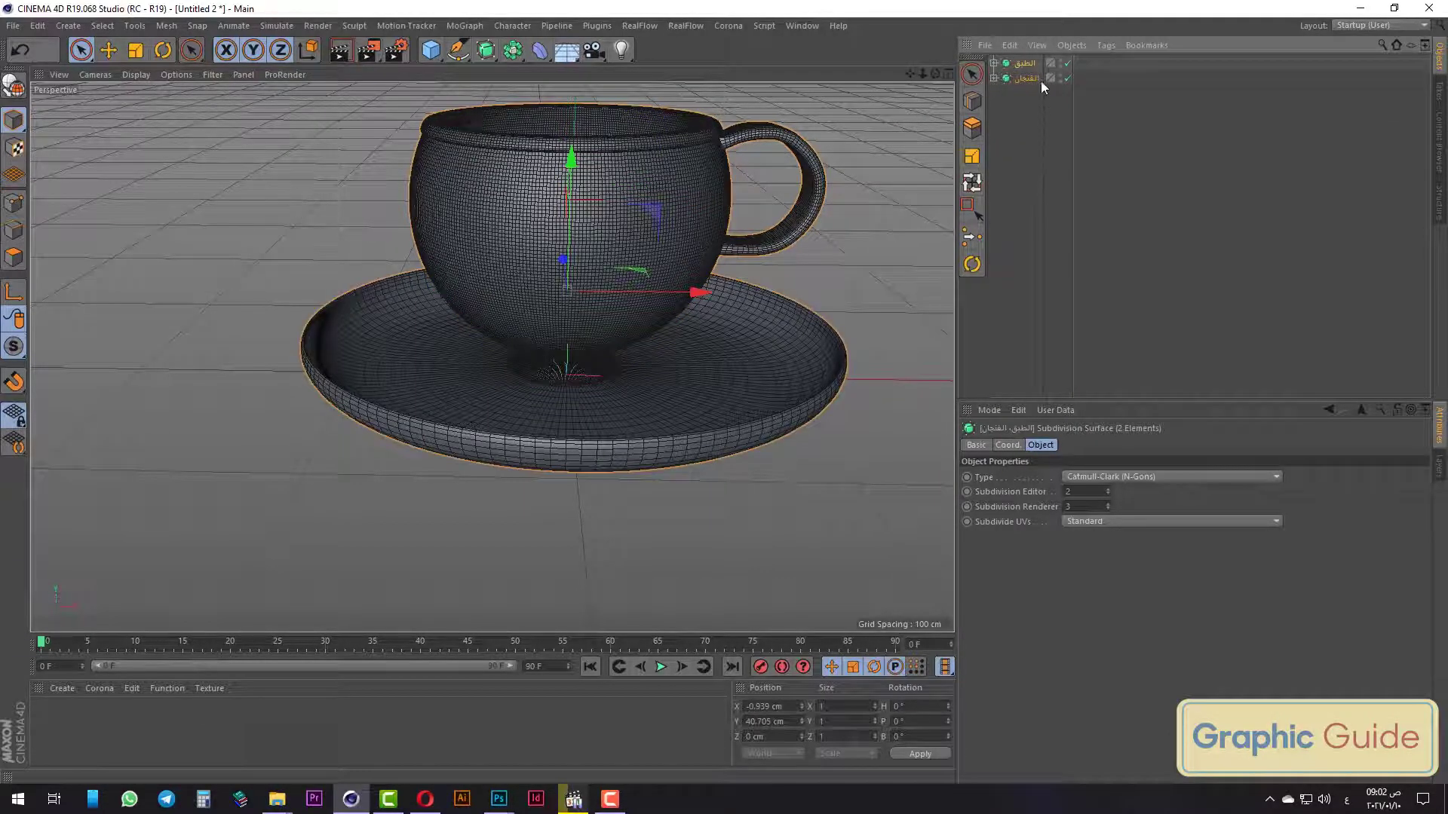
key("alt+g")
double_click(1025, 61)
type("الفنجان")
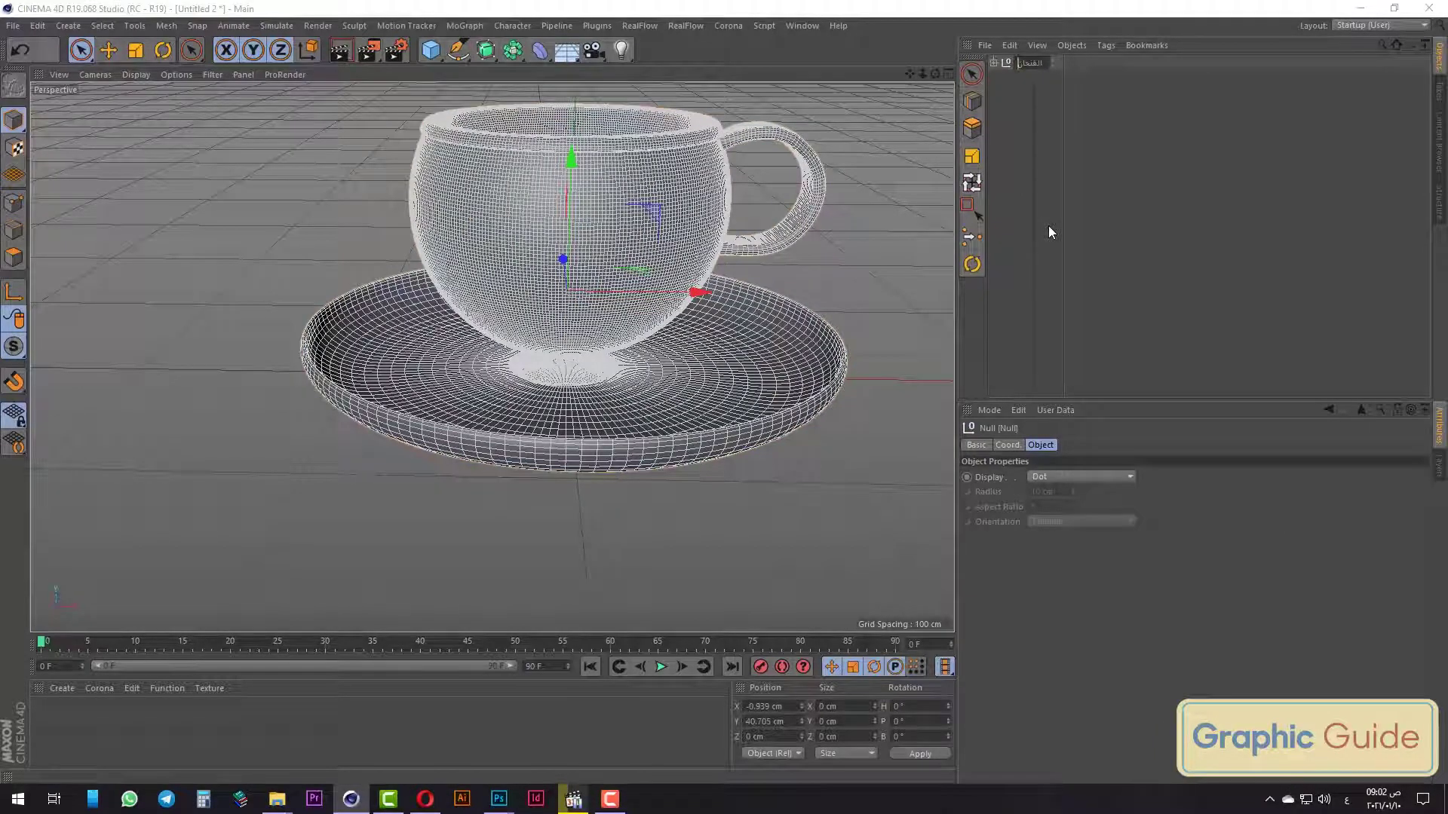
key("Return")
scroll(502, 411, "down", 3)
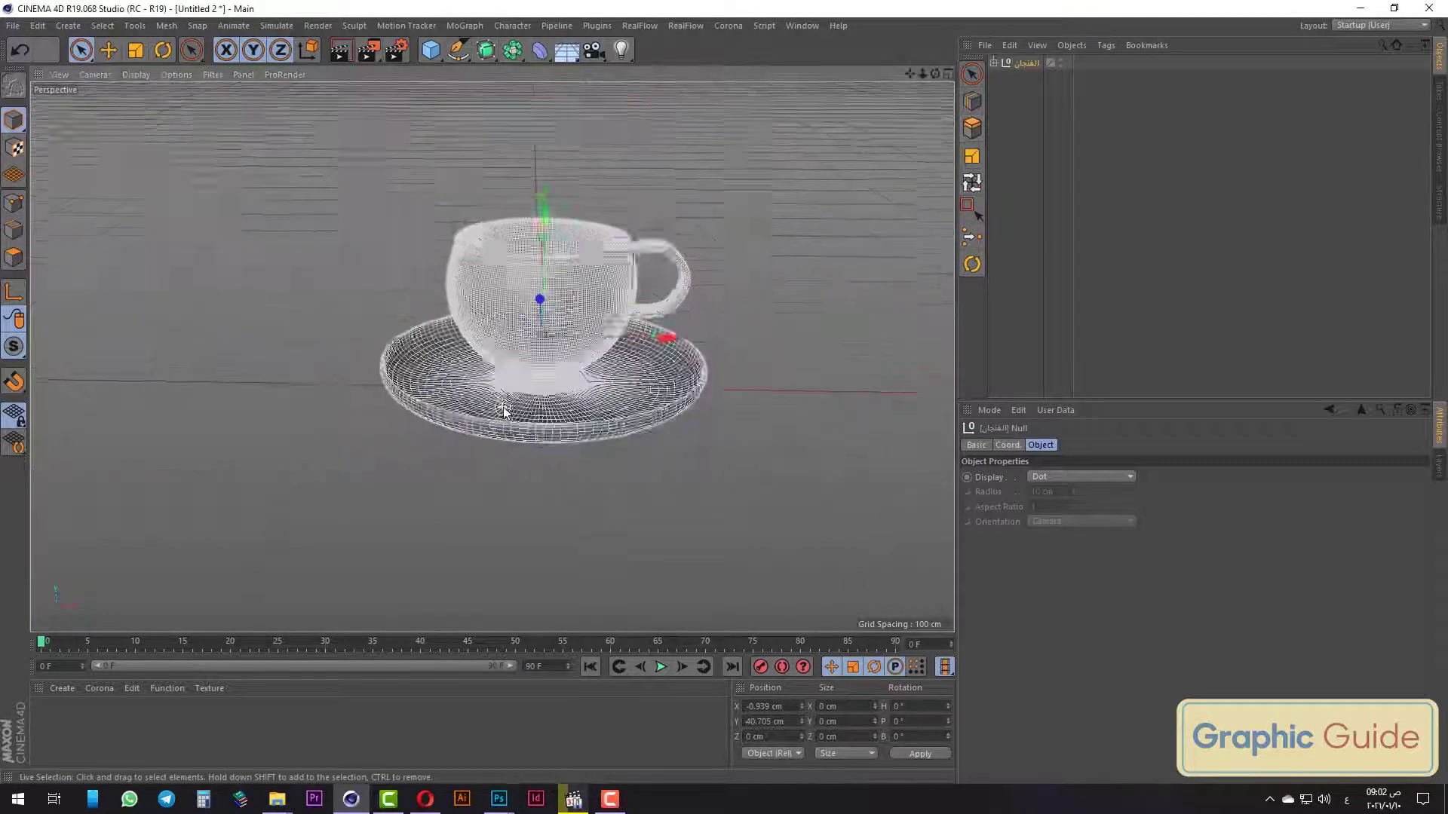
left_click_drag(502, 411, 573, 436, "alt")
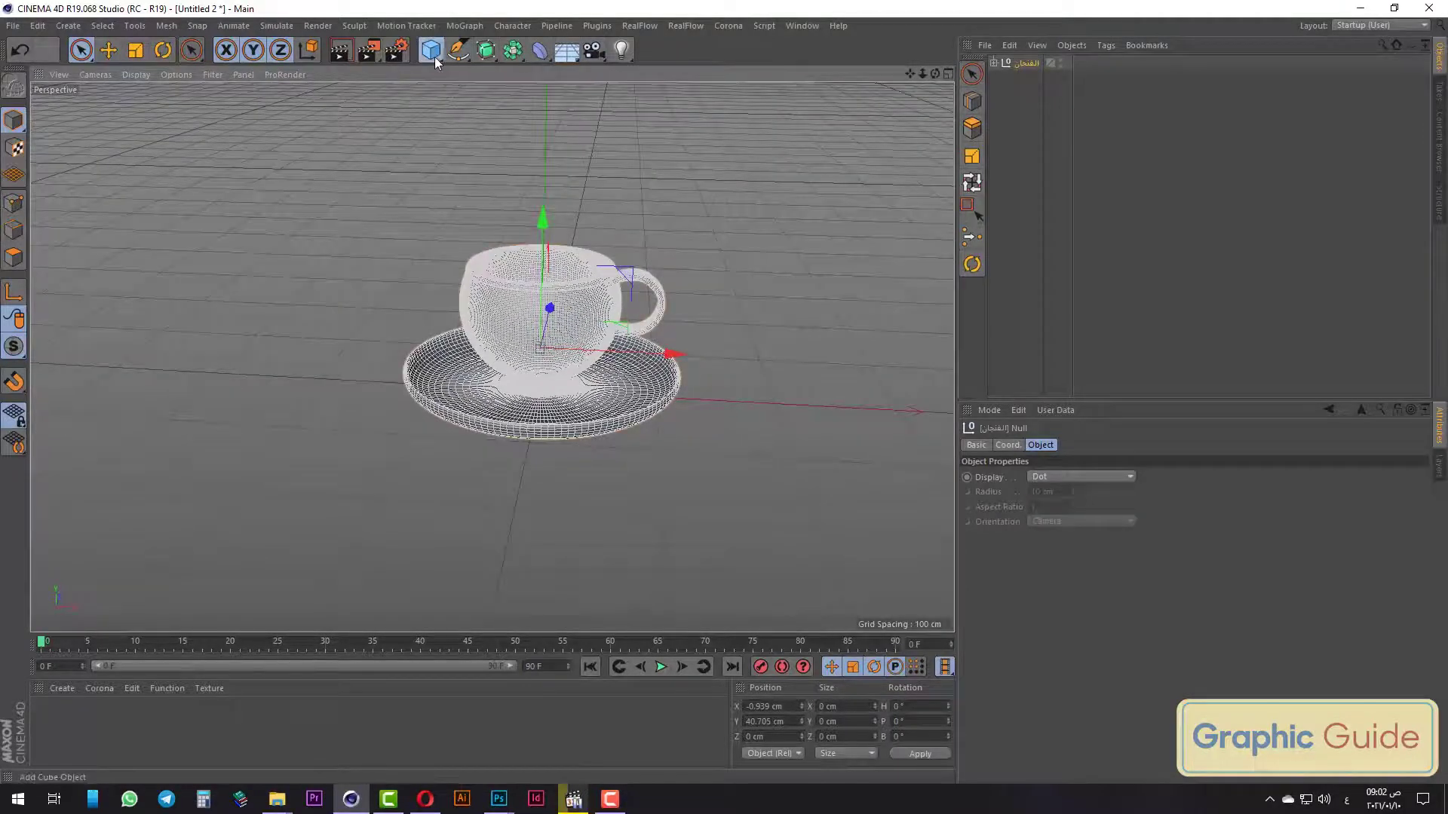
Add a Plane and scale it up to about 7050.9 cm across.
left_click_drag(431, 50, 572, 86)
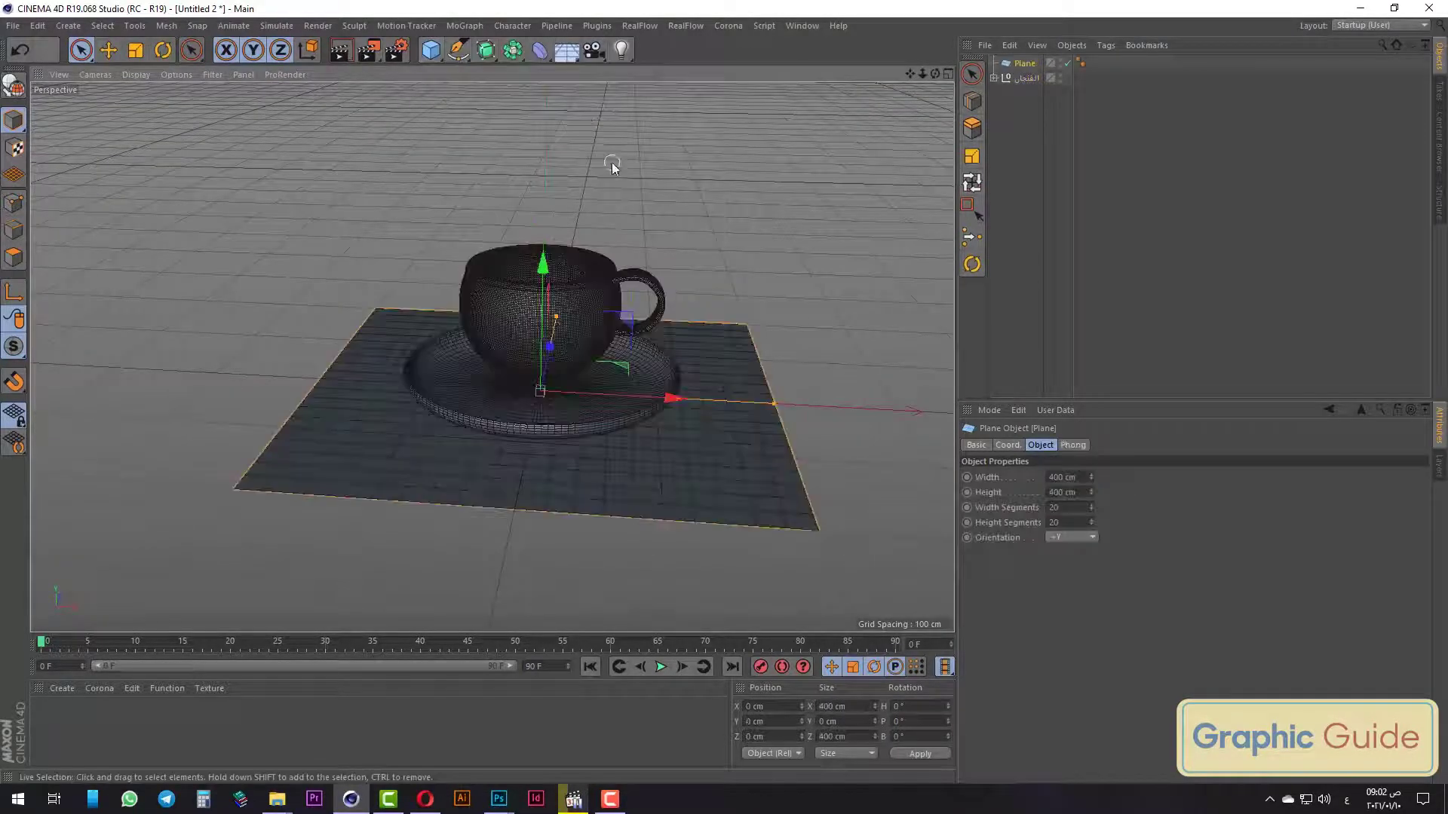
left_click(136, 50)
mouse_move(226, 227)
left_mouse_down()
mouse_move(355, 221)
mouse_move(78, 43)
left_mouse_up()
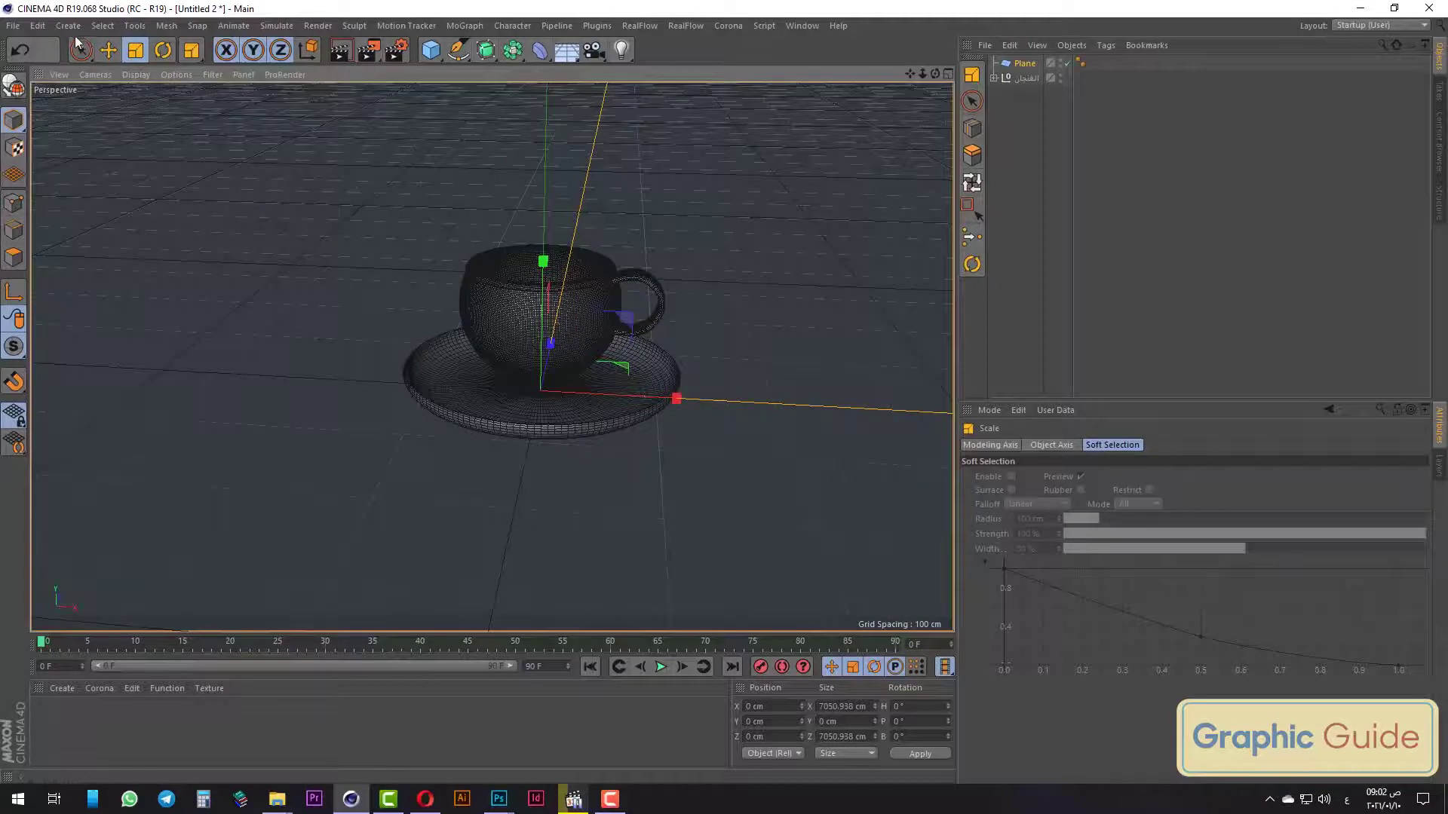
Raise the cup group and floor plane slightly in the Front view.
key("ctrl+a")
key("F4")
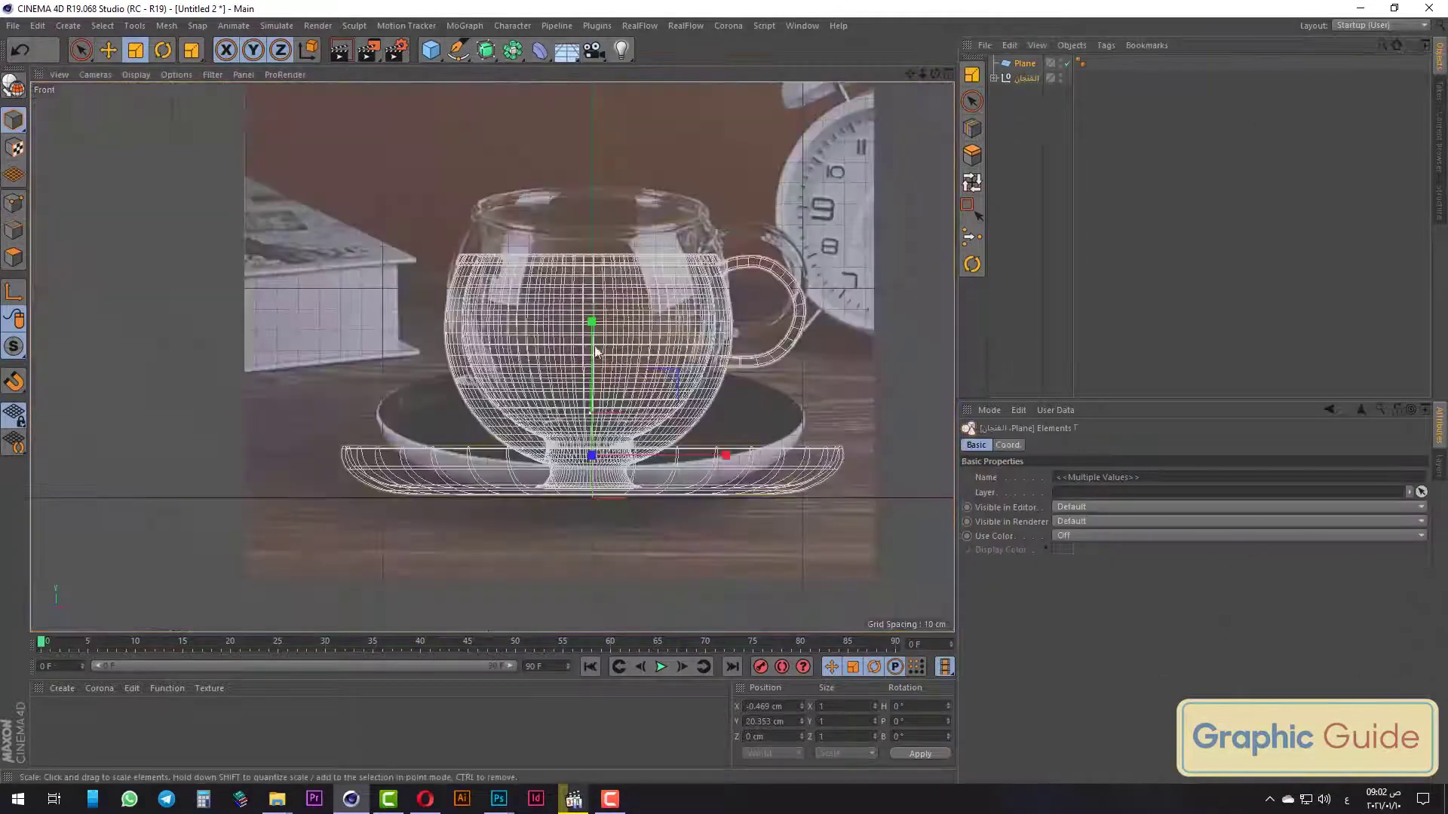
left_click(80, 50)
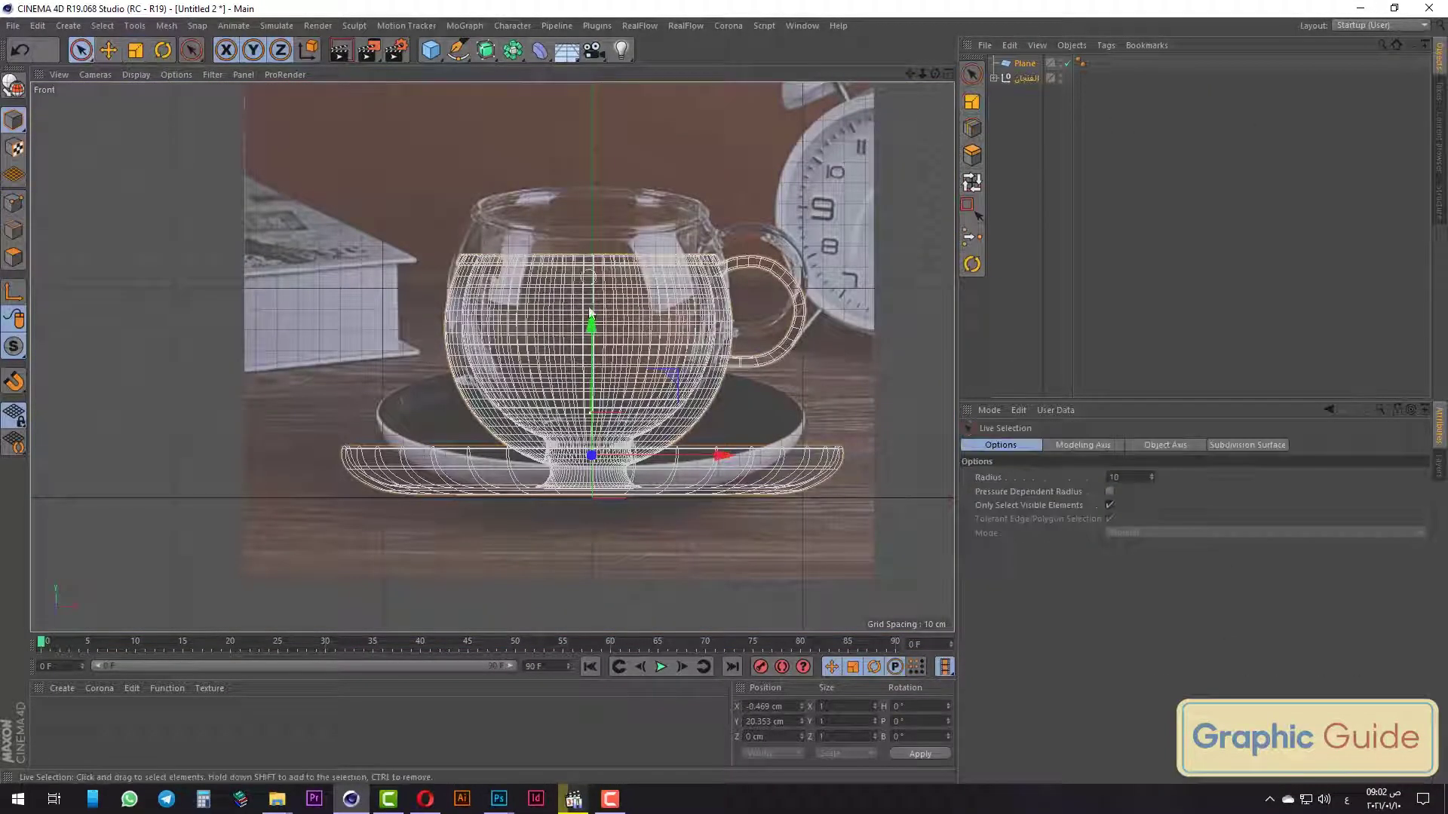
left_click_drag(591, 325, 575, 320)
key("F1")
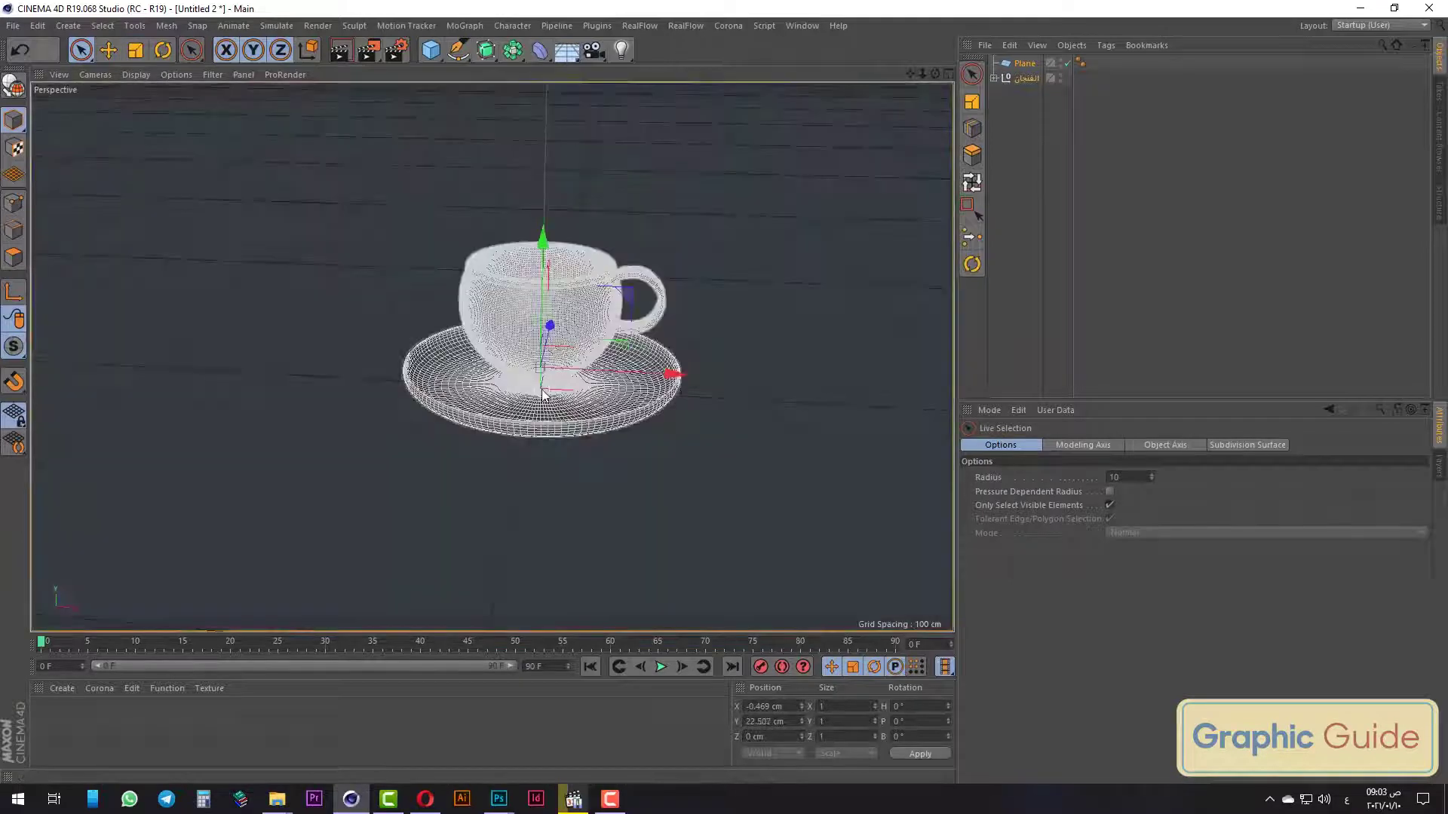
scroll(423, 214, "down", 2)
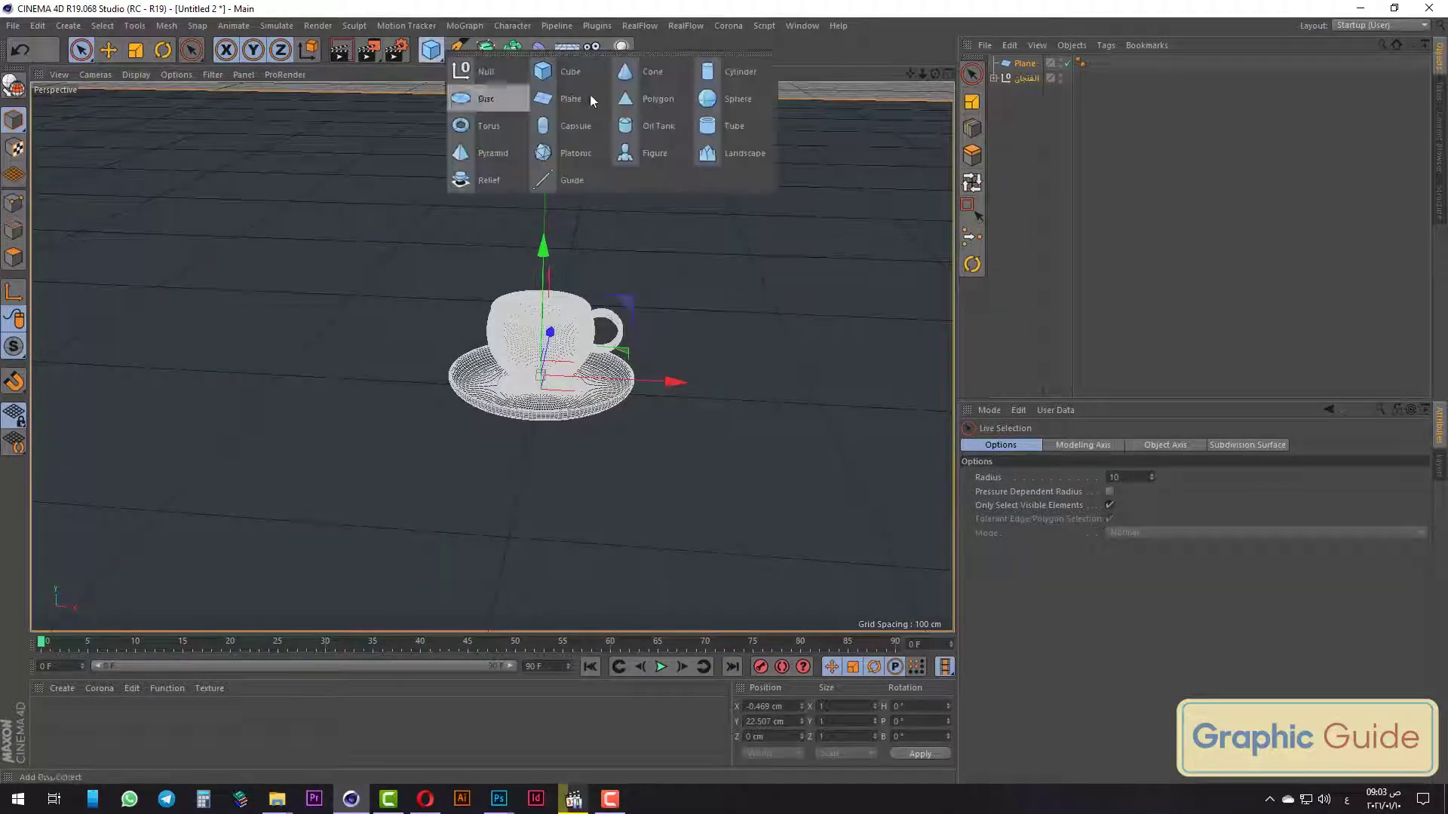
Add a 400 cm Plane.1 and set its Orientation to -Z as an upright backdrop.
left_click_drag(432, 56, 590, 98)
key("F4")
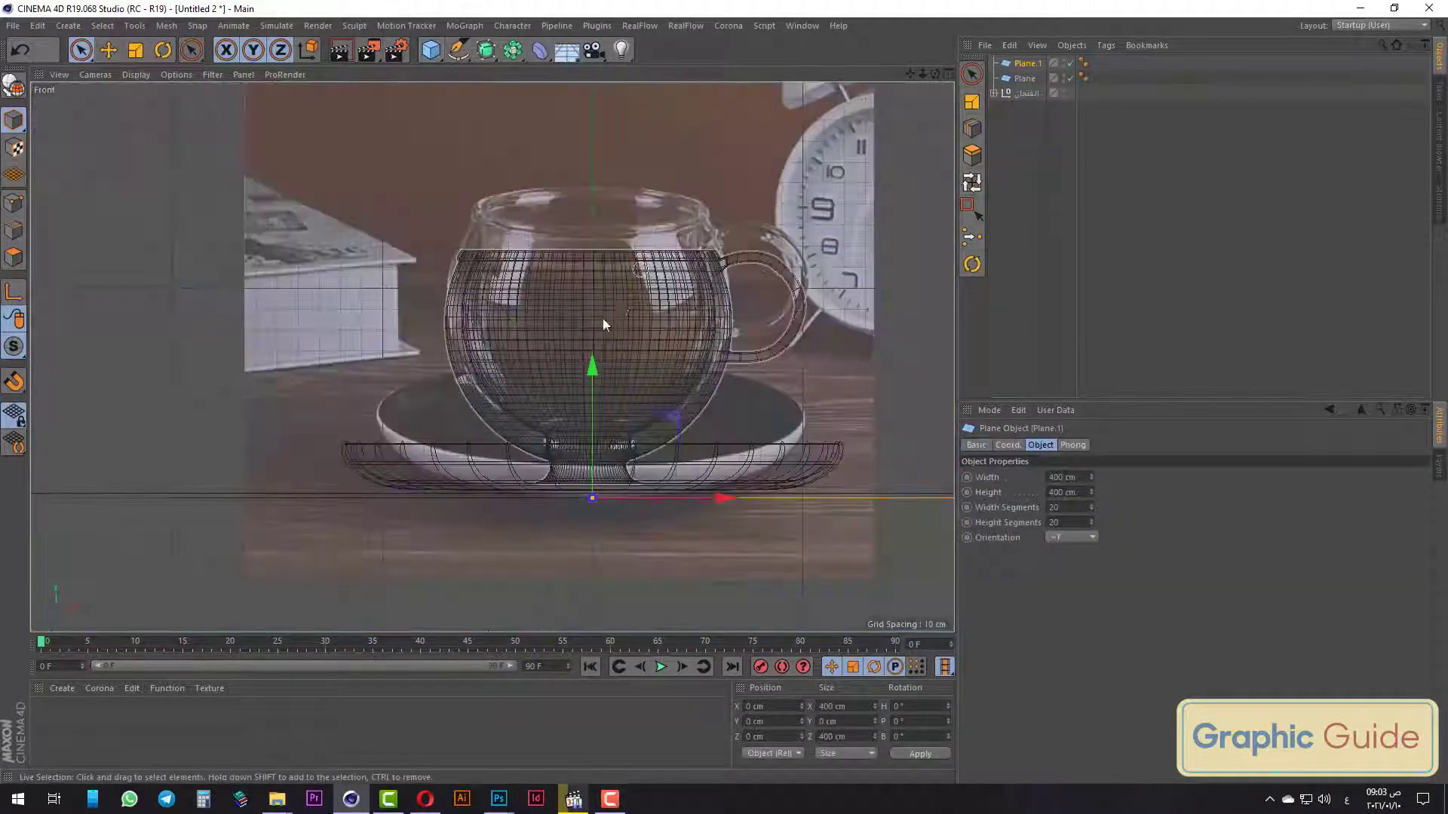
scroll(603, 319, "down", 3)
left_click(1071, 537)
left_click(1063, 627)
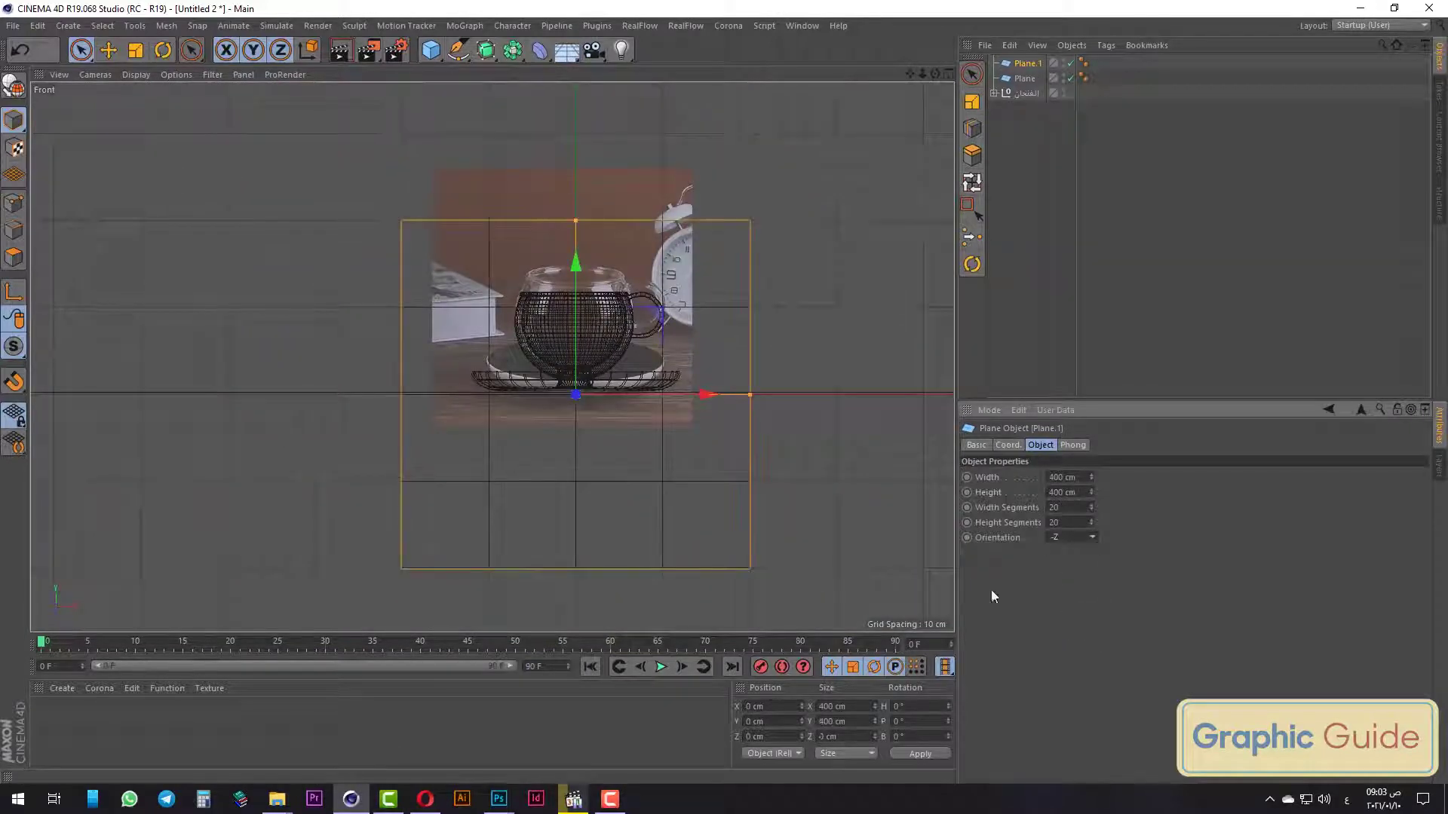
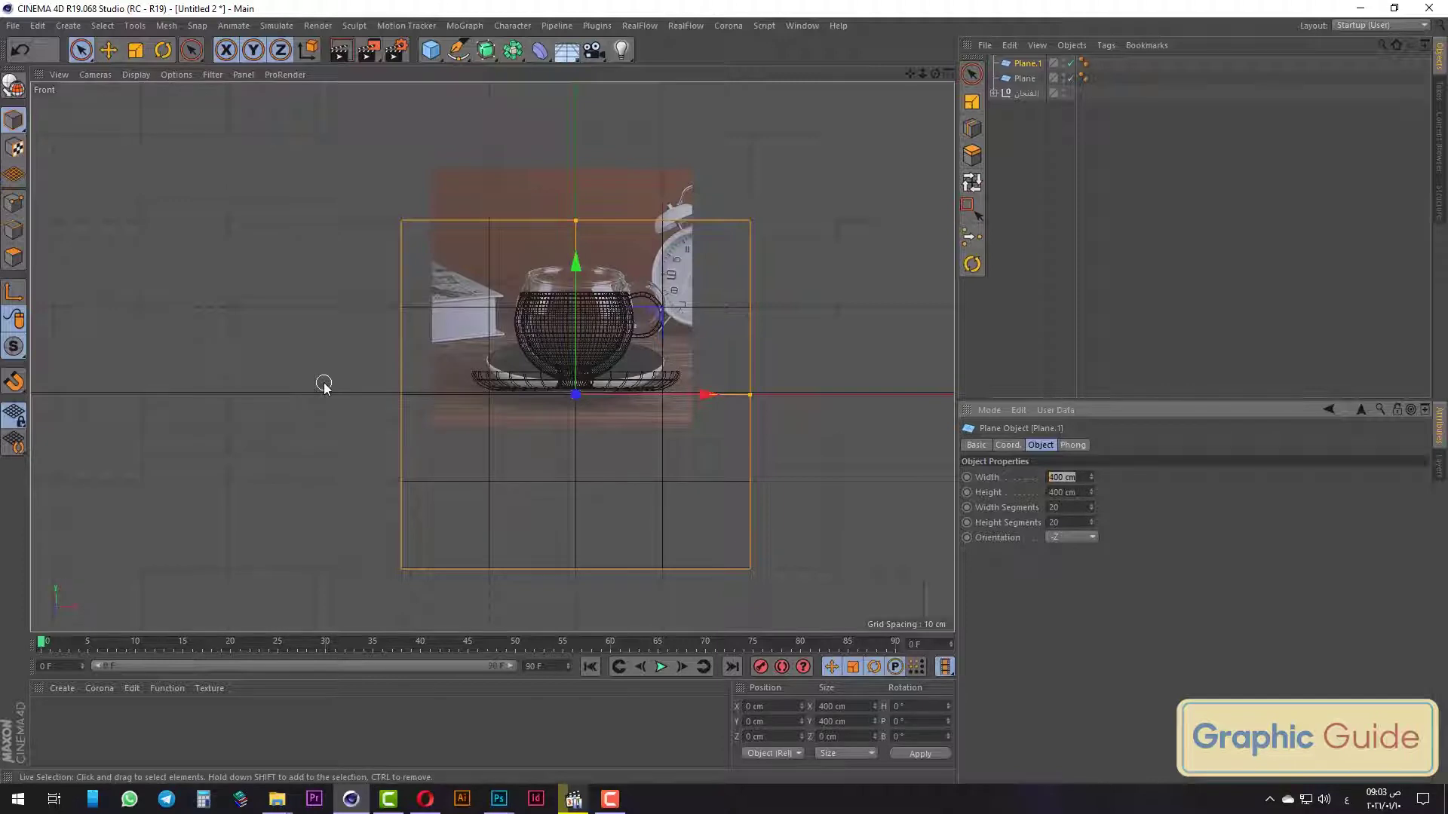
Set the picture plane to 50 × 70 cm and raise it on Y.
key("Tab")
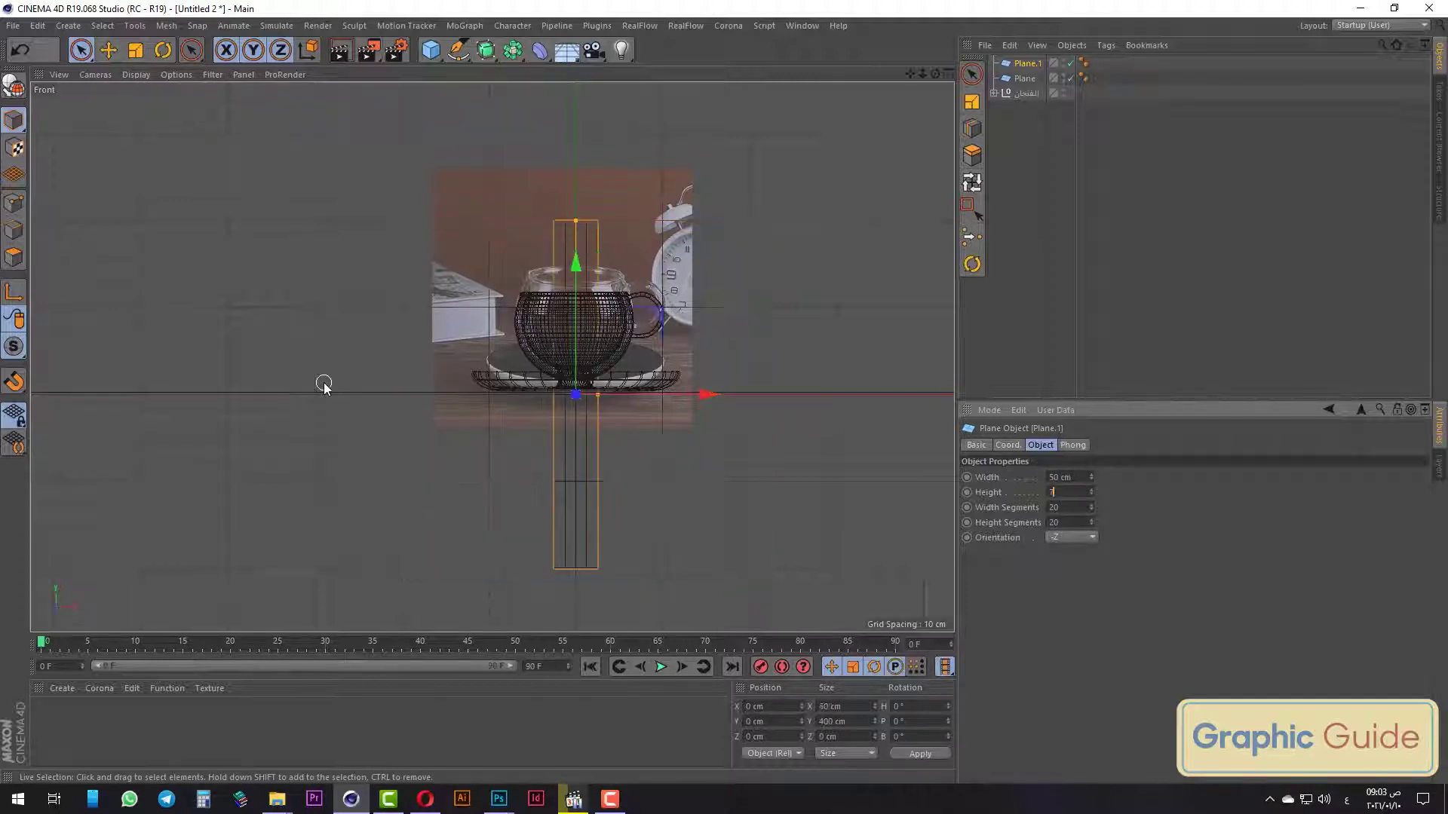
type("70")
key("Tab")
scroll(663, 325, "up", 2)
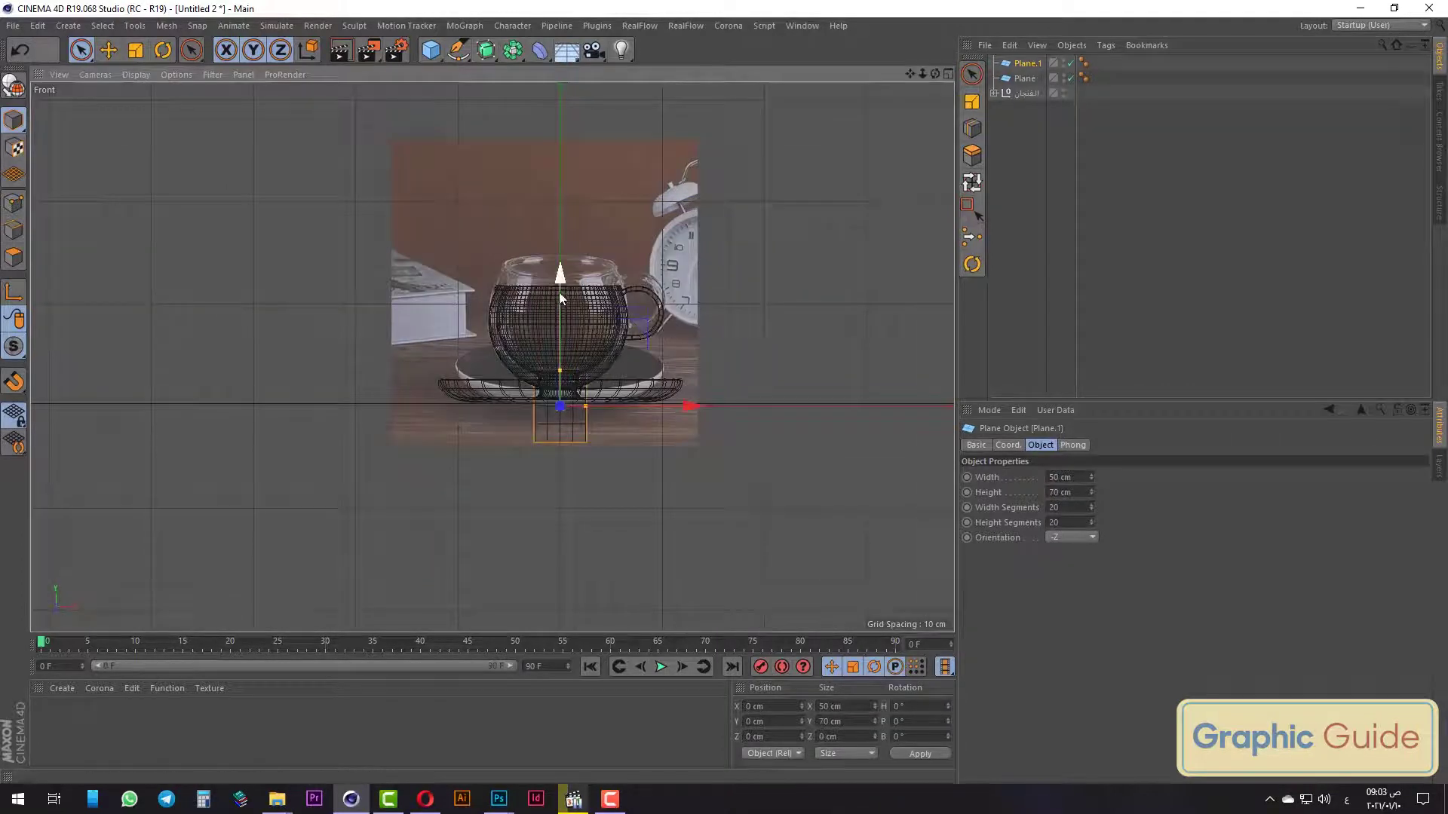
left_click_drag(558, 292, 562, 252)
key("F3")
scroll(542, 341, "up", 2)
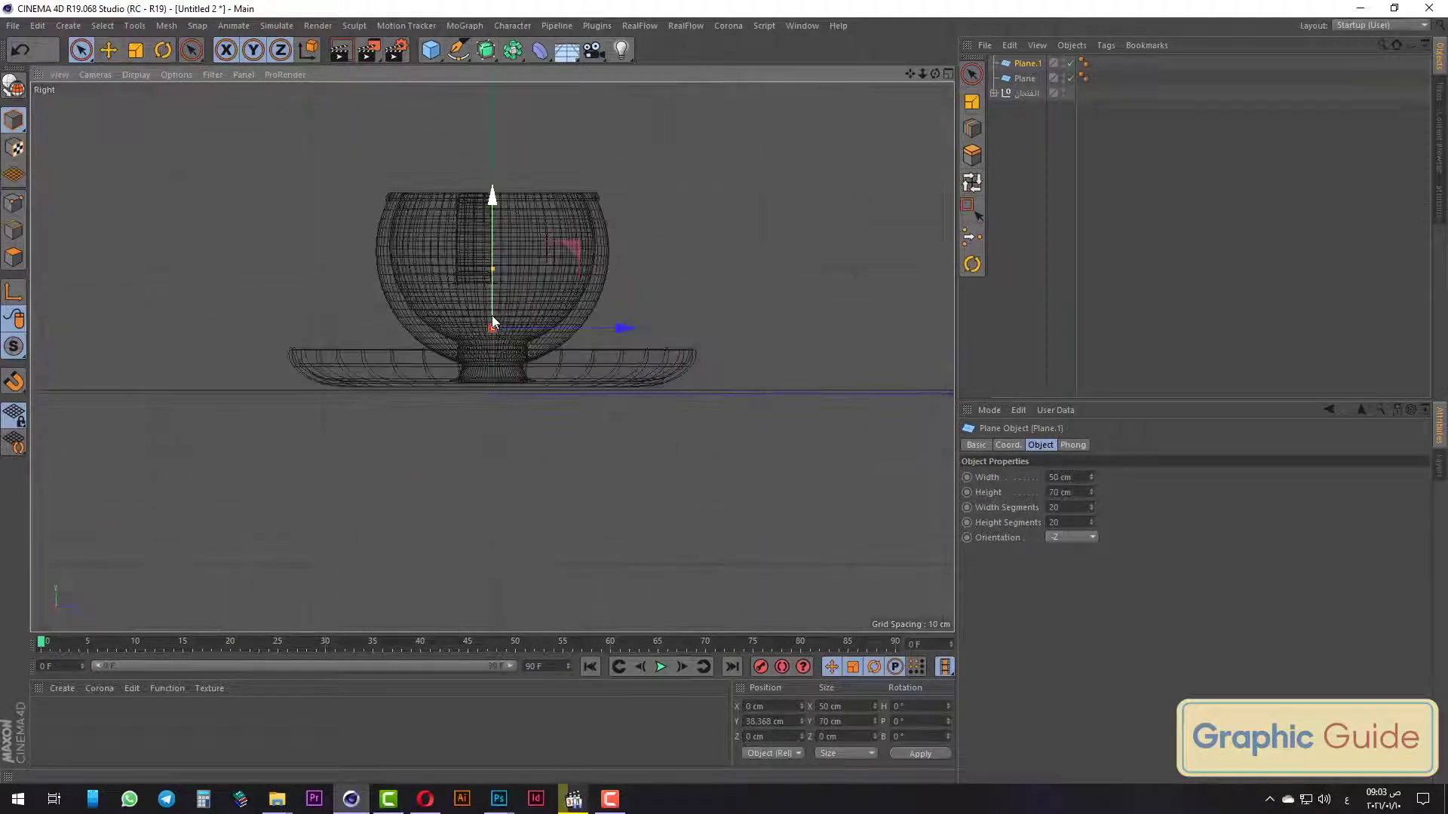
Scale the cup group down and hide the front view's background reference photo.
key("F1")
left_click(1020, 93)
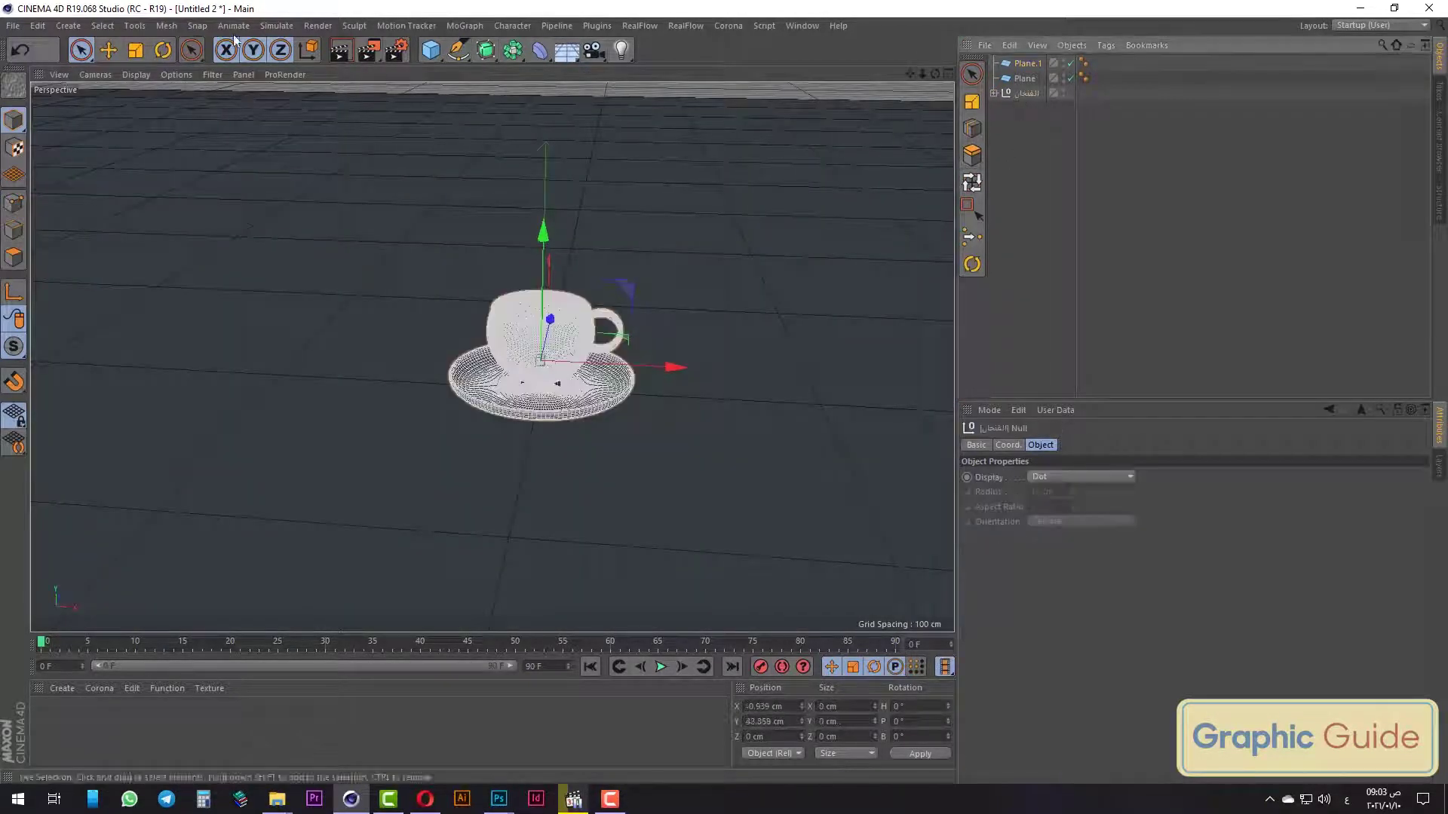
left_click(133, 53)
key("F4")
scroll(484, 379, "up", 3)
left_click_drag(864, 305, 622, 395)
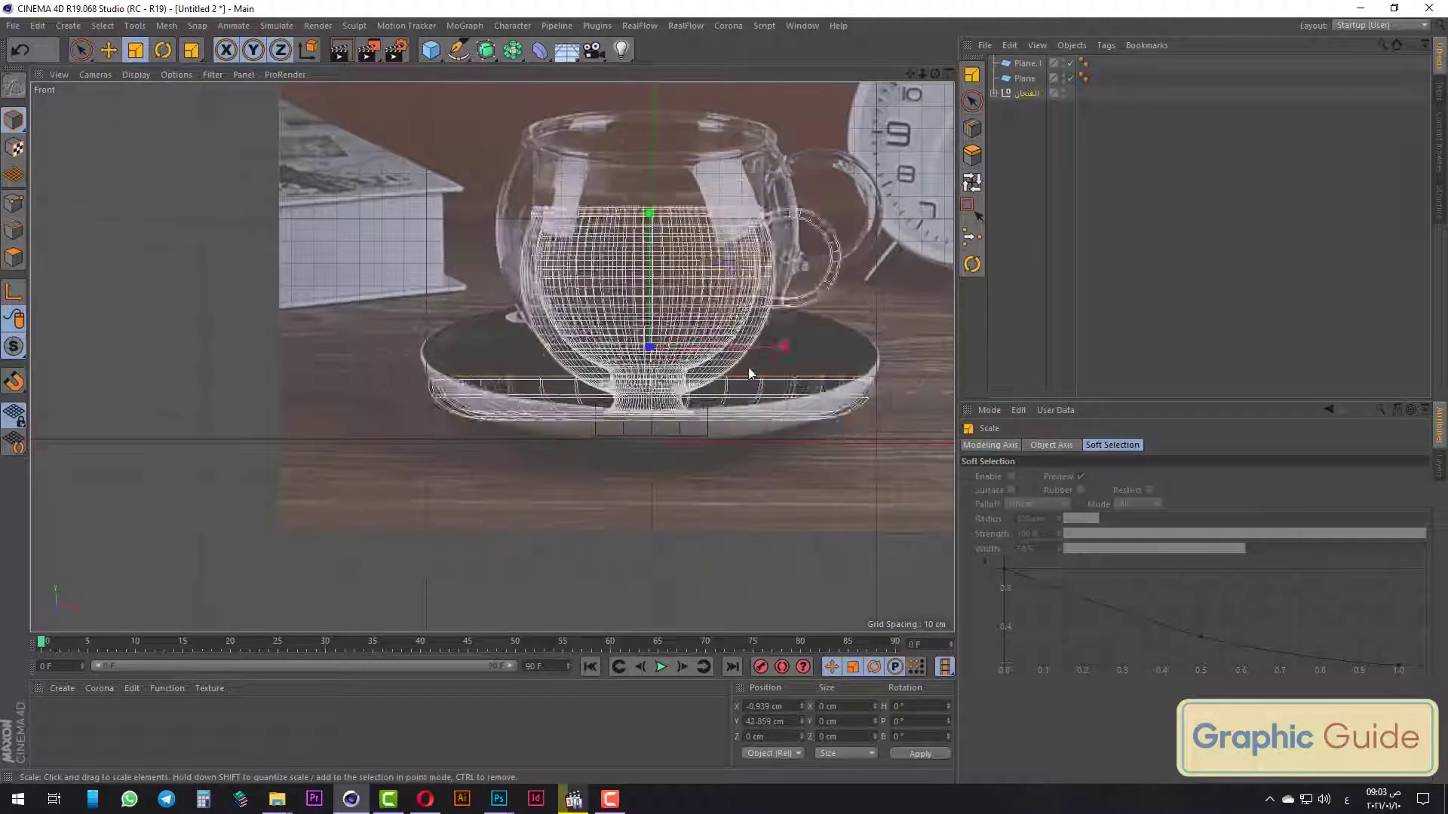
key("shift+v")
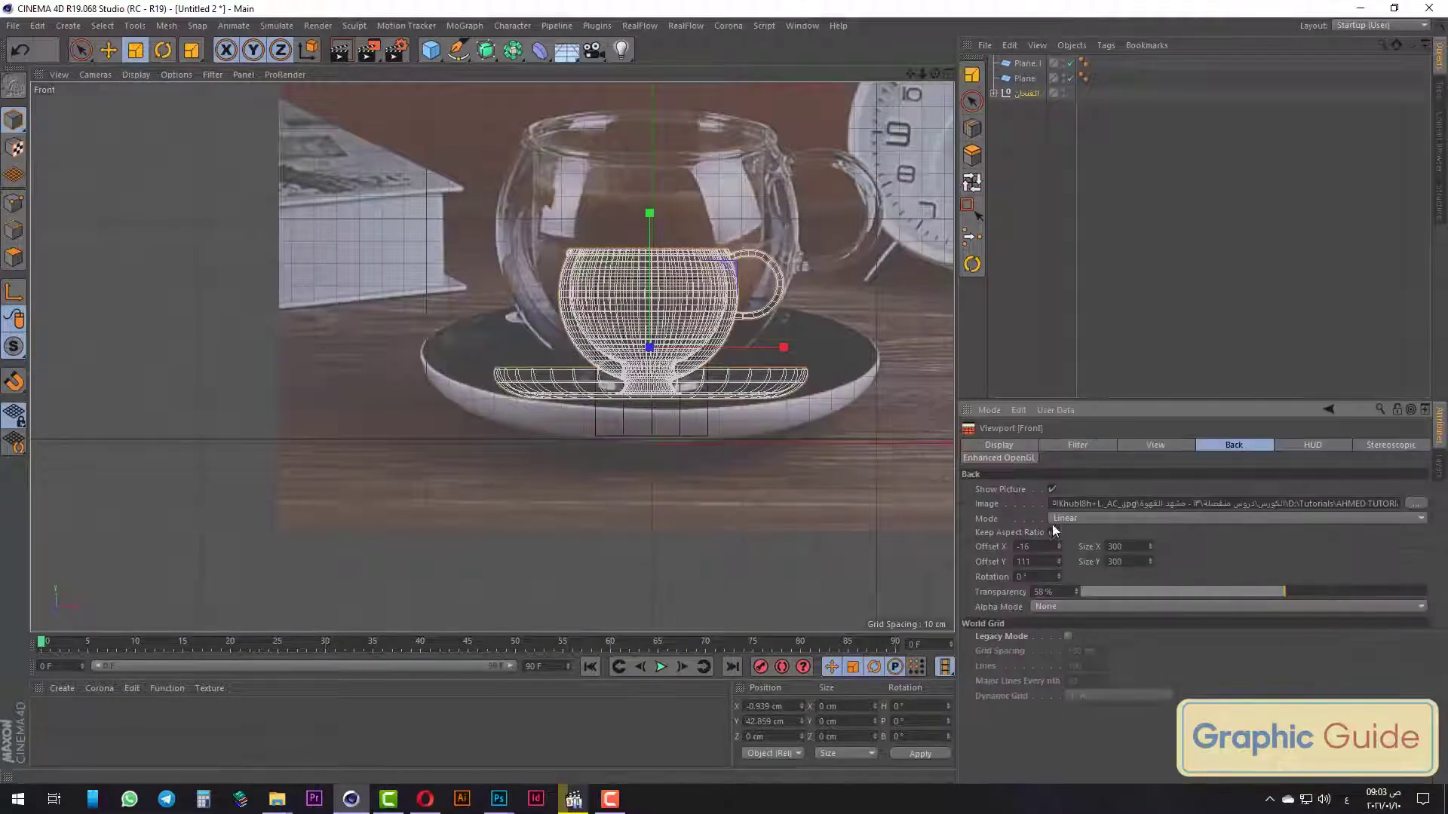
left_click(1052, 489)
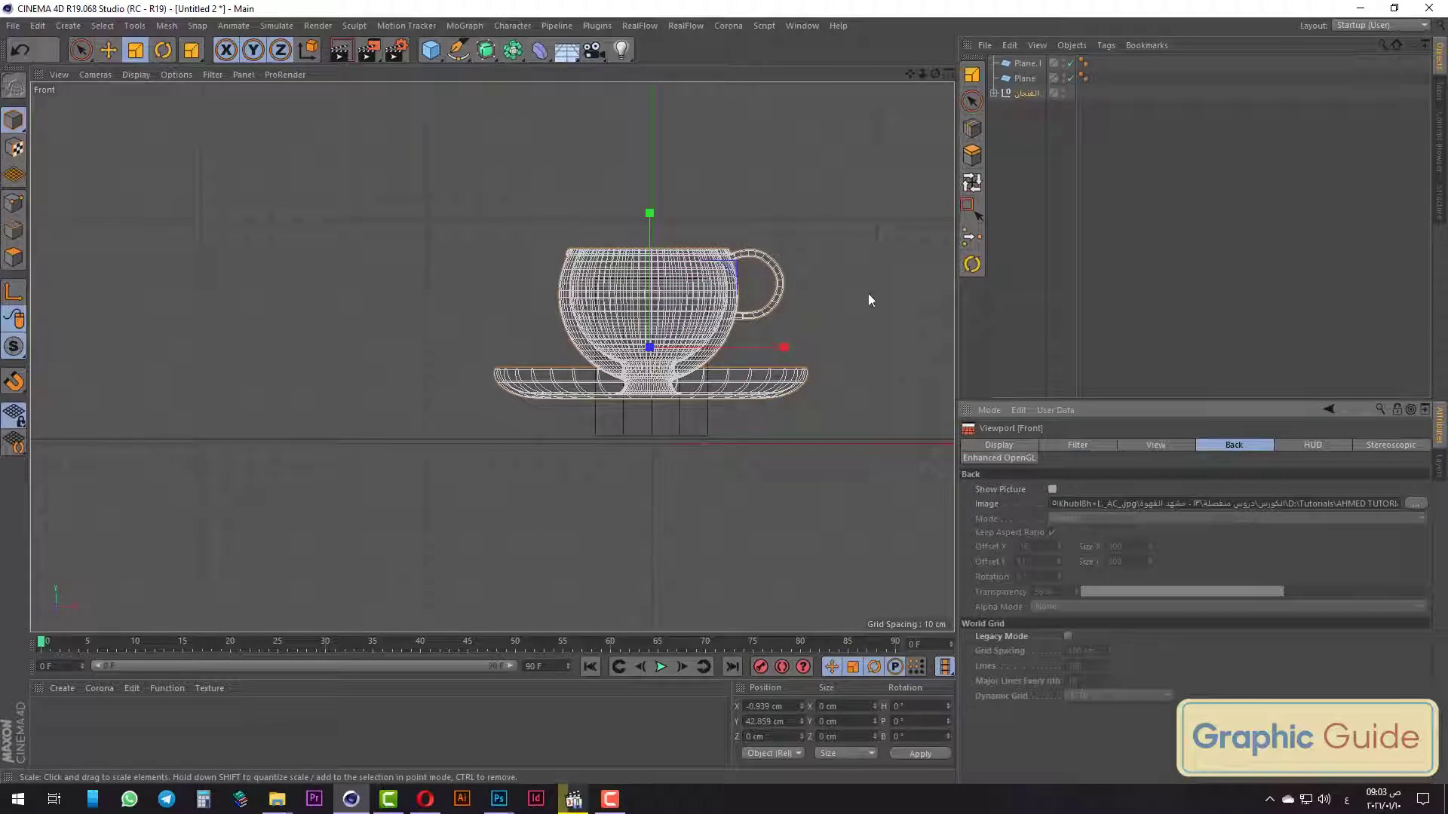
Shrink the cup much further and move it down onto the ground.
left_click_drag(868, 300, 358, 347)
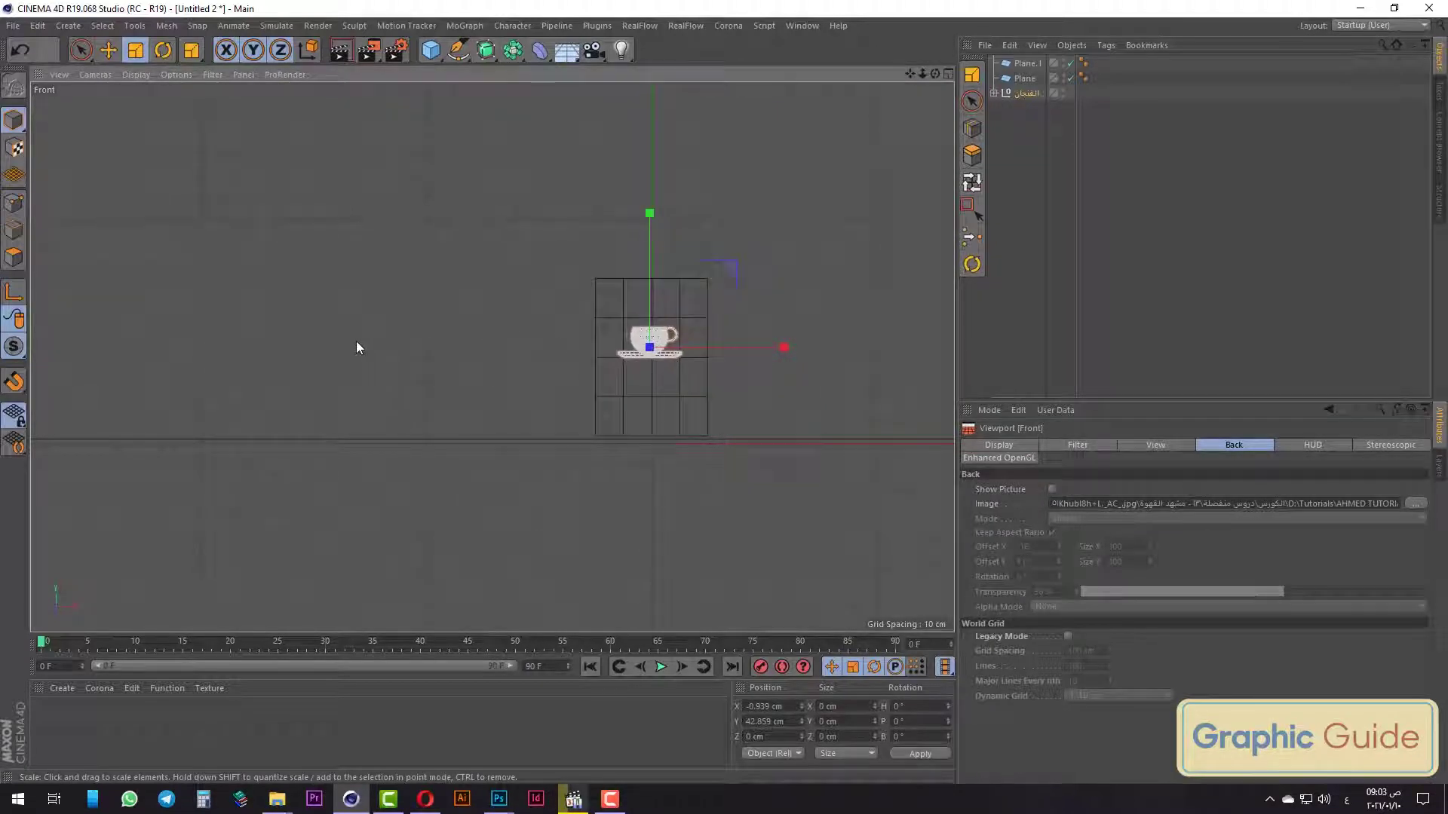
left_click(80, 50)
scroll(686, 392, "up", 3)
left_click_drag(622, 184, 610, 333)
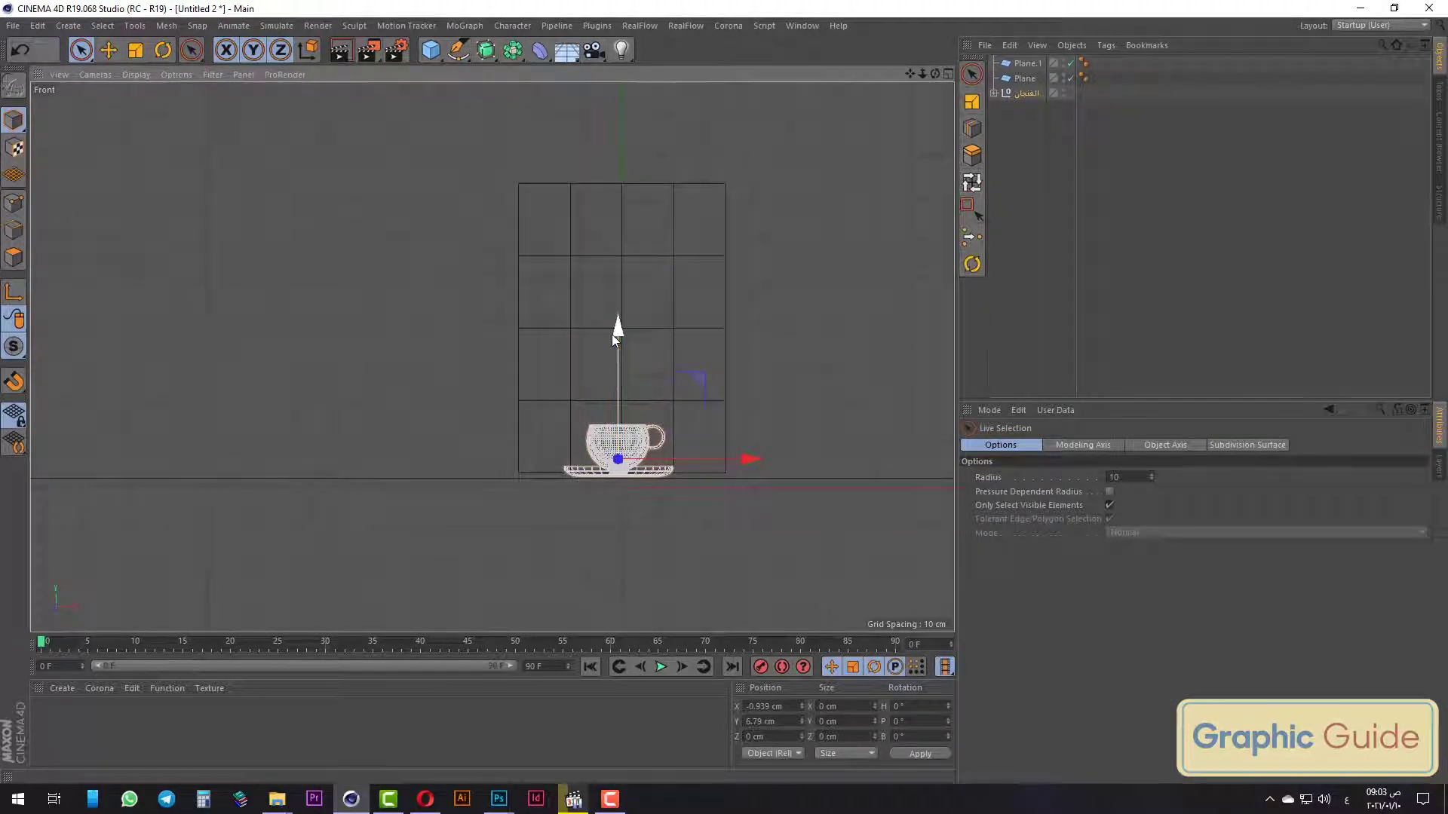
key("F1")
left_click_drag(603, 325, 566, 377, "alt")
scroll(535, 381, "up", 3)
scroll(535, 380, "up", 3)
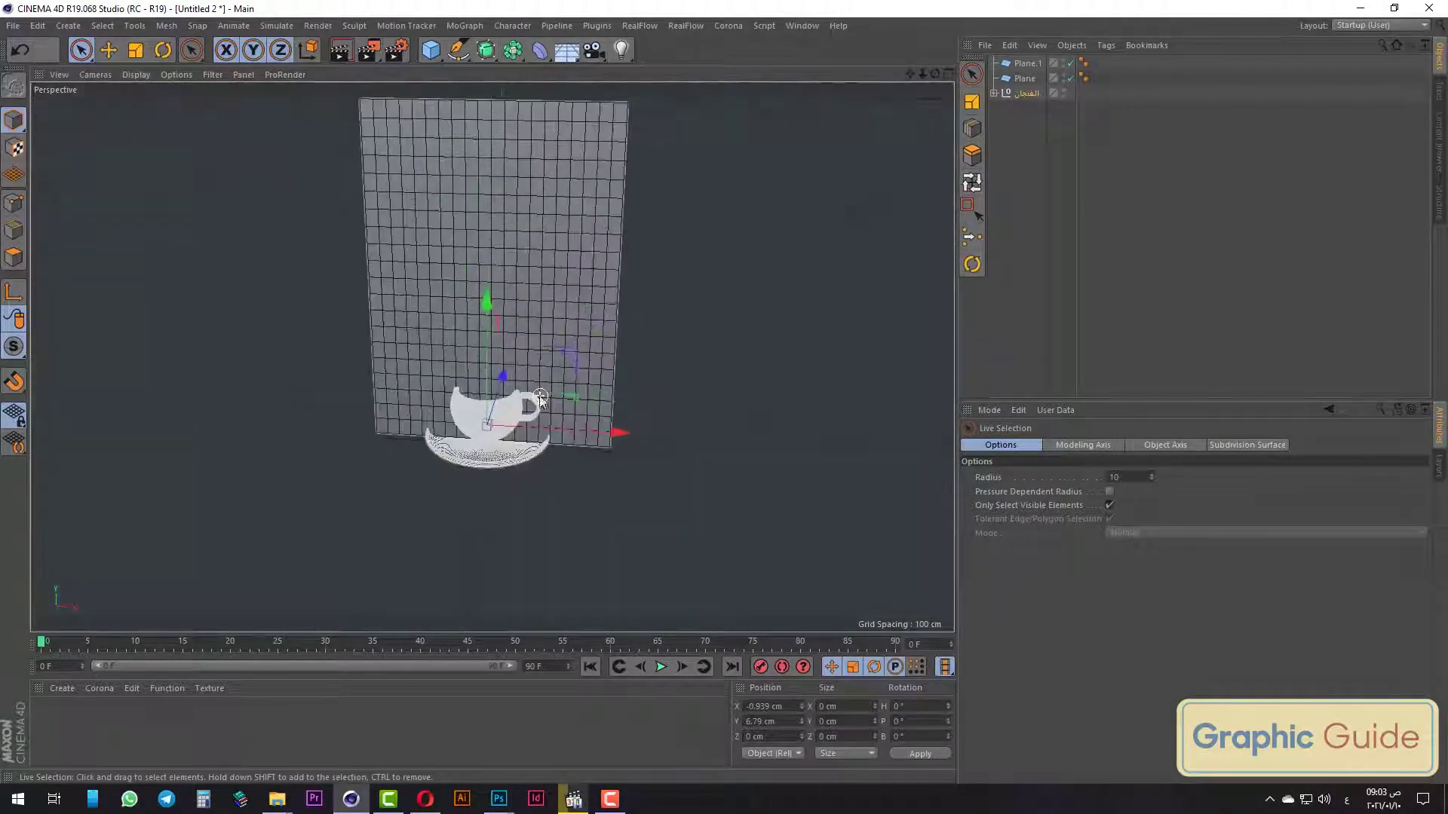
Move the cup forward on Z so it sits in front of the picture plane.
left_click(135, 52)
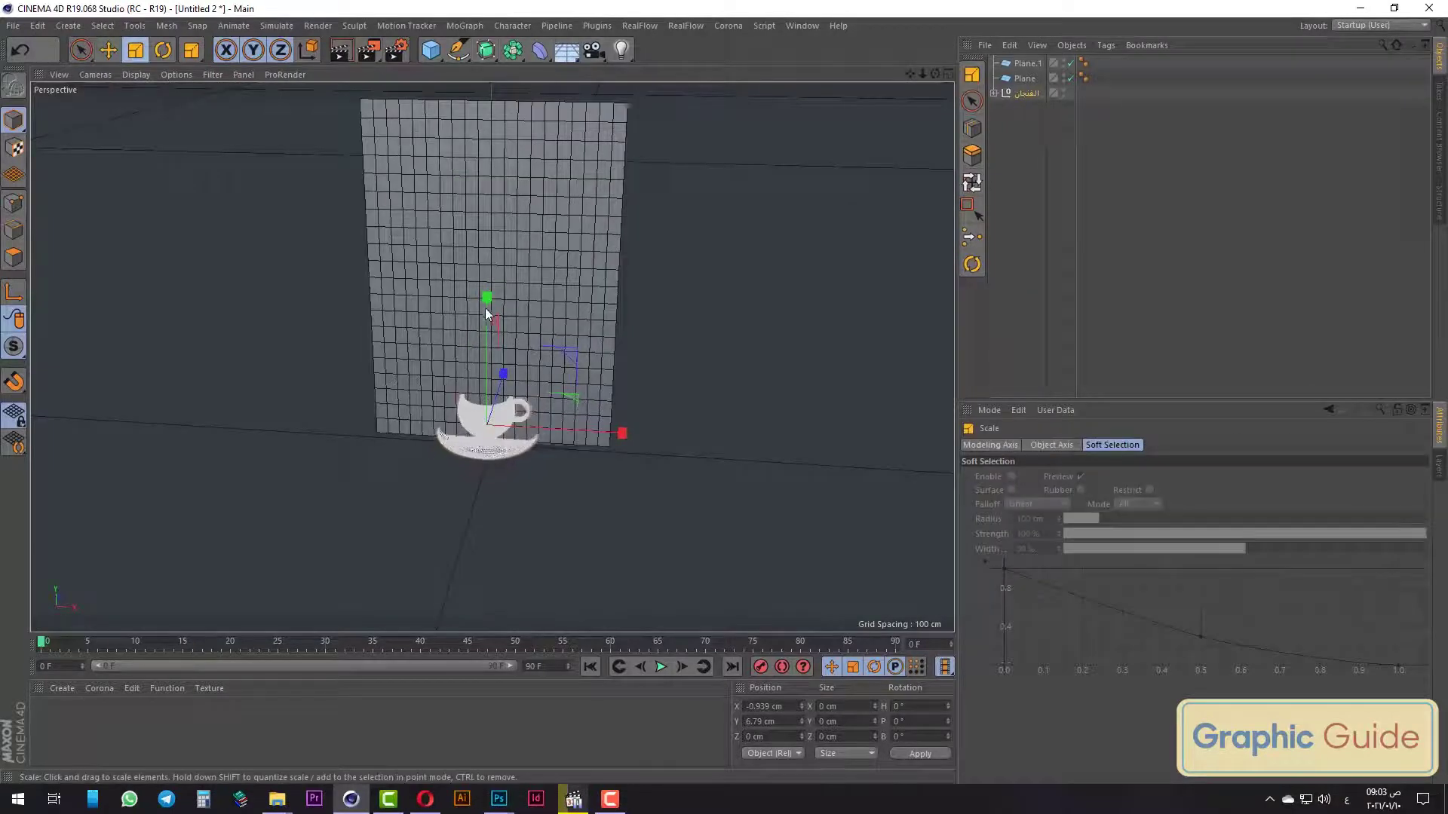
left_click(81, 49)
key("F4")
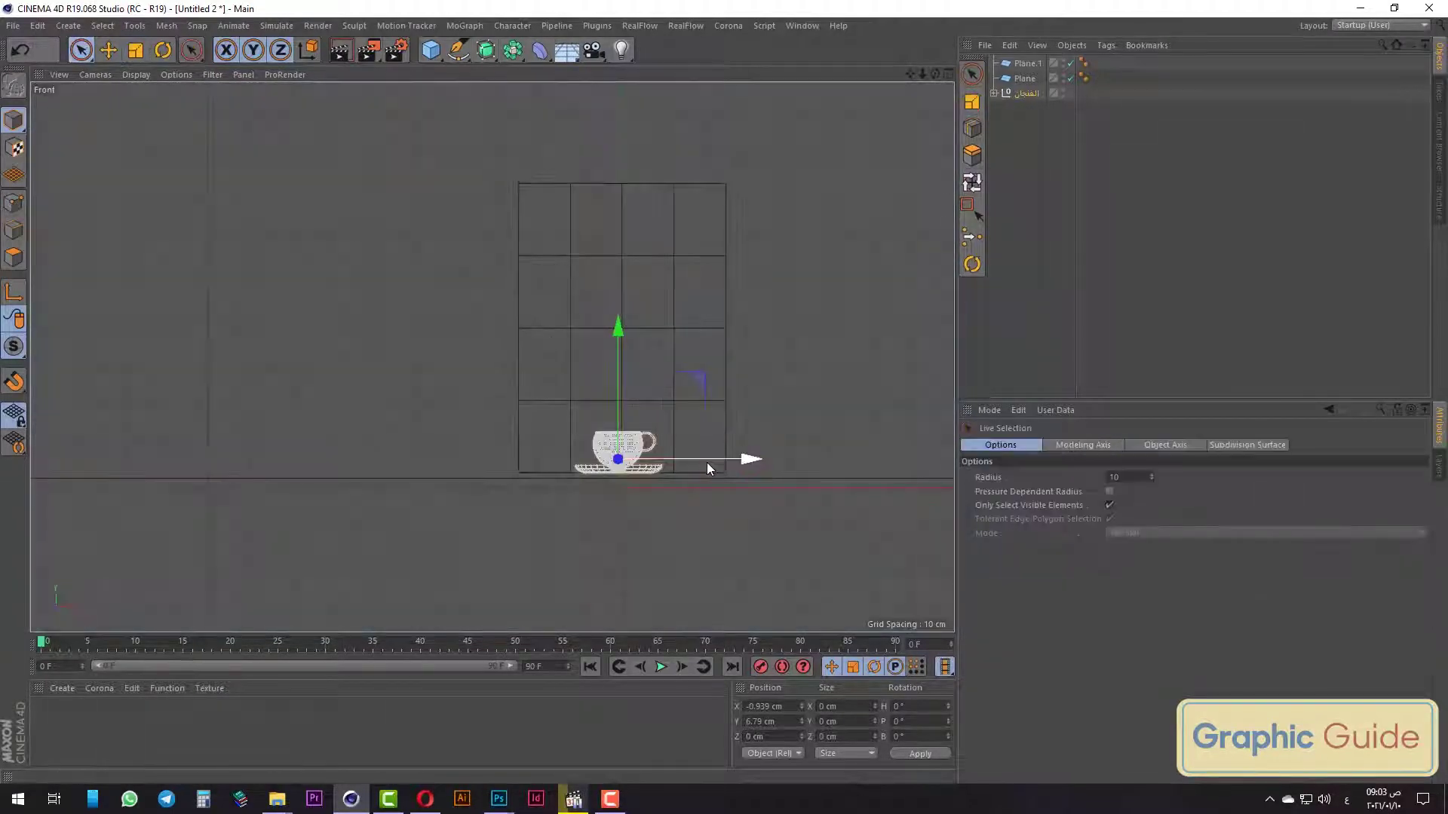
key("F3")
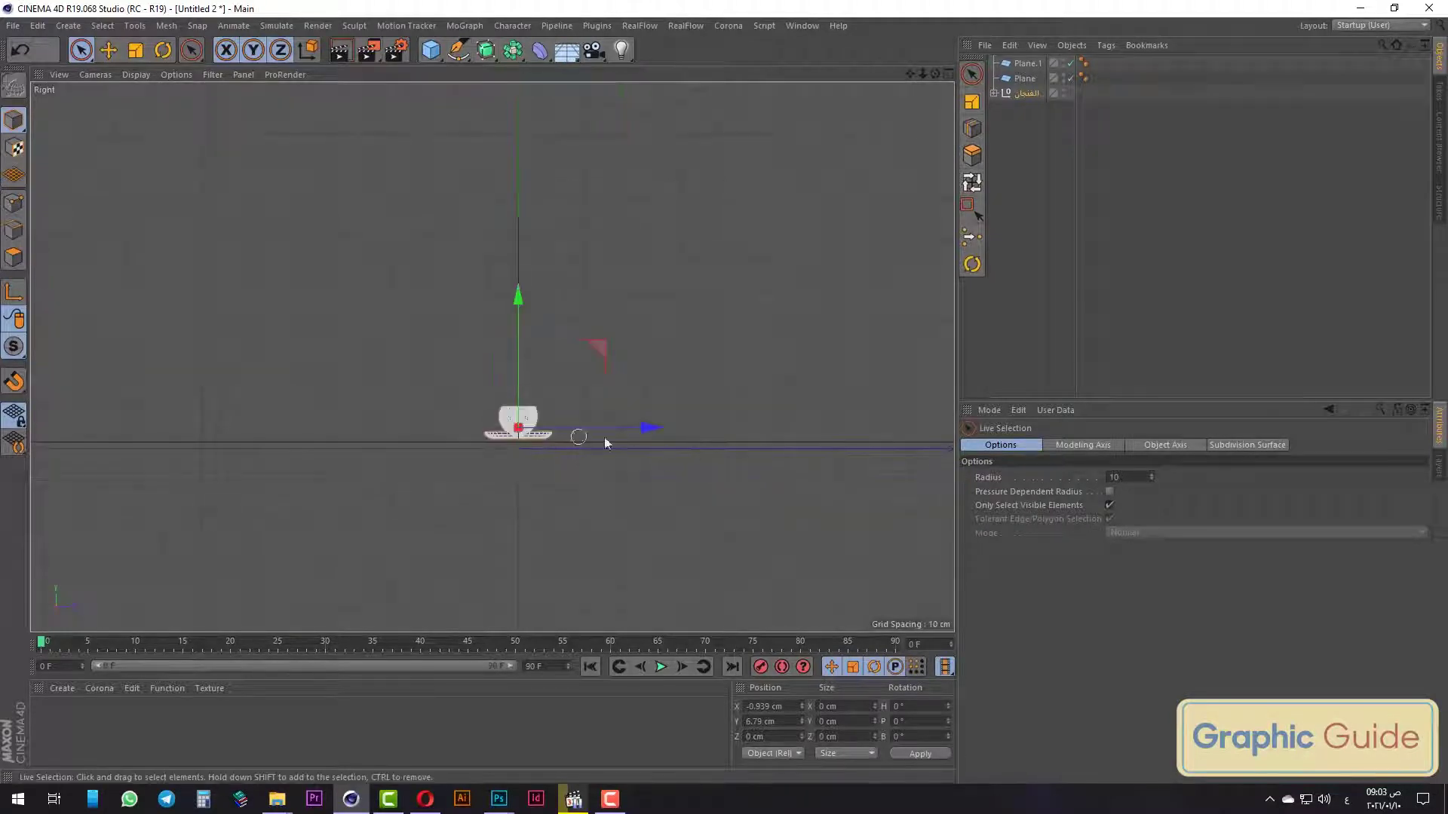
left_click_drag(647, 445, 598, 448)
key("F1")
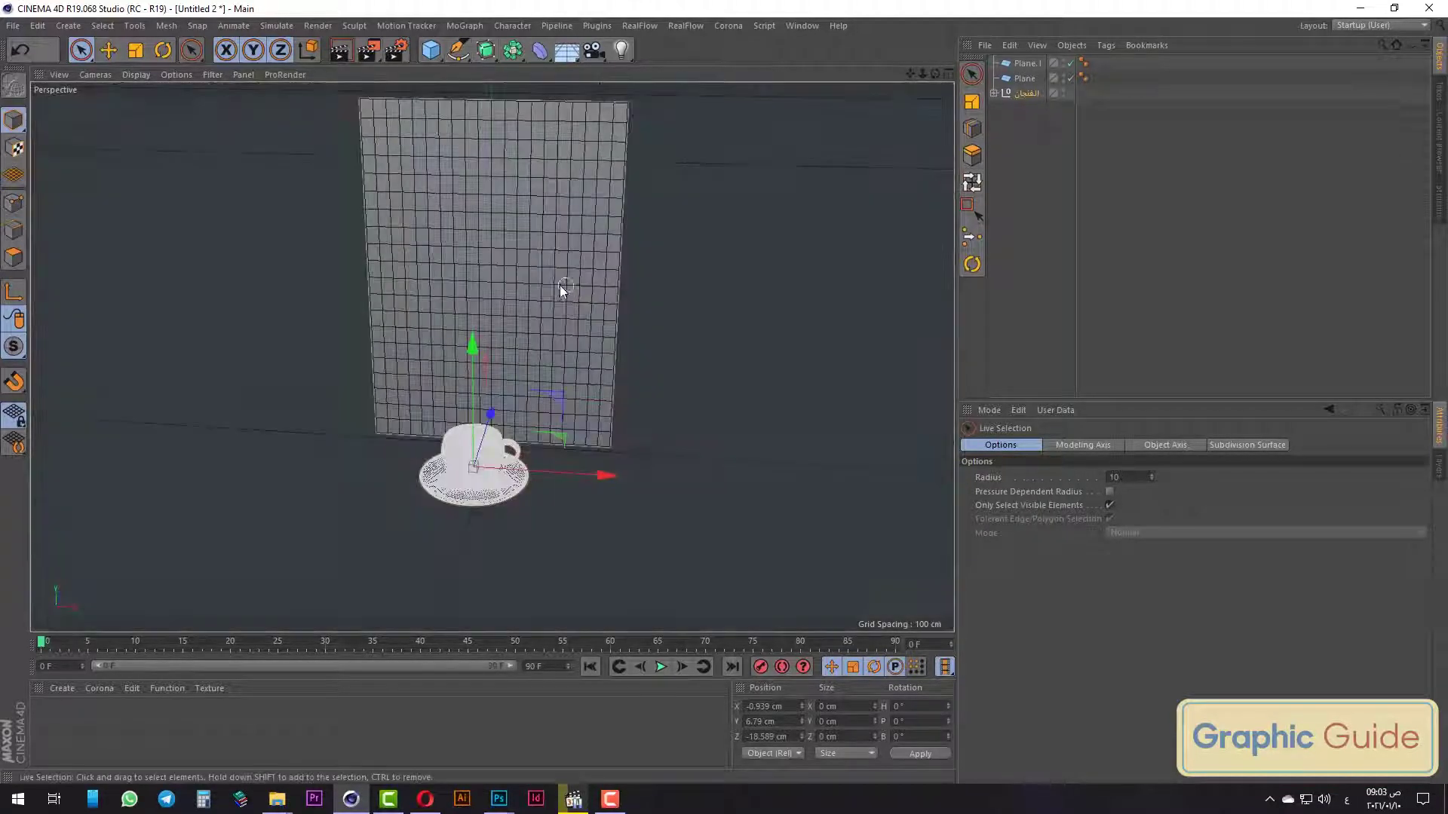
Set Plane.1's width and height segments to 1.
left_click(1025, 64)
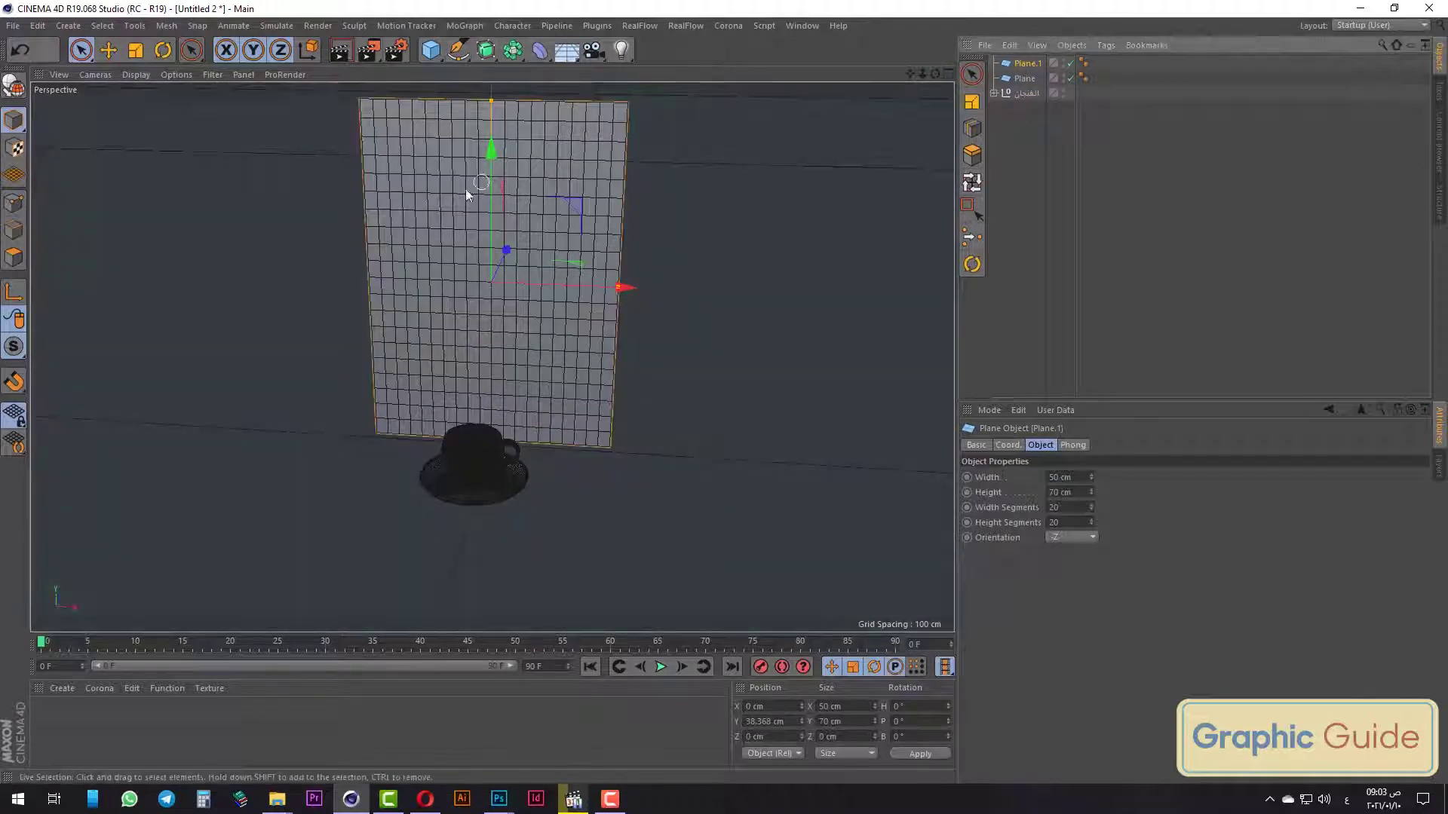
type("1")
key("Return")
type("1")
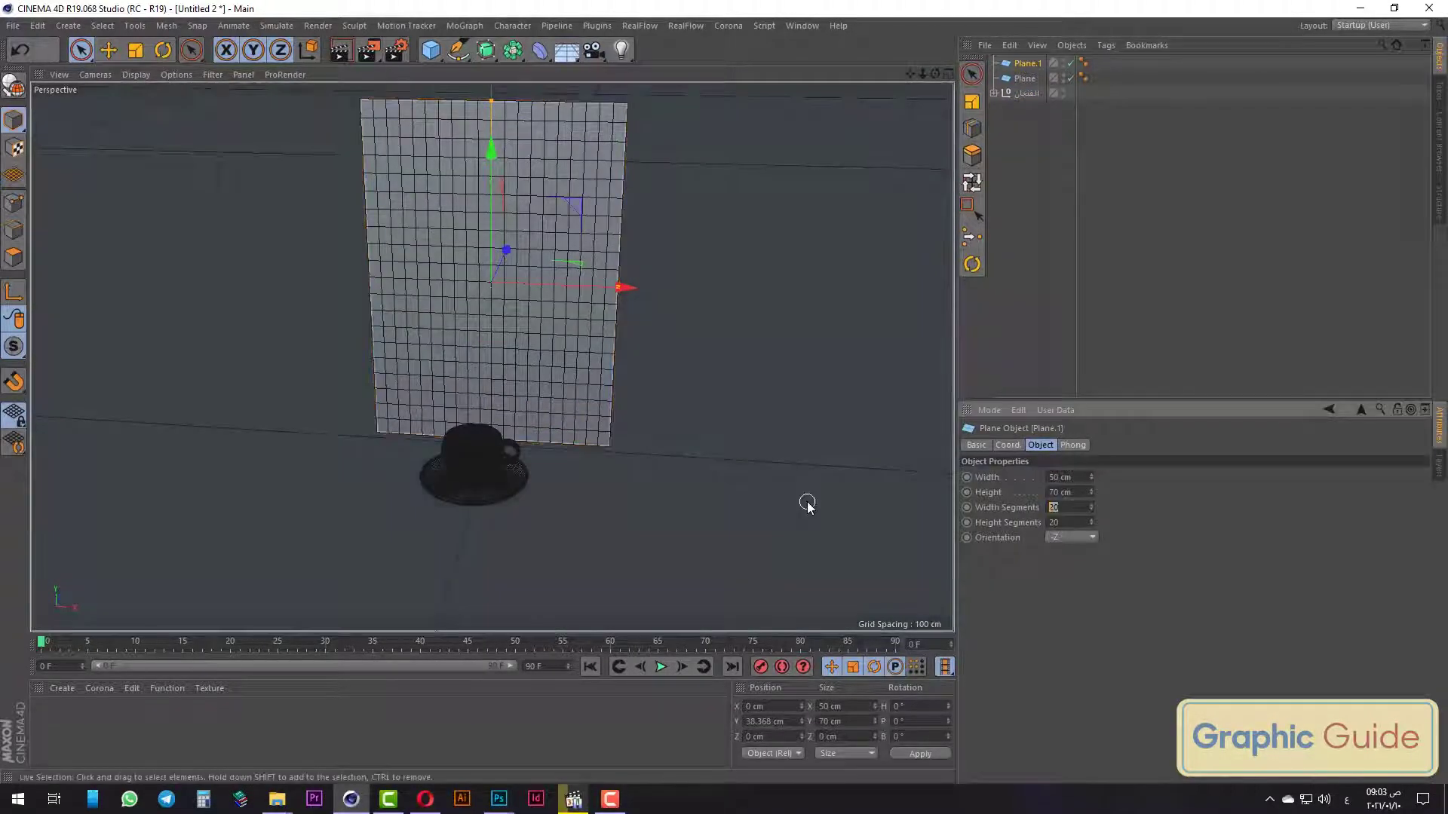
Make Plane.1 editable and loop-select its outer edges.
left_click(14, 86)
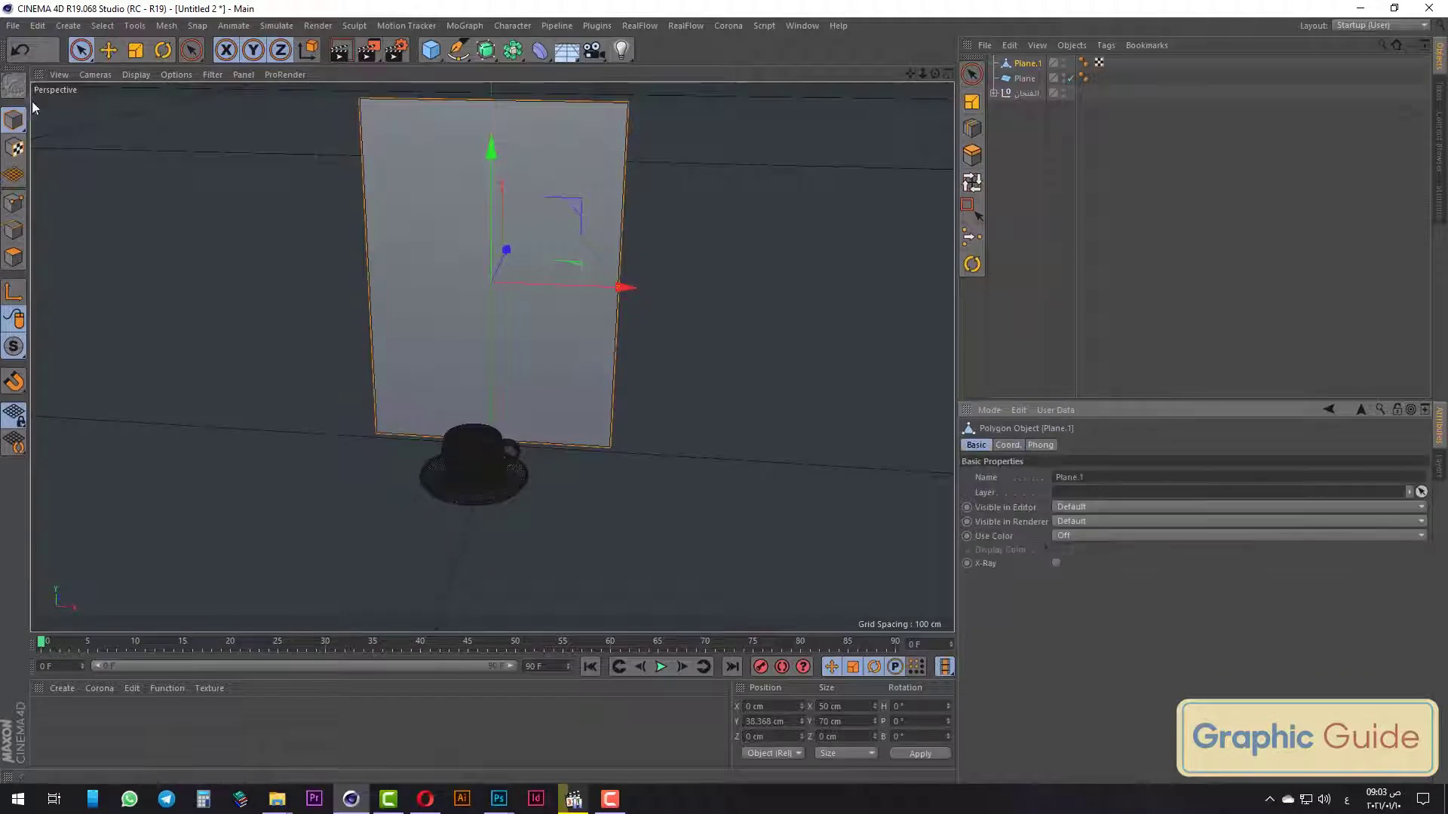
left_click(15, 234)
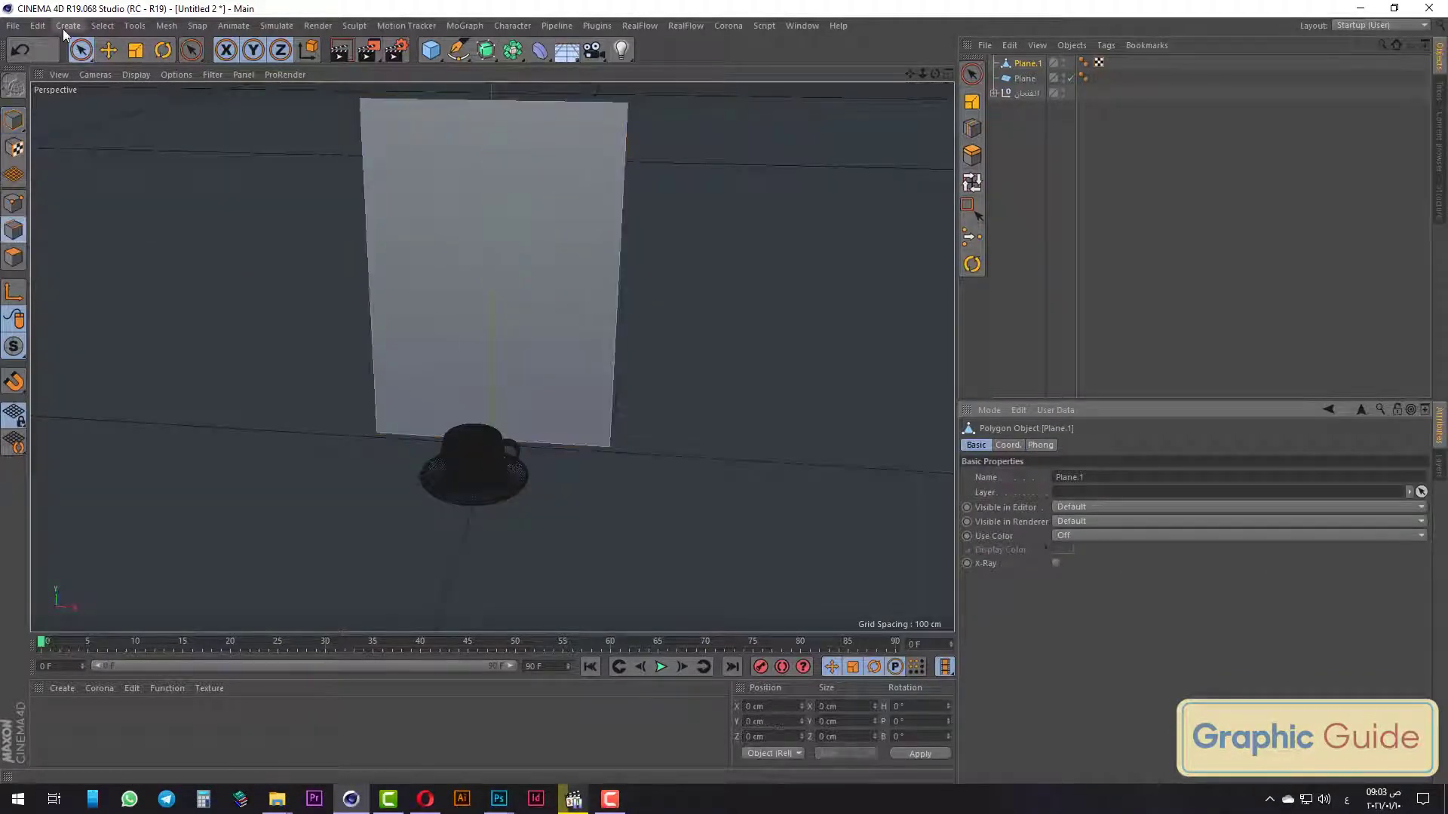
left_click(65, 27)
mouse_move(101, 25)
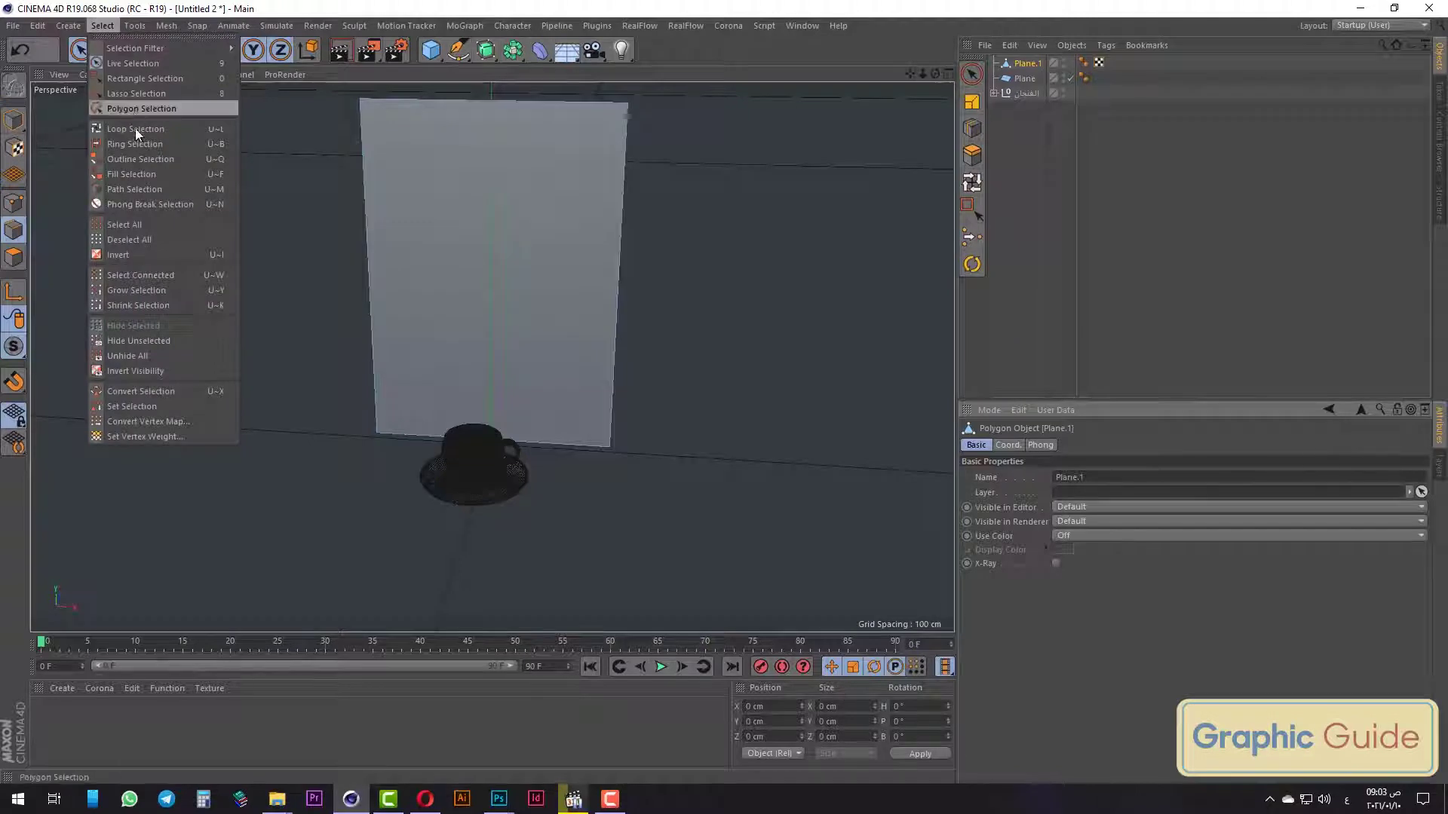
left_click(135, 130)
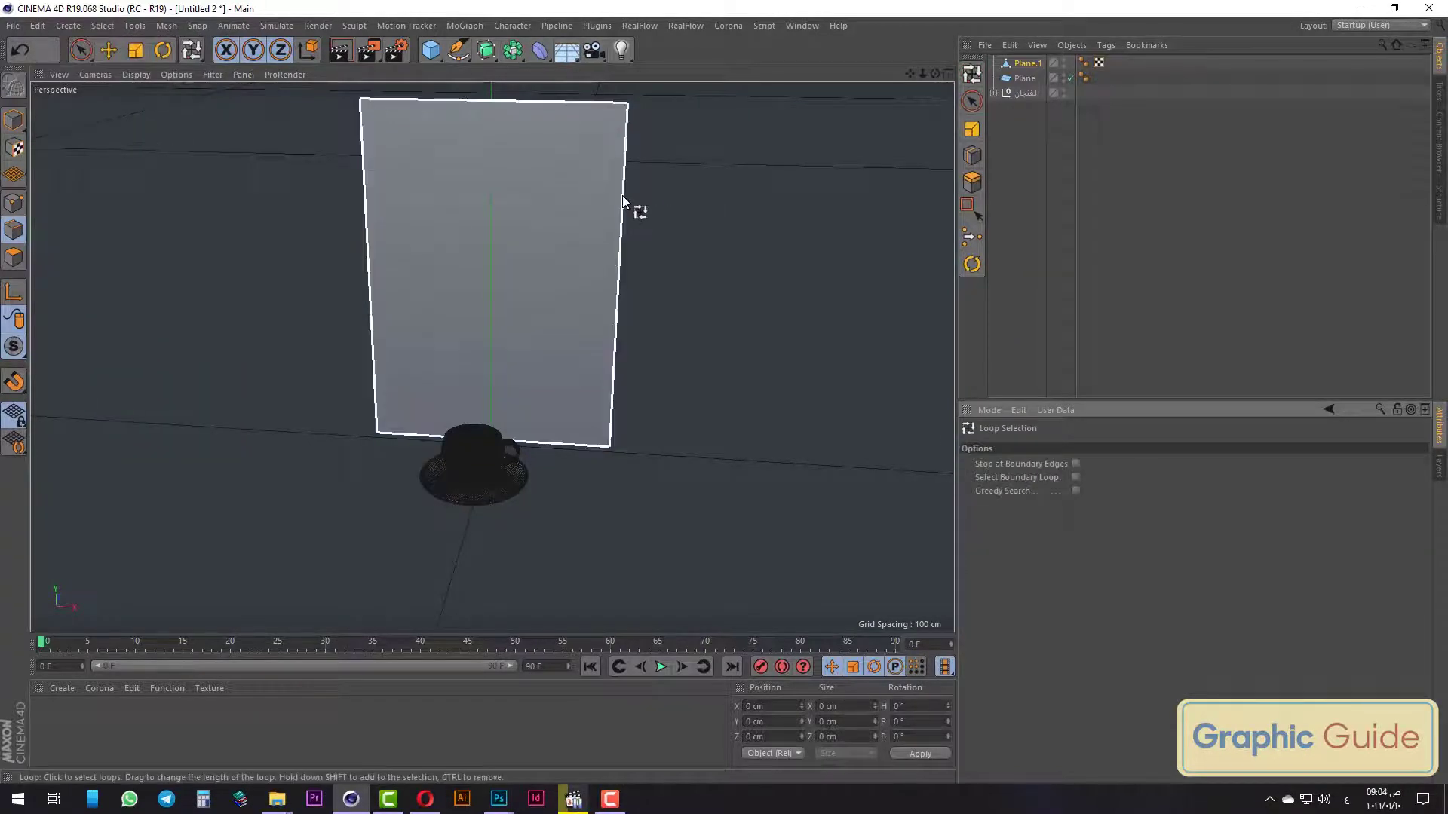
left_click_drag(677, 257, 699, 237, "alt")
Extrude the outer edges 3 cm into a border, then nudge the plane up.
right_click(699, 237)
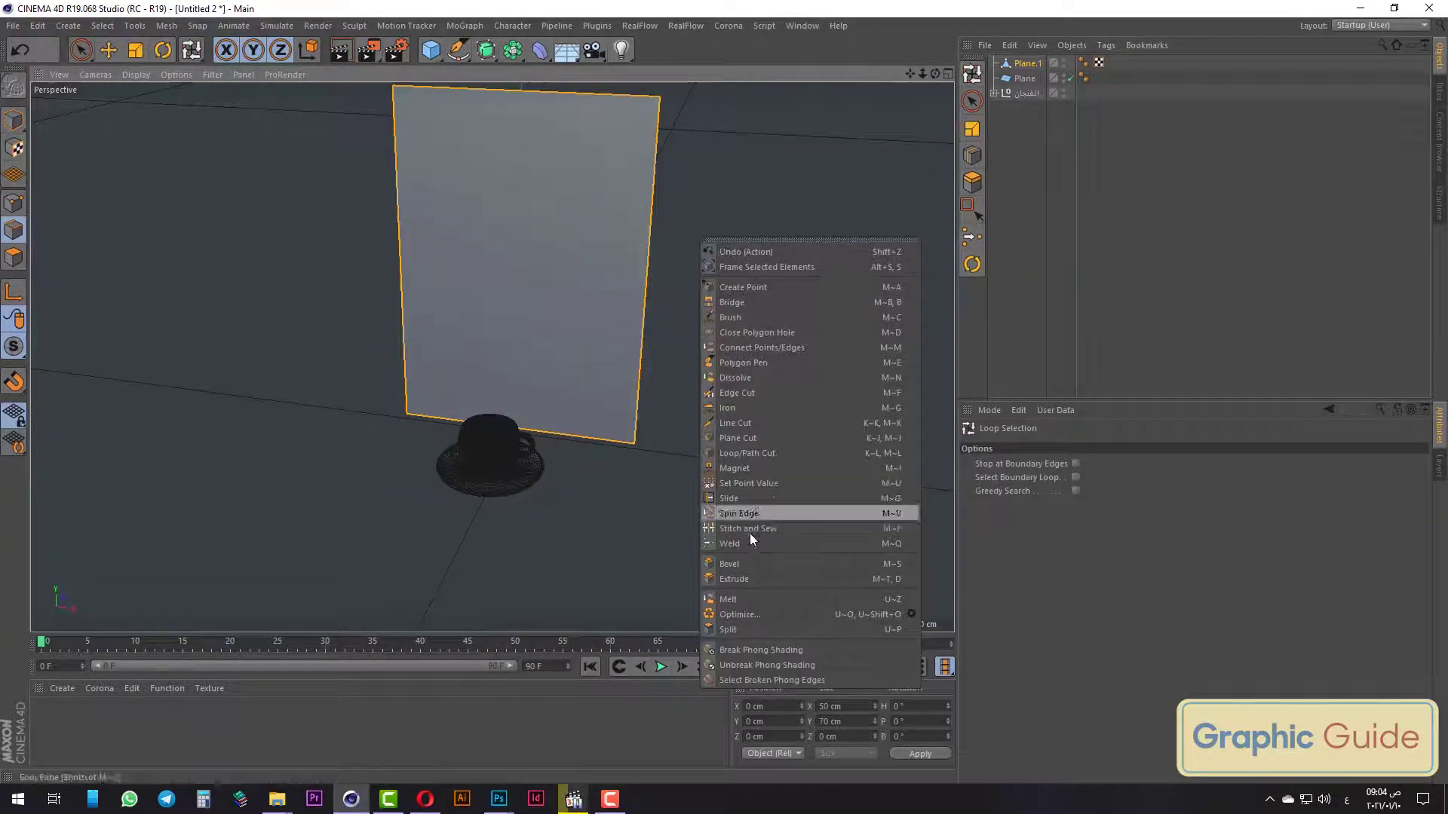
left_click(734, 578)
left_click_drag(712, 423, 1111, 537)
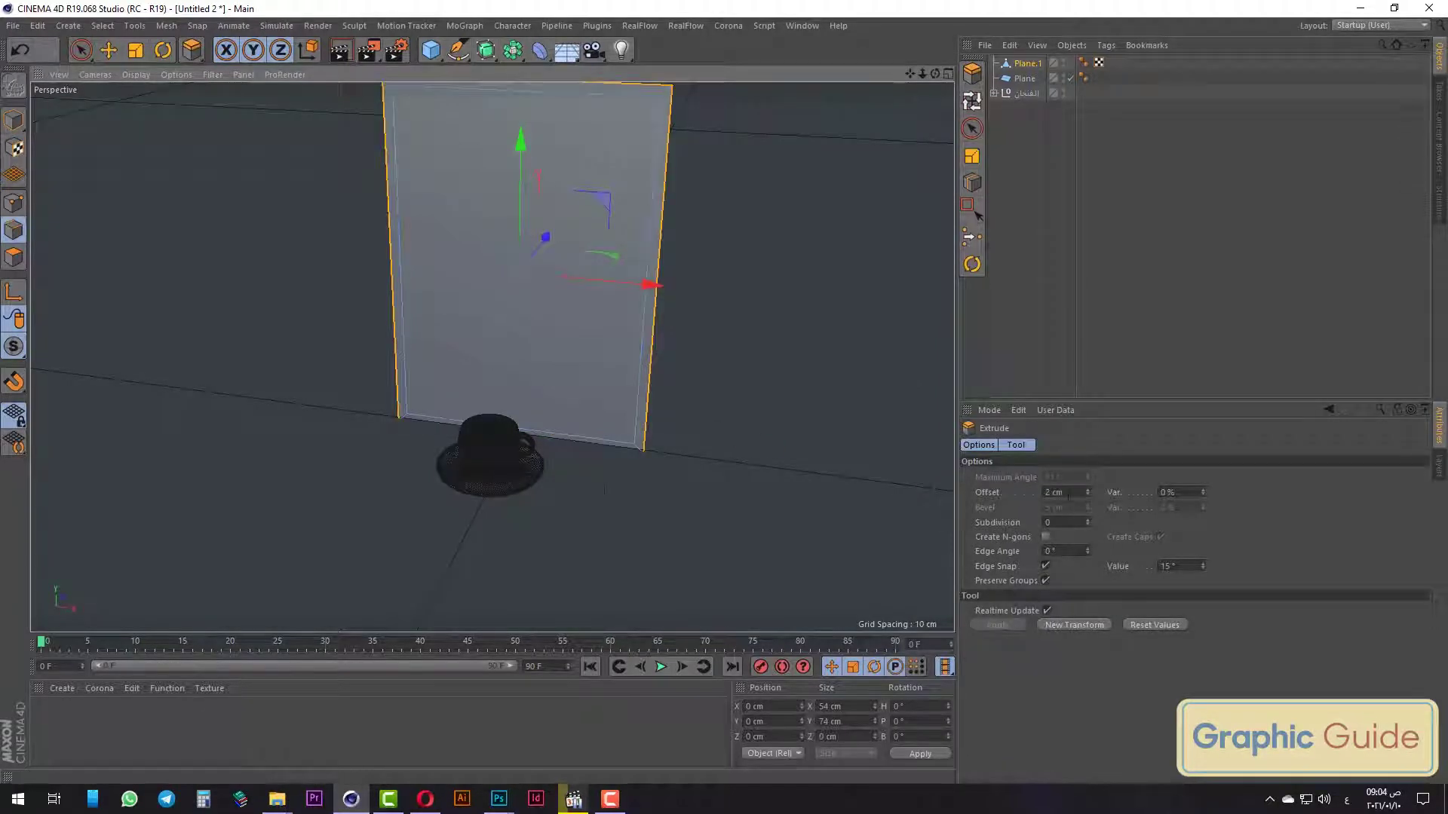
mouse_move(538, 487)
left_mouse_down()
mouse_move(305, 425)
mouse_move(145, 183)
left_mouse_up()
left_click(79, 57)
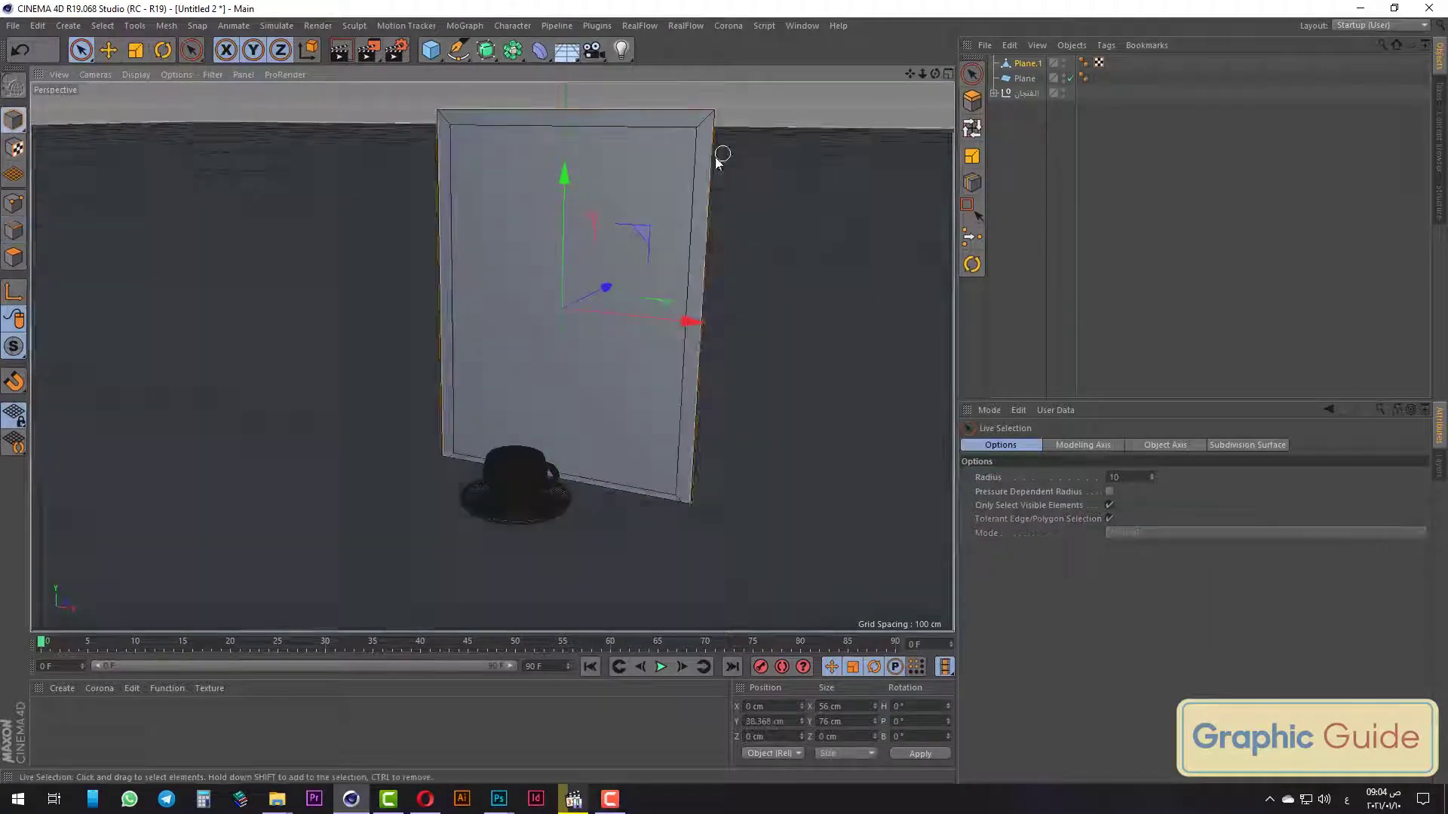
left_click_drag(564, 175, 567, 160)
Loop-select the border polygons and extrude them about 1.86 cm with caps for frame depth.
key("Return")
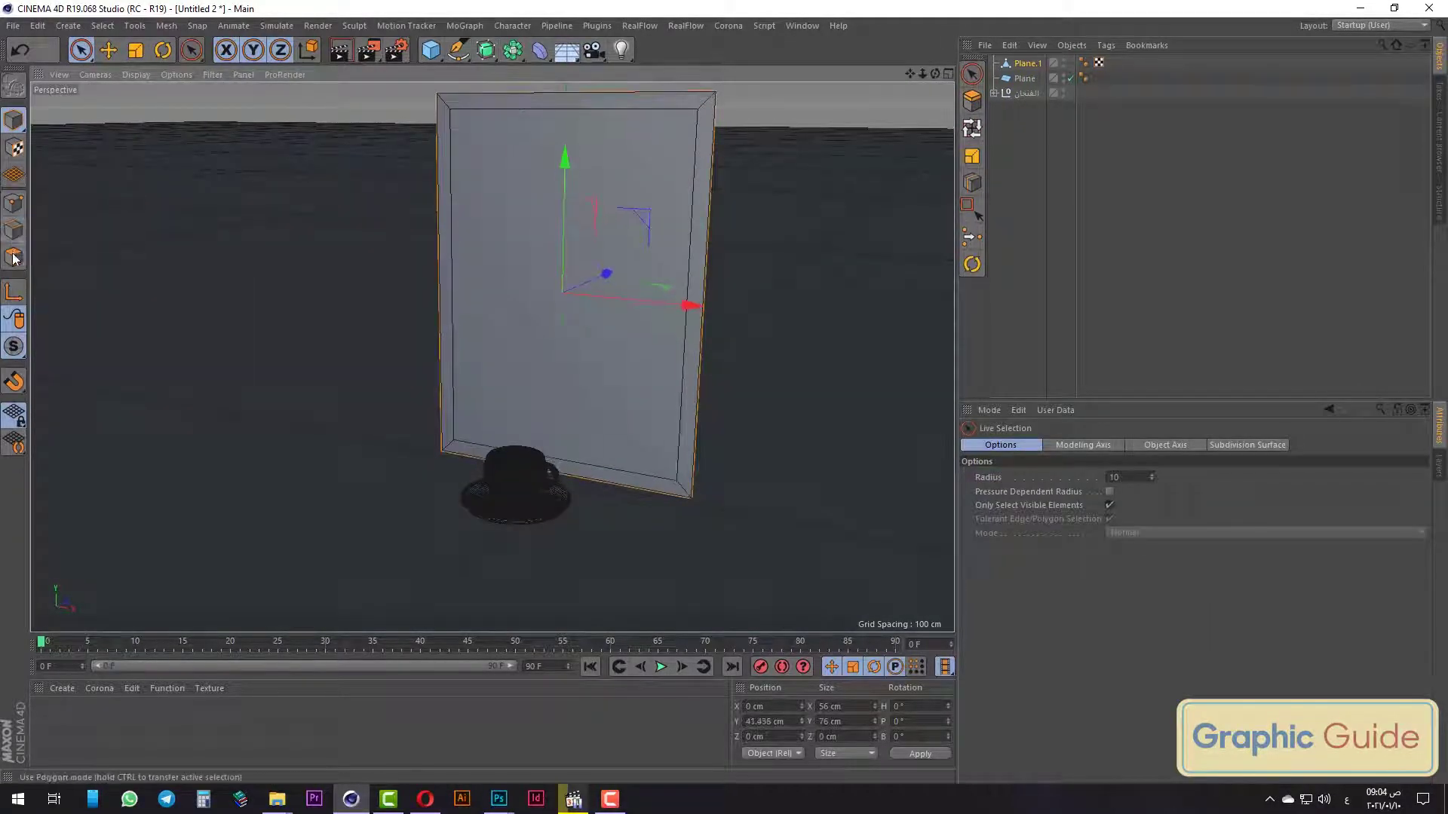
left_click(121, 26)
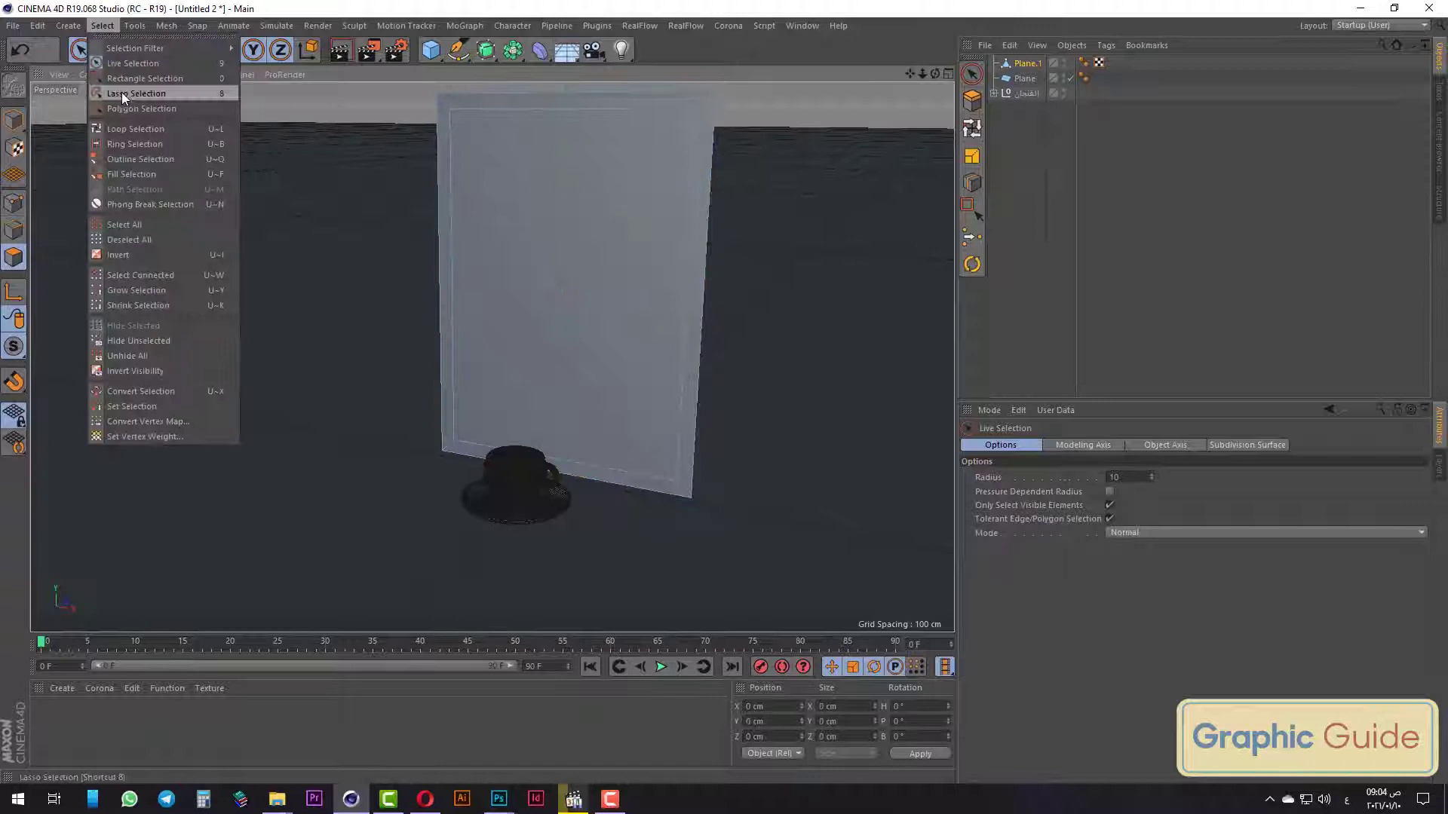
left_click(124, 133)
left_click(450, 106)
right_click(822, 241)
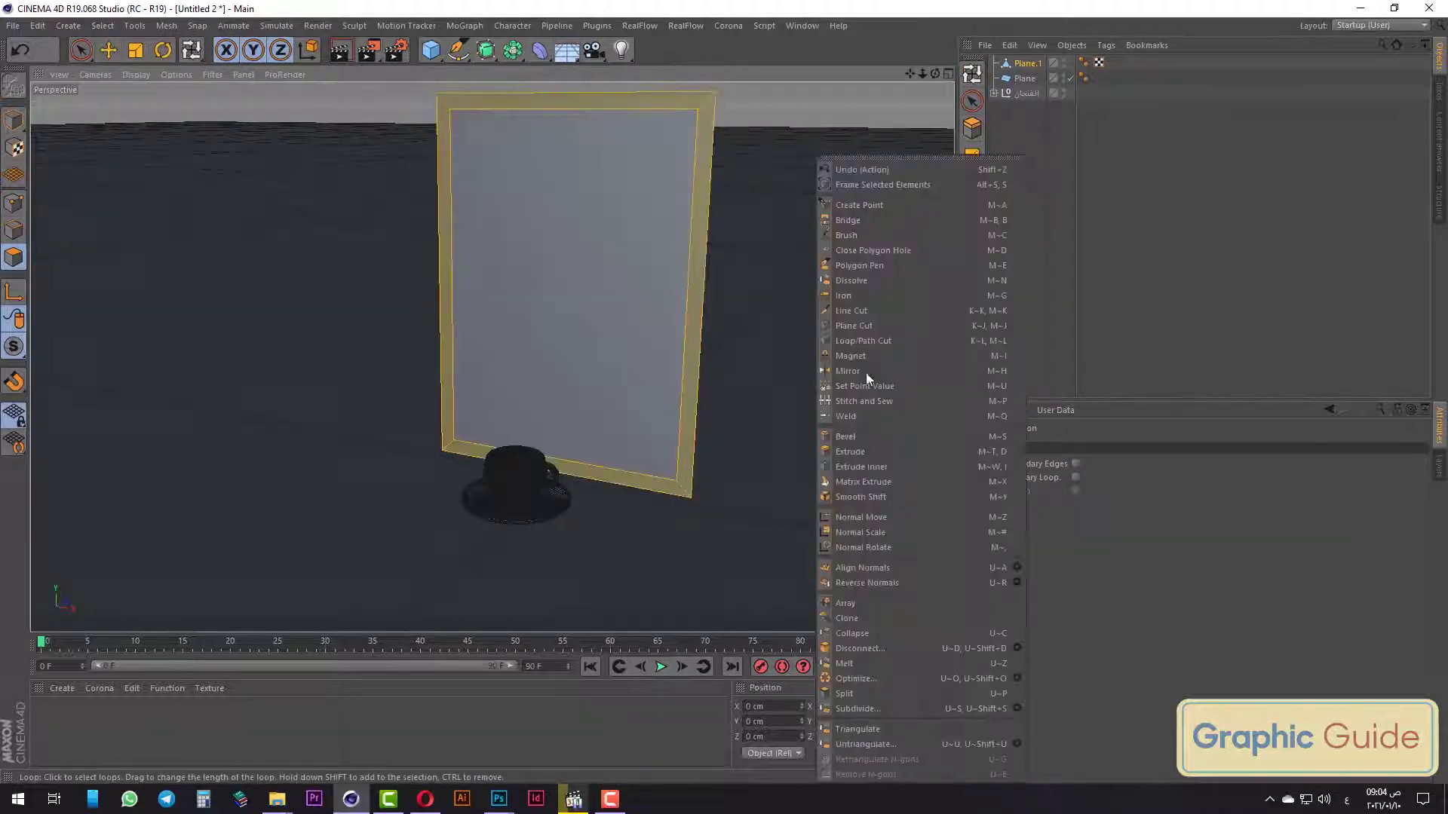
left_click(863, 449)
left_click_drag(776, 478, 736, 485, "alt")
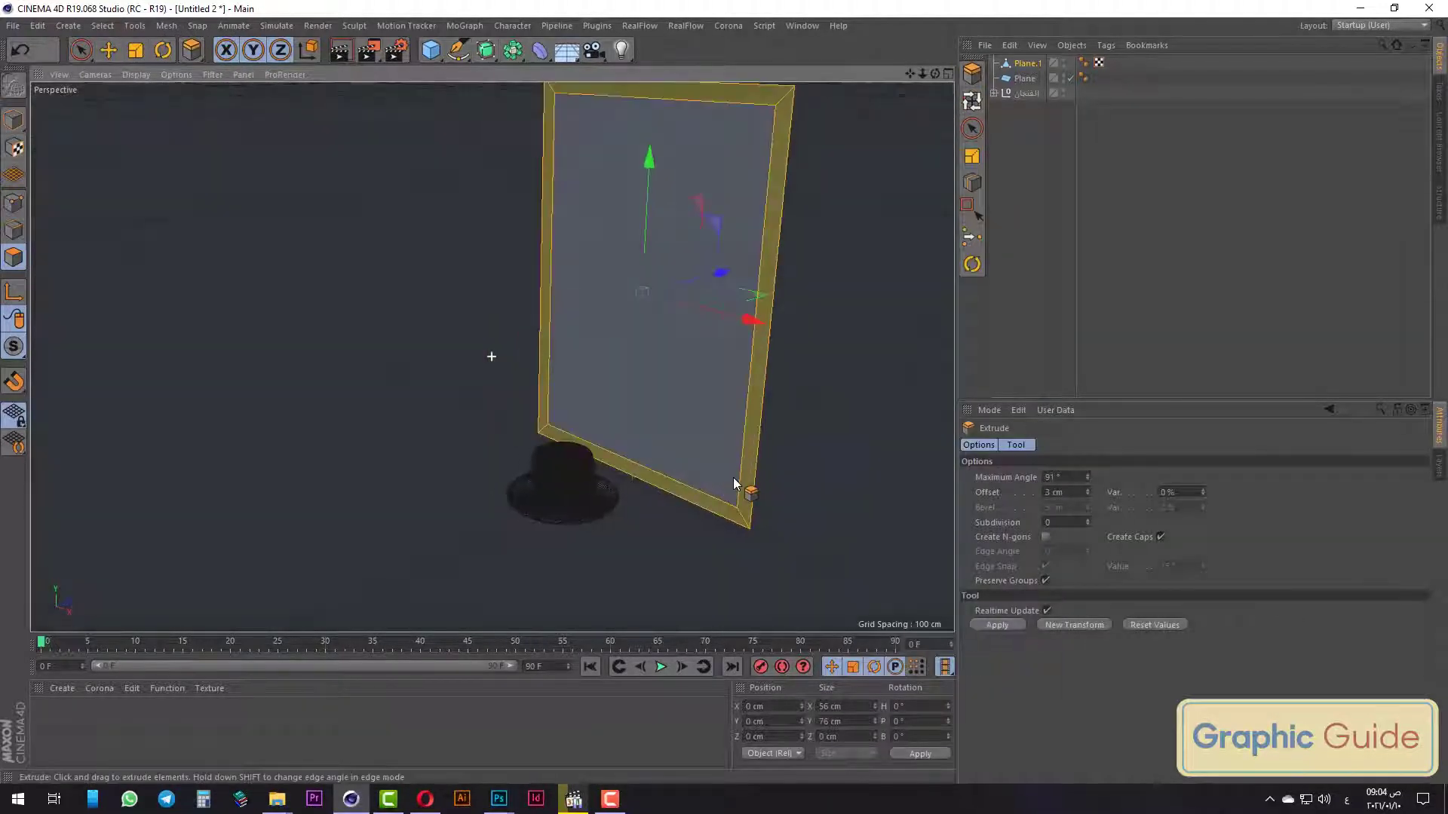
mouse_move(729, 591)
left_mouse_down("alt")
mouse_move(765, 403)
mouse_move(837, 411)
left_mouse_up("alt")
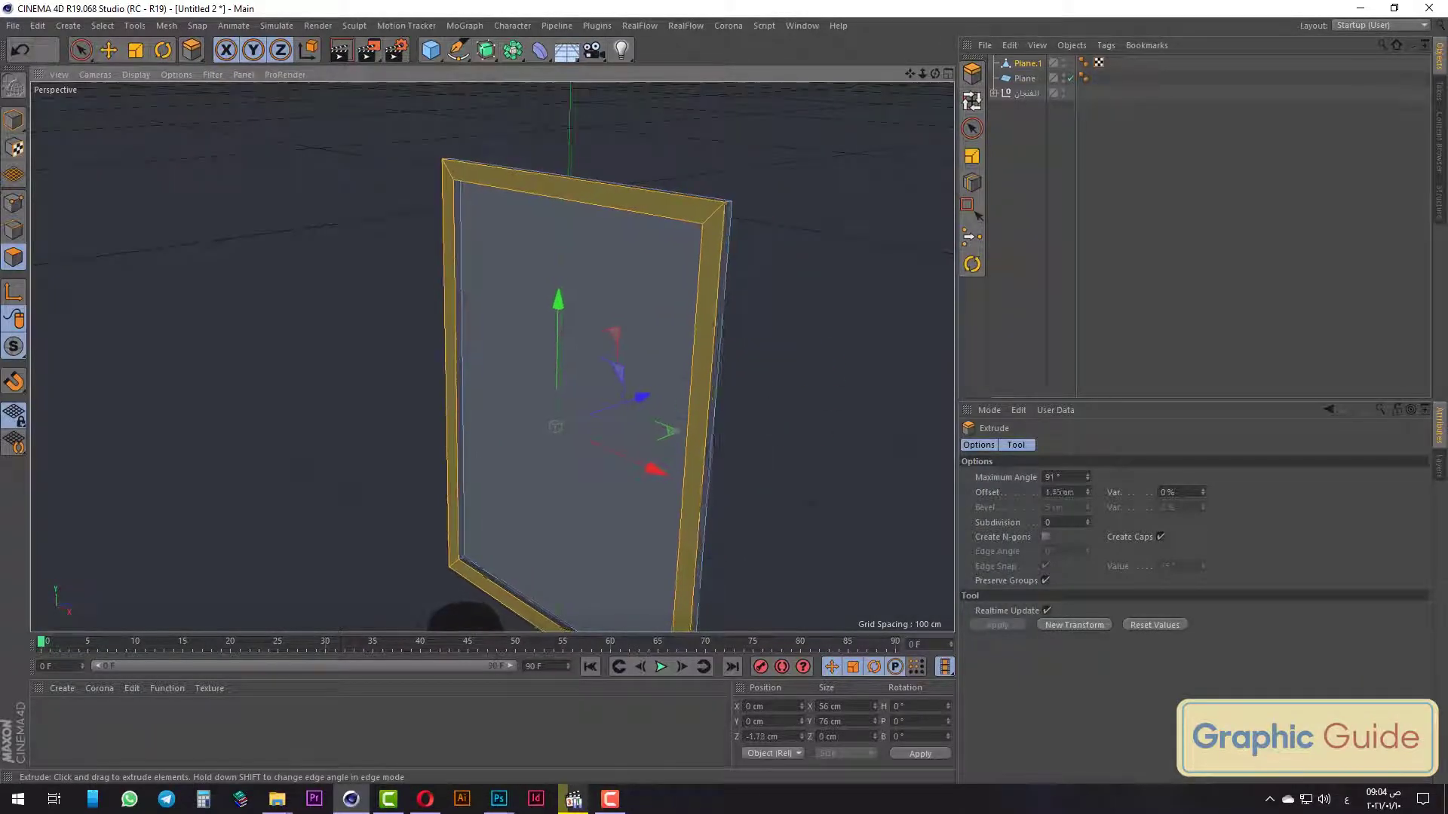
left_click(13, 230)
left_click(103, 26)
Bevel the frame's inner edge loop, trying a wider offset and 11 subdivisions.
left_click(118, 127)
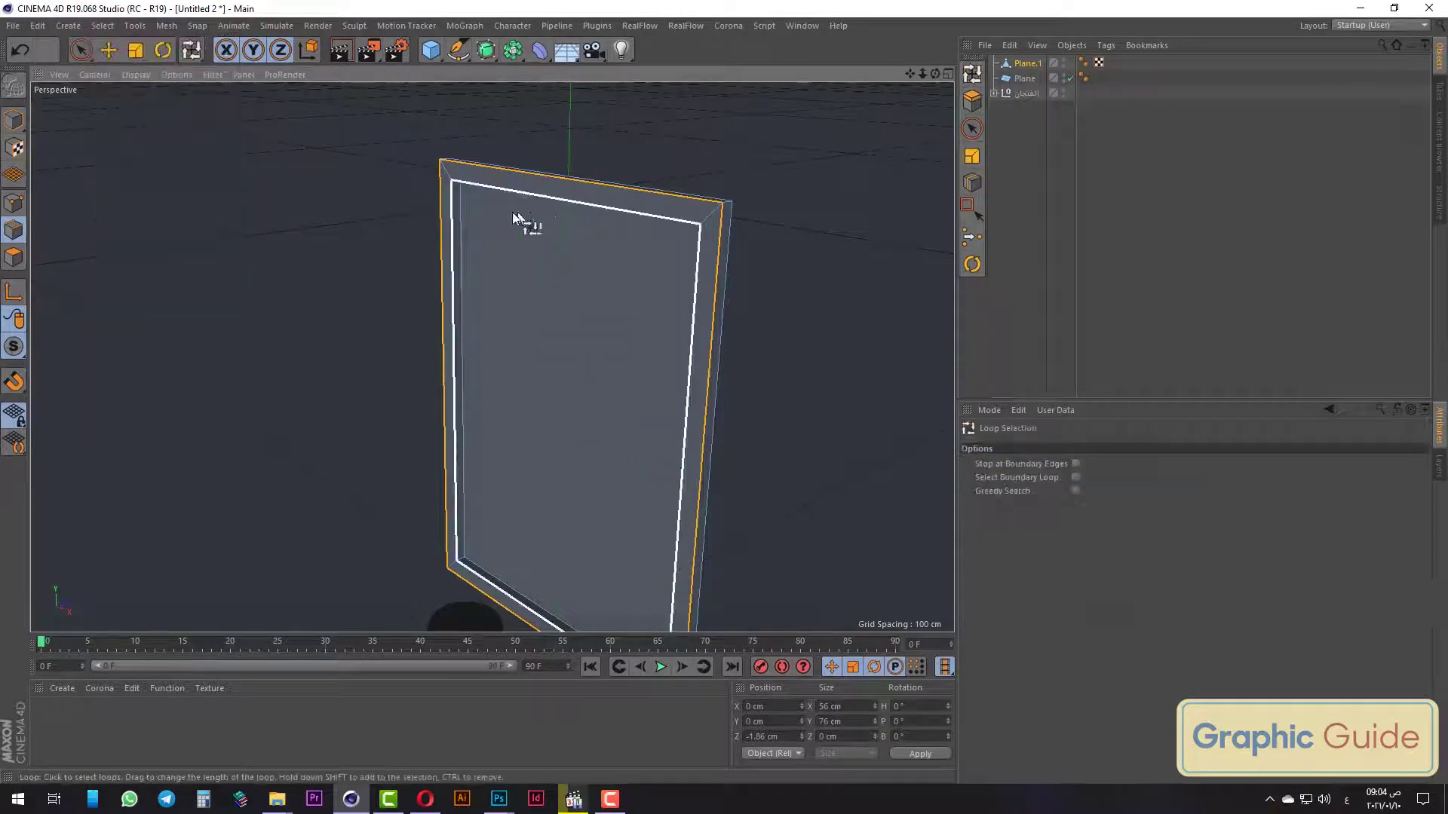
left_click(457, 214)
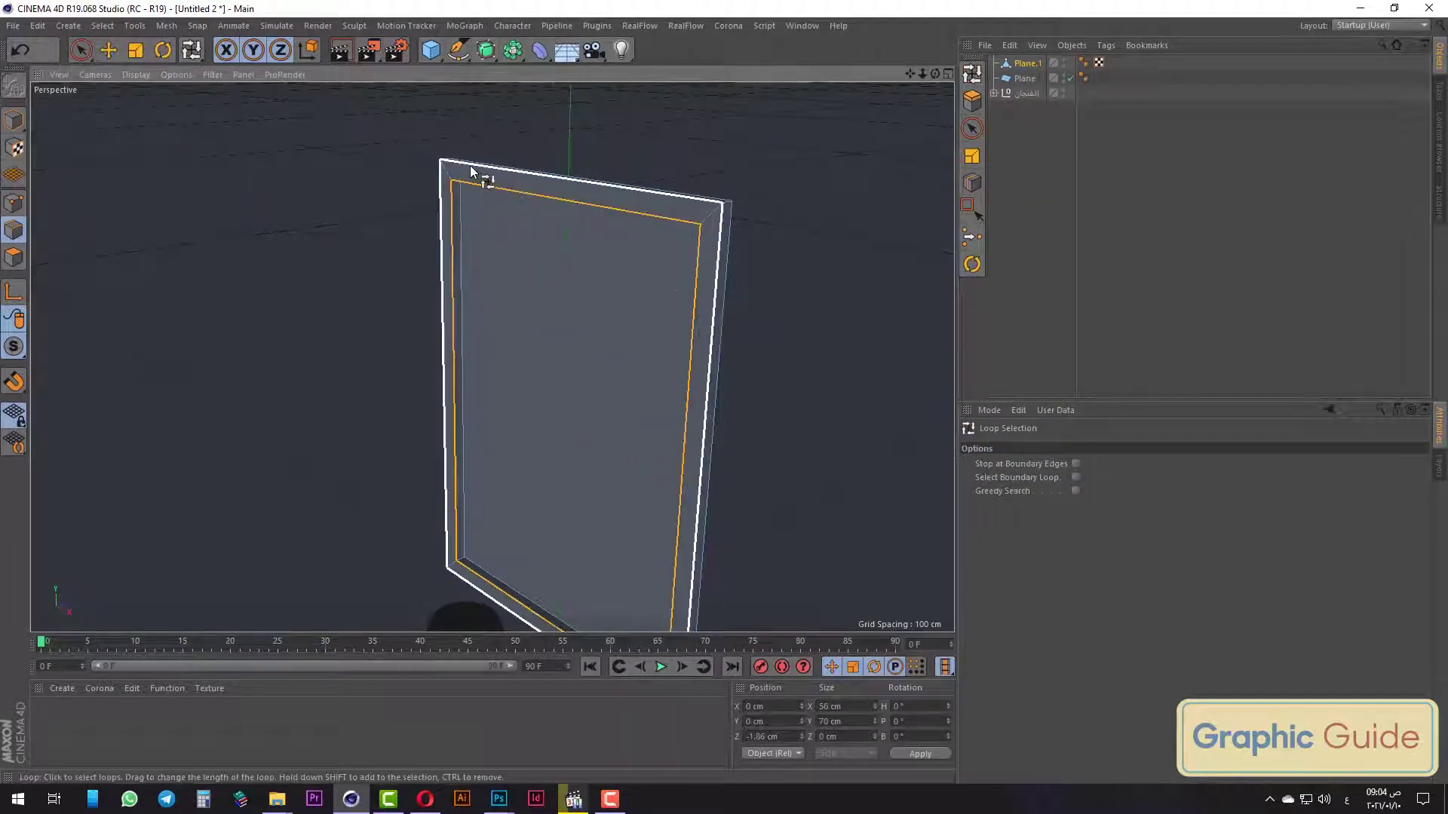
right_click(809, 297)
left_click(827, 605)
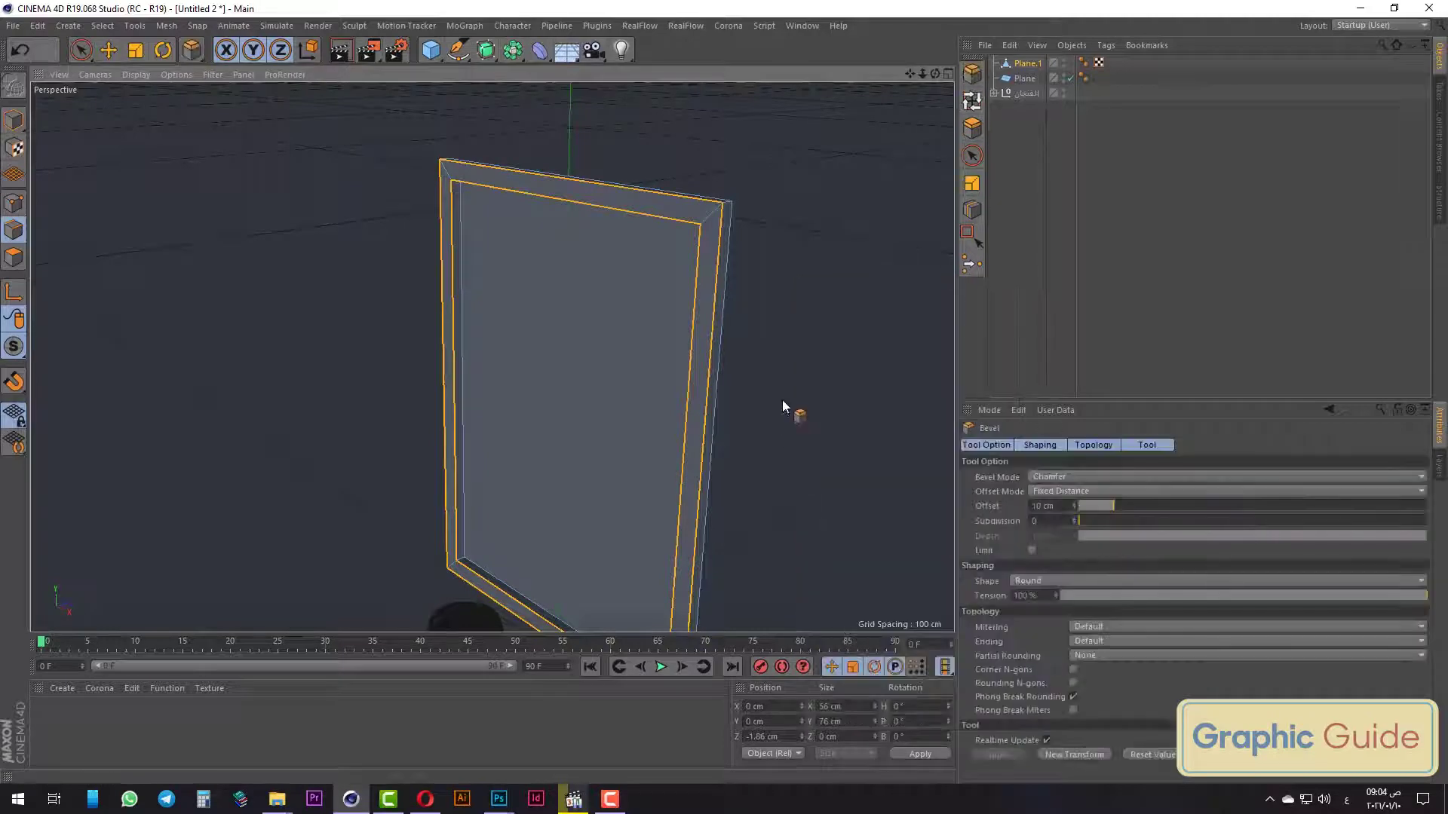
left_click_drag(828, 606, 845, 606)
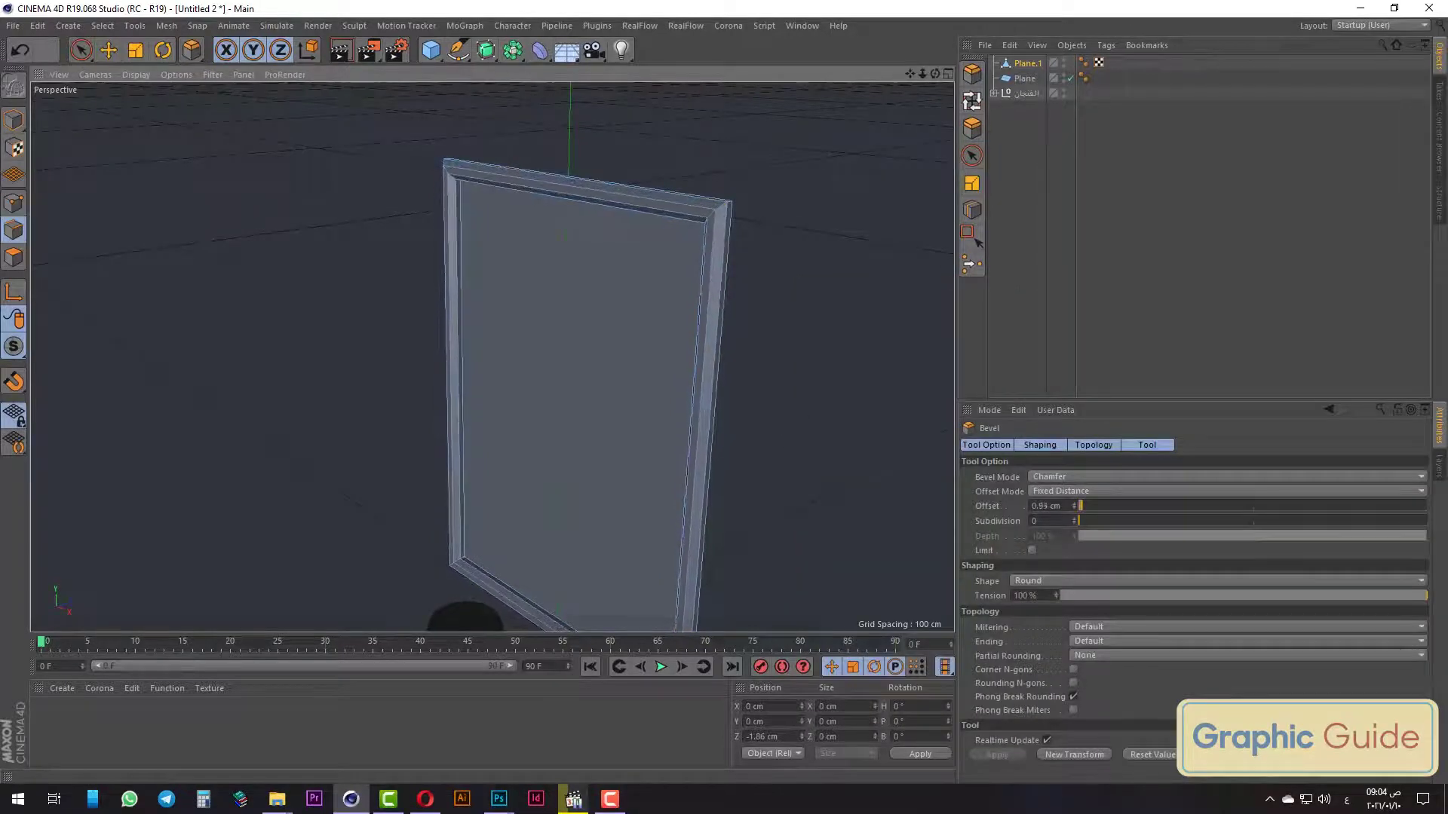
left_click_drag(769, 408, 784, 407)
left_click_drag(1143, 526, 1271, 523)
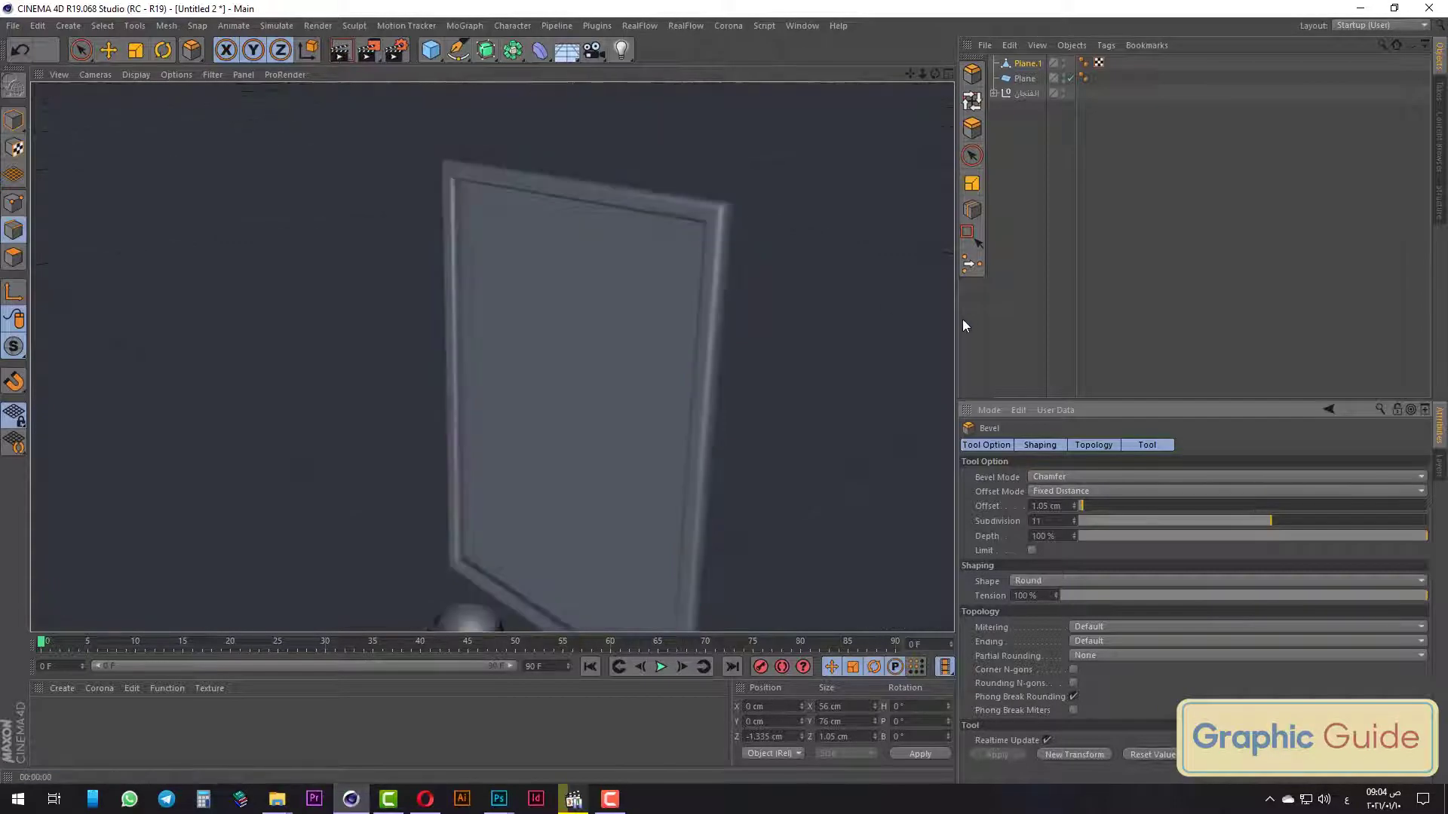
key("ctrl+z")
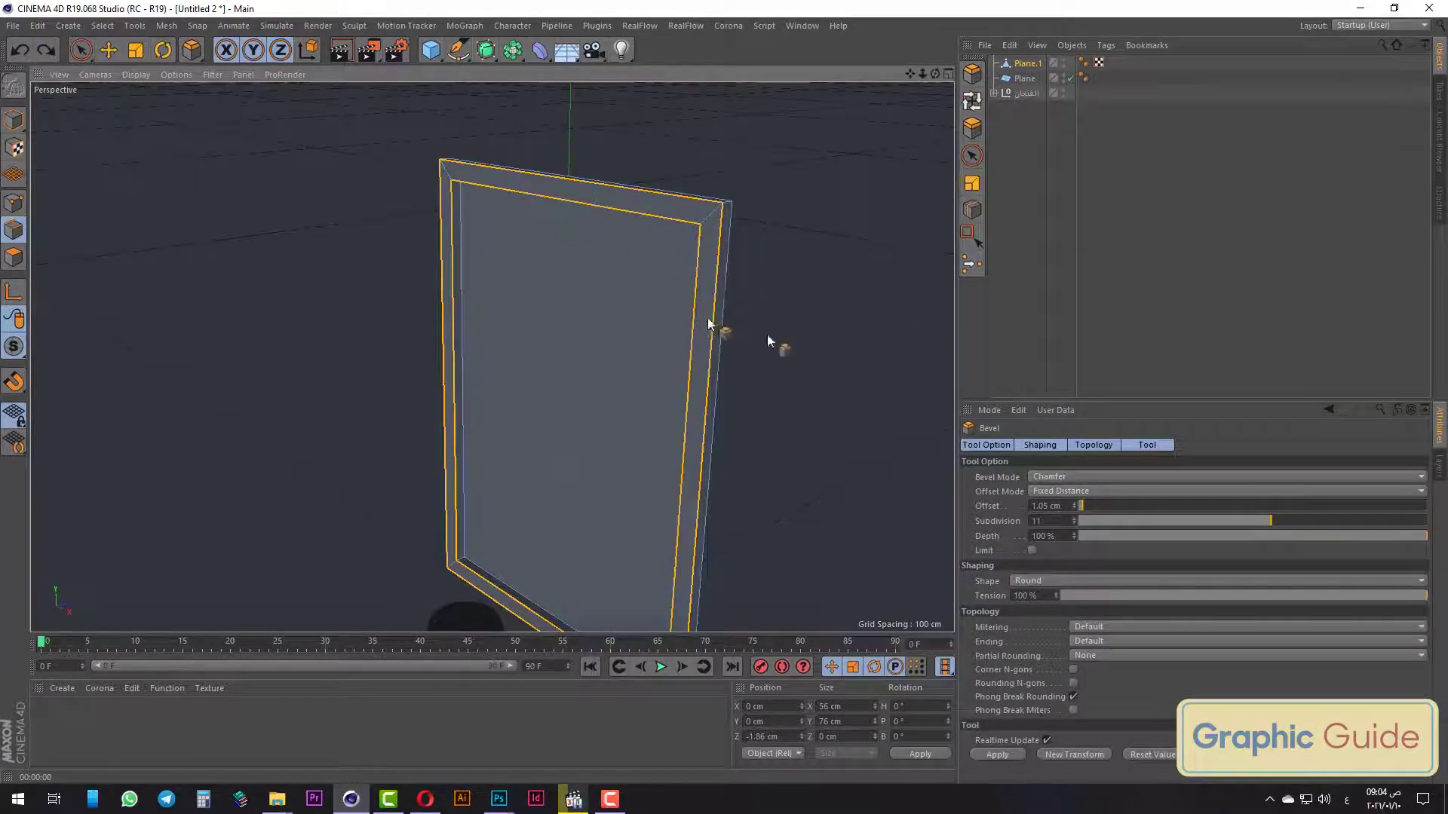
Settle on a plain 0.92 cm chamfer with 0 subdivisions and preview a render.
left_click_drag(1202, 522, 1122, 527)
left_click(814, 386)
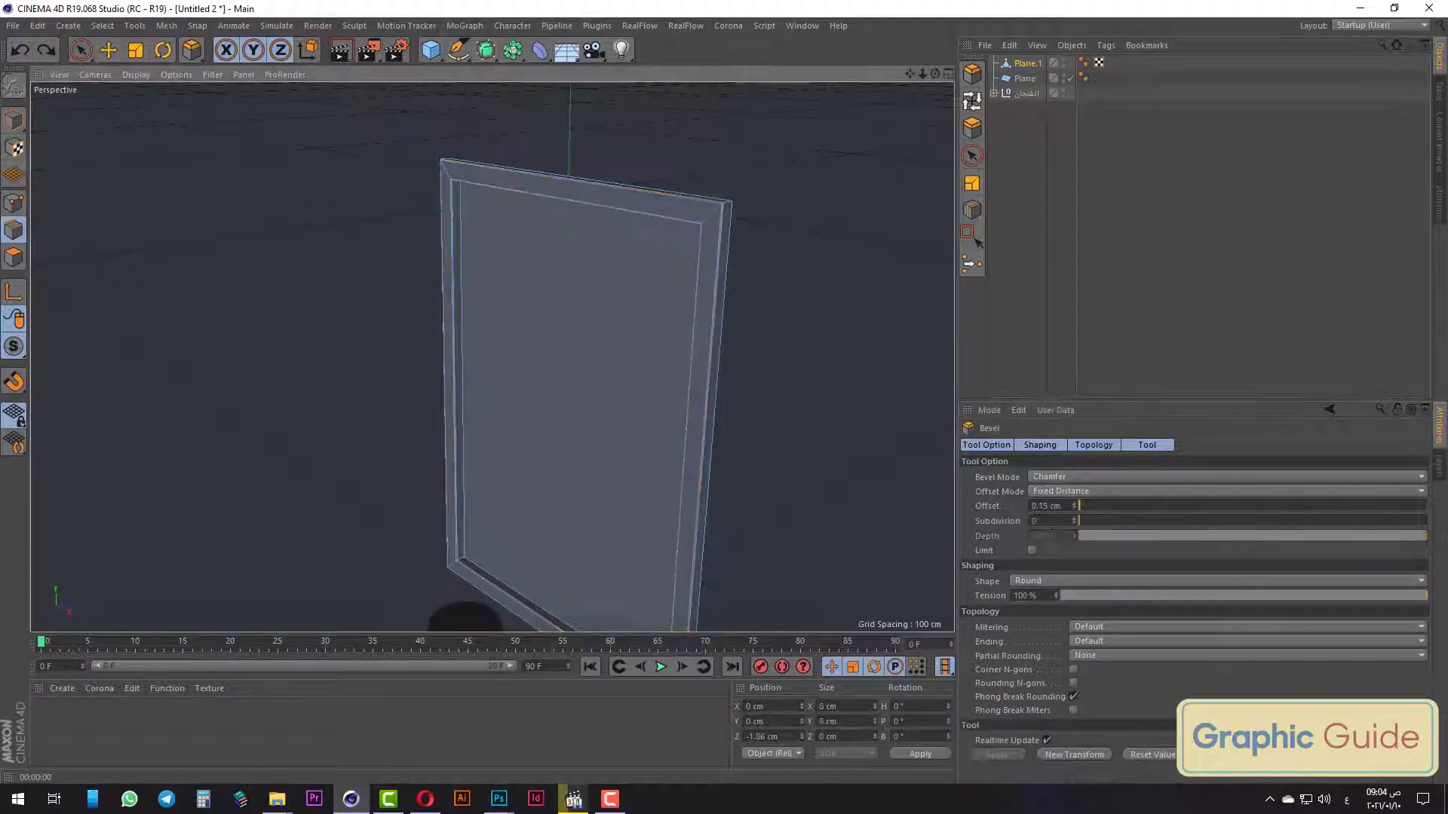
key("ctrl+z")
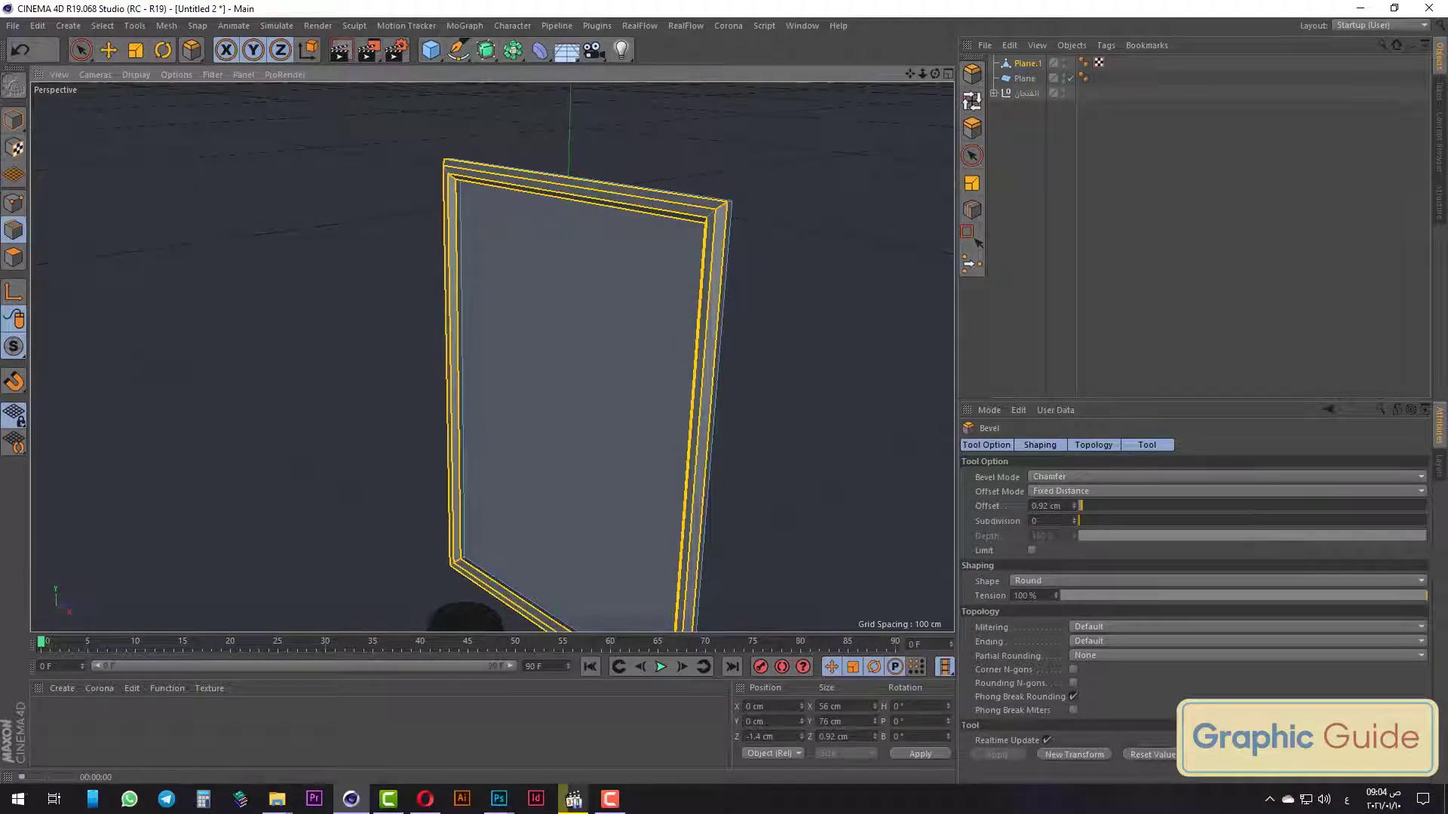
left_click(13, 119)
left_click(335, 49)
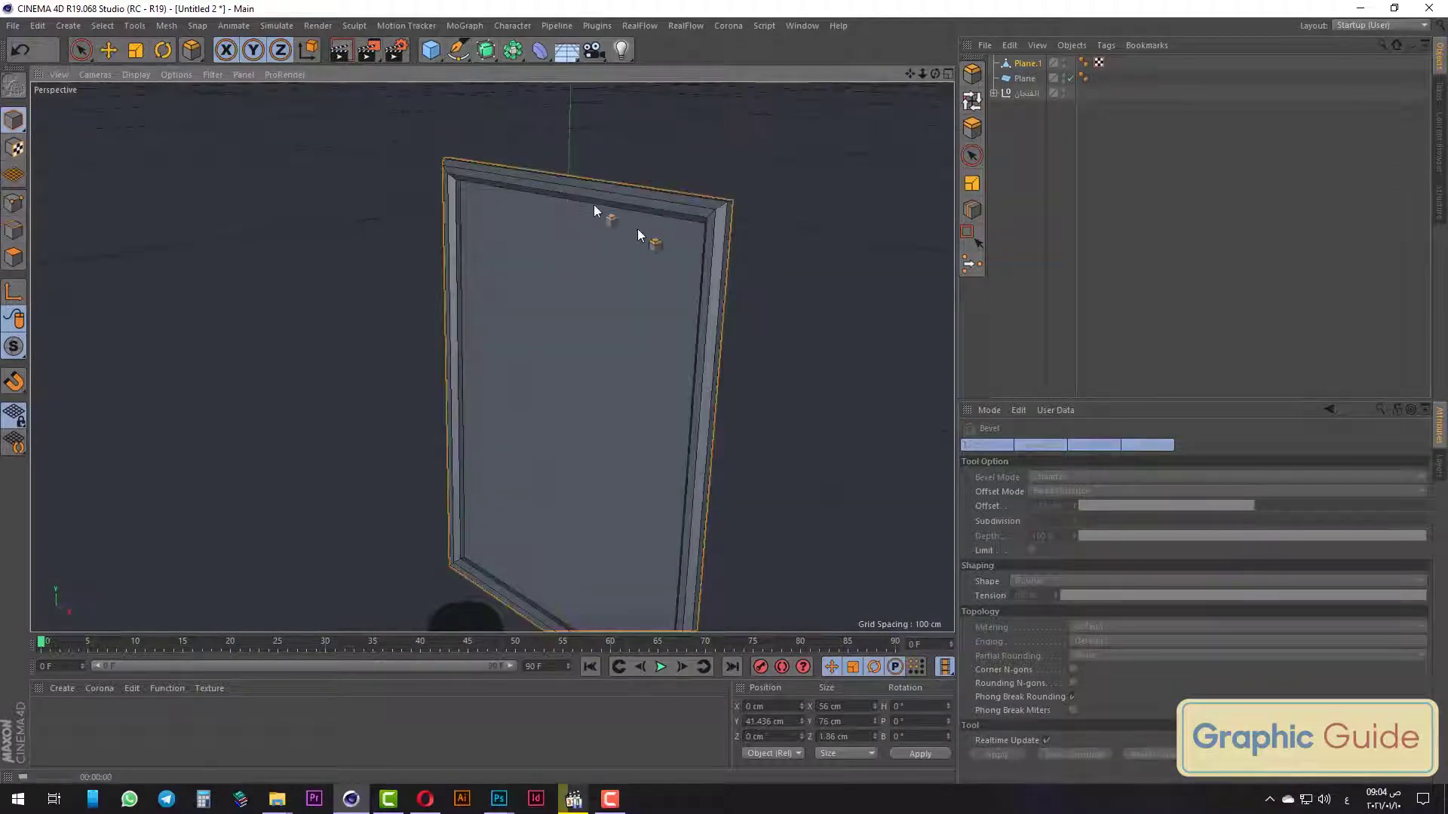
scroll(576, 300, "down", 5)
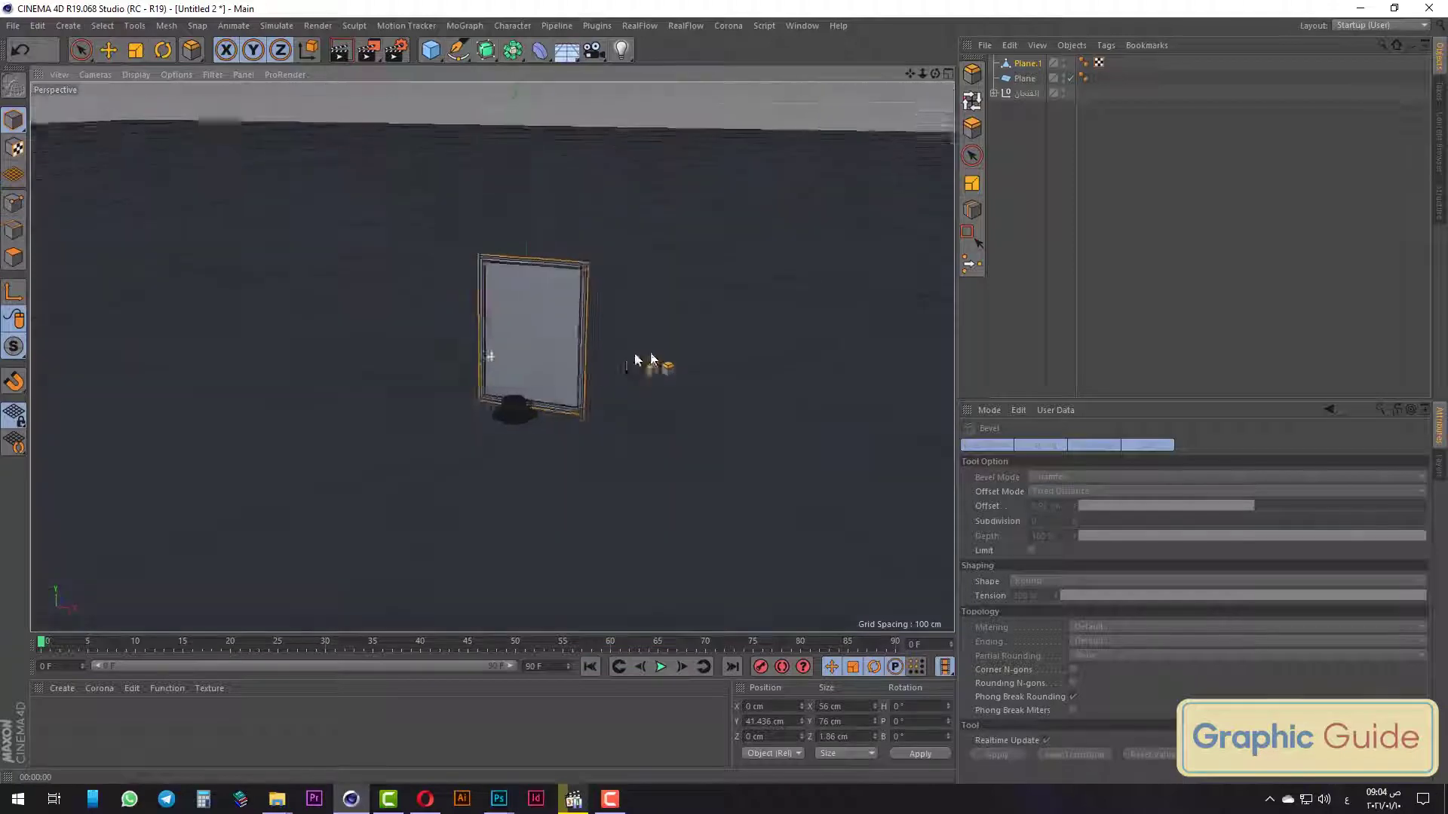
Duplicate the floor plane, orient the copy to -Z, and move it back as a wall.
left_click_drag(81, 50, 110, 70)
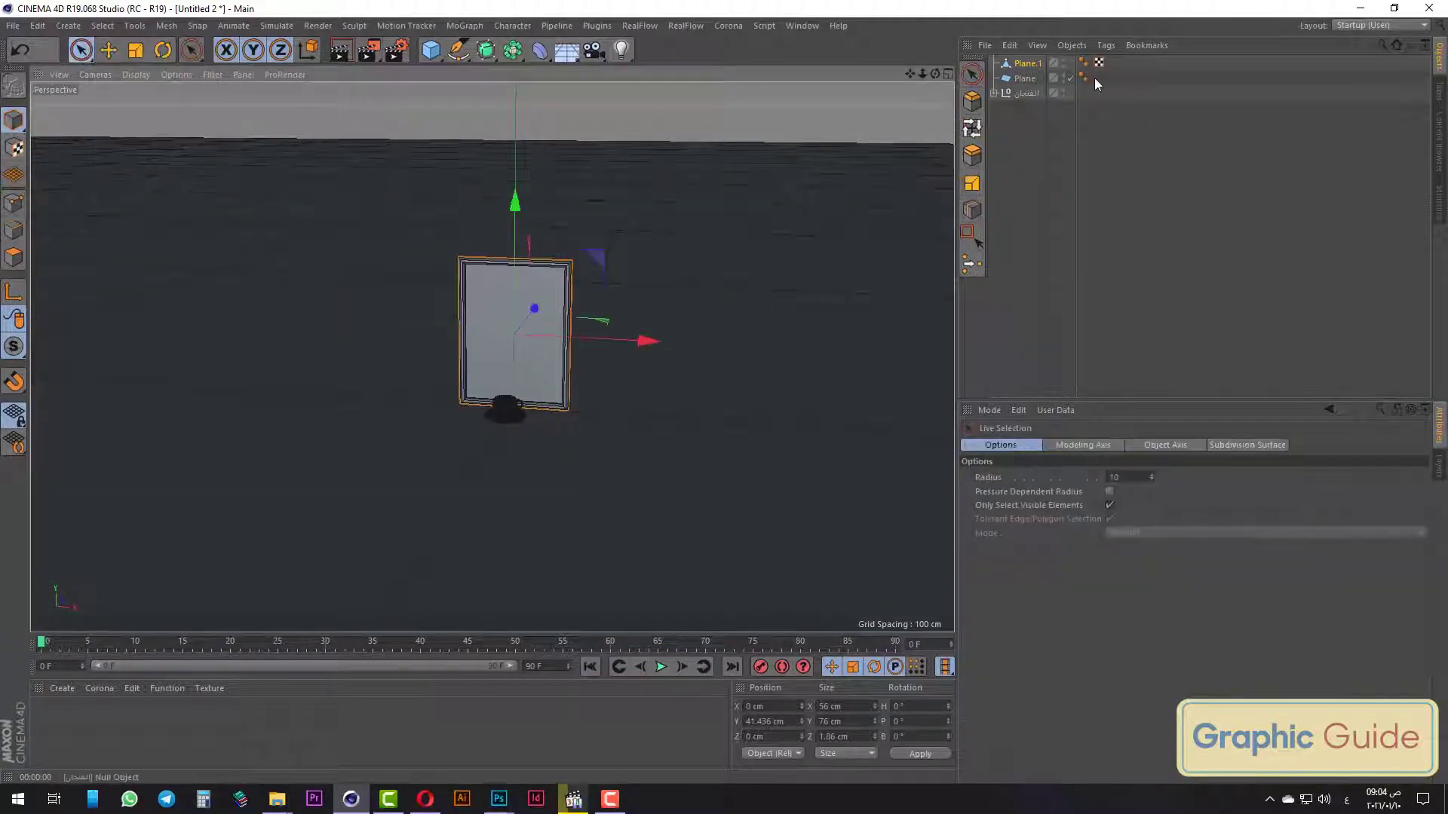
left_click(1025, 79)
left_click_drag(1024, 87, 1026, 87, "ctrl")
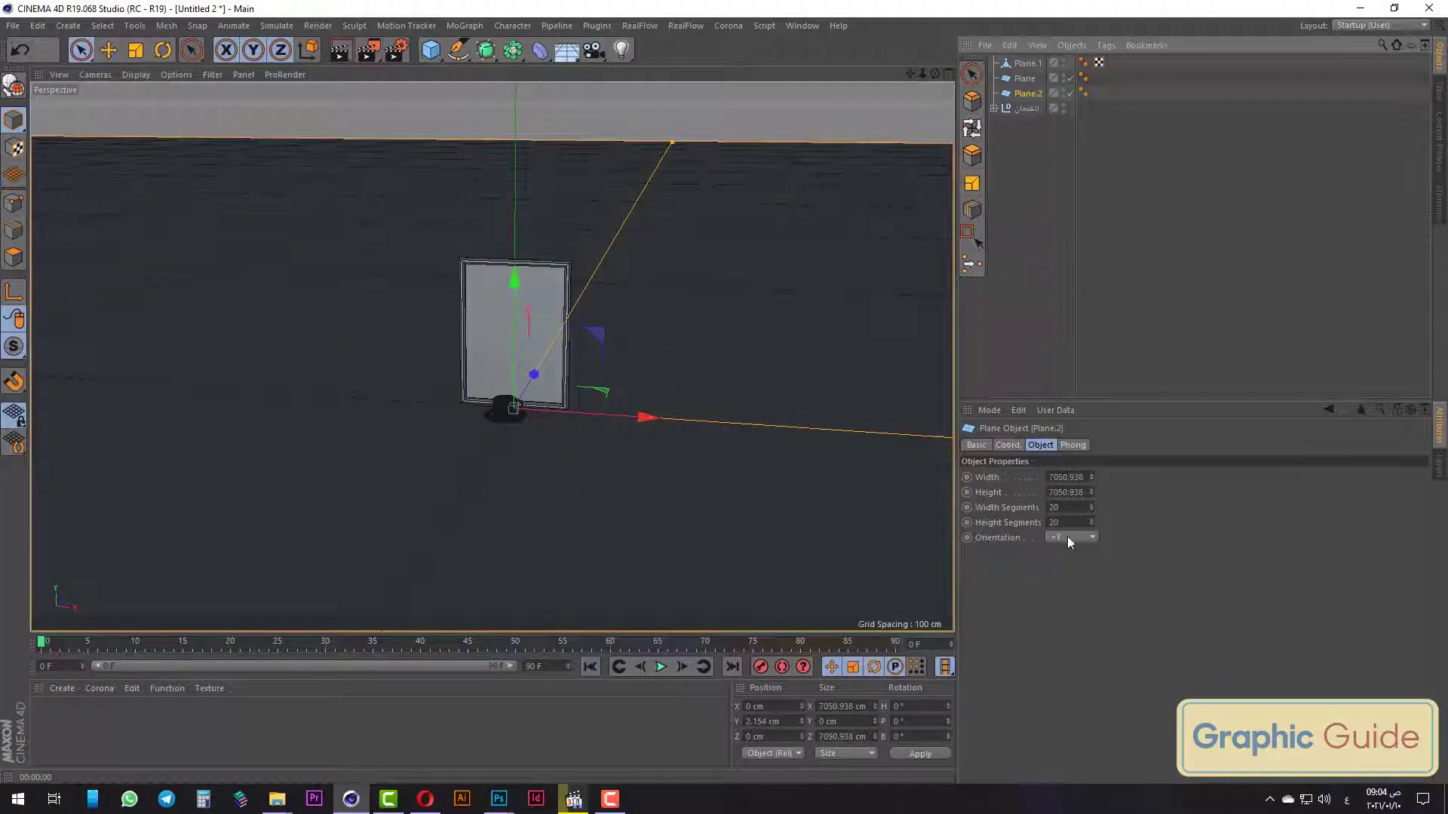
left_click(1068, 537)
left_click(1066, 624)
mouse_move(583, 460)
left_mouse_down("alt")
mouse_move(648, 347)
mouse_move(751, 267)
left_mouse_up("alt")
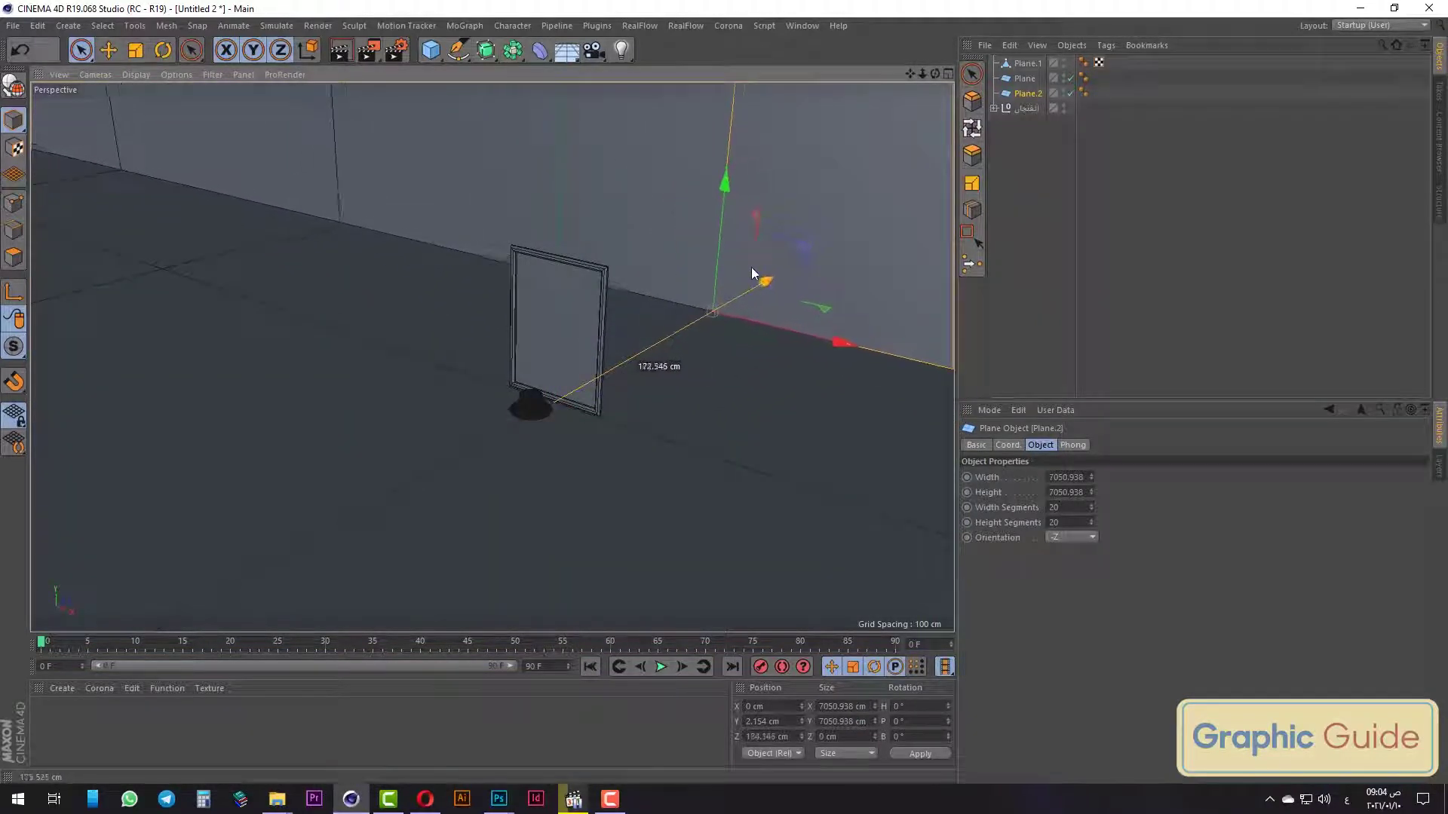
Rename the frame object Plane.1 to برواز.
left_click(1030, 64)
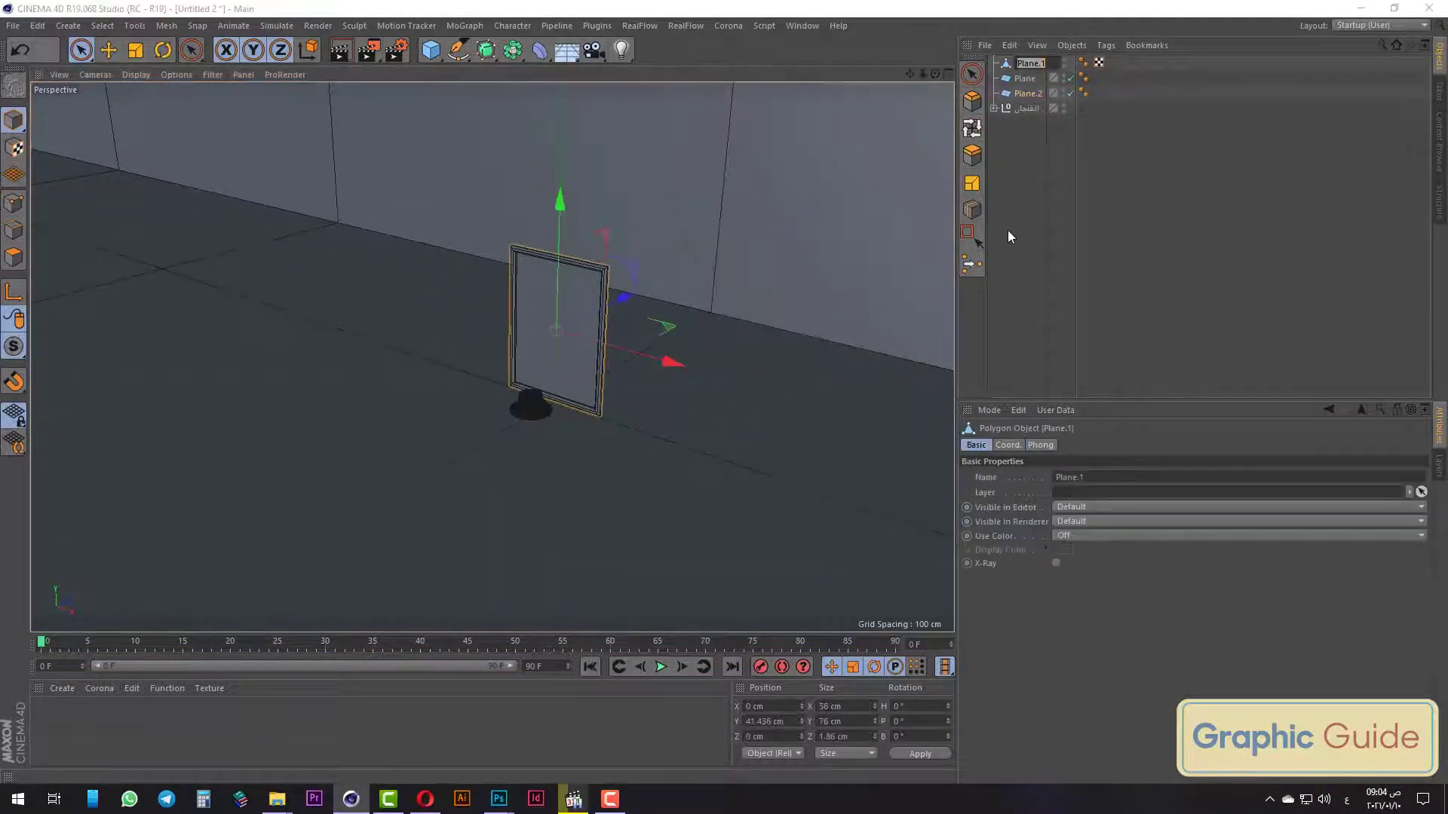
type("ا")
type("واز")
key("Return")
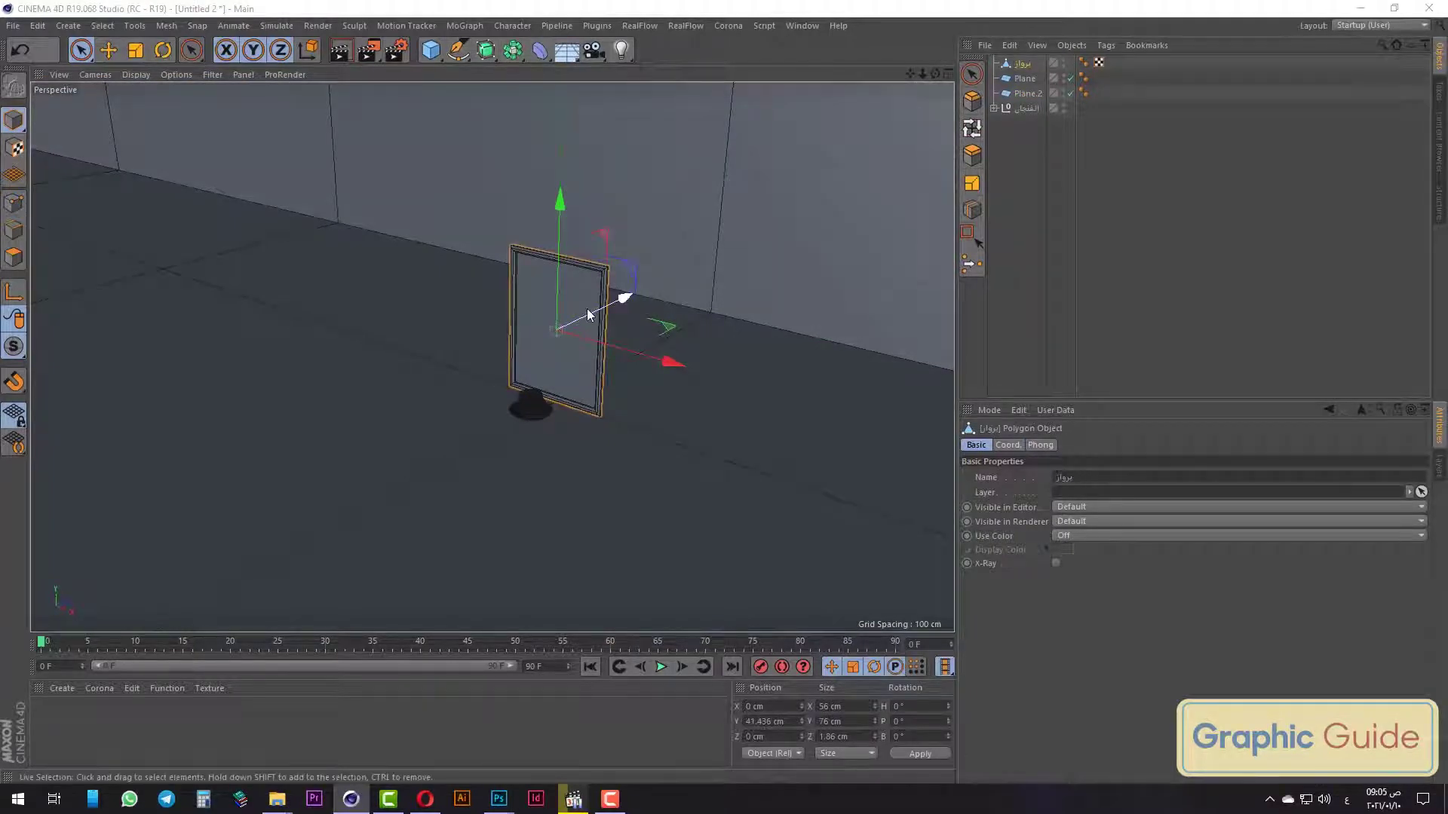
In side view, enable polygon snapping and move the frame's pivot to its base.
left_click(676, 315)
key("F3")
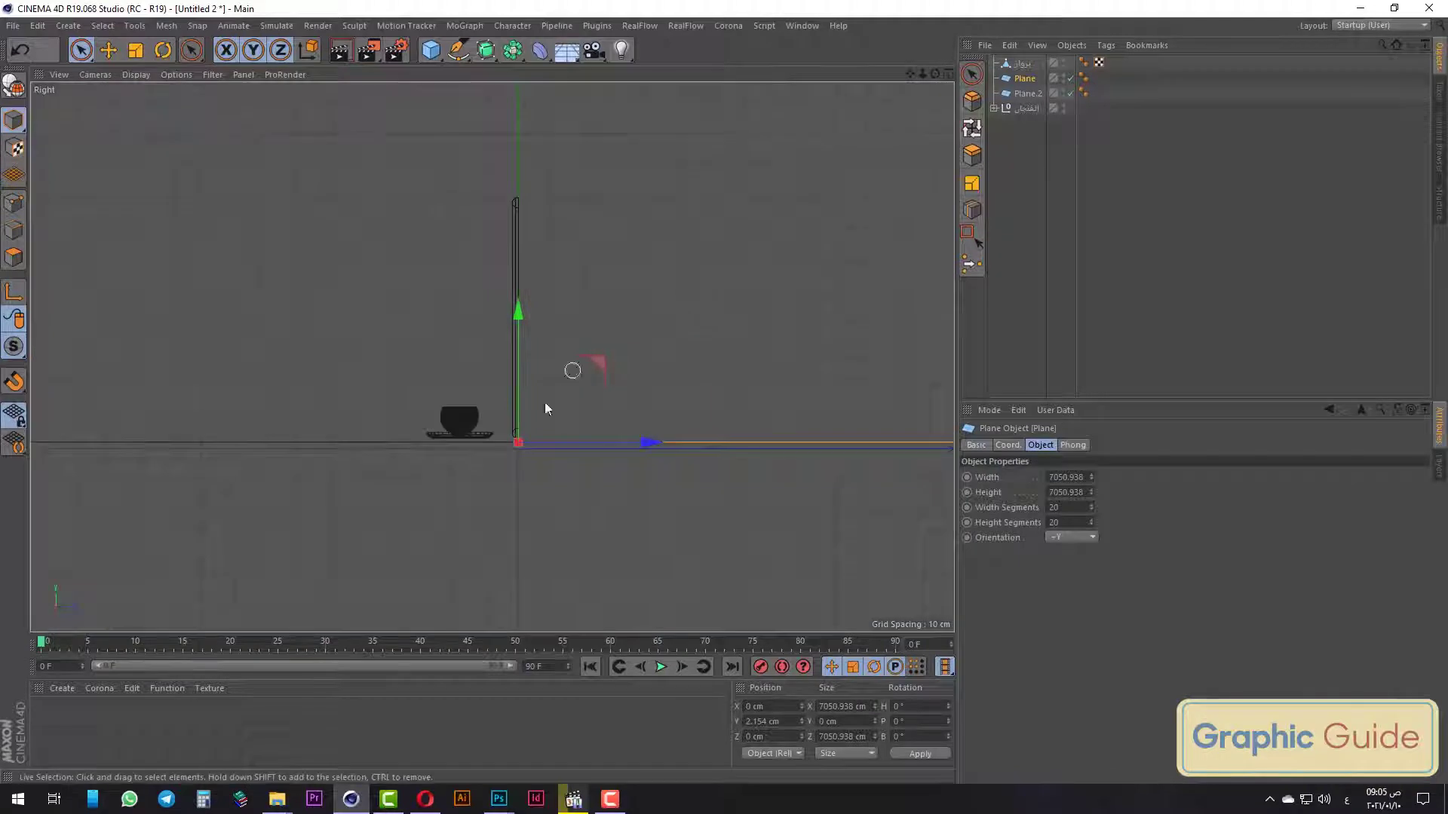
left_click(1023, 64)
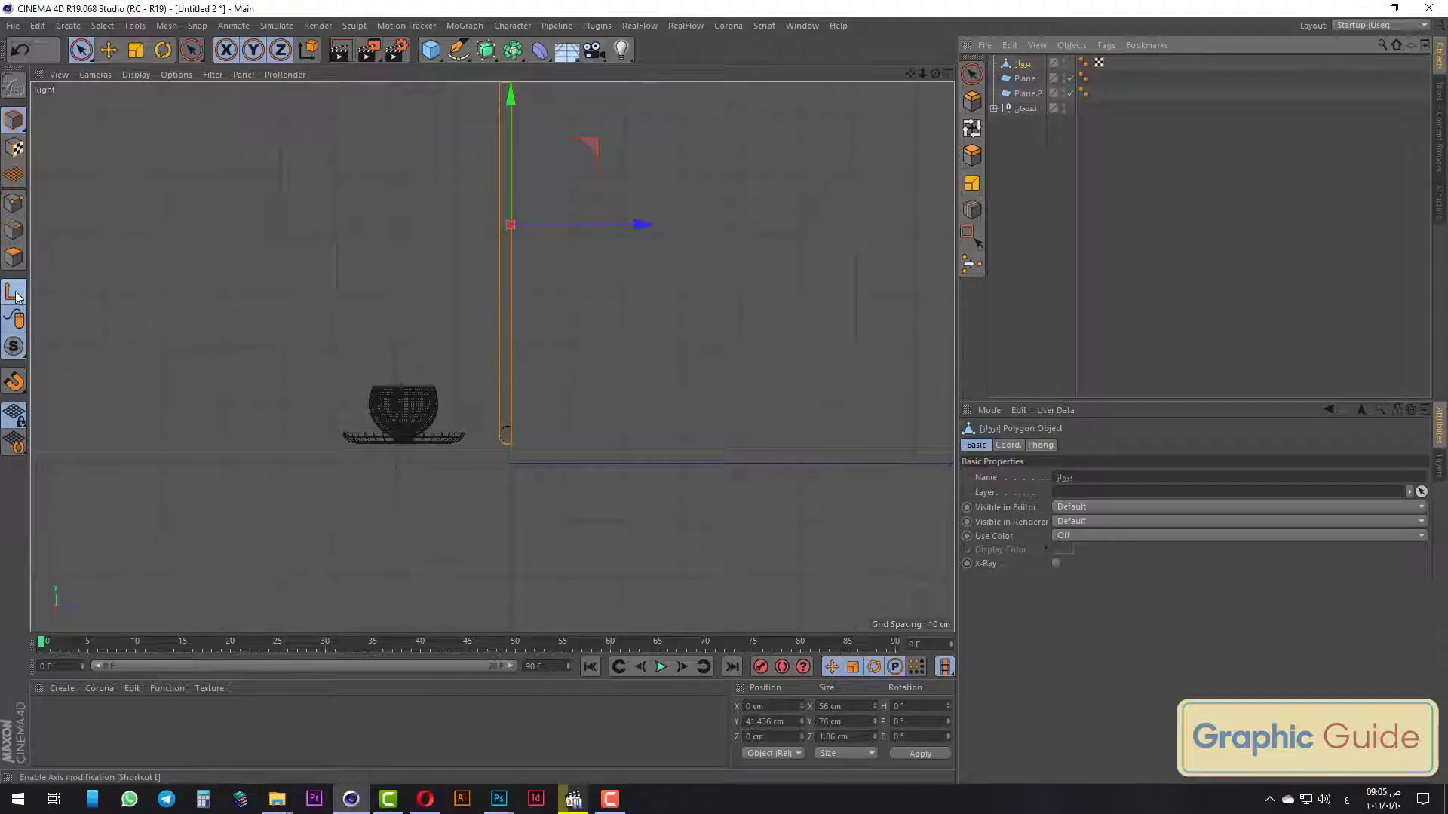
left_click(14, 383)
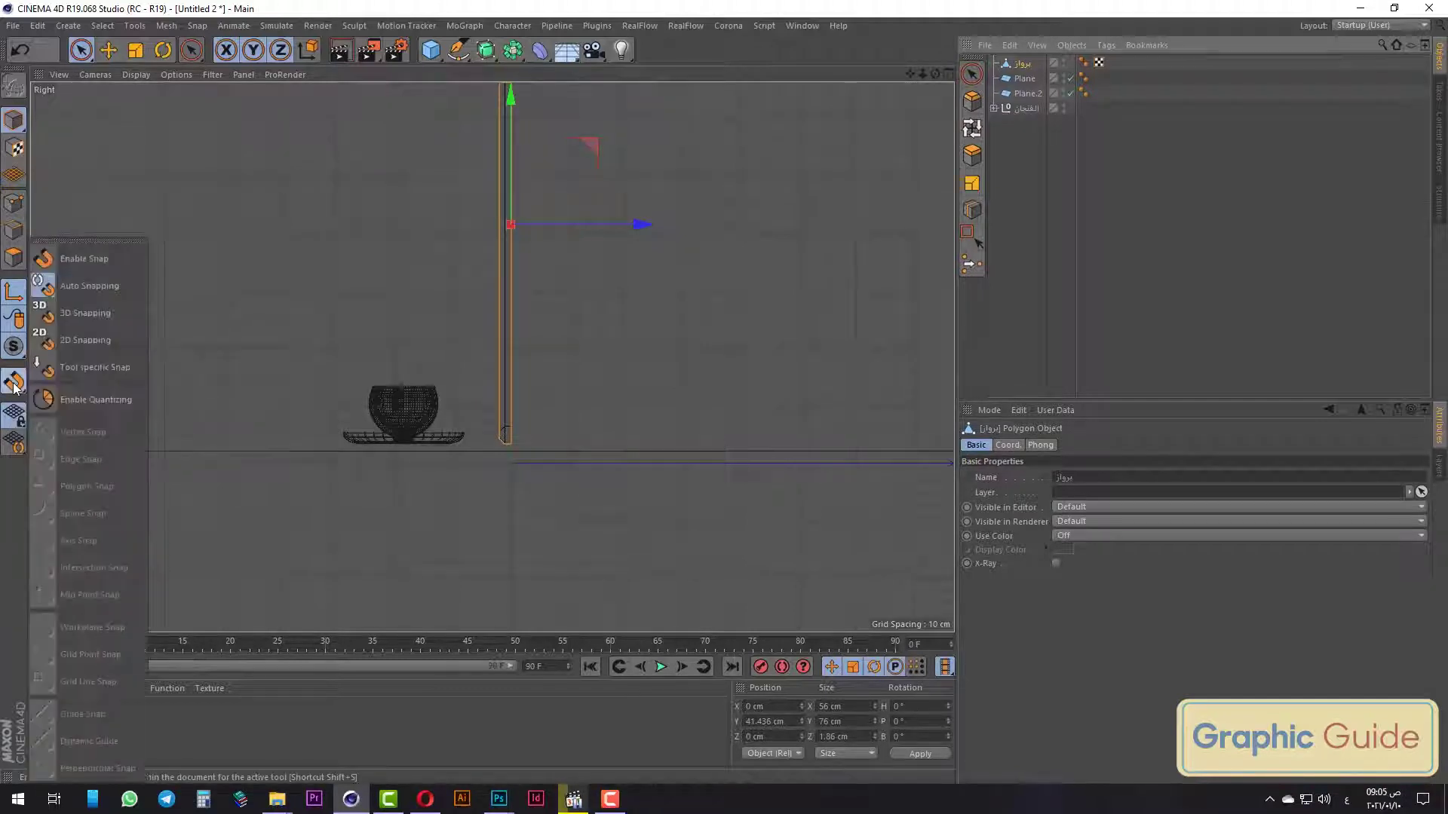
left_click(71, 260)
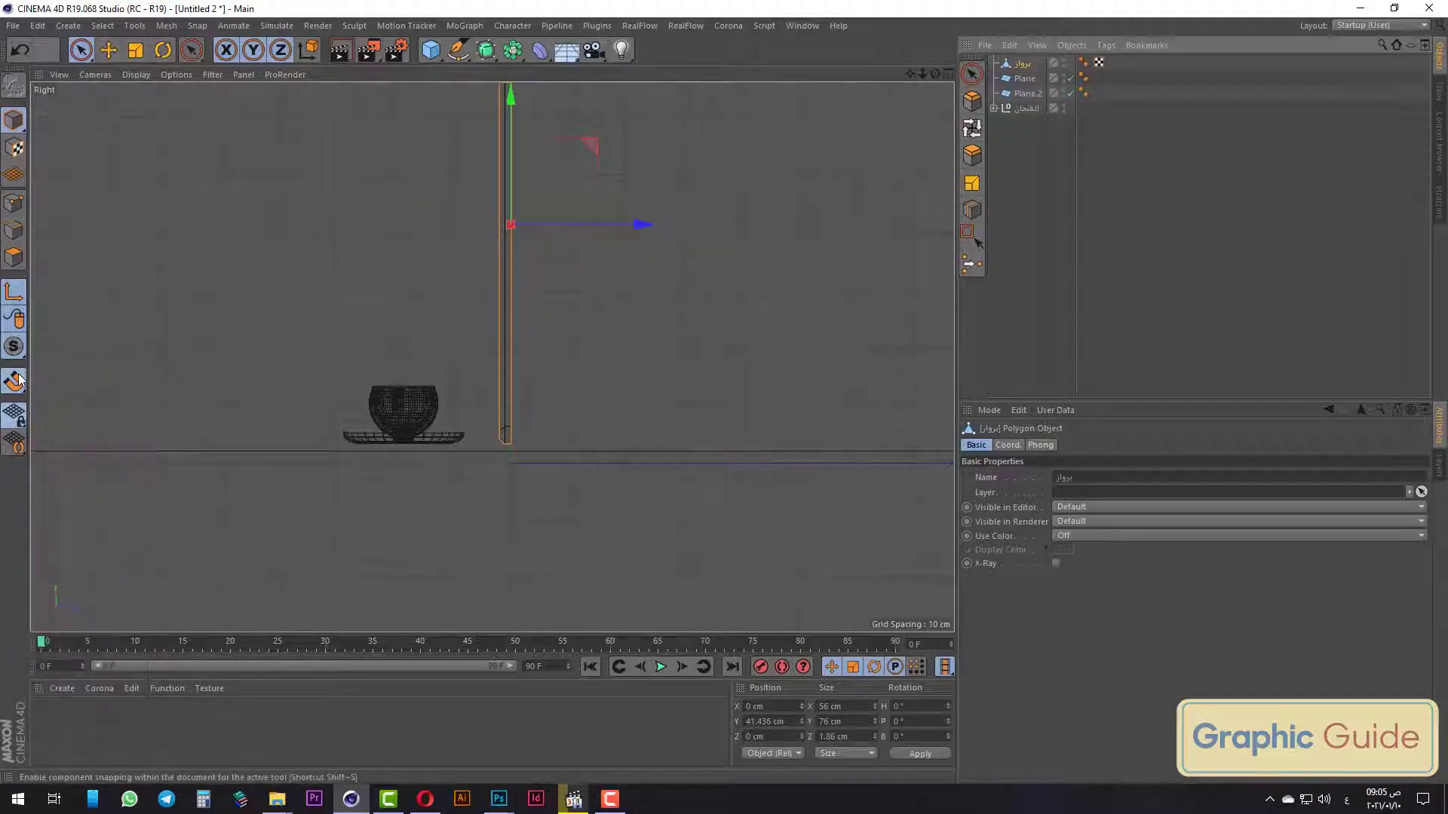
left_click(14, 381)
left_click(113, 482)
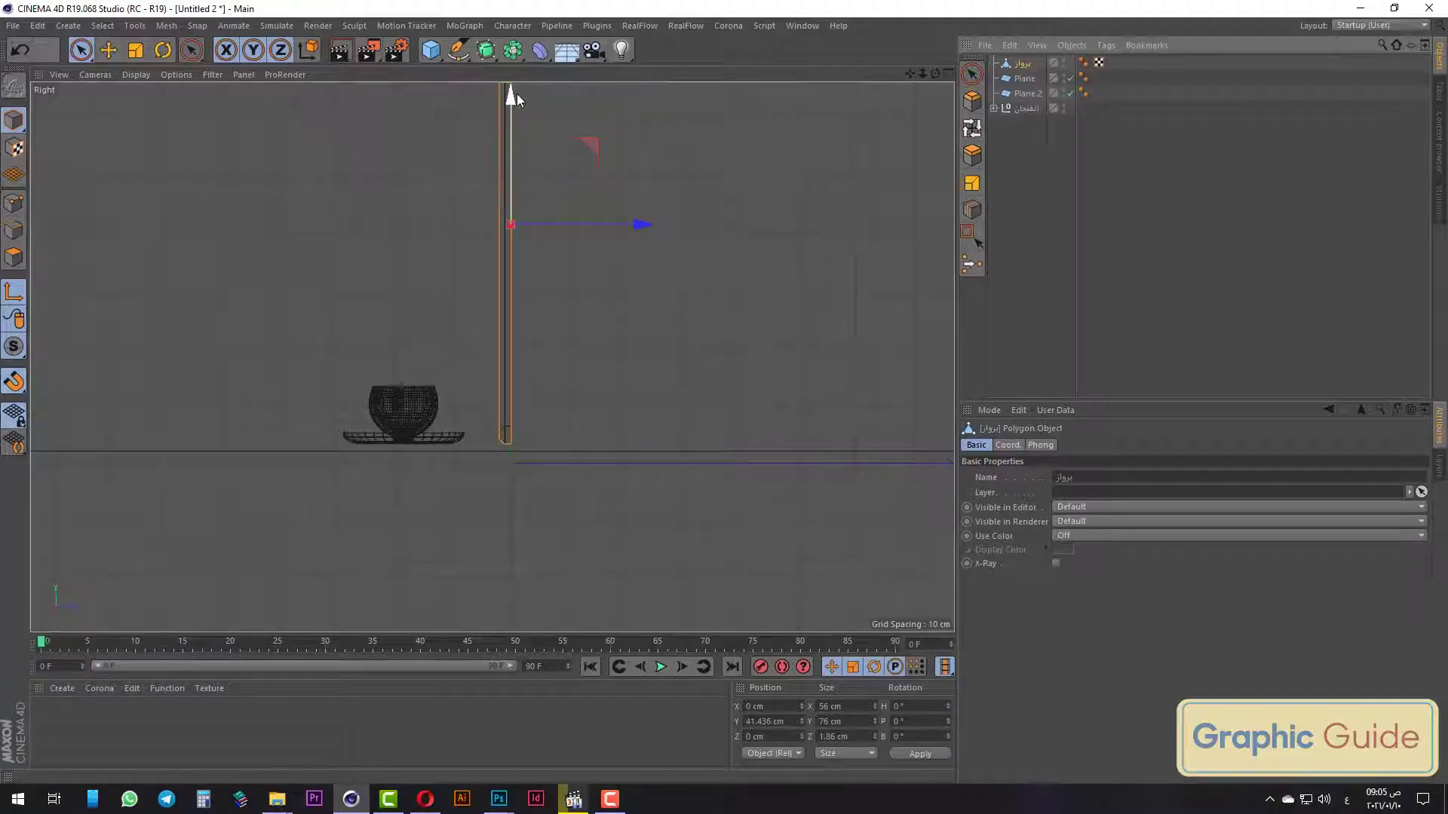
left_click_drag(512, 102, 513, 316)
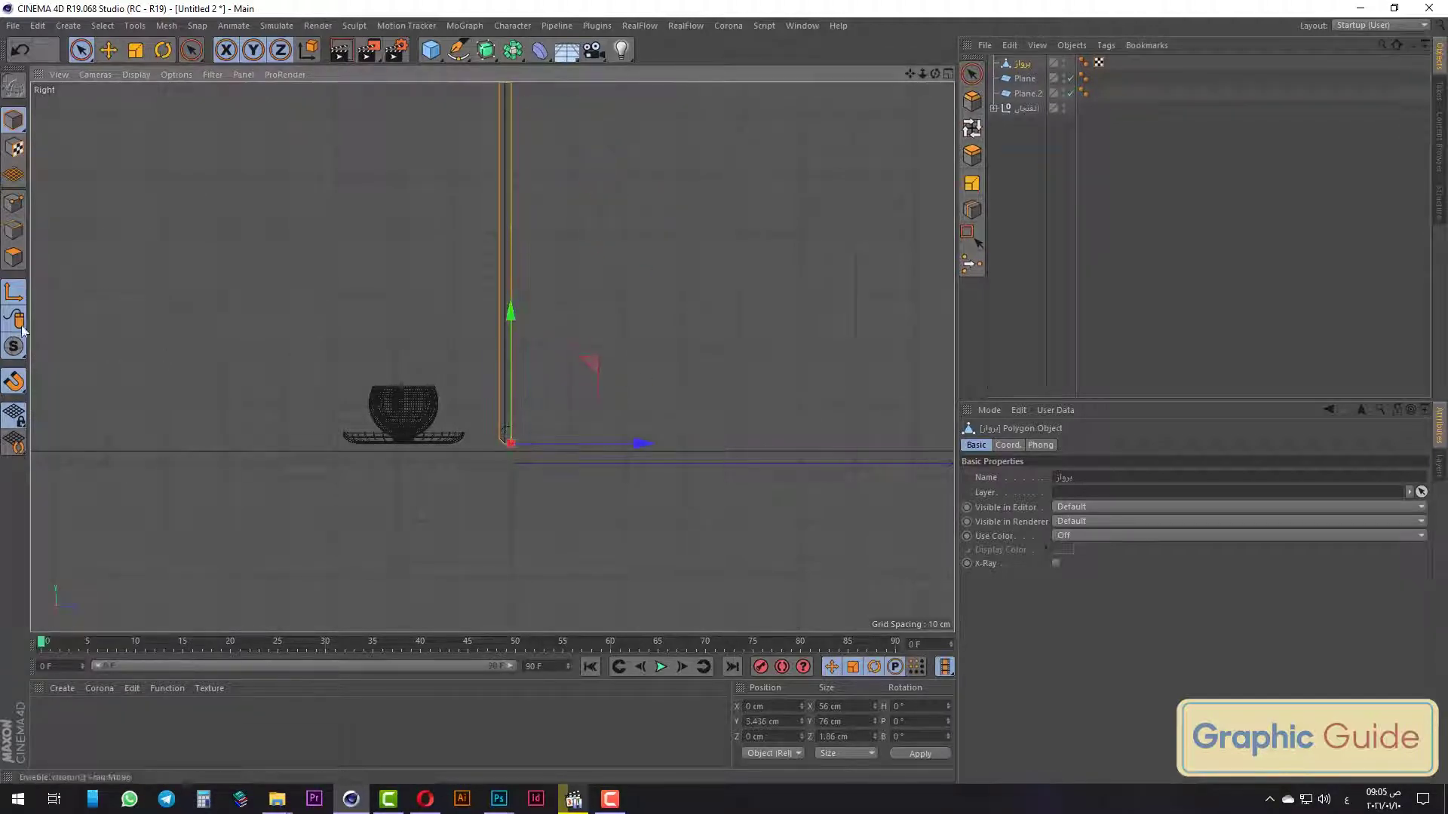
left_click(14, 296)
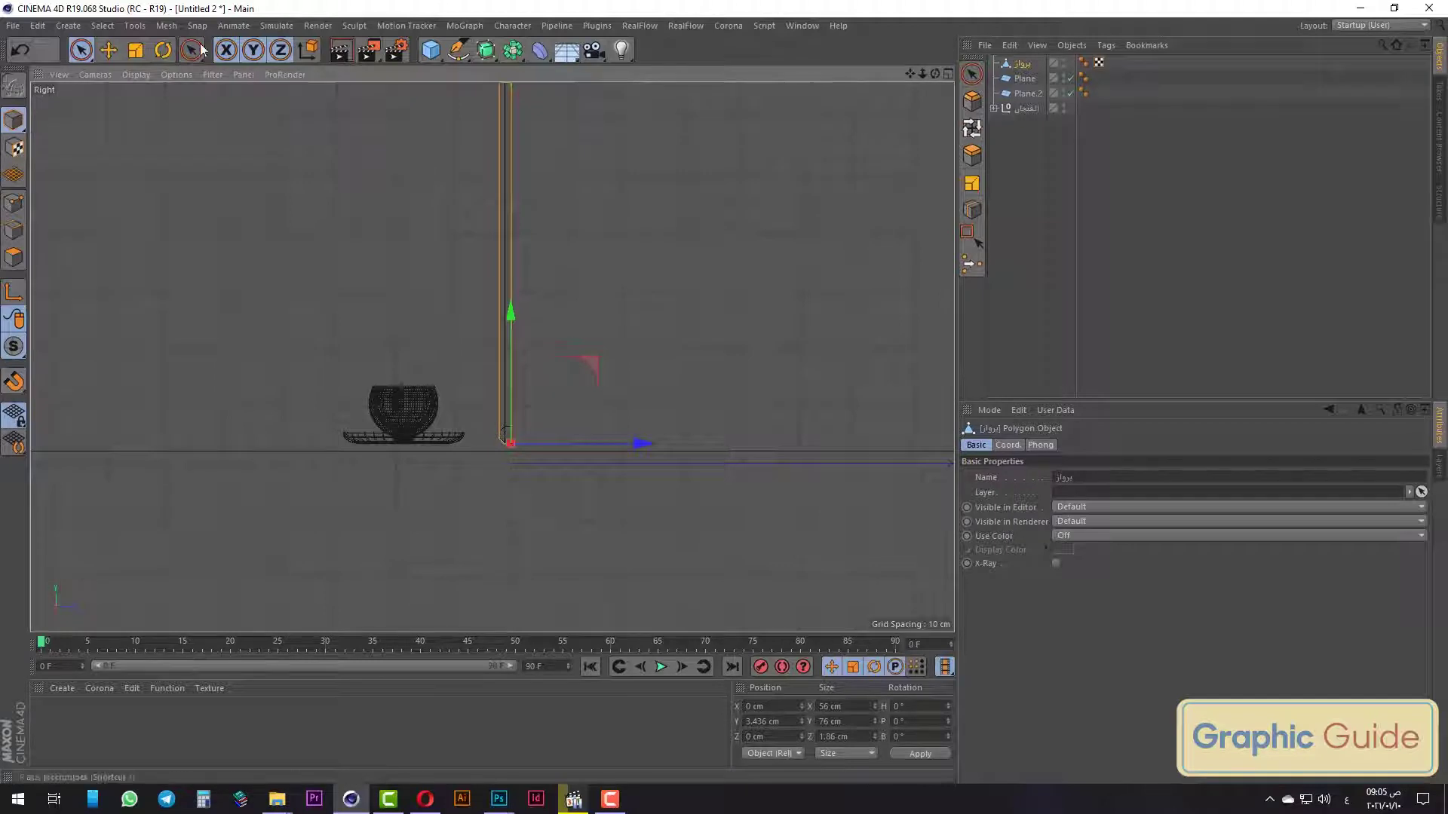
Tilt the frame back about -17.466° on P.
key("r")
scroll(547, 437, "down", 4)
left_click_drag(574, 504, 561, 482)
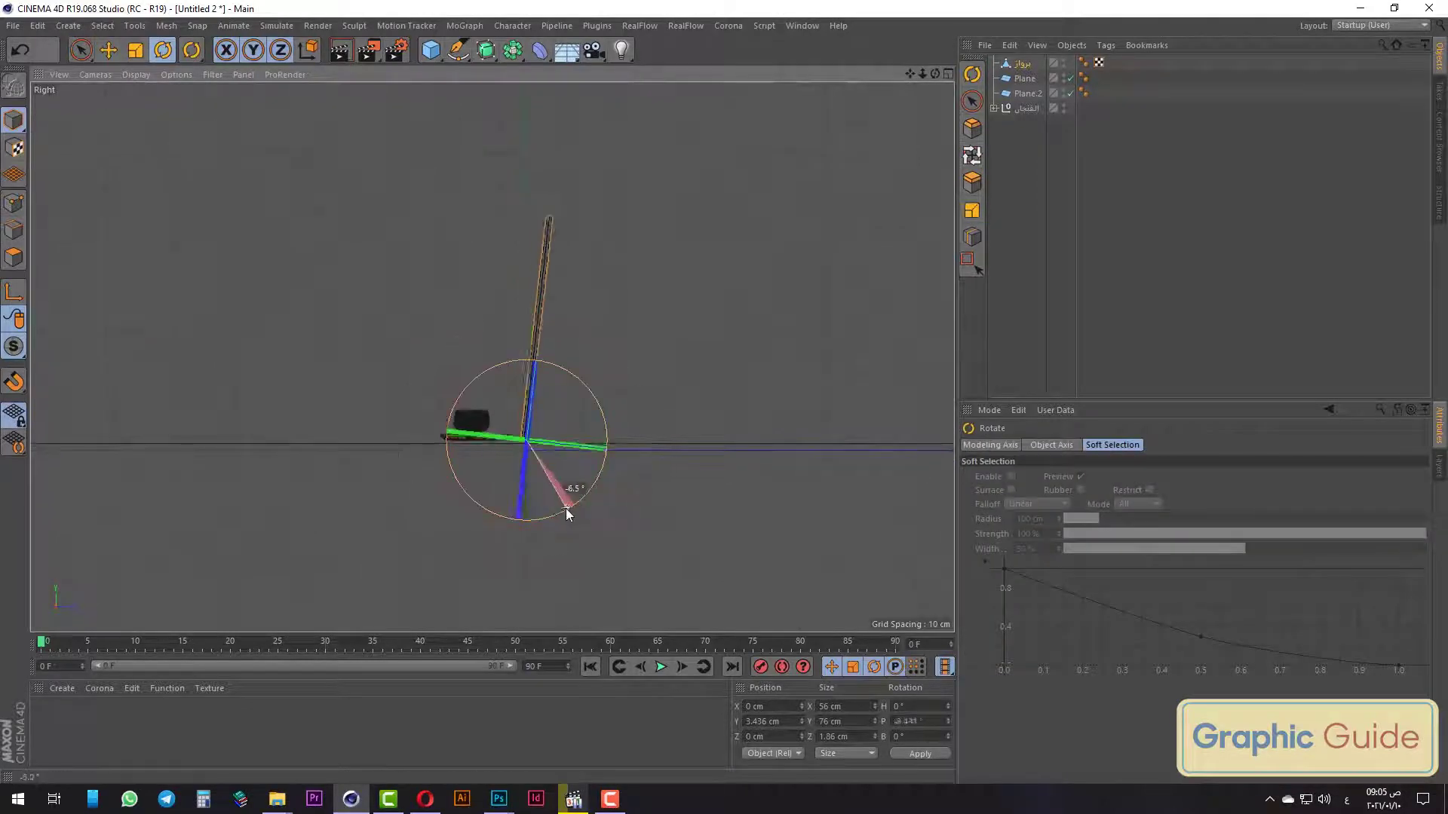
key("space")
Position the tilted frame on the floor leaning toward the wall.
scroll(607, 411, "up", 3)
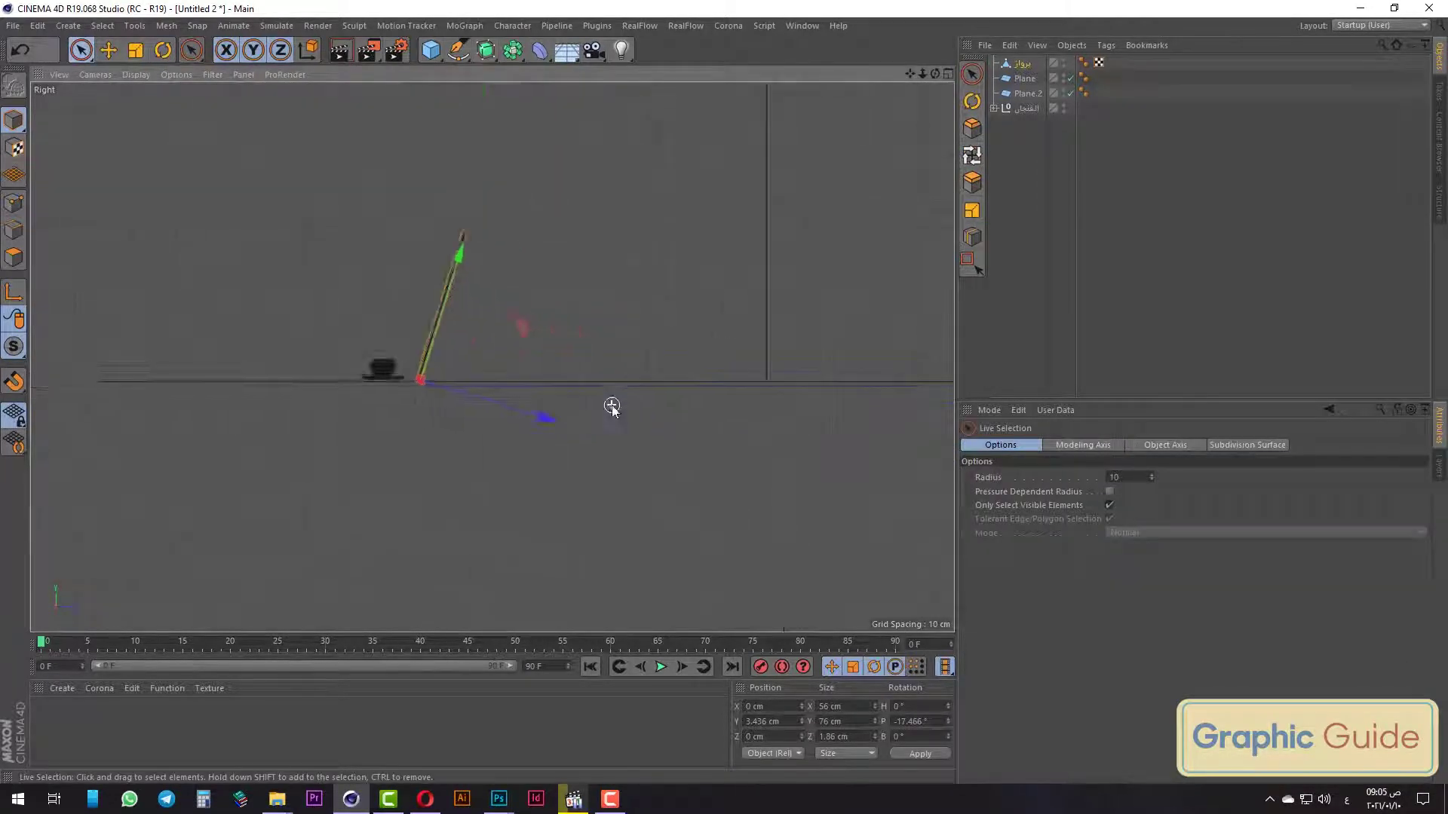
scroll(607, 410, "up", 2)
mouse_move(482, 409)
left_mouse_down()
mouse_move(768, 374)
mouse_move(784, 392)
left_mouse_up()
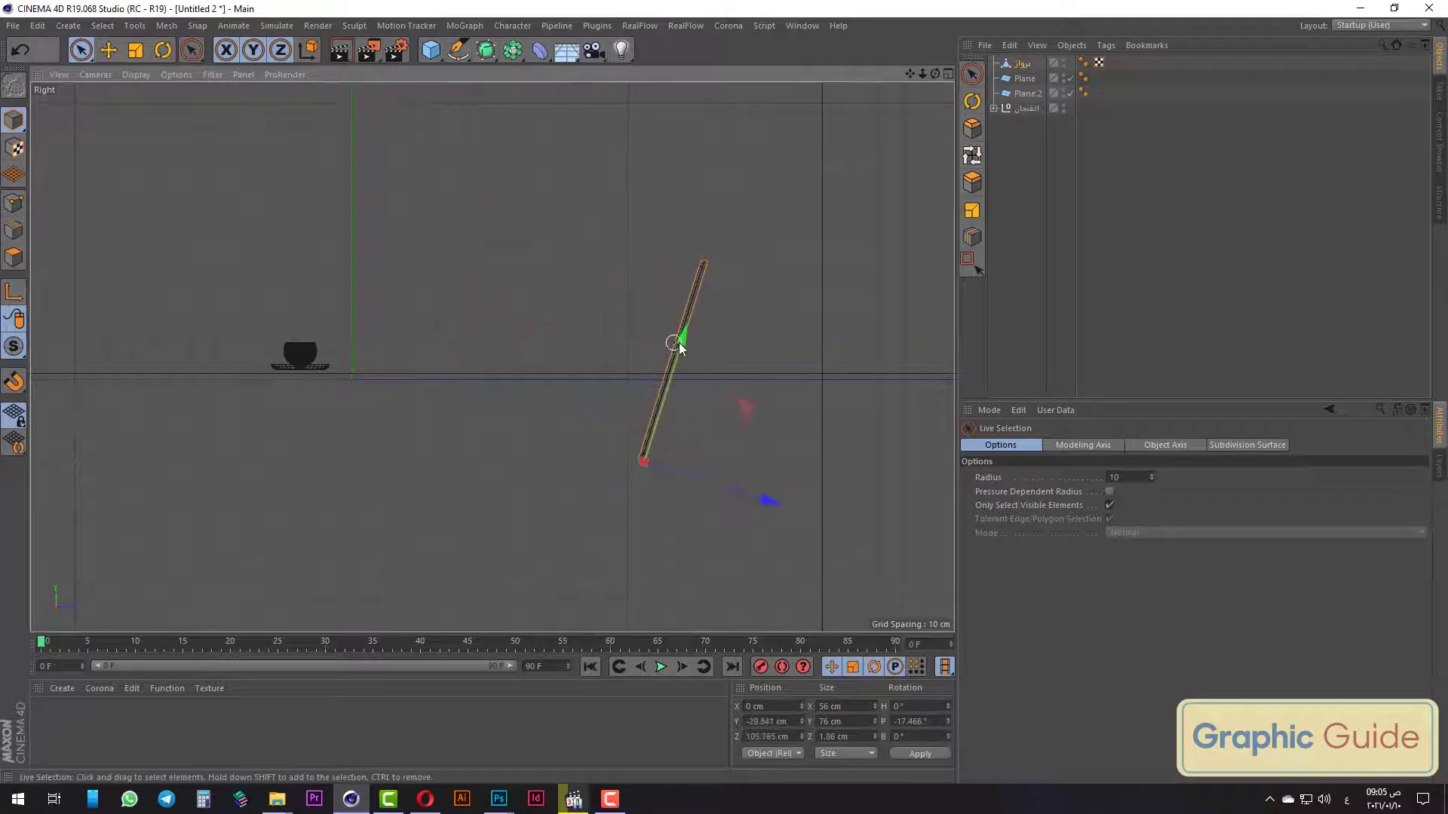
left_click_drag(679, 347, 736, 255)
left_click_drag(796, 404, 862, 407)
left_click_drag(776, 255, 780, 264)
left_click_drag(867, 410, 888, 411)
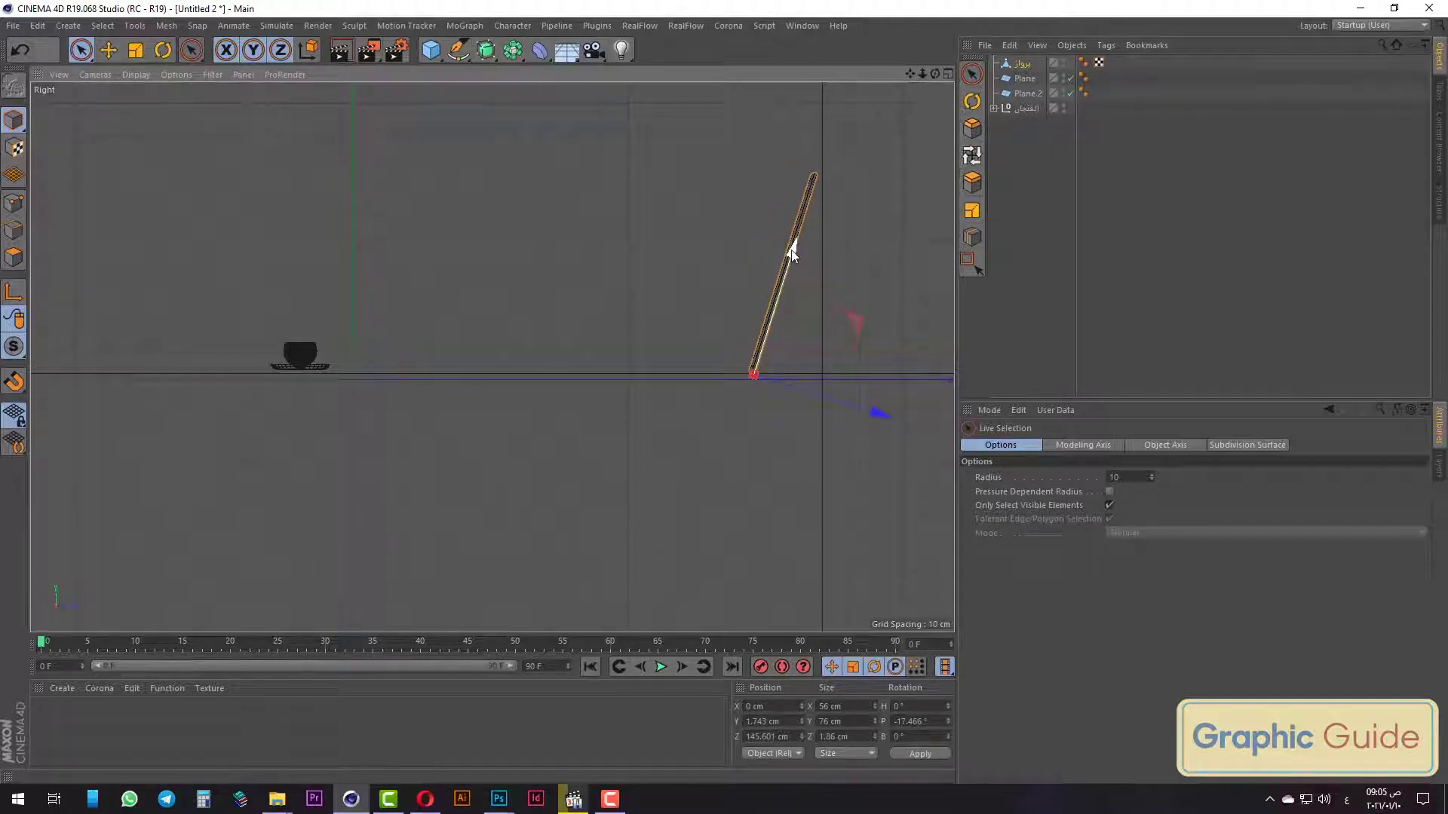
left_click_drag(792, 253, 792, 242)
left_click_drag(867, 402, 682, 341)
left_click_drag(598, 209, 594, 245)
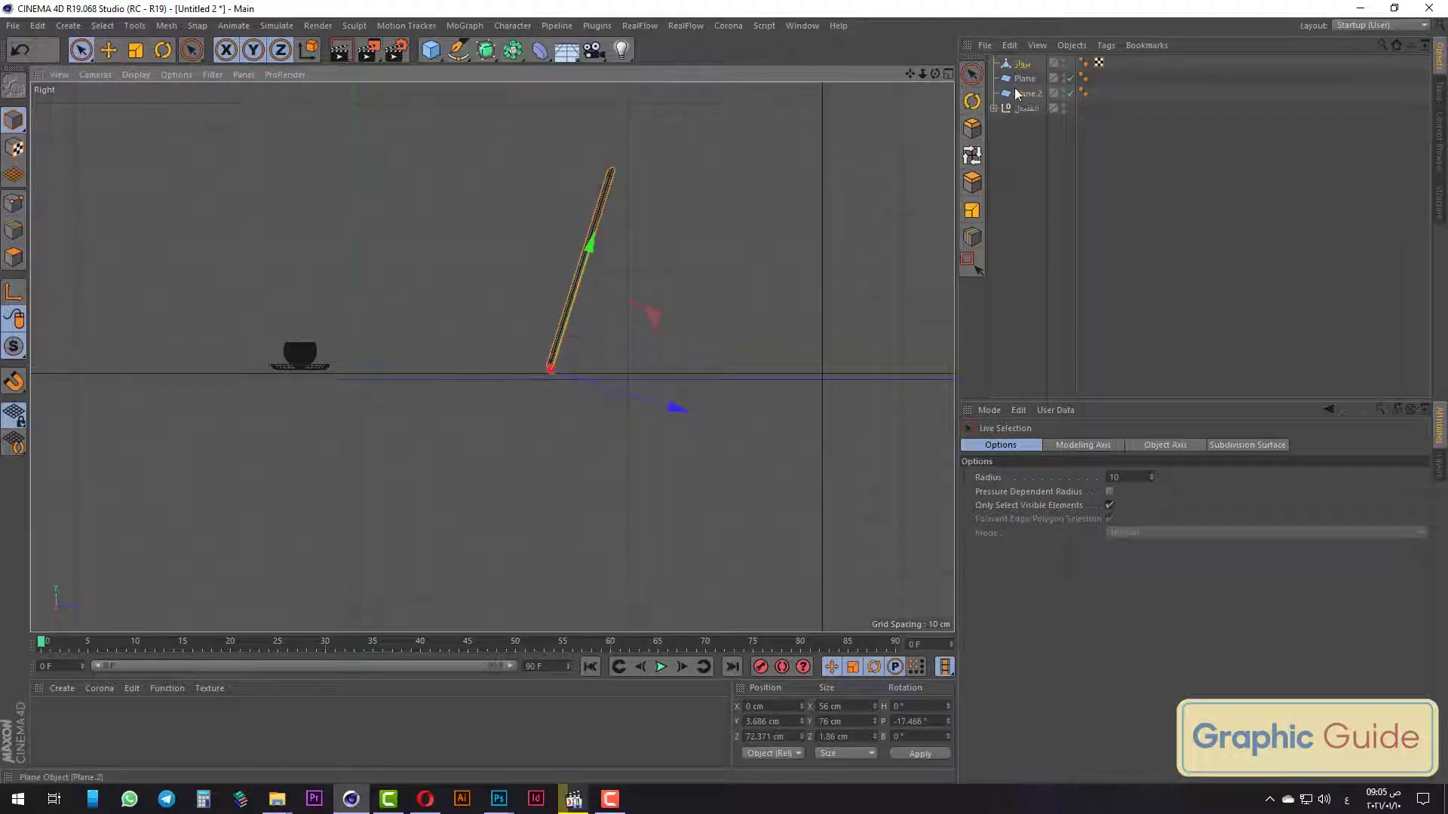
Move the Plane.2 wall closer to the frame along Z.
left_click(822, 317)
left_click_drag(938, 383, 738, 378)
key("F1")
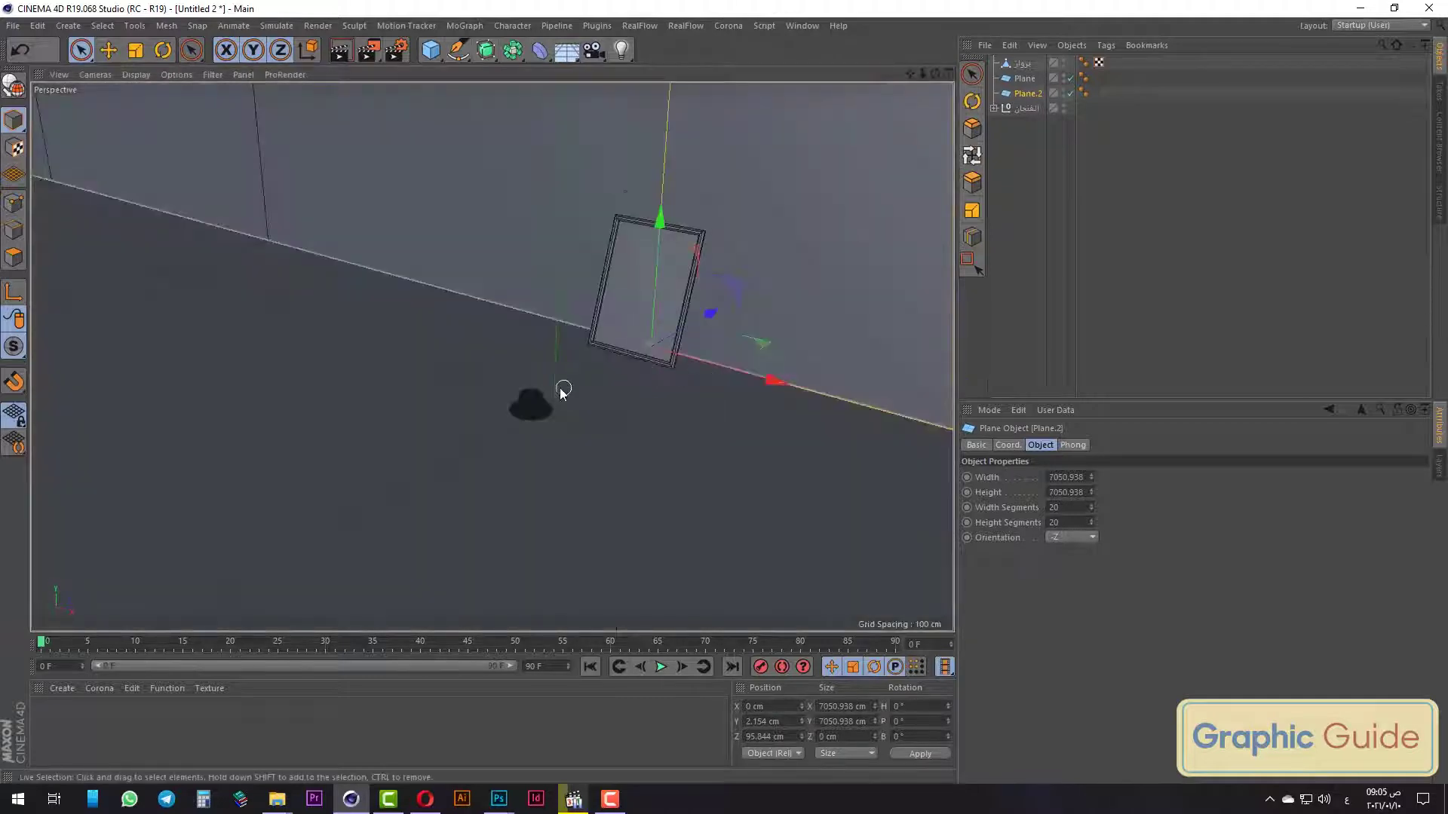
Undo an accidental sideways wall move, frame the view on the picture frame, and open Save File.
mouse_move(562, 390)
left_mouse_down("alt")
mouse_move(588, 410)
mouse_move(821, 297)
left_mouse_up("alt")
left_click_drag(762, 337, 635, 341)
key("ctrl+z")
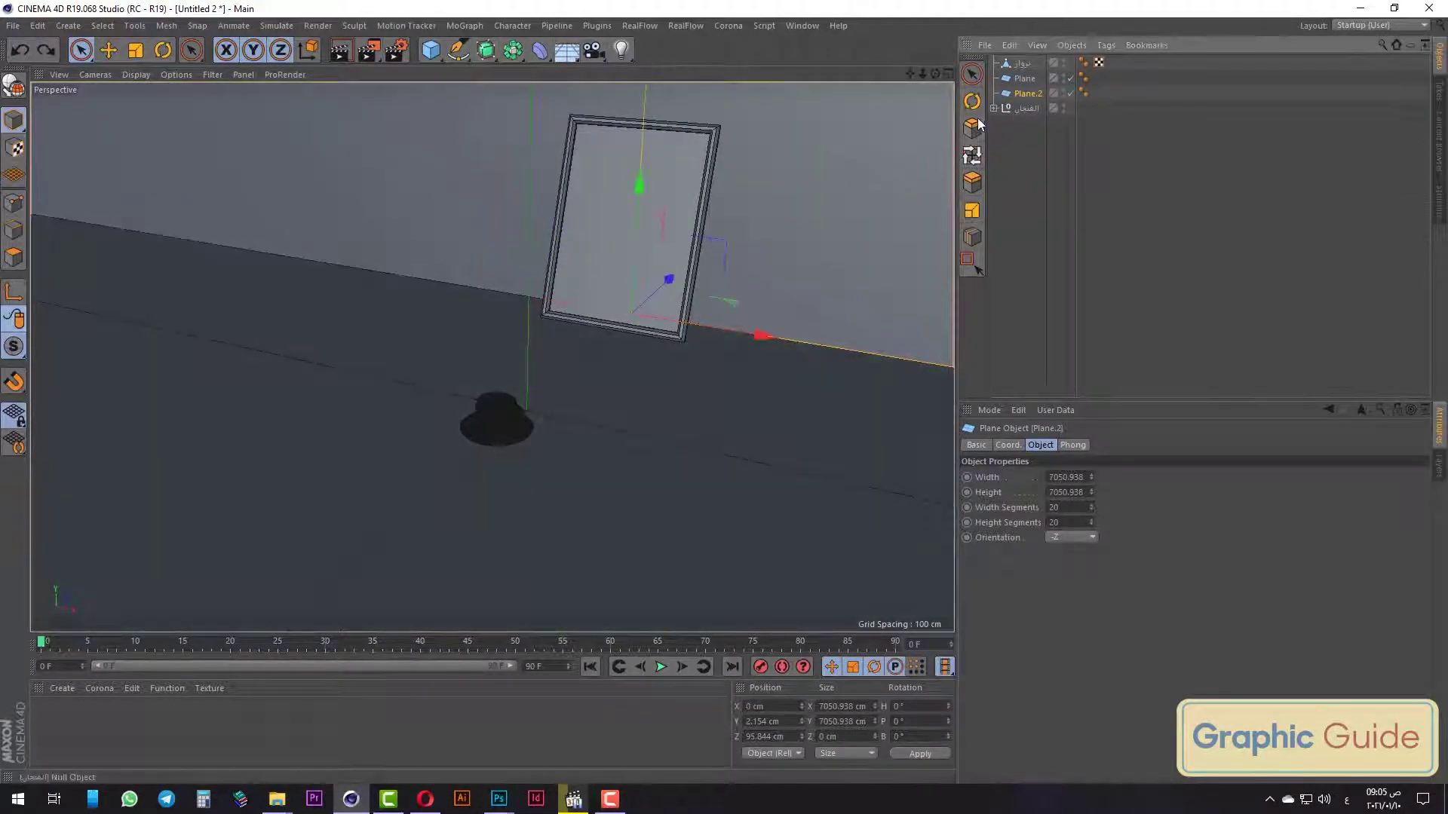
left_click(1022, 65)
key("o")
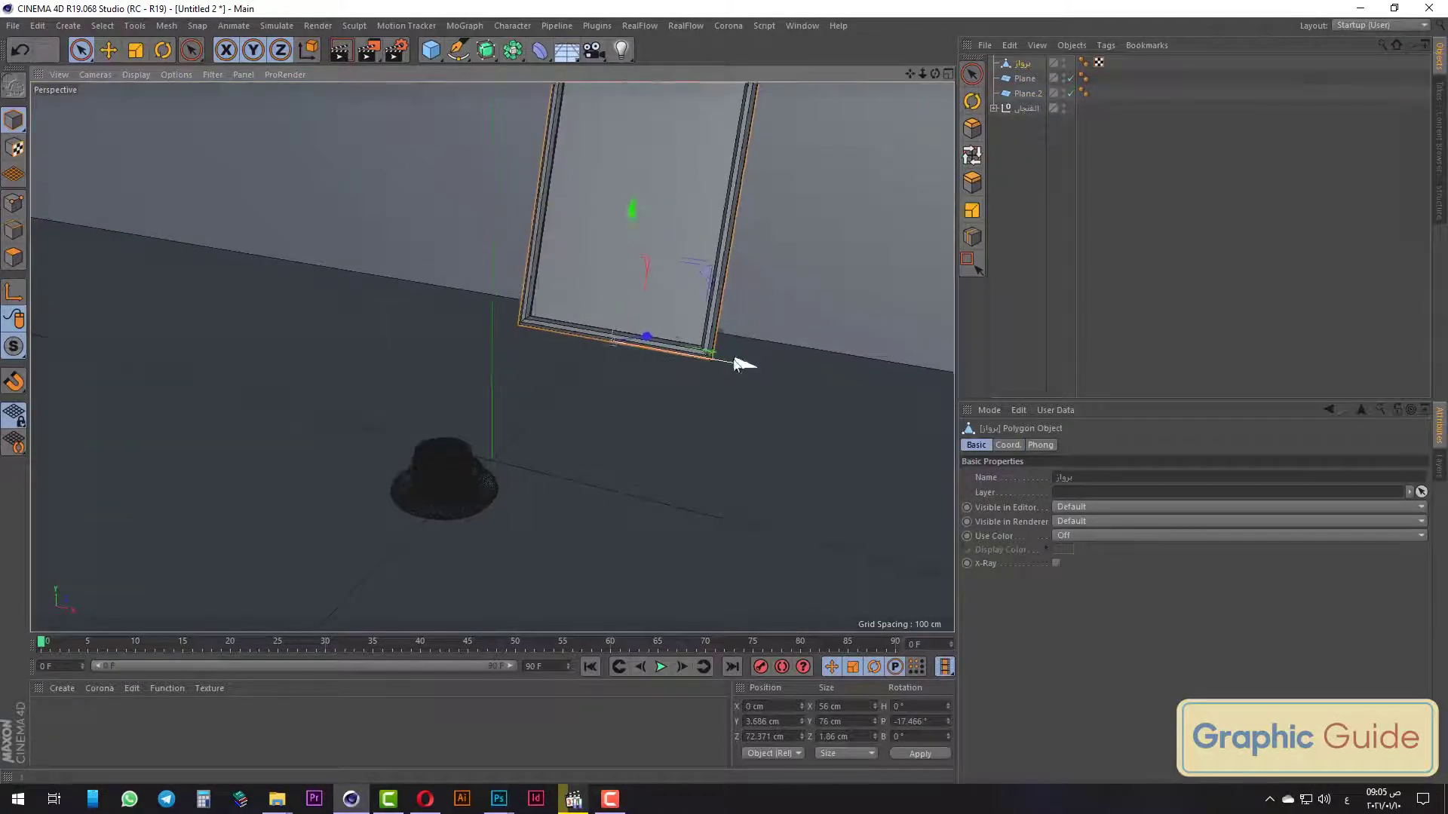
mouse_move(743, 362)
left_mouse_down("alt")
mouse_move(480, 349)
mouse_move(526, 384)
mouse_move(601, 307)
mouse_move(477, 427)
mouse_move(559, 319)
mouse_move(458, 437)
mouse_move(455, 488)
mouse_move(491, 507)
left_mouse_up("alt")
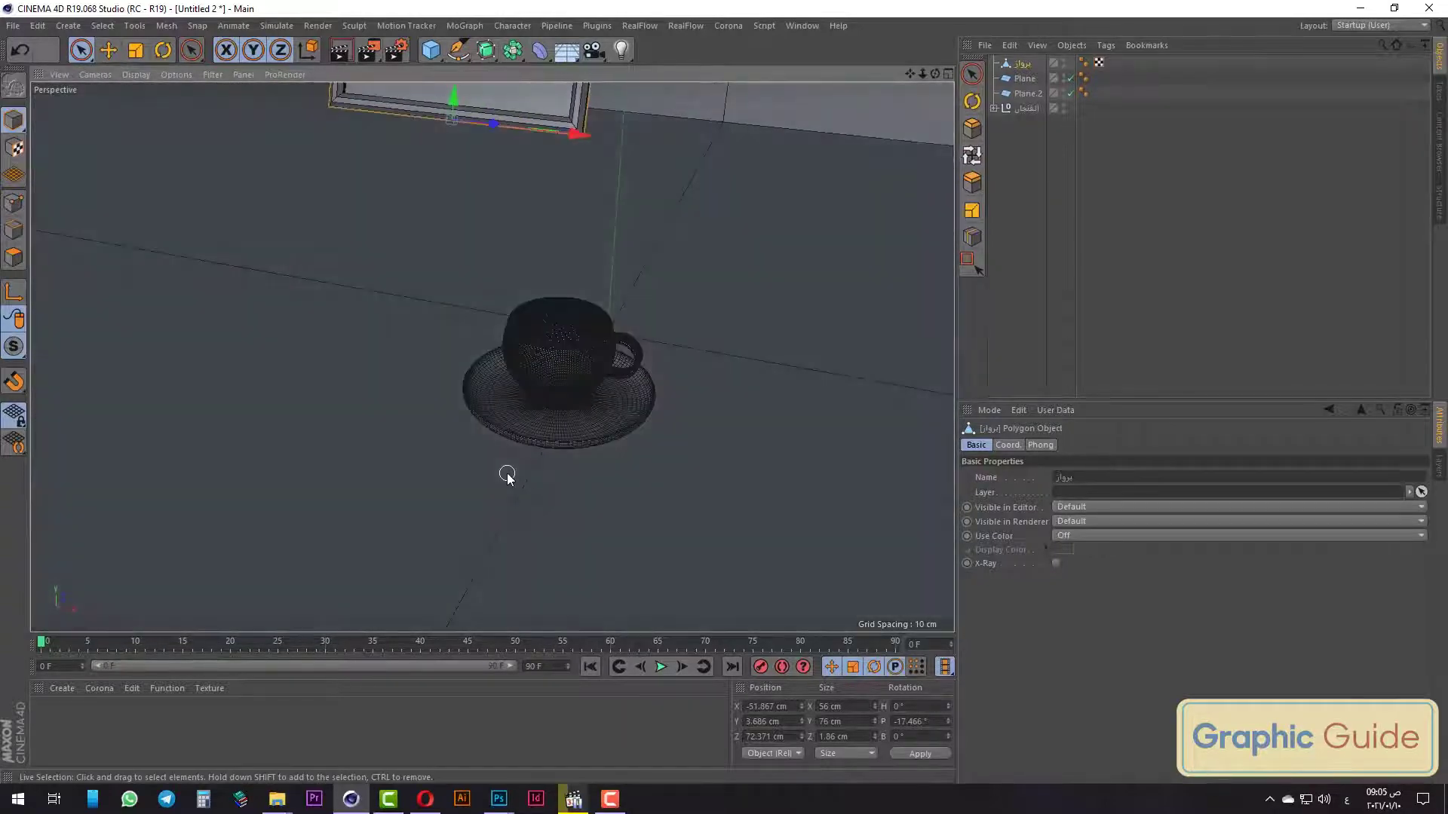
key("ctrl+s")
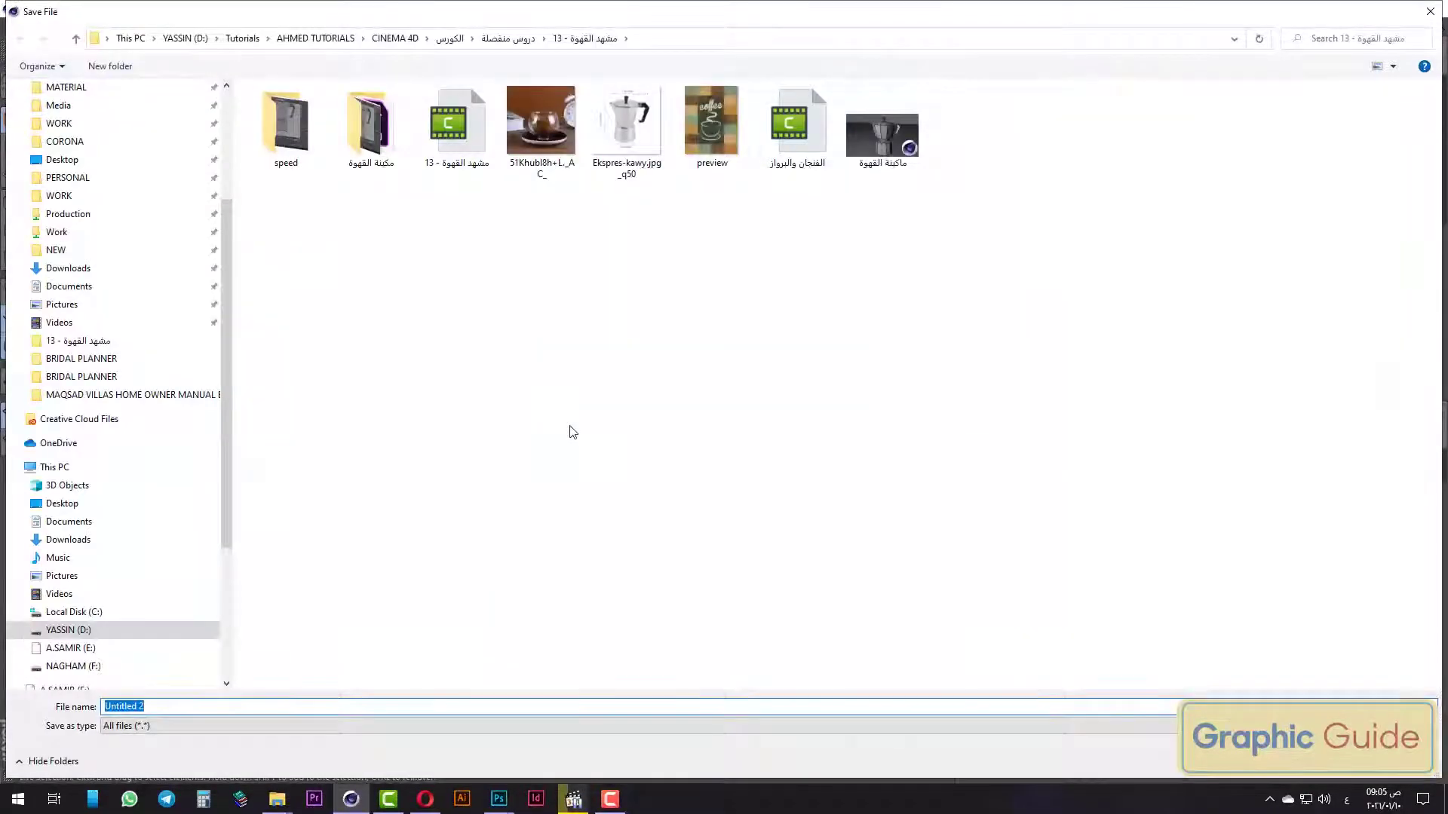
Save the scene as الفنجان.c4d and start a new empty Untitled project.
type("الفنج")
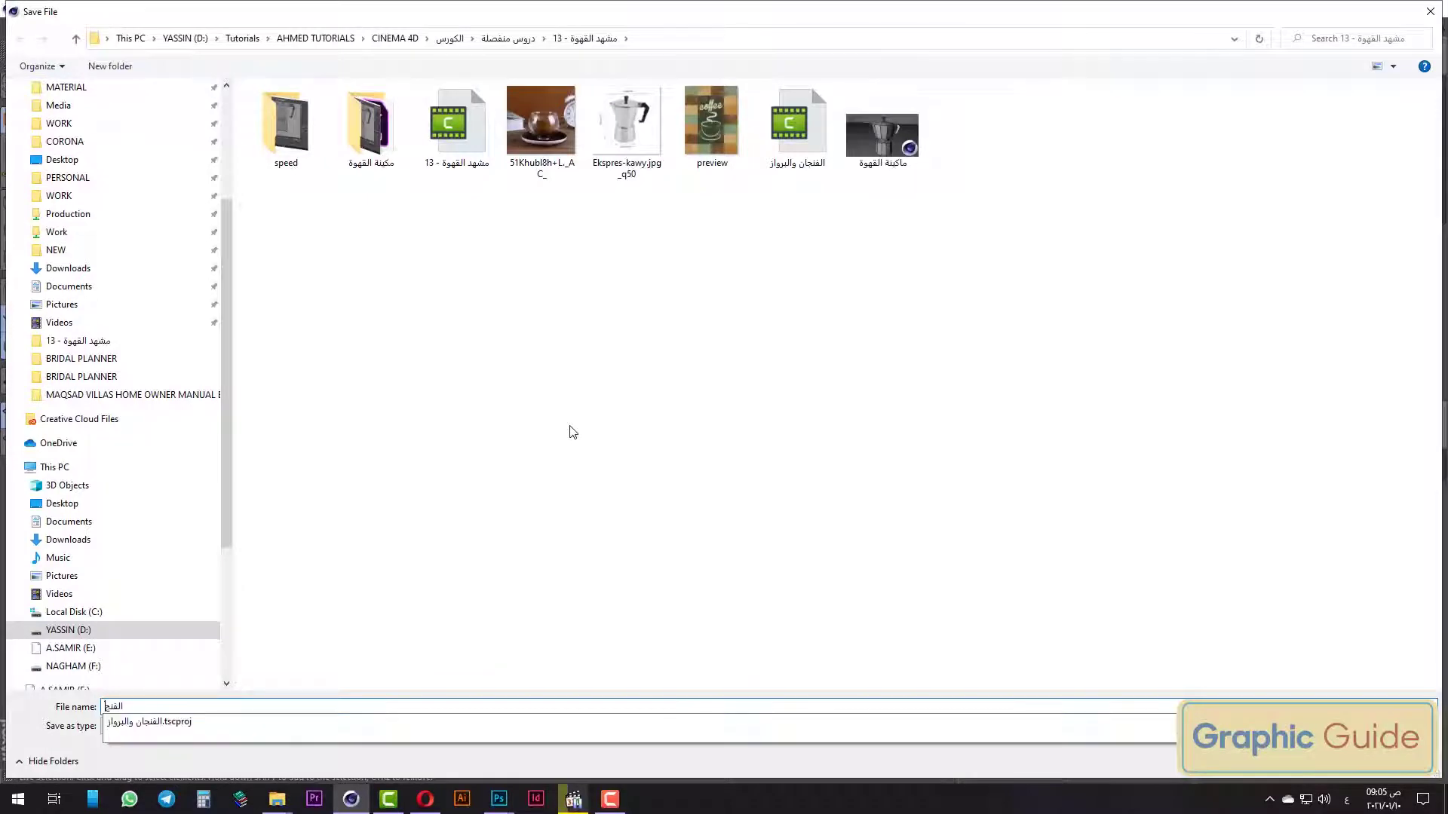
type("ان")
key("Return")
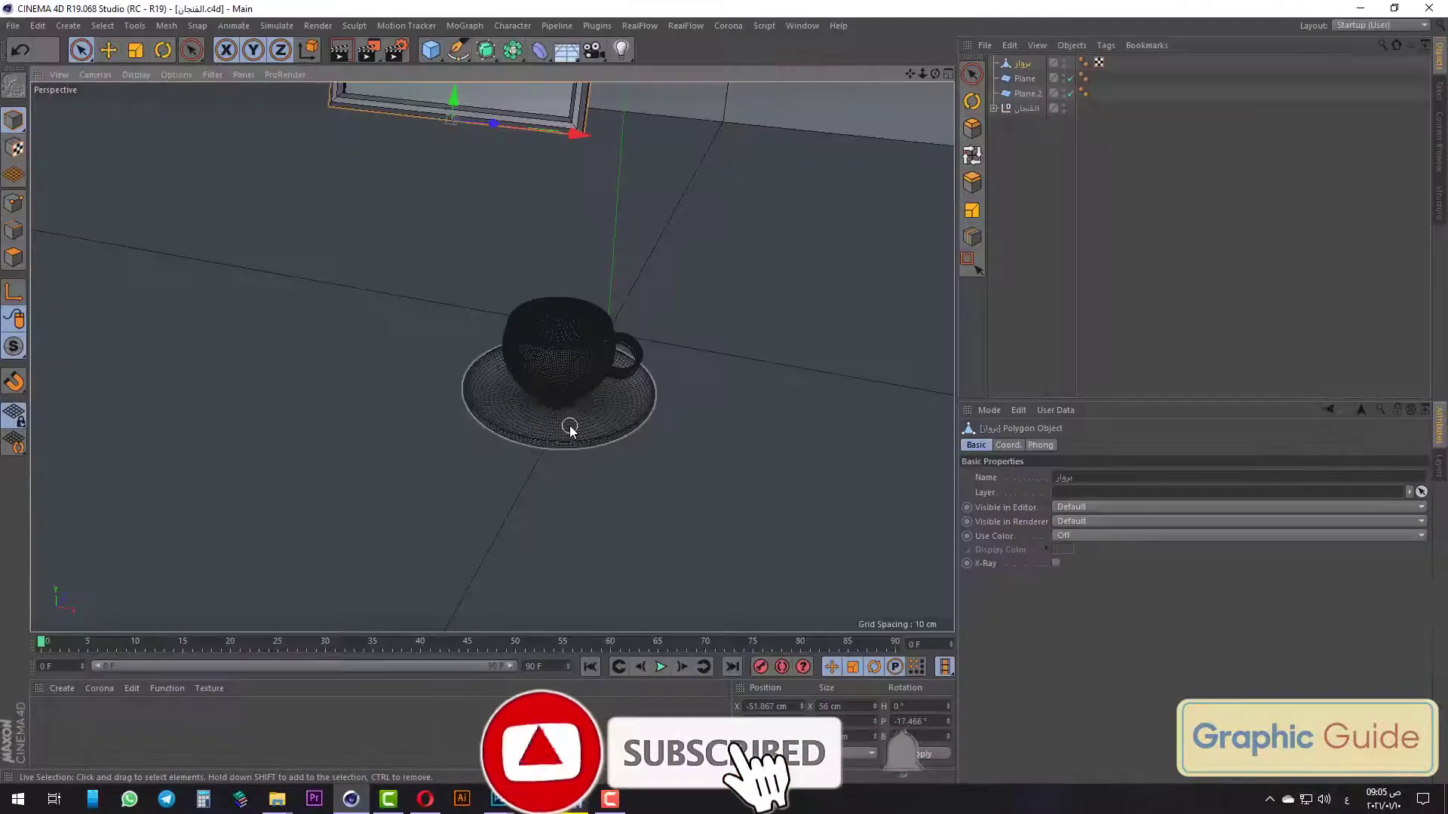
mouse_move(569, 426)
left_mouse_down("alt")
mouse_move(475, 572)
mouse_move(568, 423)
mouse_move(507, 491)
mouse_move(491, 445)
mouse_move(508, 508)
mouse_move(521, 504)
left_mouse_up("alt")
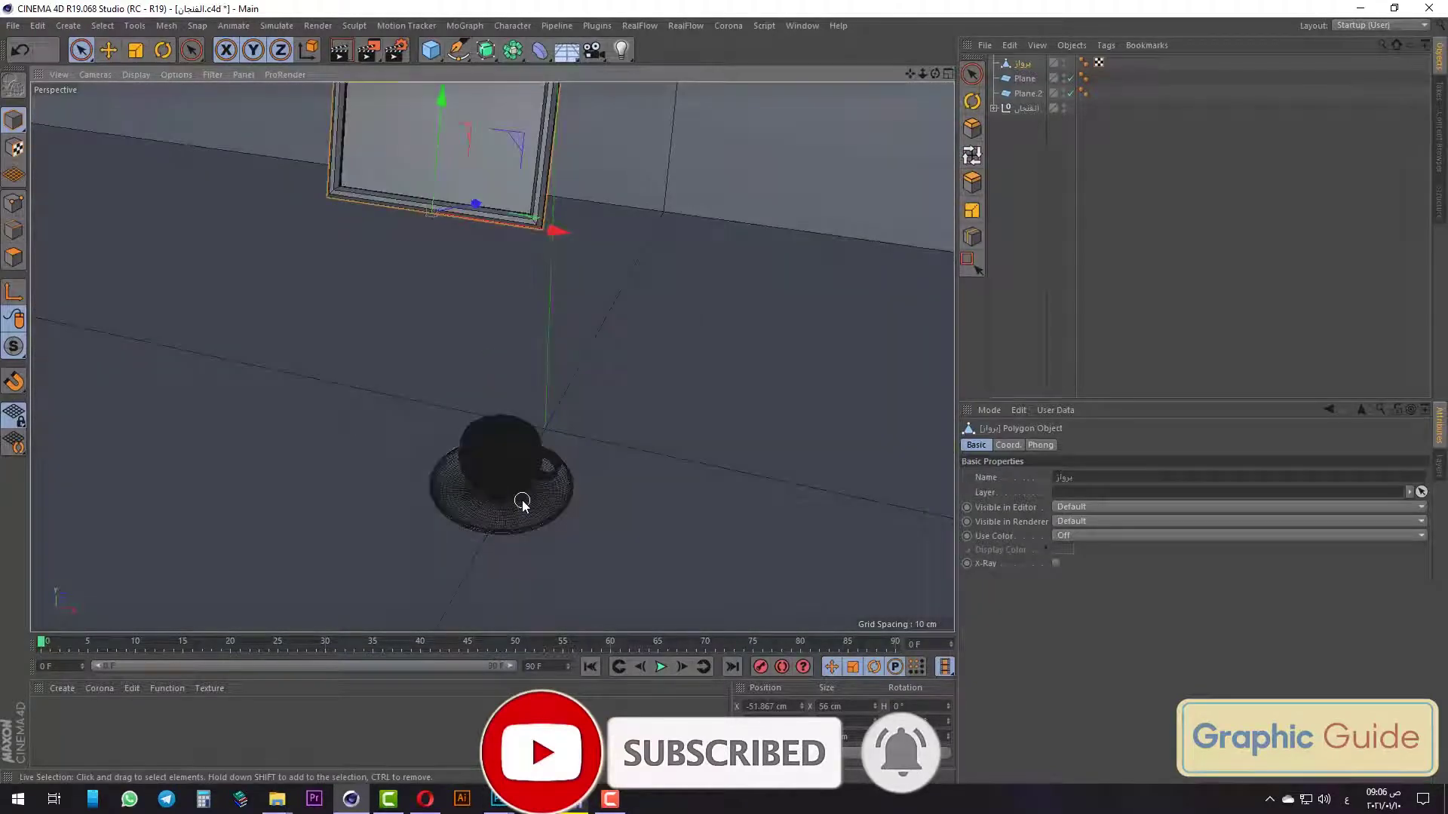
key("ctrl+n")
Add a sphere and set its type to Hemisphere.
left_click(427, 57)
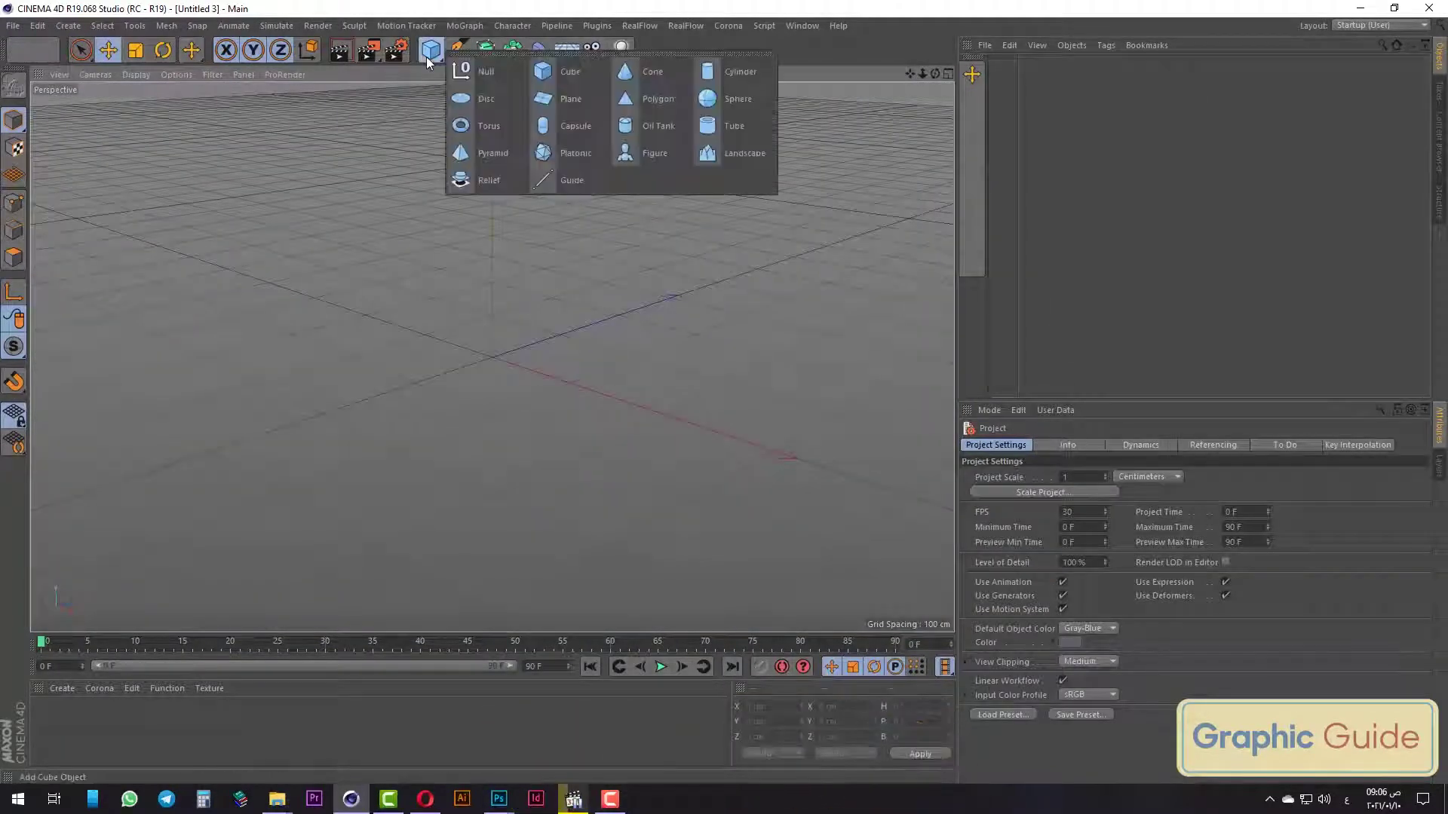
left_click(738, 99)
scroll(539, 309, "up", 3)
scroll(589, 305, "up", 2)
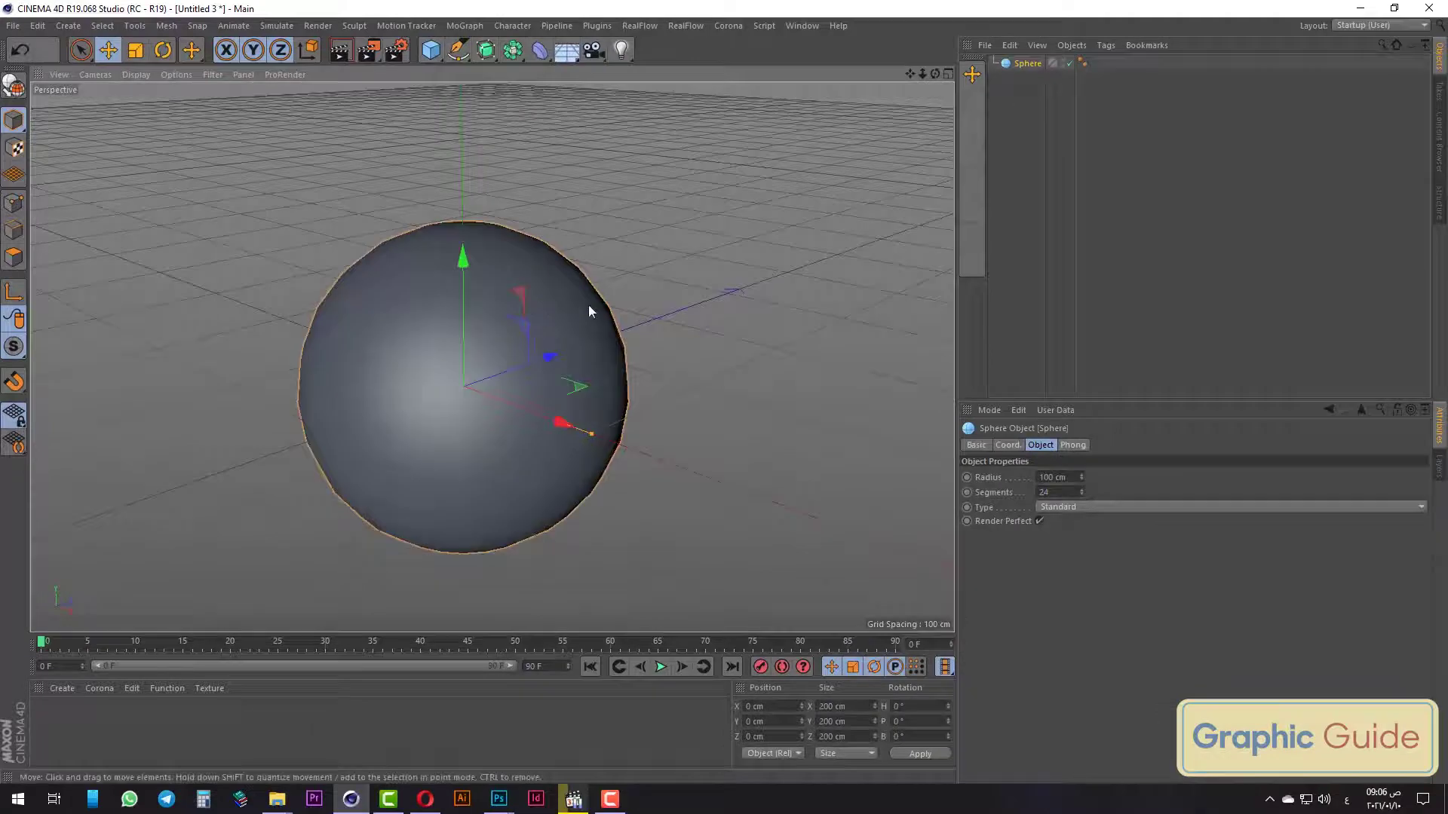
key("c")
key("m")
key("b")
left_click(1051, 61)
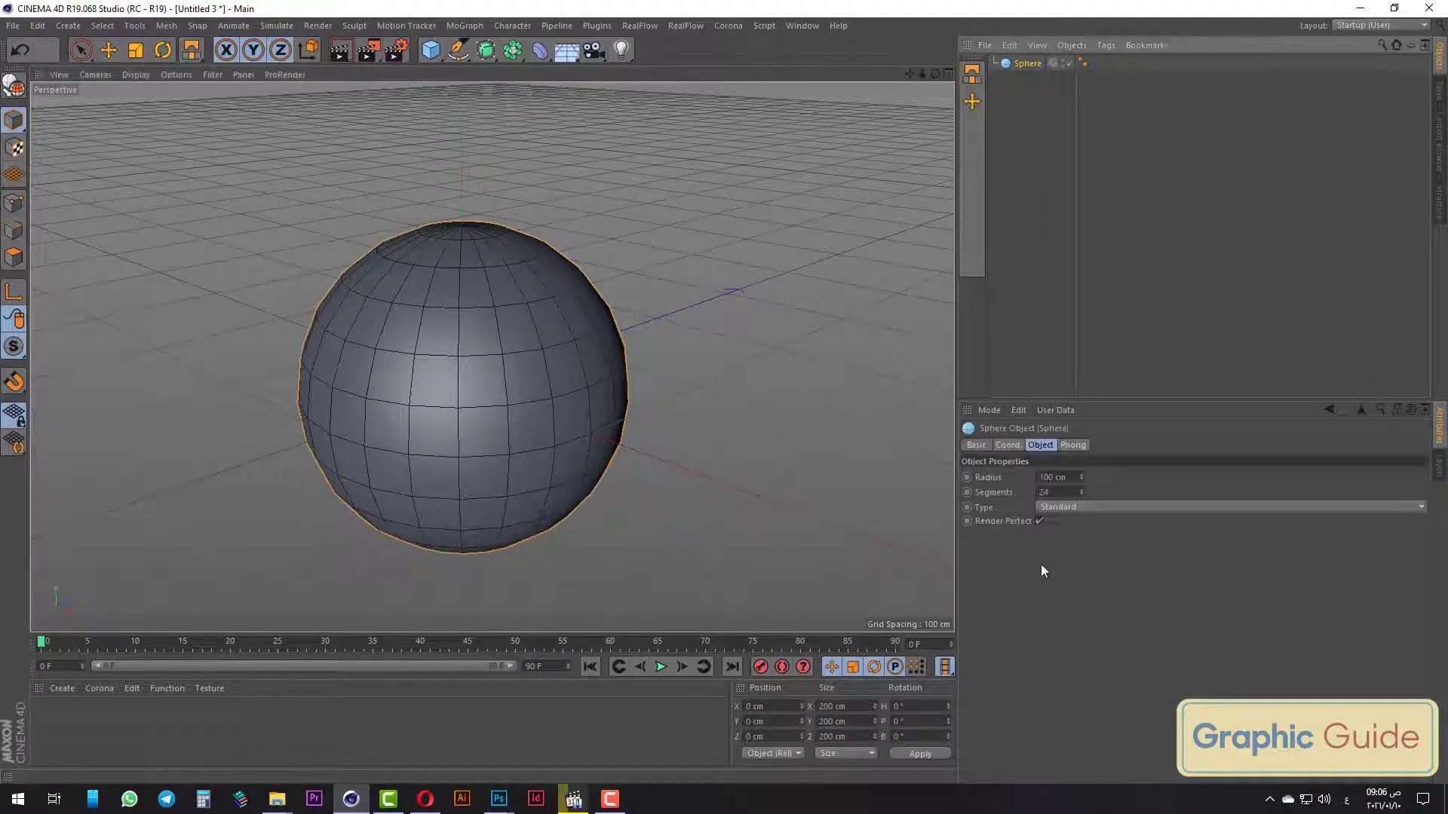
left_click(1065, 505)
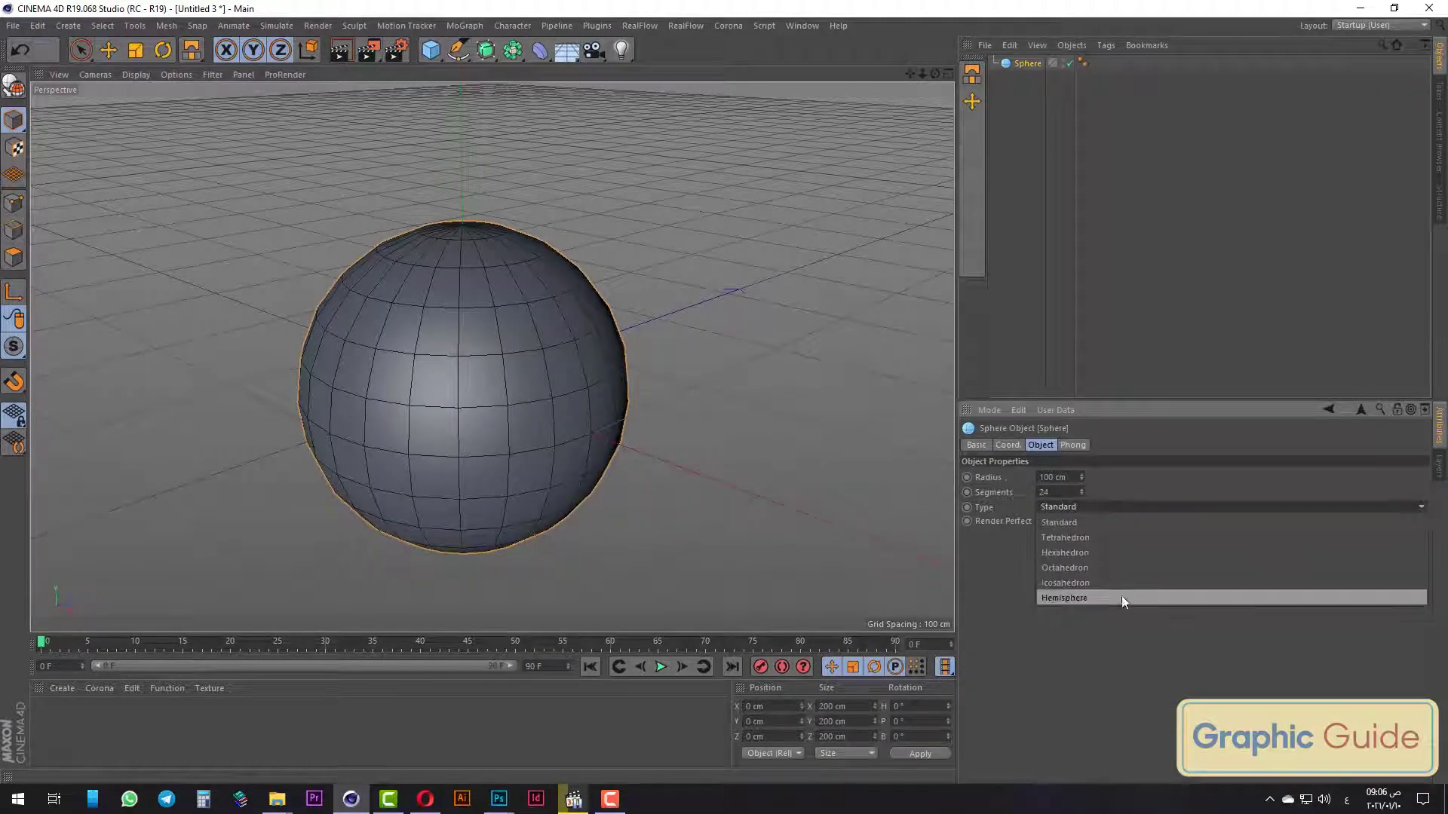
left_click(1089, 599)
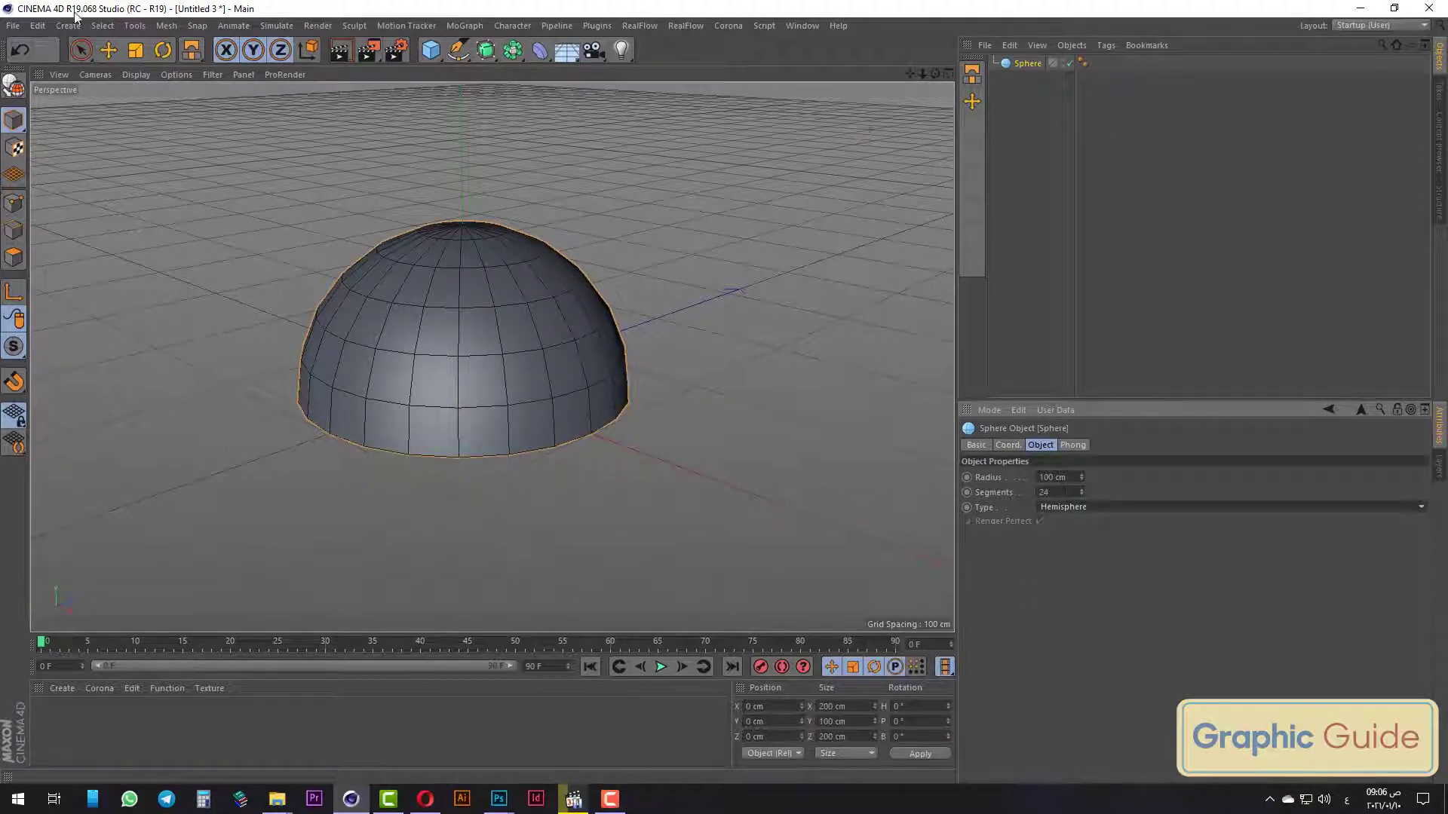
Rotate the hemisphere 180° on B into a bowl and make it editable.
left_click(163, 50)
key("F4")
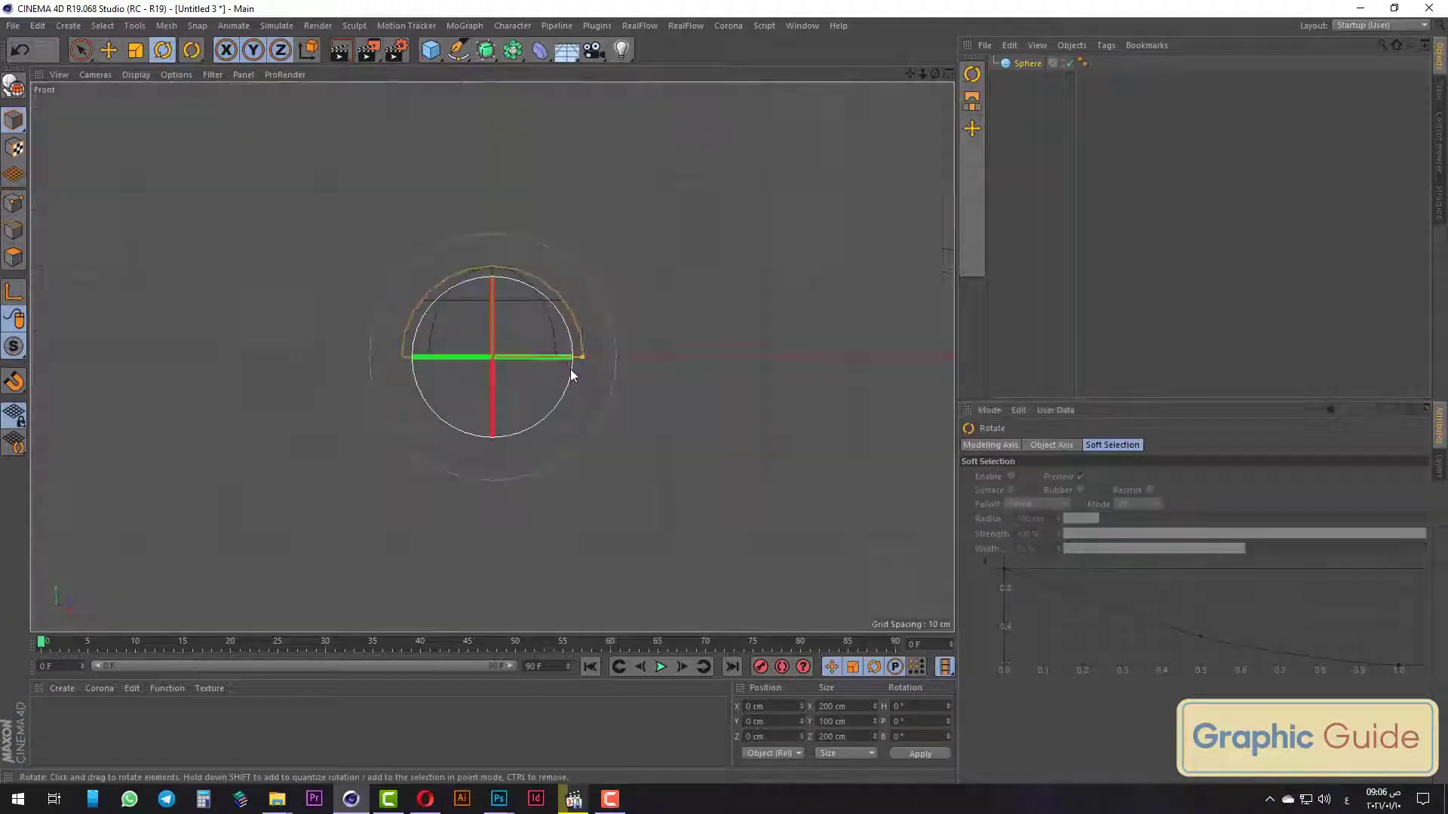
left_click_drag(568, 327, 454, 387)
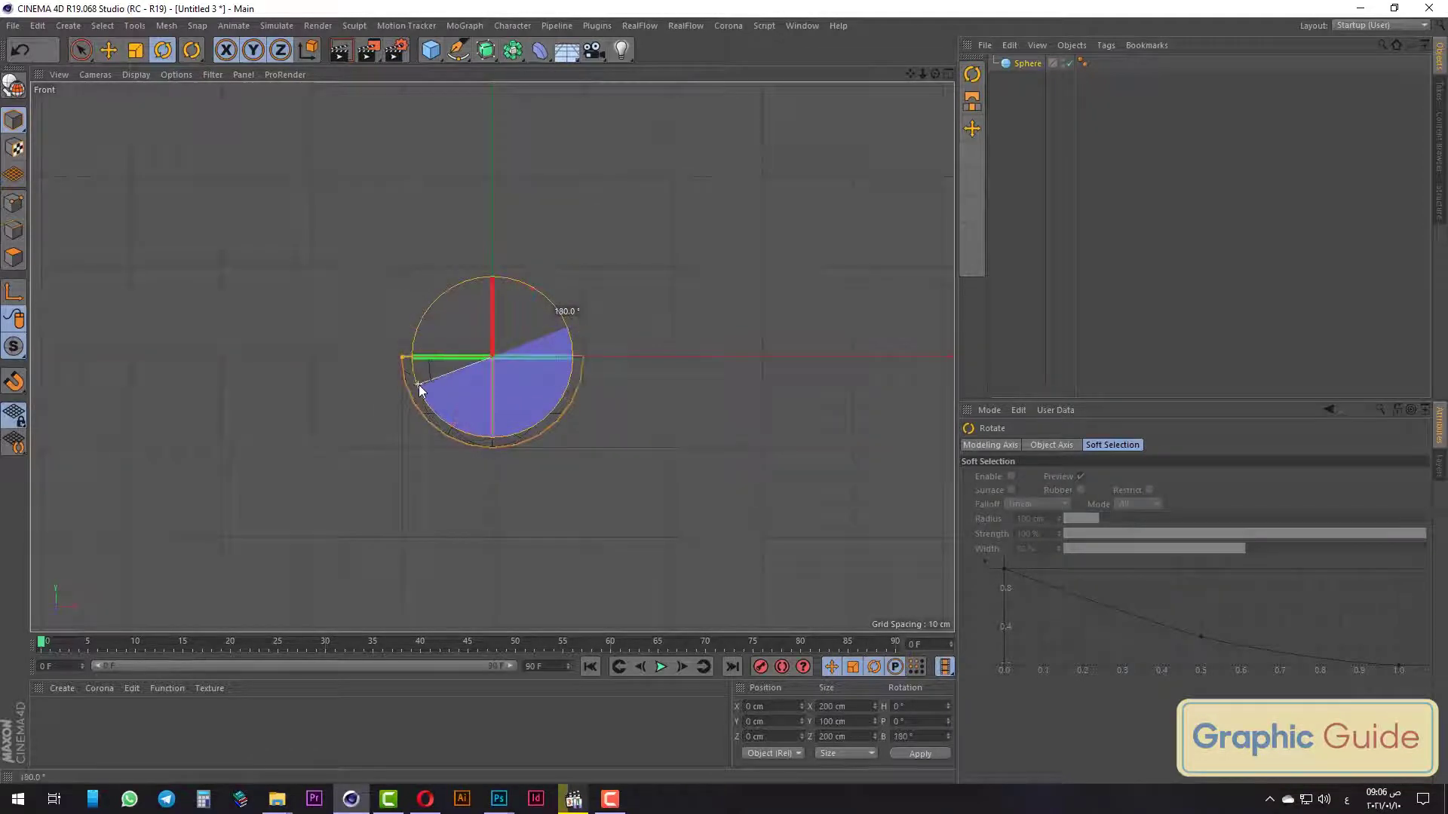
key("F1")
left_click_drag(609, 230, 364, 333, "alt")
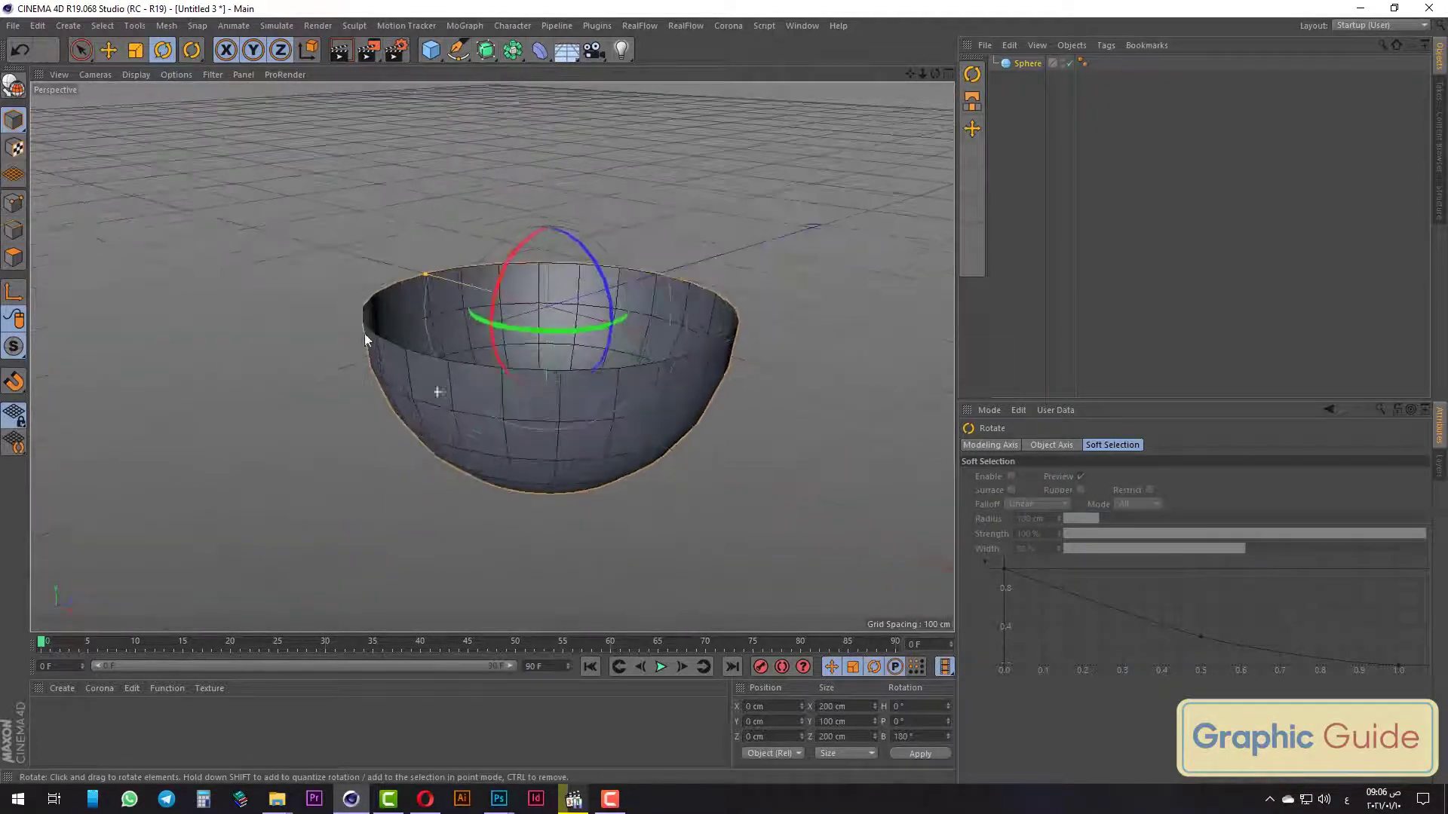
left_click(14, 87)
left_click_drag(118, 158, 487, 388, "alt")
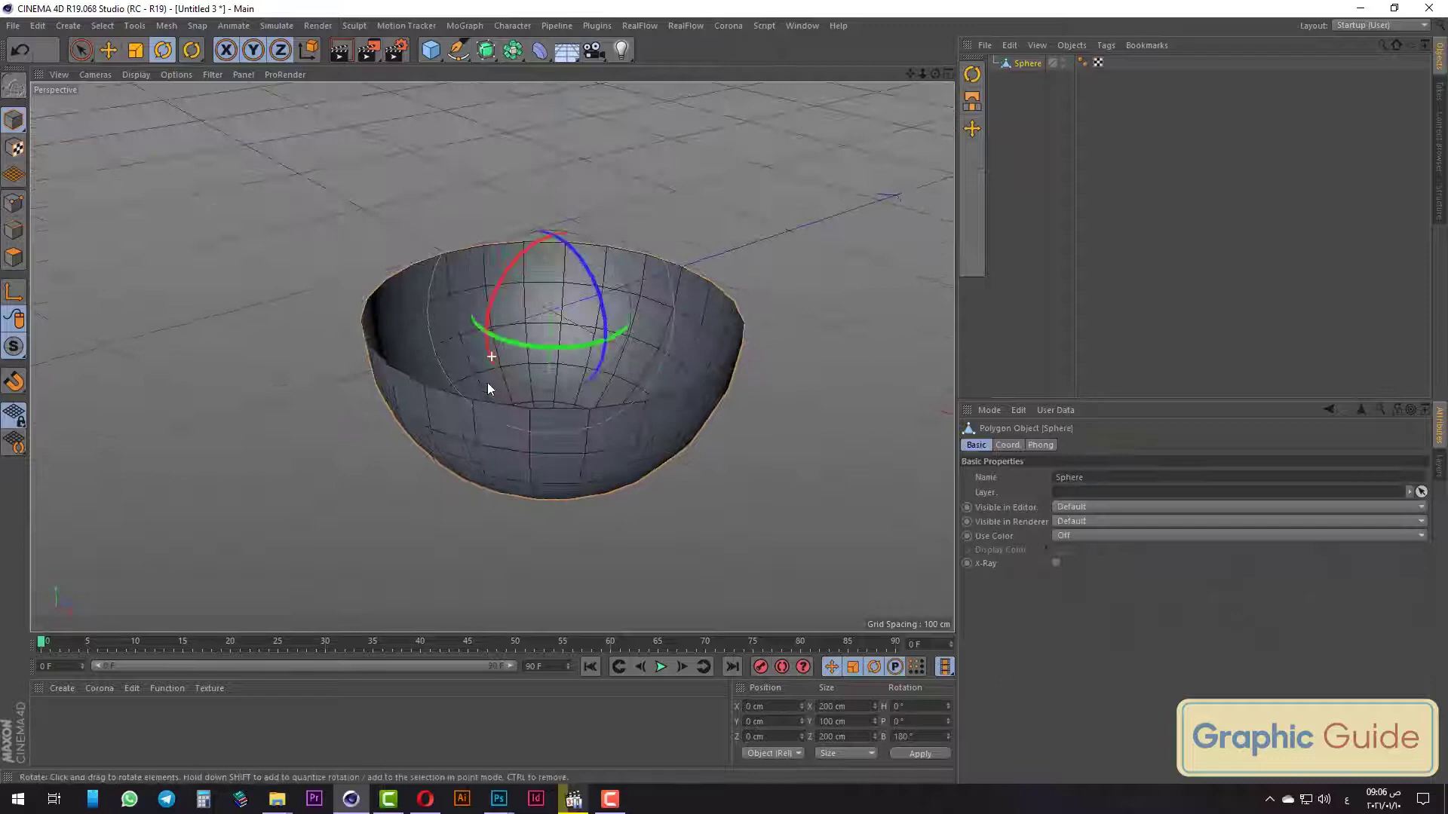
left_click(14, 202)
Cap the bowl's open top with Close Polygon Hole.
right_click(523, 306)
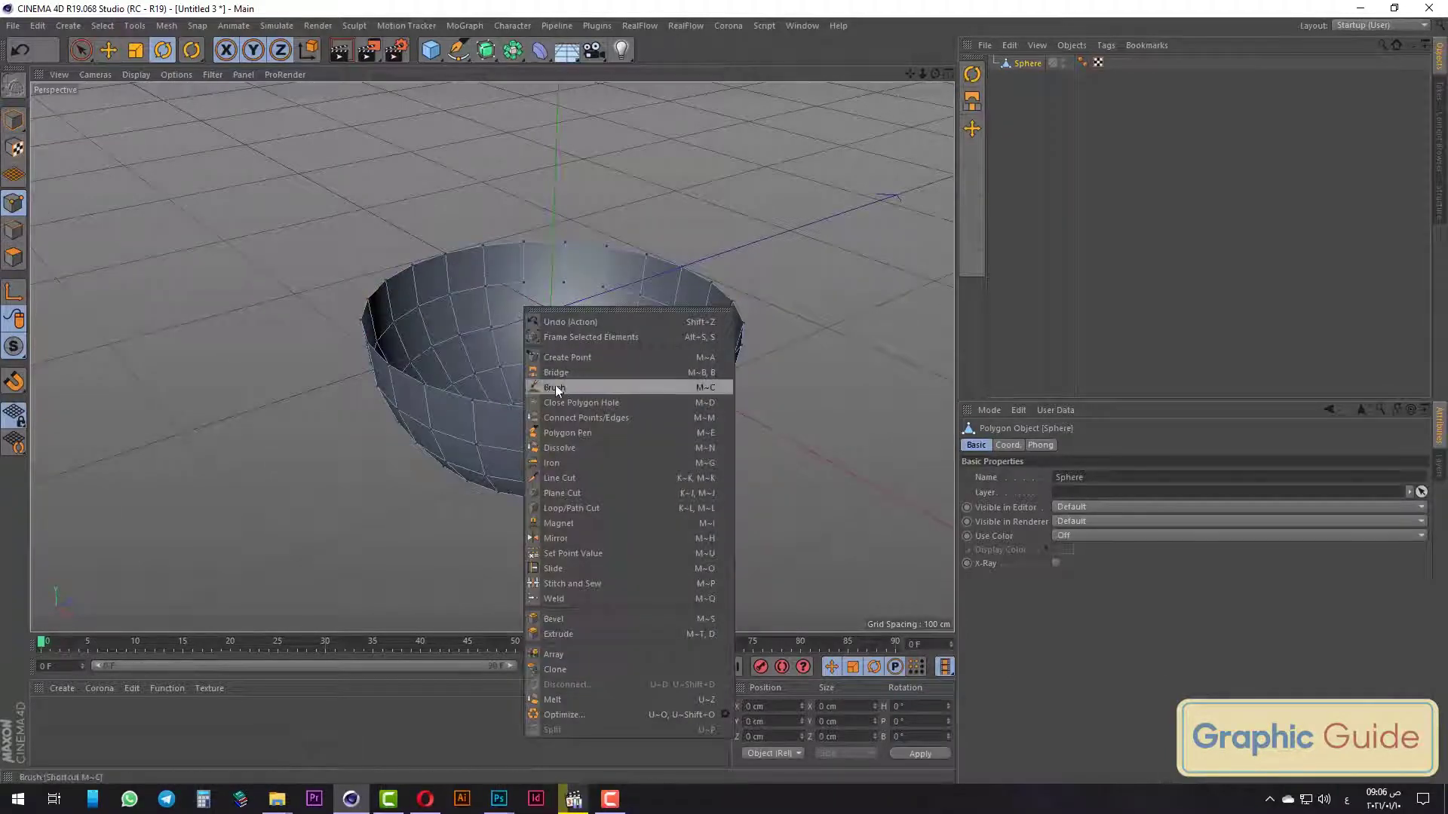
left_click(596, 403)
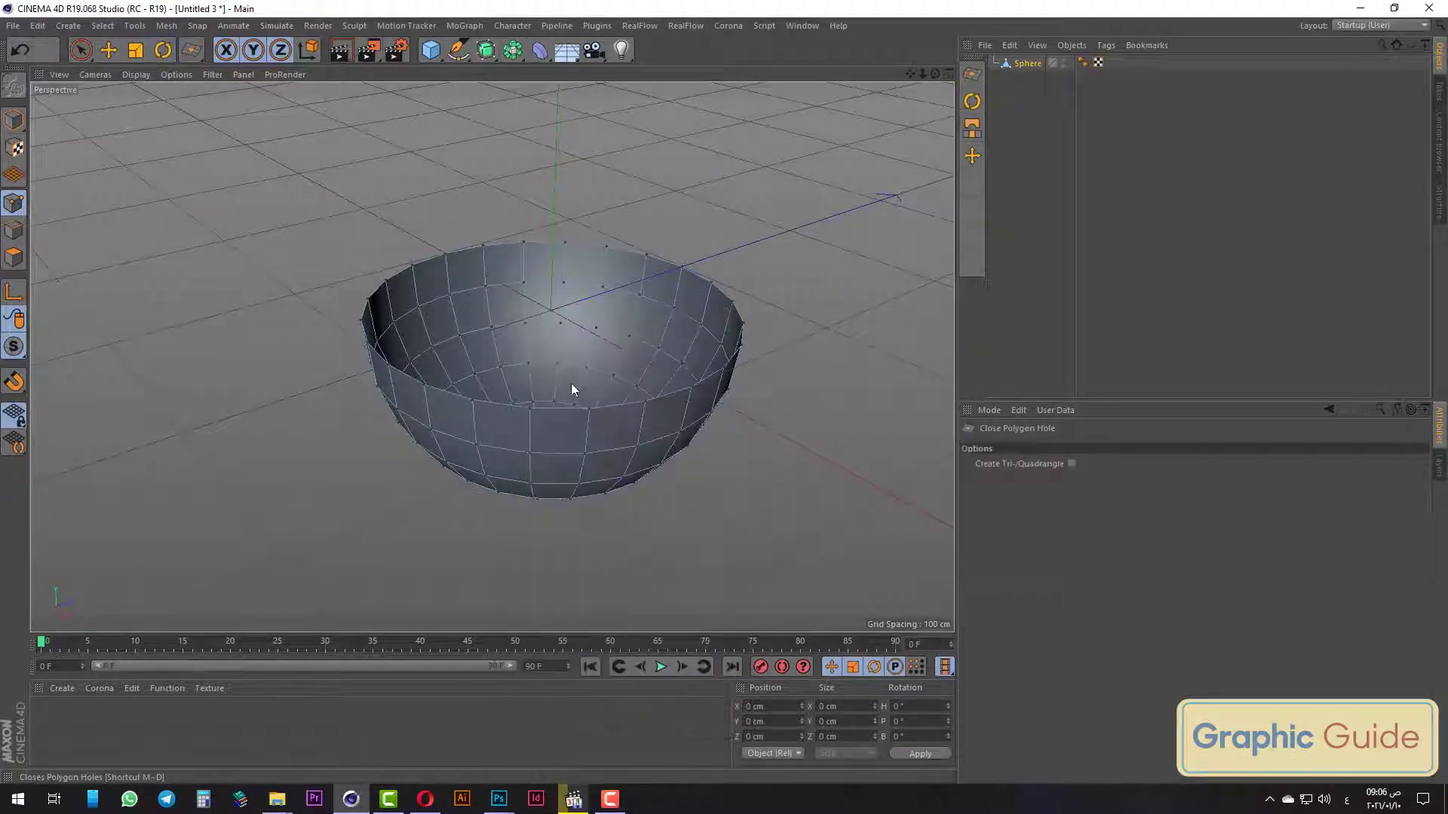
left_click(609, 247)
left_click_drag(80, 50, 101, 71)
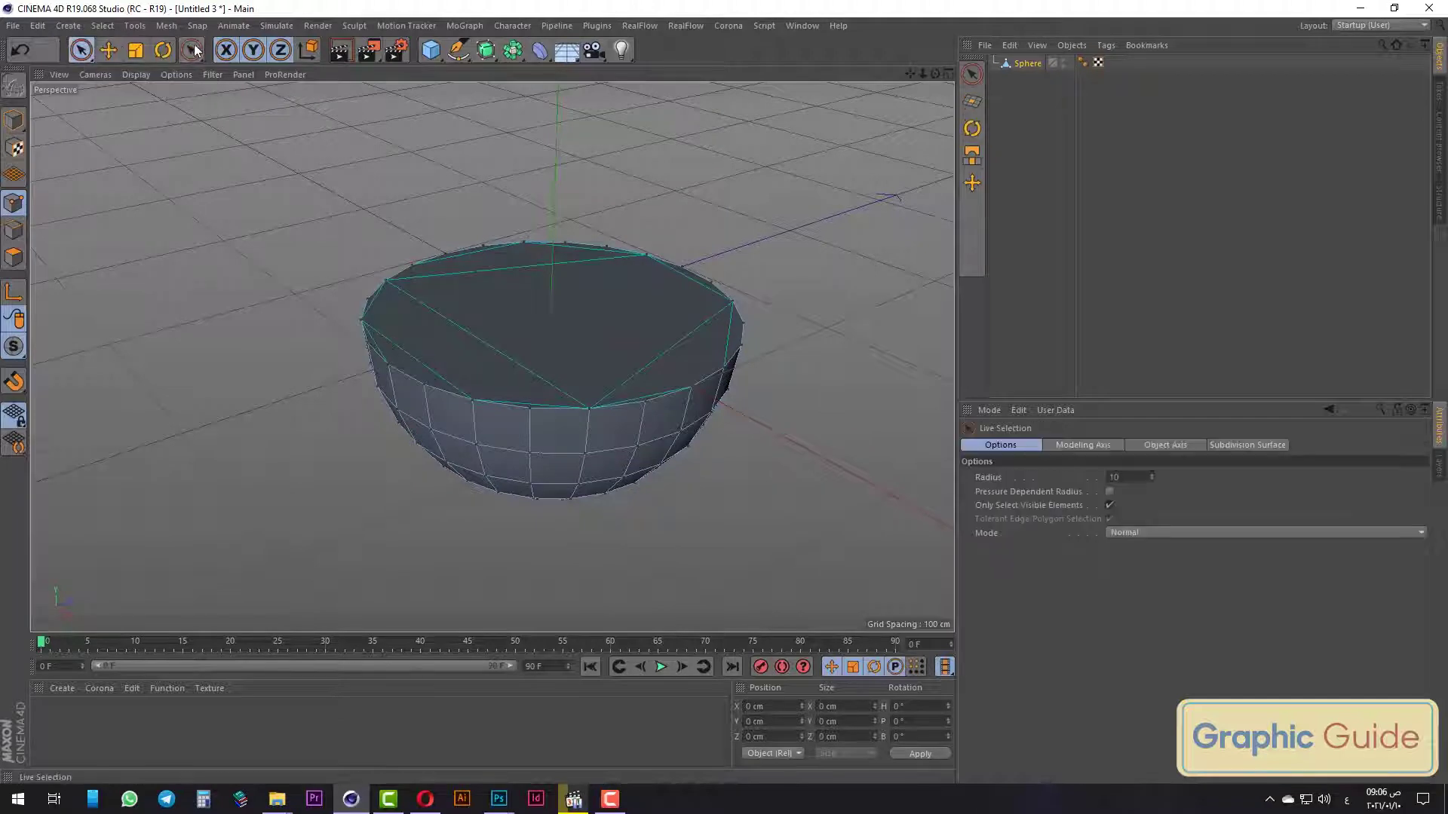
Scale the whole bowl into a flat oval slab about 182 × 68 × 318 cm.
left_click(133, 50)
left_click(13, 121)
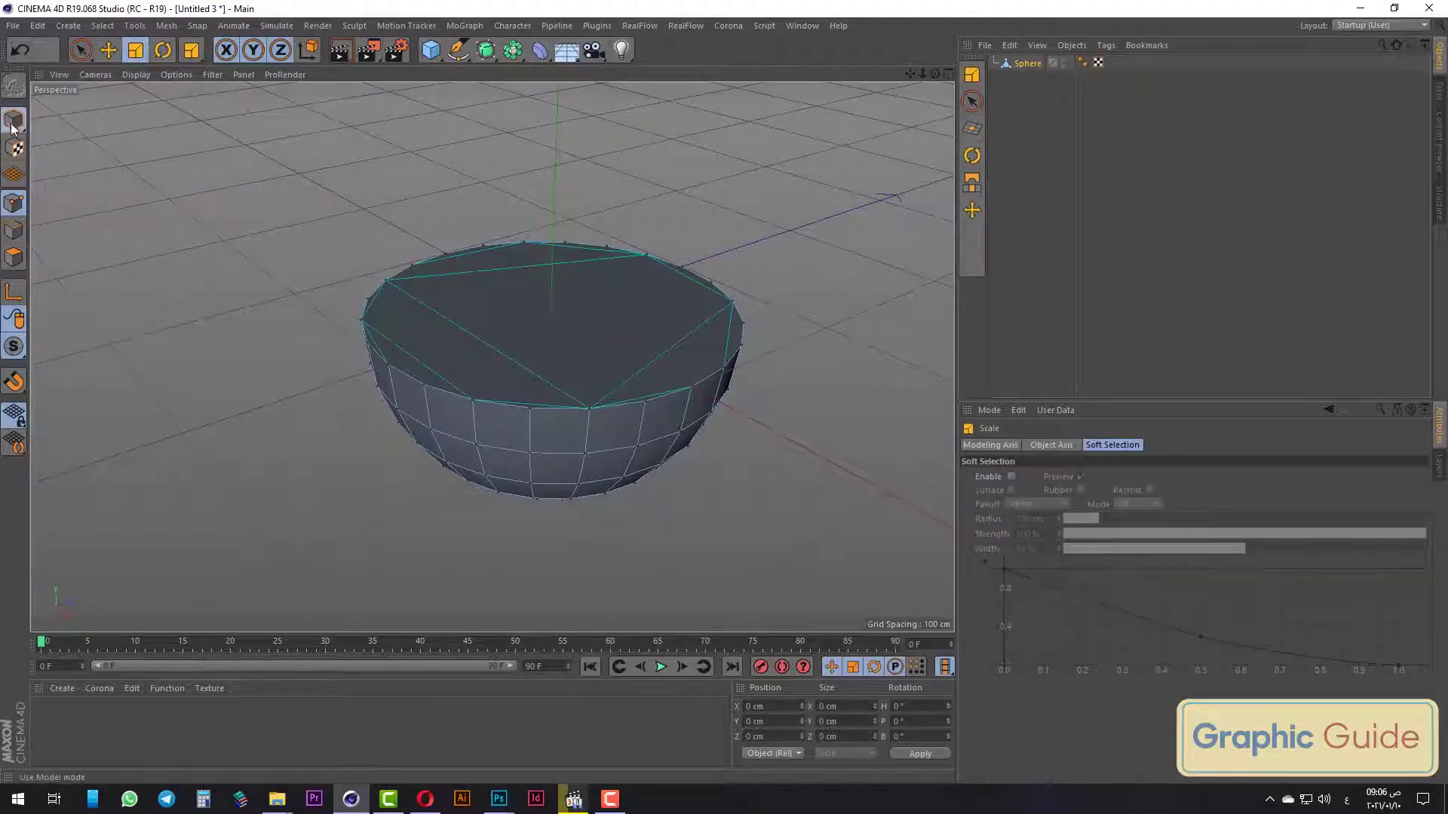
mouse_move(630, 296)
left_mouse_down()
mouse_move(663, 276)
mouse_move(641, 280)
left_mouse_up()
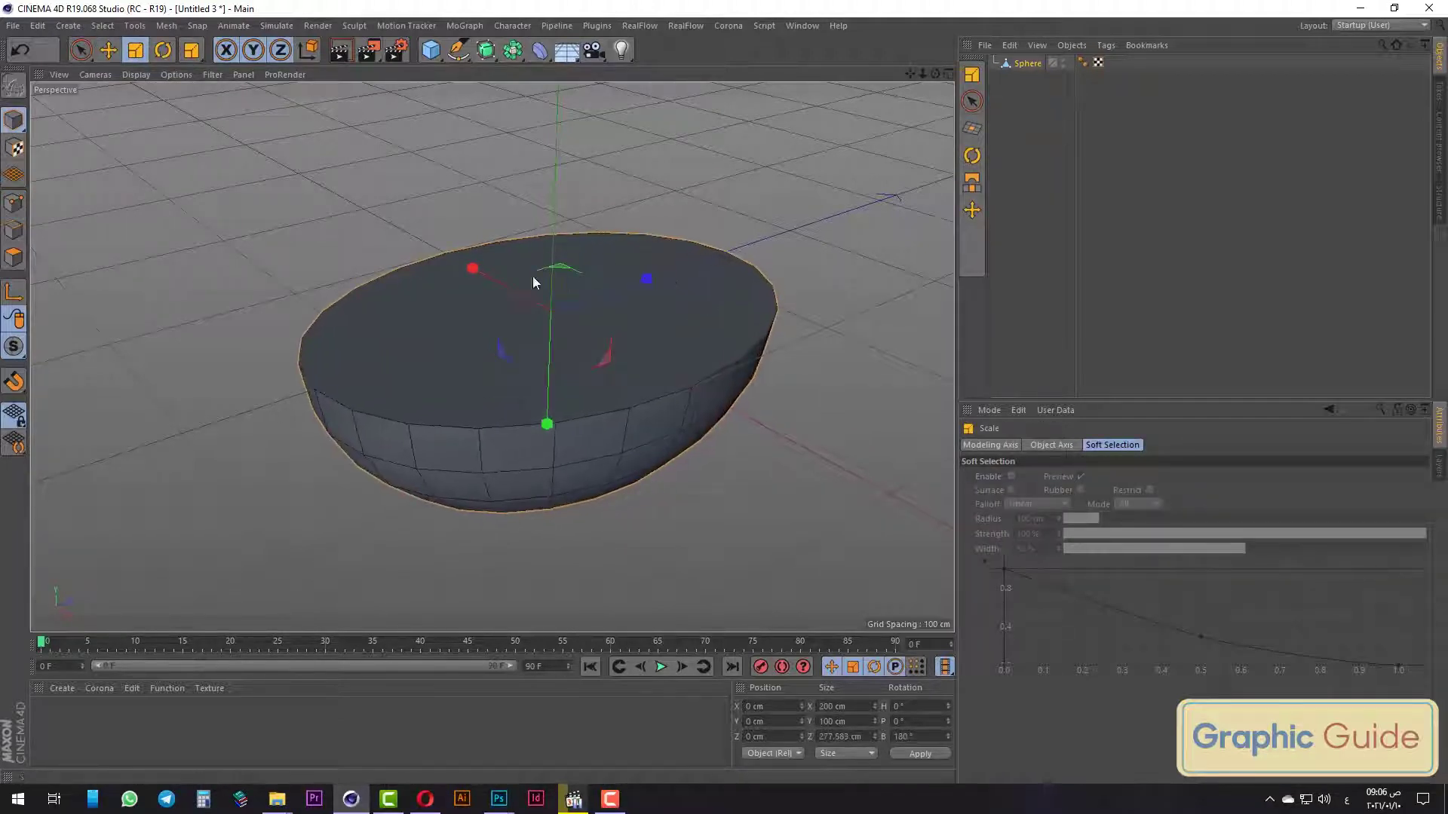
mouse_move(548, 424)
left_mouse_down()
mouse_move(569, 347)
mouse_move(641, 292)
mouse_move(543, 433)
mouse_move(546, 473)
left_mouse_up()
left_click_drag(653, 272, 663, 273)
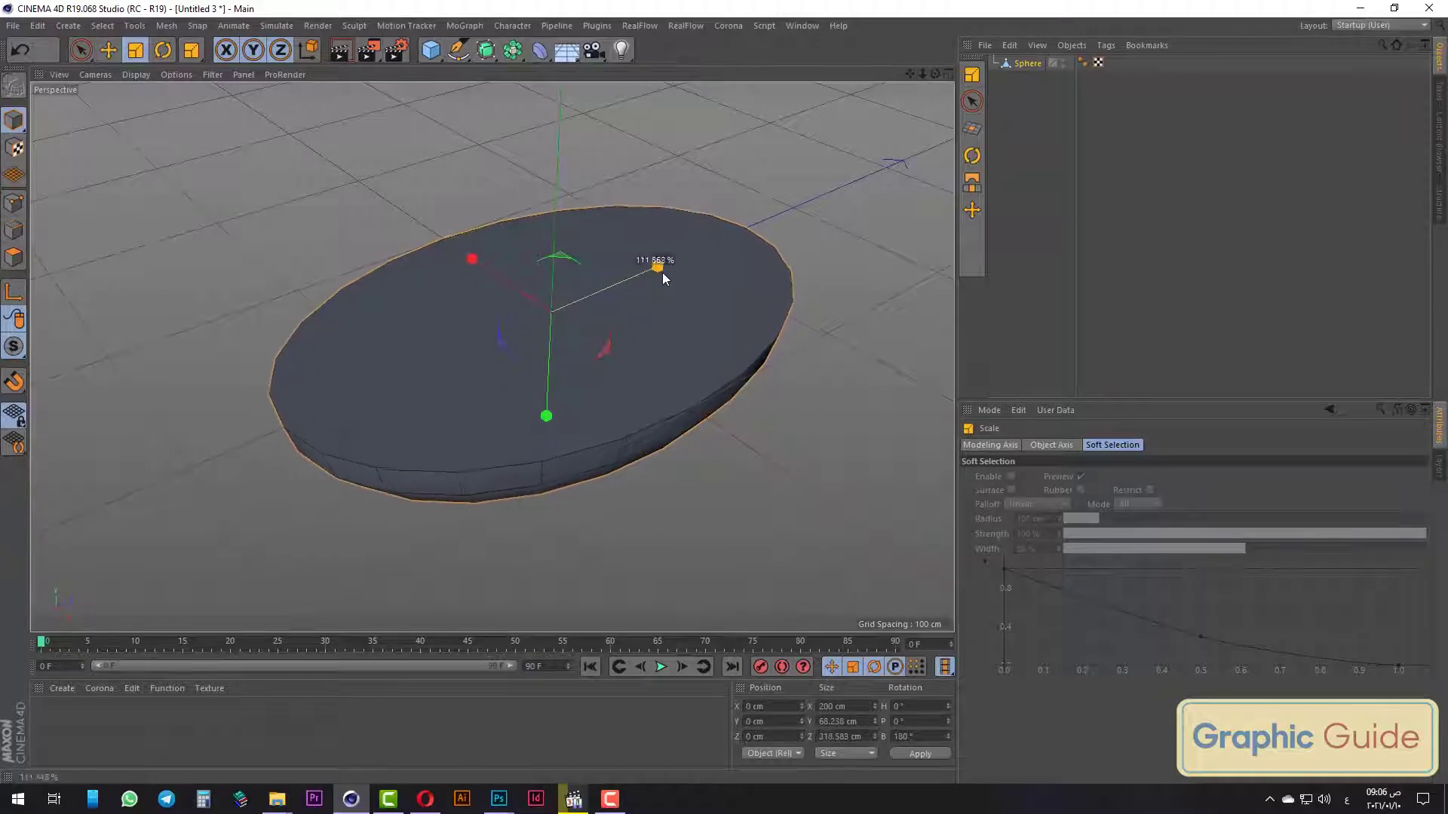
mouse_move(473, 252)
left_mouse_down()
mouse_move(522, 338)
mouse_move(472, 226)
mouse_move(667, 226)
mouse_move(499, 367)
left_mouse_up()
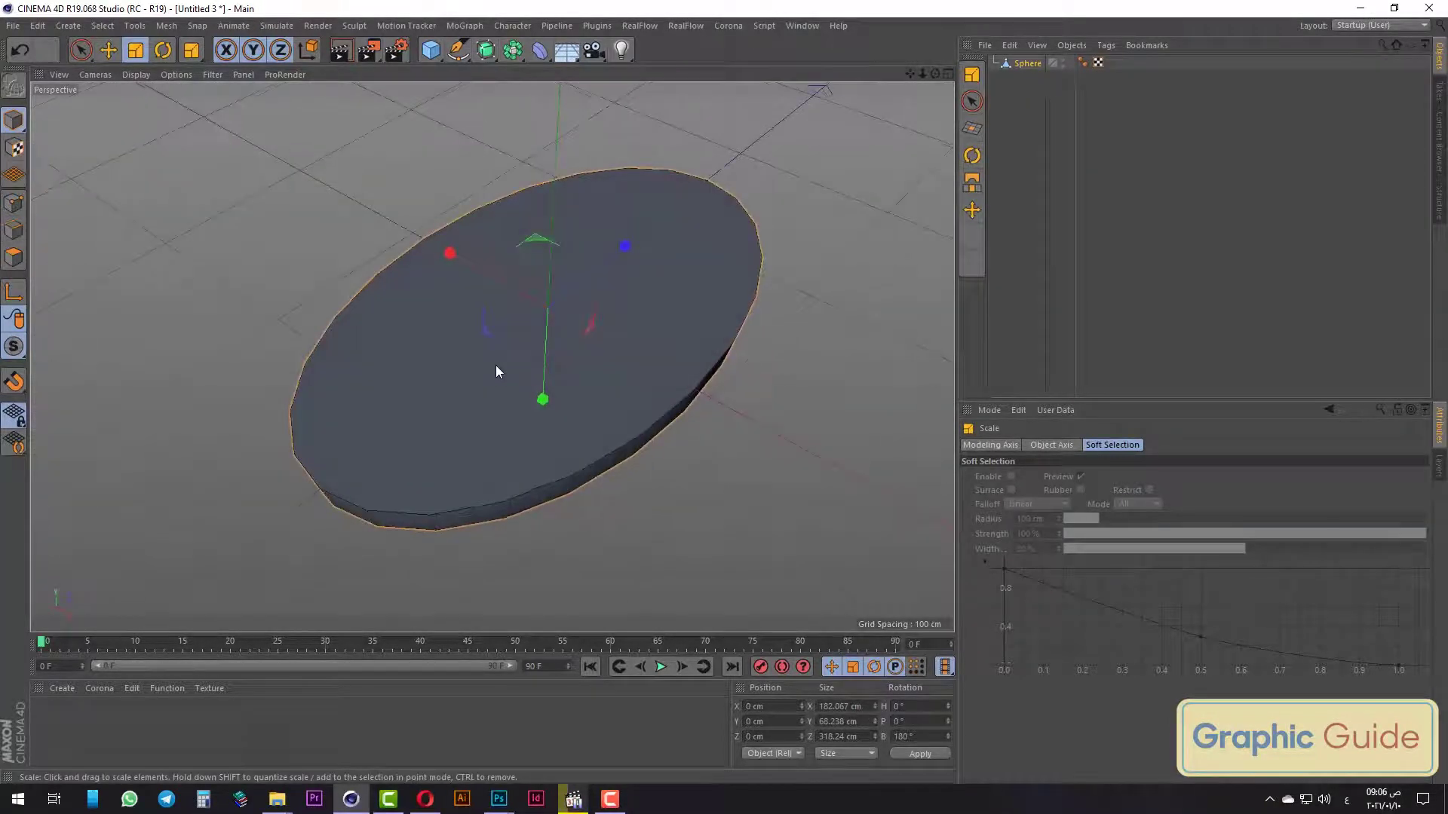
Switch to the Sculpt layout and subdivide the slab to level 5 (153,600 polygons).
left_click(1365, 27)
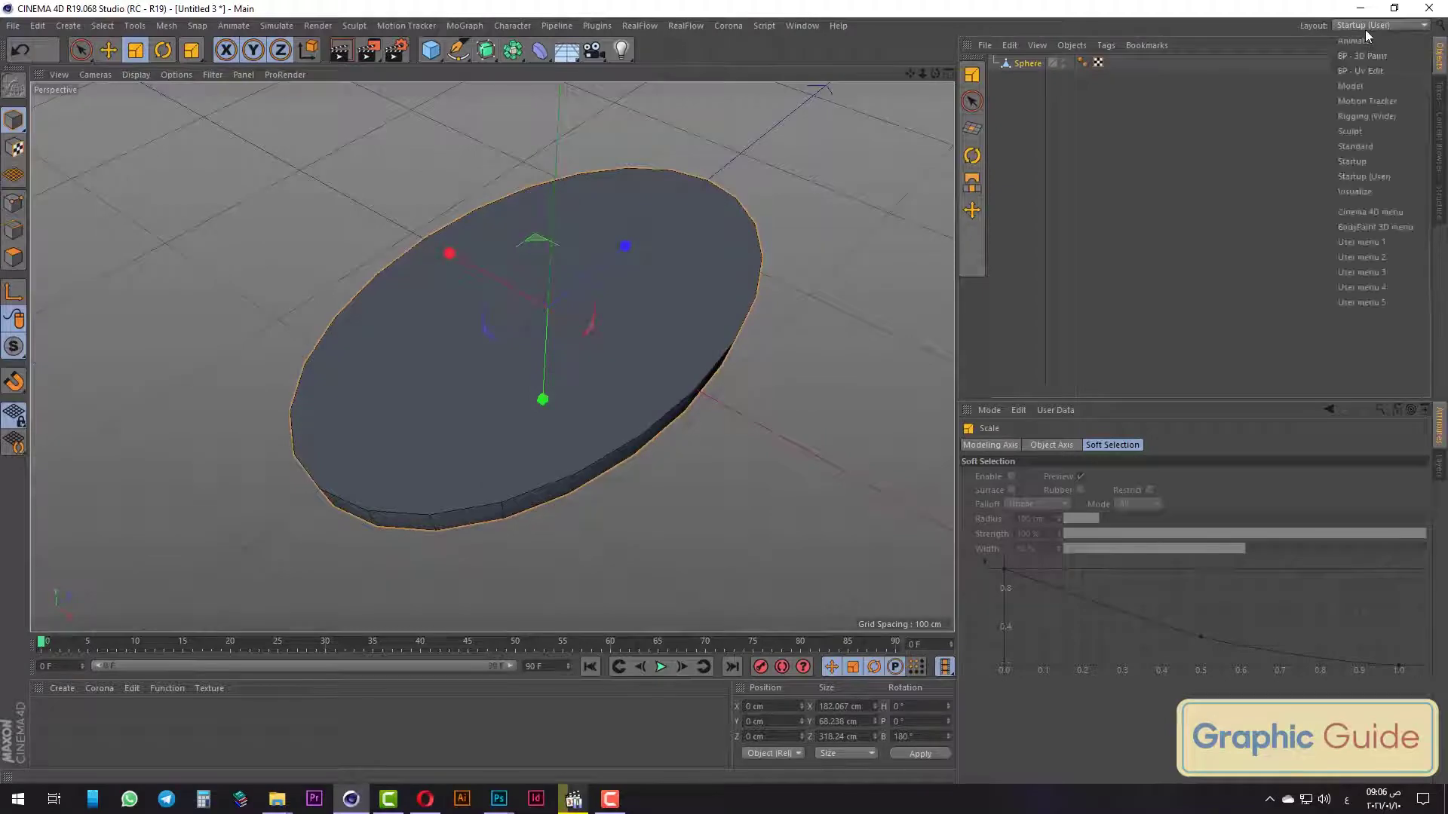
left_click(1382, 132)
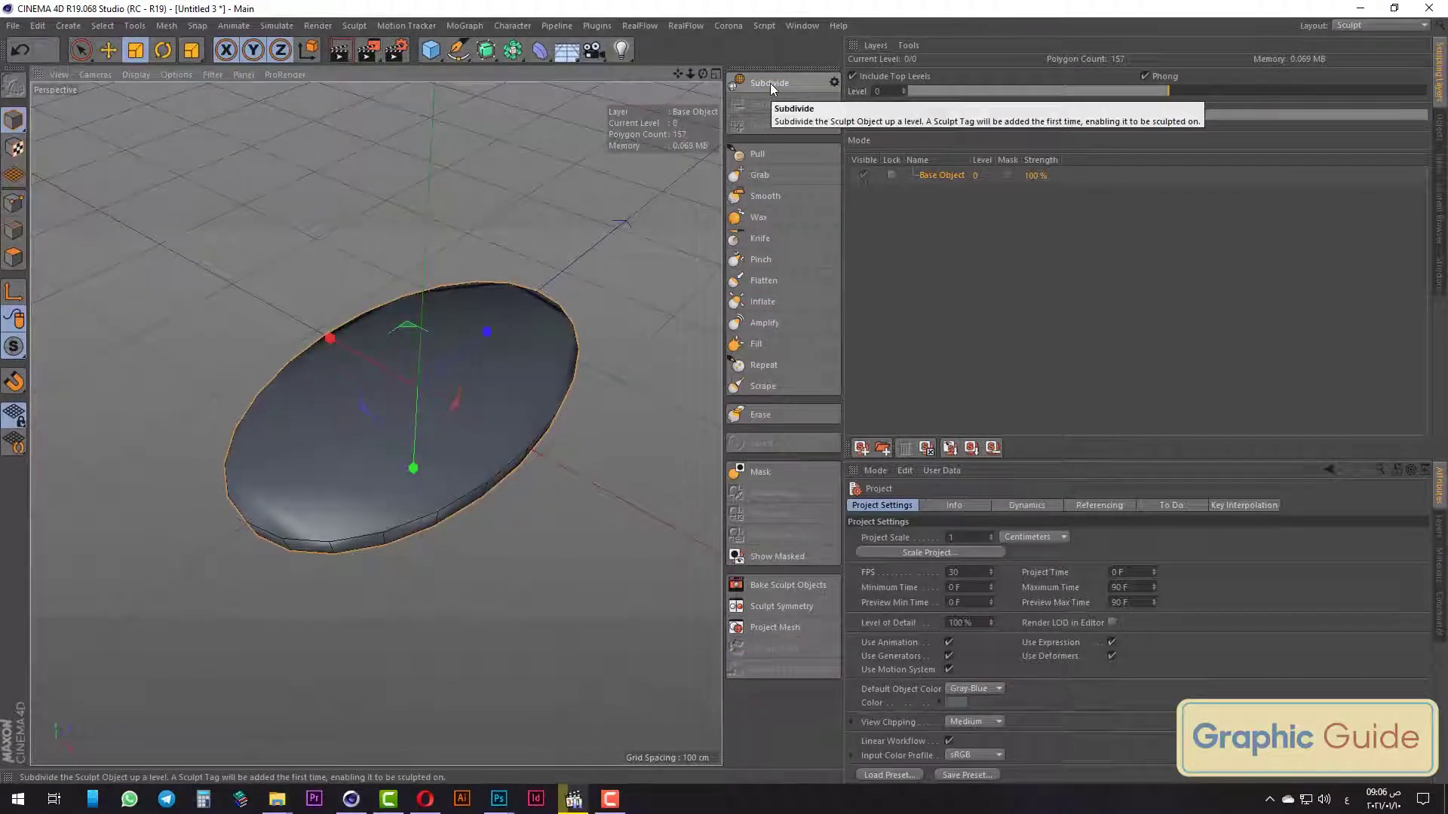
left_click(771, 83)
left_click(771, 82)
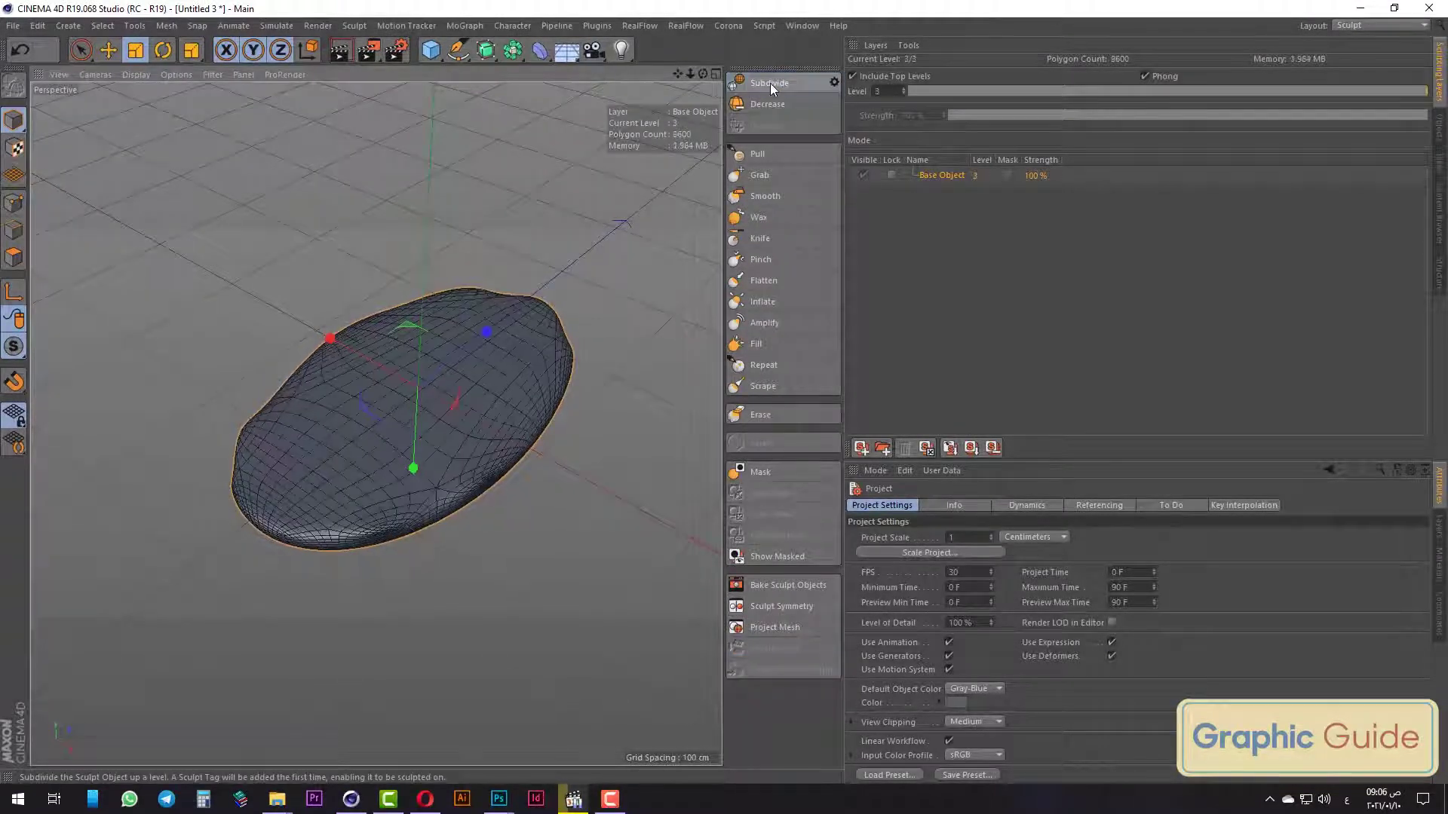
left_click(771, 83)
Try a Pull brush stroke on the slab, then undo it.
mouse_move(300, 467)
left_mouse_down("alt")
mouse_move(456, 333)
mouse_move(315, 508)
mouse_move(612, 312)
left_mouse_up("alt")
left_click(761, 154)
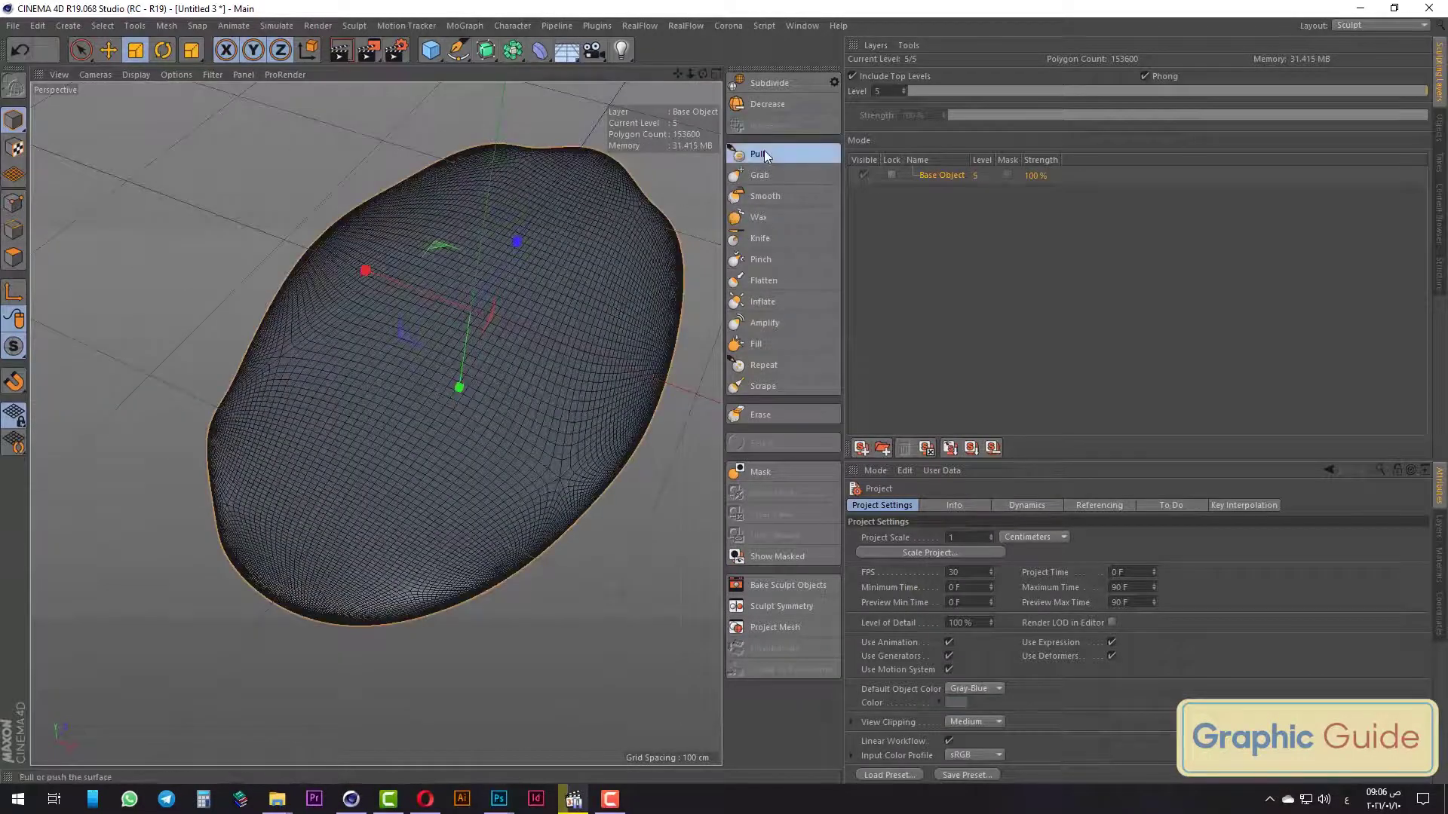
mouse_move(567, 225)
left_mouse_down()
mouse_move(576, 178)
mouse_move(556, 246)
mouse_move(571, 289)
left_mouse_up()
key("ctrl+z")
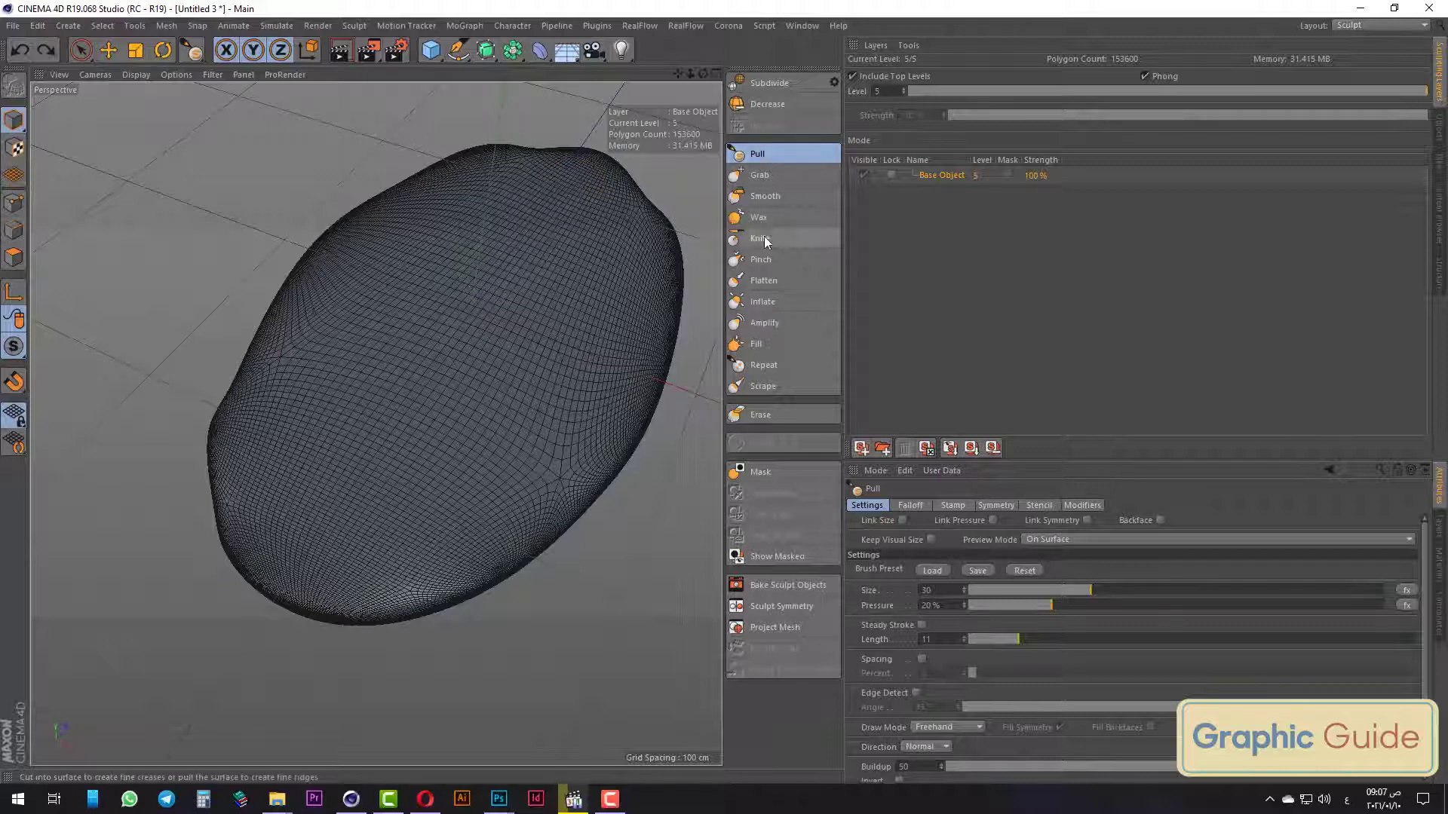
Test a Knife brush stroke across the slab and undo it.
left_click(761, 237)
mouse_move(573, 204)
left_mouse_down()
mouse_move(569, 162)
mouse_move(516, 217)
mouse_move(411, 451)
left_mouse_up()
key("ctrl+z")
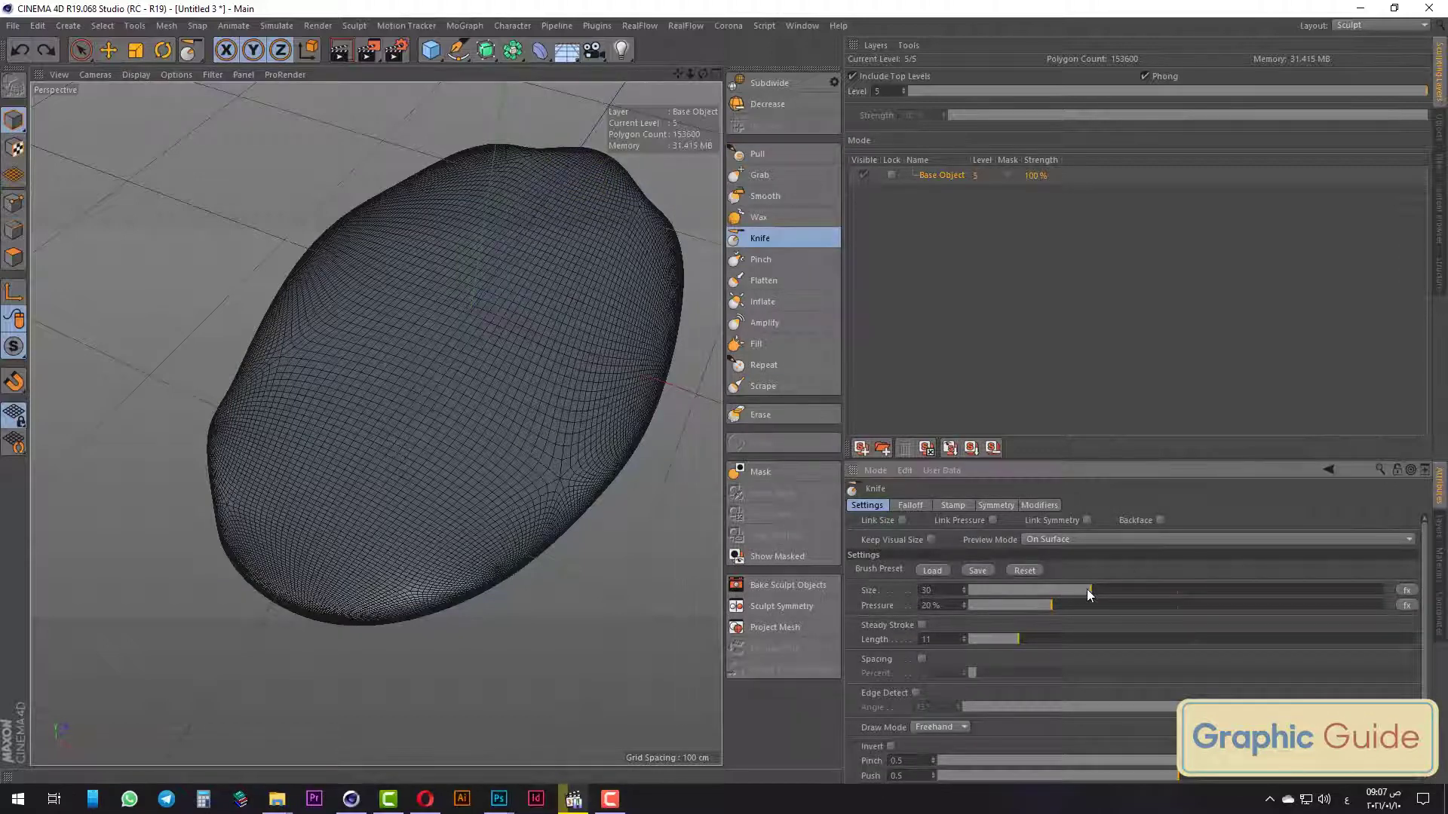
Set the Knife brush to size 16 and pressure 56.6%, then carve a deep crease down the centre.
left_click_drag(1080, 589, 1034, 589)
left_click_drag(1203, 607, 1205, 605)
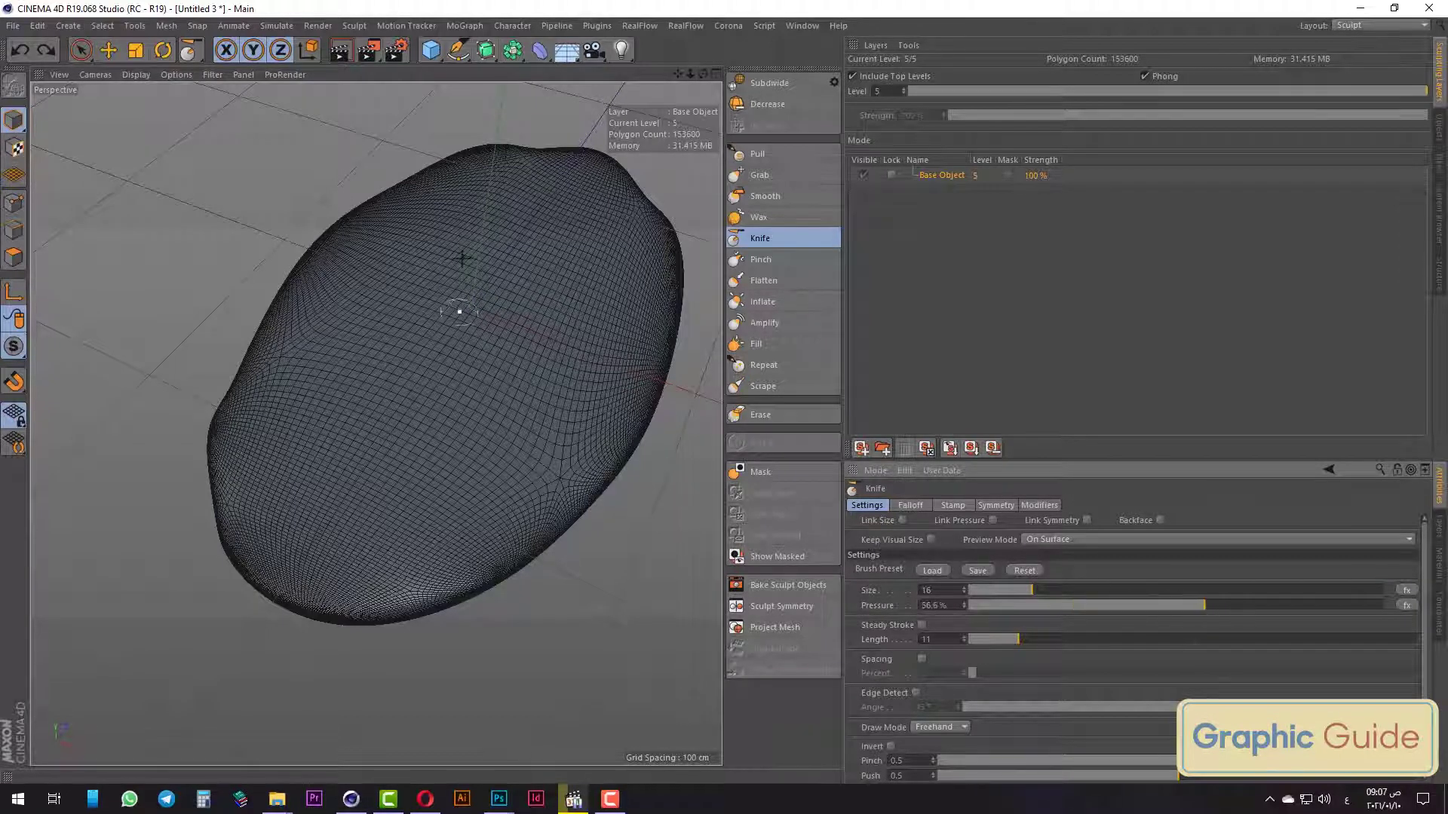
mouse_move(453, 307)
left_mouse_down("alt")
mouse_move(478, 236)
mouse_move(544, 310)
left_mouse_up("alt")
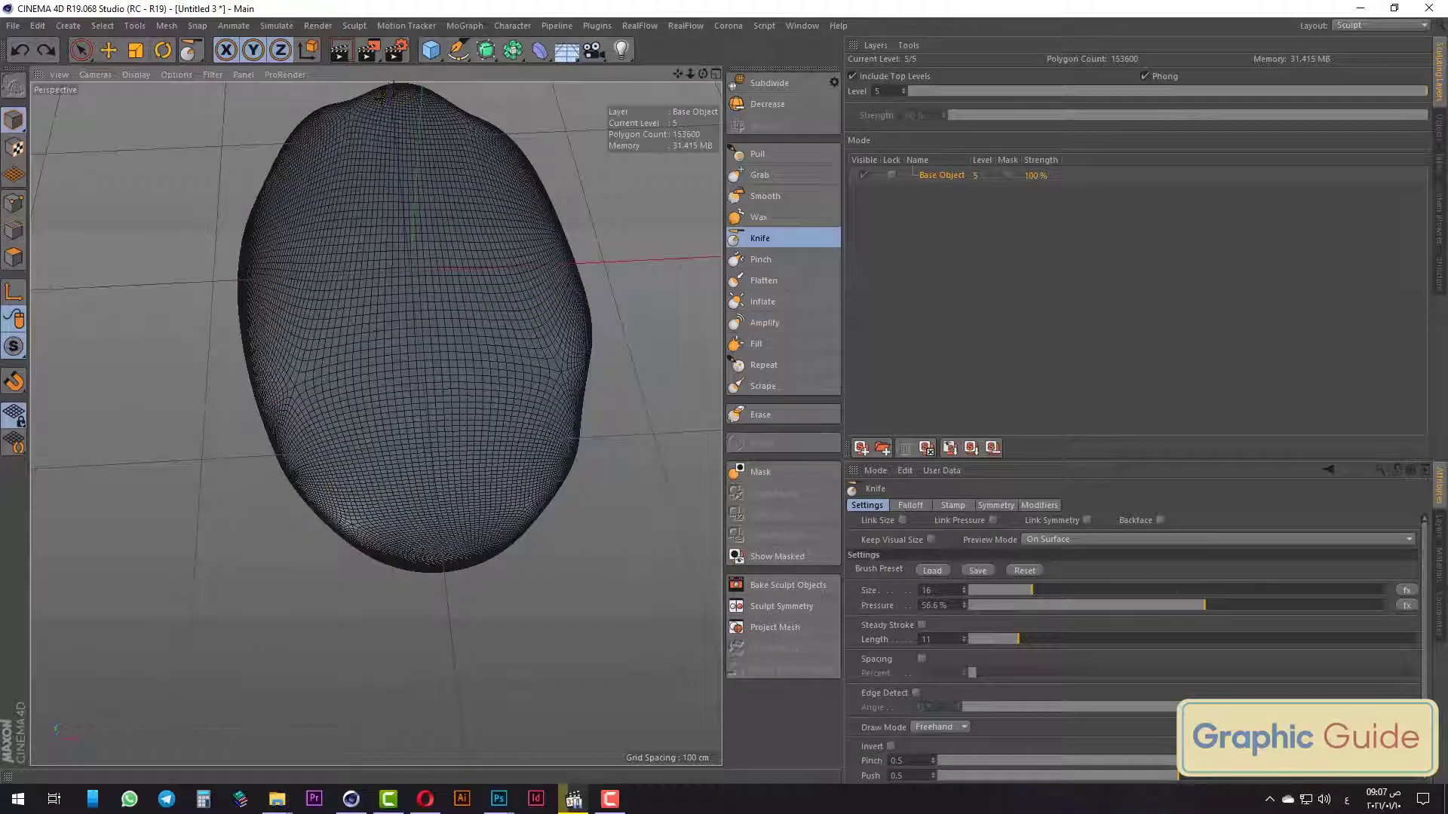
left_click_drag(422, 217, 451, 626)
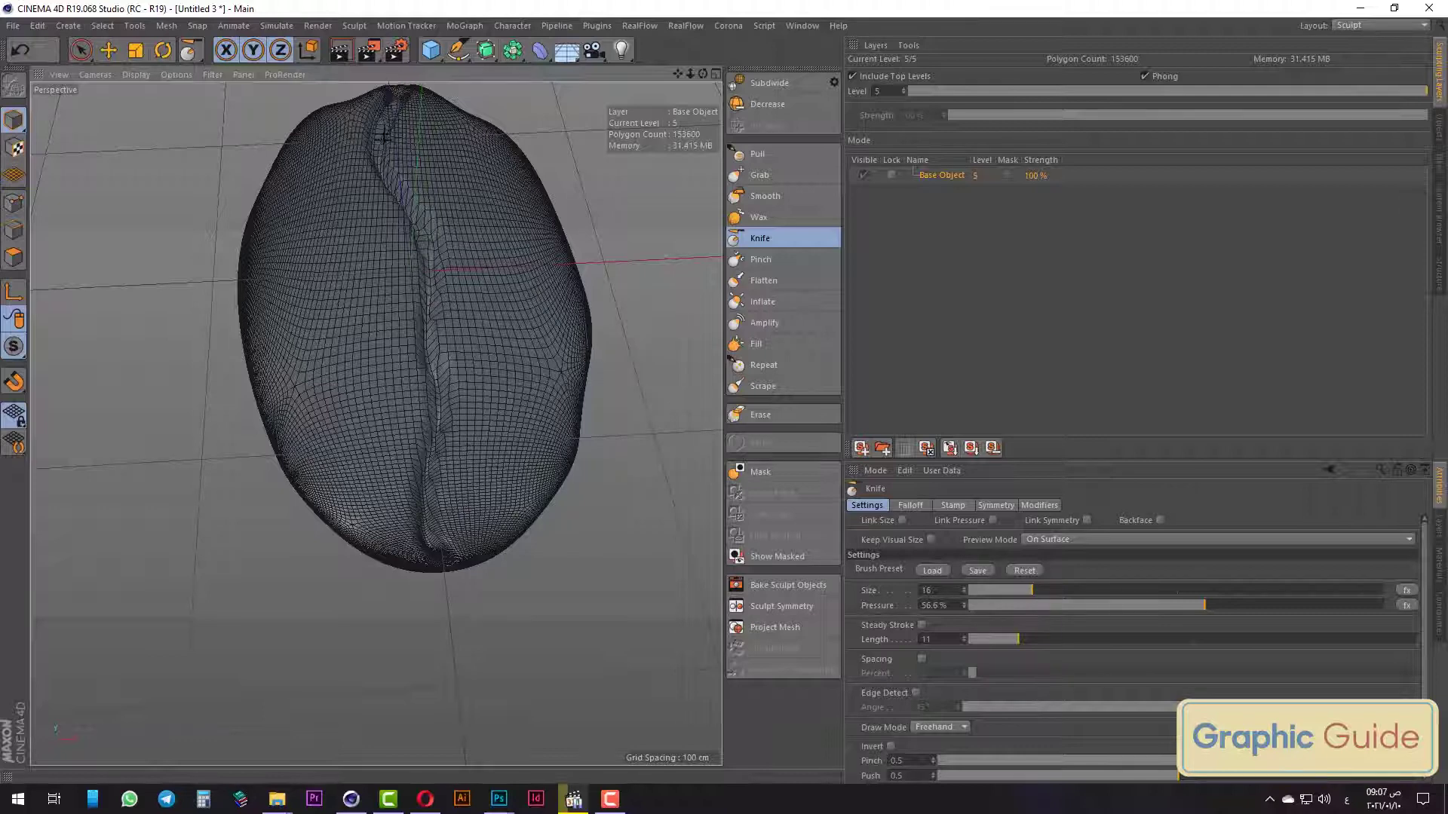
mouse_move(383, 138)
left_mouse_down()
mouse_move(431, 241)
mouse_move(426, 488)
left_mouse_up()
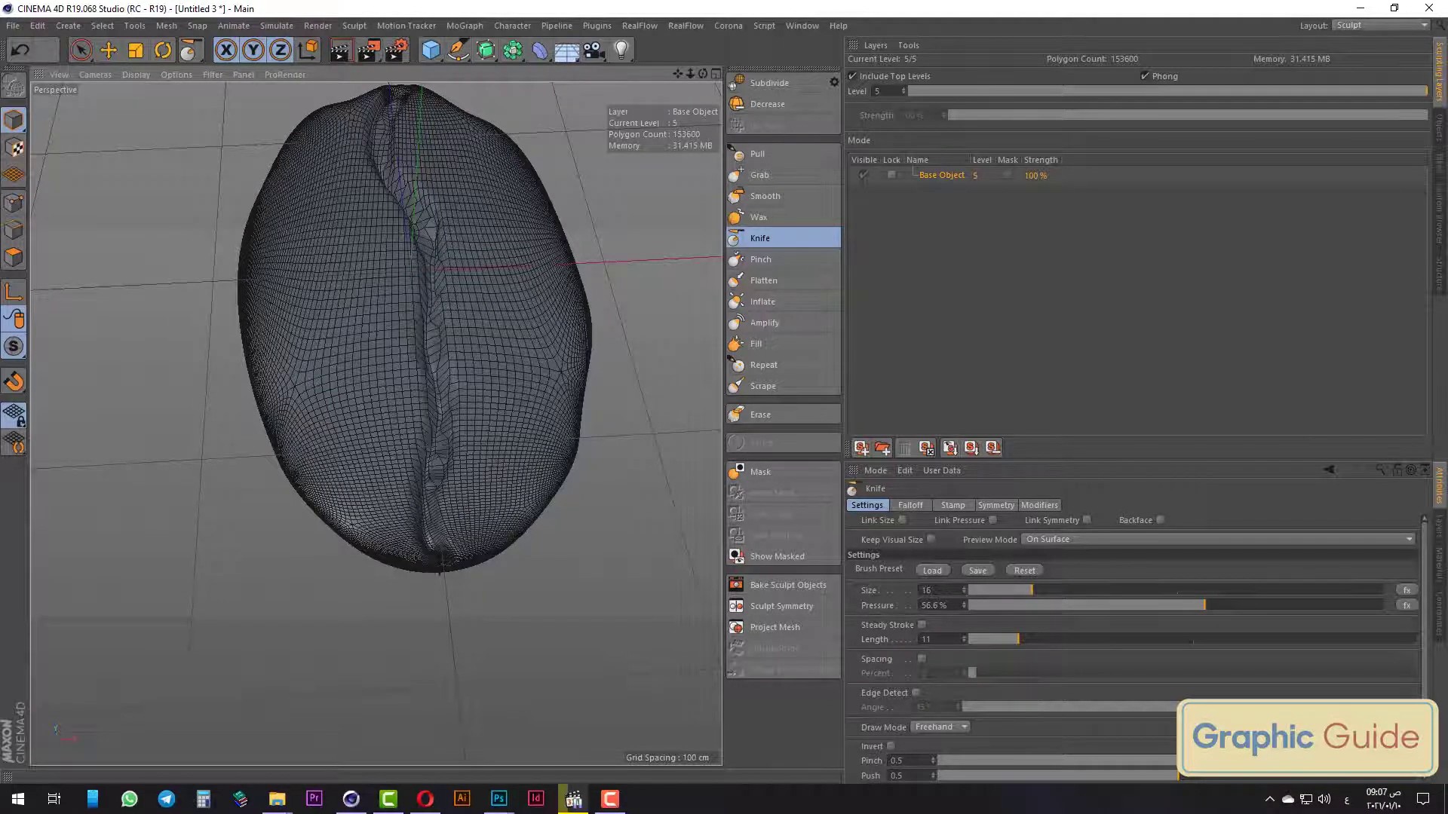
left_click_drag(378, 414, 479, 396, "alt")
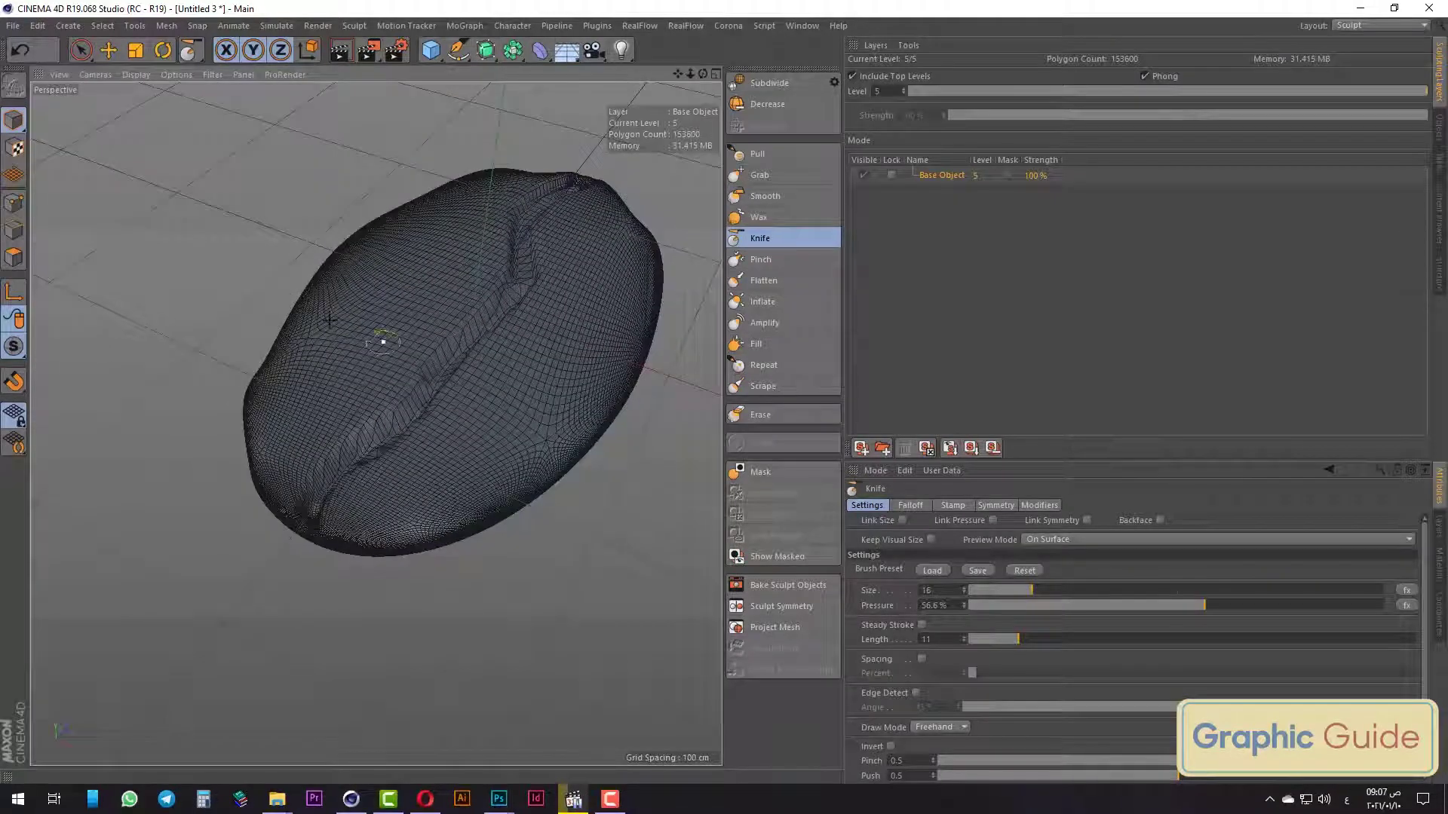
Reselect the Pull brush, load a brush preset and show its Symmetry options.
left_click(766, 152)
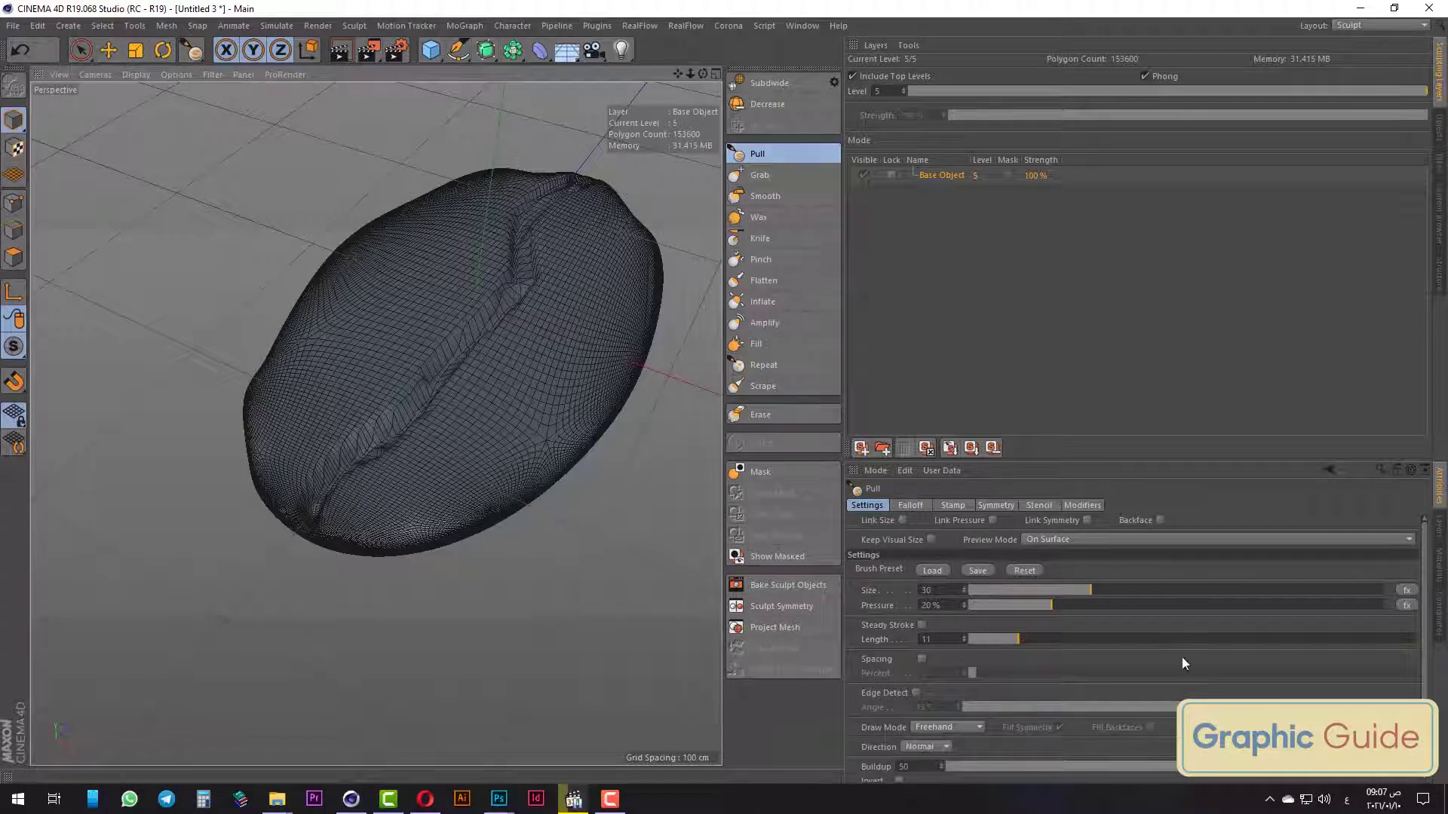
left_click(944, 572)
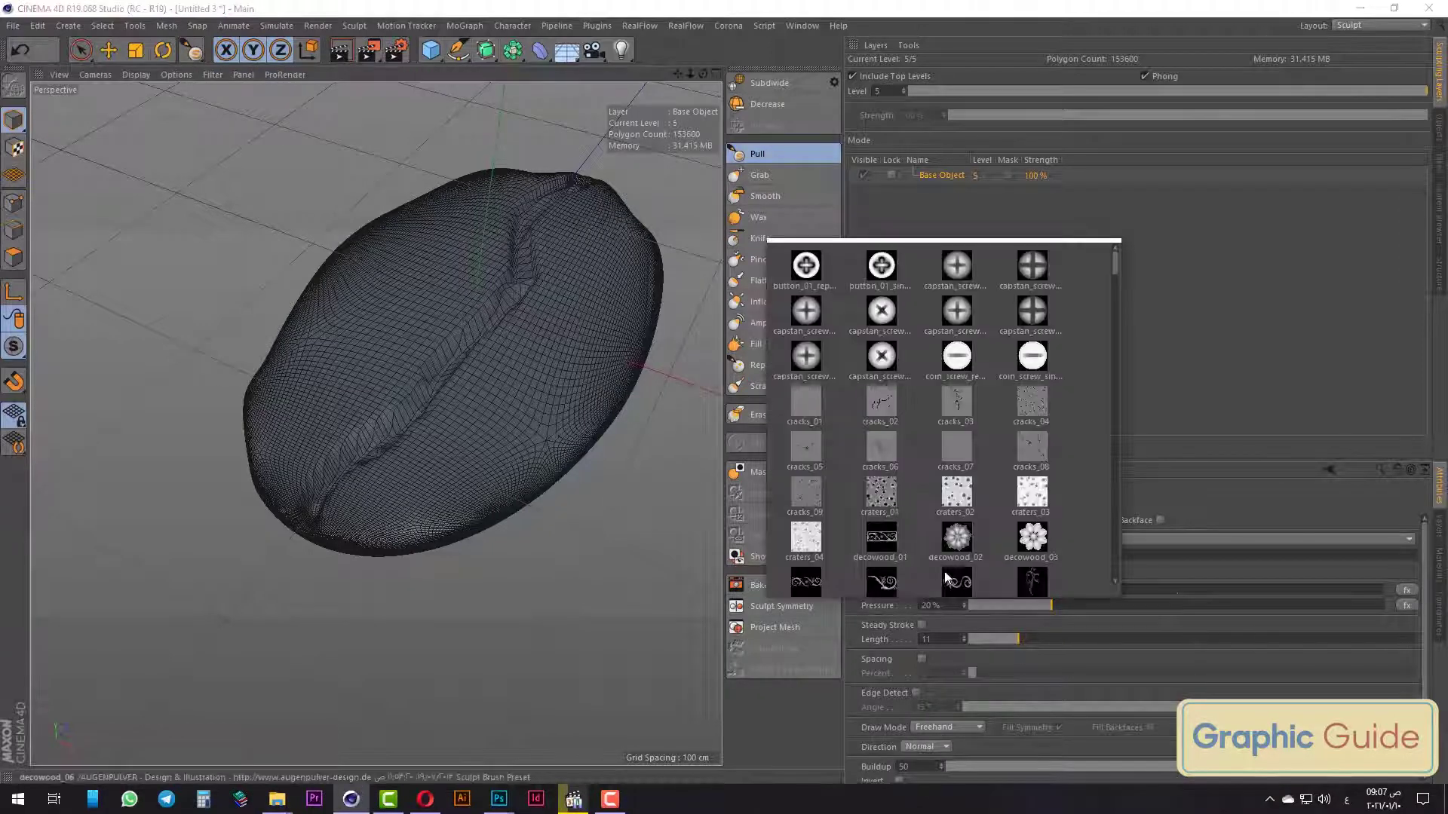
left_click(1038, 440)
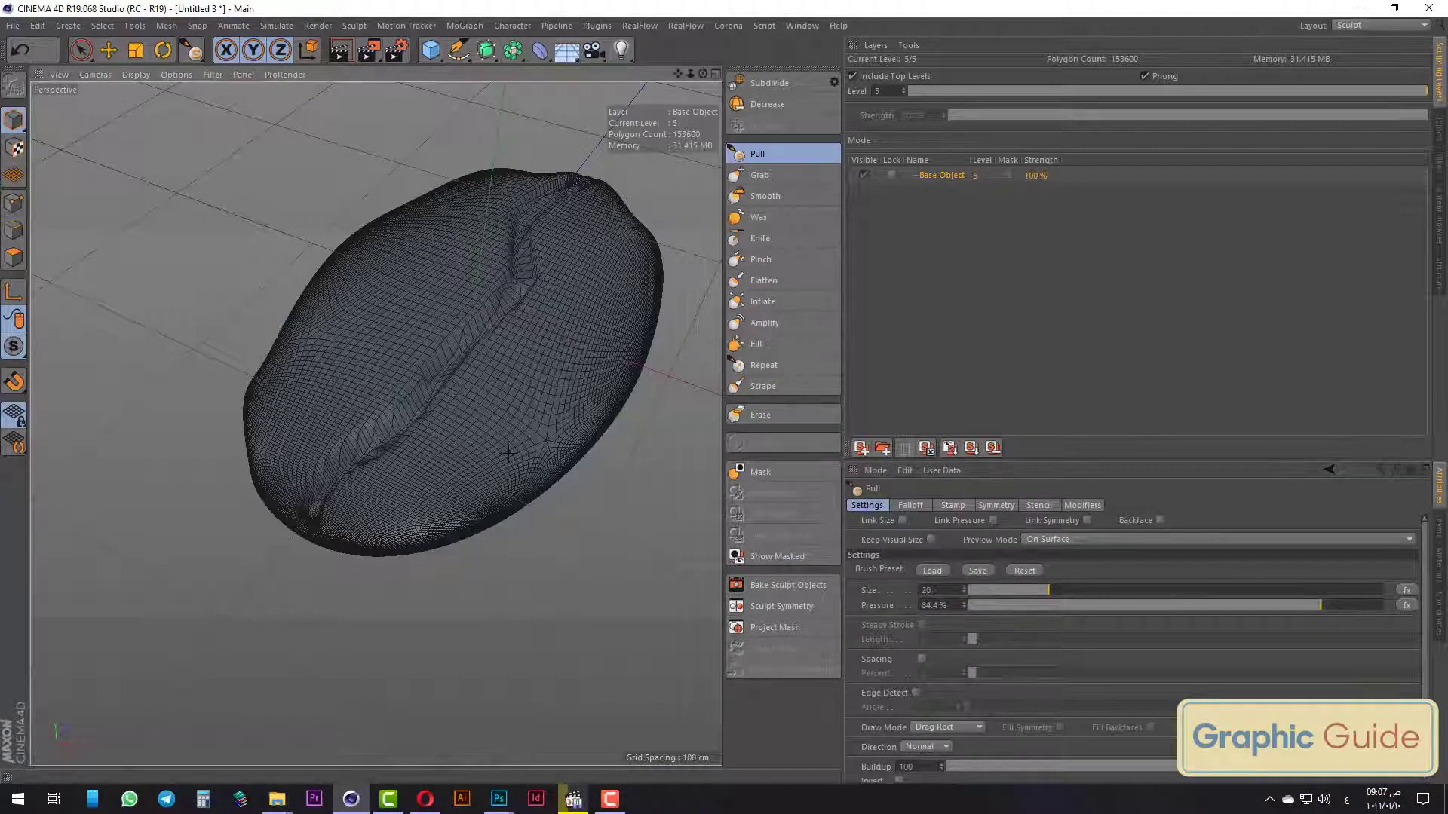
scroll(549, 405, "up", 5)
mouse_move(562, 477)
left_mouse_down("alt")
mouse_move(375, 420)
mouse_move(437, 298)
left_mouse_up("alt")
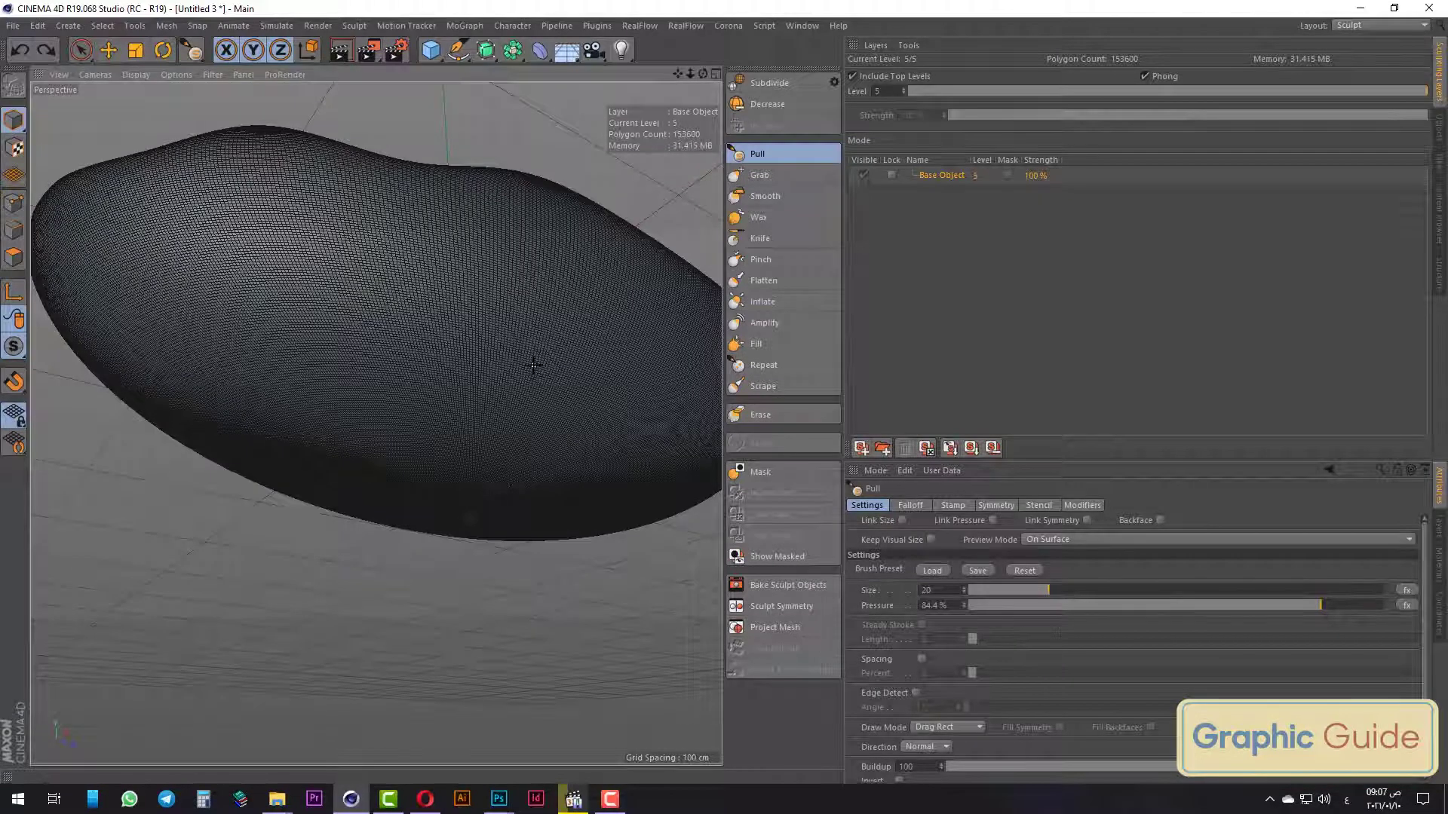
left_click(995, 506)
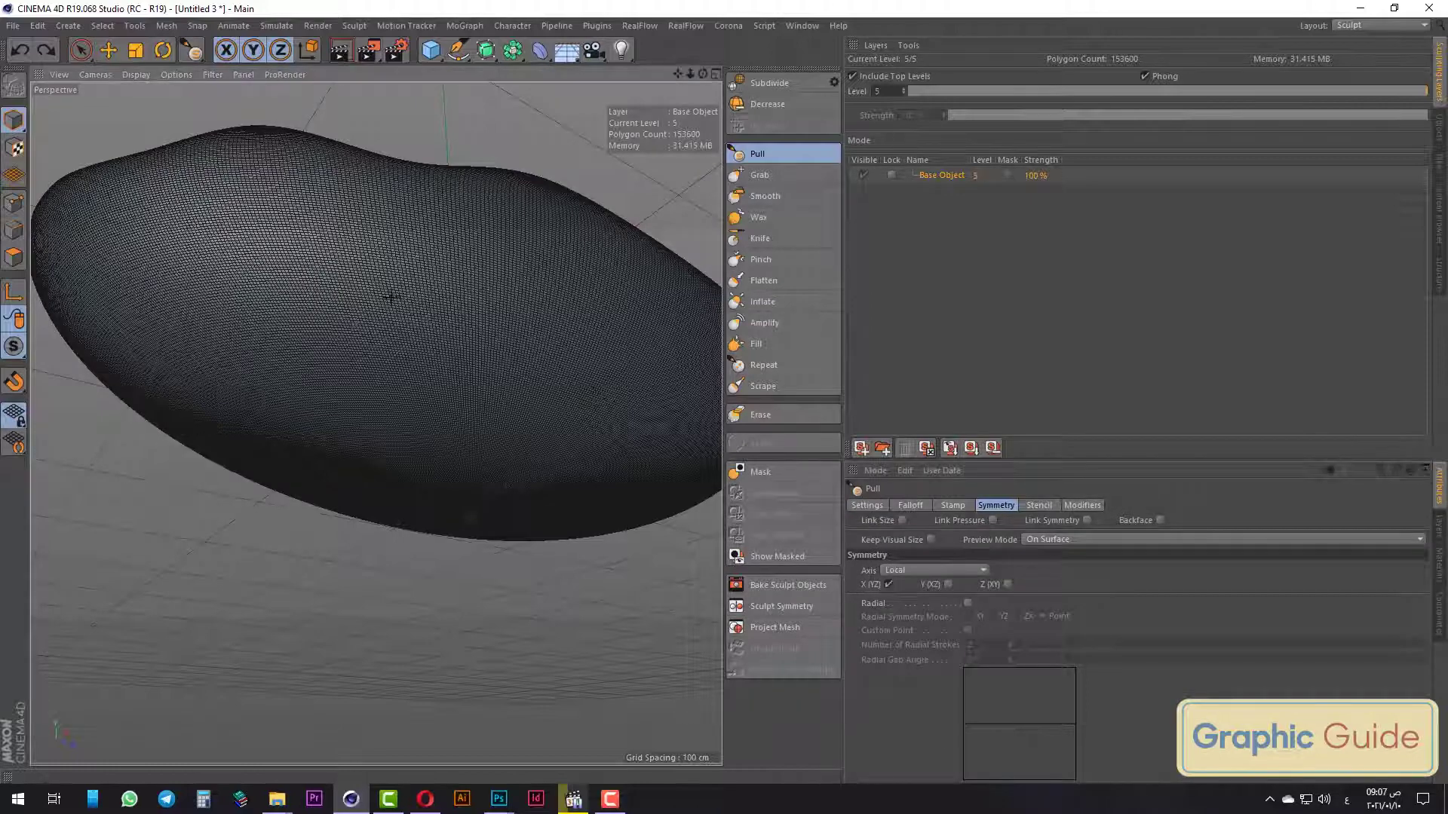
Orbit around the bean to inspect its groove, then make Knife the active brush.
mouse_move(527, 410)
left_mouse_down("alt")
mouse_move(376, 423)
mouse_move(362, 407)
left_mouse_up("alt")
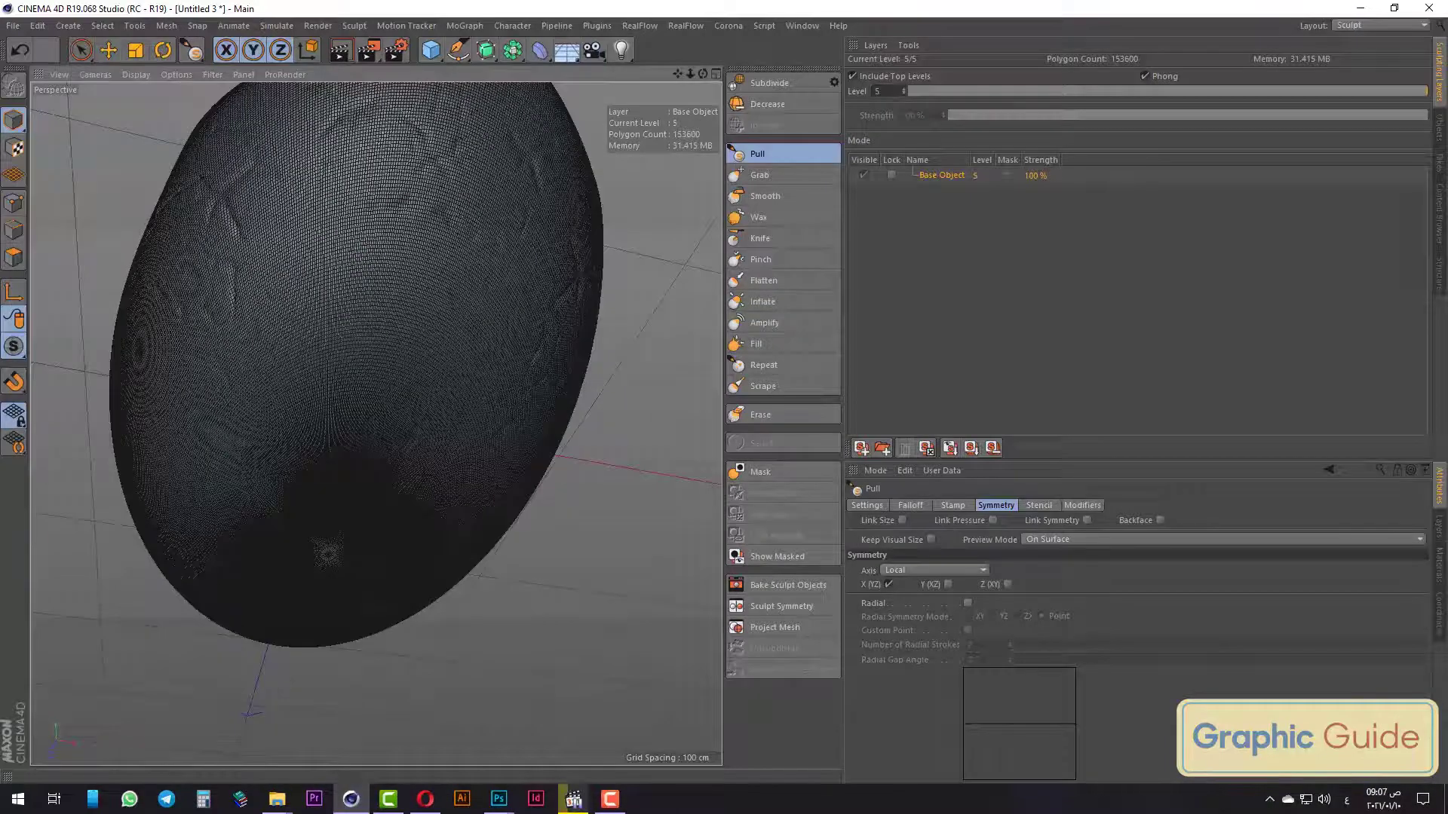
mouse_move(404, 313)
left_mouse_down("alt")
mouse_move(377, 413)
mouse_move(198, 377)
left_mouse_up("alt")
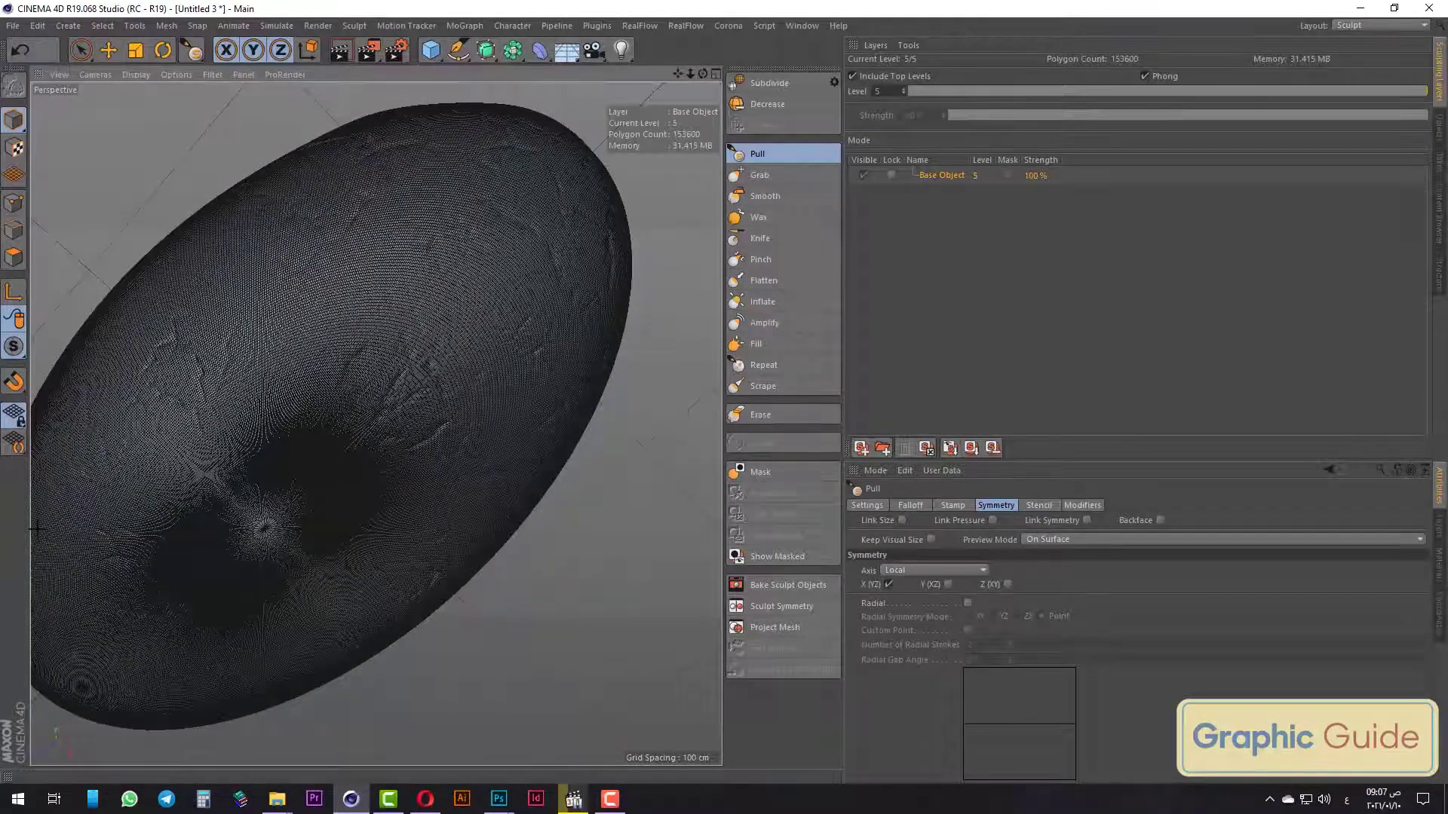
mouse_move(208, 447)
left_mouse_down("alt")
mouse_move(310, 527)
mouse_move(420, 527)
mouse_move(339, 485)
left_mouse_up("alt")
scroll(376, 423, "up", 5)
scroll(364, 501, "down", 5)
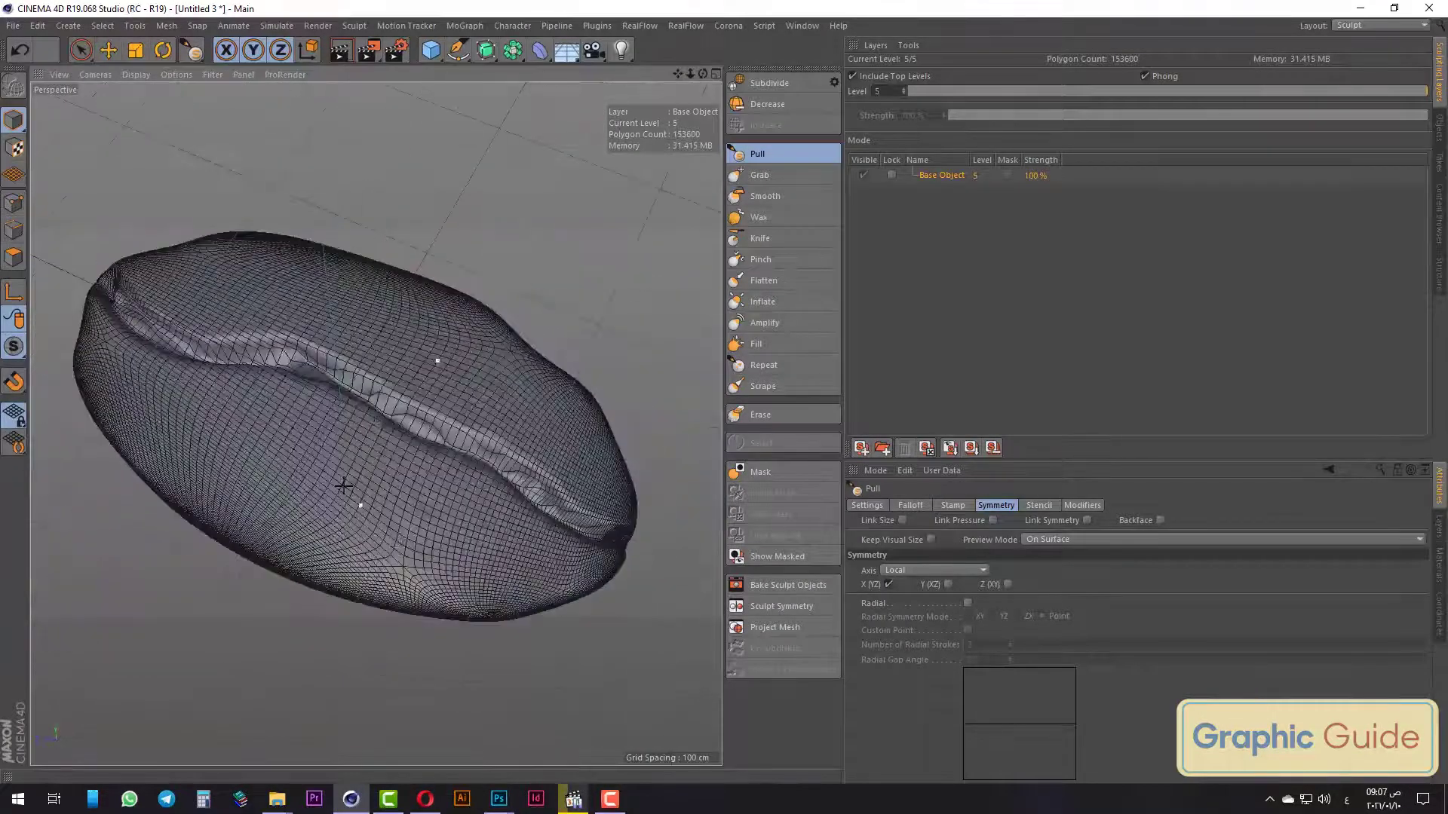
scroll(339, 485, "up", 5)
left_click_drag(365, 224, 354, 241, "alt")
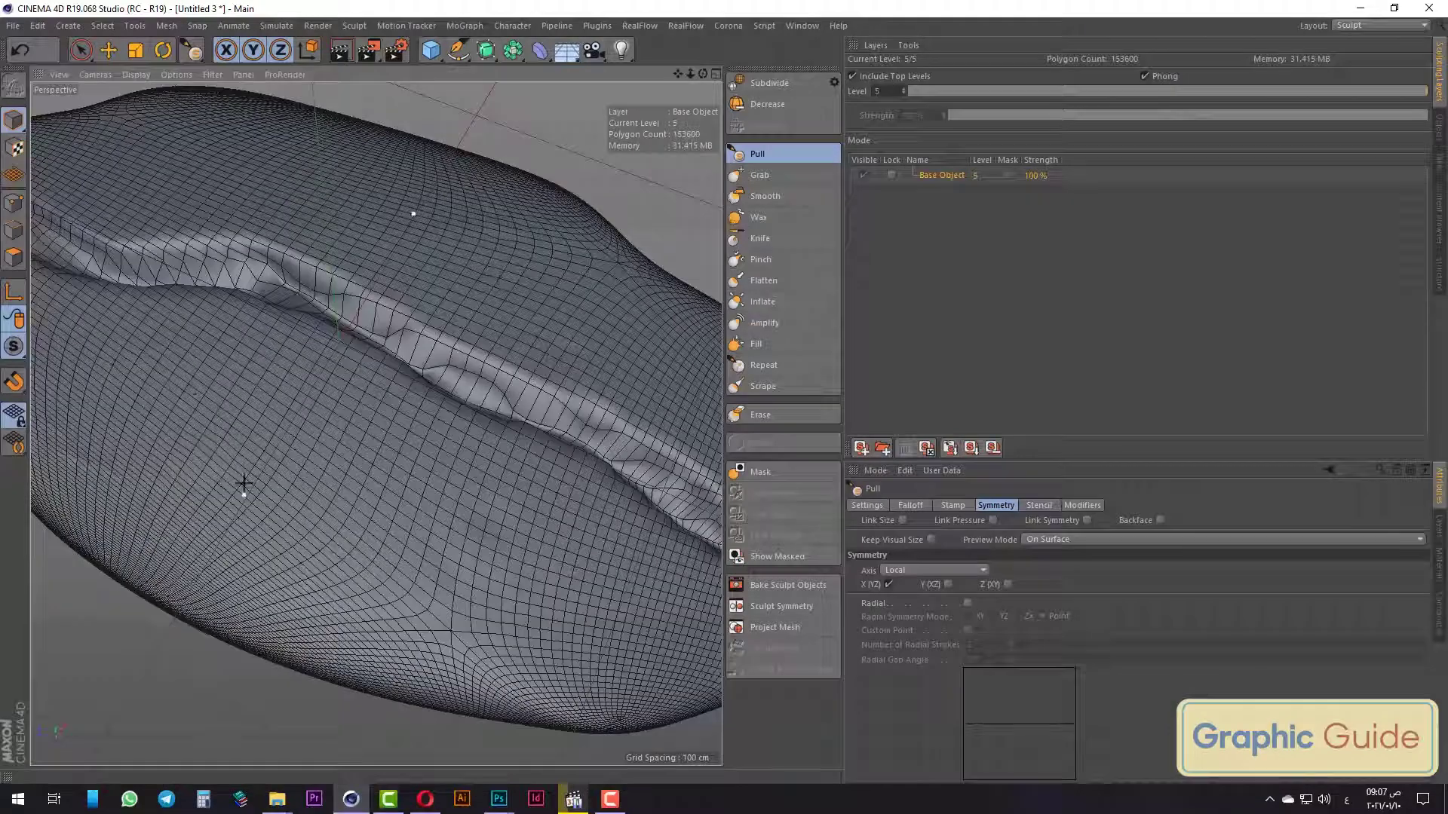
left_click_drag(164, 365, 134, 312, "alt")
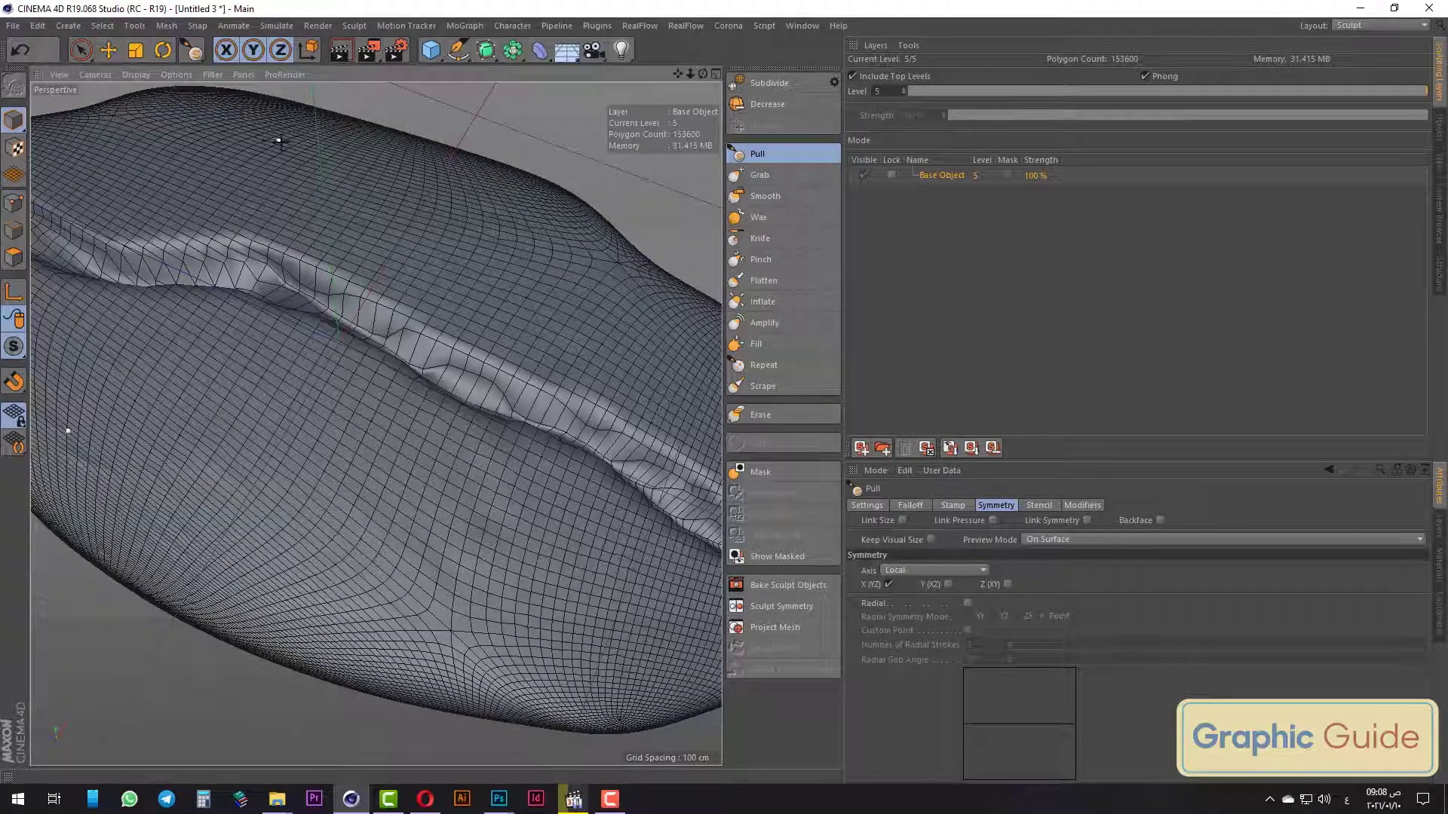
scroll(320, 252, "down", 4)
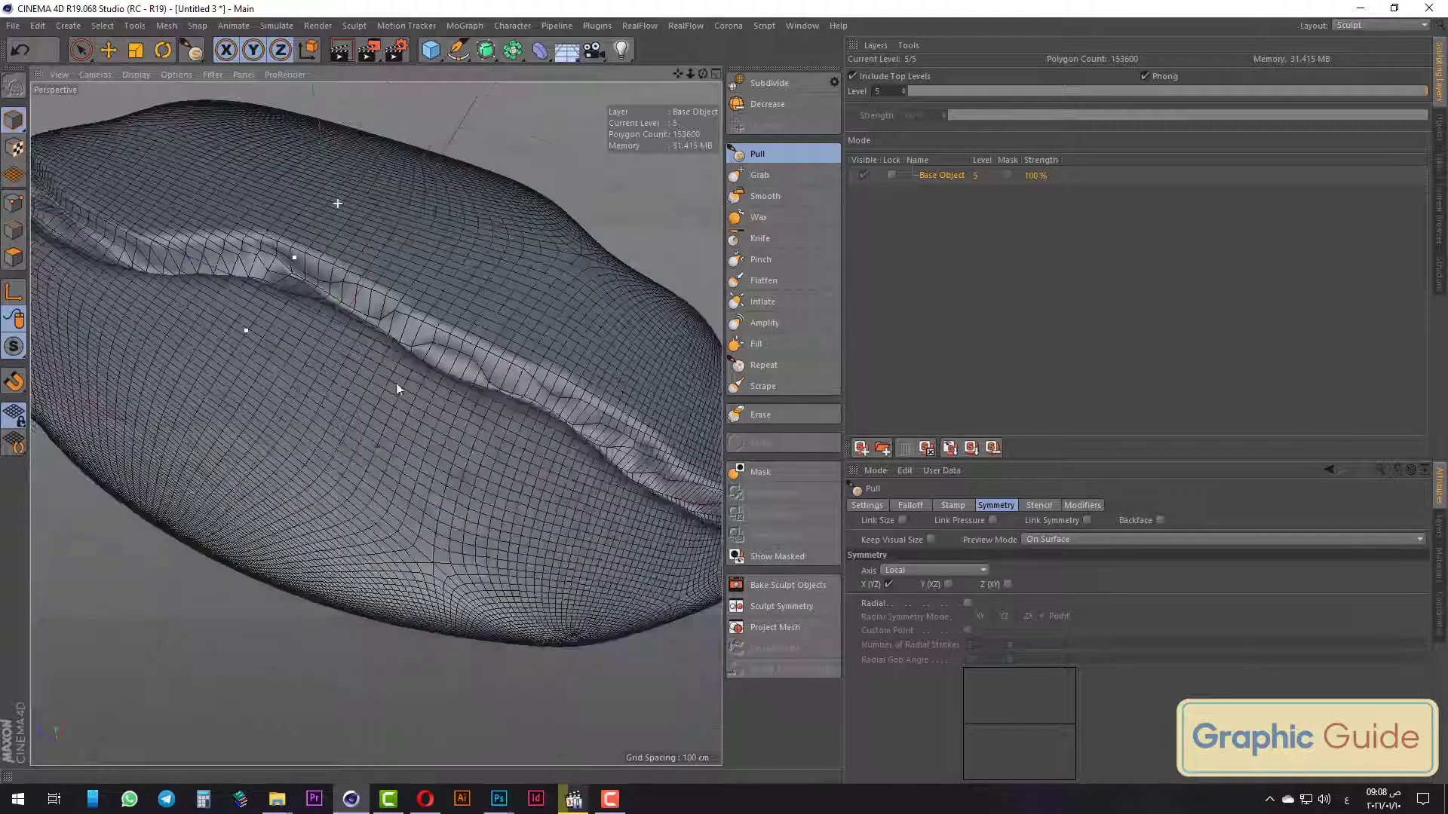
scroll(382, 390, "up", 2)
scroll(278, 439, "down", 3)
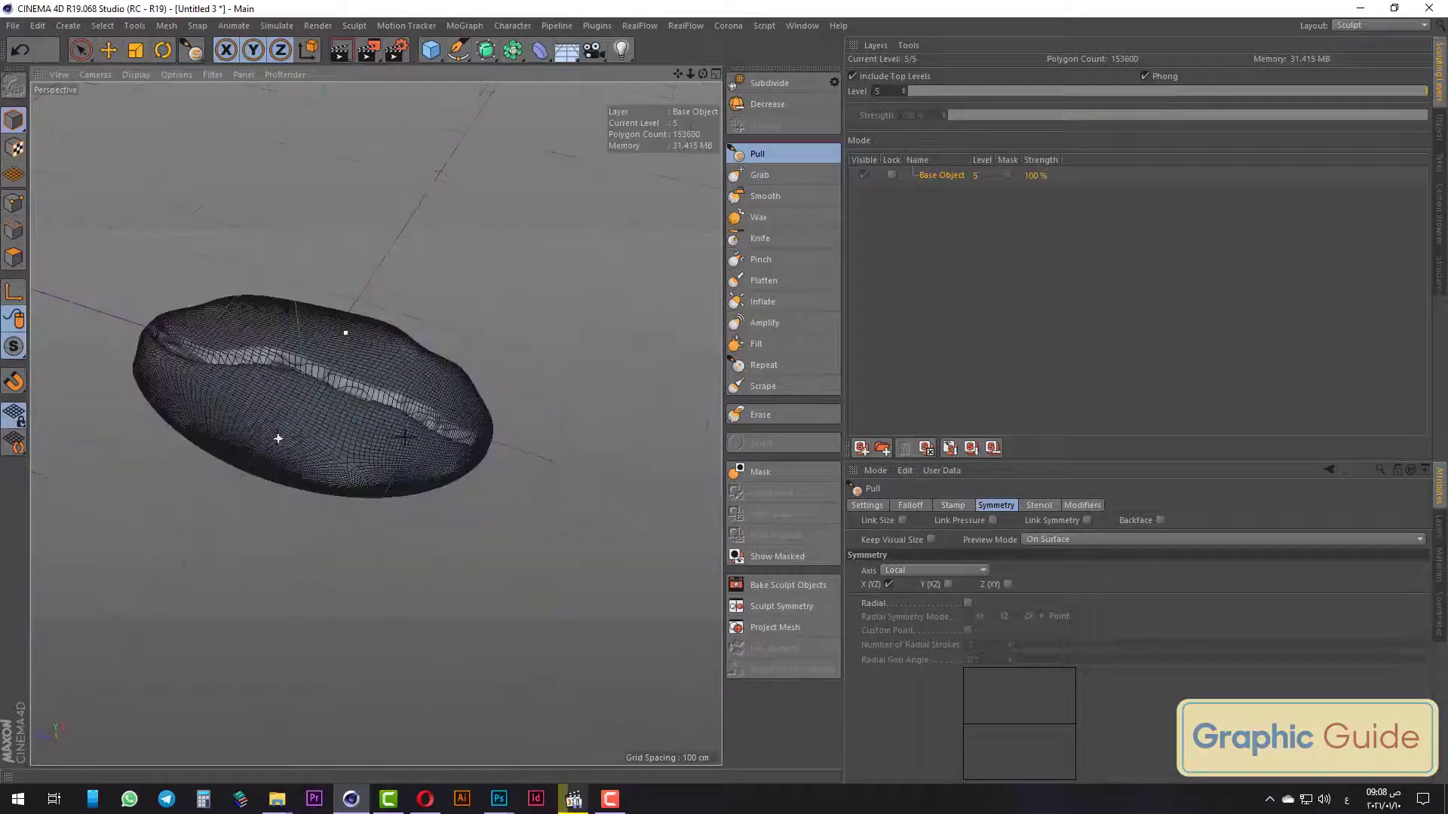
left_click_drag(278, 439, 276, 501, "alt")
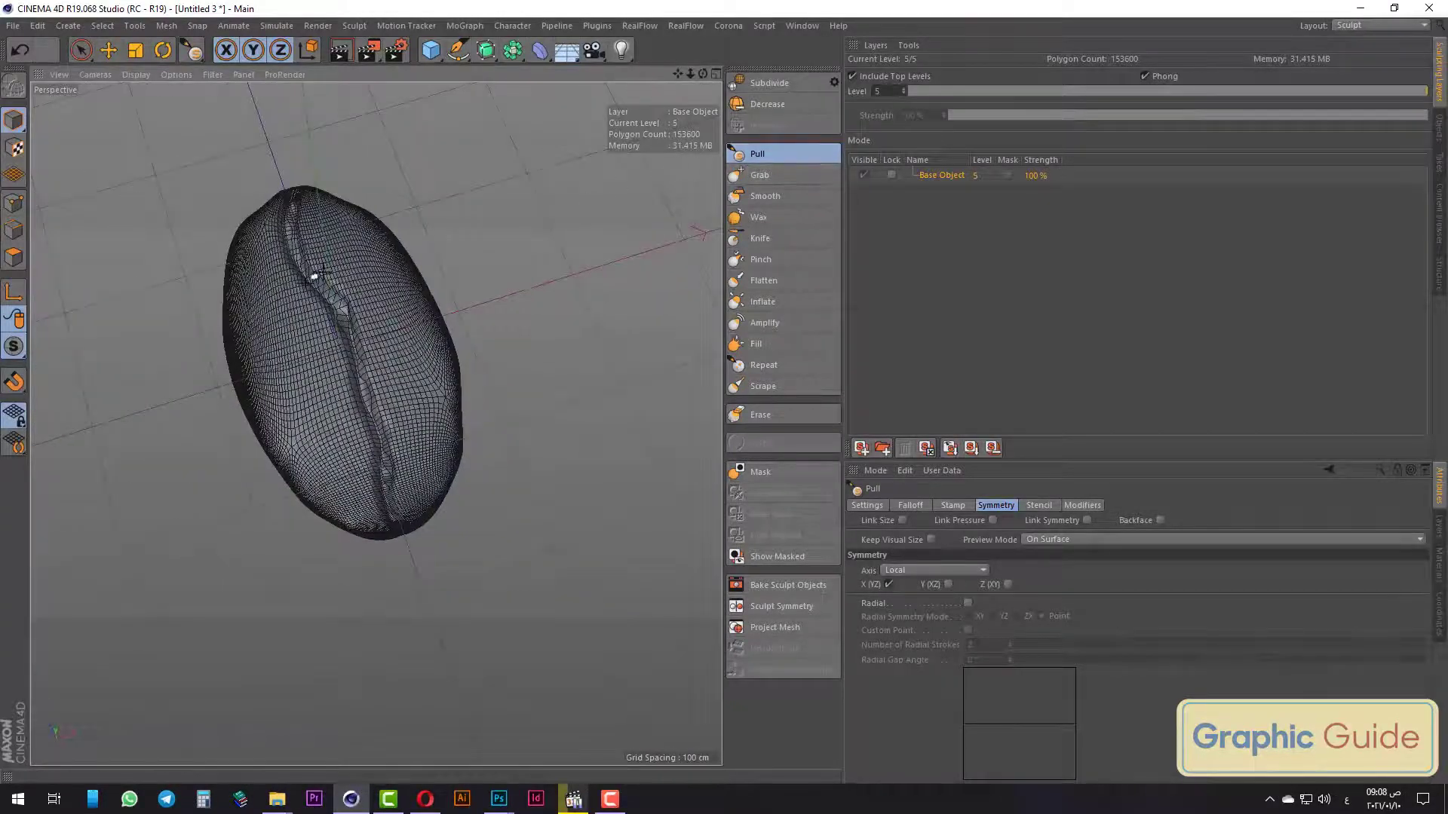
scroll(317, 284, "up", 2)
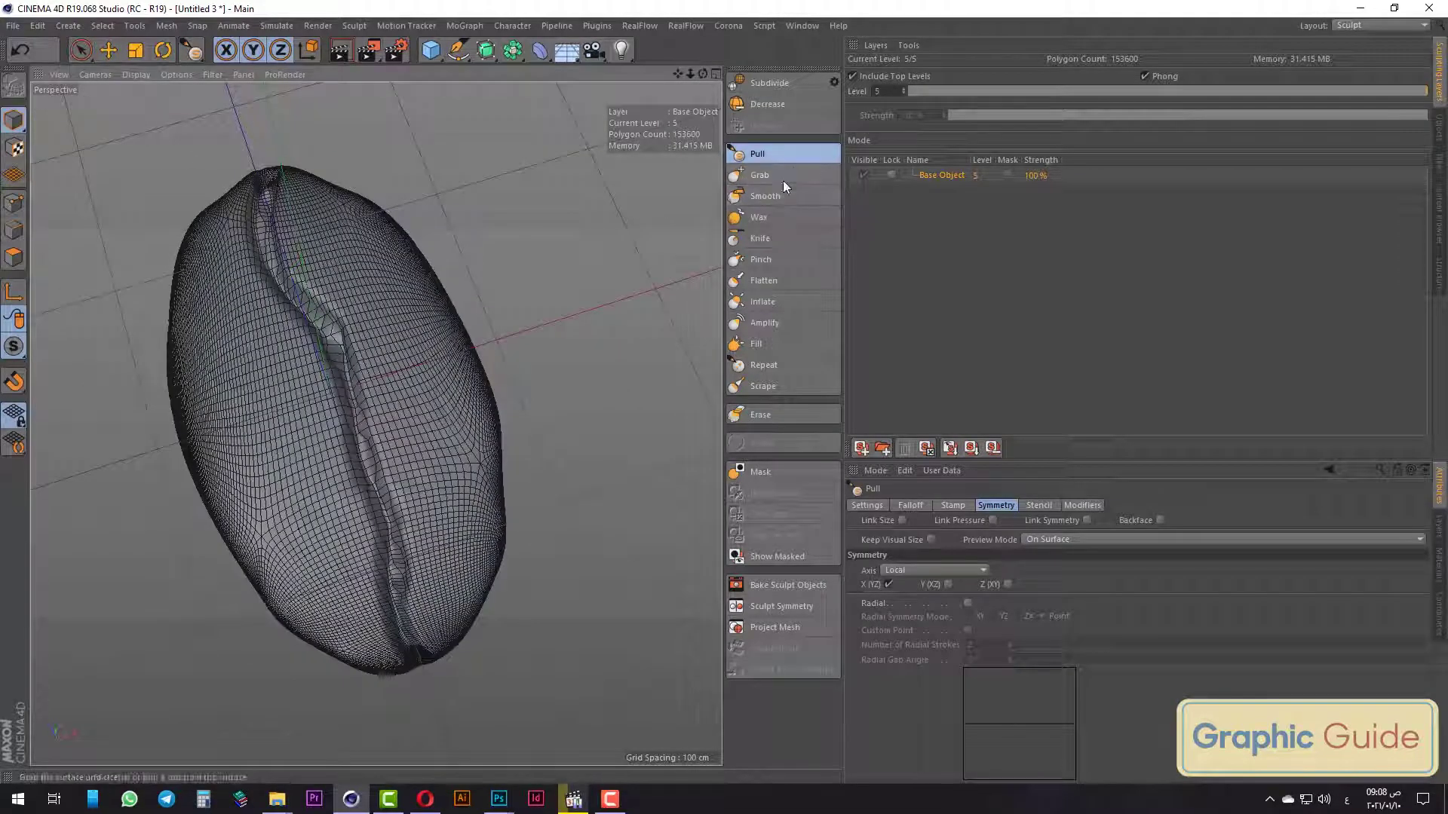
left_click(757, 233)
scroll(462, 376, "up", 5)
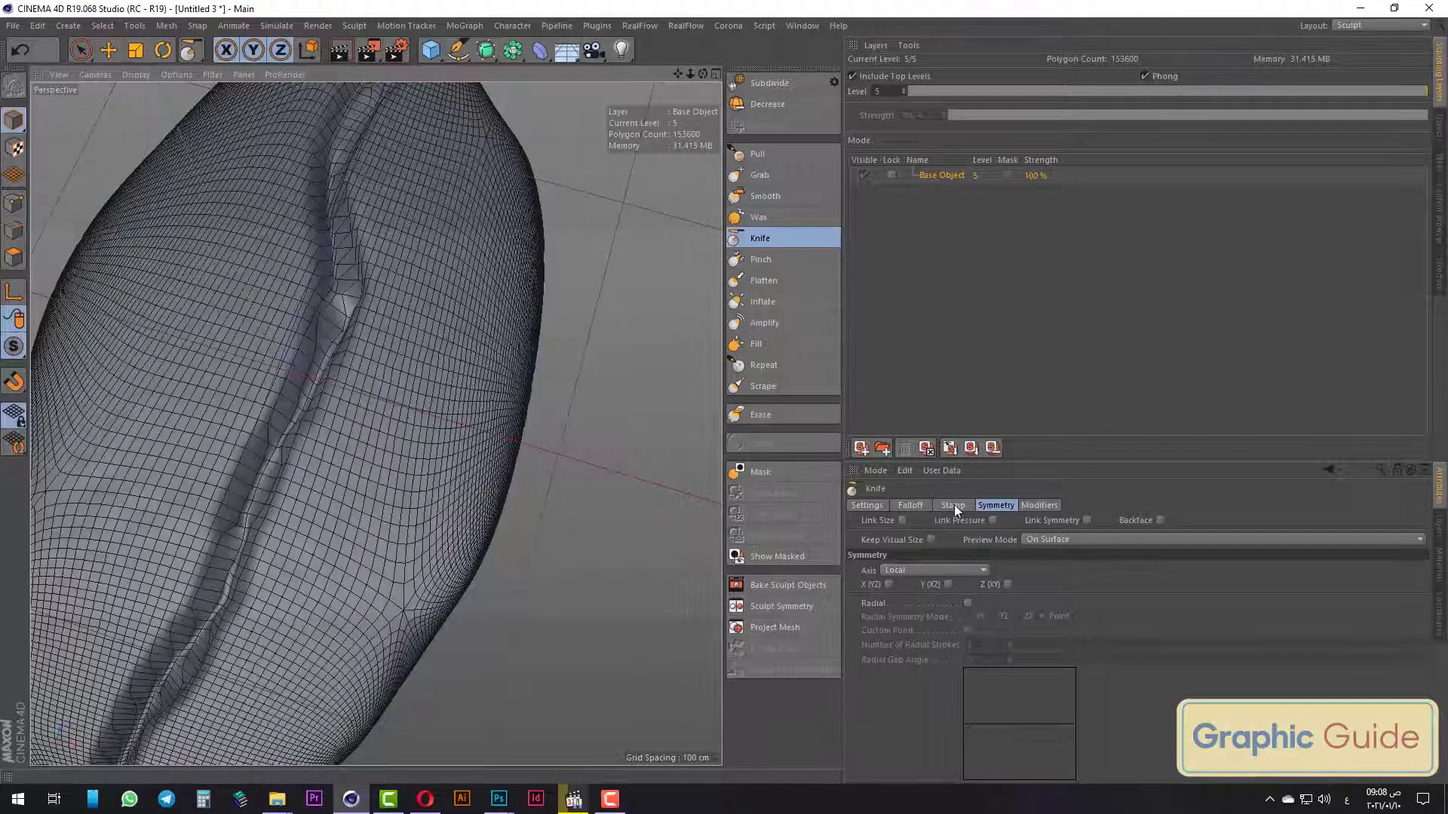
Load the craters_01 brush preset, stamp a first dent and raise the brush pressure.
left_click(869, 504)
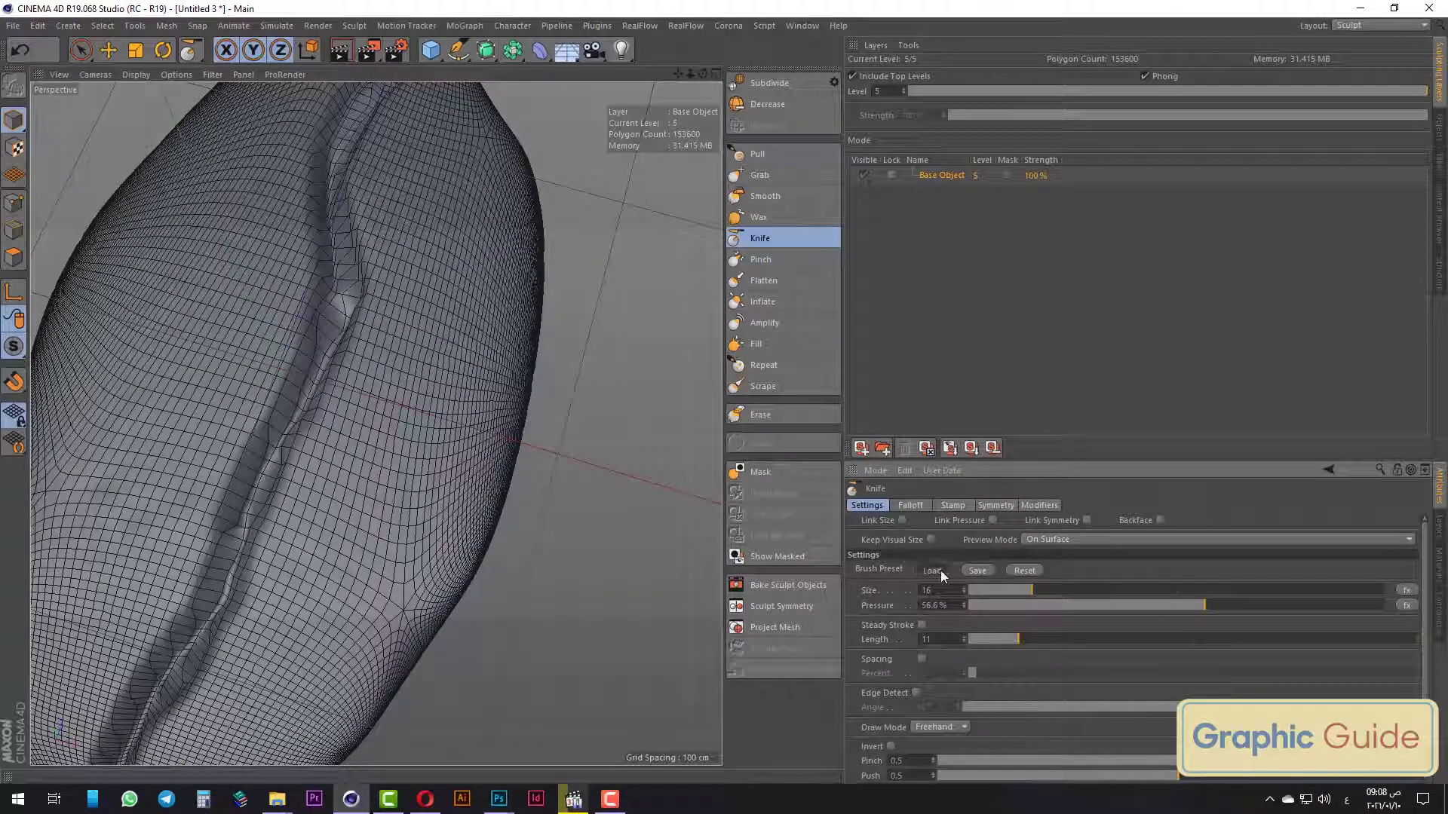
left_click(935, 571)
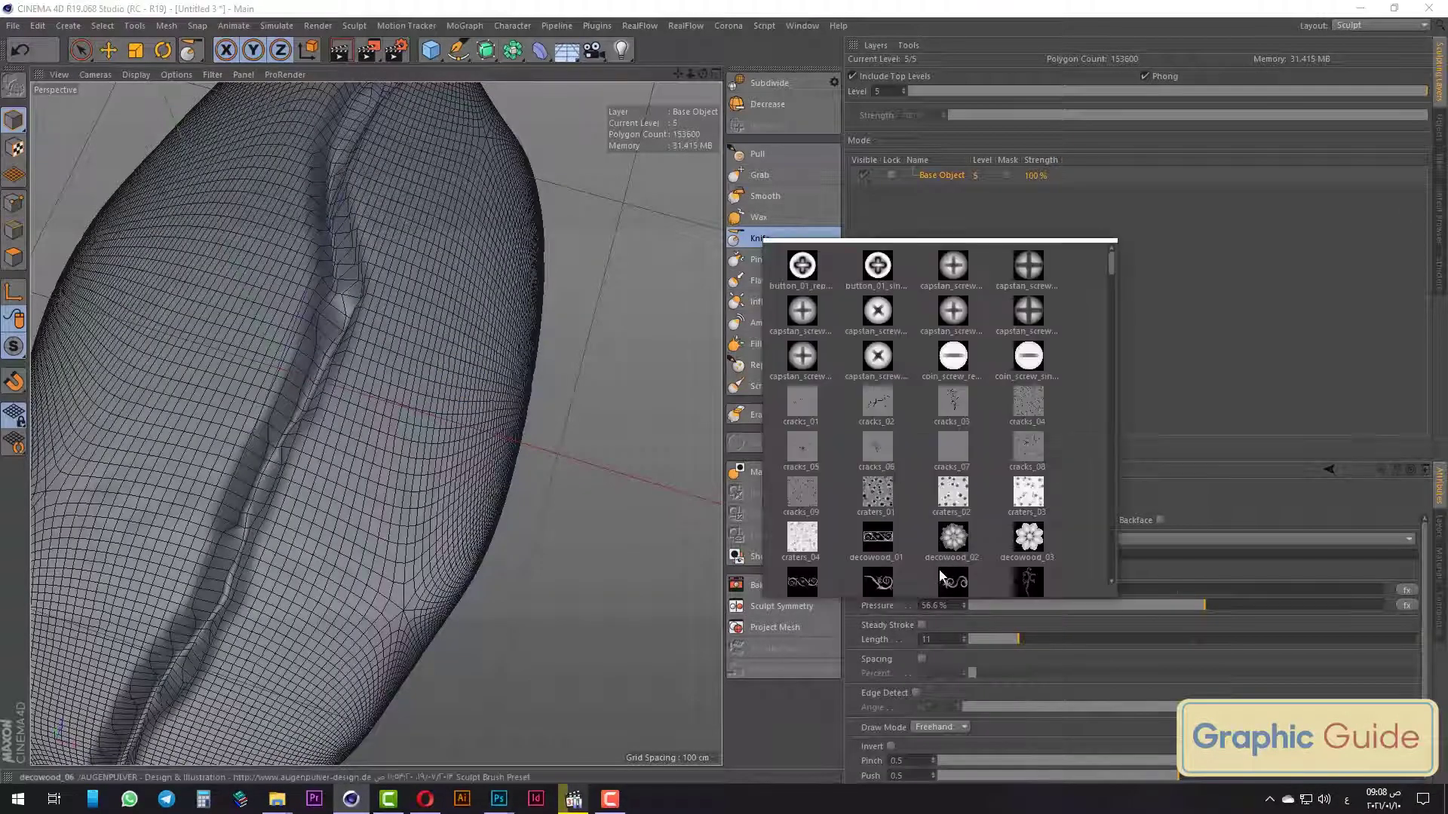
left_click(874, 497)
left_click_drag(472, 292, 417, 436)
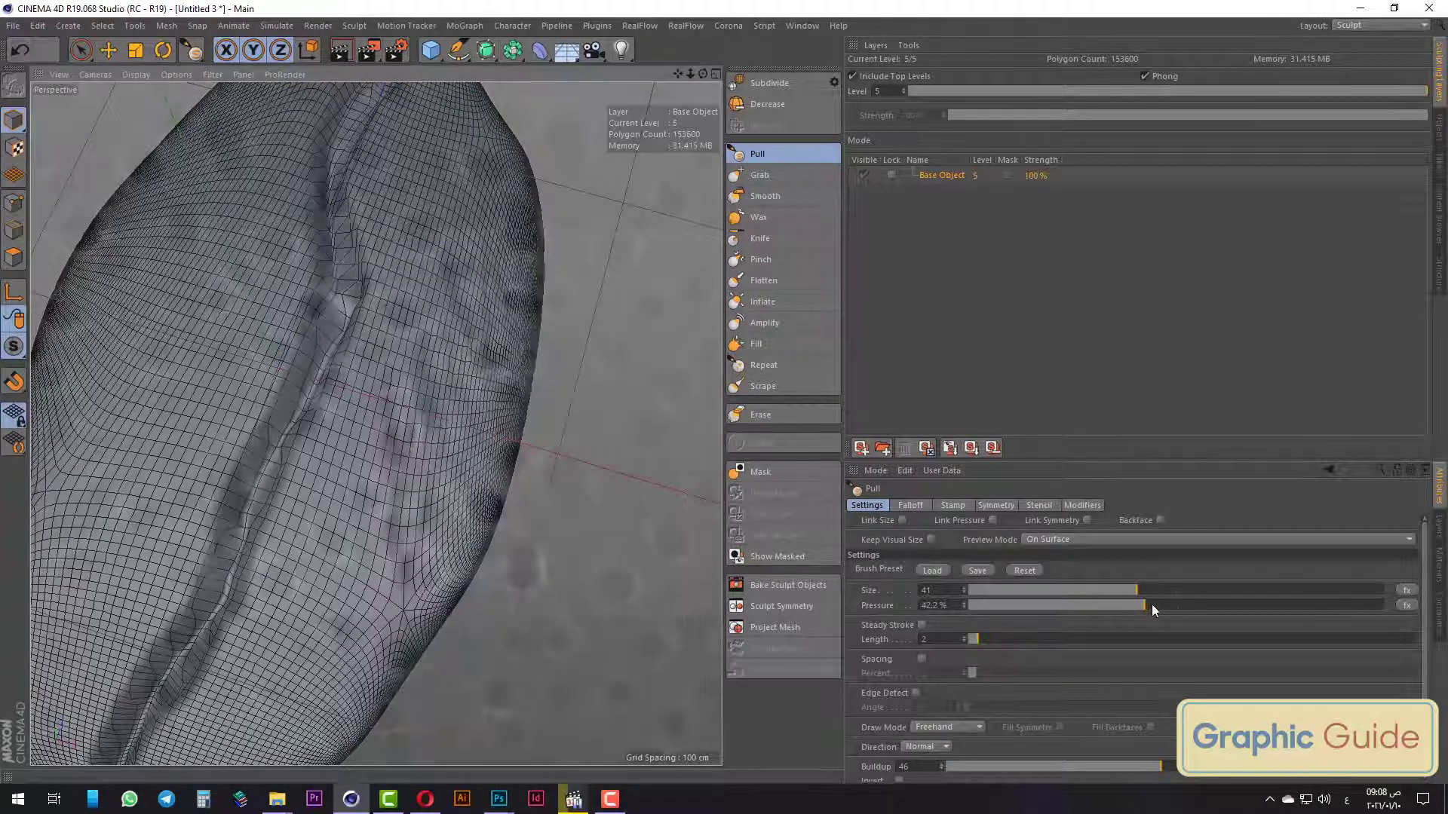
left_click_drag(1152, 605, 1155, 605)
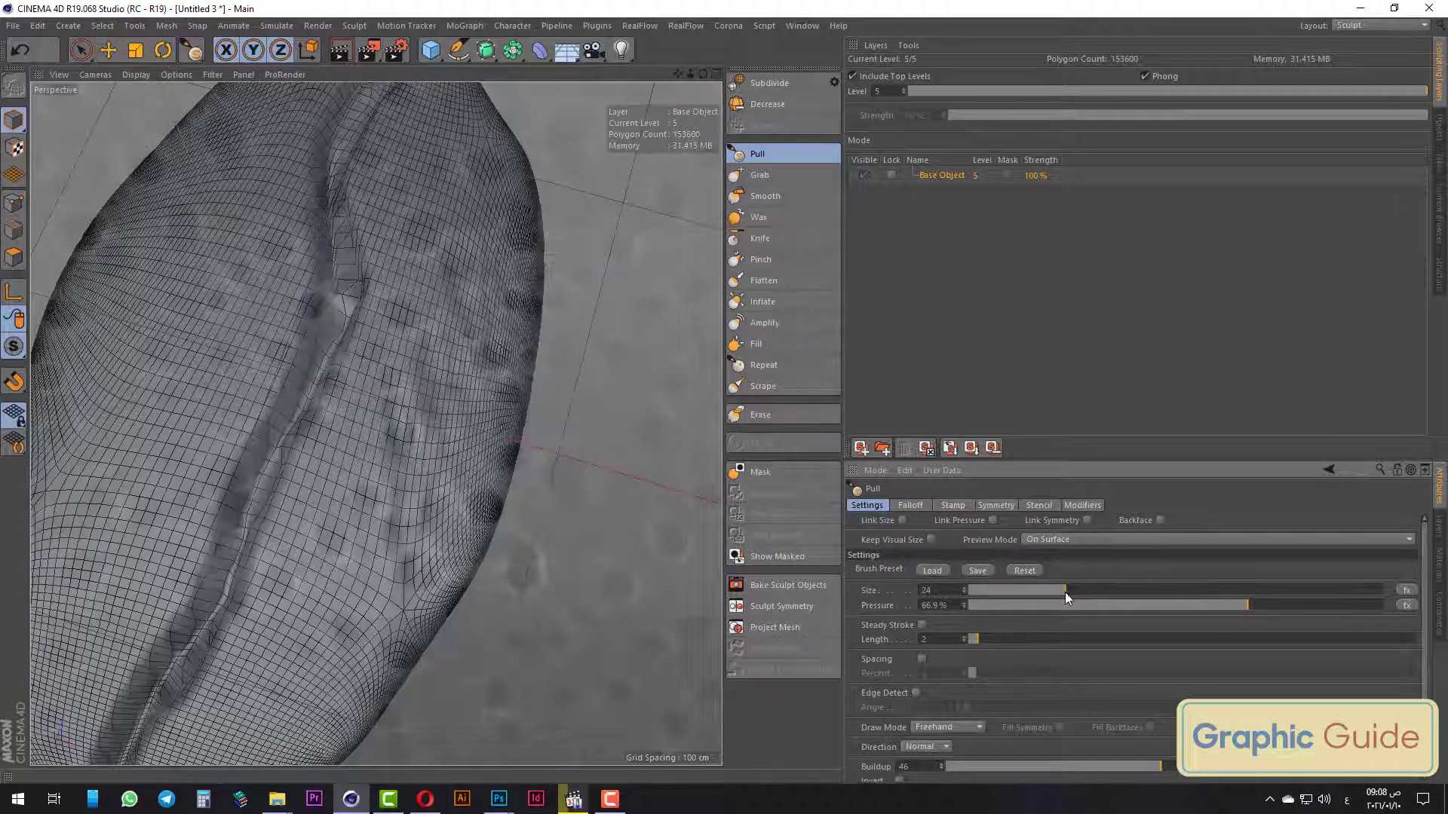
Stamp more crater dents across the bean from a tilted angle.
left_click_drag(457, 169, 436, 313, "alt")
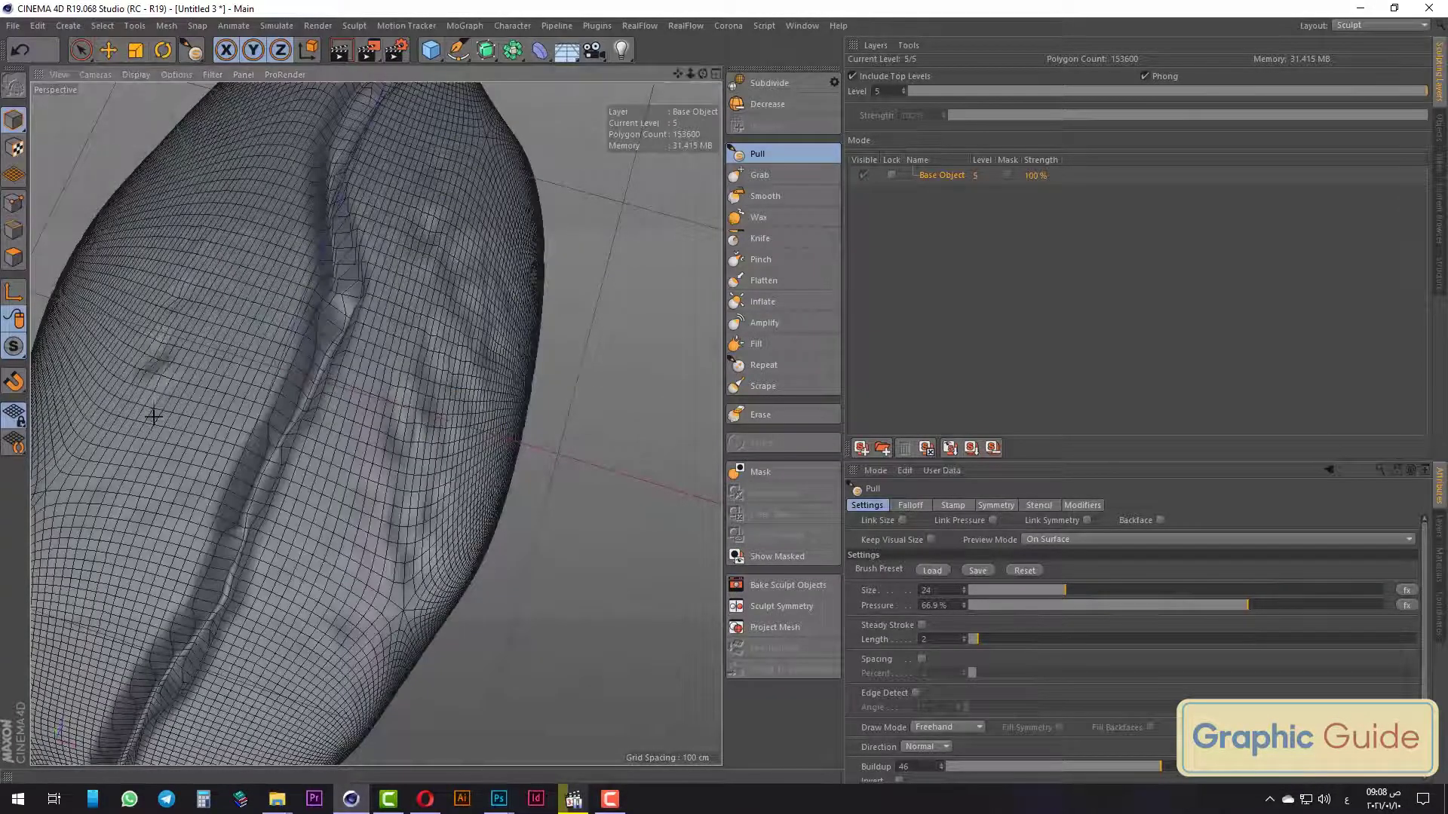
scroll(614, 236, "down", 5)
left_click_drag(407, 213, 354, 365, "alt")
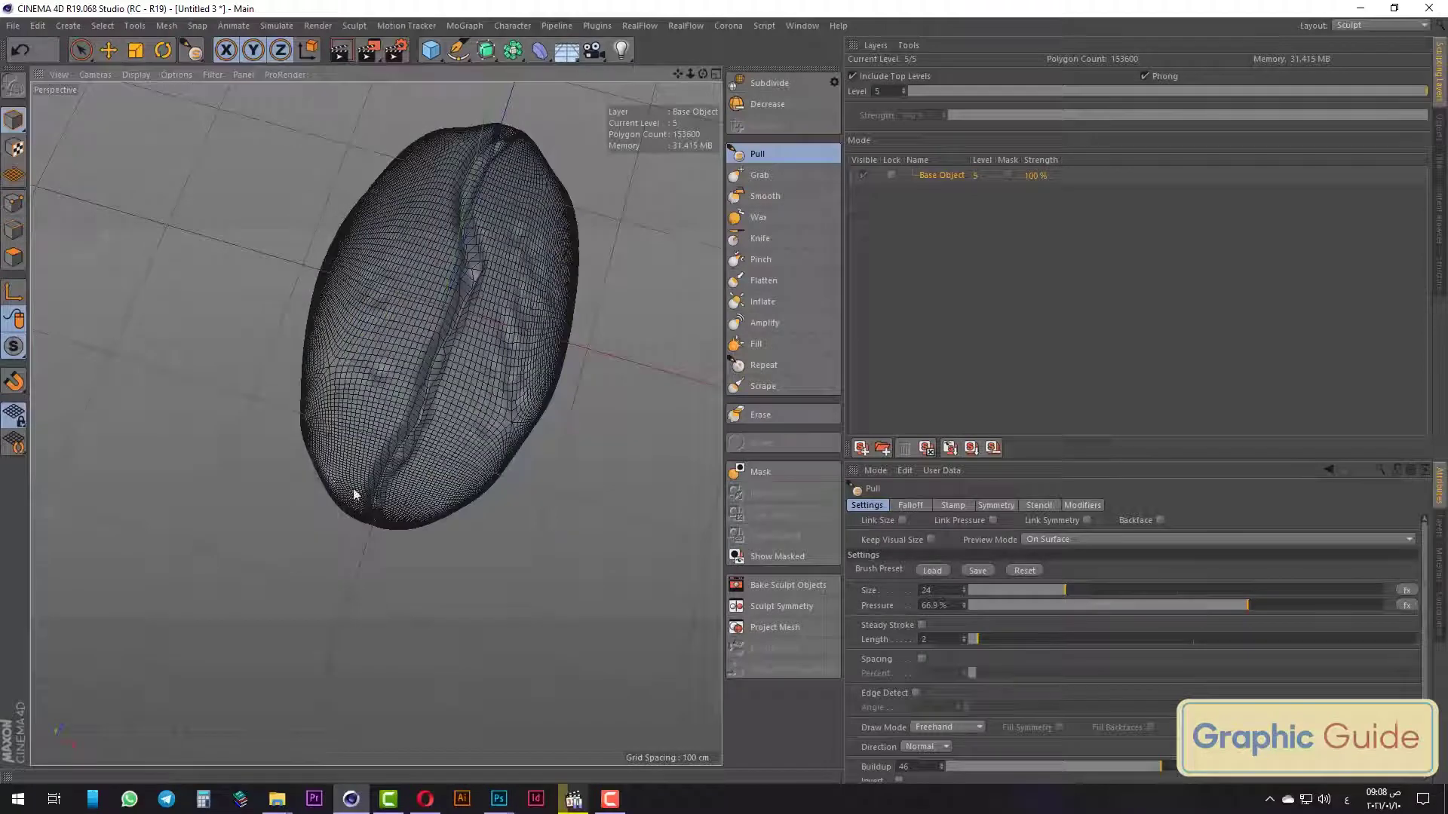
left_click_drag(349, 495, 422, 362)
mouse_move(485, 407)
left_mouse_down()
mouse_move(521, 209)
mouse_move(435, 129)
left_mouse_up()
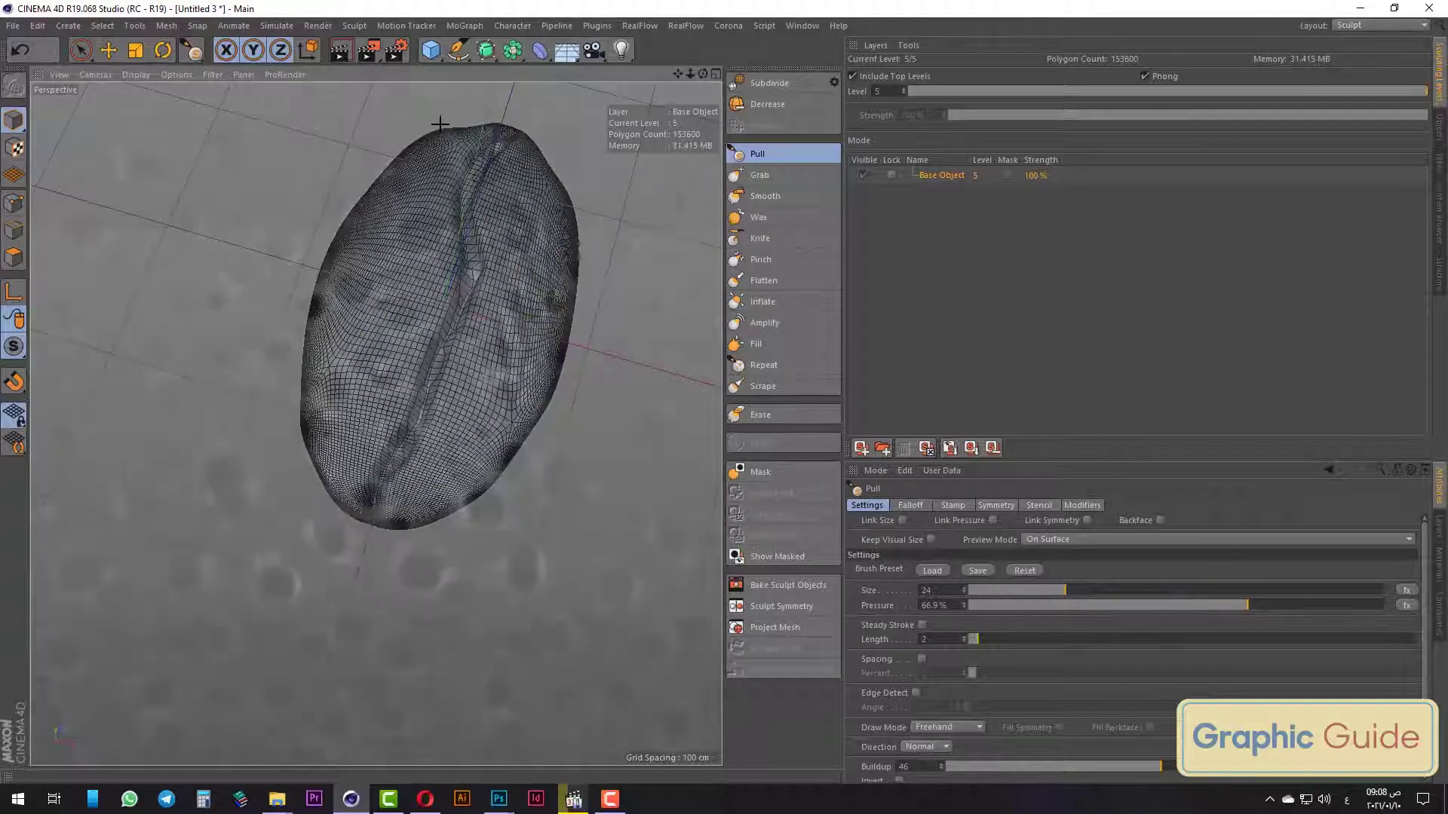
mouse_move(392, 309)
left_mouse_down()
mouse_move(315, 417)
mouse_move(411, 411)
left_mouse_up()
Orbit around the bean to inspect the crater dents from above and low side views.
scroll(411, 411, "up", 5)
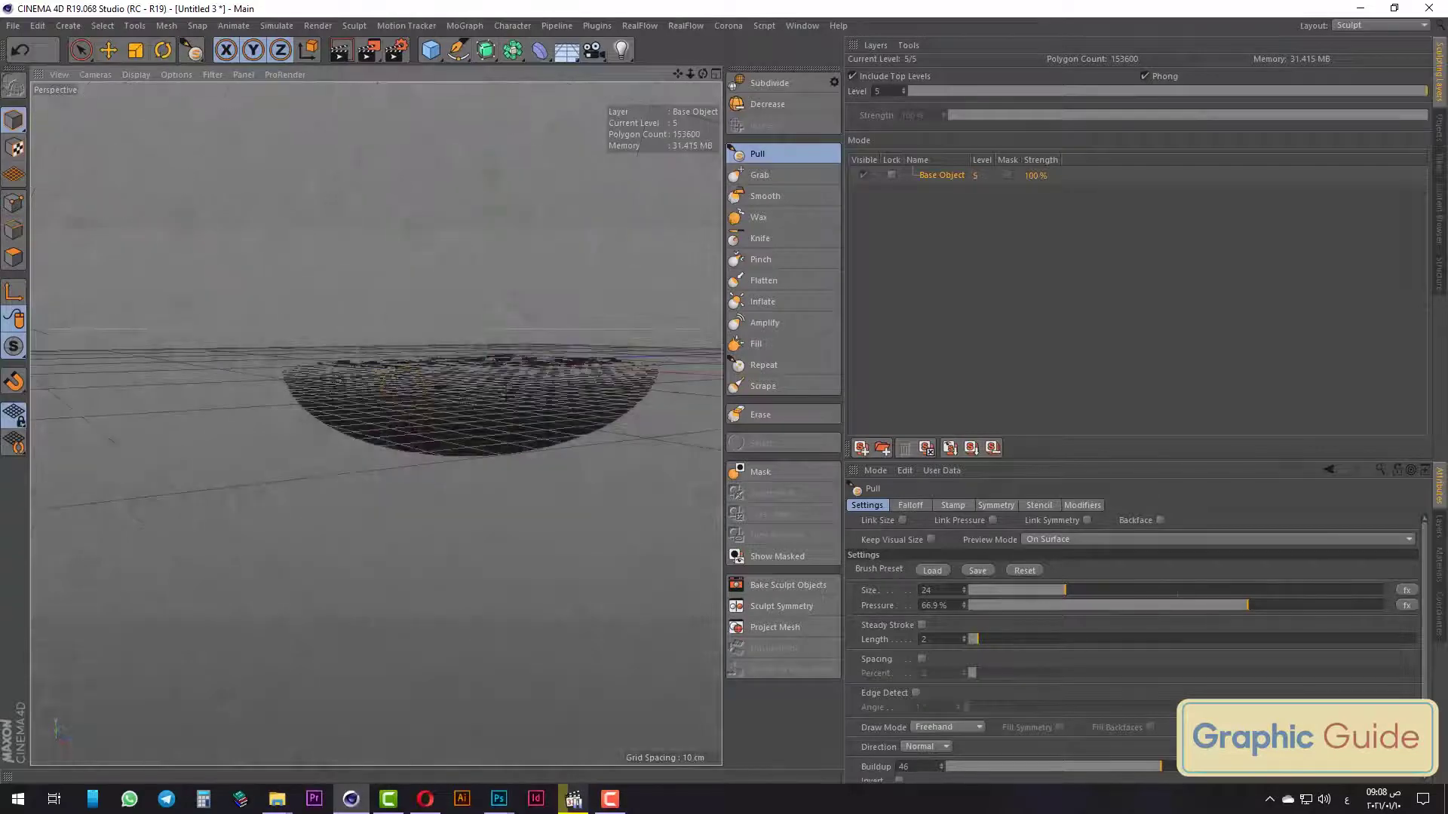
scroll(550, 420, "up", 3)
scroll(511, 417, "up", 3)
left_click_drag(510, 417, 411, 244, "alt")
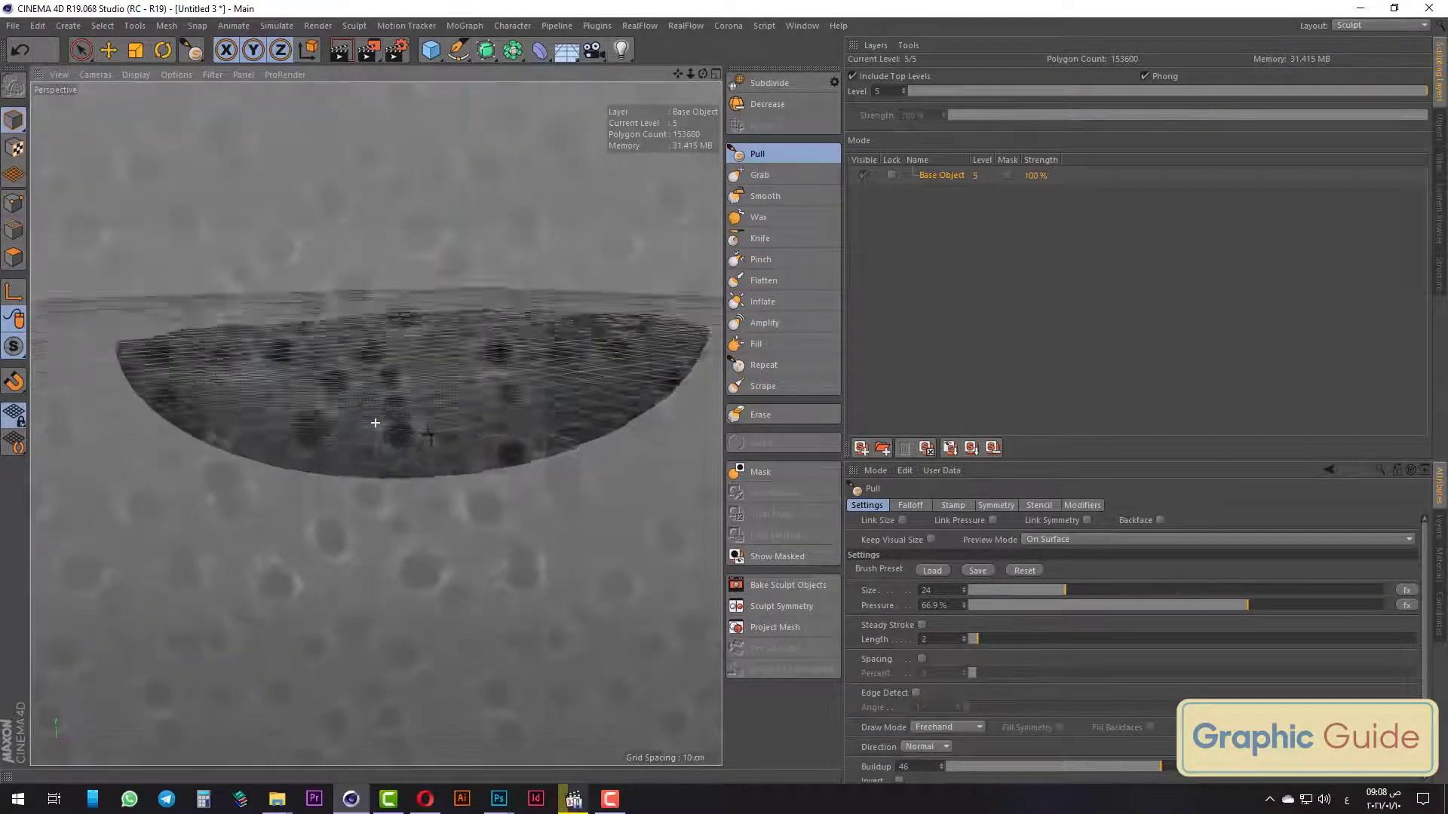
scroll(411, 244, "up", 4)
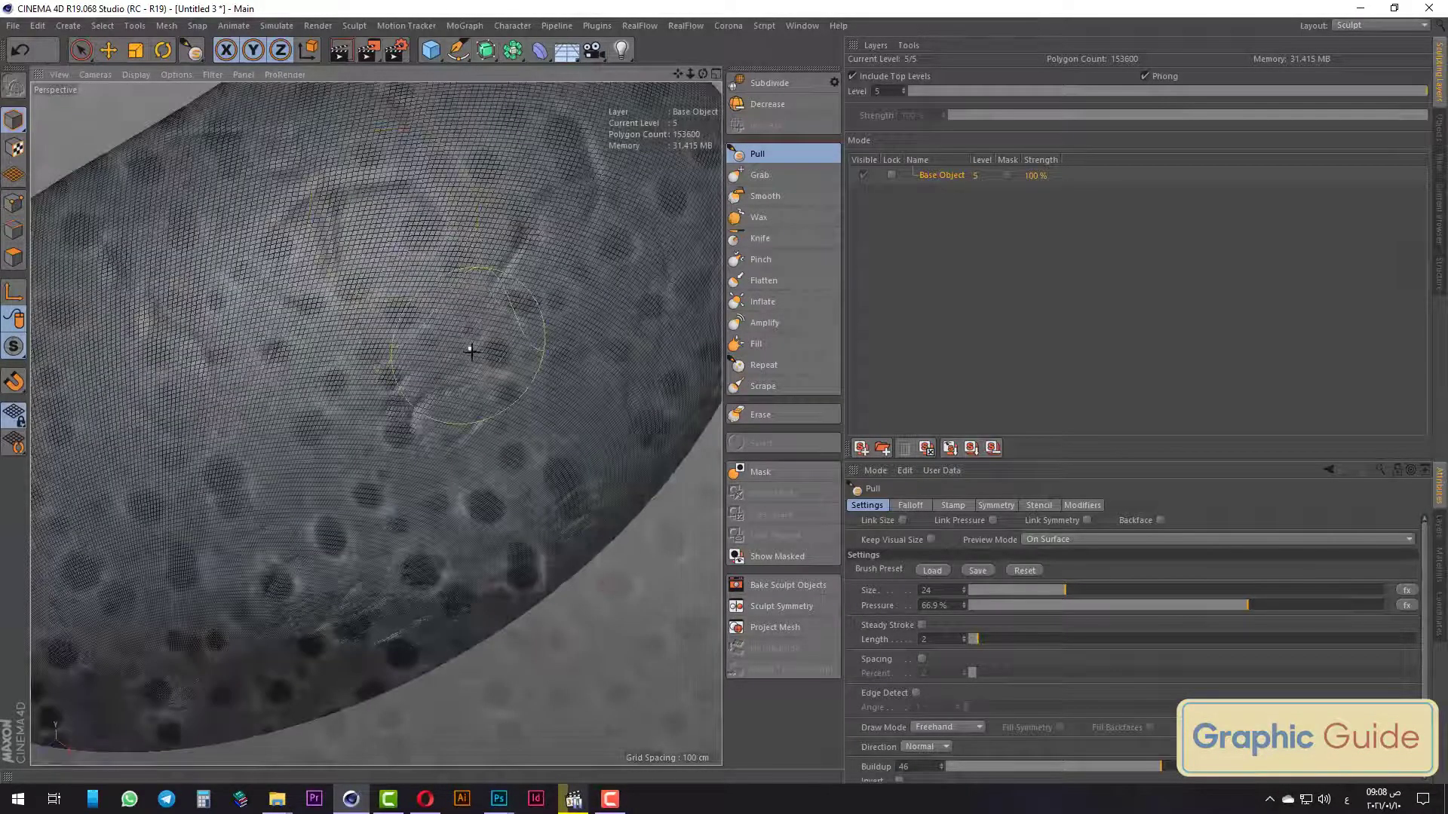
scroll(471, 351, "down", 5)
mouse_move(388, 414)
left_mouse_down("alt")
mouse_move(450, 326)
mouse_move(553, 288)
mouse_move(113, 407)
left_mouse_up("alt")
scroll(113, 408, "up", 3)
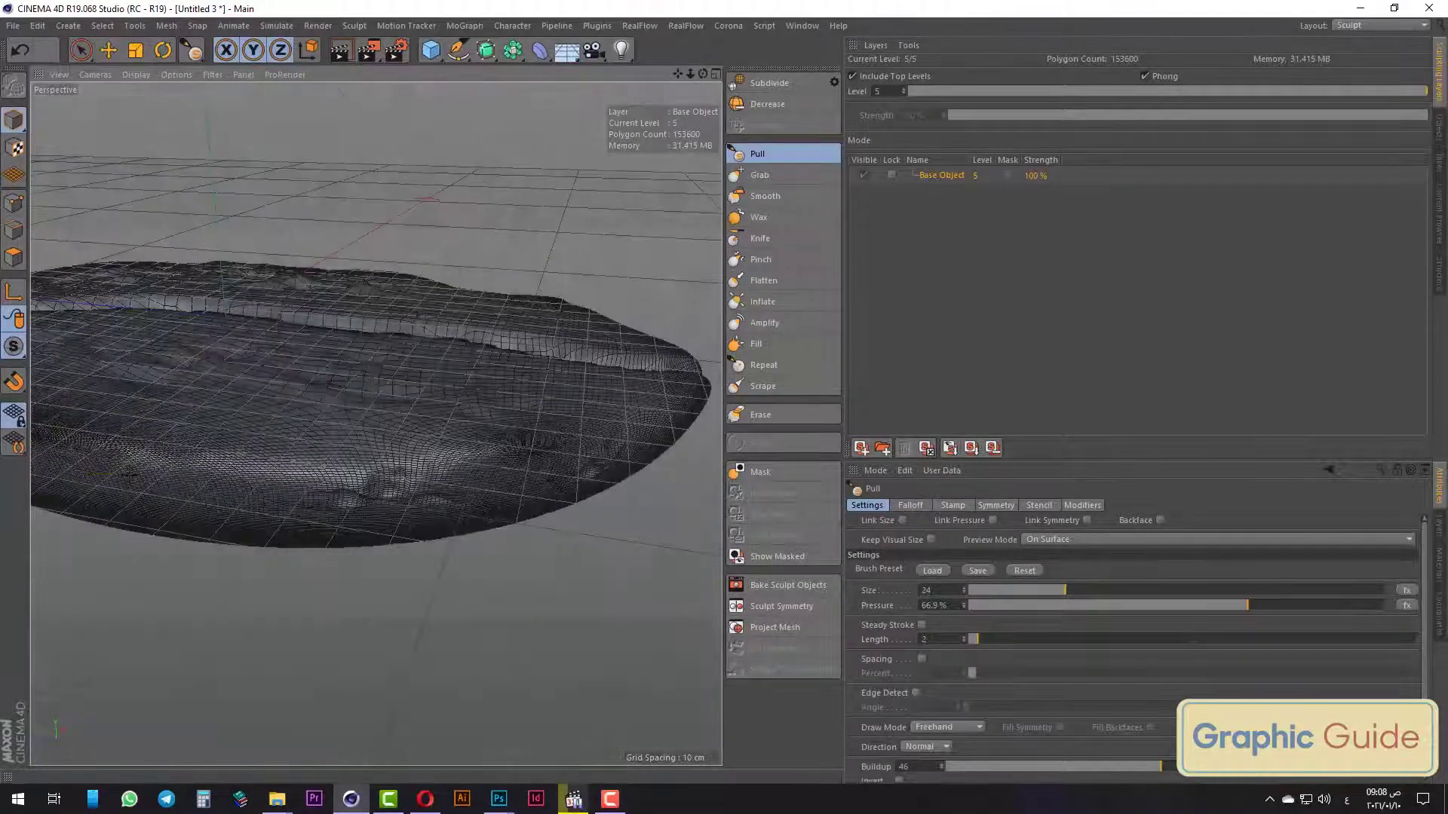
scroll(106, 445, "down", 3)
mouse_move(207, 468)
left_mouse_down("alt")
mouse_move(162, 420)
mouse_move(136, 450)
mouse_move(322, 395)
left_mouse_up("alt")
scroll(136, 449, "up", 2)
scroll(500, 430, "up", 2)
scroll(533, 436, "up", 2)
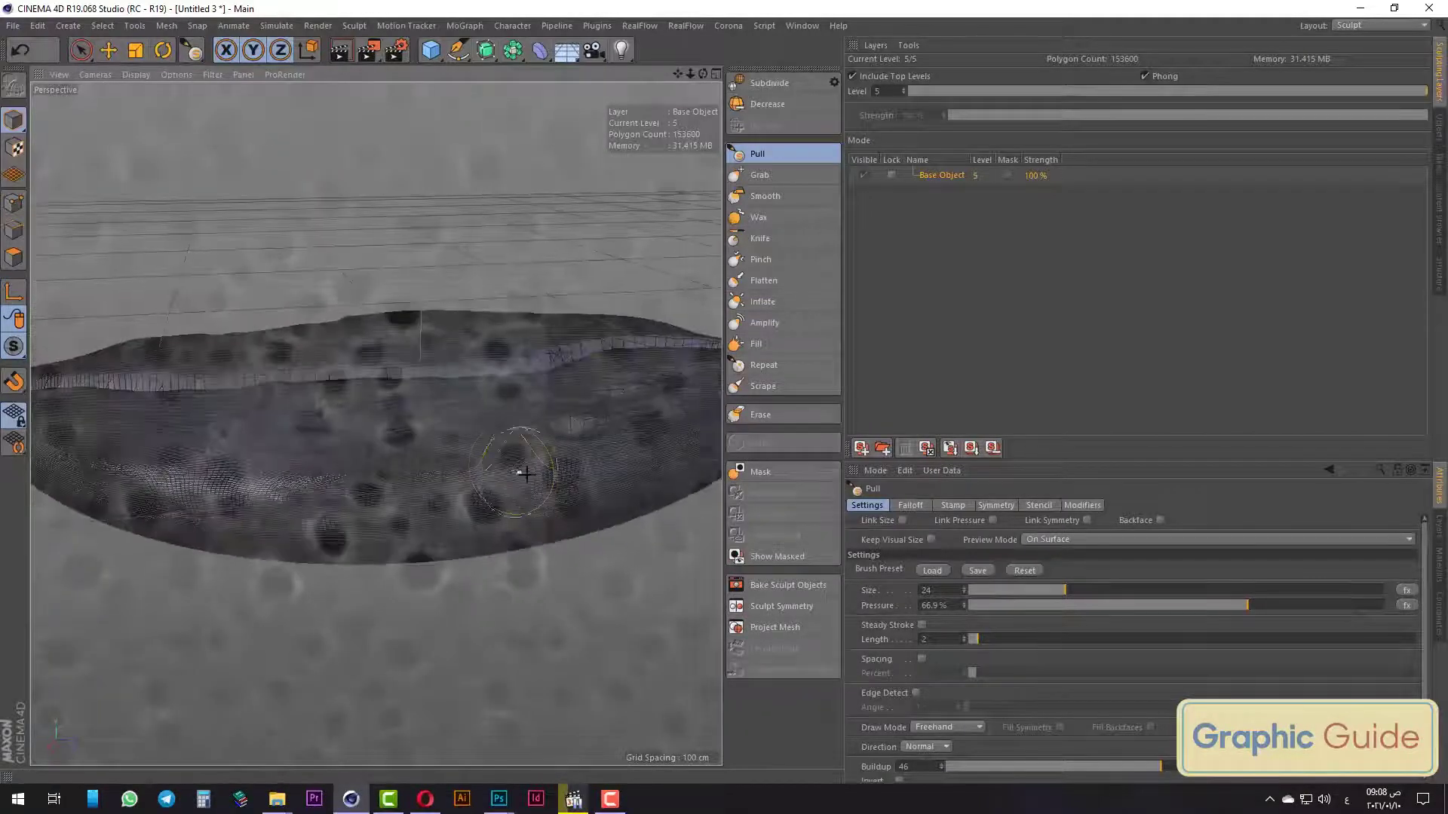
left_click(1419, 29)
Return to the Standard layout, raise the bean about 40 cm in Y and preview-render it.
left_click(1377, 155)
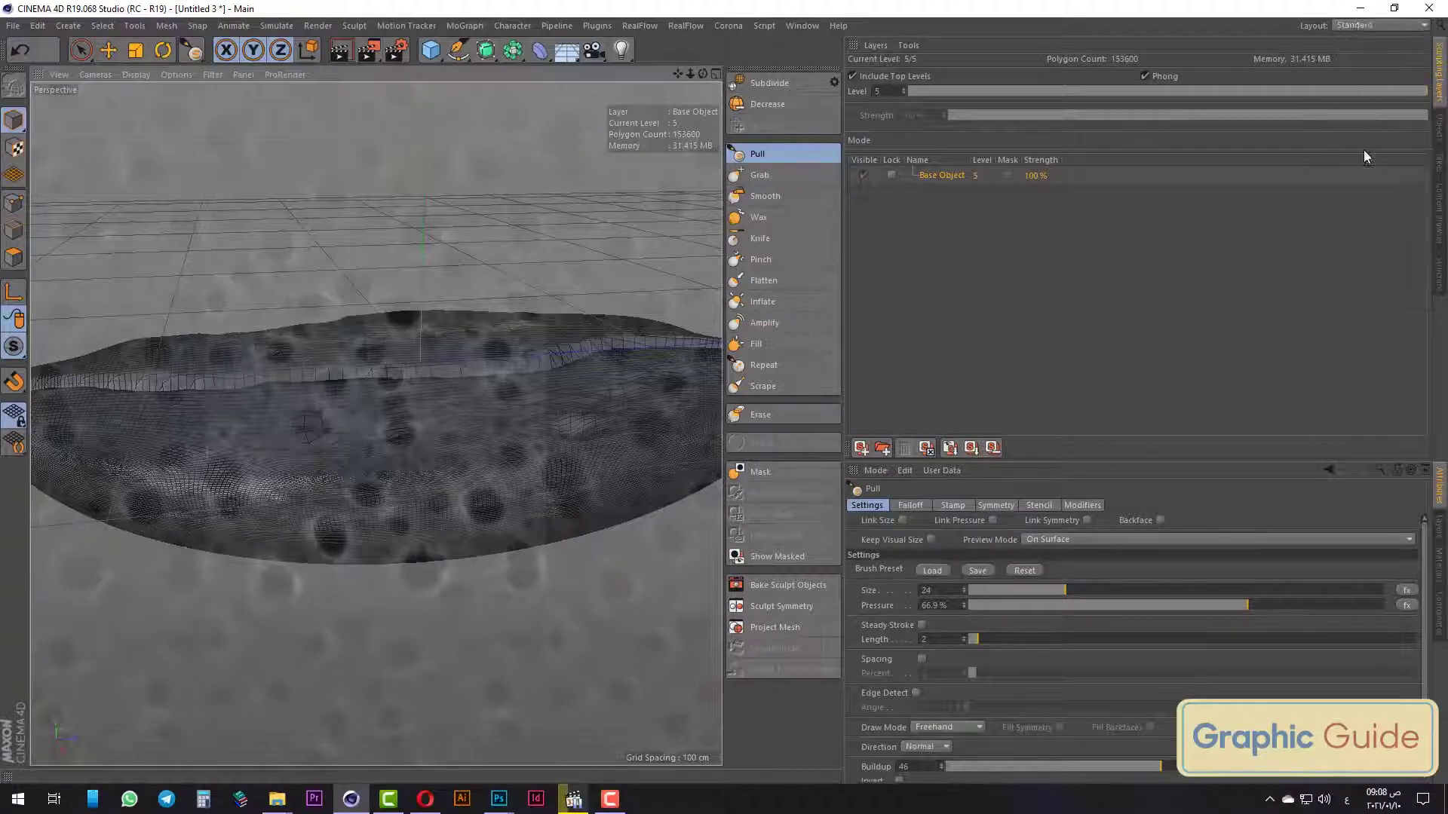
left_click(82, 51)
scroll(528, 317, "down", 2)
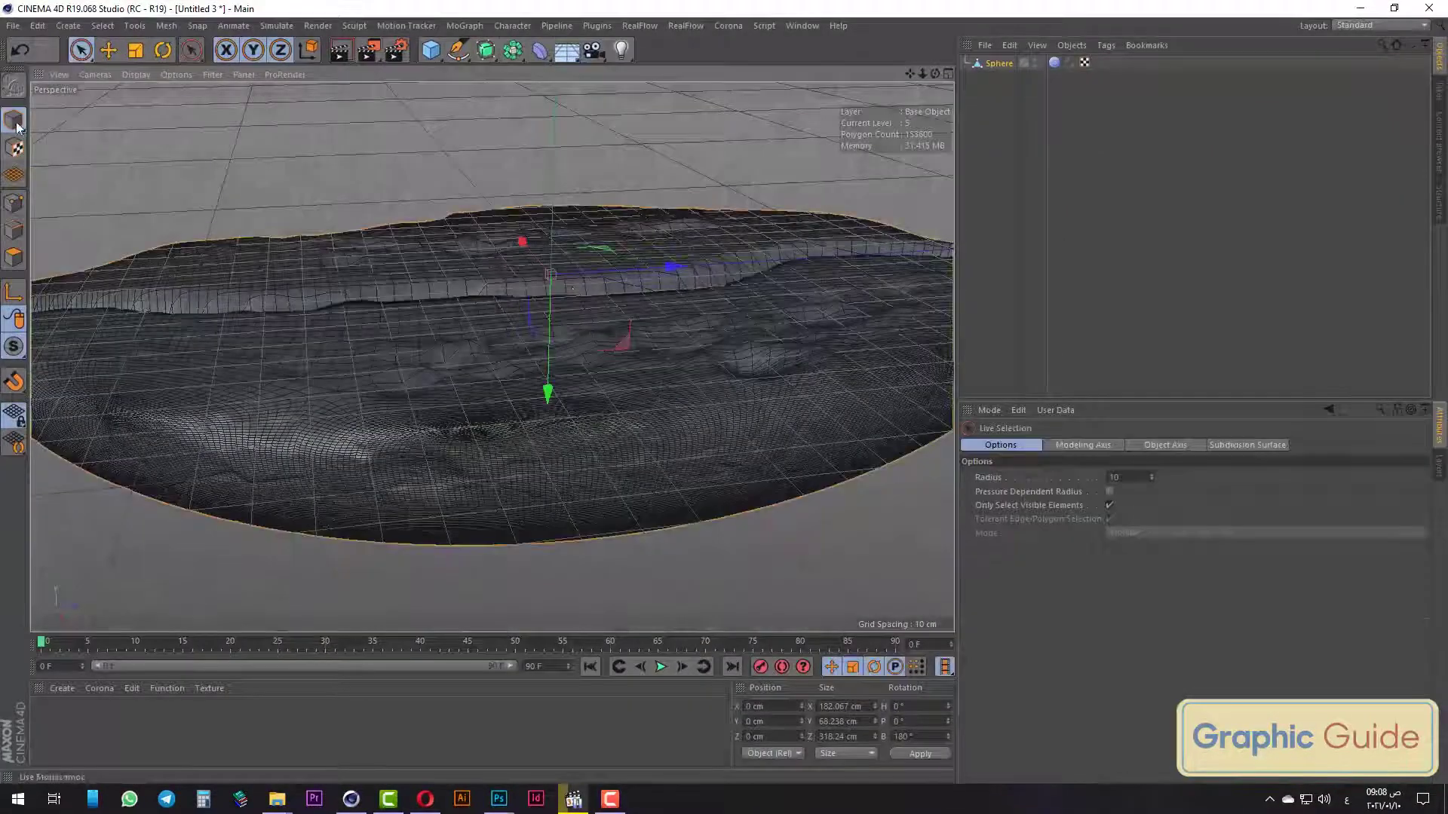
scroll(573, 285, "down", 3)
mouse_move(559, 388)
left_mouse_down()
mouse_move(555, 309)
mouse_move(628, 224)
left_mouse_up()
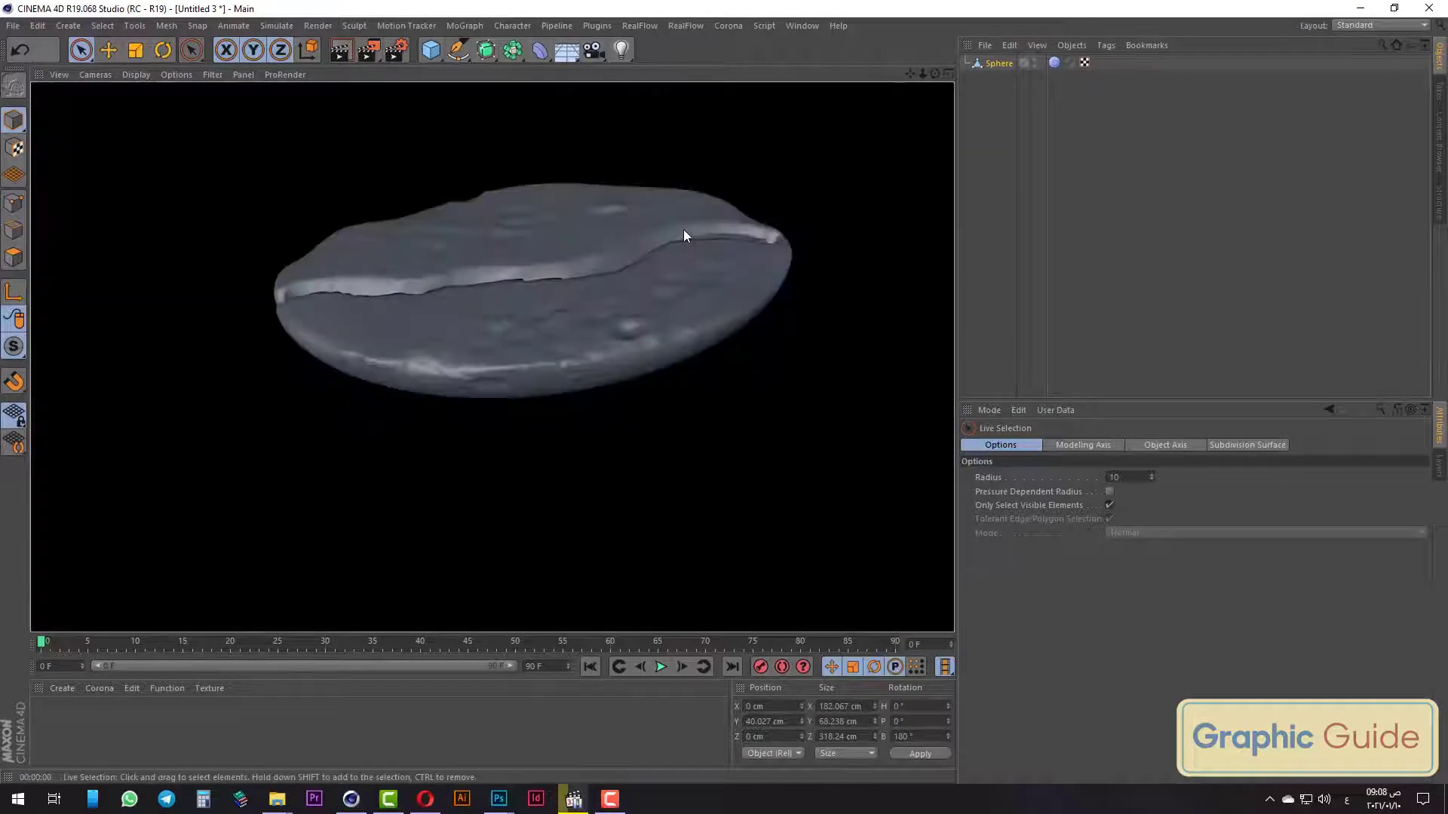
left_click(469, 324)
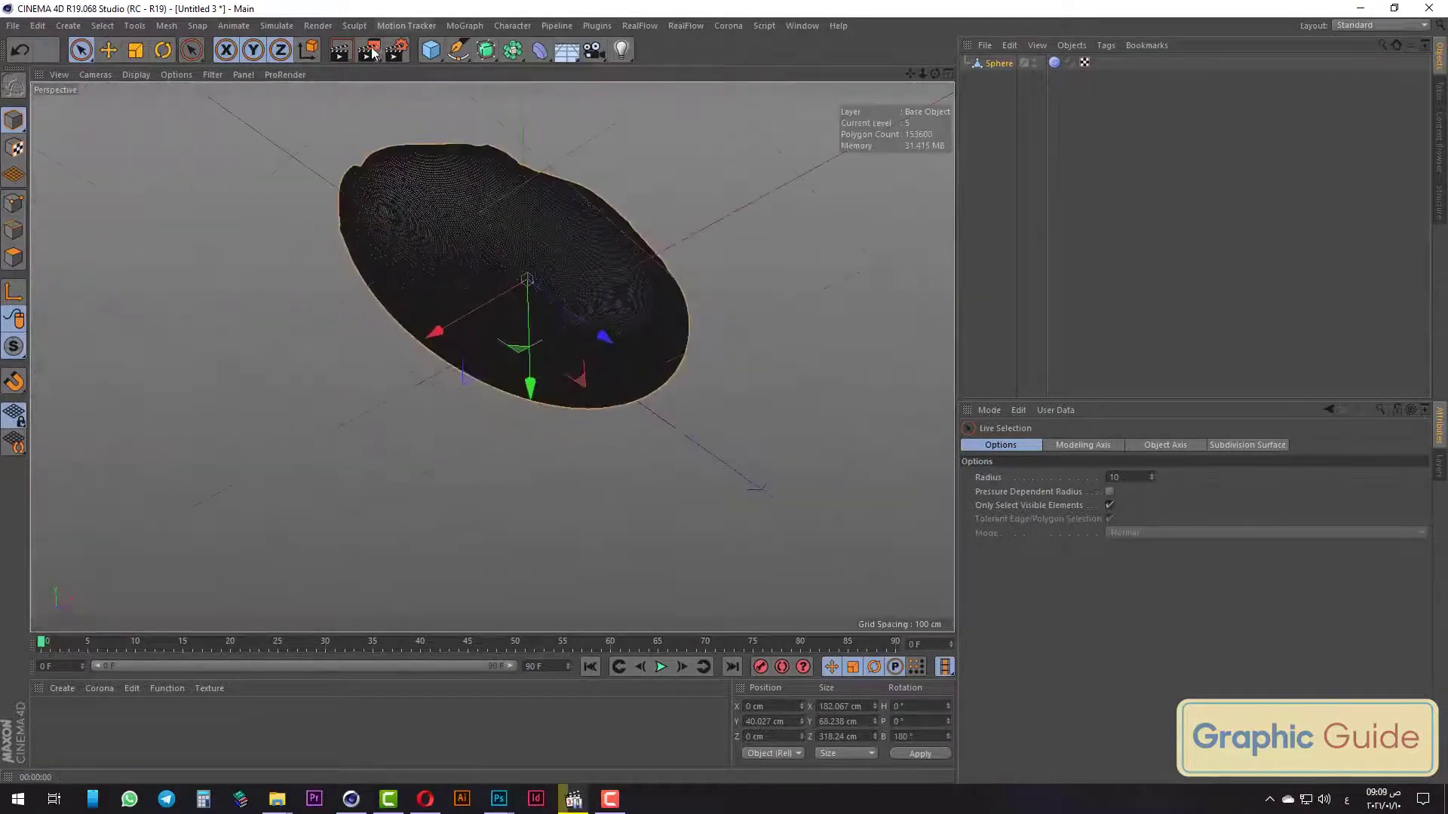
left_click(340, 51)
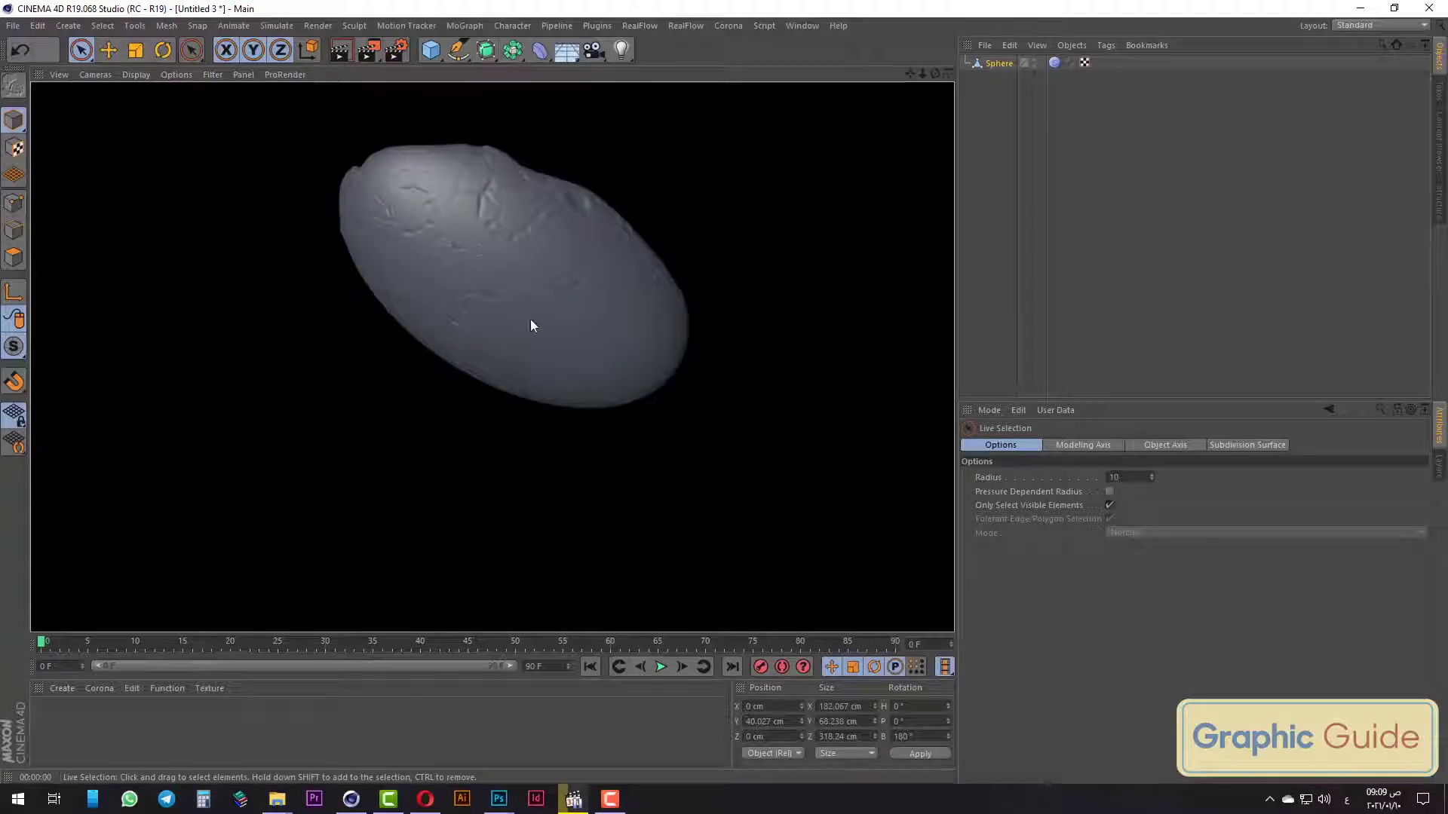
left_click(564, 280)
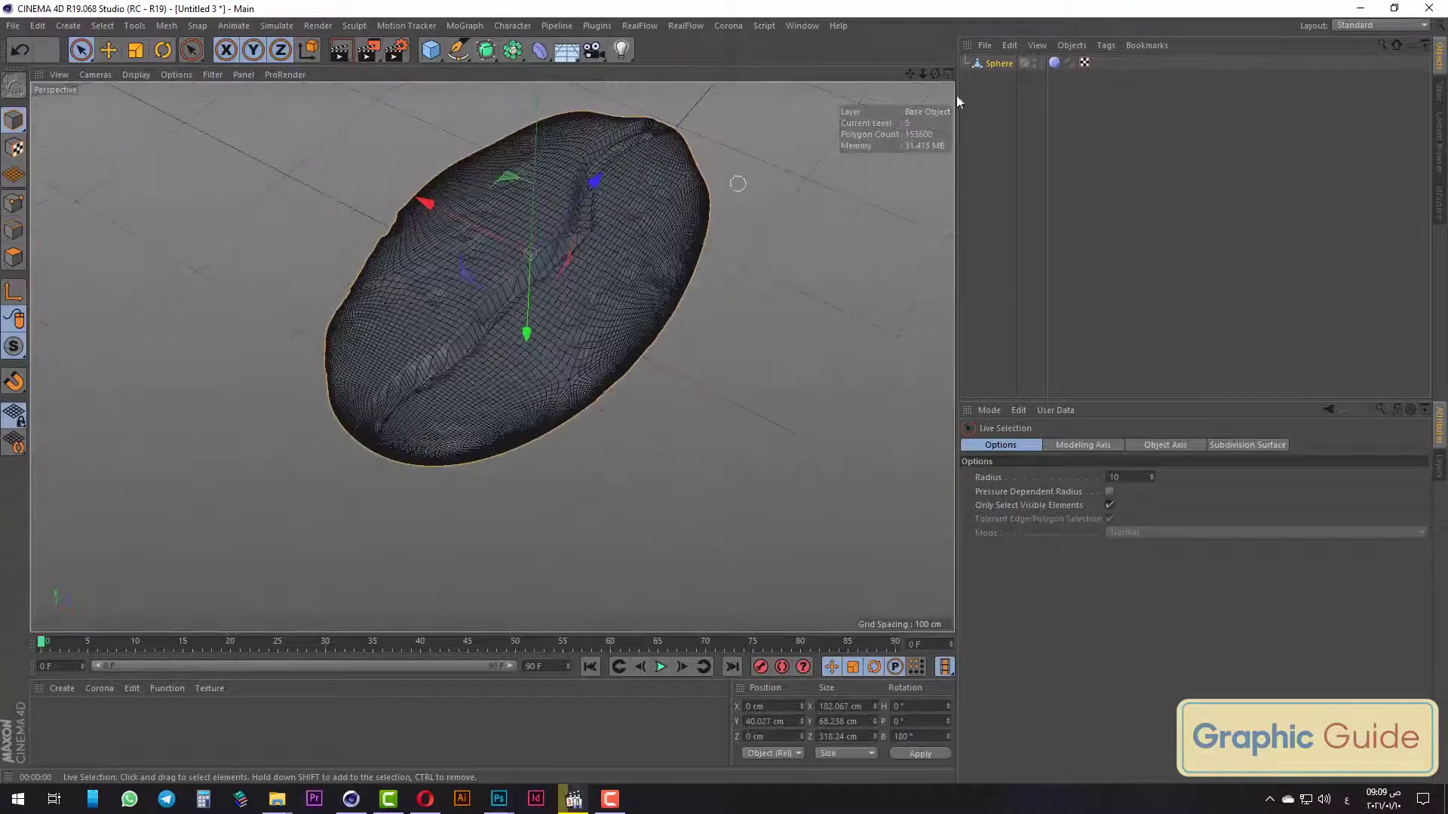
Bake the sculpted Sphere with Current State to Object and delete the original.
right_click(977, 65)
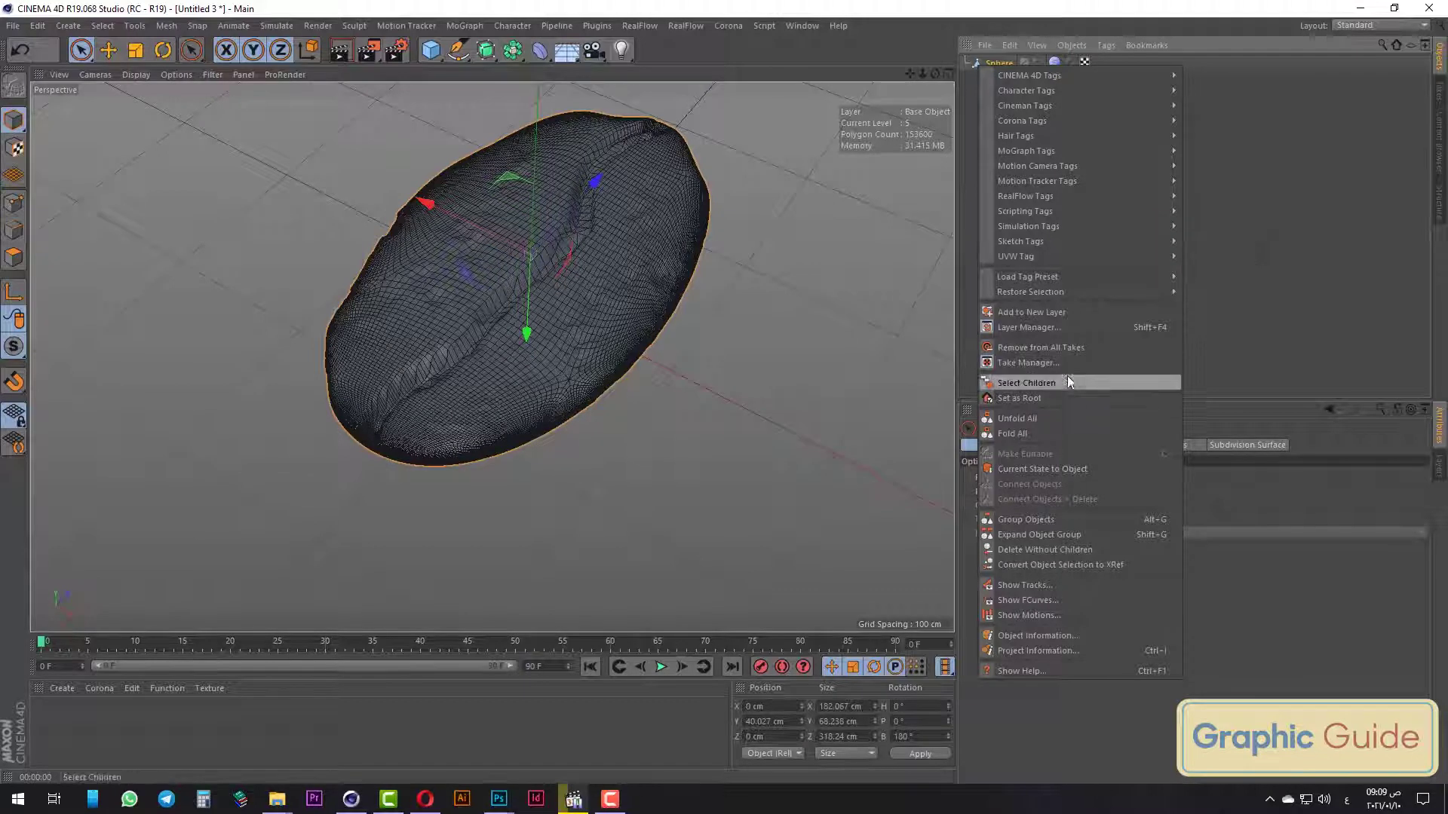
left_click(1050, 470)
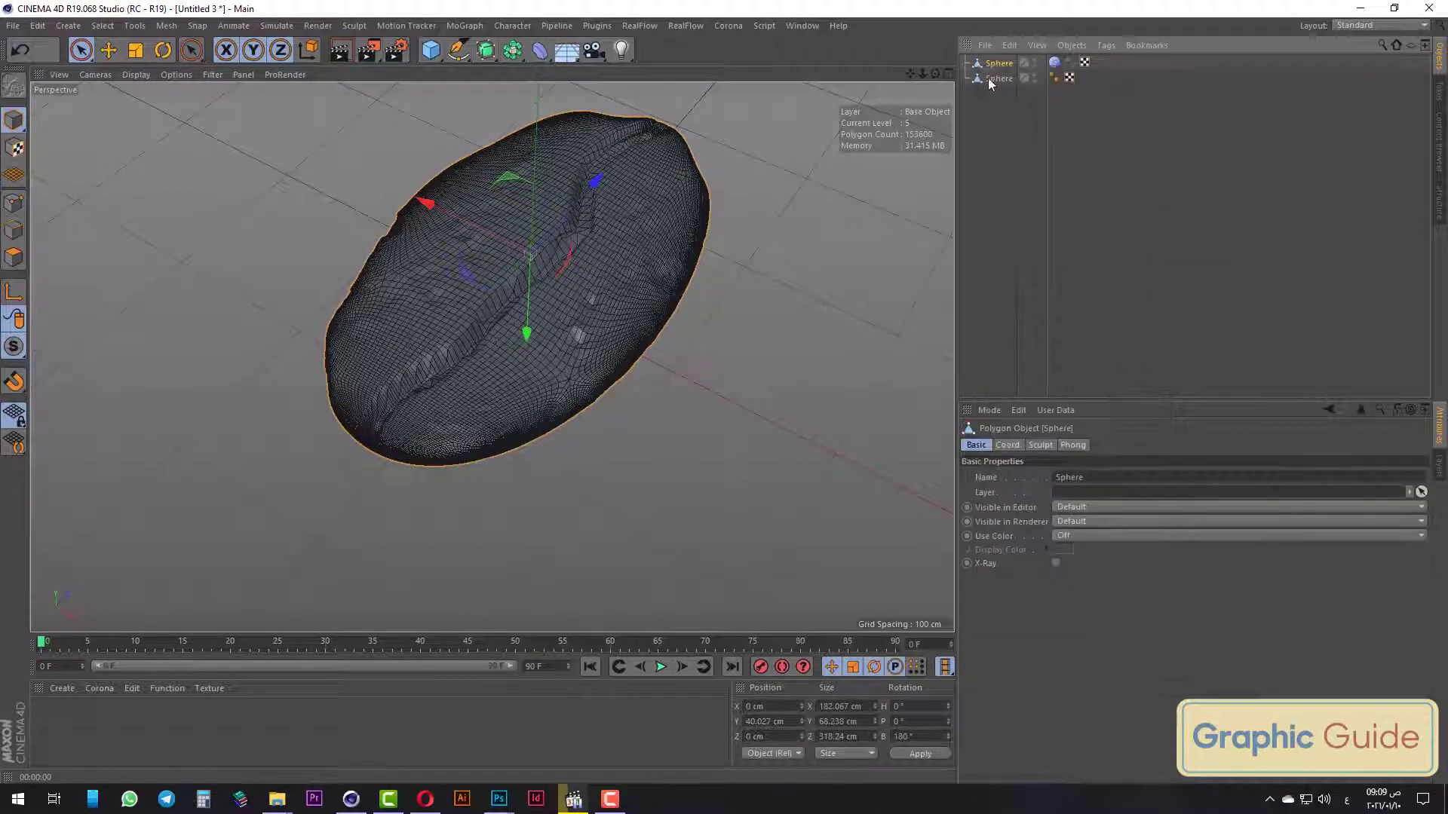
key("Delete")
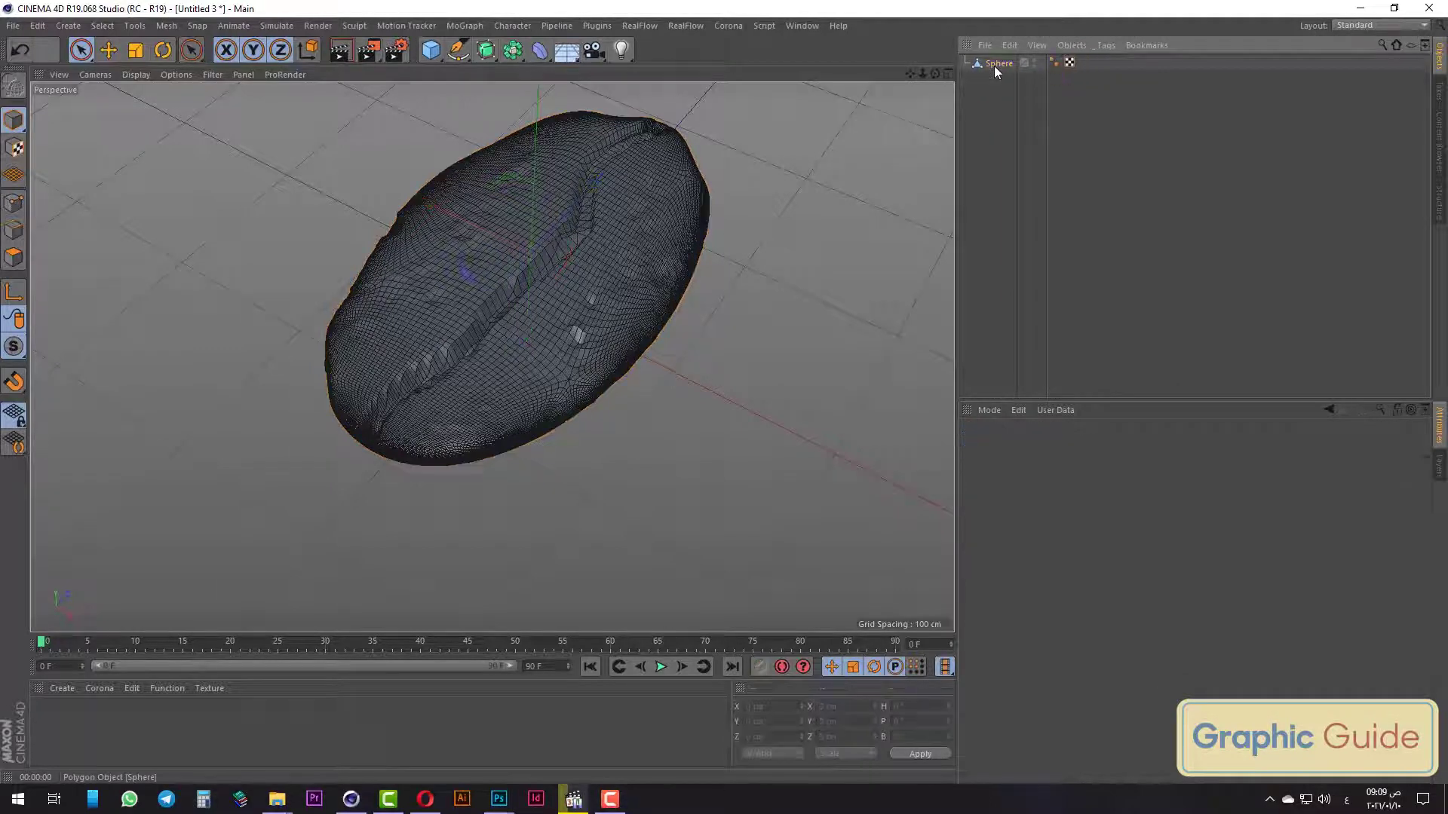
scroll(557, 346, "up", 3)
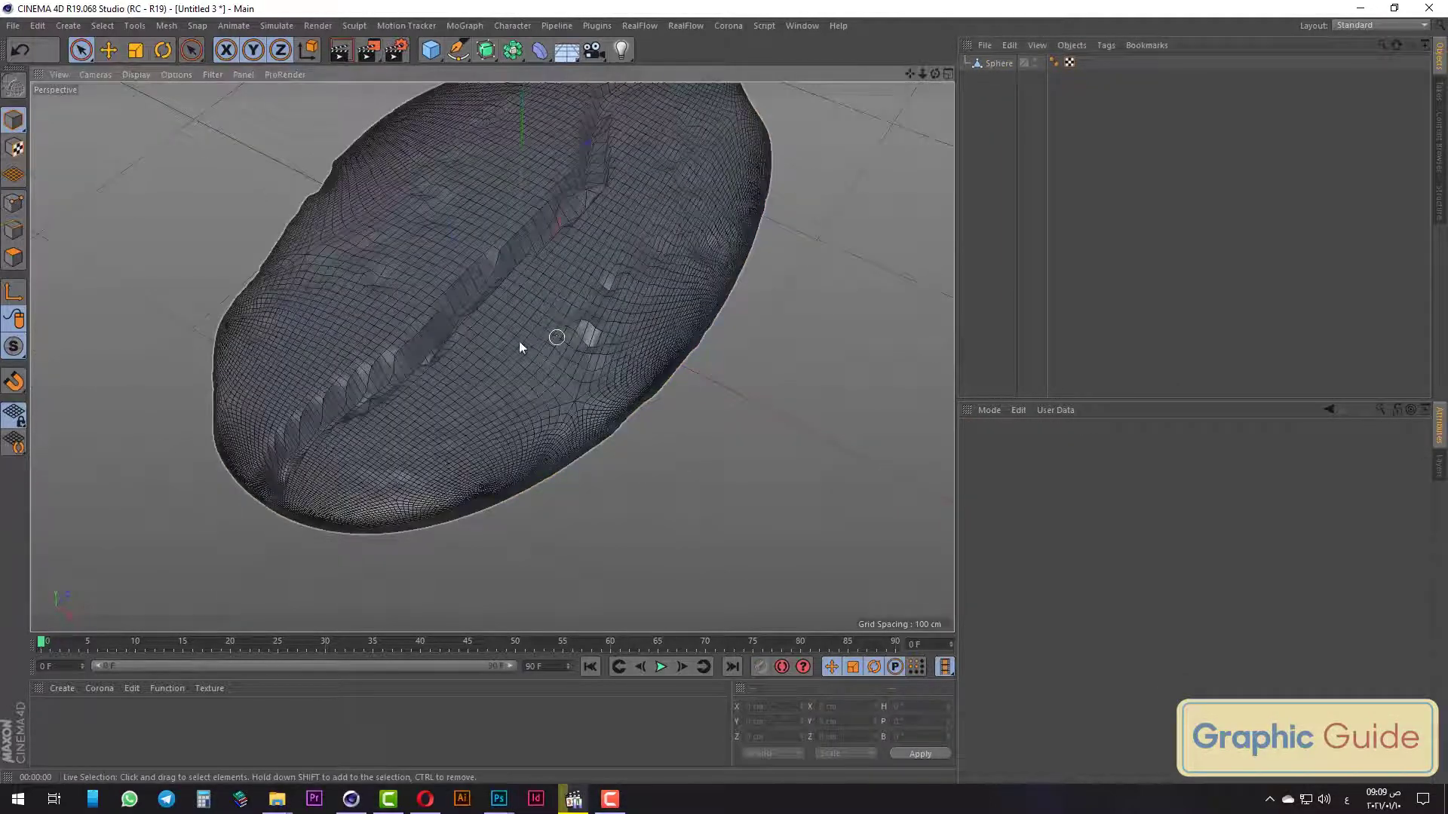
Place the bean Sphere in a Subdivision Surface and scale it down.
left_click(486, 49, "alt")
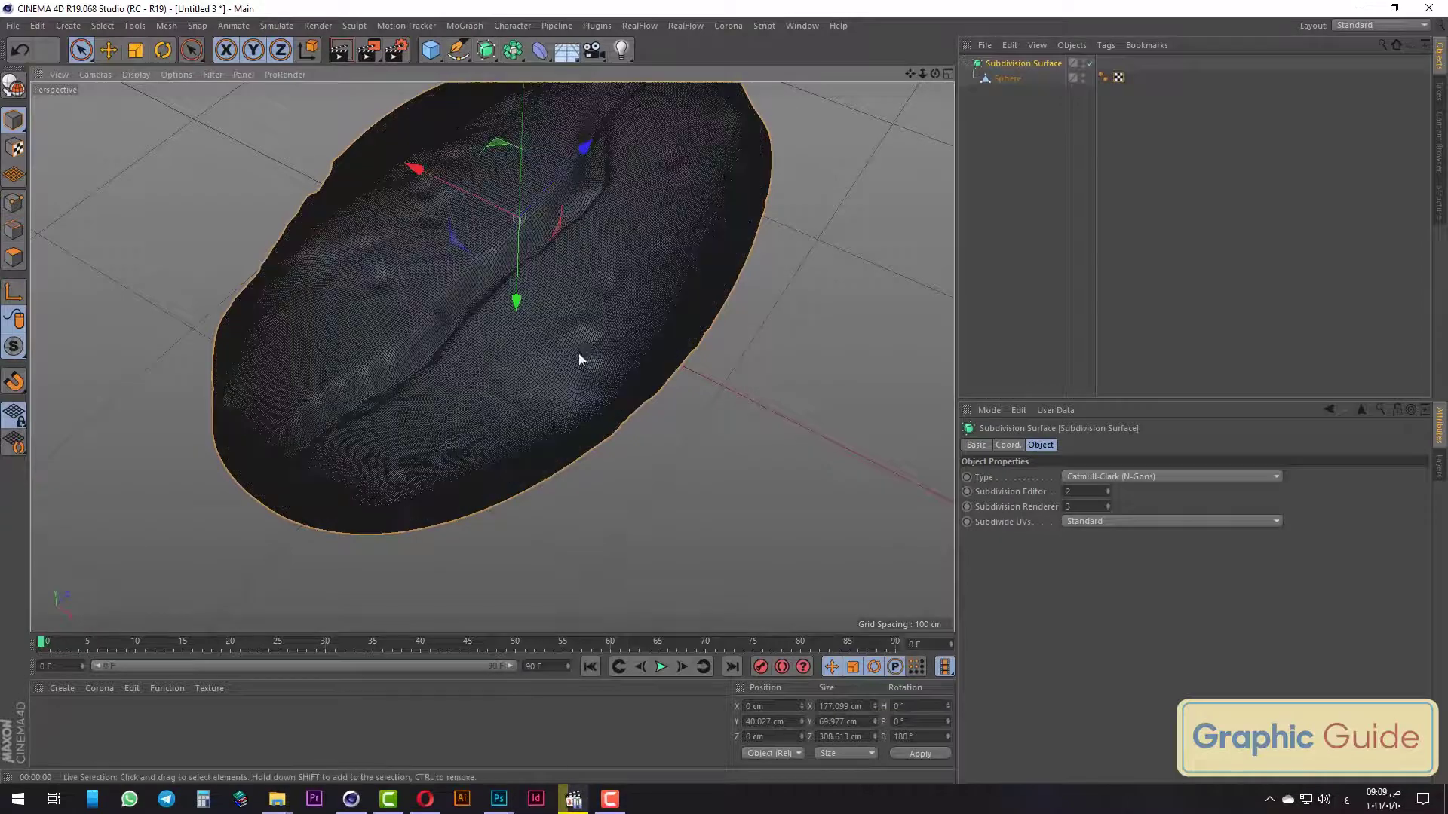
left_click_drag(557, 363, 96, 39, "alt")
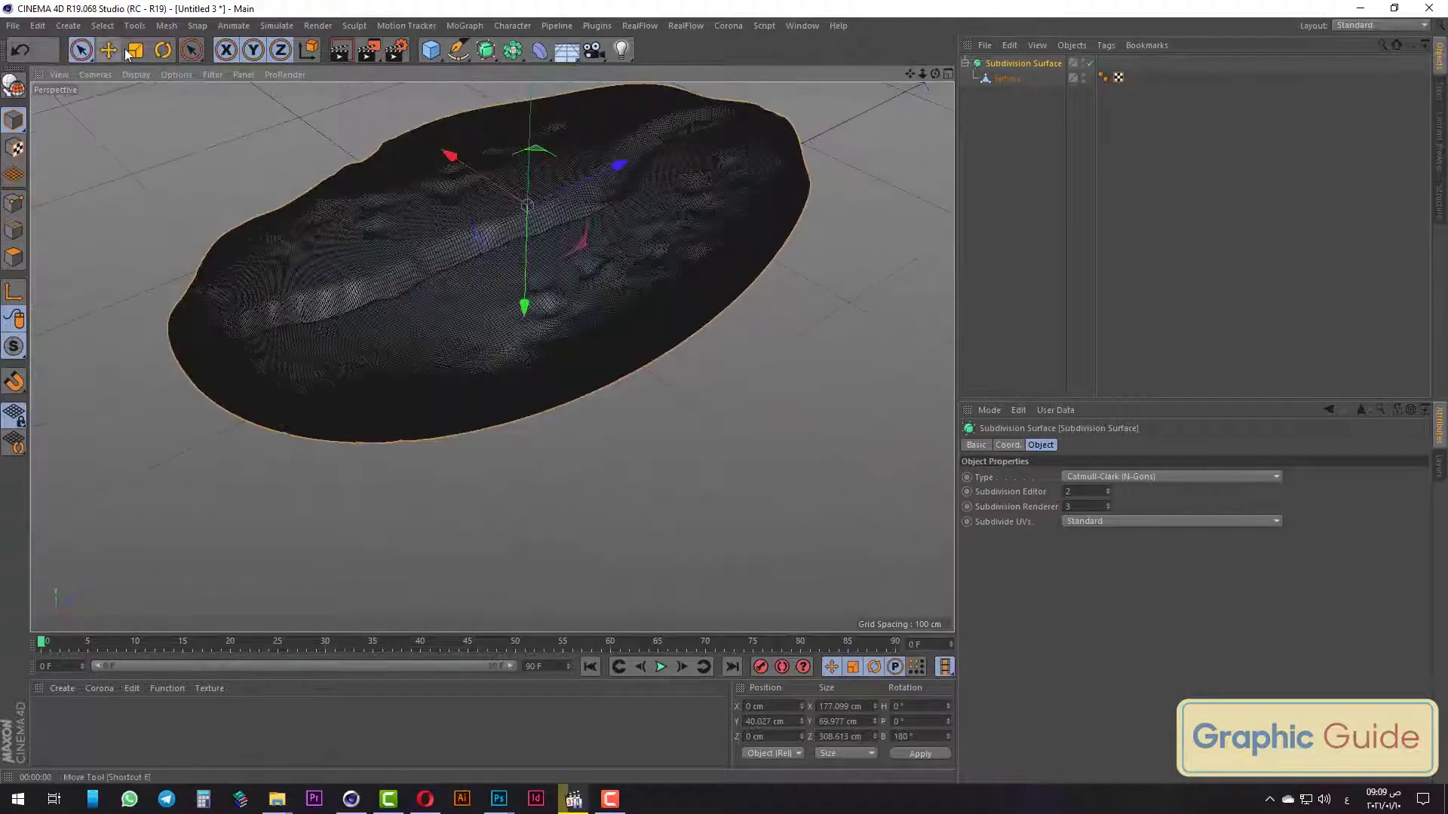
left_click(135, 51)
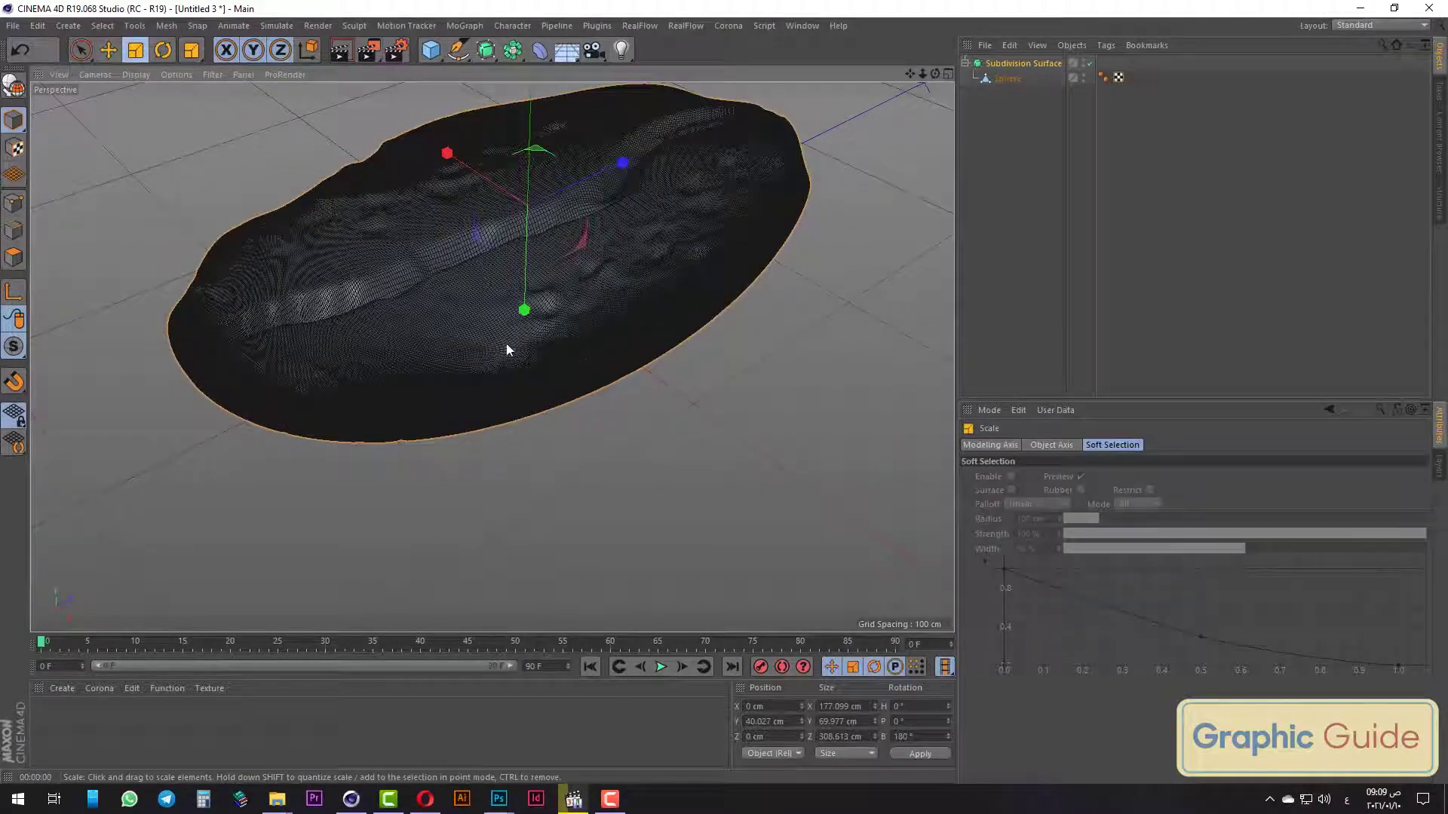
mouse_move(507, 349)
left_mouse_down()
mouse_move(468, 355)
mouse_move(445, 329)
left_mouse_up()
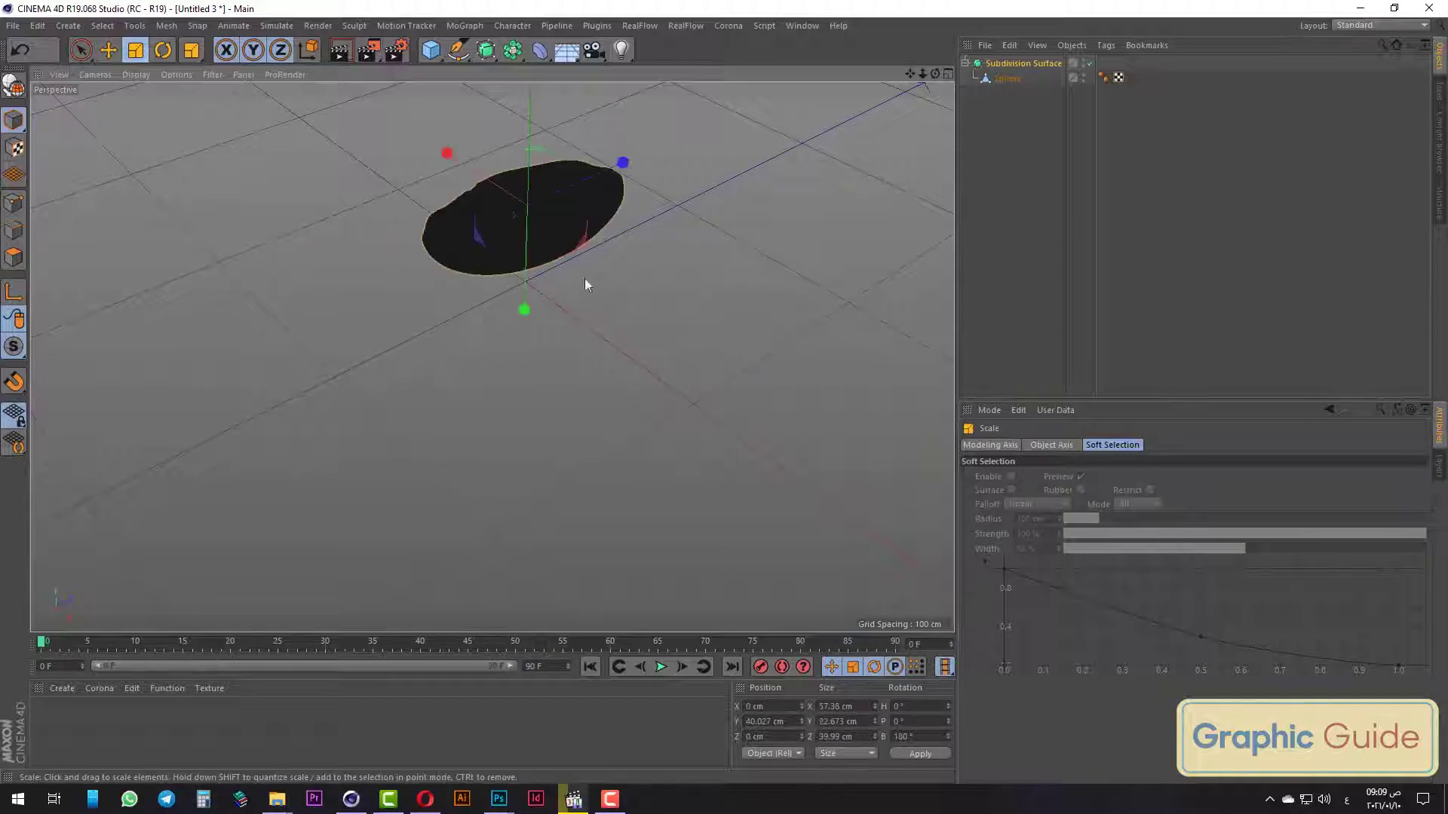
left_click_drag(352, 359, 359, 363)
In Front view, shrink the Sphere further to about 7.2 × 2.9 × 12.6 cm.
key("F4")
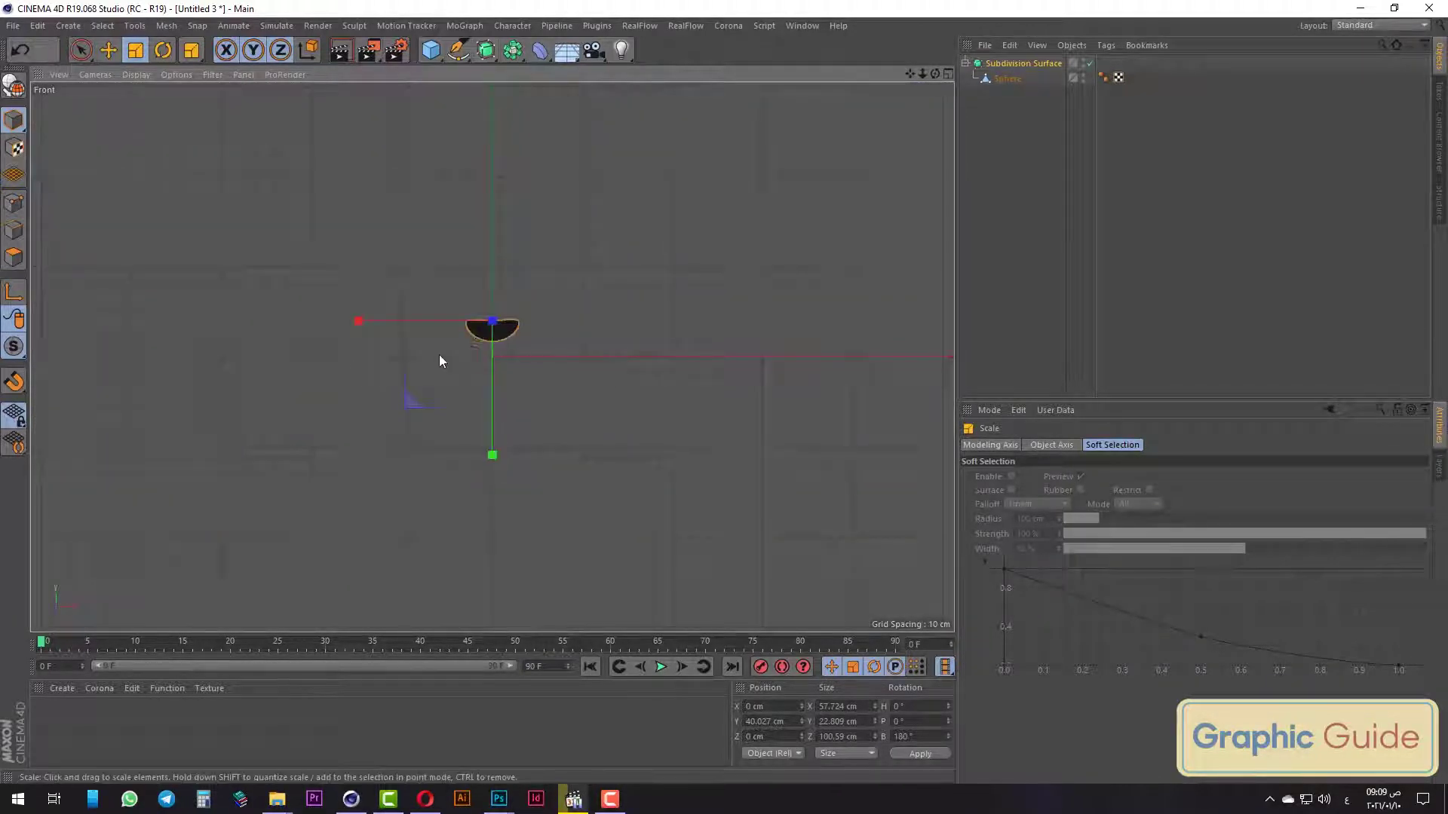
left_click(981, 82)
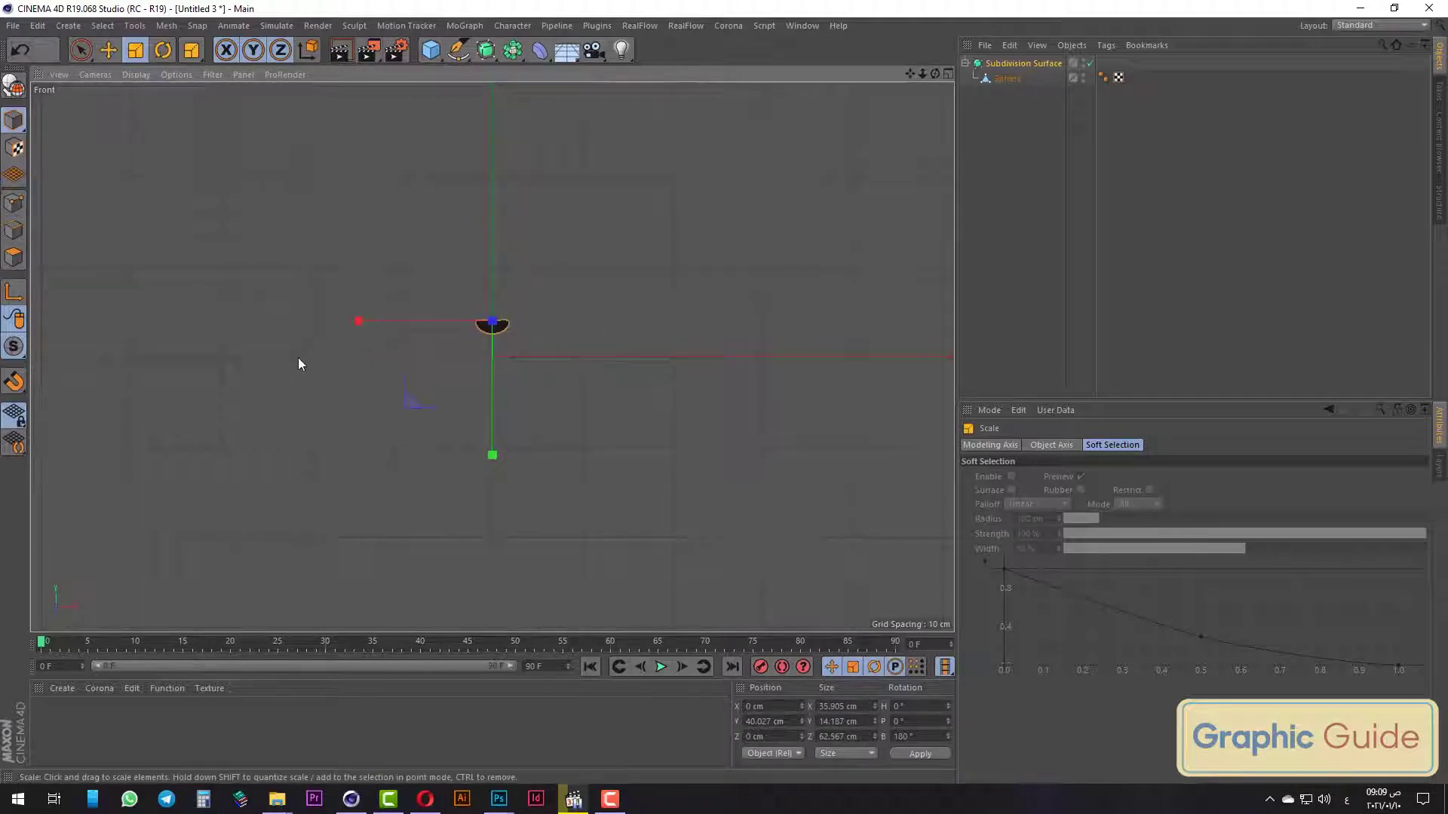
left_click(997, 77)
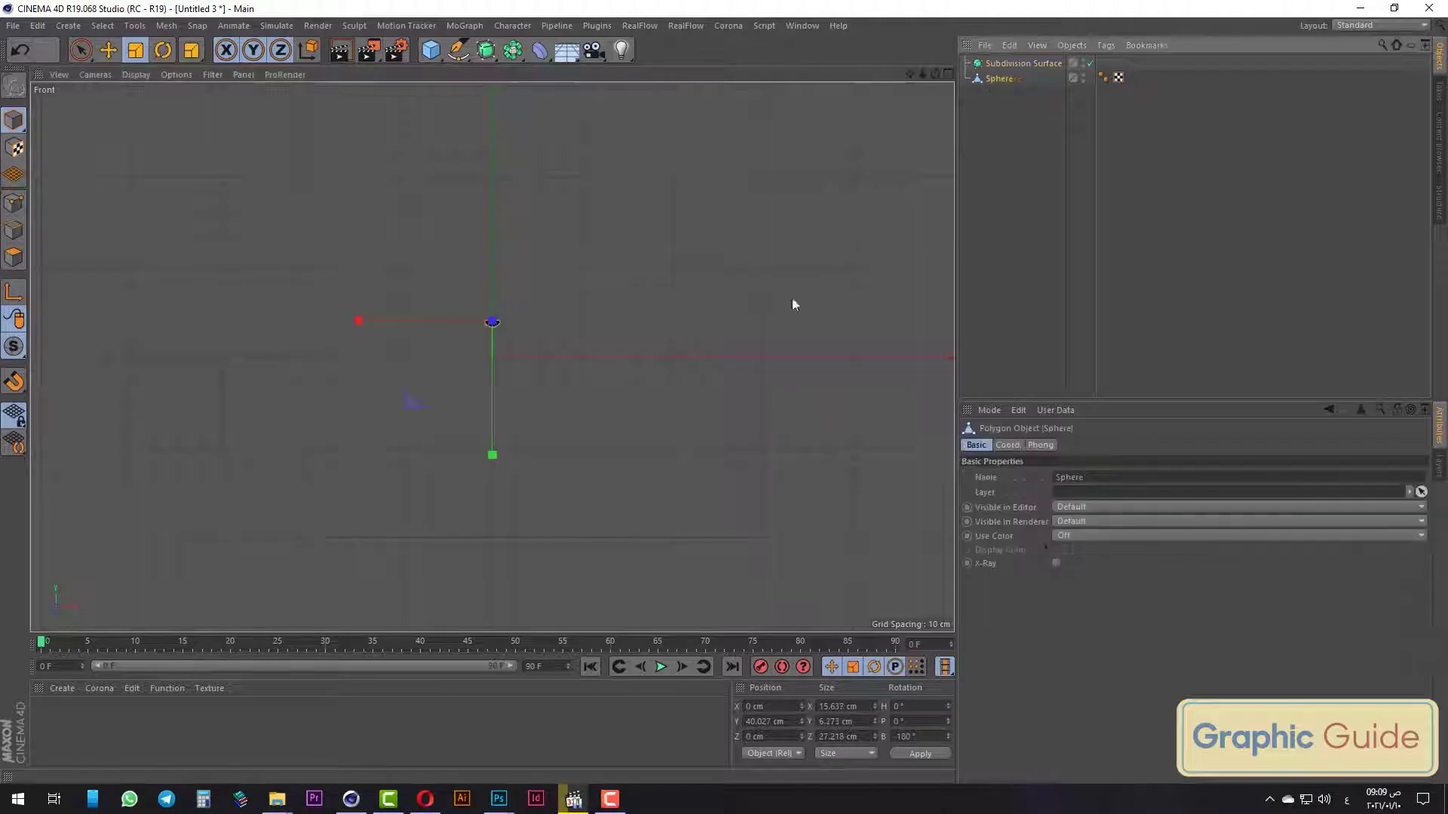
mouse_move(603, 340)
left_mouse_down()
mouse_move(495, 364)
mouse_move(477, 445)
left_mouse_up()
left_click(79, 50)
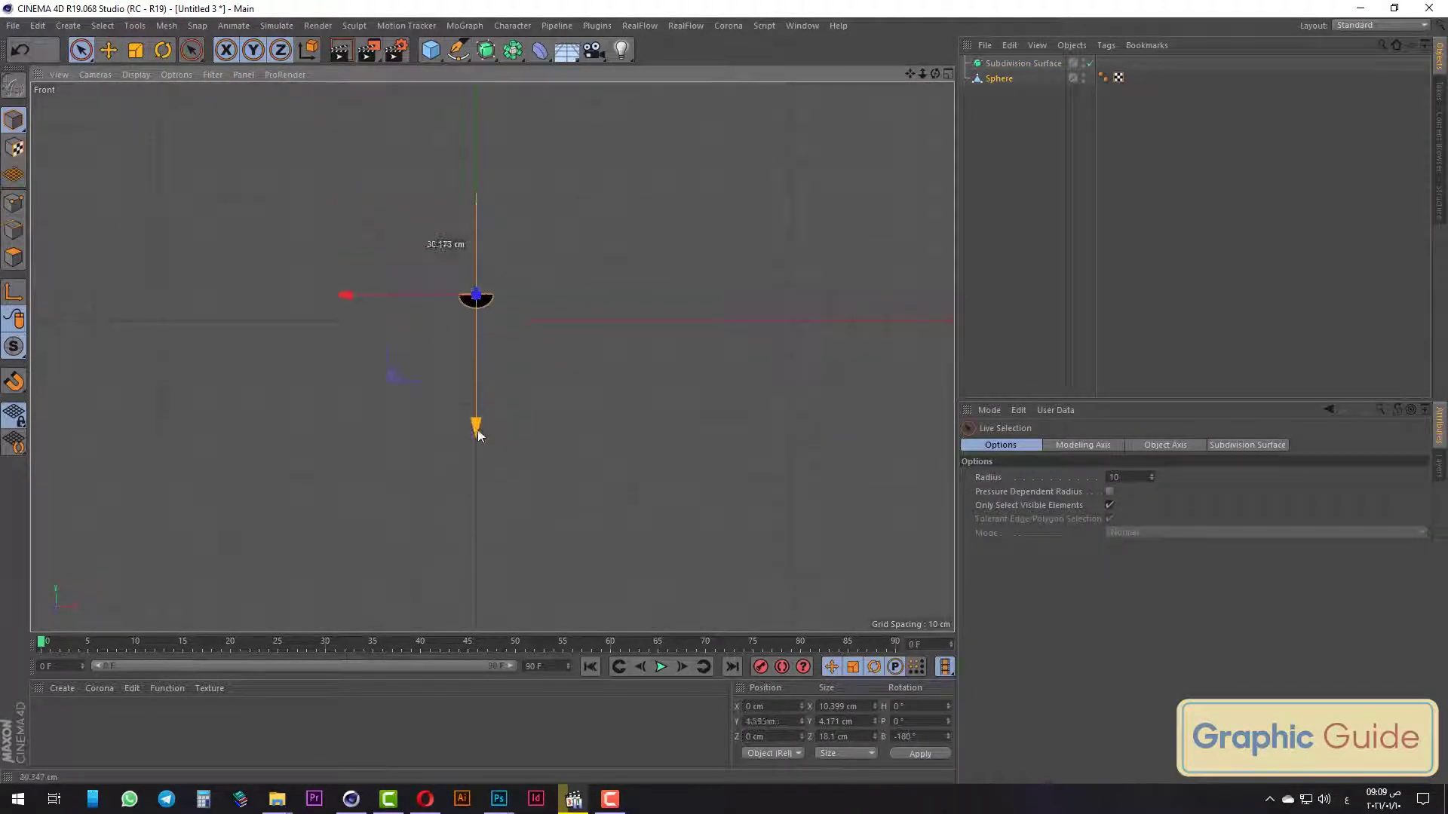
left_click(139, 51)
left_click_drag(630, 304, 196, 142)
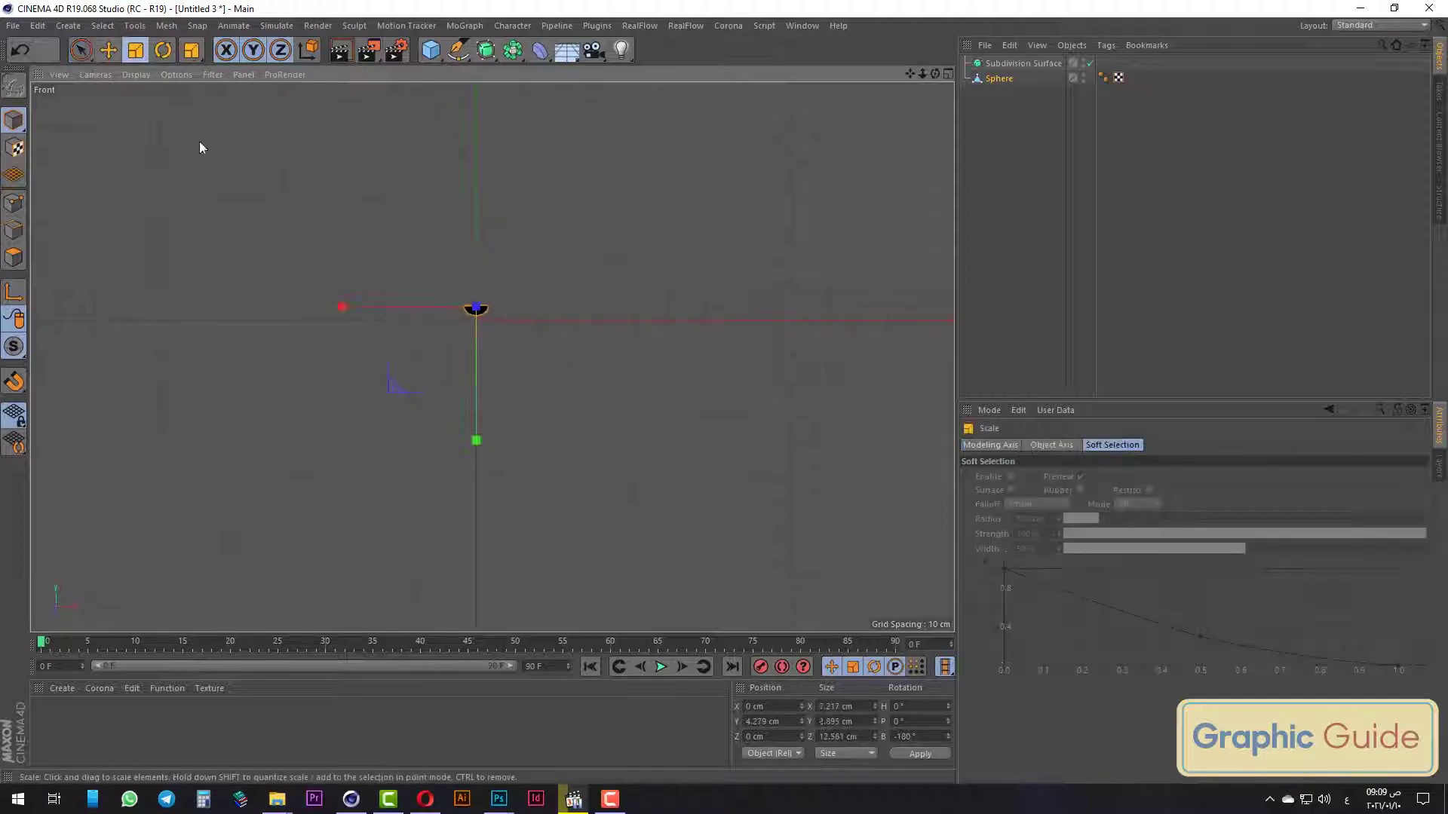
left_click(81, 50)
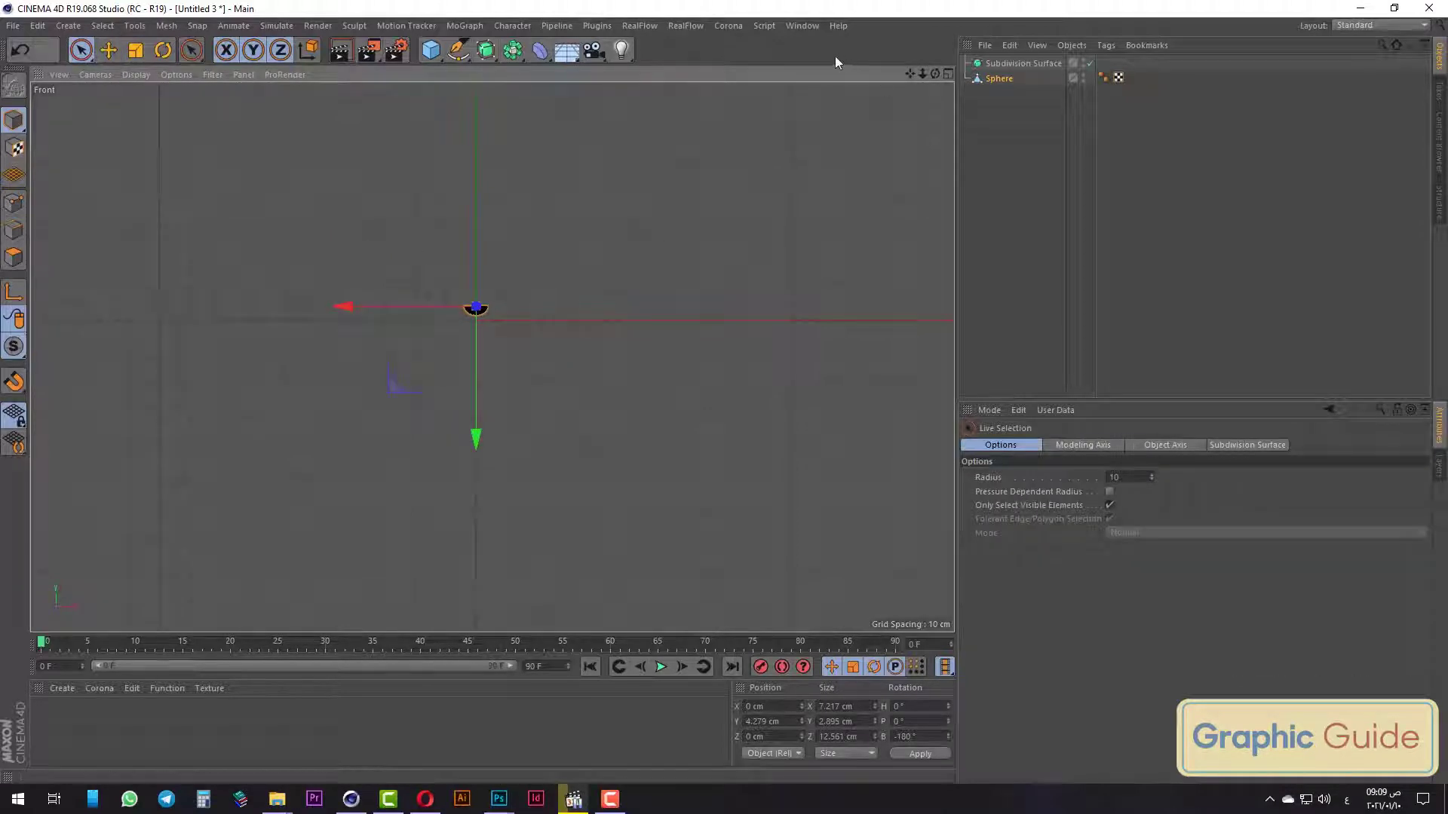
Switch to the الفنجان.c4d cup scene and select the pasted bean.
left_click(803, 26)
left_click(839, 391)
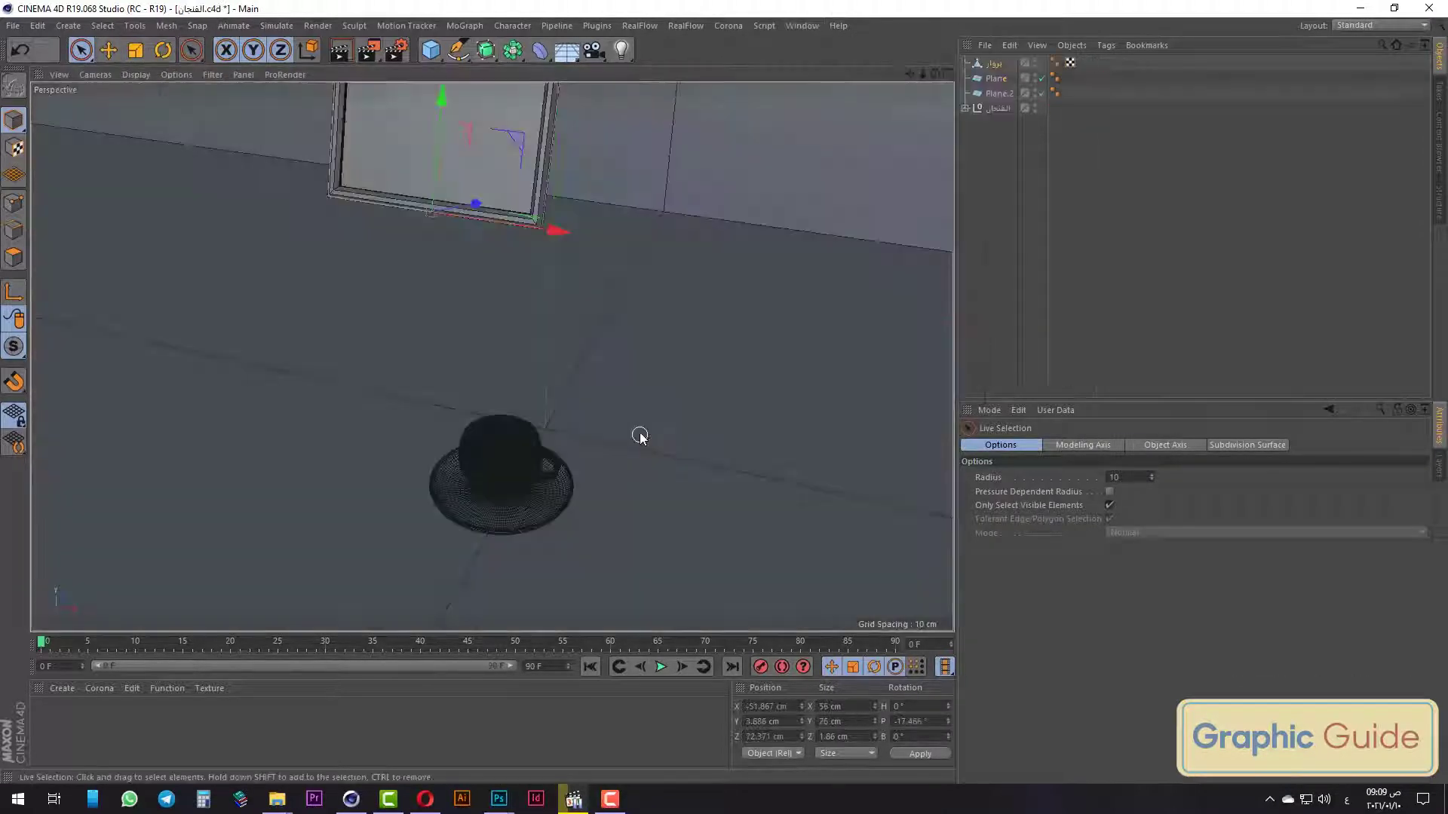
left_click(497, 445, "shift")
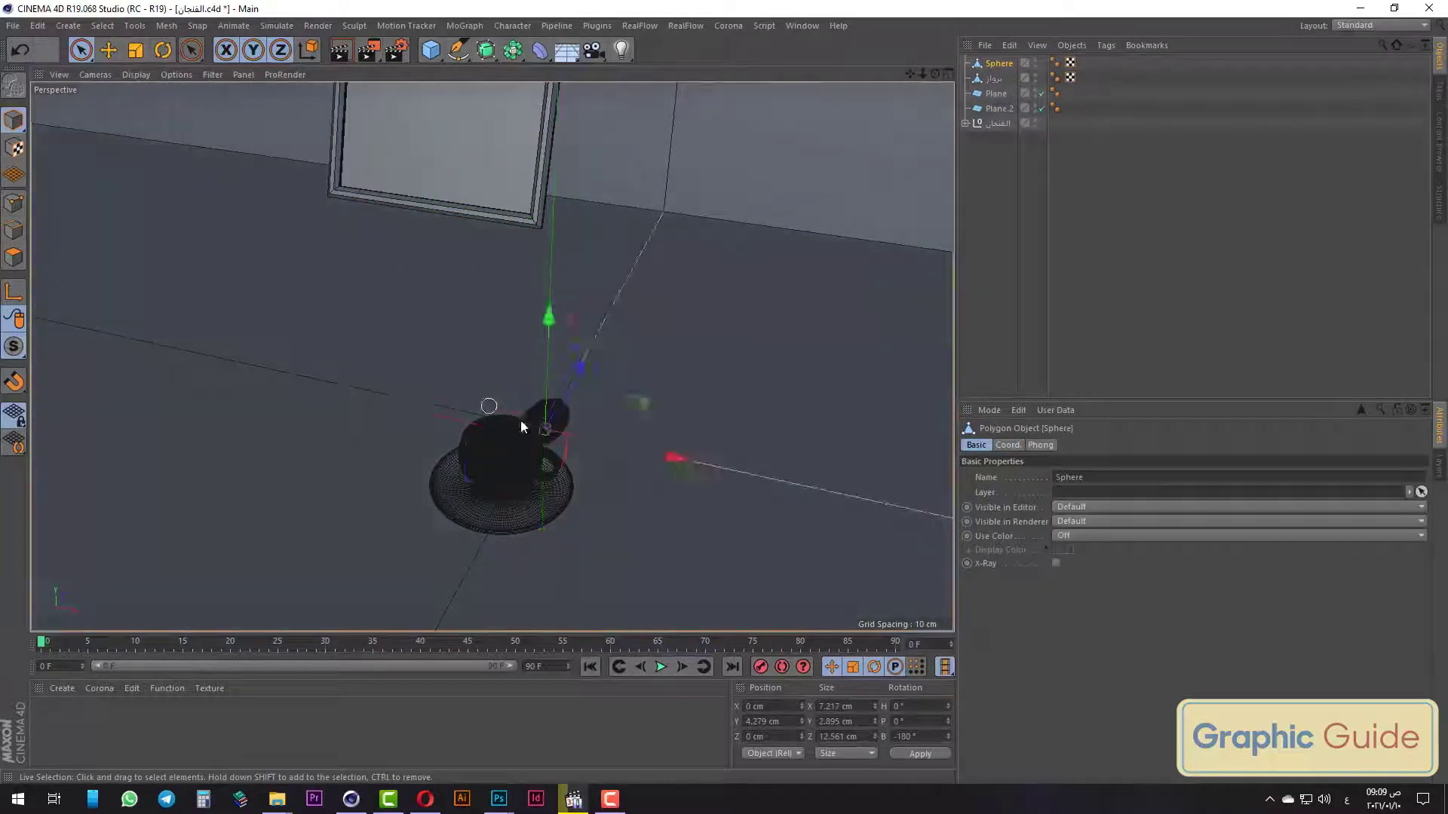
left_click(528, 501, "shift")
Select only the bean and begin renaming it to 'حبة القهوة'.
left_click(999, 64)
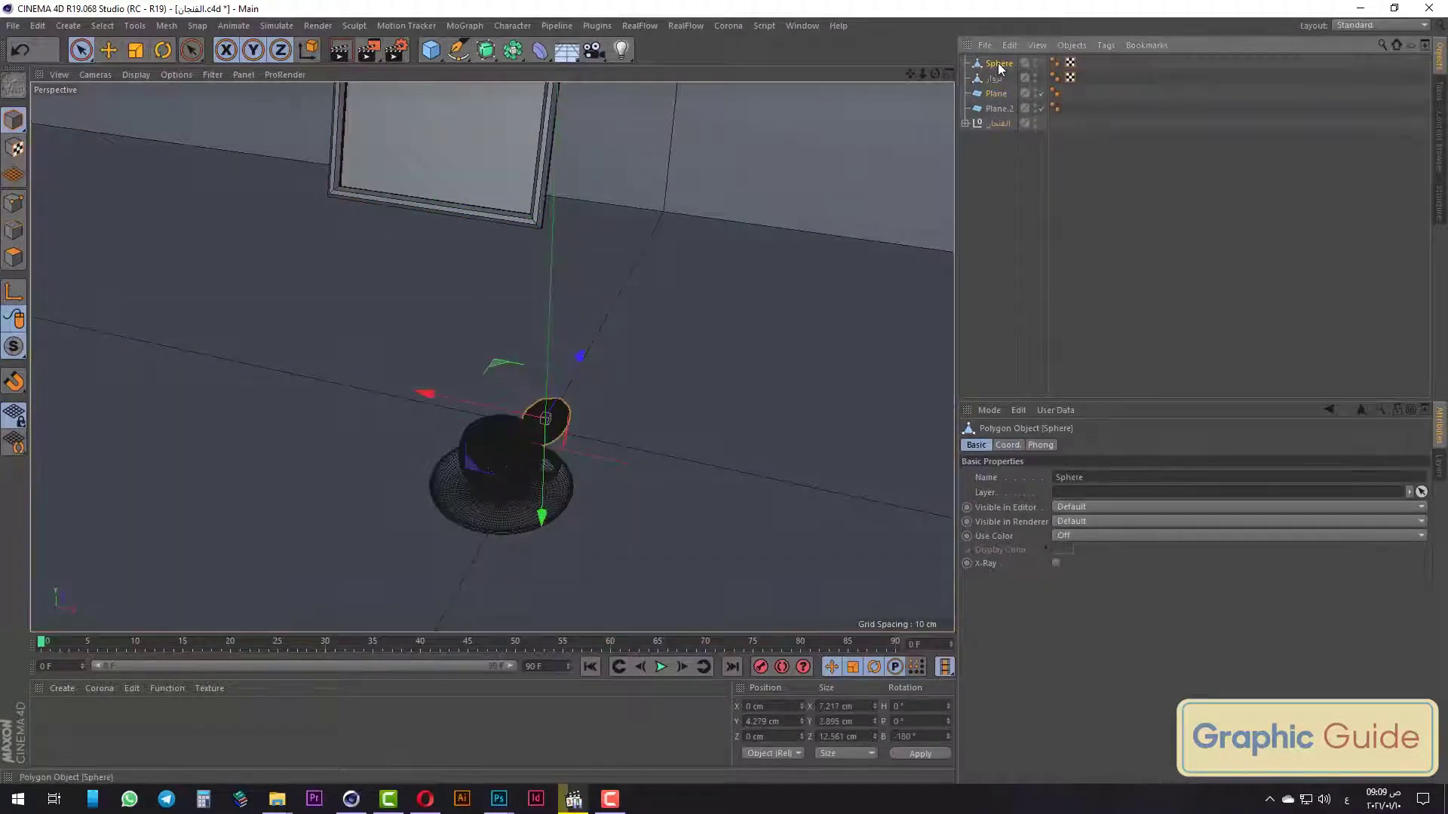
double_click(999, 65)
key("BackSpace")
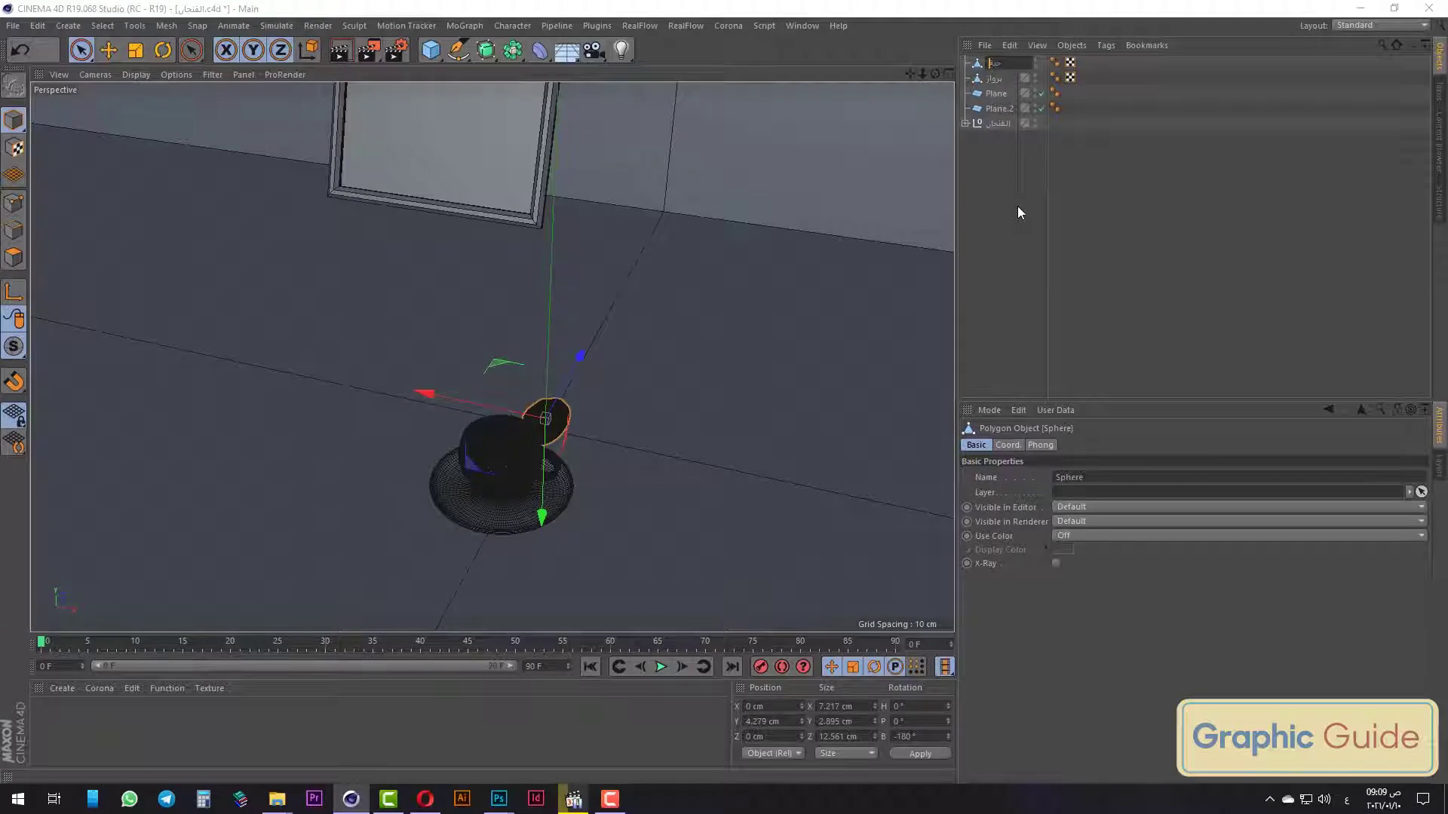
type("ة القهوة")
Confirm the name 'حبة القهوة', shrink the bean in Top view and move it beside the saucer.
key("Return")
key("F2")
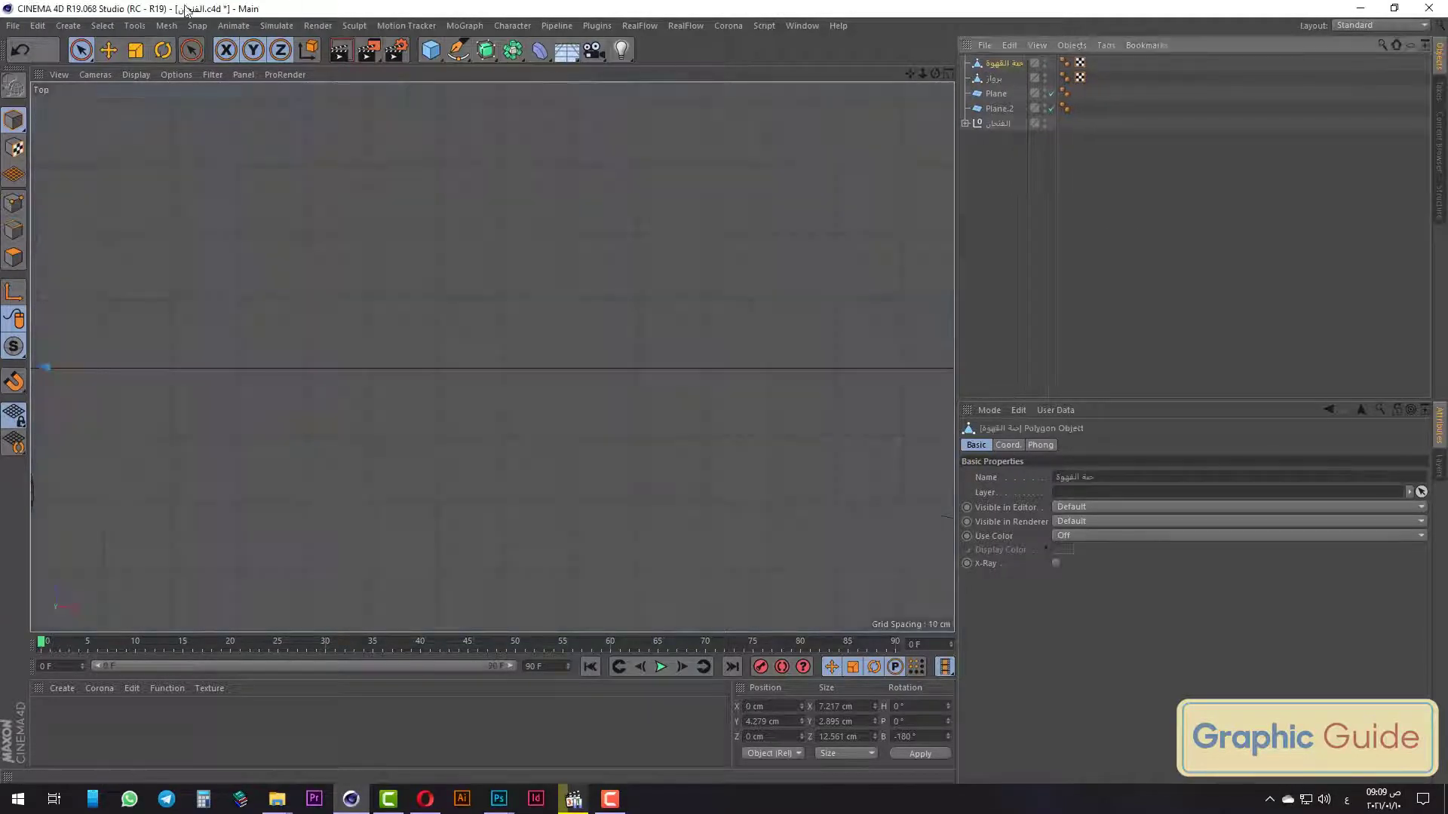
left_click(134, 51)
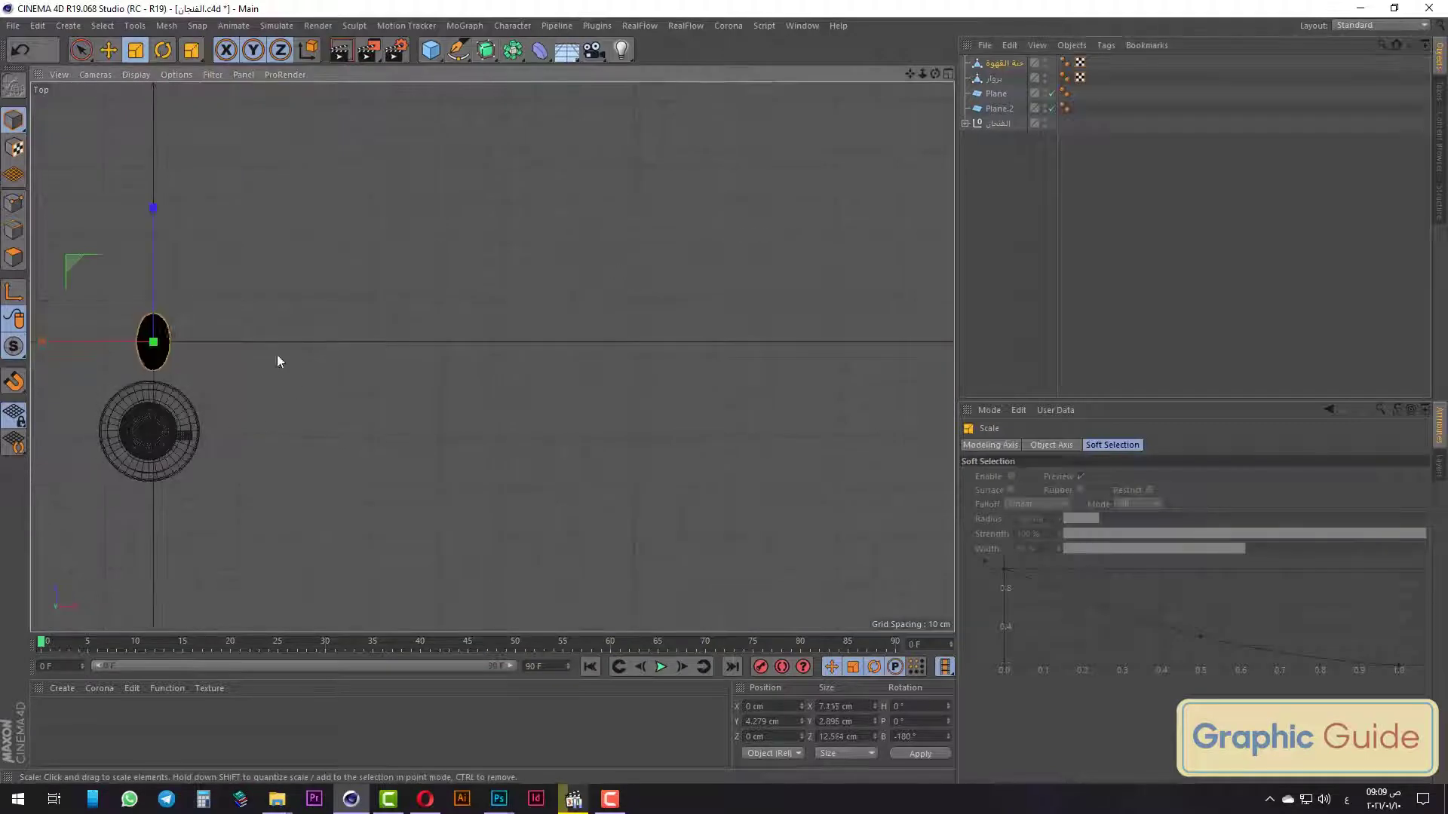
left_click_drag(54, 366, 265, 362)
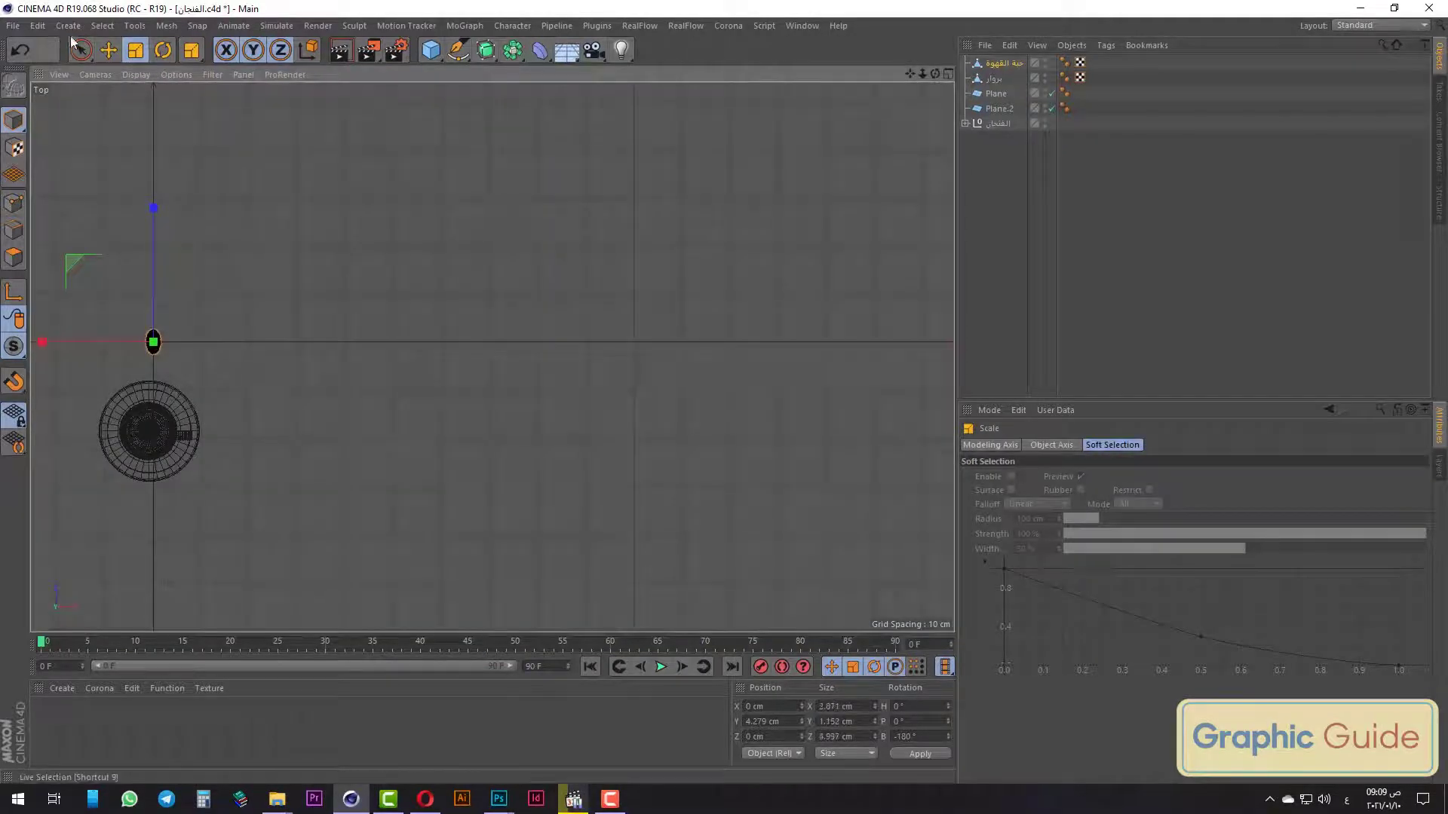
key("space")
left_click_drag(46, 347, 130, 343)
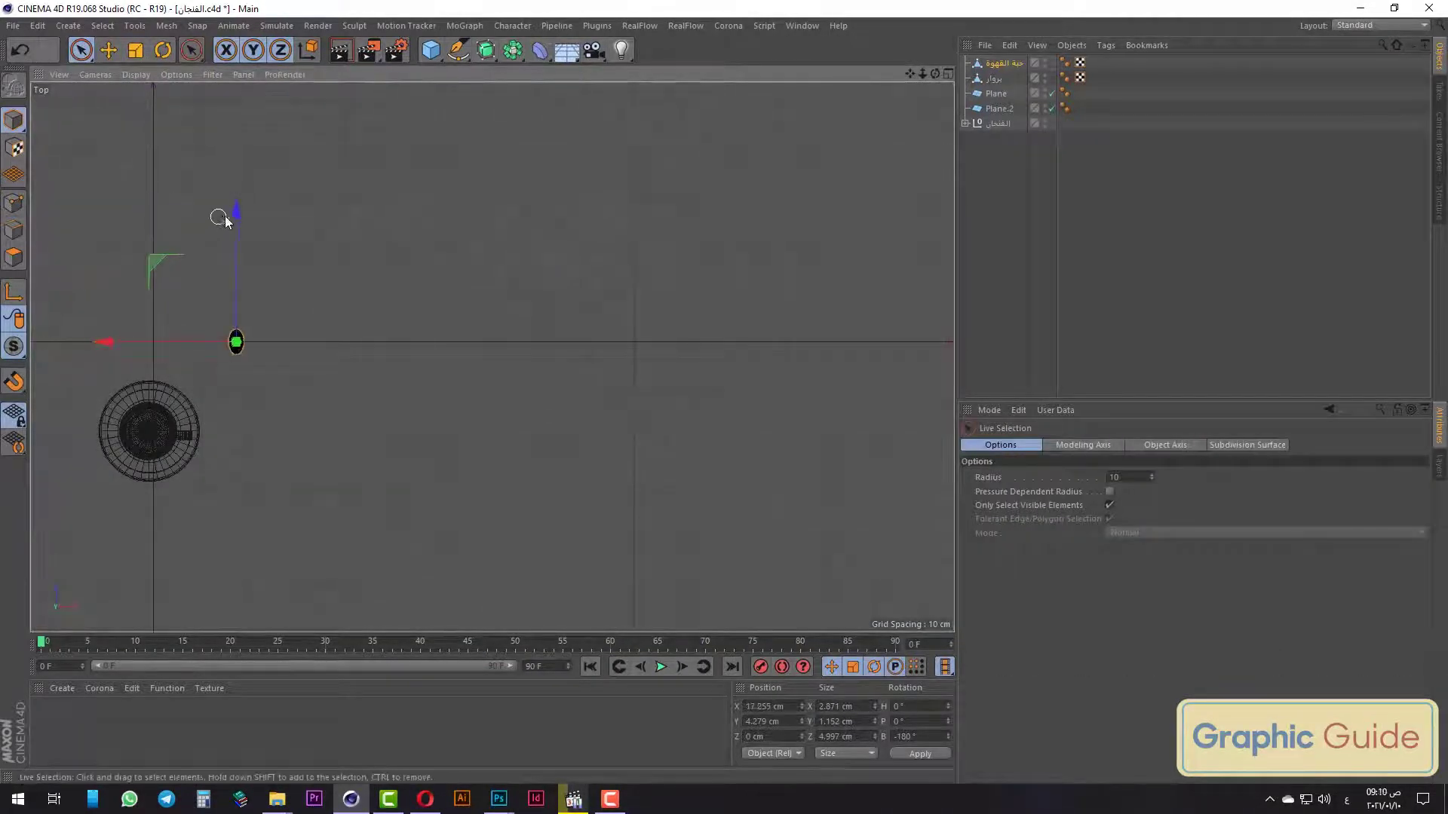
left_click_drag(225, 217, 224, 319)
In Front view, lower the bean slightly and drop the floor plane a little.
key("F1")
scroll(637, 543, "up", 2)
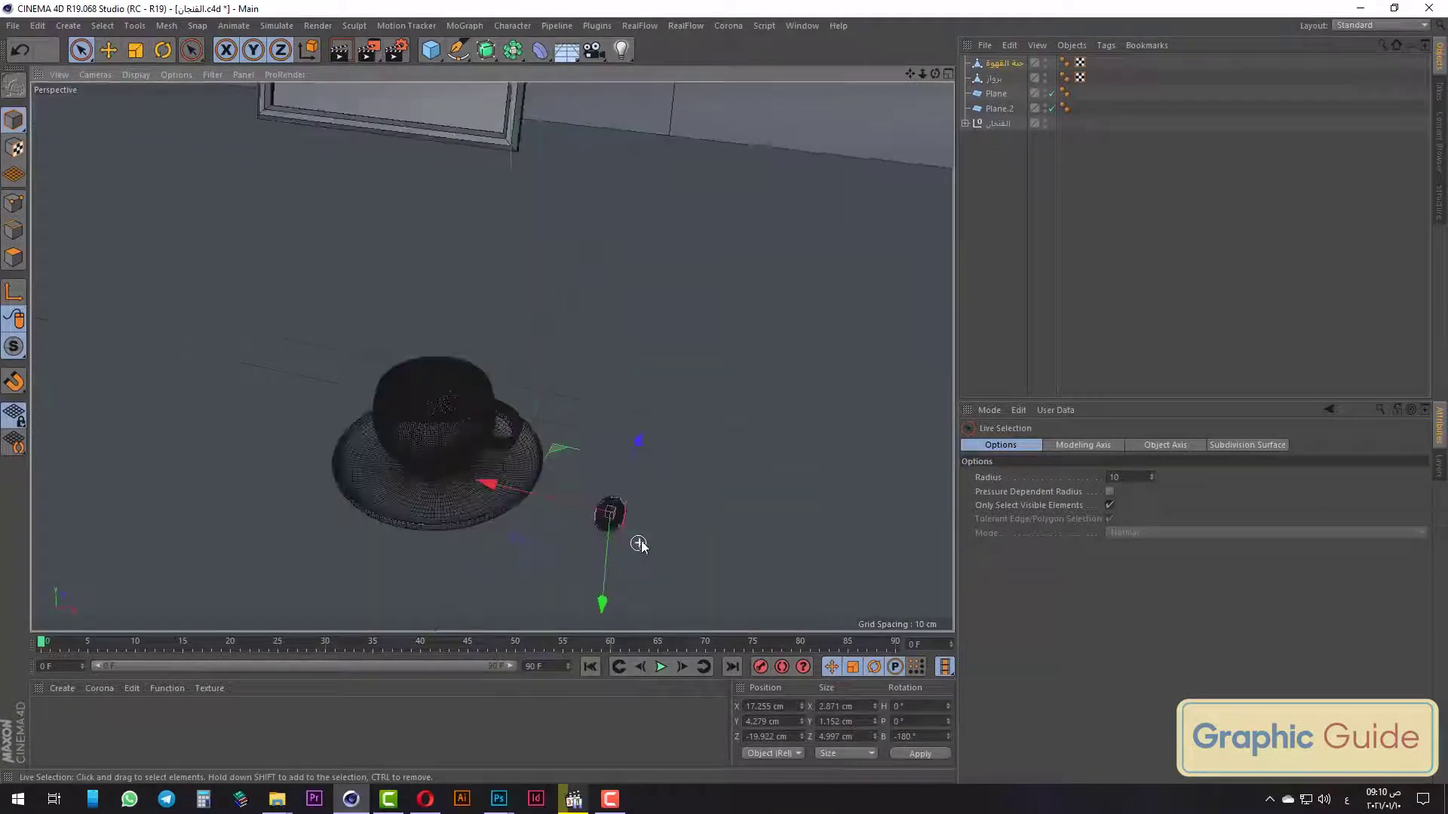
scroll(637, 543, "up", 2)
key("F4")
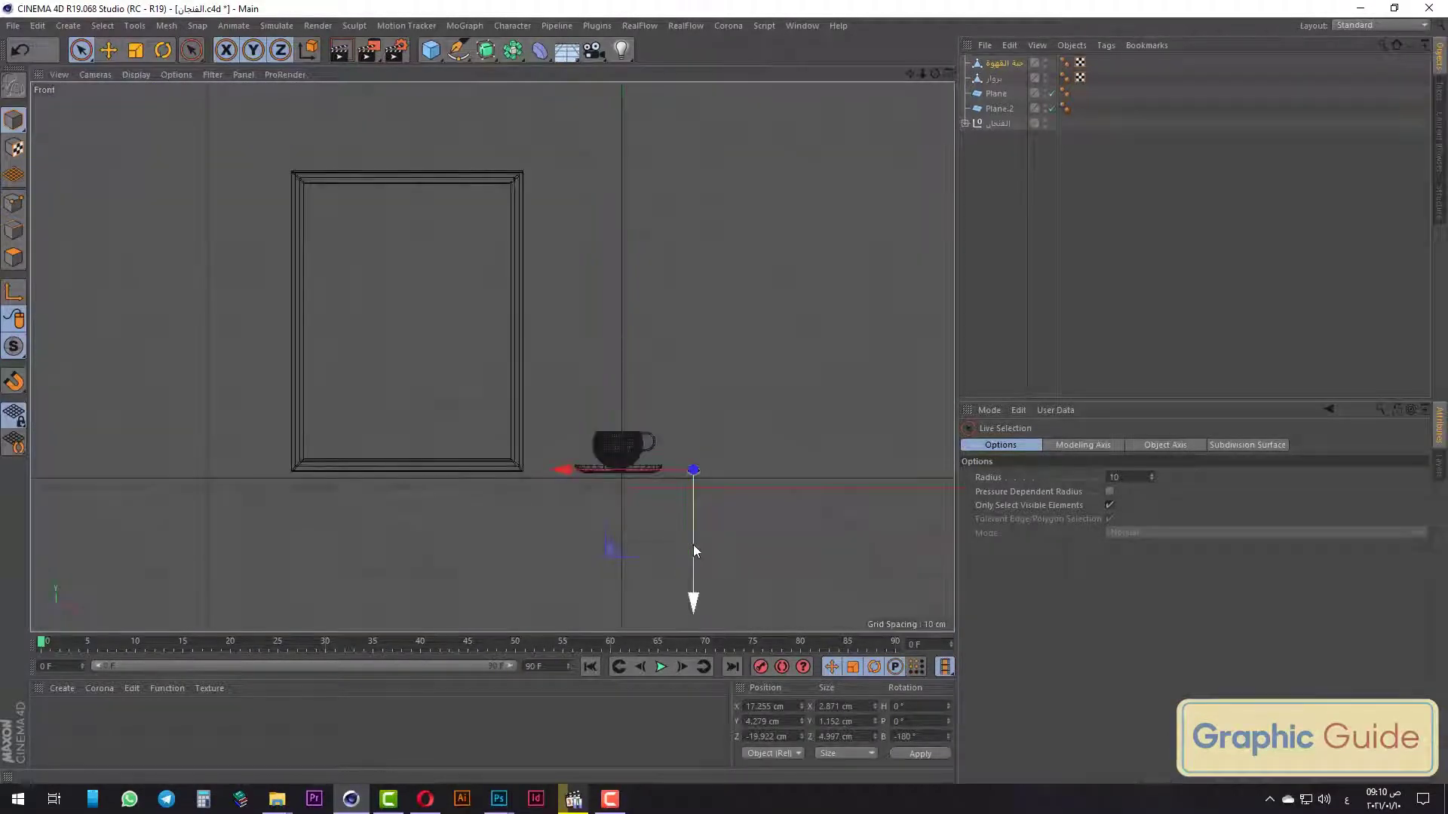
left_click_drag(694, 544, 694, 550)
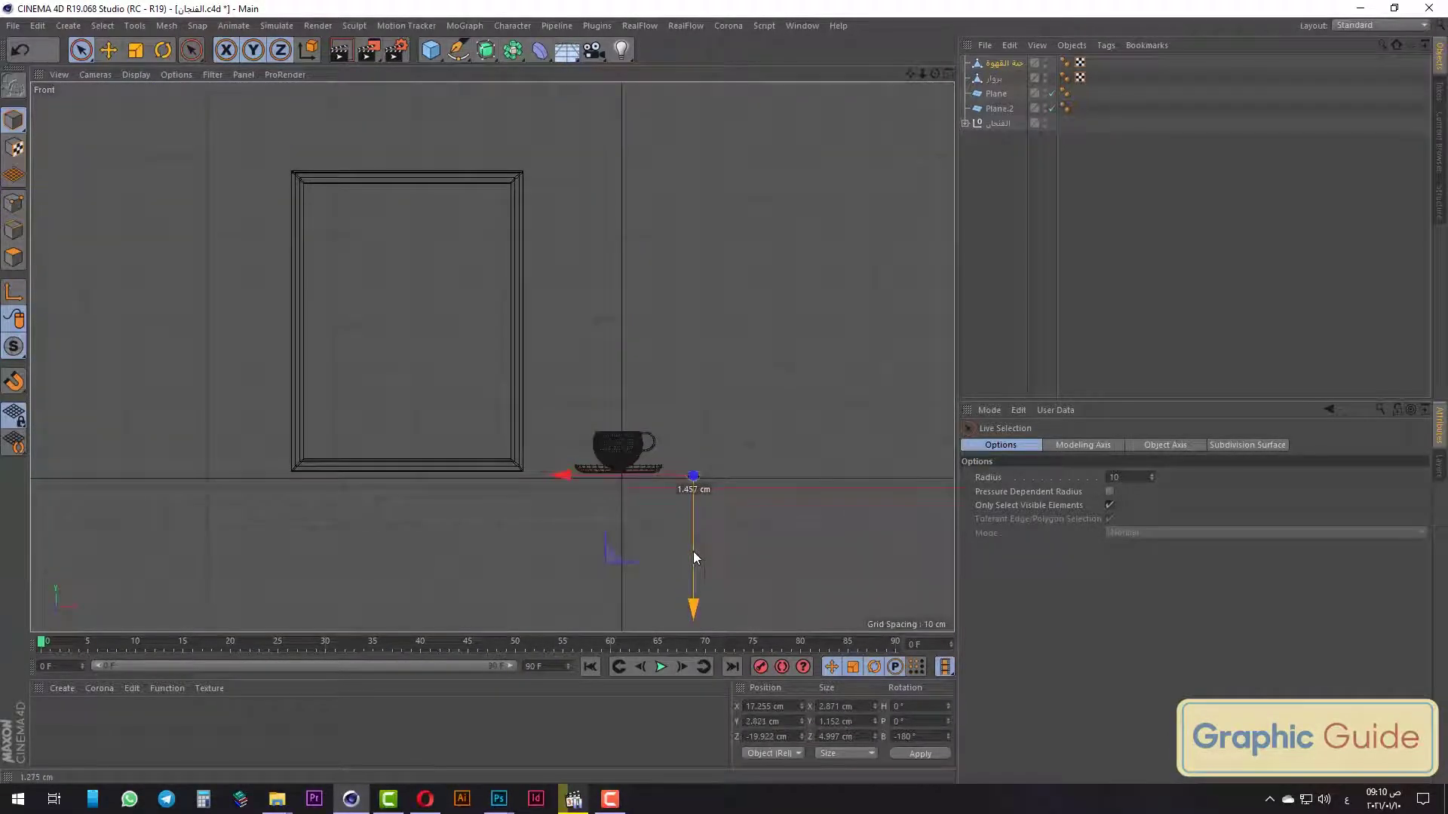
left_click(739, 478)
scroll(695, 478, "up", 3)
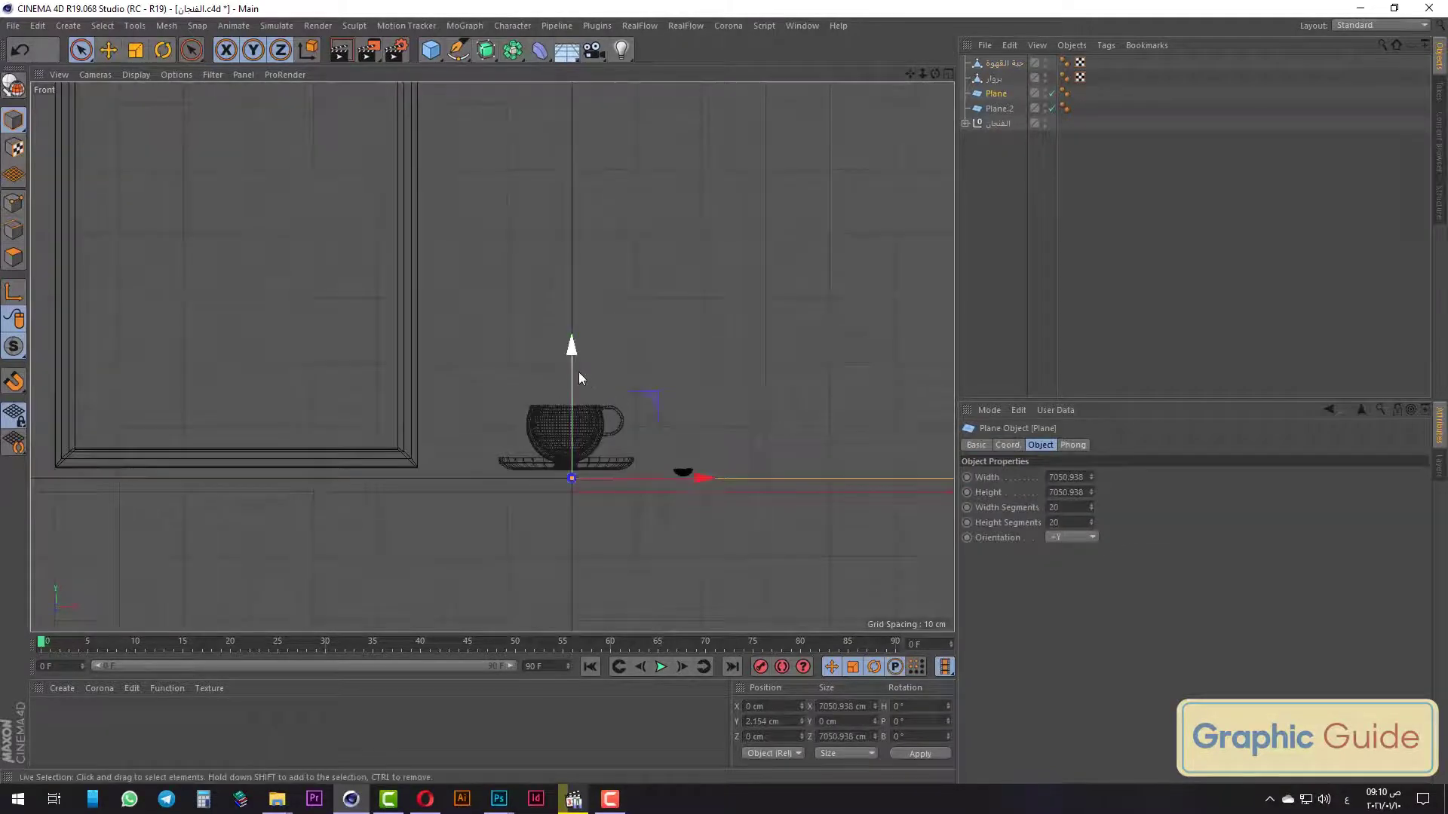
left_click_drag(578, 374, 578, 385)
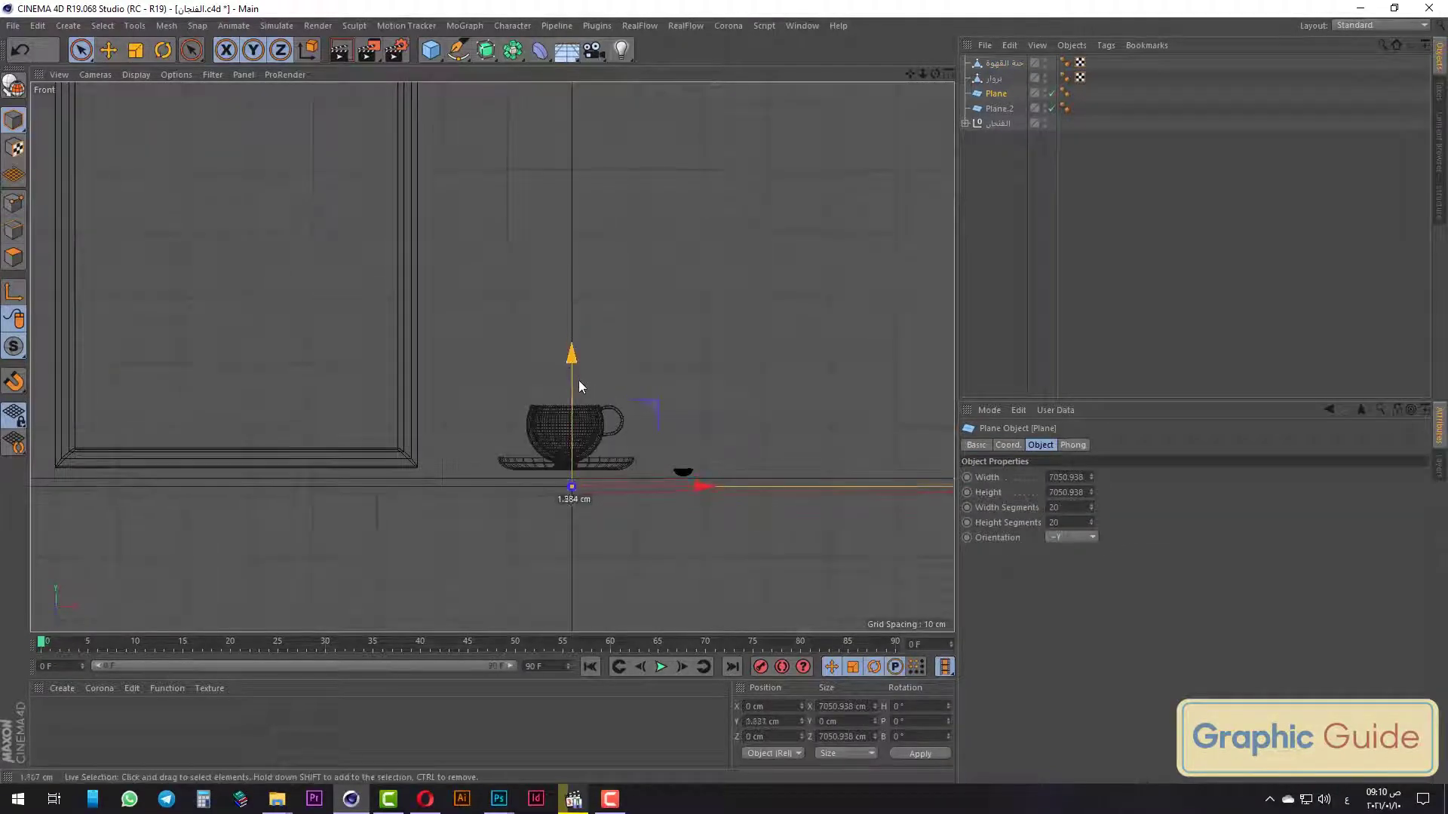
Lower the cup, frame and bean together by about 2.45 cm.
left_click(997, 123)
left_click(994, 78, "ctrl")
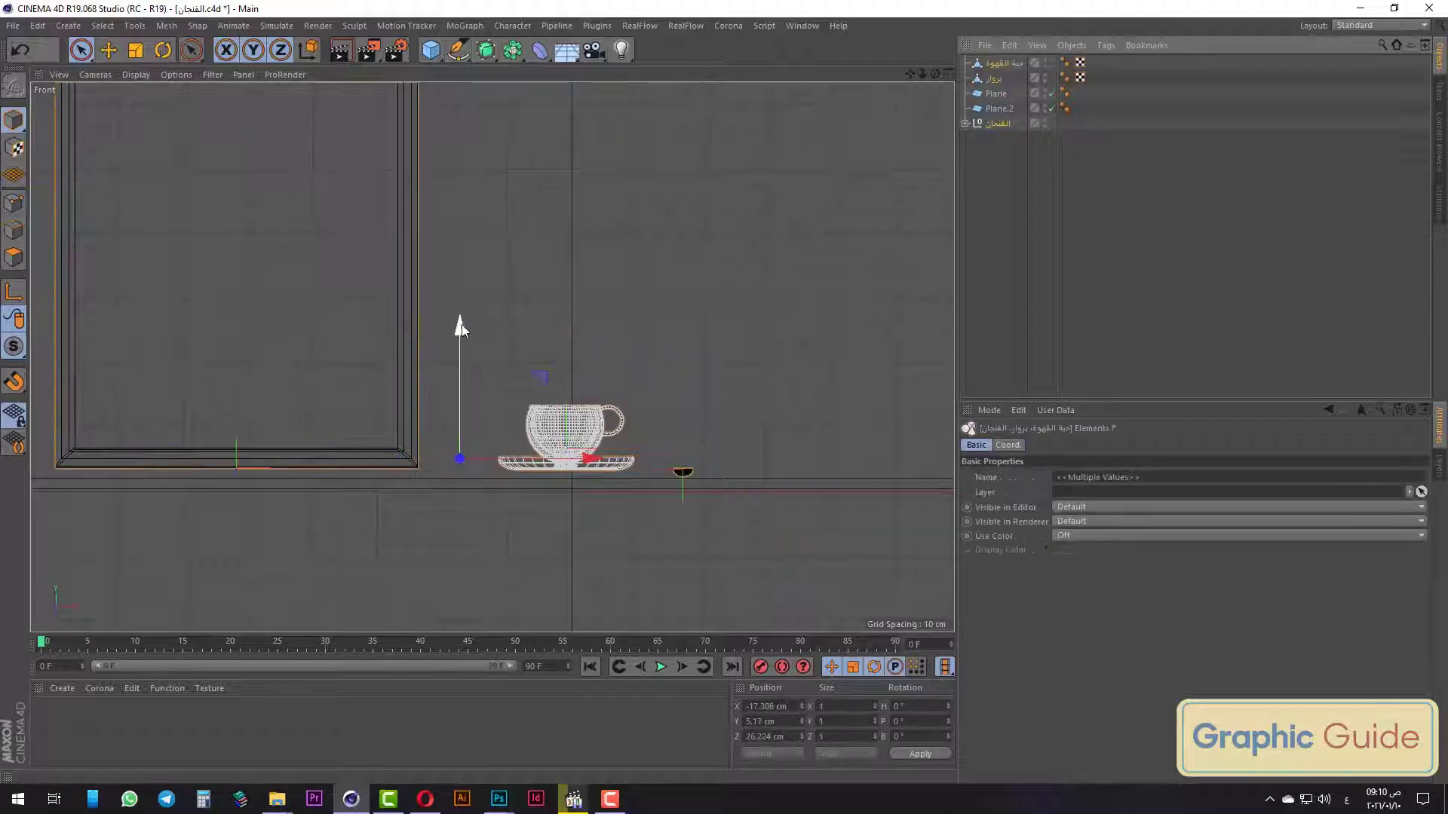
left_click_drag(460, 327, 472, 342)
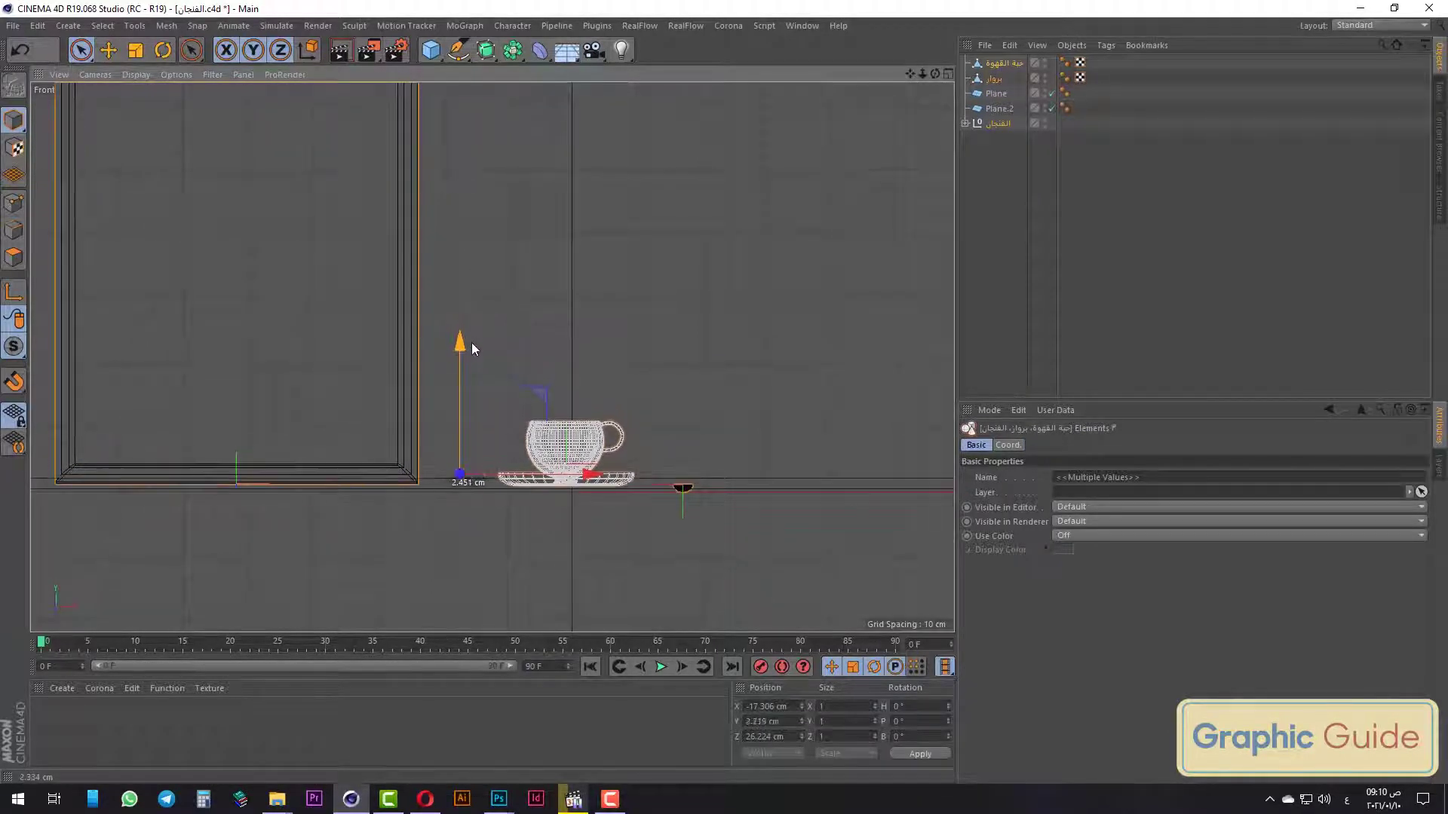
key("F1")
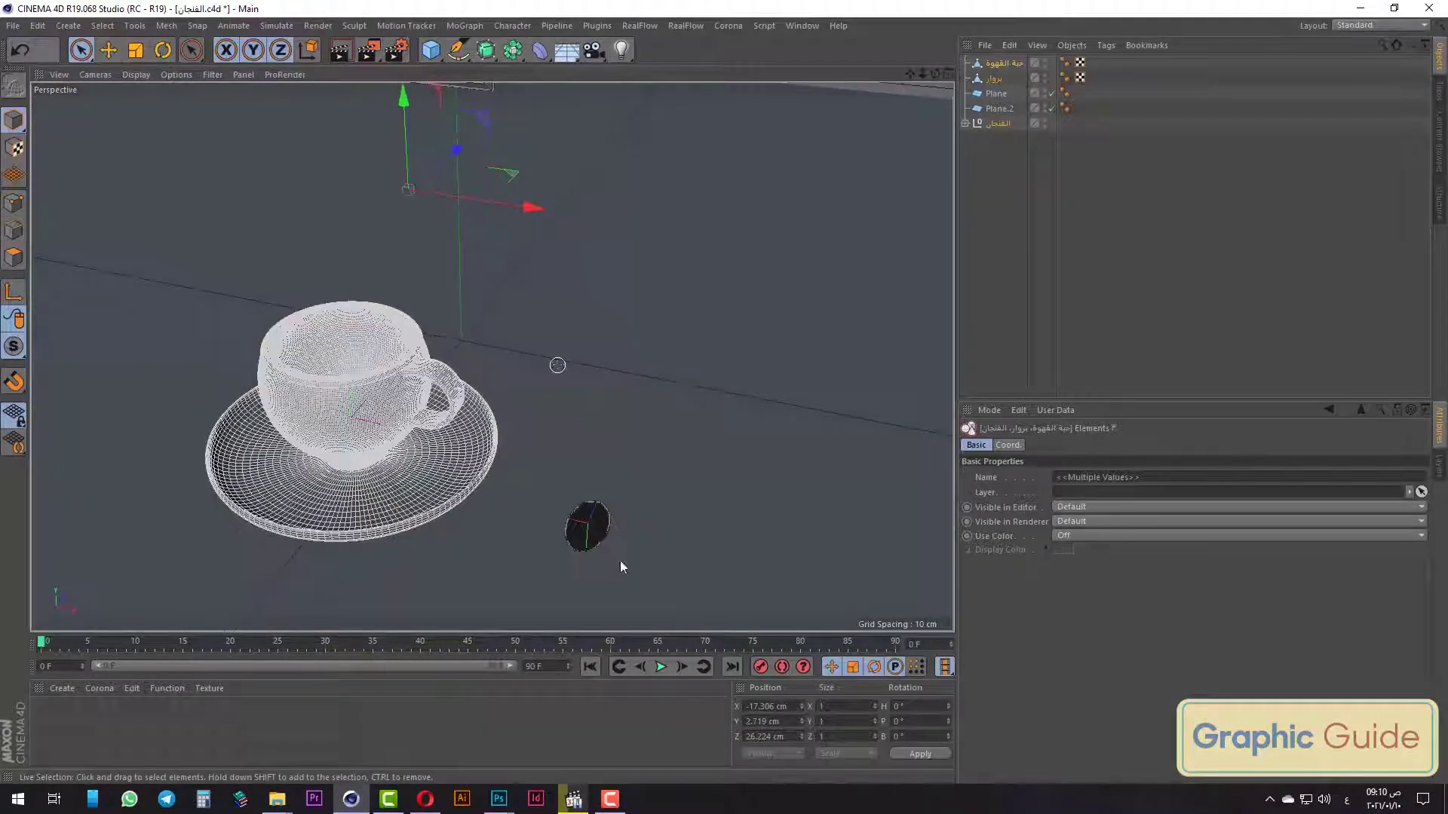
Duplicate the coffee bean and place the copy alongside the original.
left_click(590, 531)
mouse_move(568, 527)
left_mouse_down("alt")
mouse_move(451, 485)
mouse_move(495, 492)
left_mouse_up("alt")
scroll(562, 574, "up", 3)
scroll(540, 377, "up", 2)
scroll(482, 331, "down", 3)
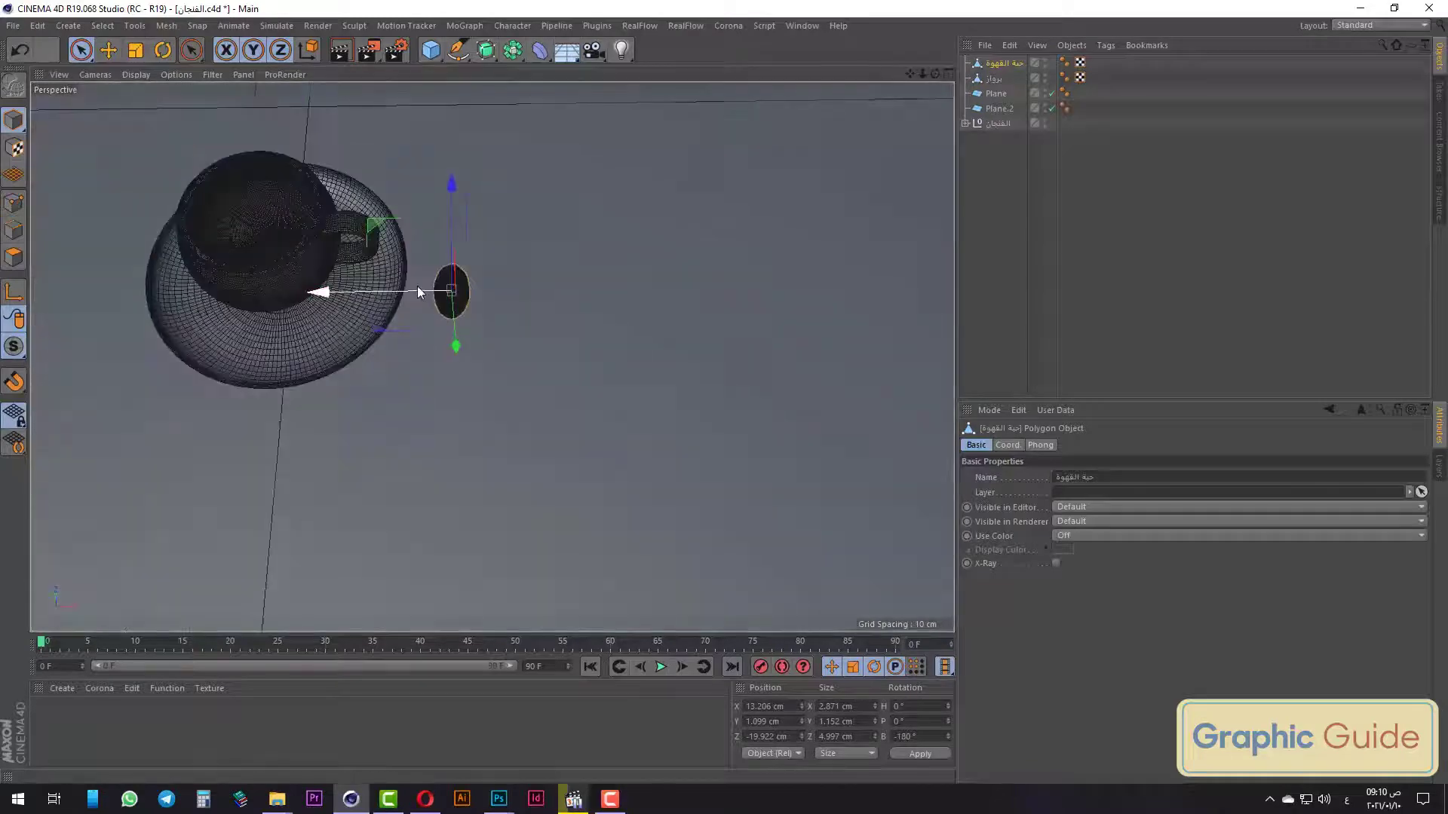
scroll(418, 287, "up", 4)
left_click_drag(431, 297, 507, 296, "ctrl")
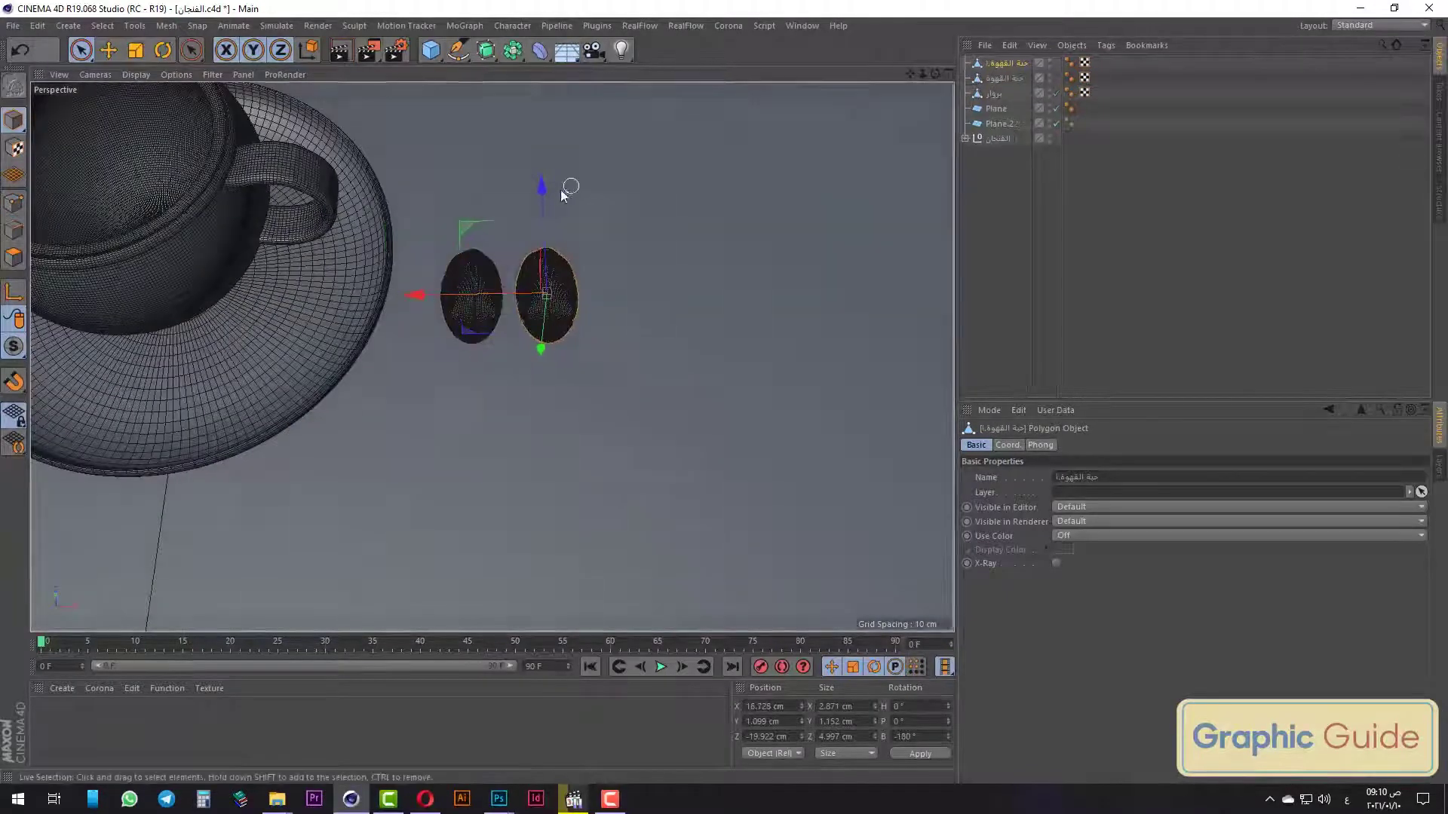
Flip the copied bean 180° in Front view and lower it toward the floor.
left_click(171, 52)
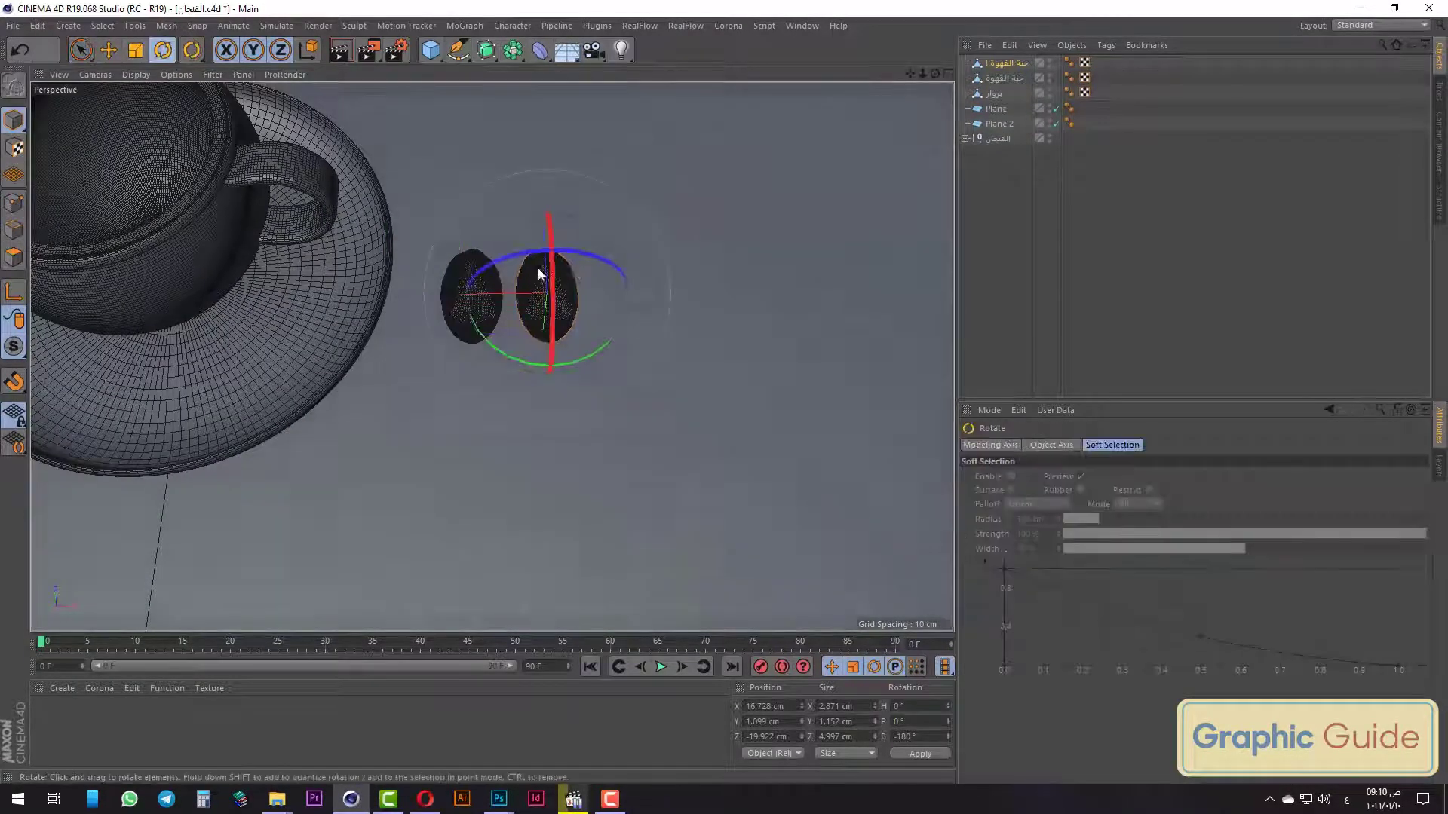
key("F4")
left_click_drag(662, 415, 683, 514)
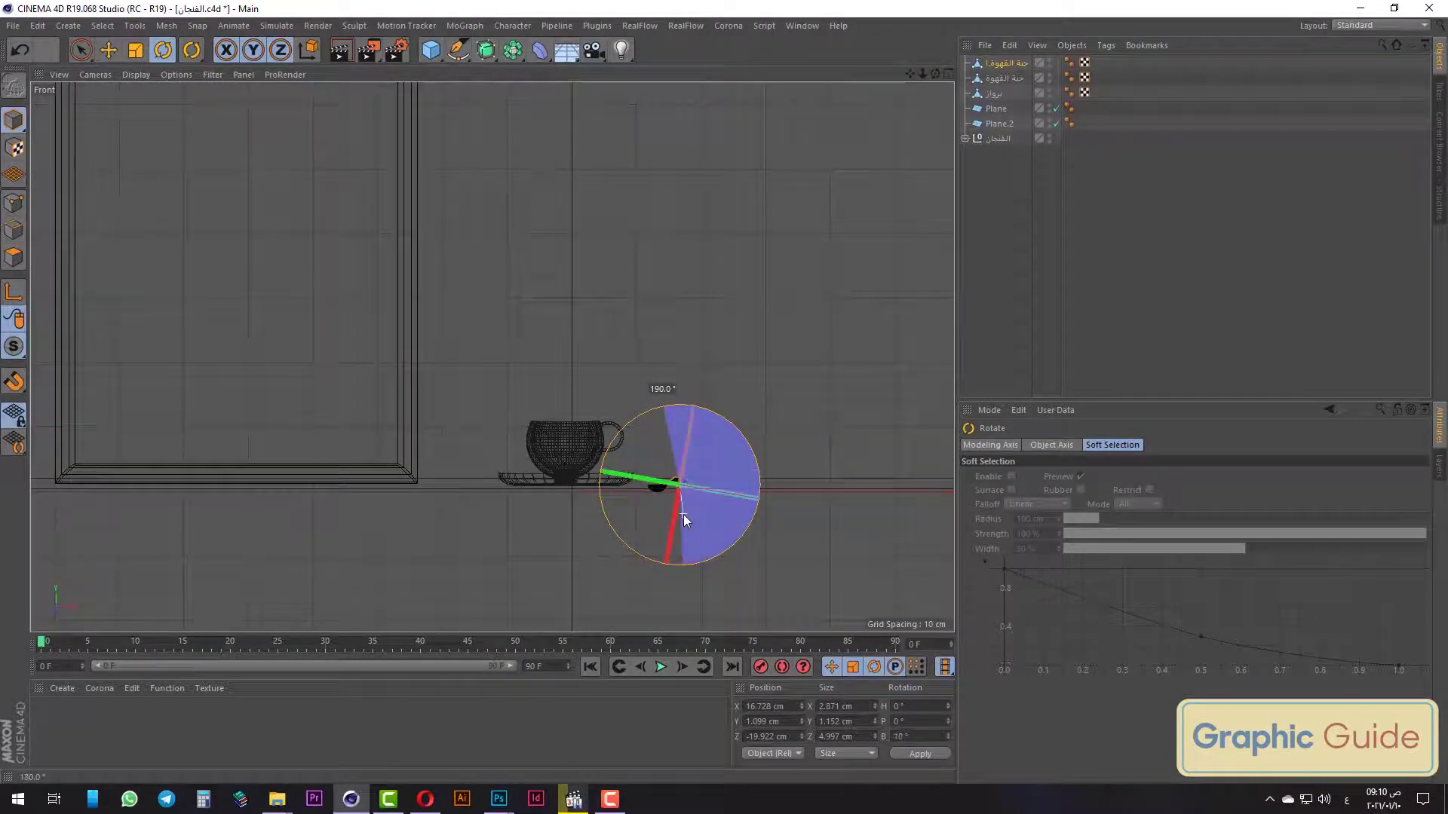
left_click(80, 51)
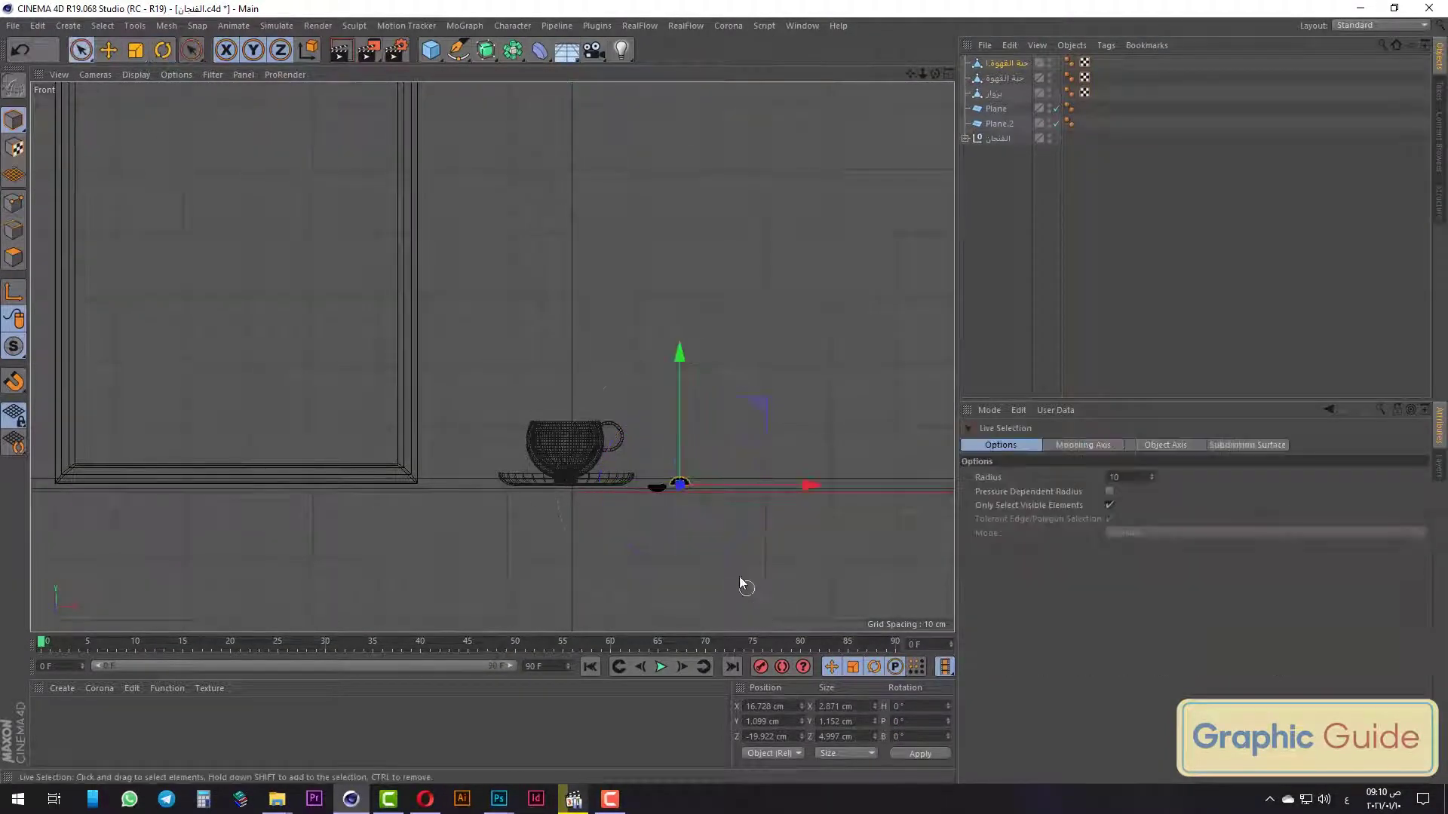
scroll(739, 585, "up", 5)
left_click_drag(606, 238, 606, 243)
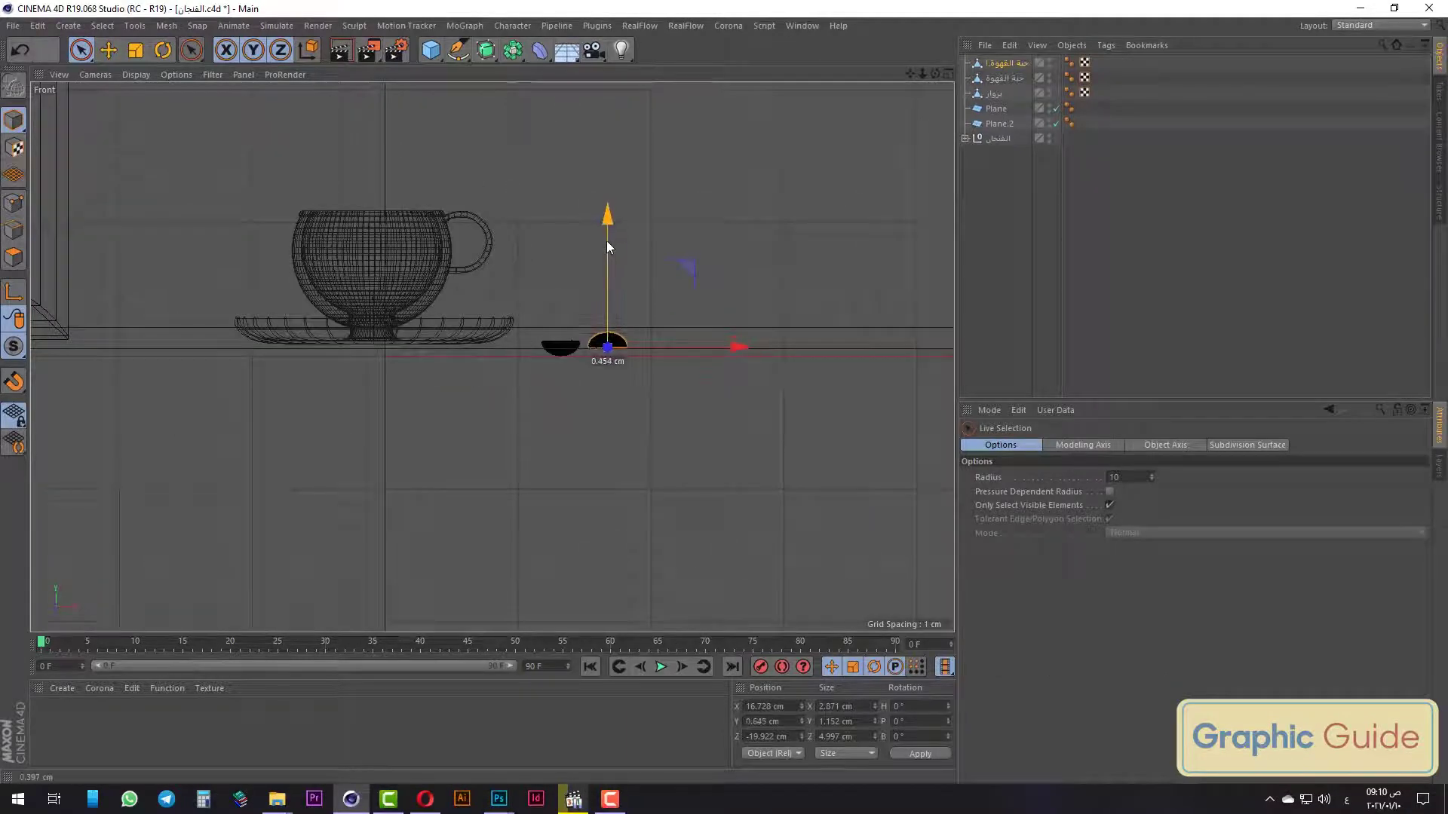
Lower the left bean to floor level and fine-tune the right bean's height.
key("F1")
left_click(479, 329)
scroll(454, 257, "down", 3)
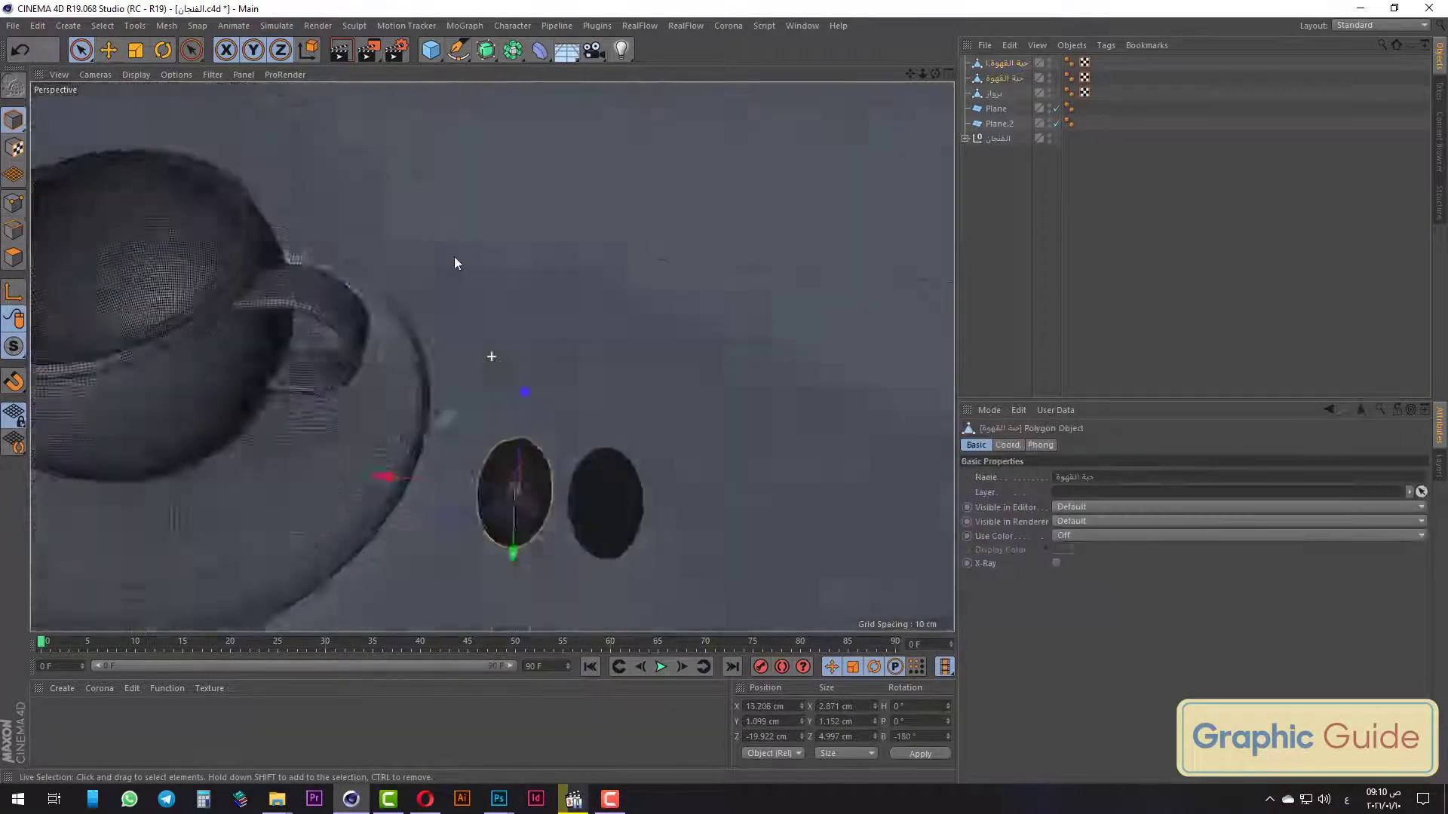
key("F4")
scroll(558, 380, "up", 2)
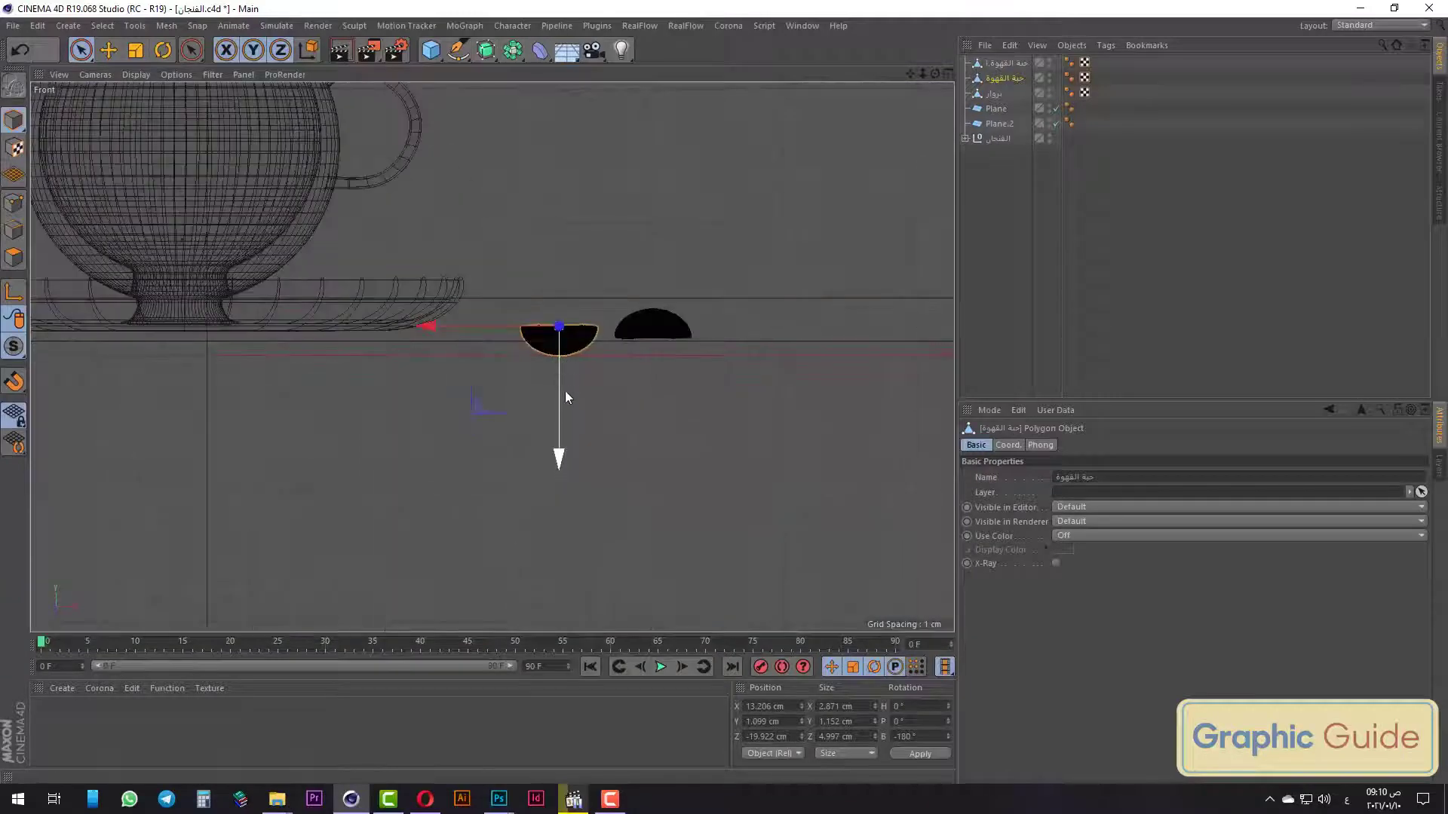
left_click_drag(562, 410, 562, 401)
left_click(654, 326)
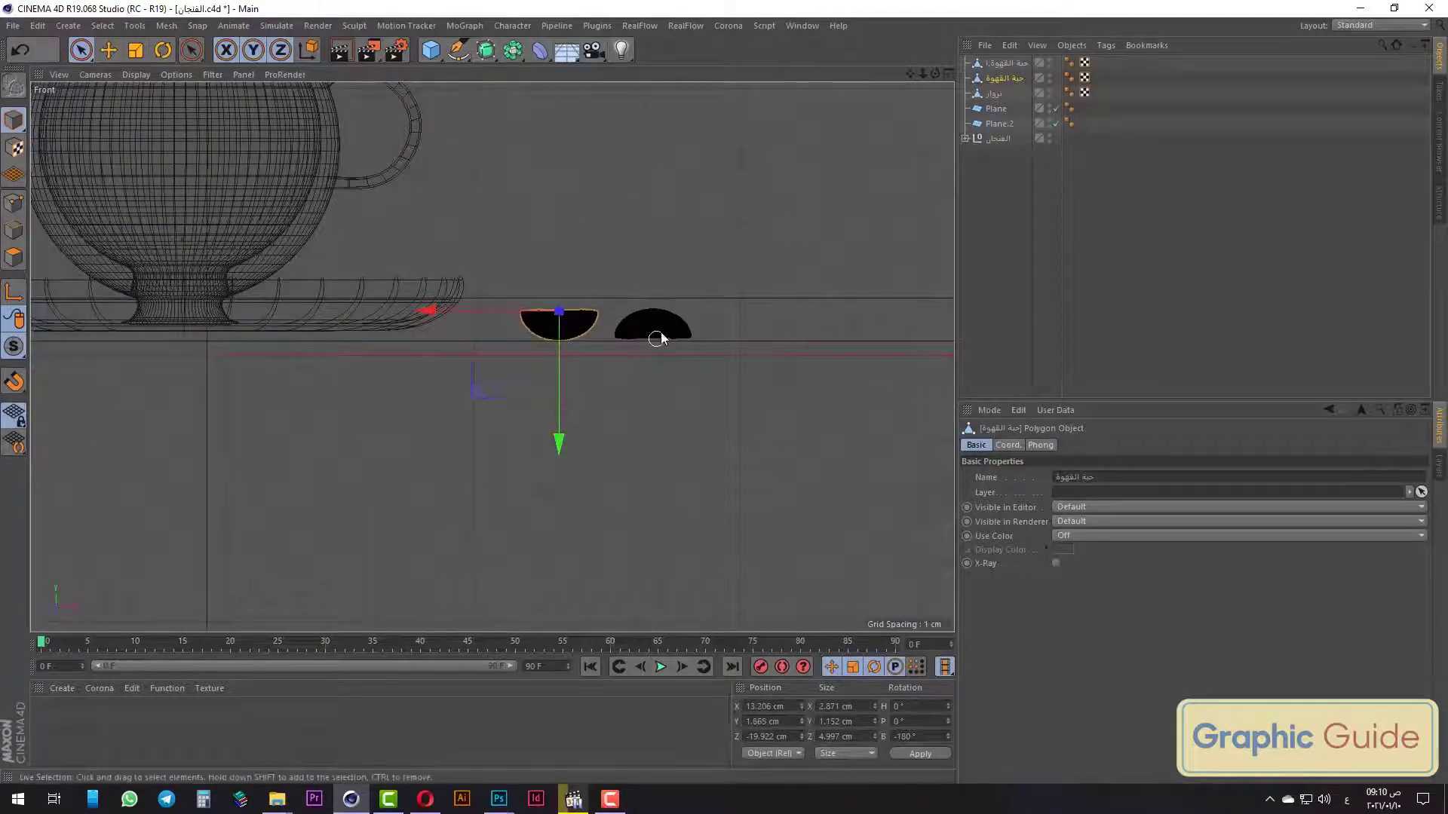
left_click_drag(655, 243, 655, 247)
key("F1")
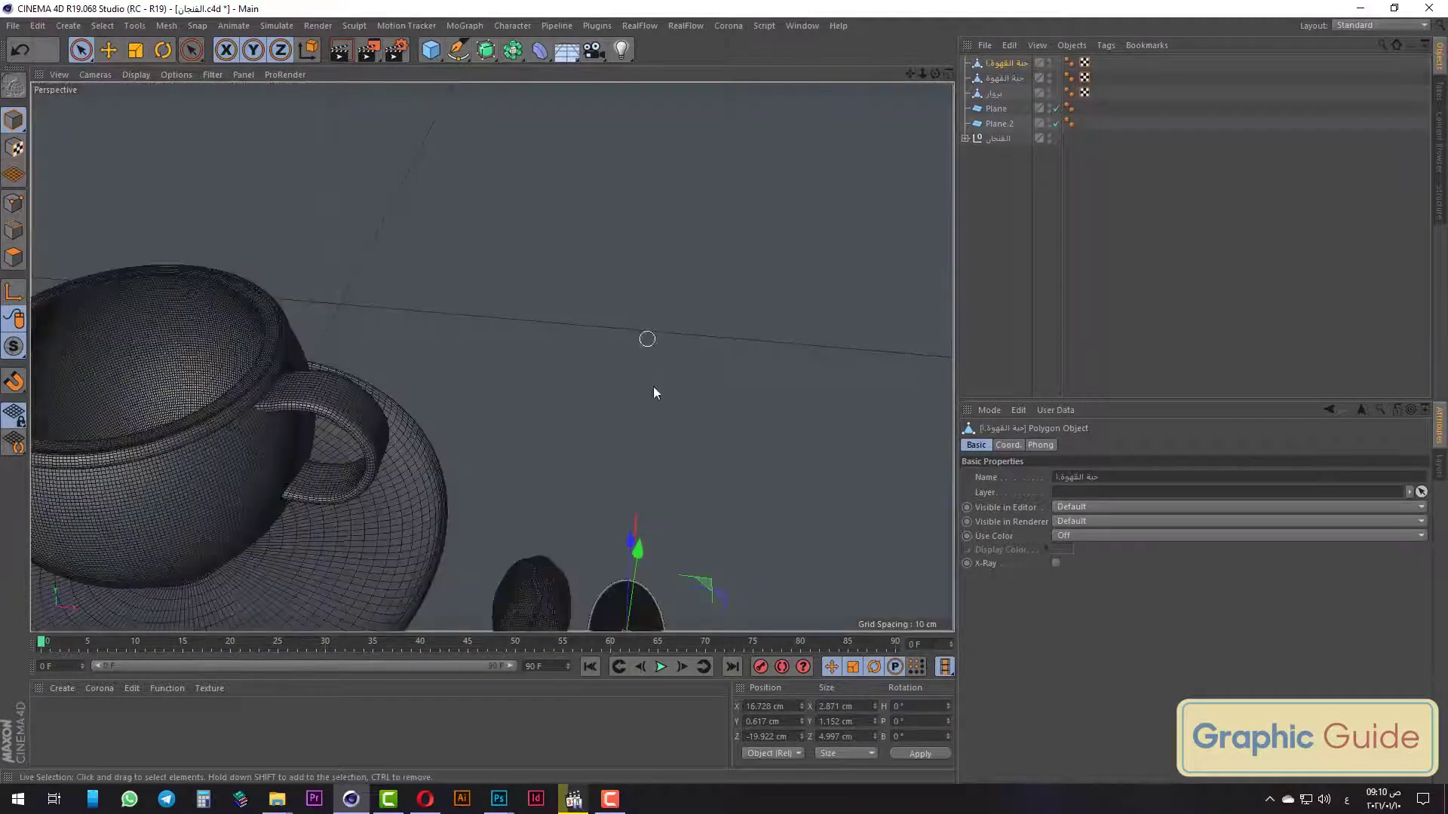
scroll(603, 347, "down", 2)
Duplicate both beans in Top view and turn the copies about 28°.
left_click(1004, 78, "ctrl")
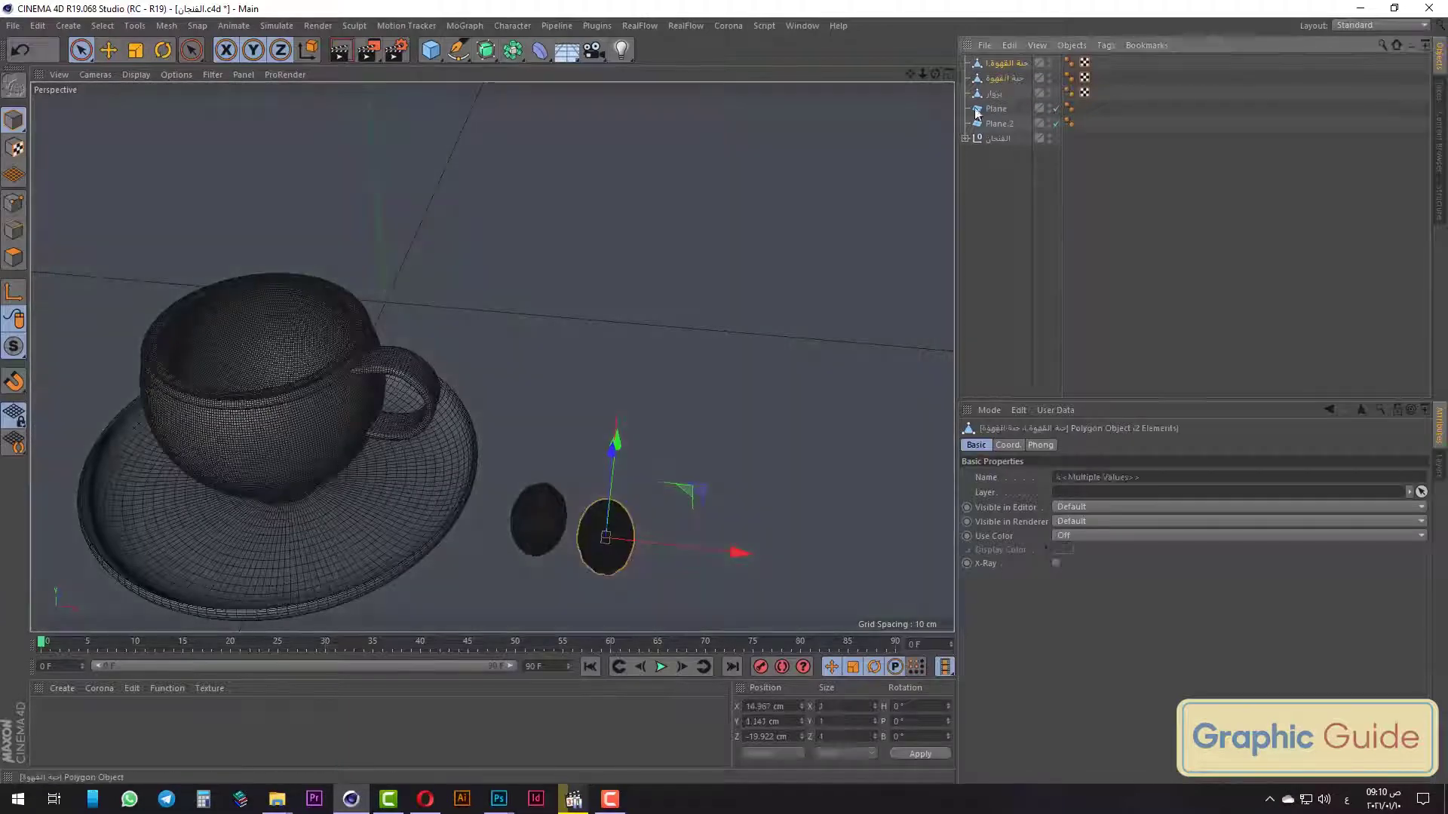
left_click_drag(582, 413, 585, 370)
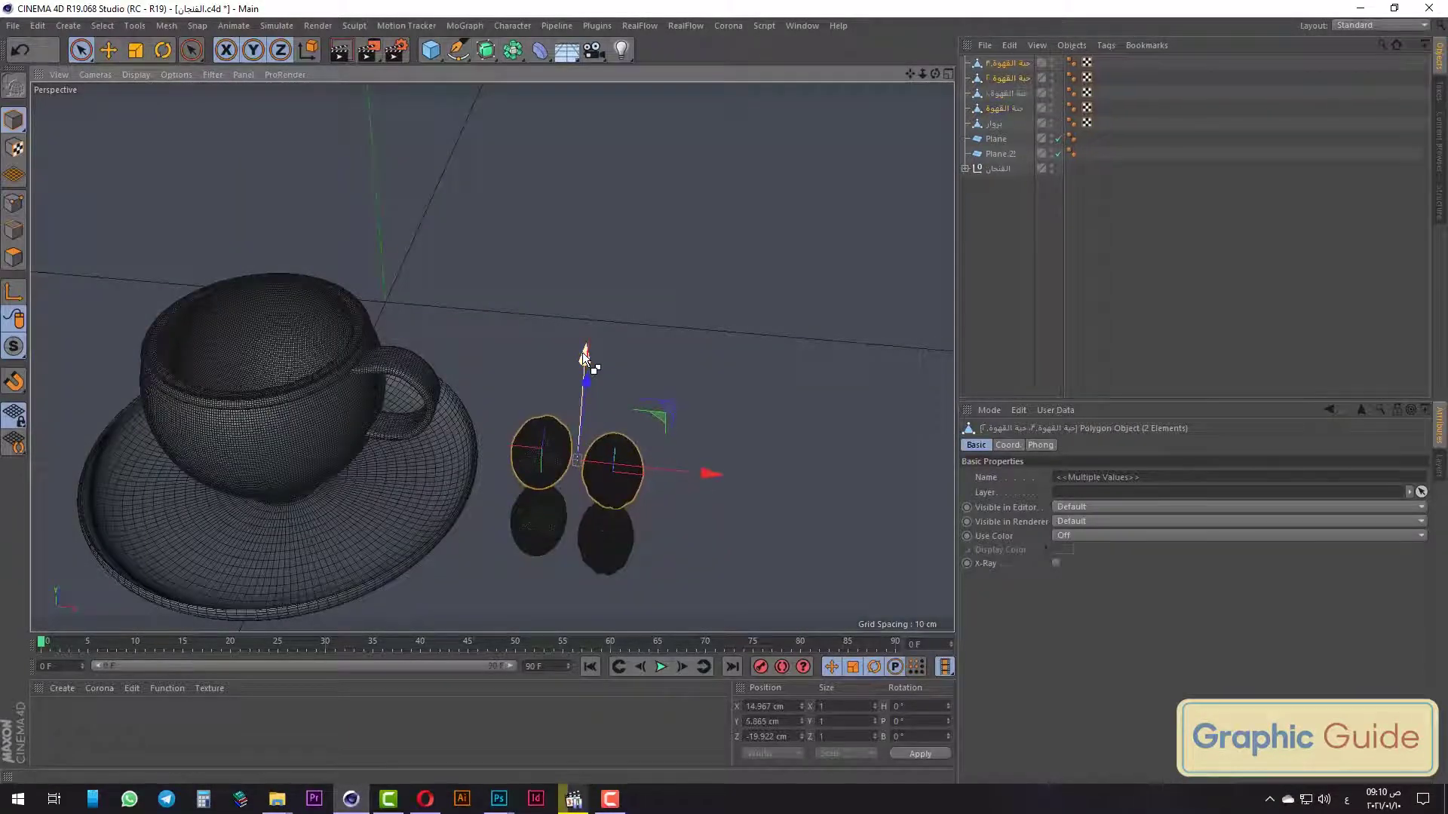
key("ctrl+z")
key("F2")
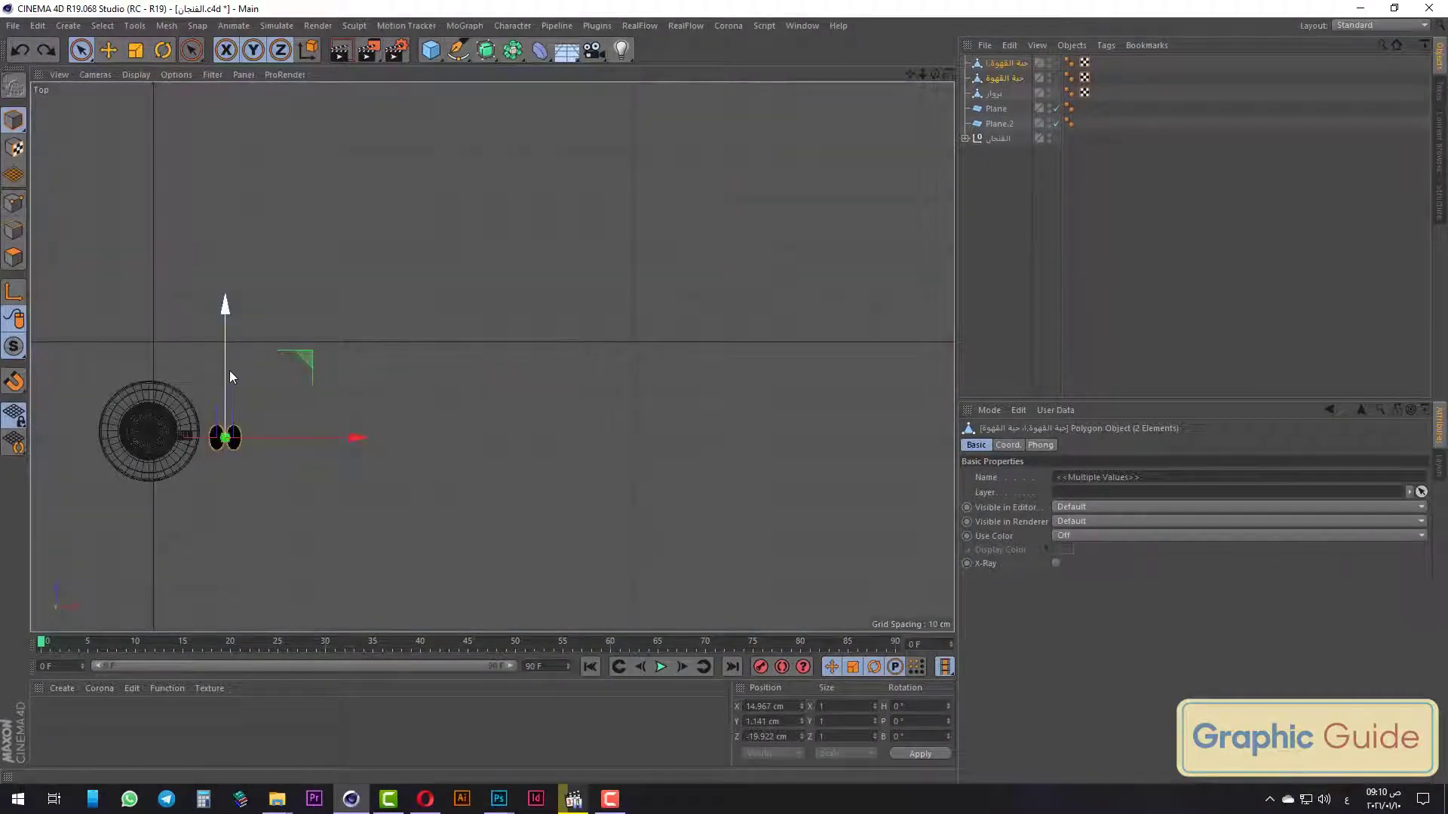
left_click_drag(229, 370, 234, 336, "ctrl")
left_click(162, 50)
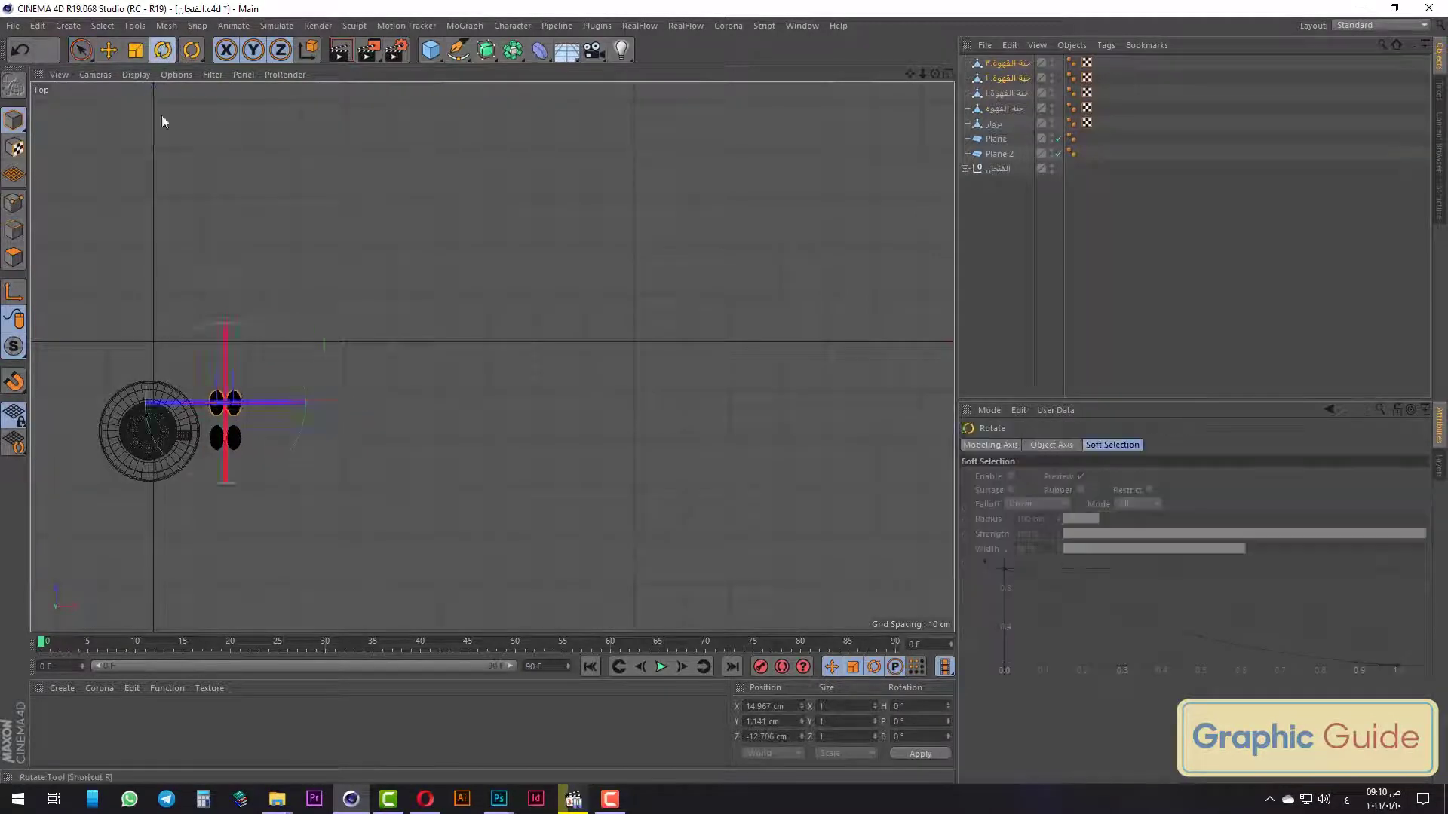
scroll(151, 453, "up", 3)
left_click_drag(313, 445, 359, 399)
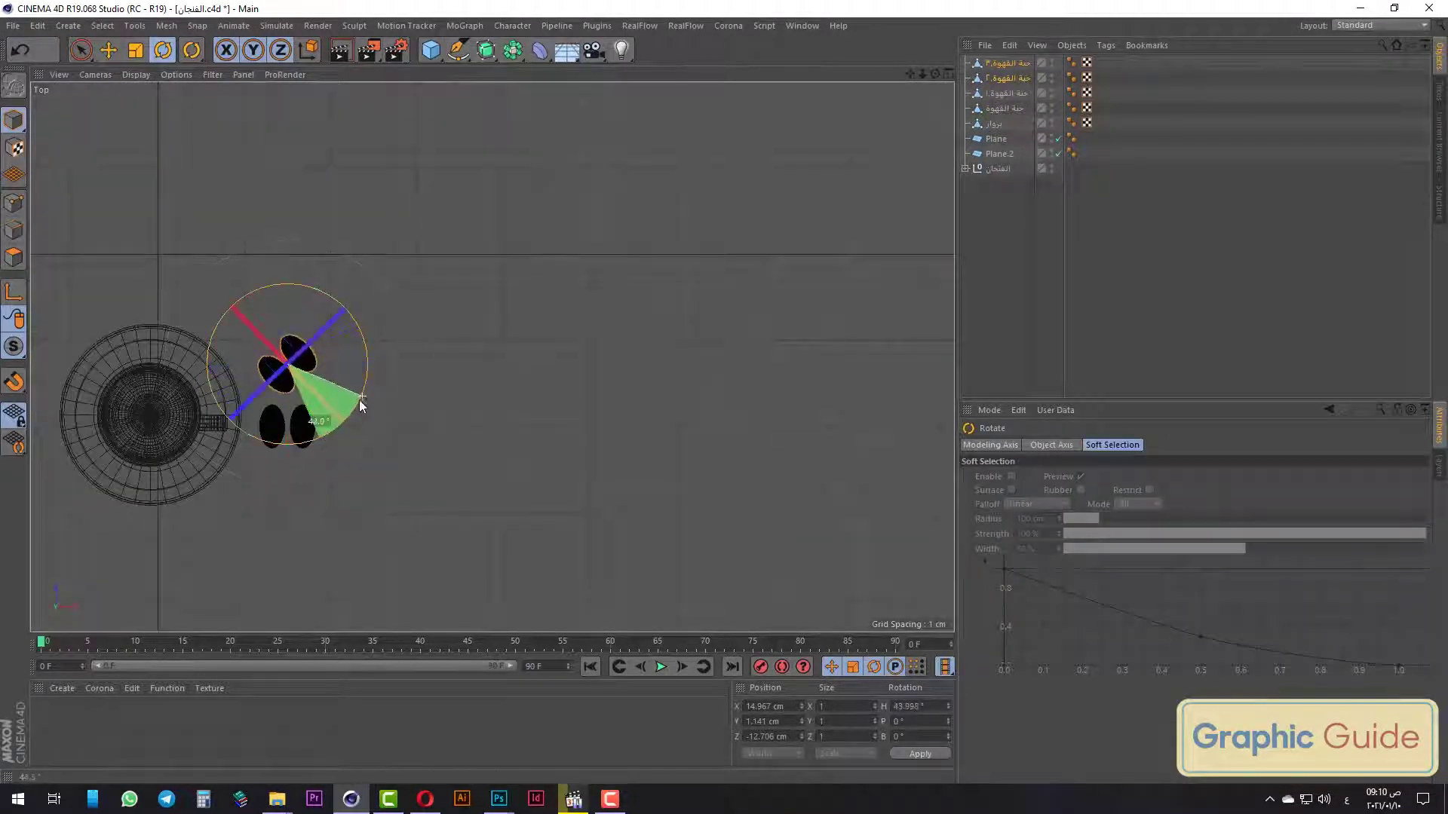
Slide the upper copied bean down and to the right.
left_click(81, 50)
scroll(317, 399, "up", 2)
left_click(316, 399)
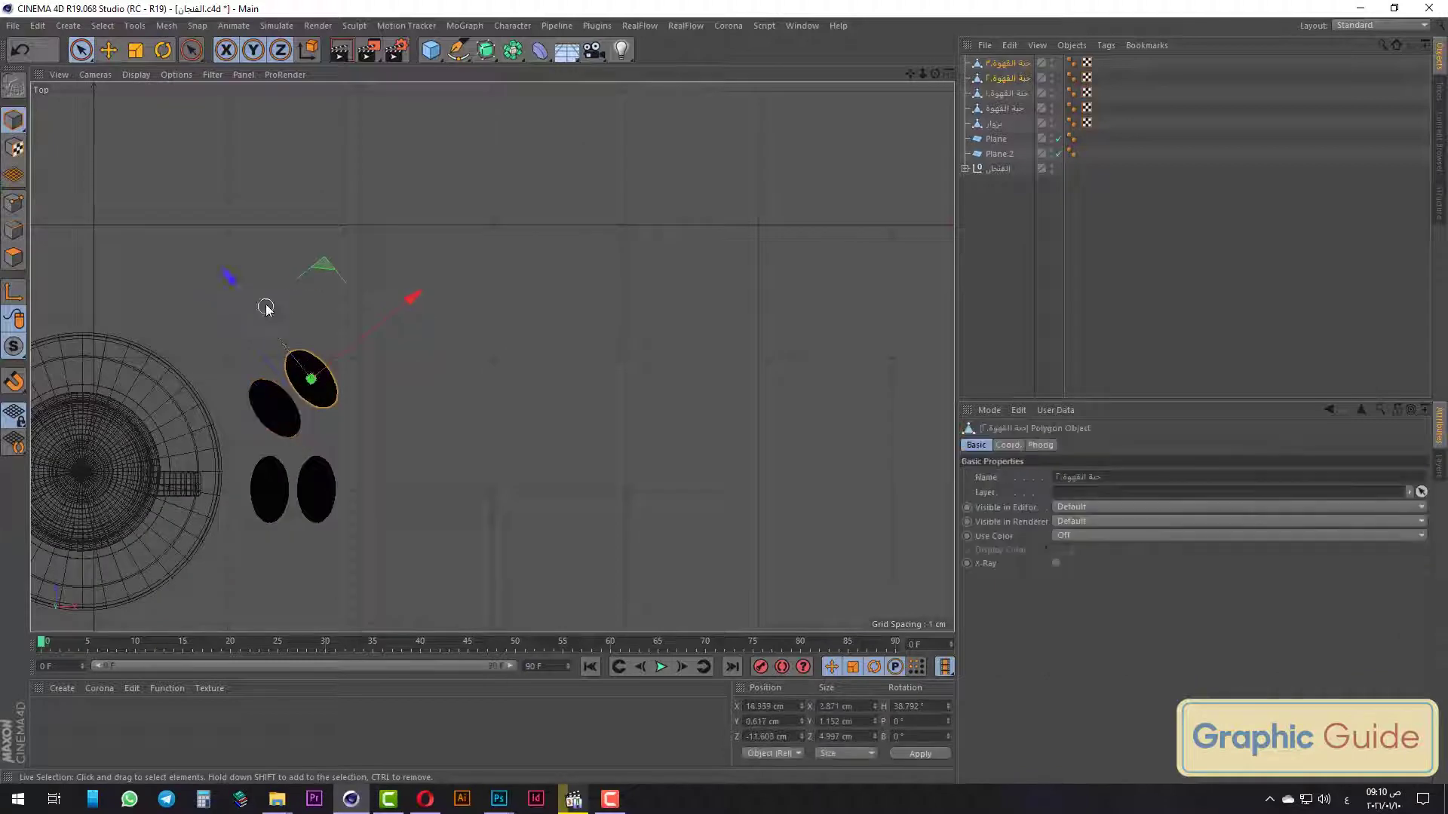
mouse_move(260, 306)
left_mouse_down()
mouse_move(346, 354)
mouse_move(422, 350)
left_mouse_up()
scroll(498, 349, "down", 2)
scroll(365, 458, "up", 2)
Turn the lower-right bean about 27° and the lower-left bean slightly the other way.
left_click(371, 451)
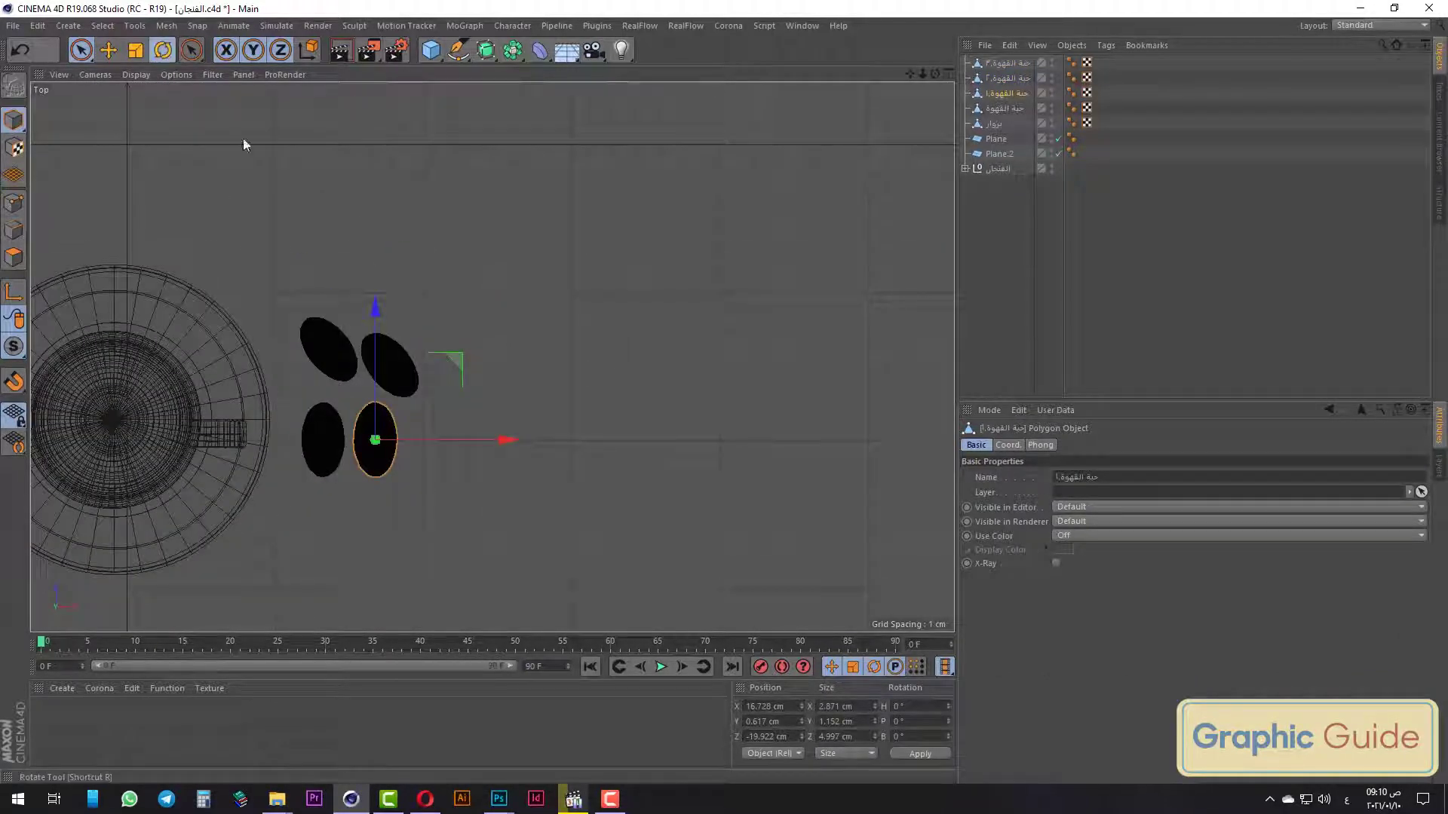
key("r")
left_click_drag(426, 500, 404, 517)
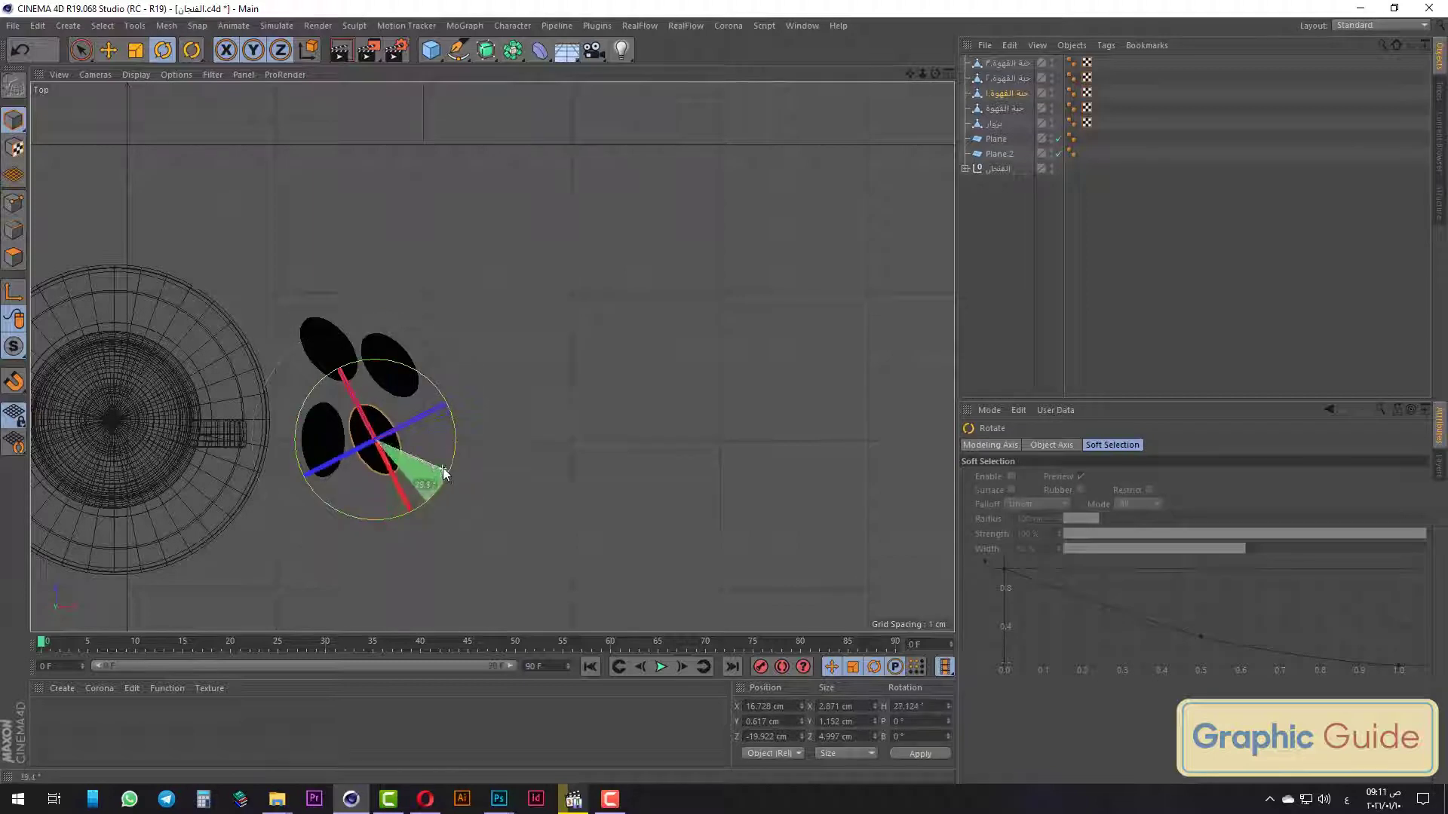
left_click(79, 49)
left_click(339, 460)
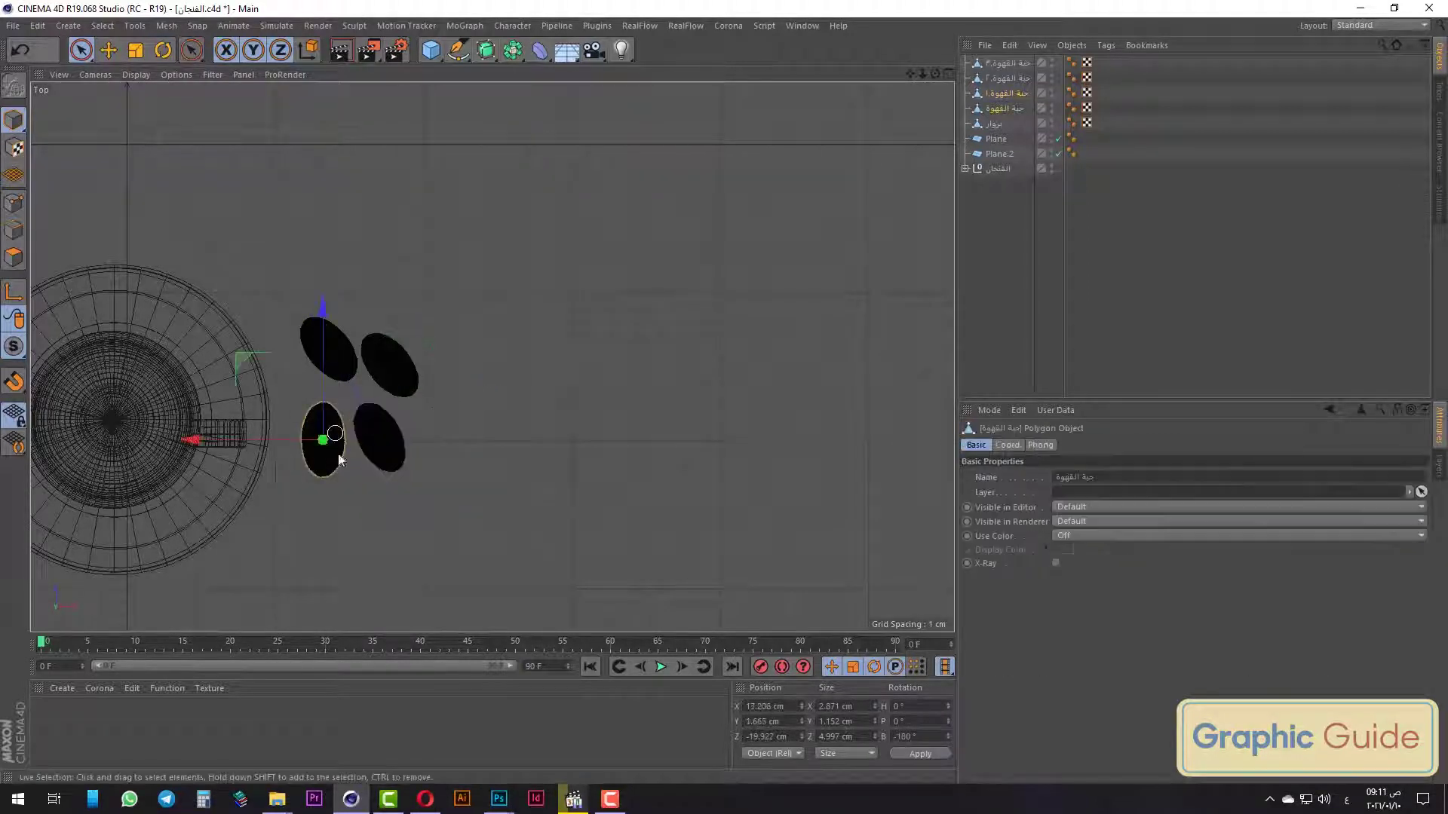
key("r")
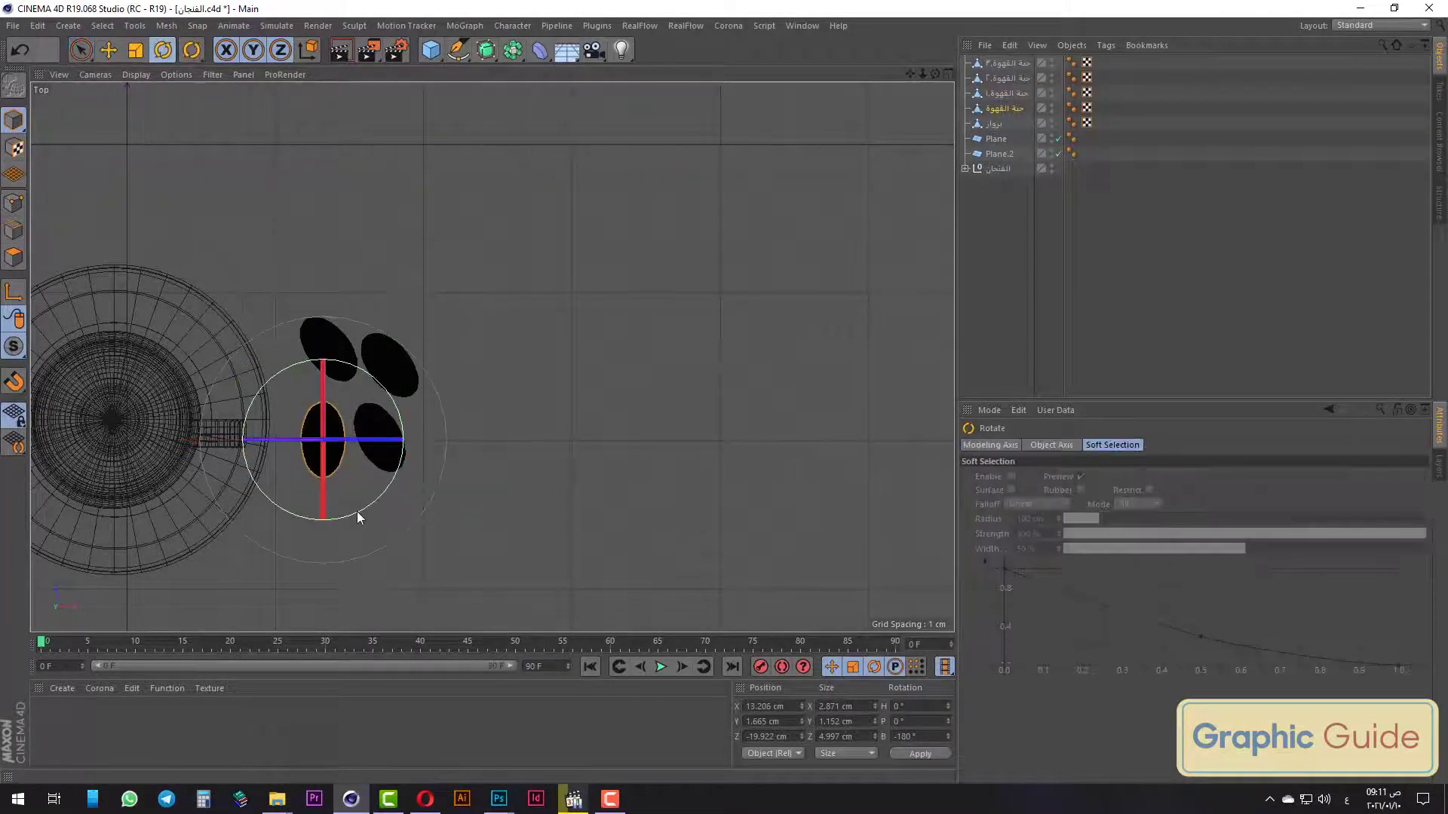
left_click_drag(357, 516, 335, 511)
left_click(80, 48)
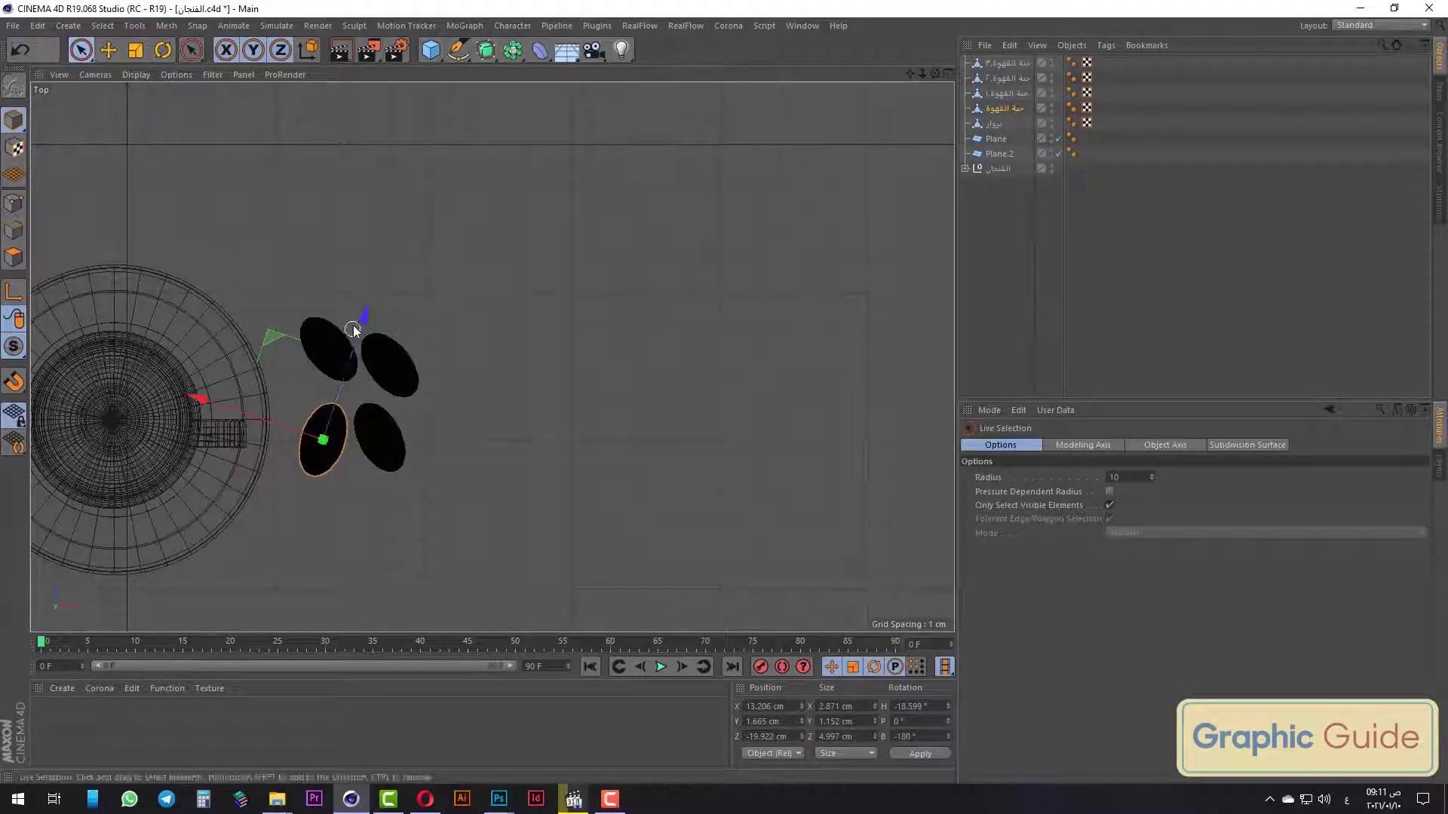
Add a fifth bean copy, turn it about -62° and move it beside the others.
left_click_drag(354, 330, 392, 452, "ctrl")
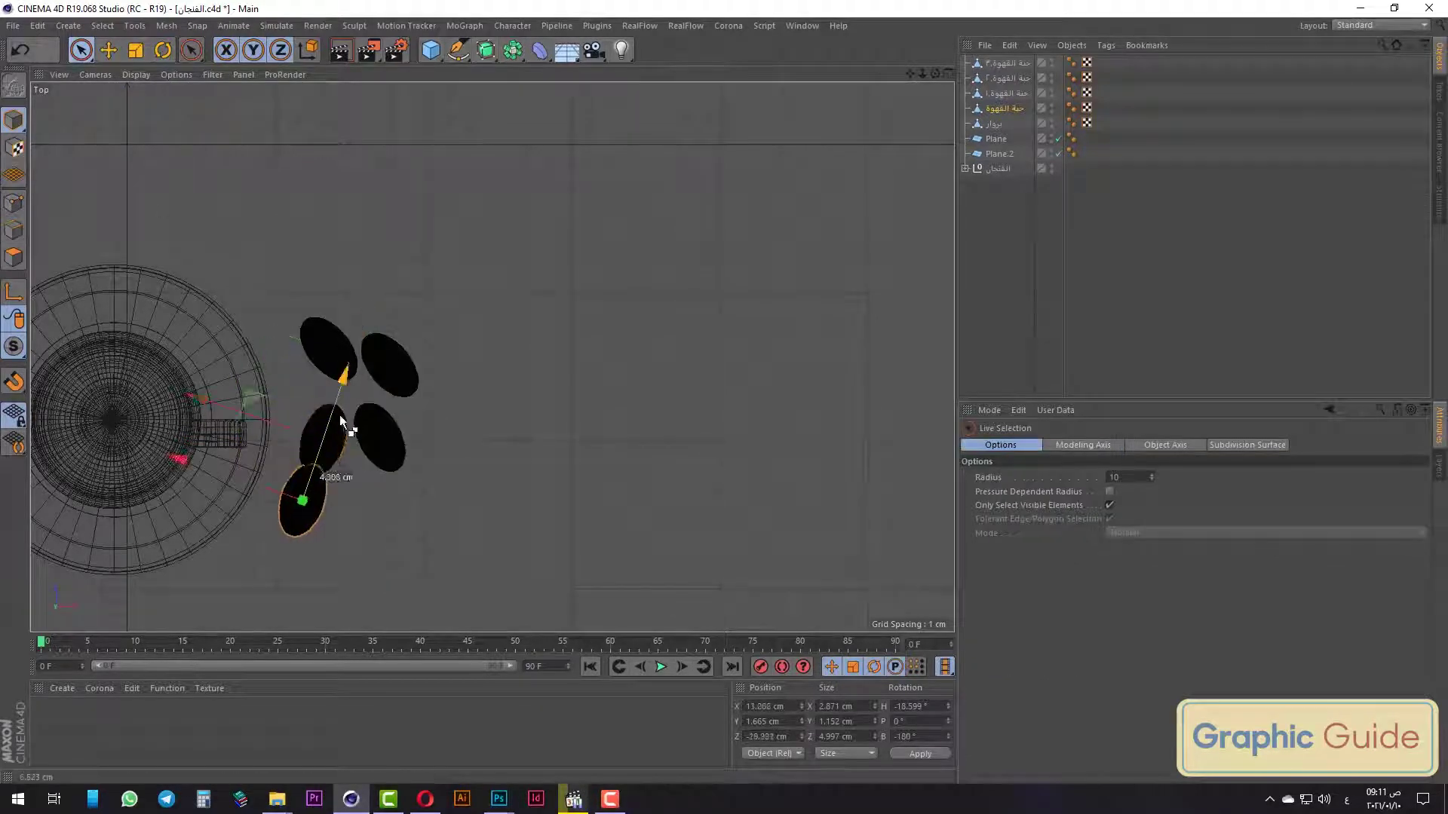
left_click(162, 49)
left_click_drag(430, 614, 400, 626)
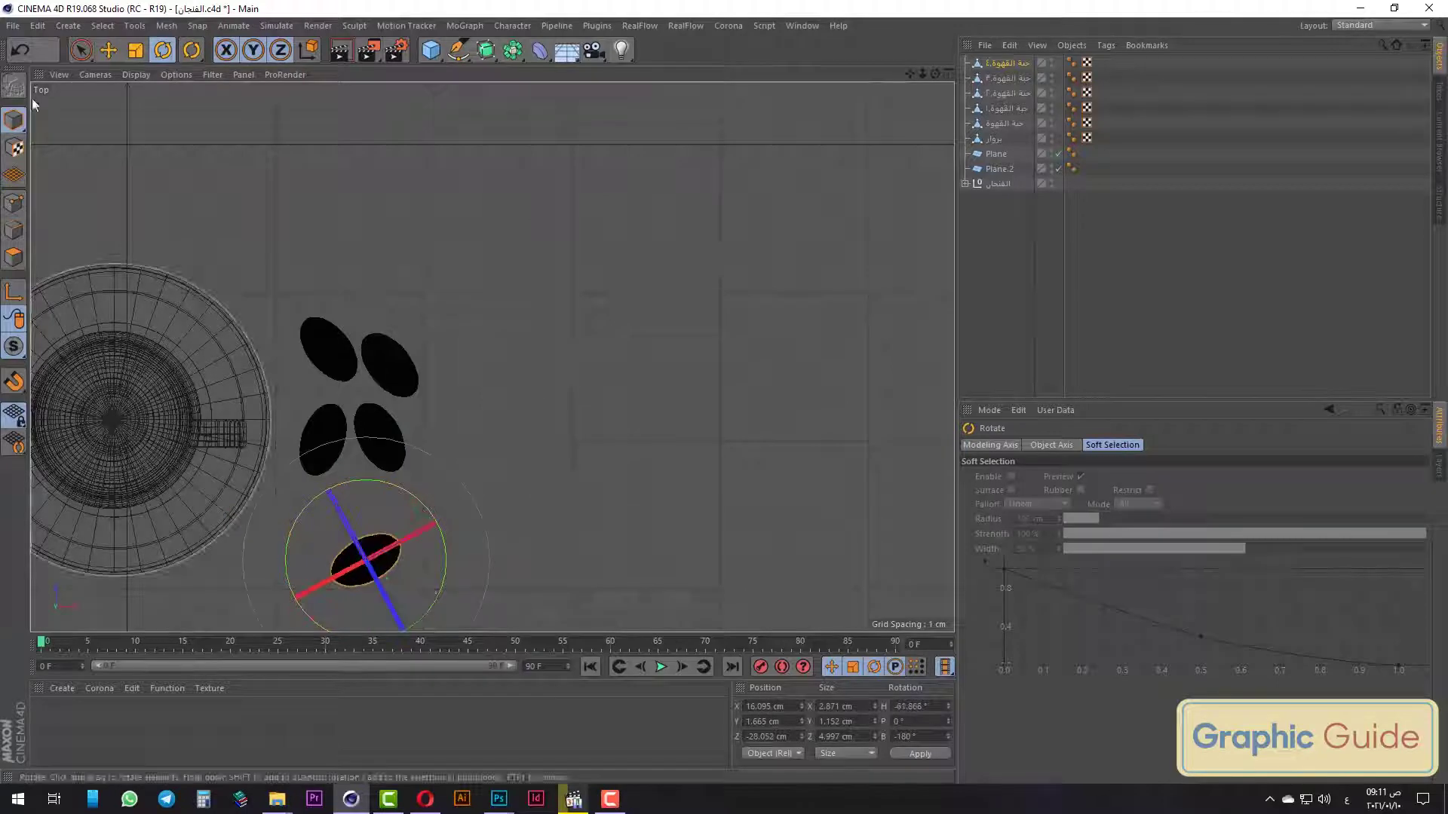
left_click(80, 49)
mouse_move(327, 487)
left_mouse_down()
mouse_move(318, 432)
mouse_move(462, 326)
mouse_move(553, 431)
mouse_move(535, 313)
mouse_move(521, 409)
left_mouse_up()
Review the five-bean scatter in Perspective view and bring up File Explorer.
key("F1")
scroll(535, 313, "down", 5)
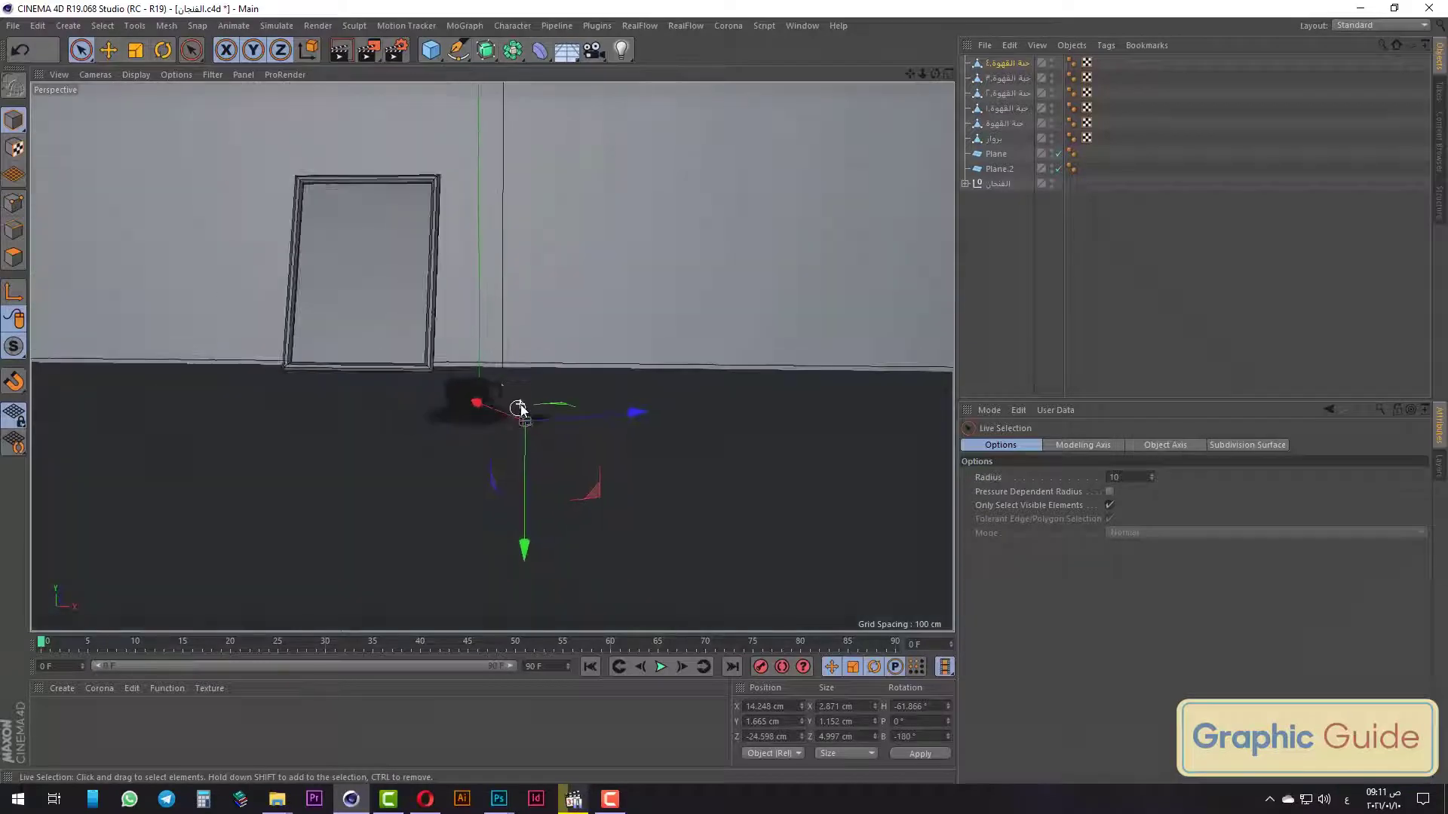
scroll(505, 452, "up", 5)
scroll(505, 478, "up", 2)
scroll(518, 495, "up", 2)
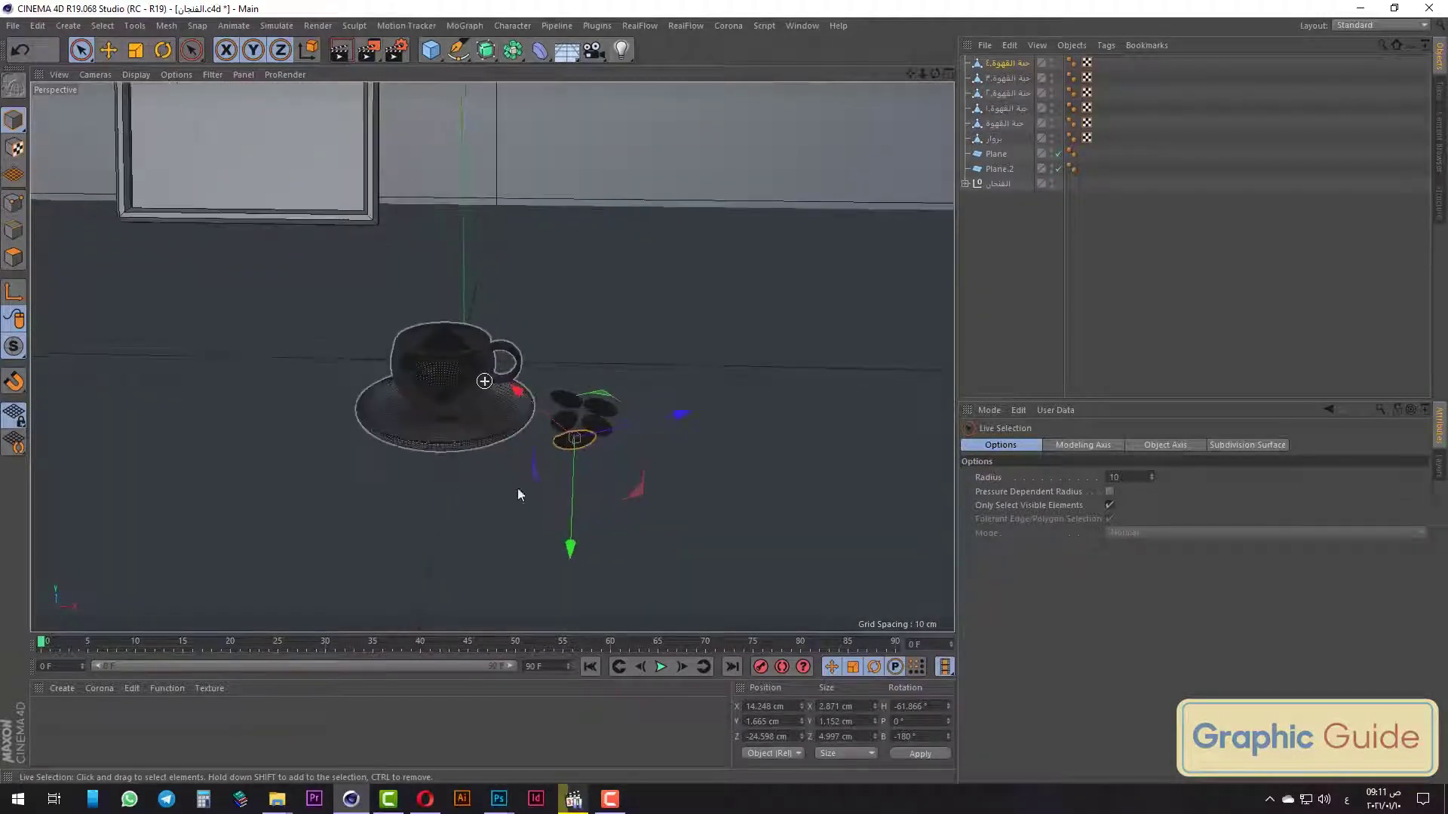
left_click(277, 799)
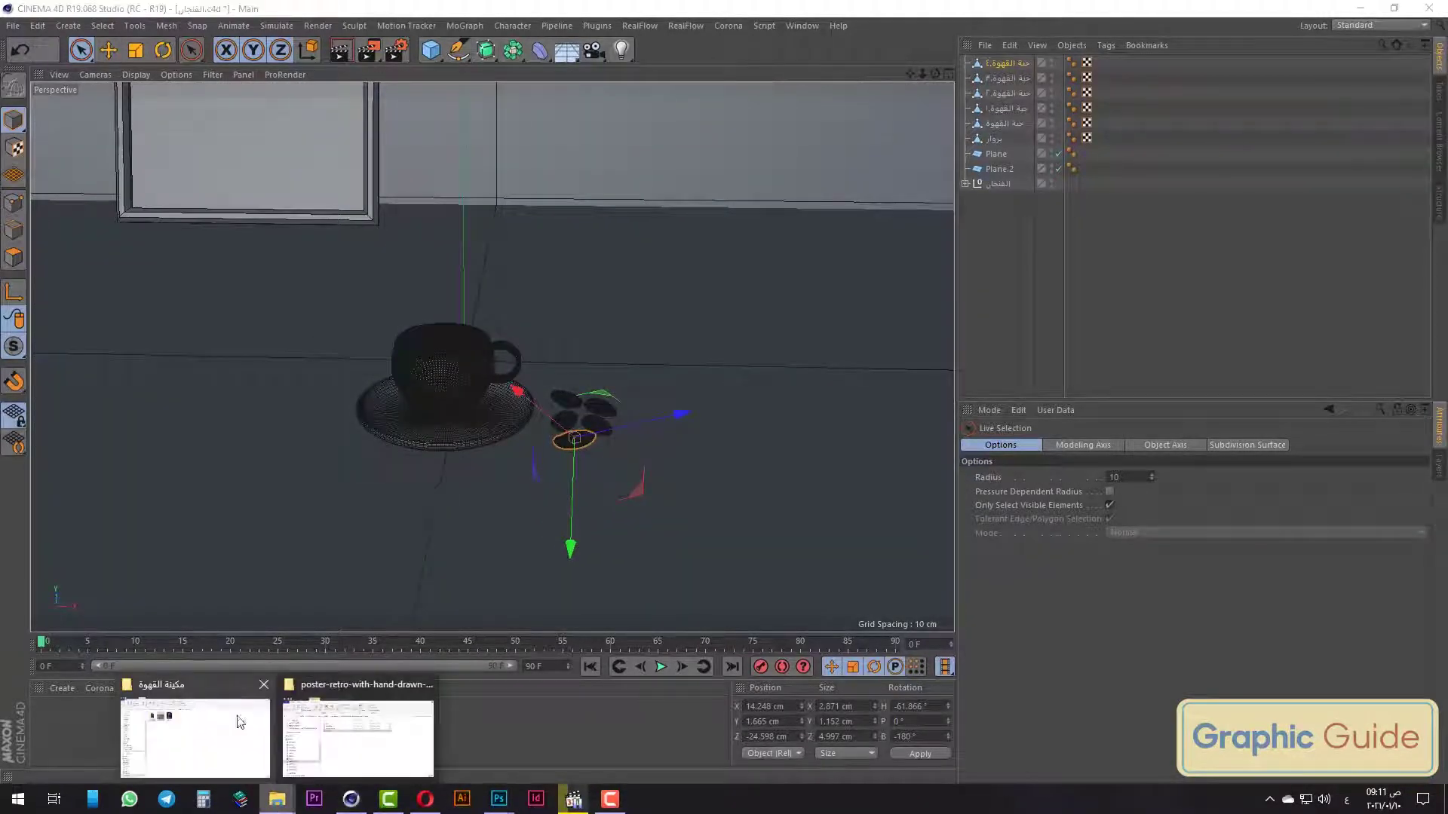
Open the مكينة القهوة folder under CORONA and select the first coffee-machine render.
left_click(240, 721)
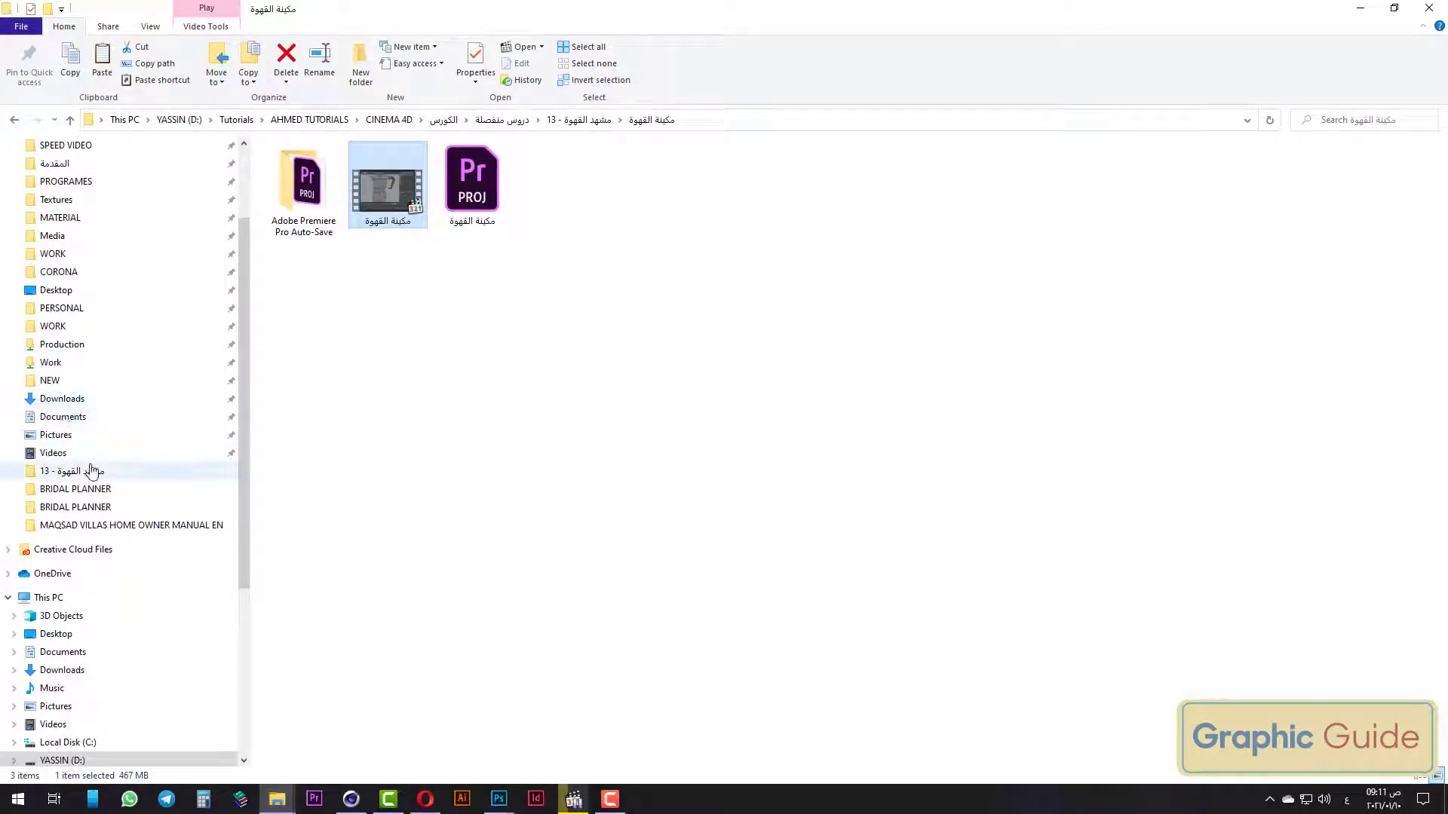
left_click(58, 271)
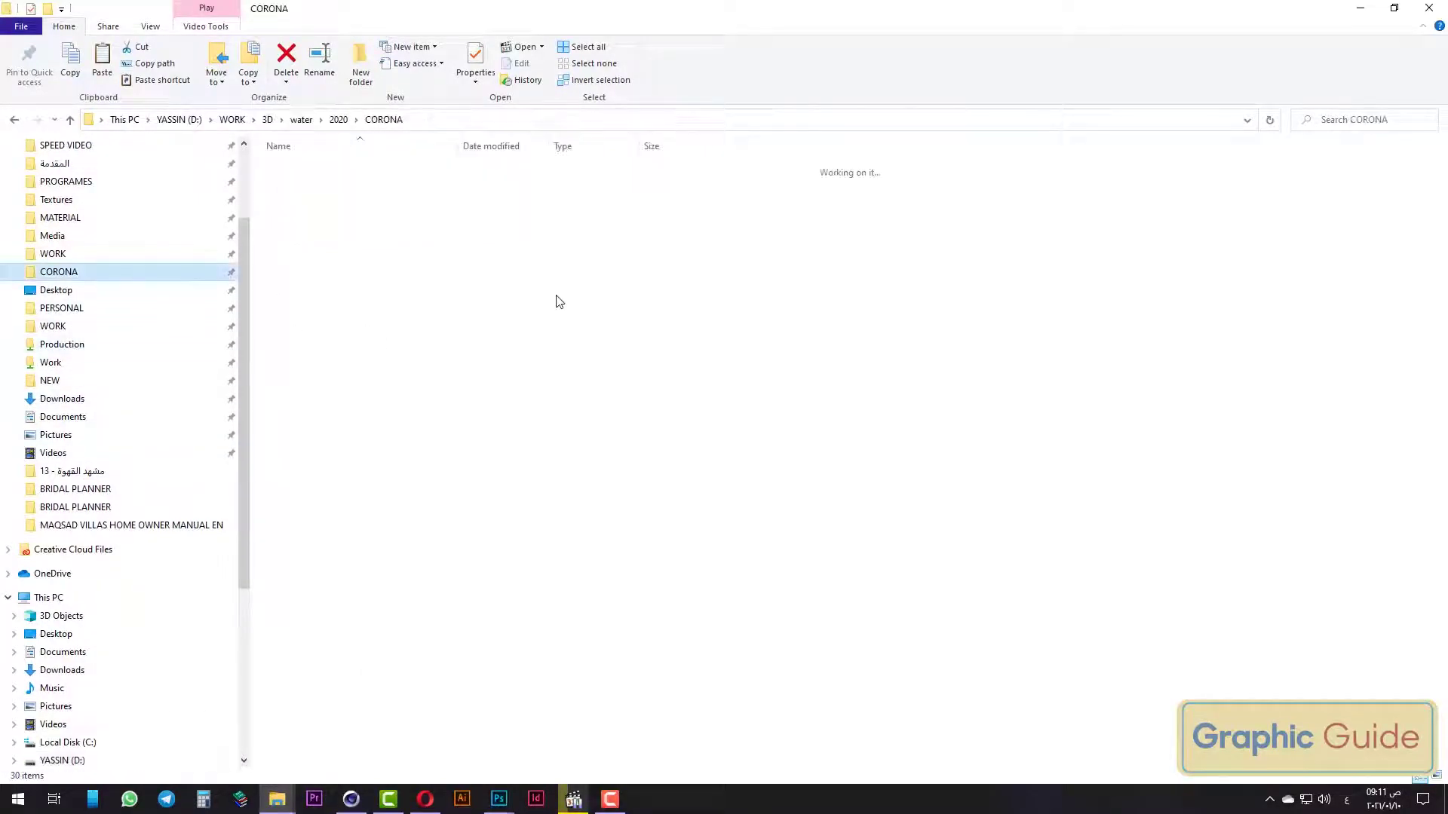
double_click(320, 566)
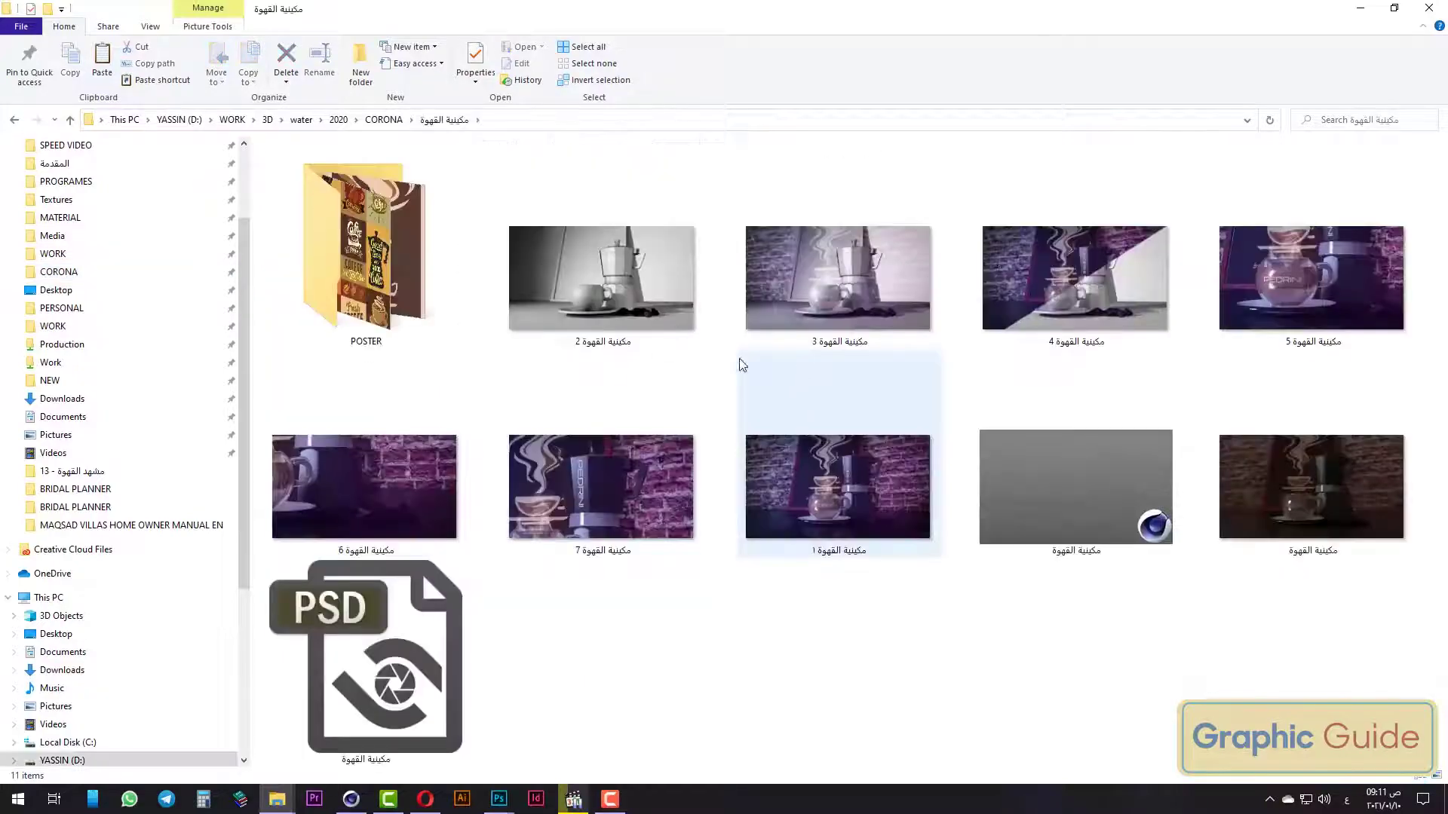
left_click(827, 480)
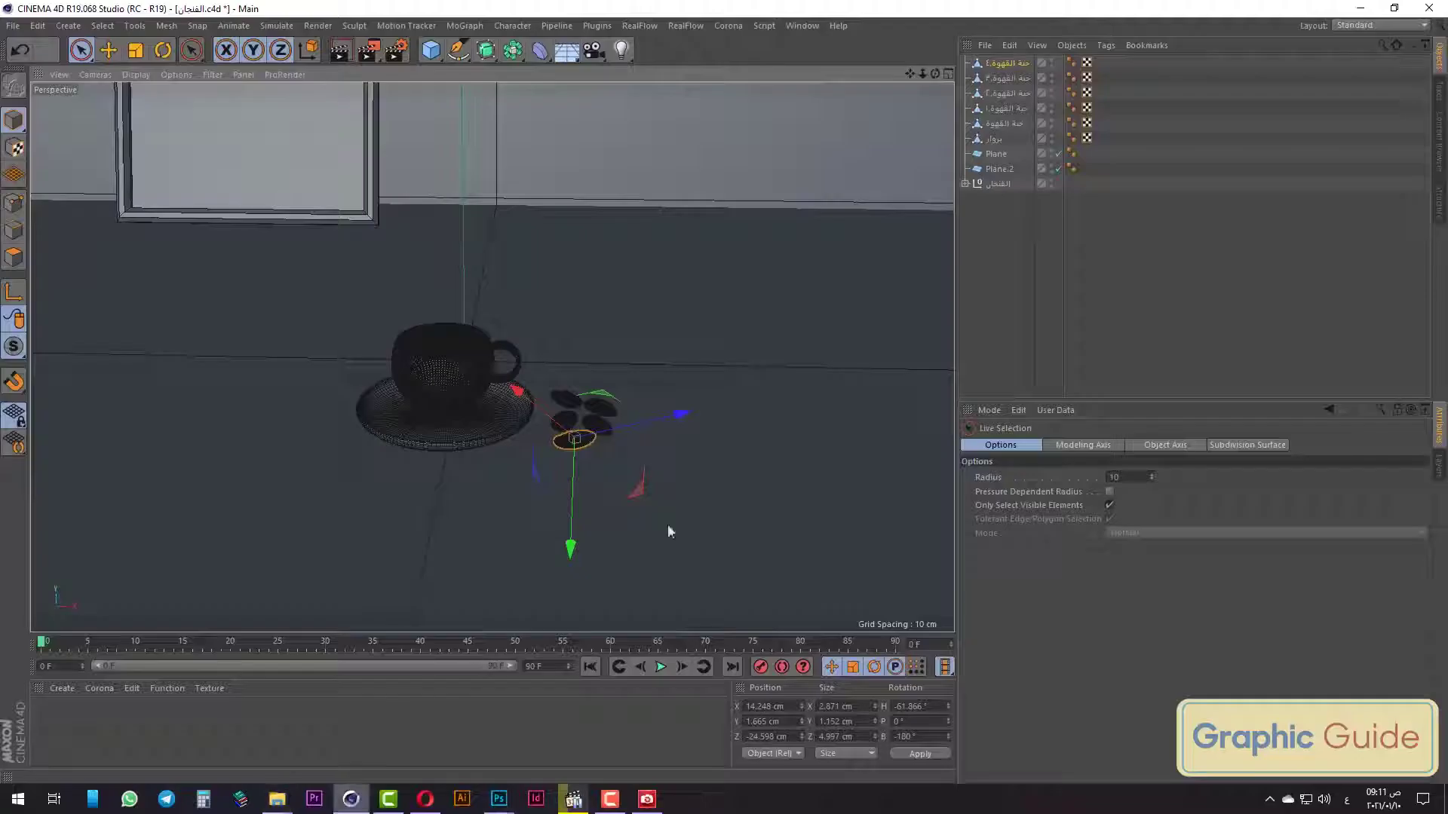
Duplicate four of the beans sideways and tilt the copies about 6.5°.
scroll(577, 433, "up", 6)
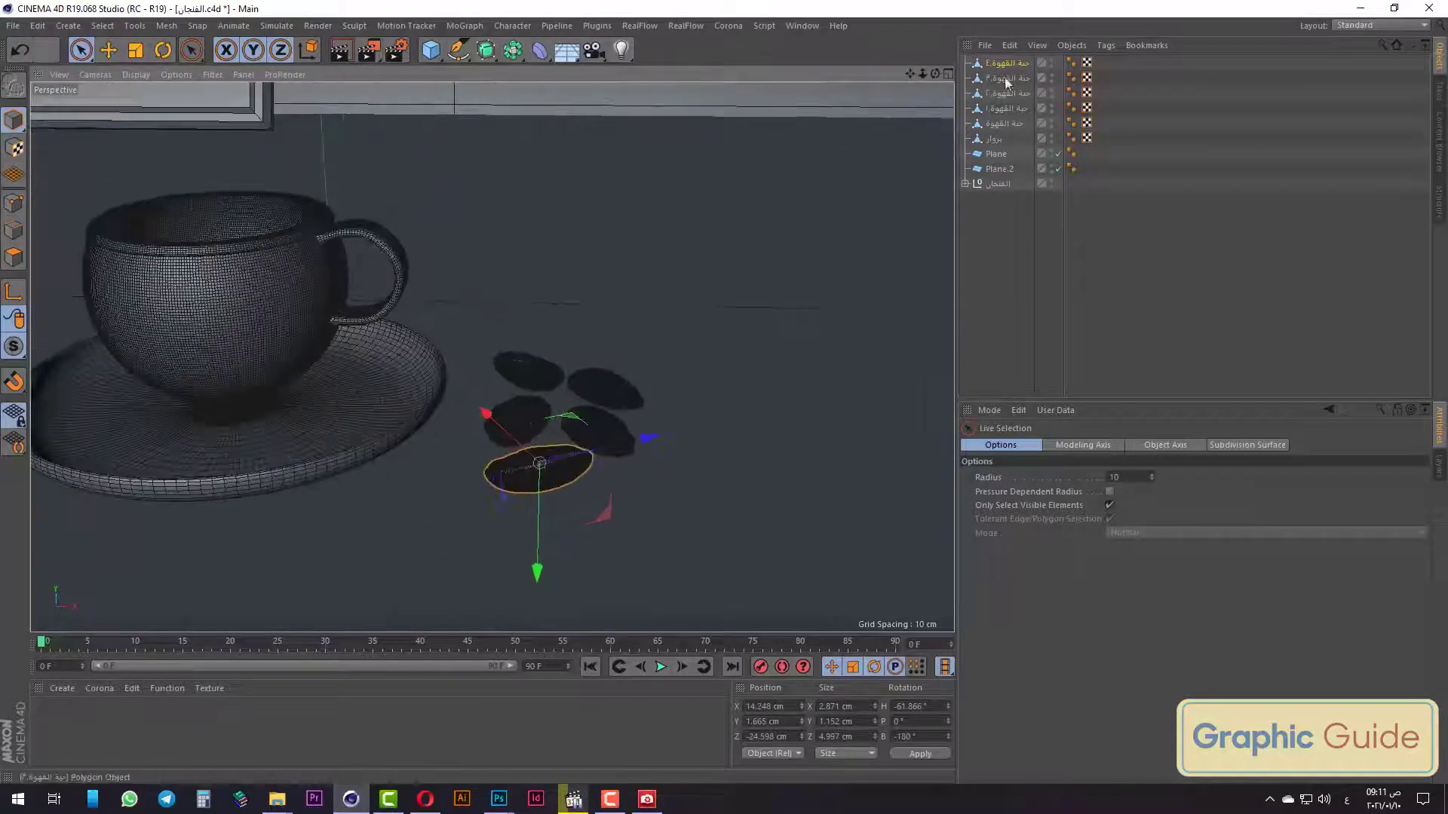
left_click(1012, 108, "shift")
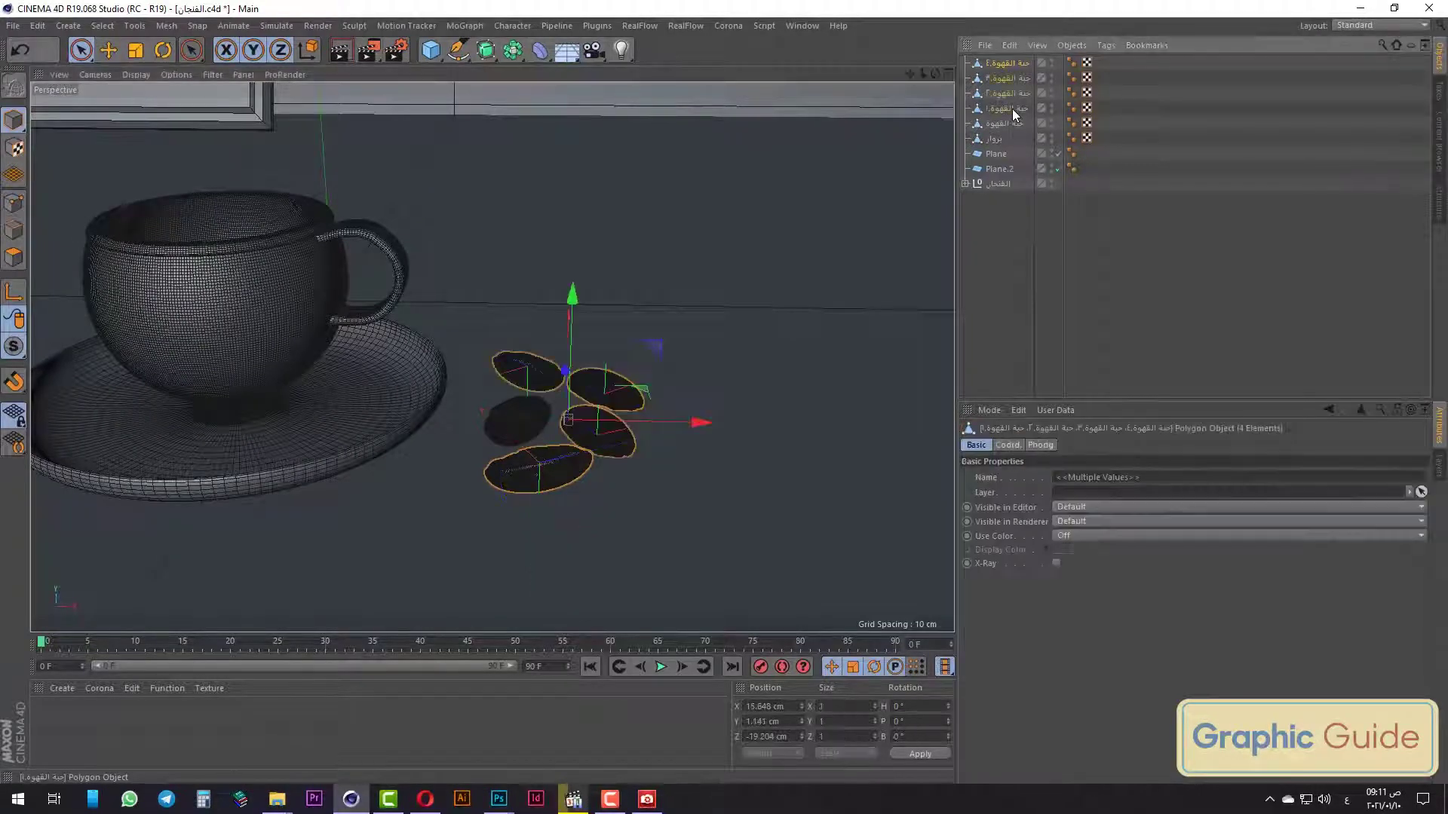
left_click_drag(697, 422, 776, 422, "ctrl")
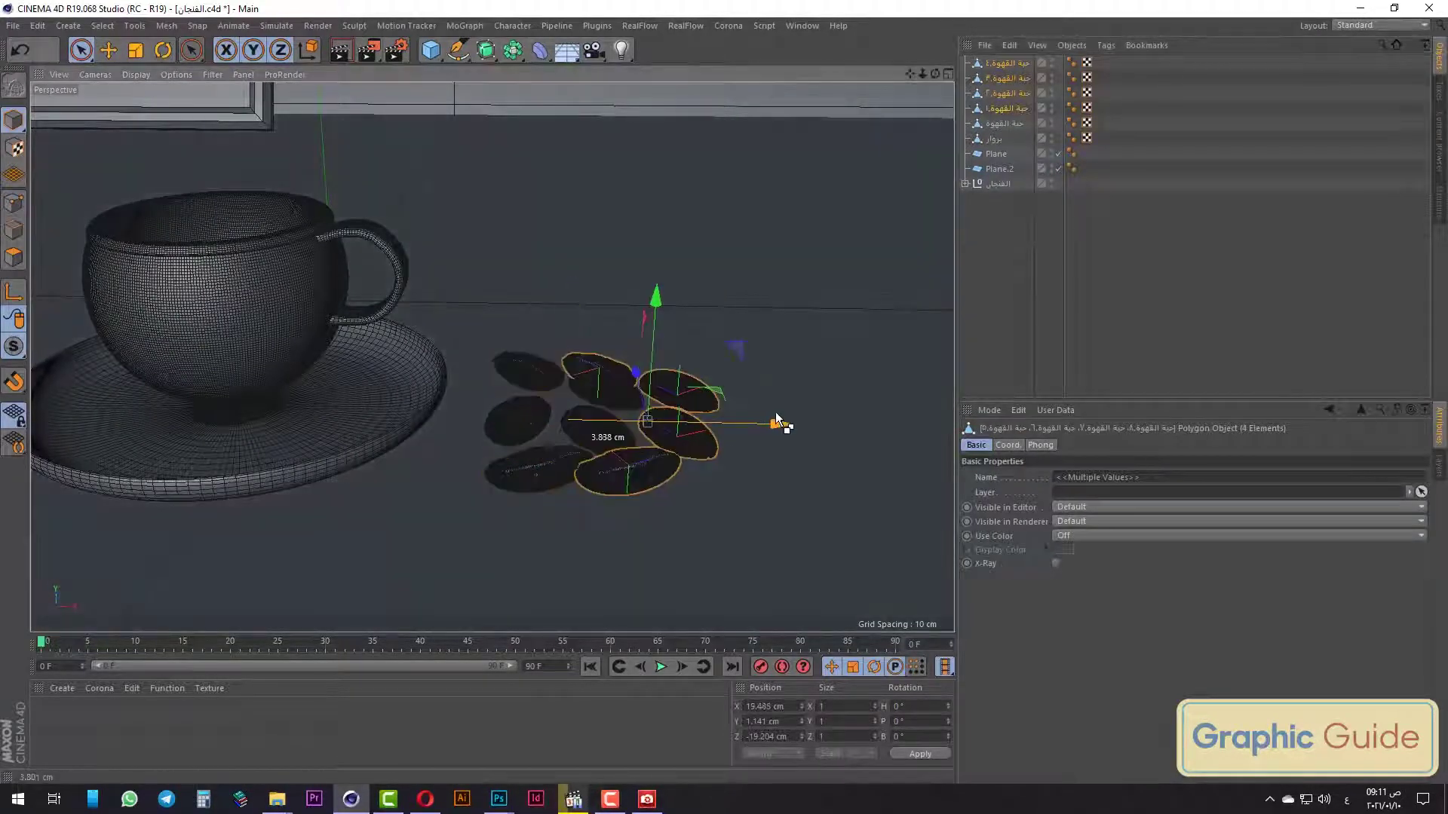
key("r")
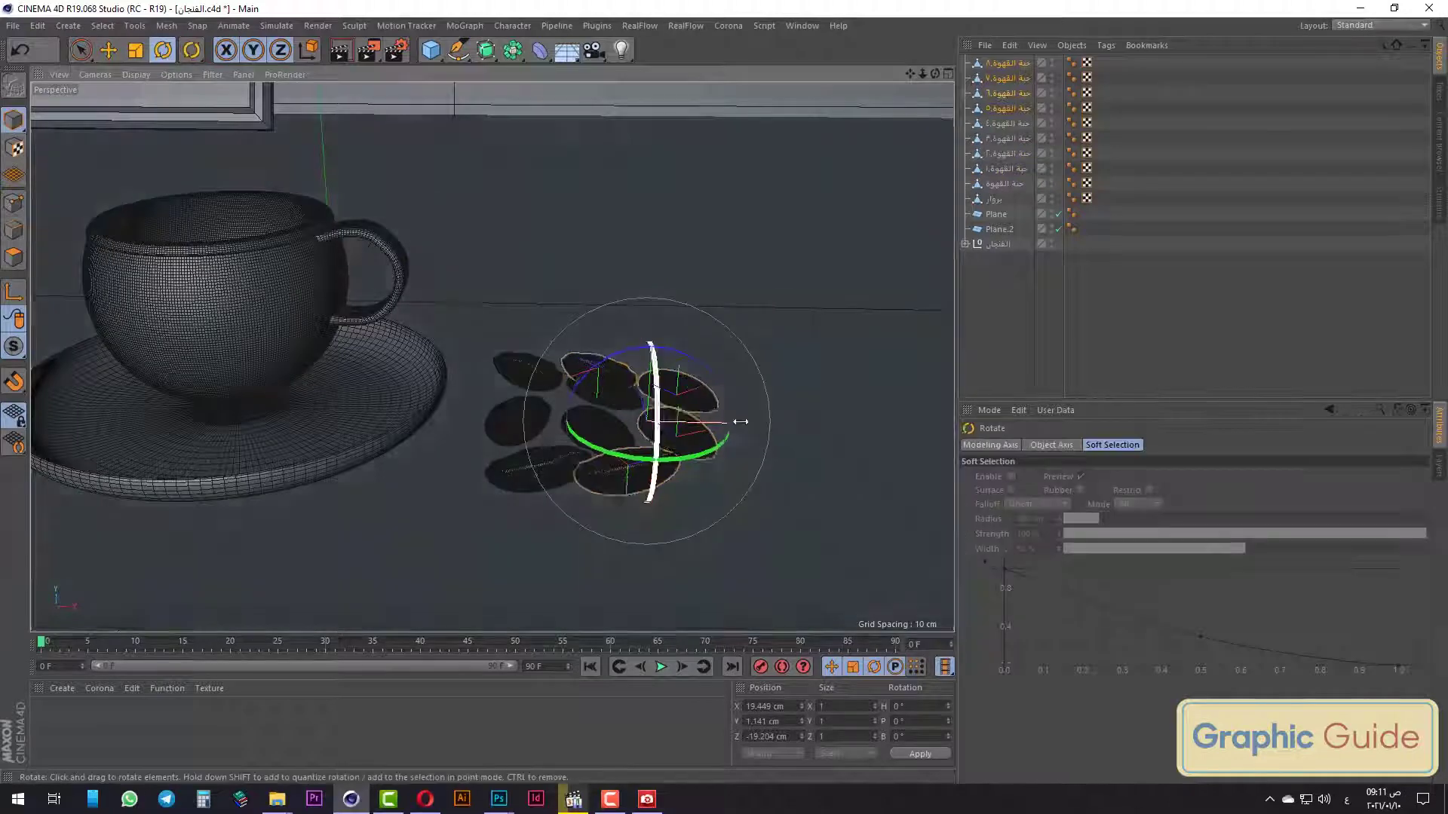
left_click_drag(726, 401, 663, 314)
key("ctrl+z")
left_click(80, 50)
Slide the copied beans toward the cup and check them from front and perspective.
left_click_drag(777, 428, 746, 426)
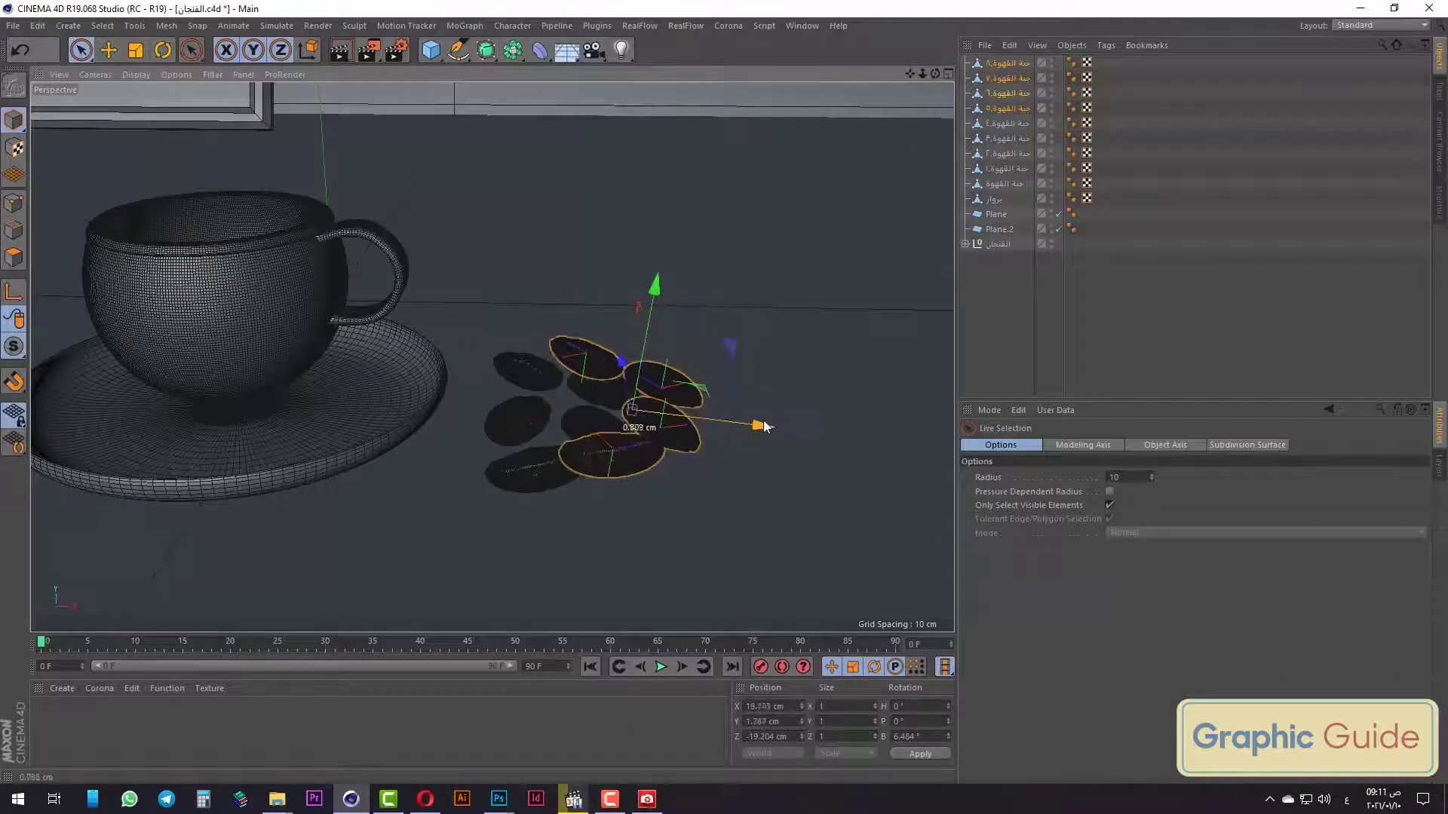
middle_click_drag(517, 441, 601, 477, "alt")
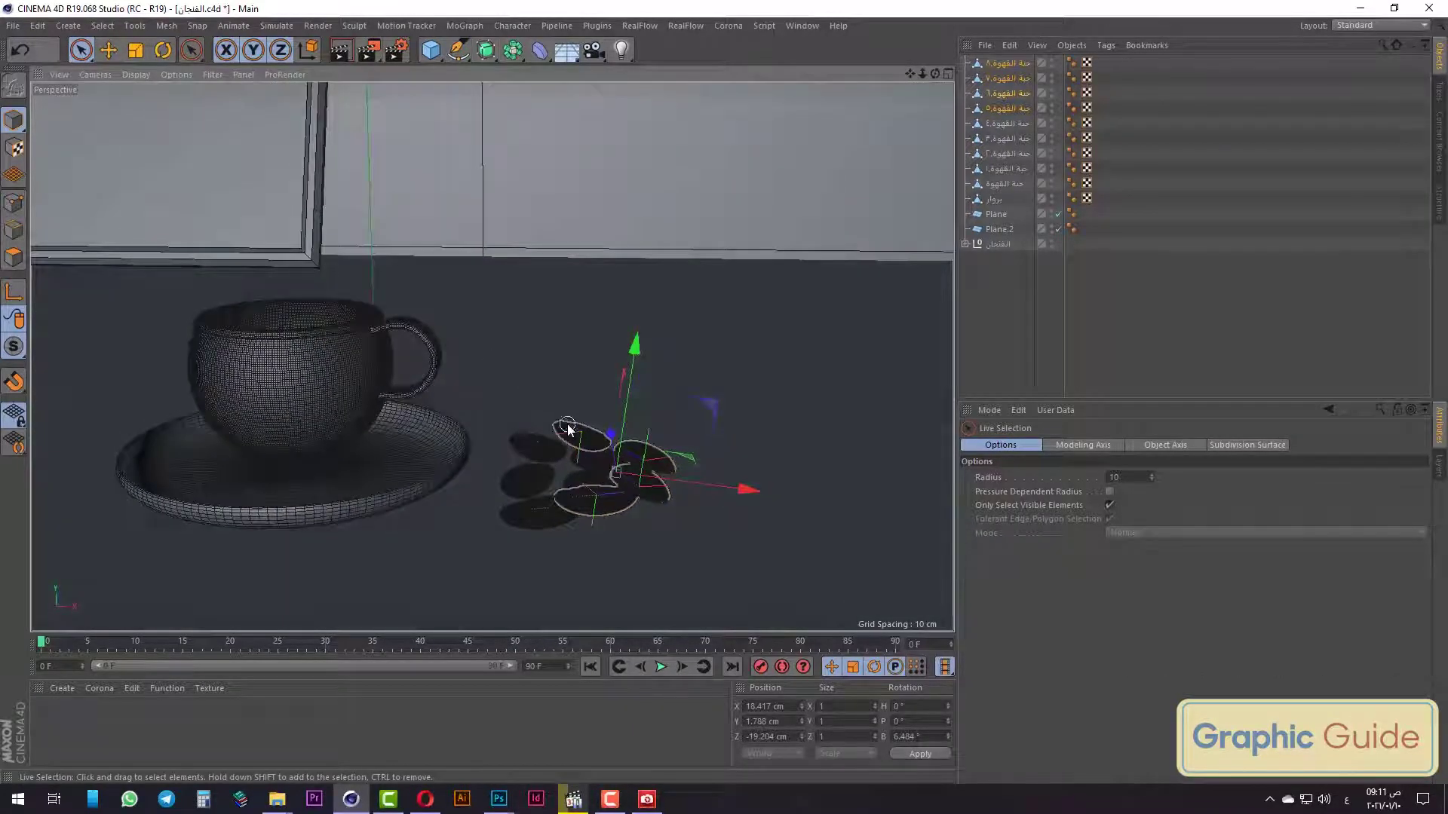
key("F4")
key("F1")
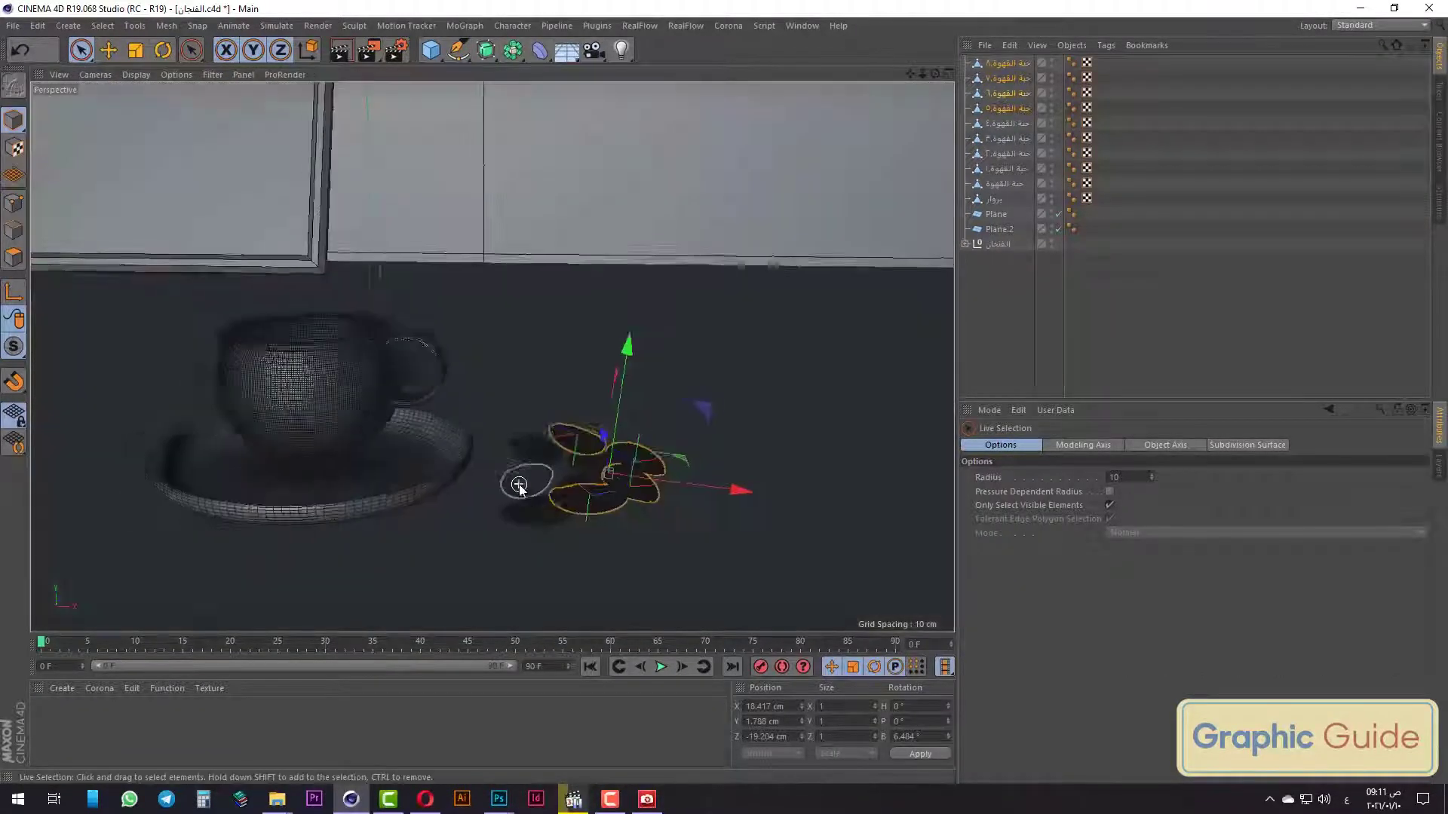
scroll(528, 449, "down", 3)
middle_click_drag(604, 424, 554, 405, "alt")
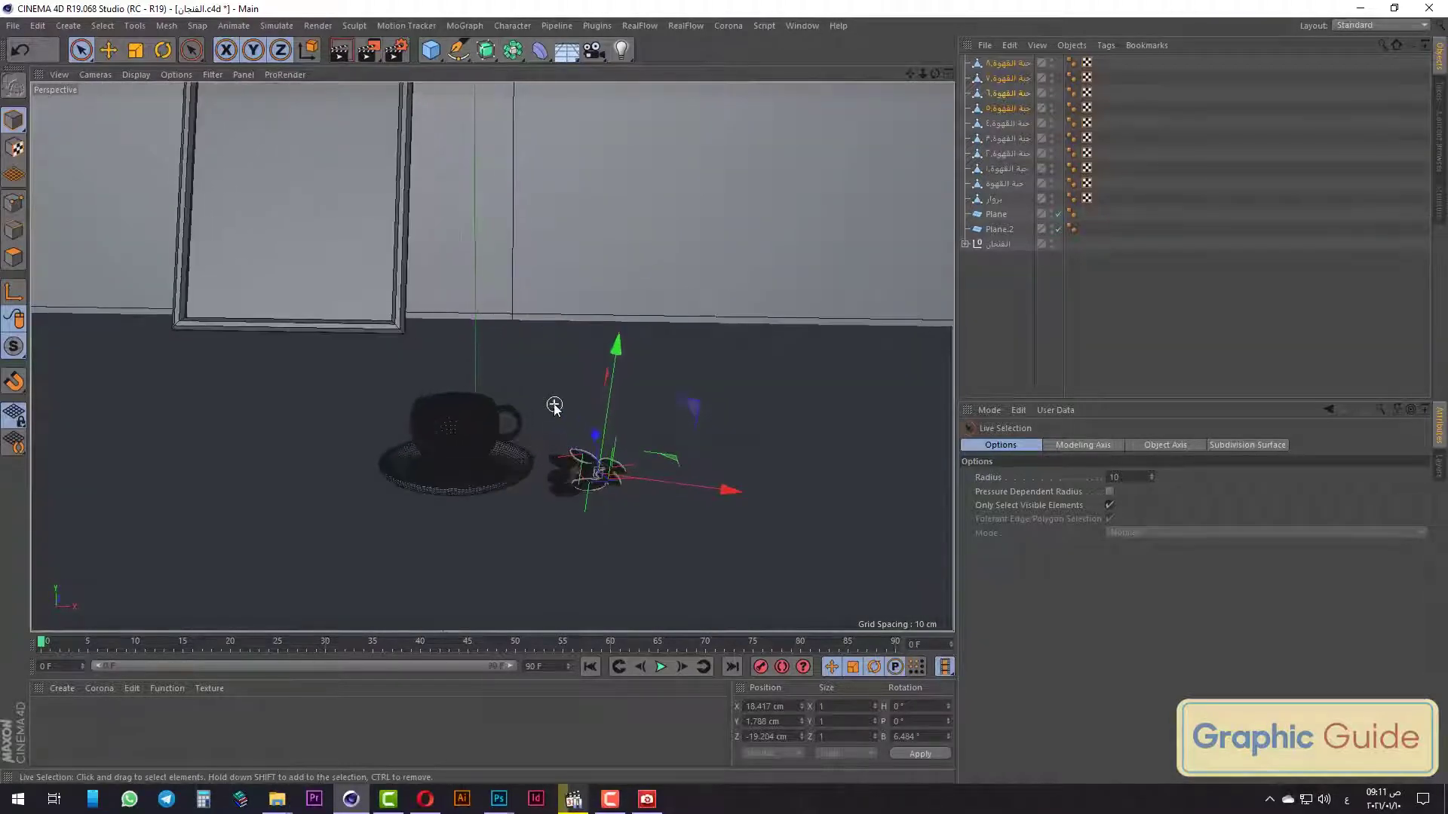
Open ماكينة القهوة.c4d from recent files, select its coffee-maker group, return to الفنجان.c4d.
left_click(799, 26)
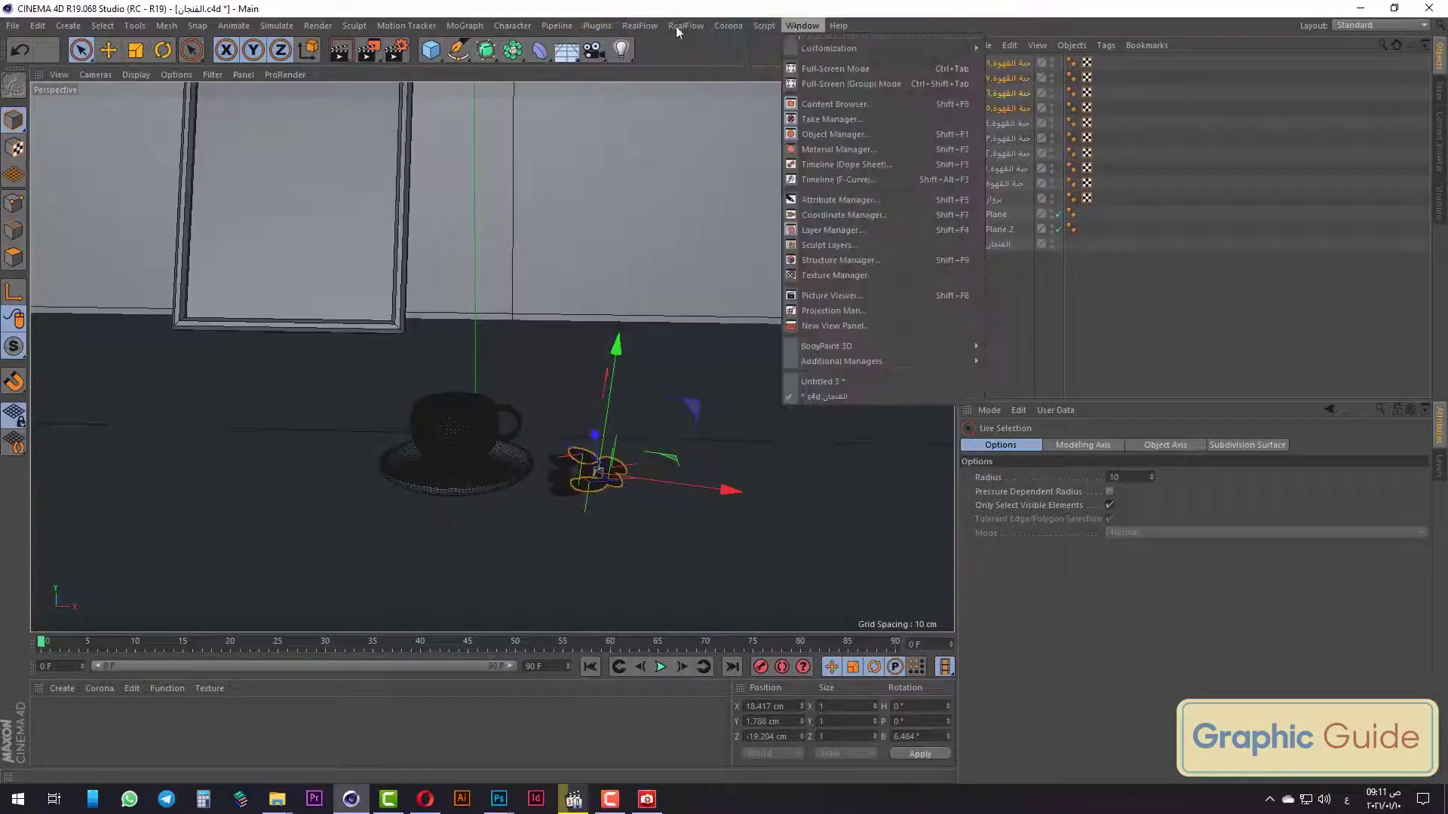
left_click(13, 25)
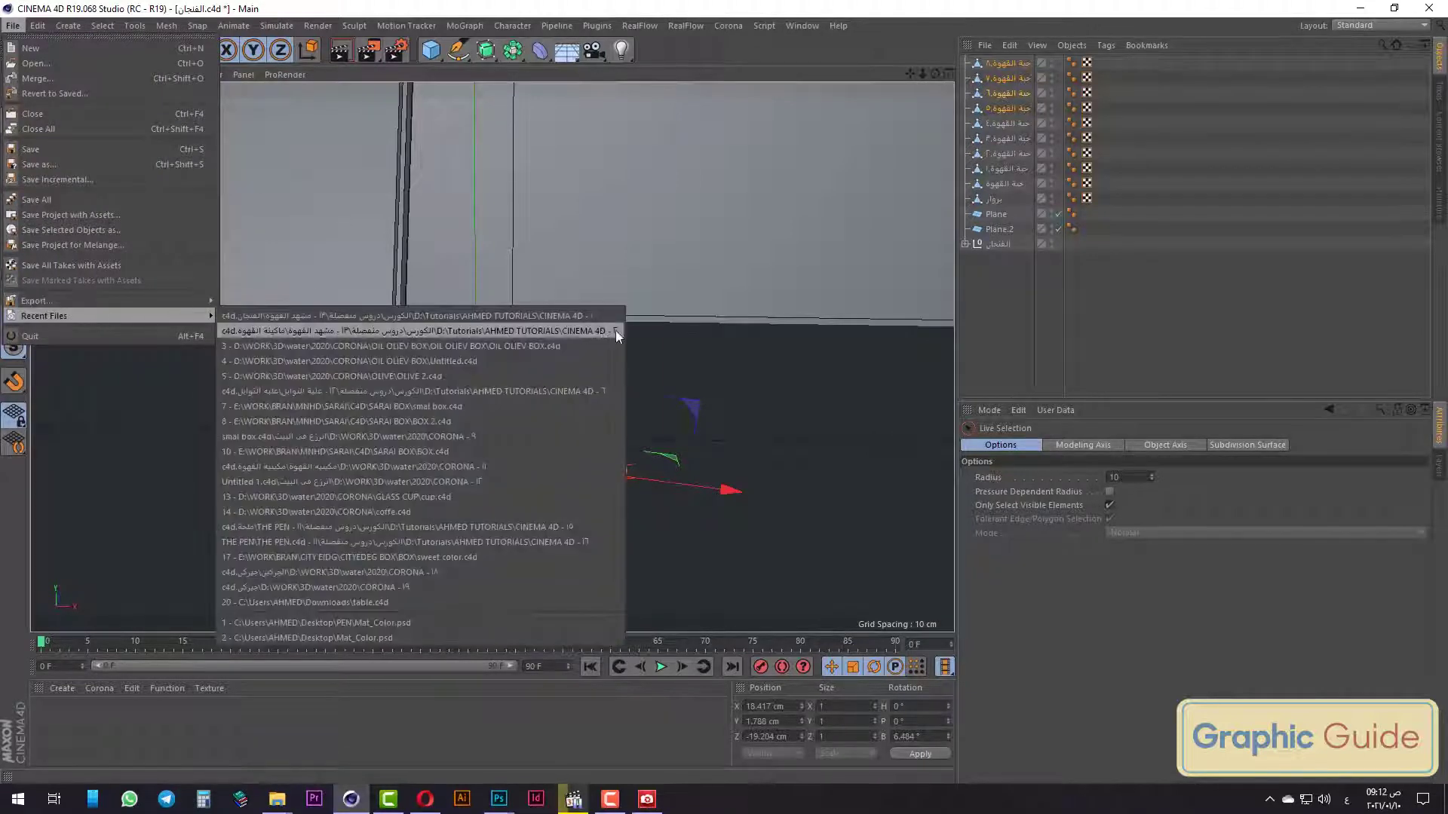
mouse_move(68, 315)
left_click(580, 331)
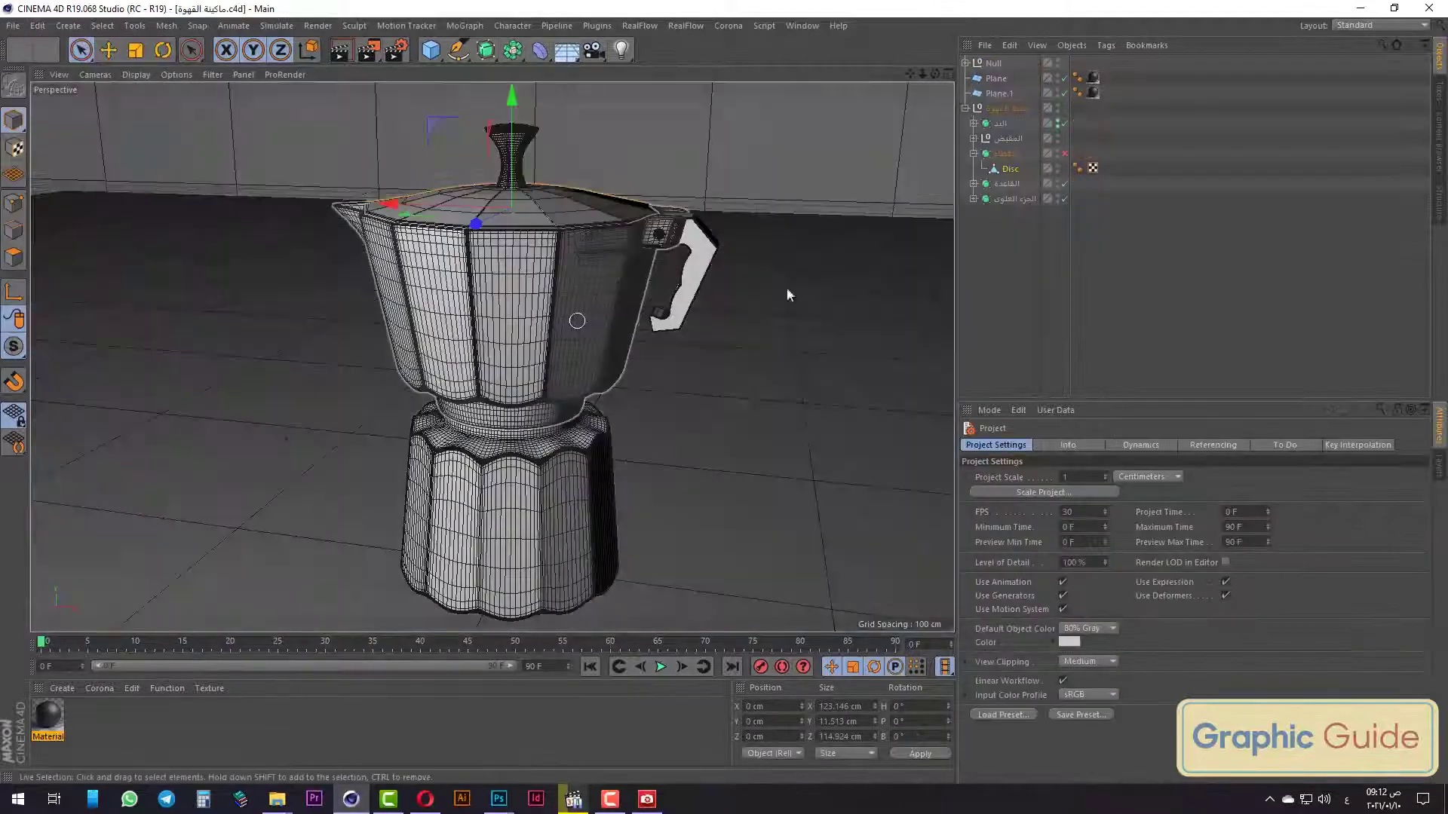
left_click(966, 108)
left_click(1003, 109)
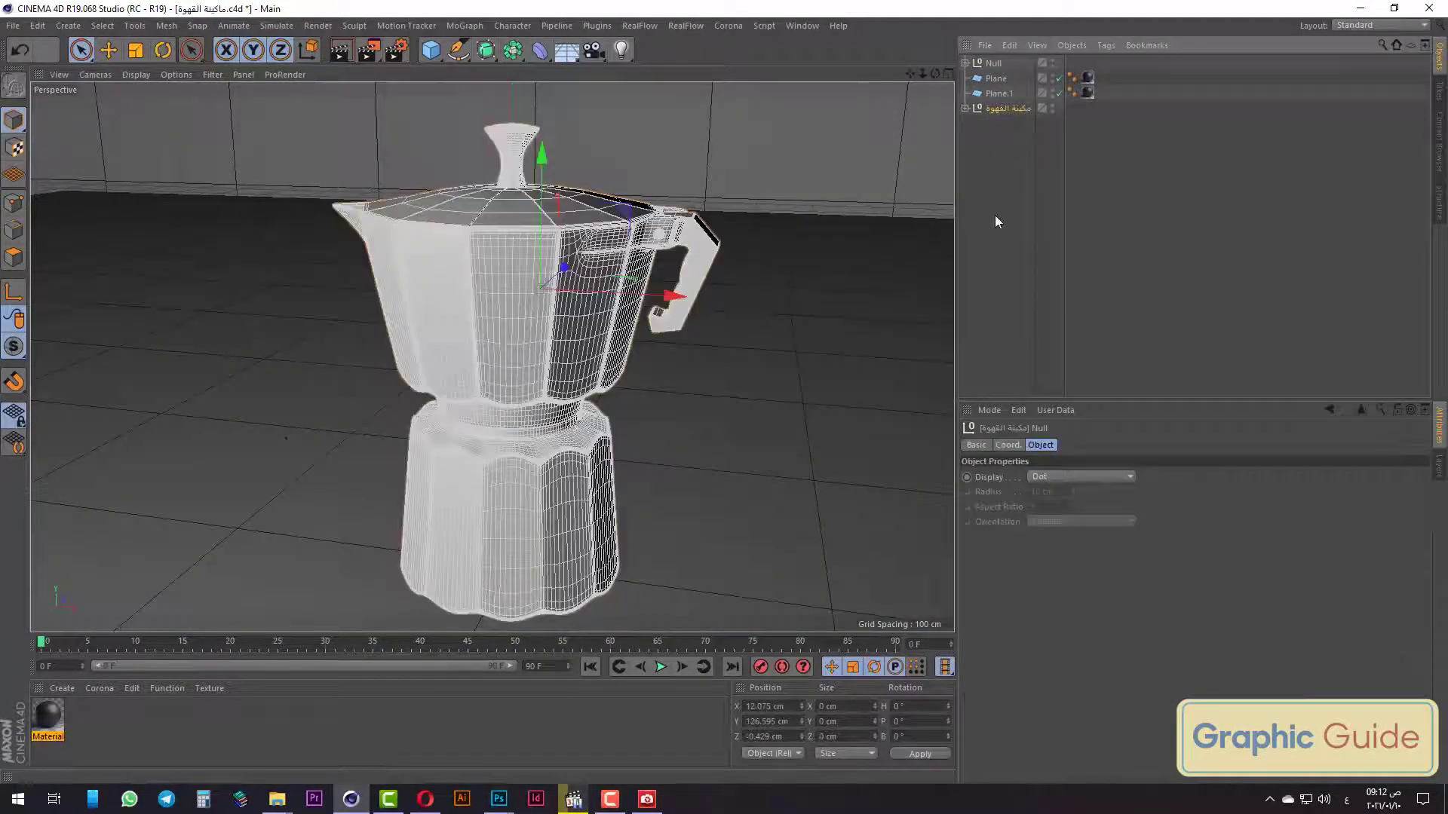
left_click(798, 26)
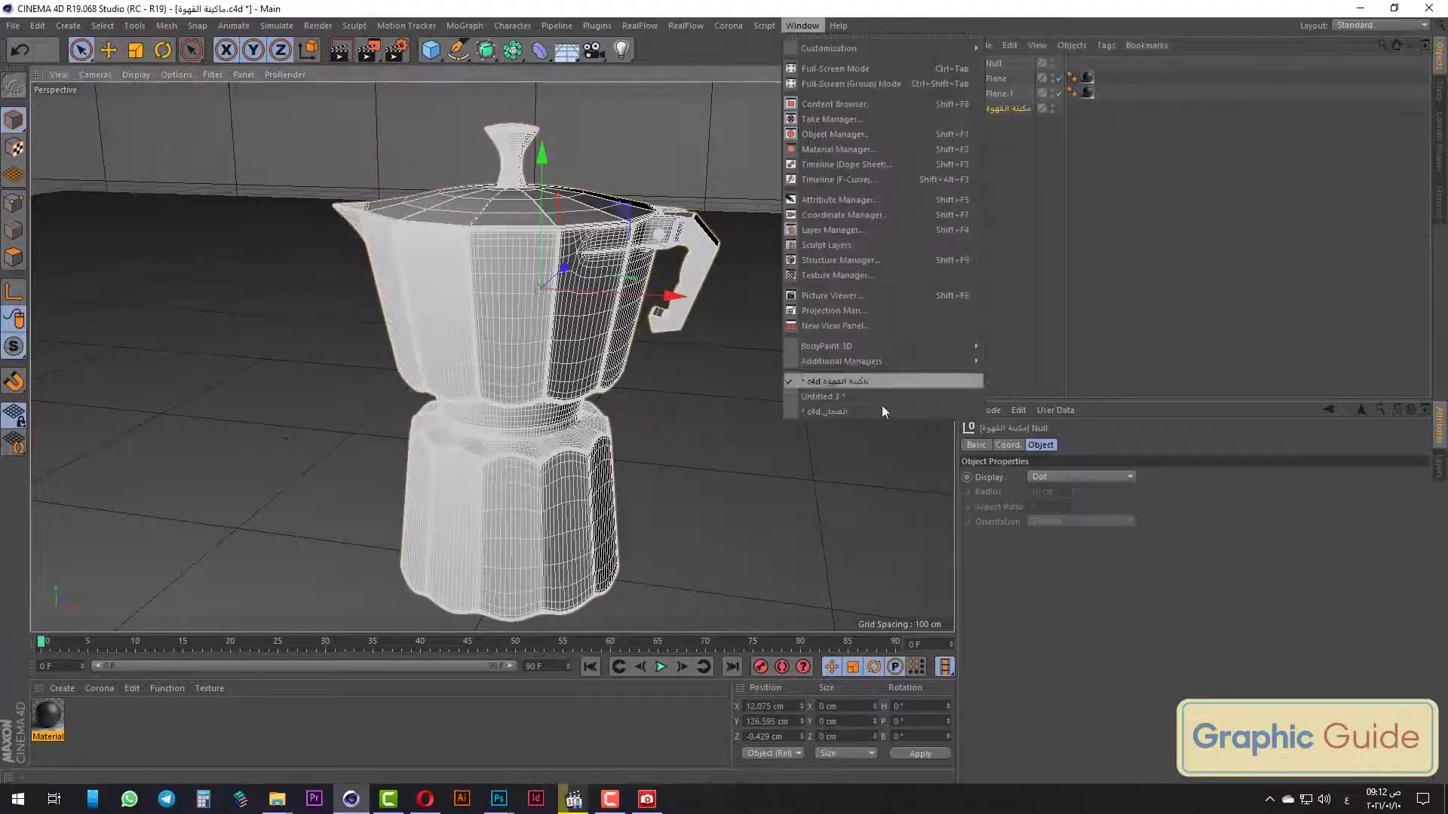
left_click(853, 411)
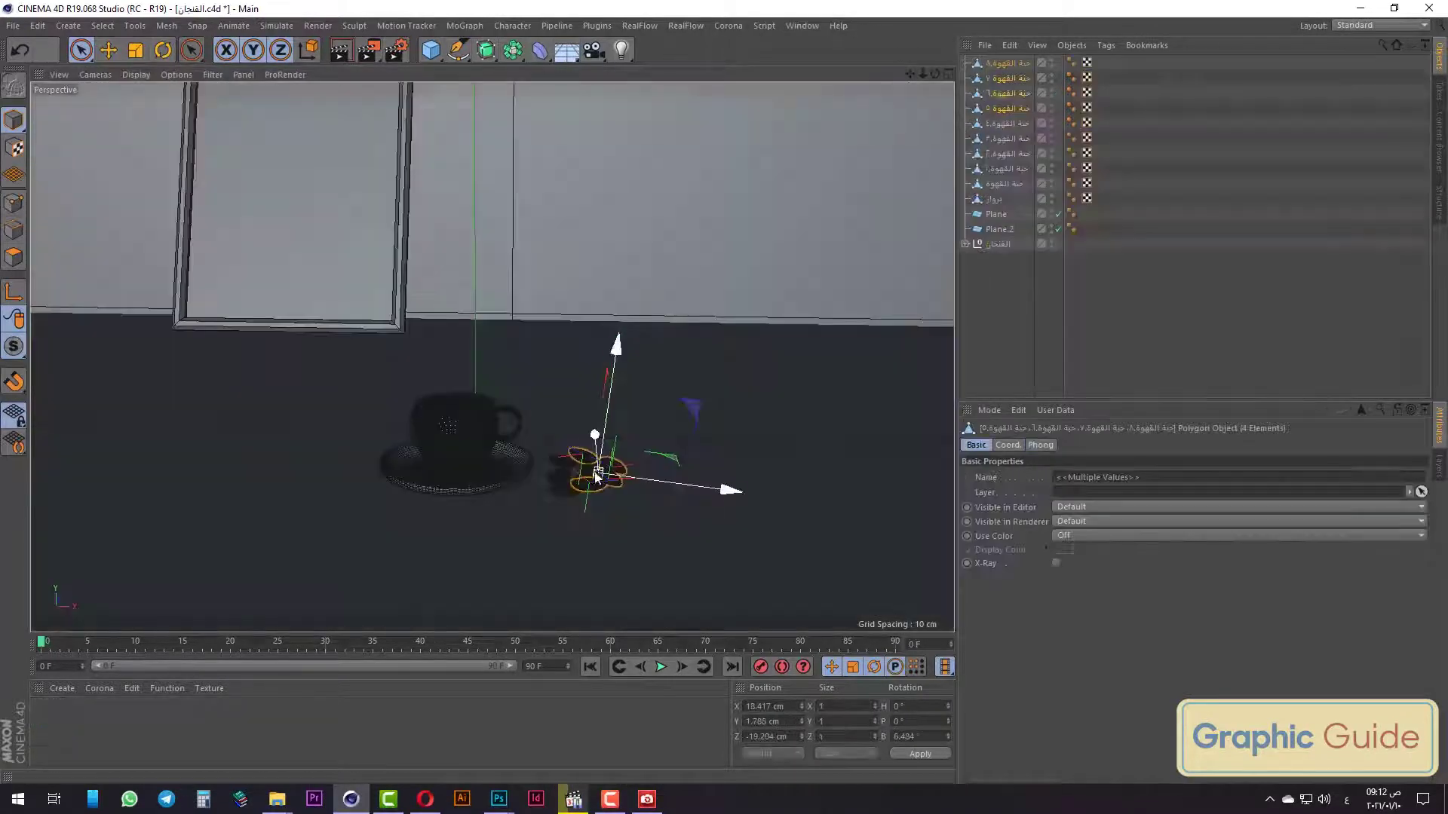
Paste the coffee-maker group, shrink it in Front view and lower it near the floor.
key("ctrl+v")
key("F4")
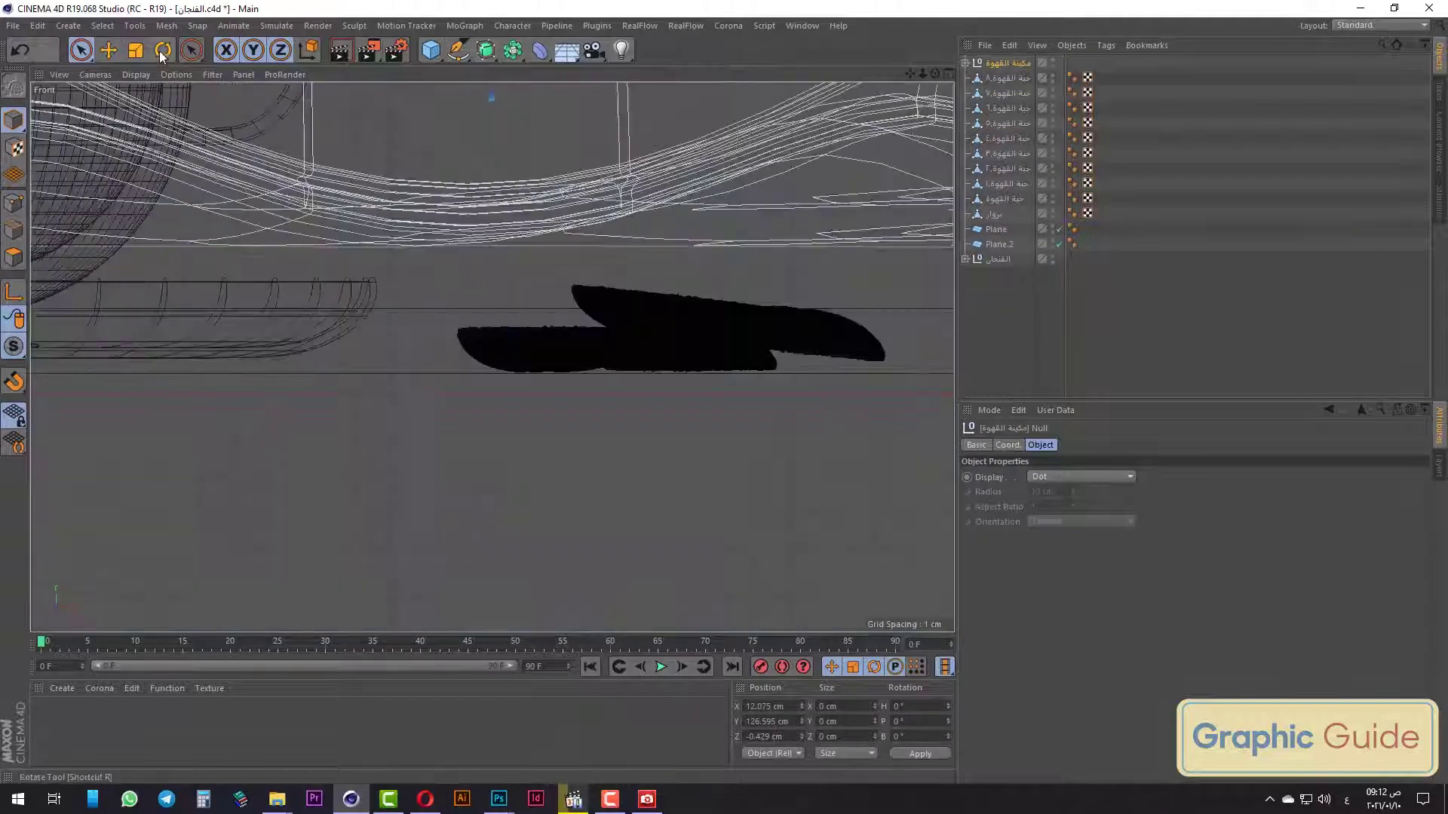
key("t")
scroll(705, 487, "down", 3)
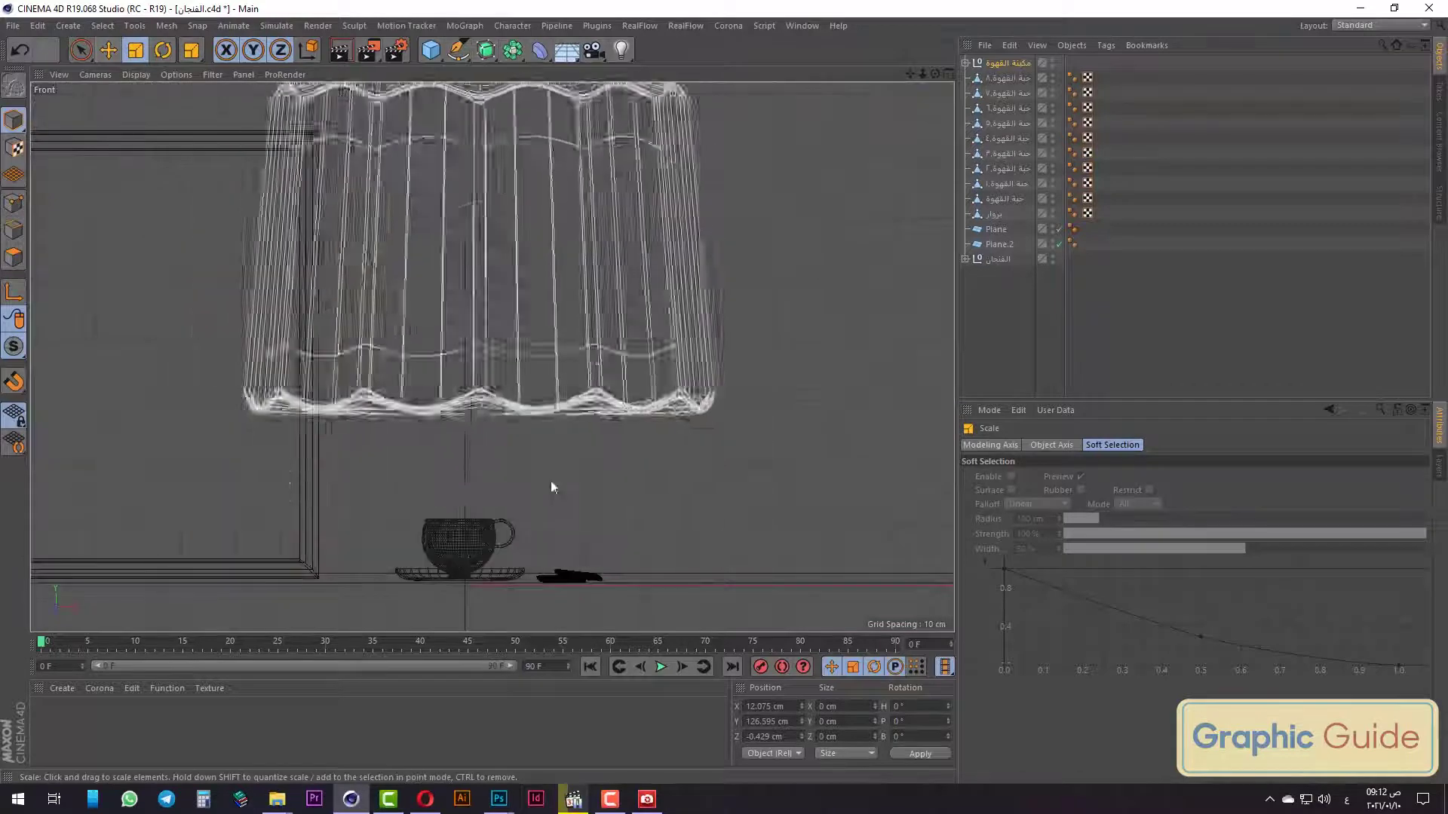
scroll(550, 481, "down", 2)
scroll(450, 483, "down", 3)
mouse_move(804, 241)
left_mouse_down()
mouse_move(617, 301)
mouse_move(388, 324)
mouse_move(233, 187)
left_mouse_up()
left_click(80, 50)
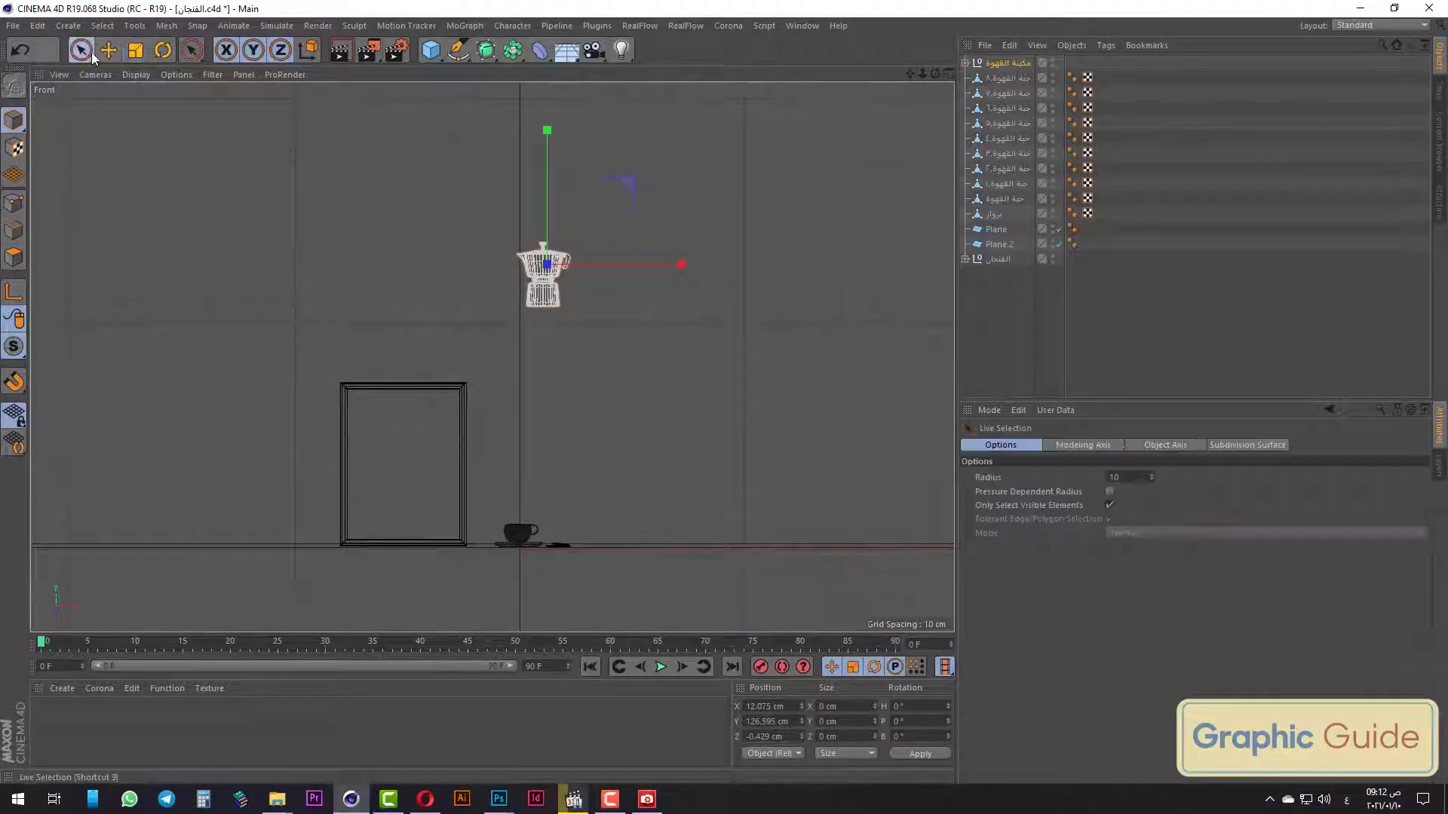
left_click(557, 282)
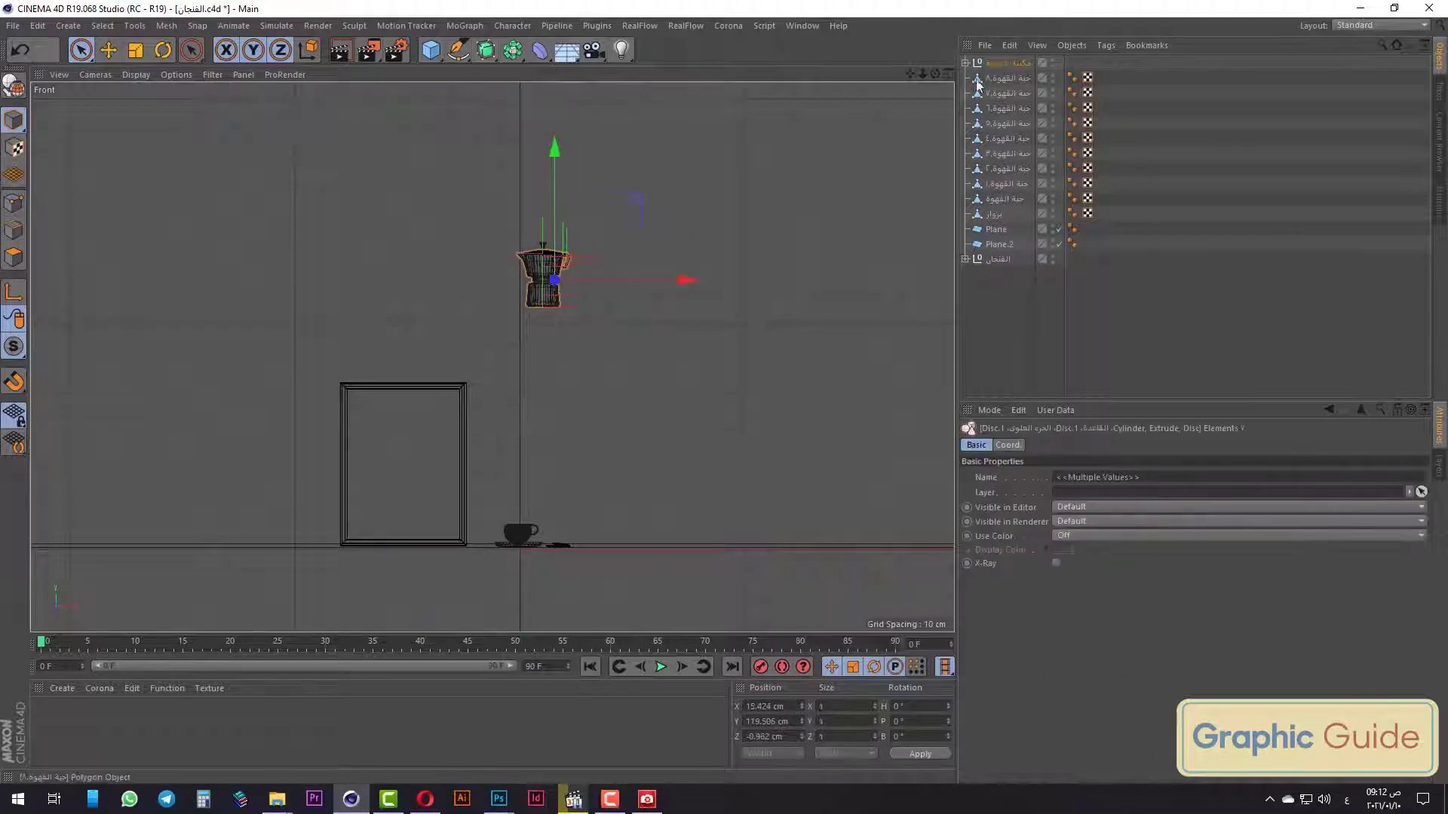
left_click(1006, 63)
mouse_move(551, 131)
left_mouse_down()
mouse_move(554, 369)
mouse_move(573, 368)
left_mouse_up()
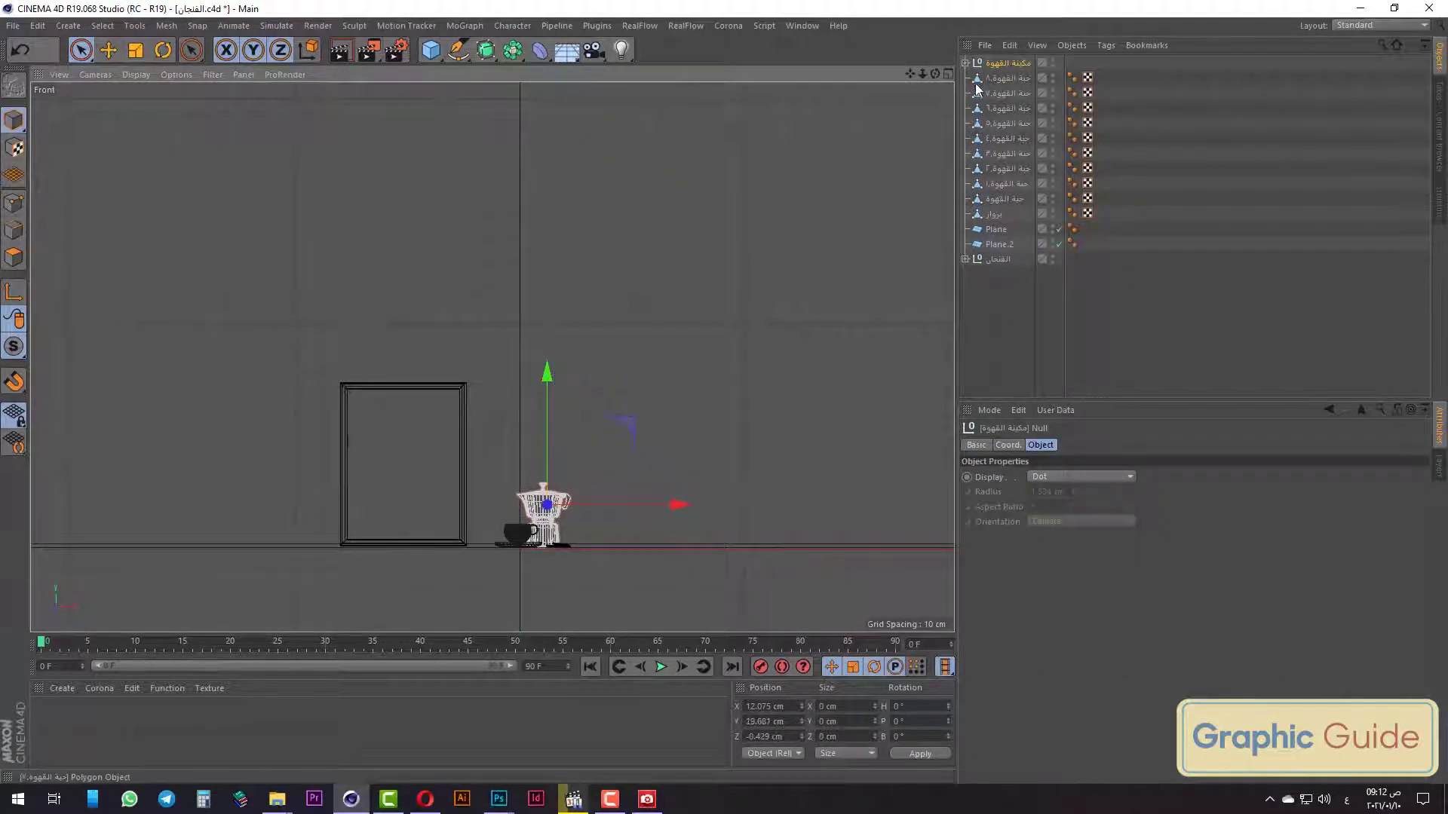
Group all coffee beans under a null named 'حبوب البقهوة'.
left_click(1006, 78)
left_click(1012, 196, "shift")
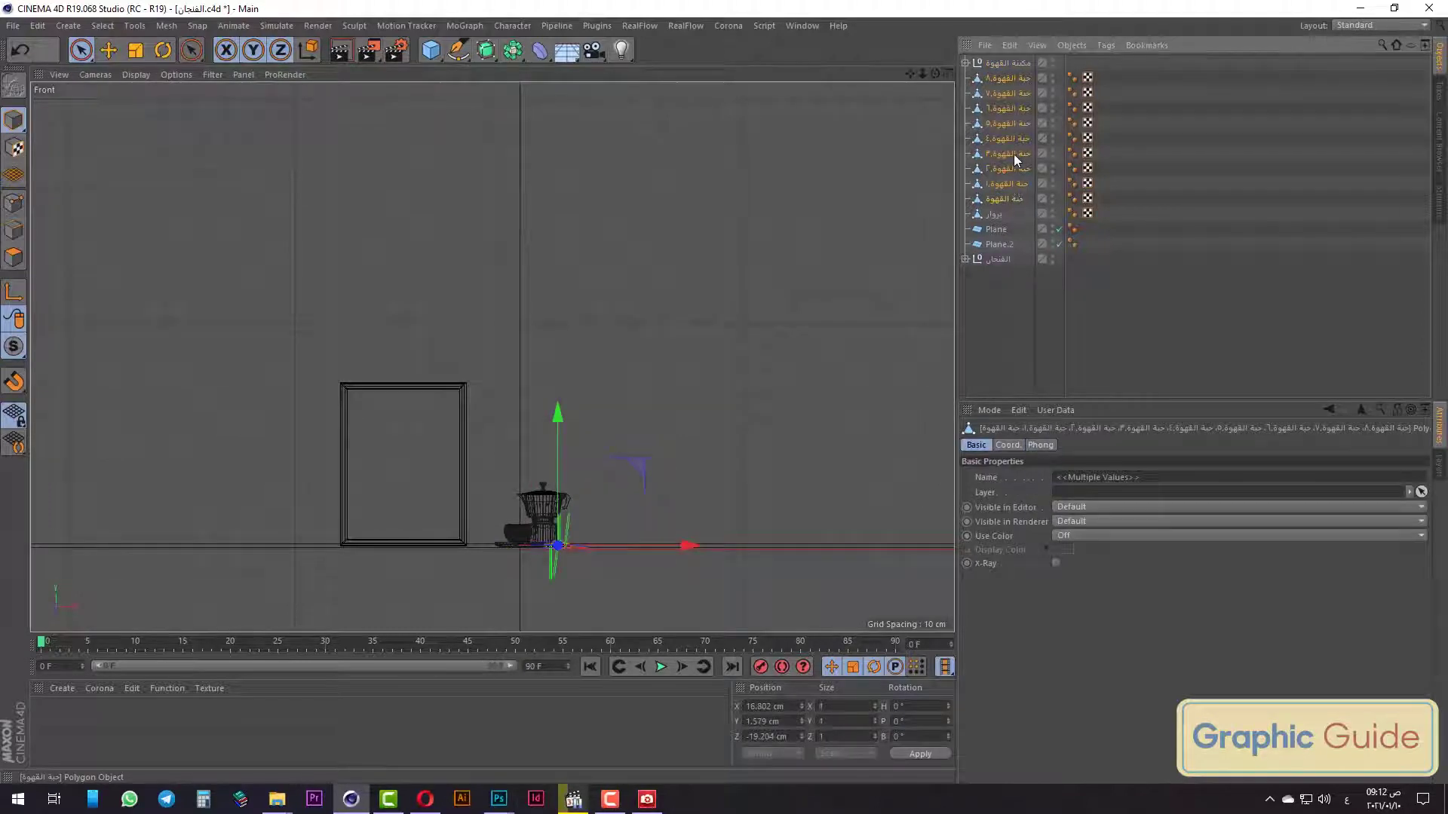
key("alt+g")
type("حبوب الب")
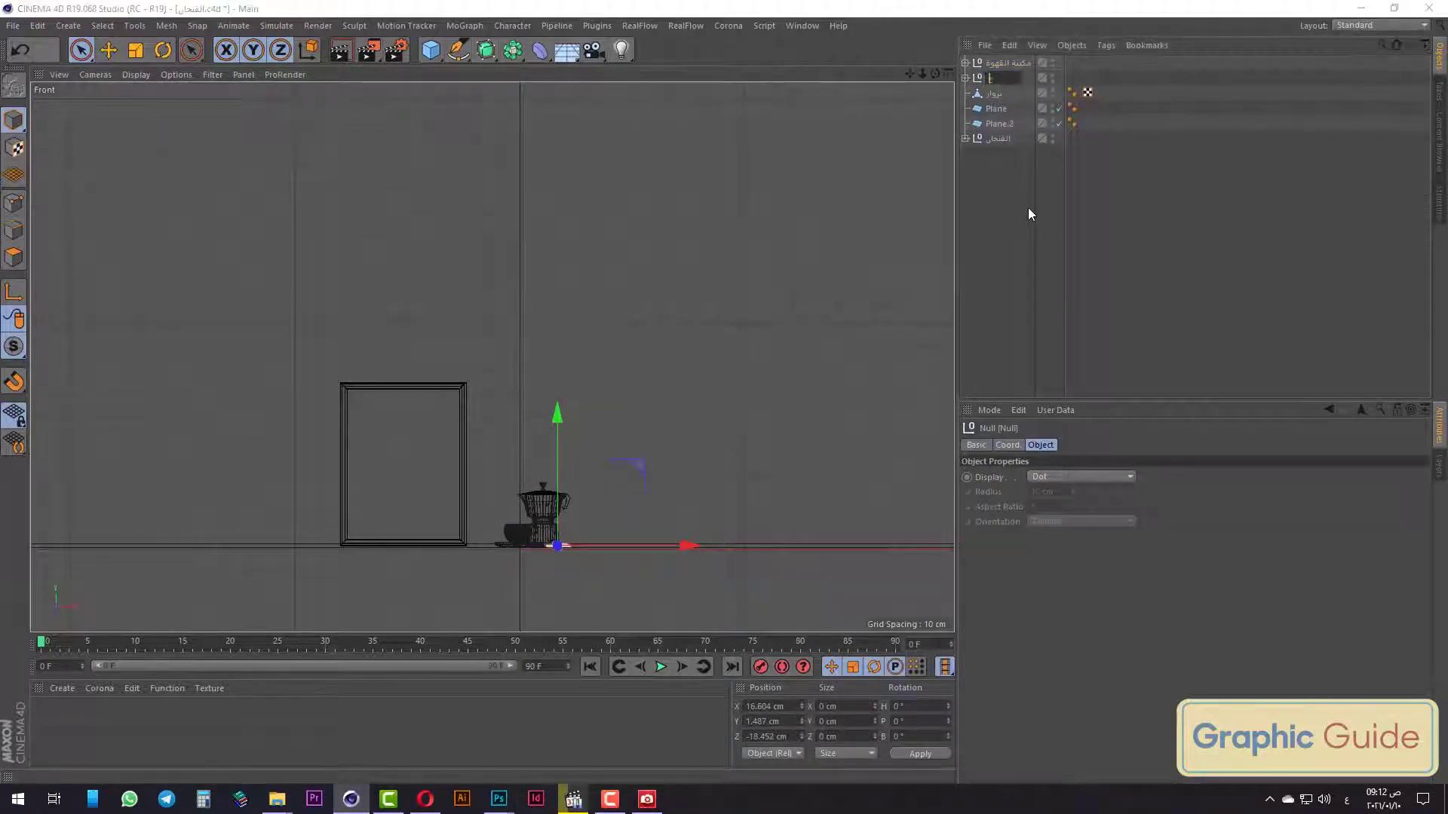
type("قهوة")
key("Return")
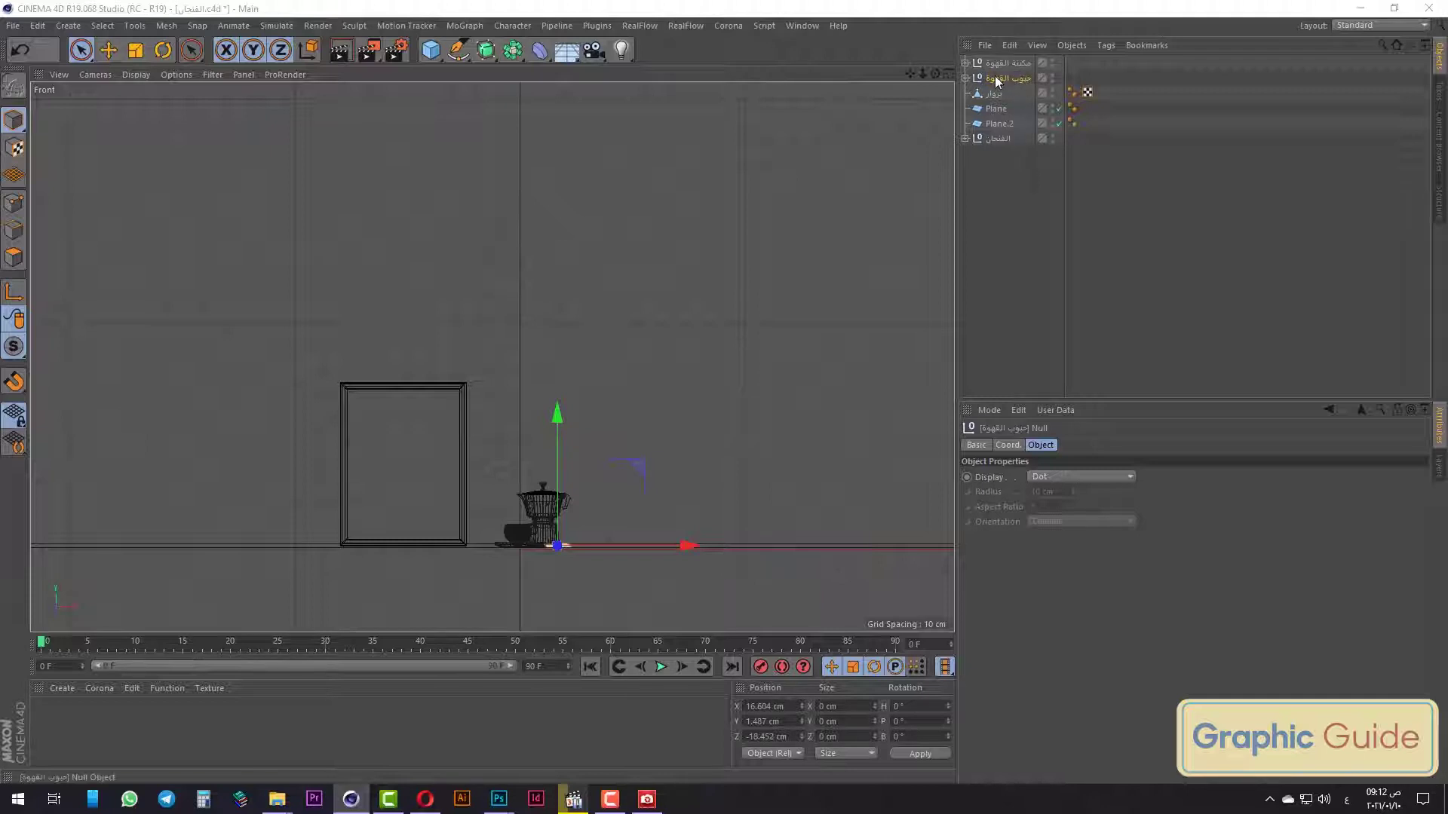
scroll(624, 415, "up", 2)
scroll(624, 415, "up", 3)
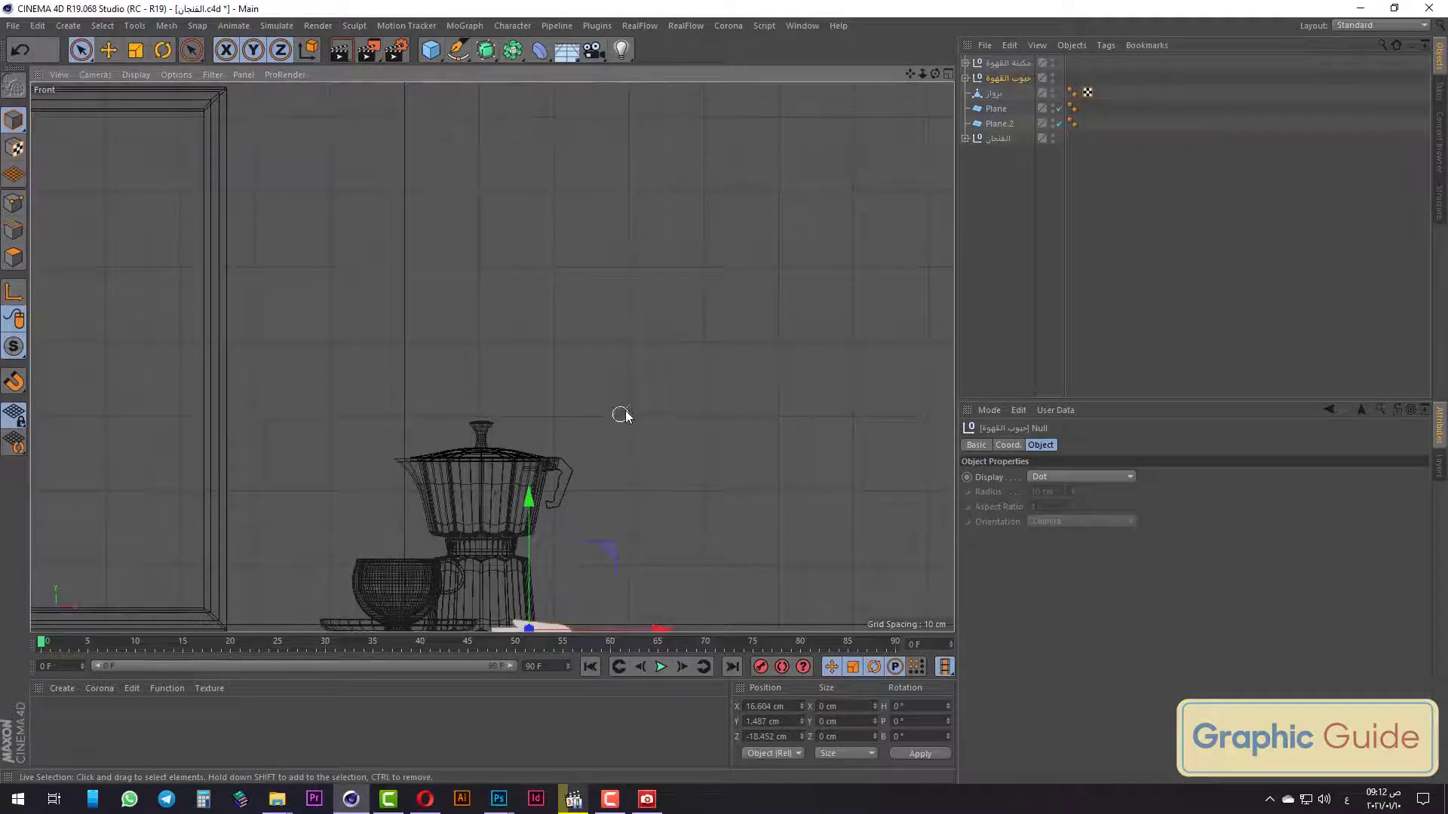
Lower the moka pot slightly onto the table.
left_click(539, 483)
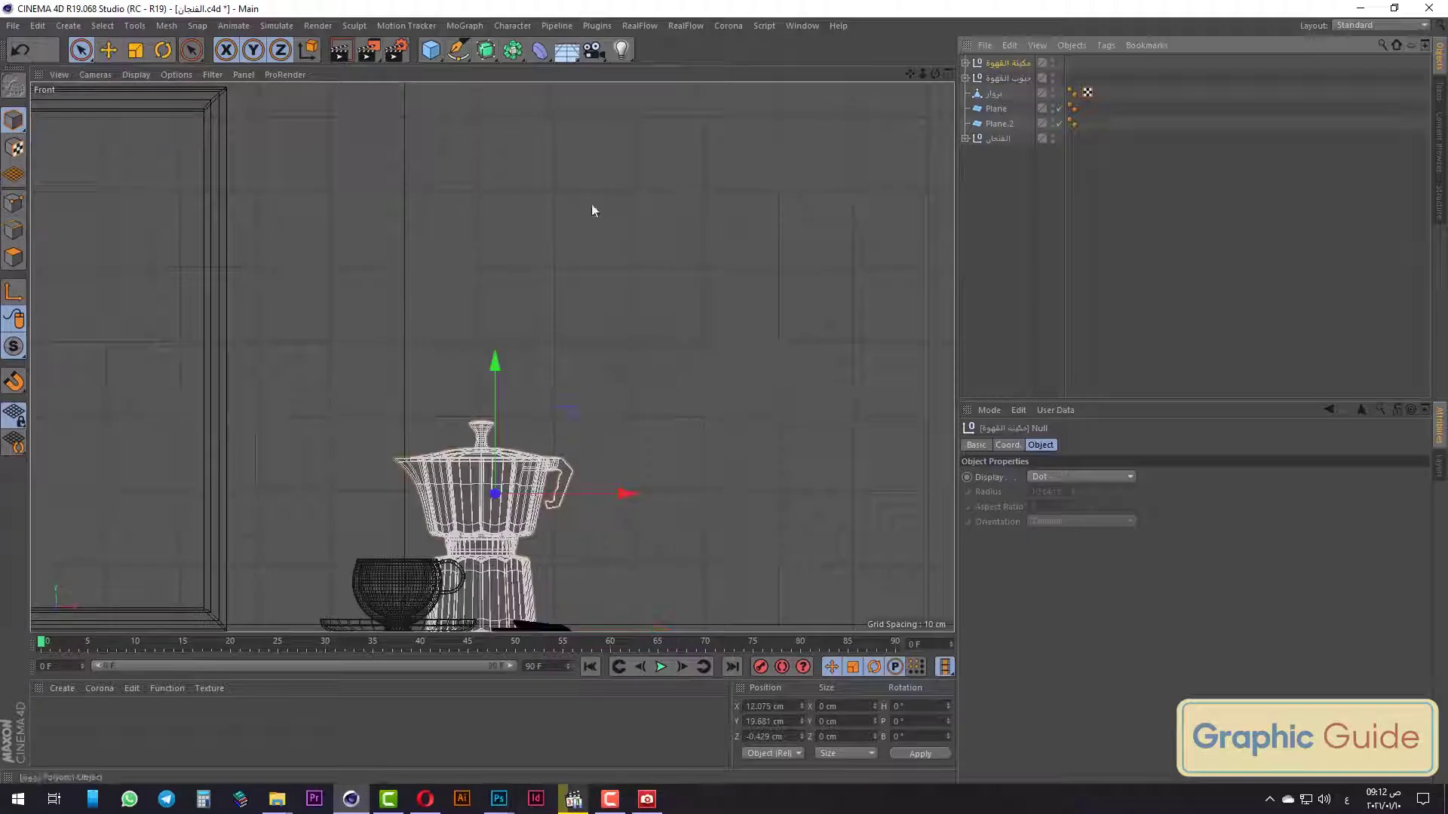
left_click(133, 54)
scroll(605, 508, "up", 3)
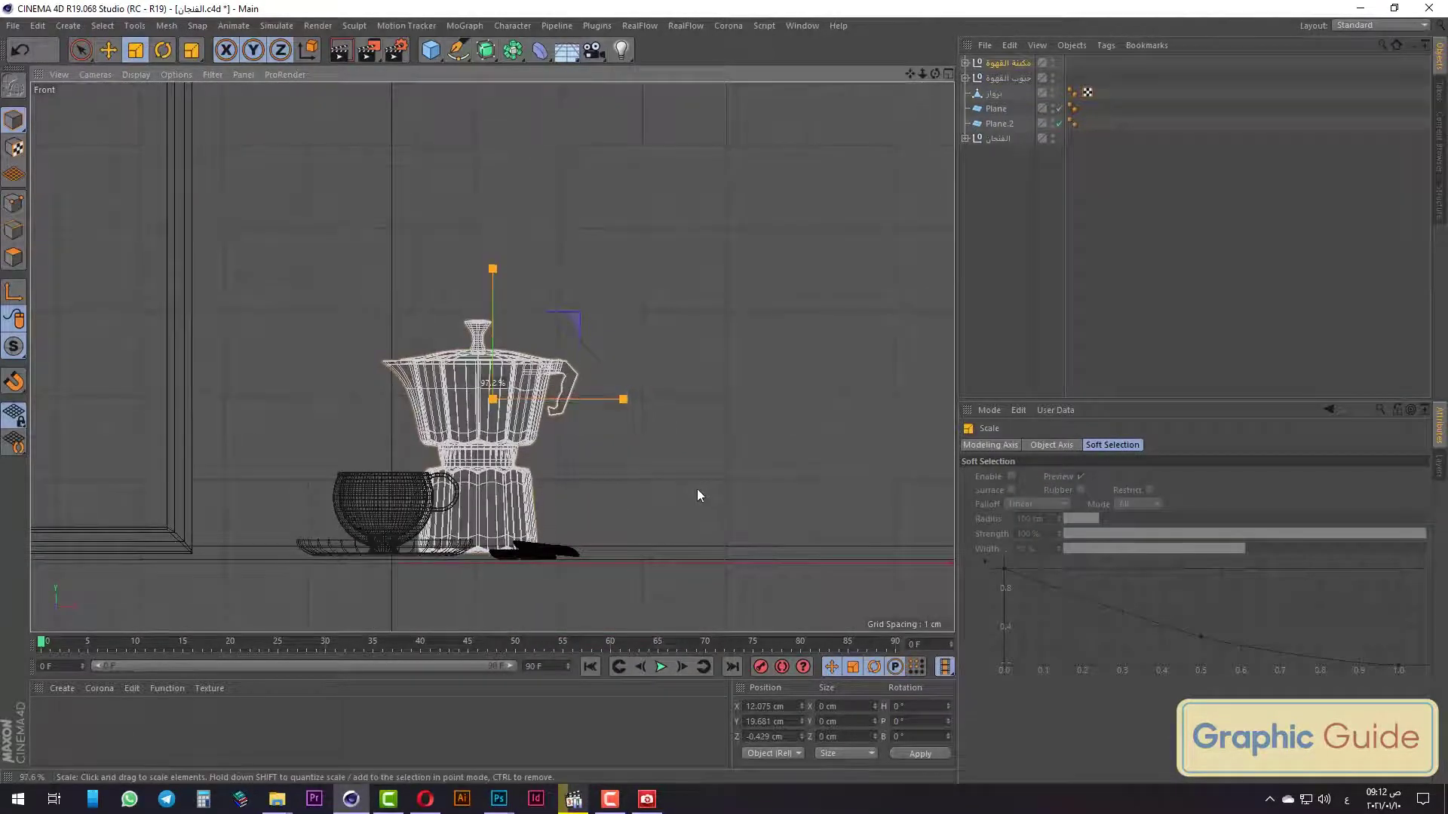
left_click(80, 50)
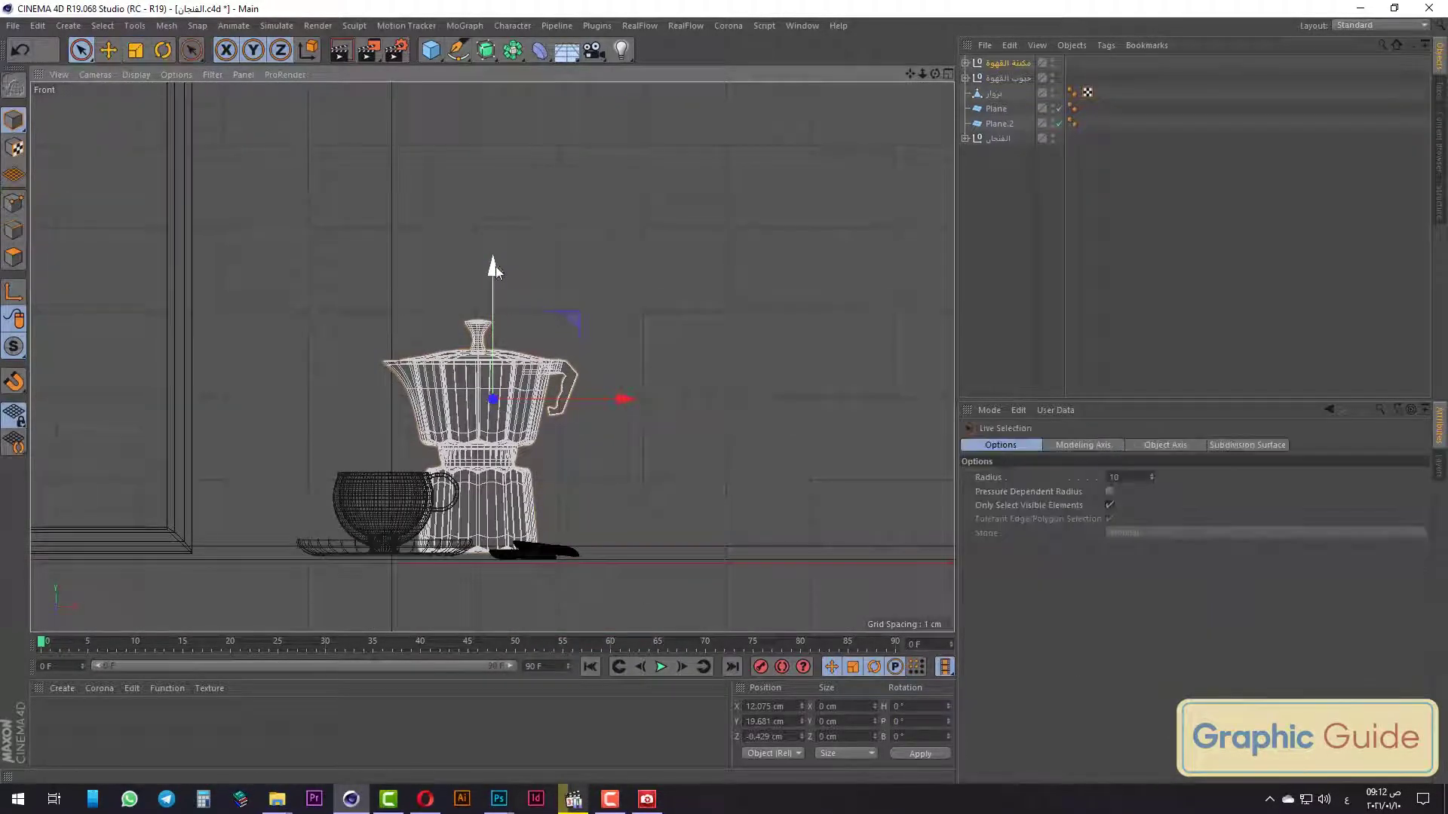
left_click_drag(495, 265, 496, 269)
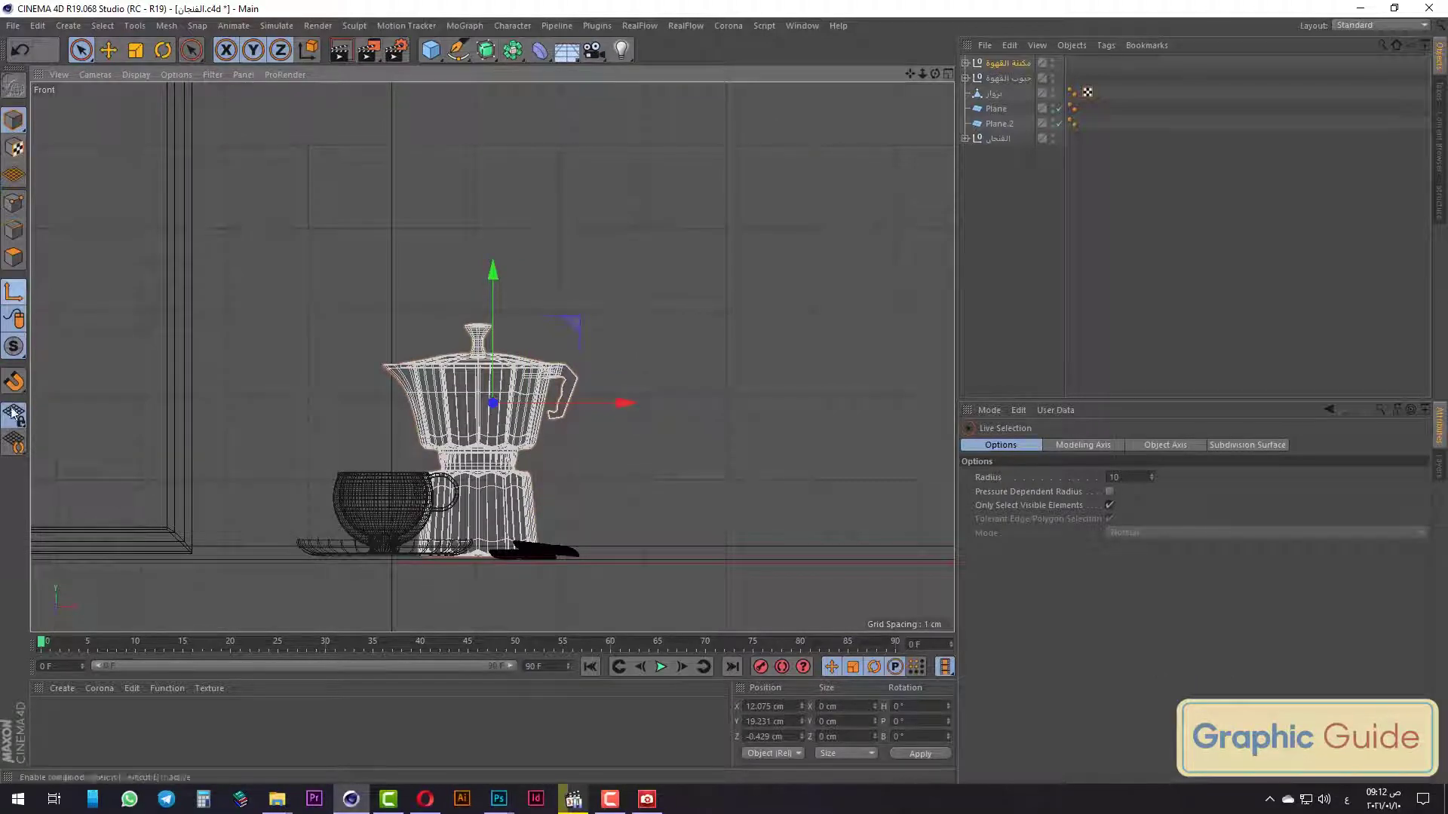
Move the pot's pivot to the centre of its base and turn off snapping.
scroll(227, 445, "up", 2)
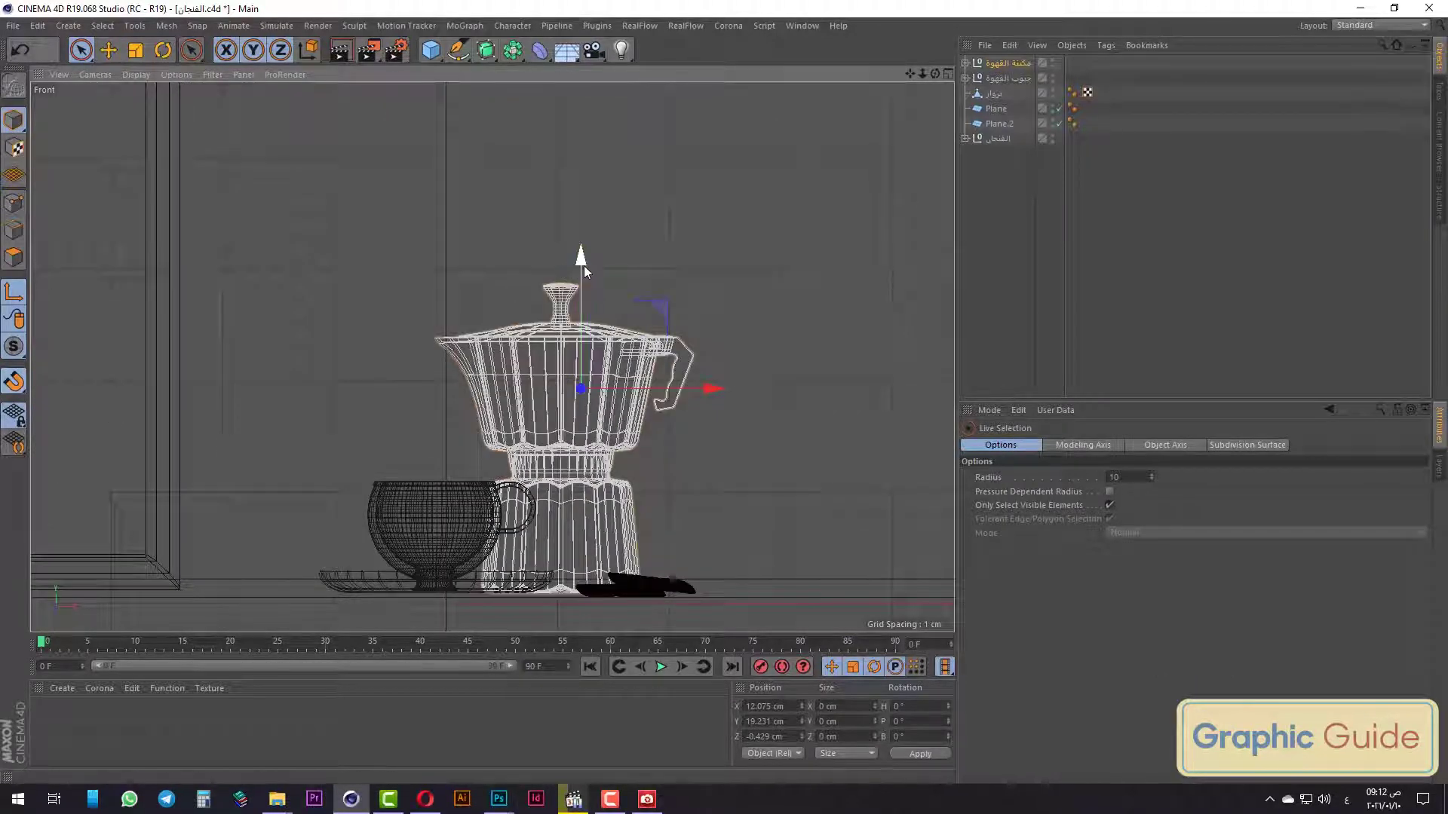
left_click_drag(577, 271, 580, 473)
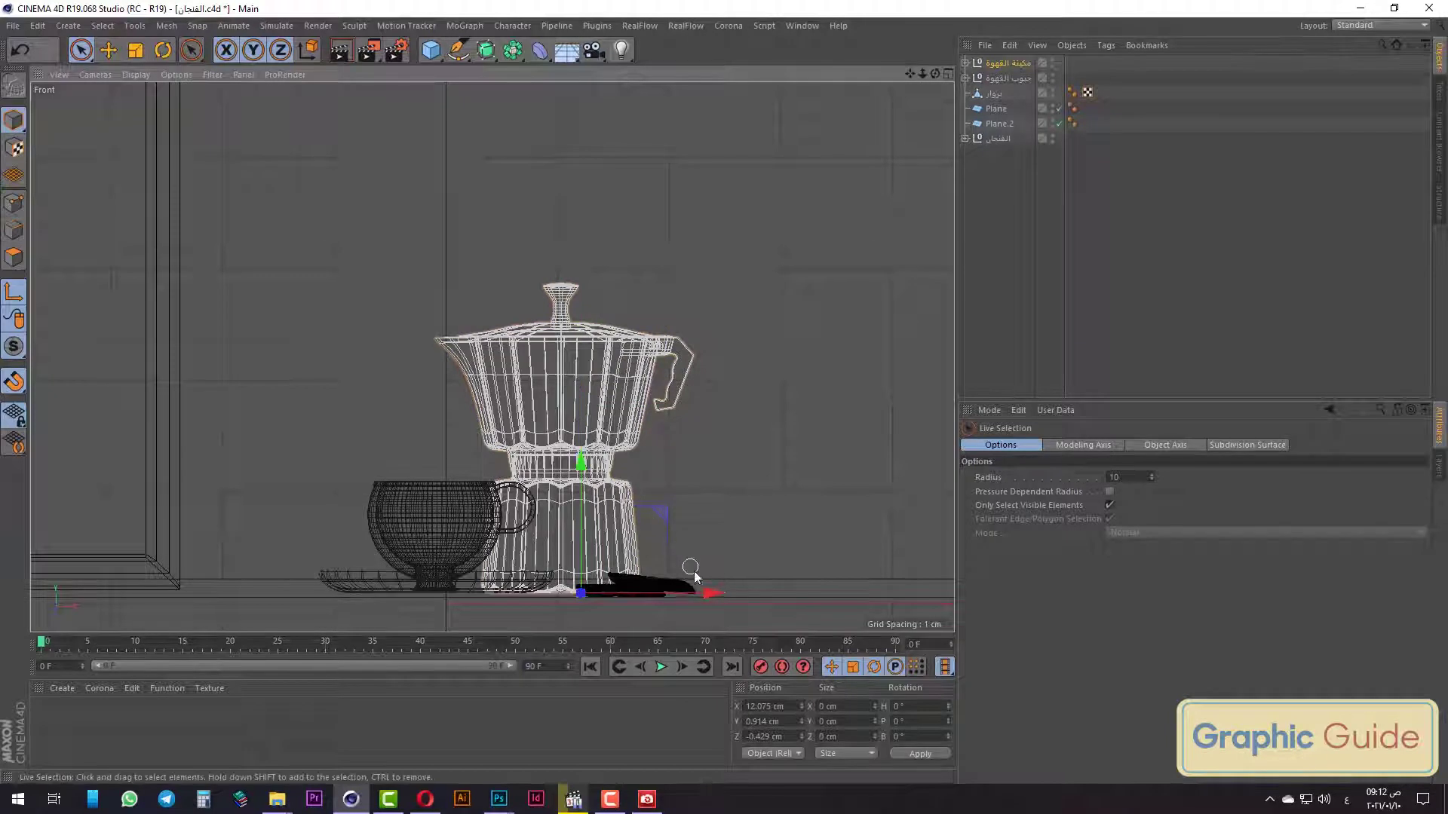
left_click_drag(704, 597, 686, 595)
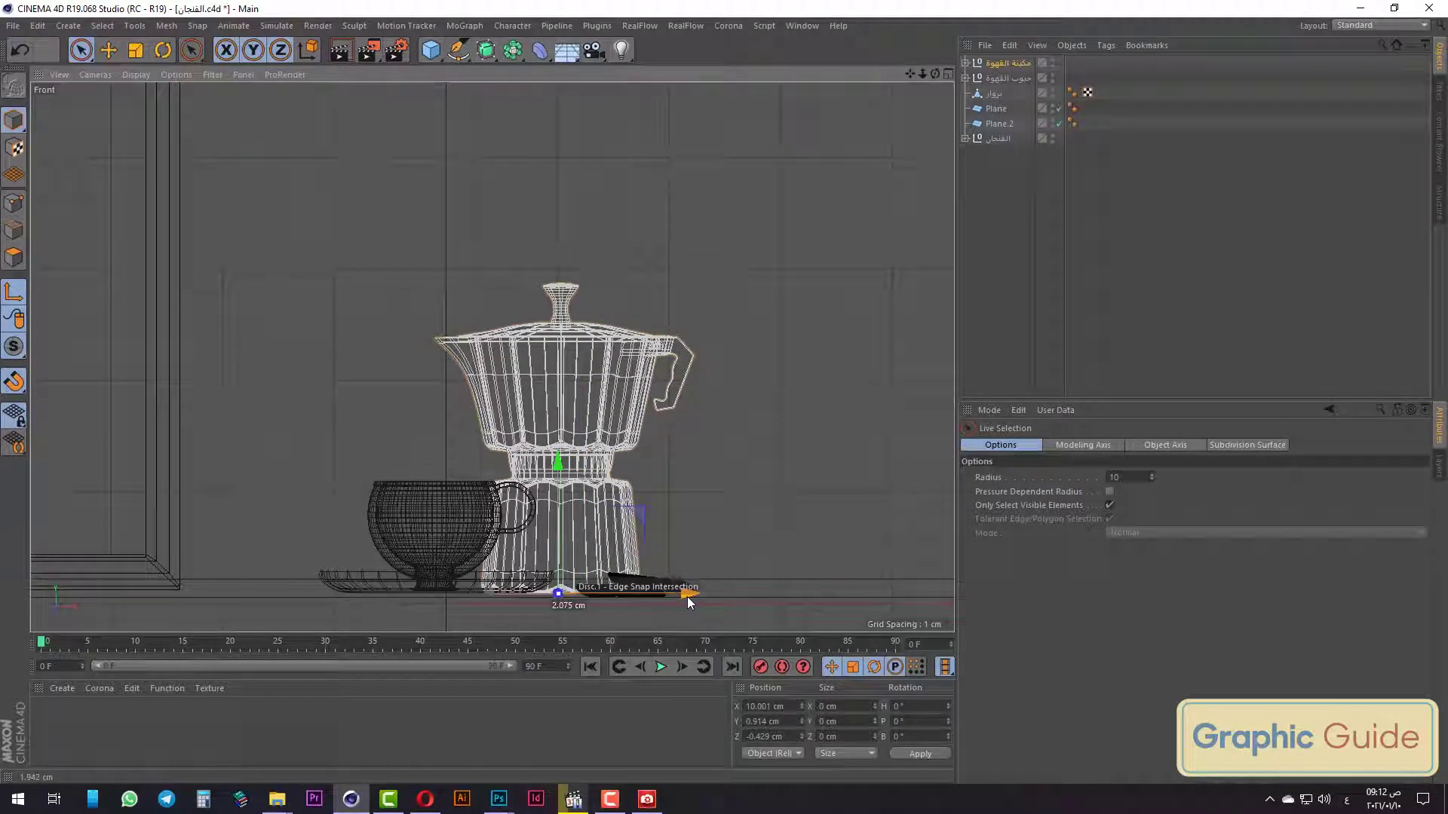
left_click(14, 292)
left_click(14, 381)
Shrink the pot slightly and slide it left to about X 5.5 cm behind the cup.
left_click(136, 50)
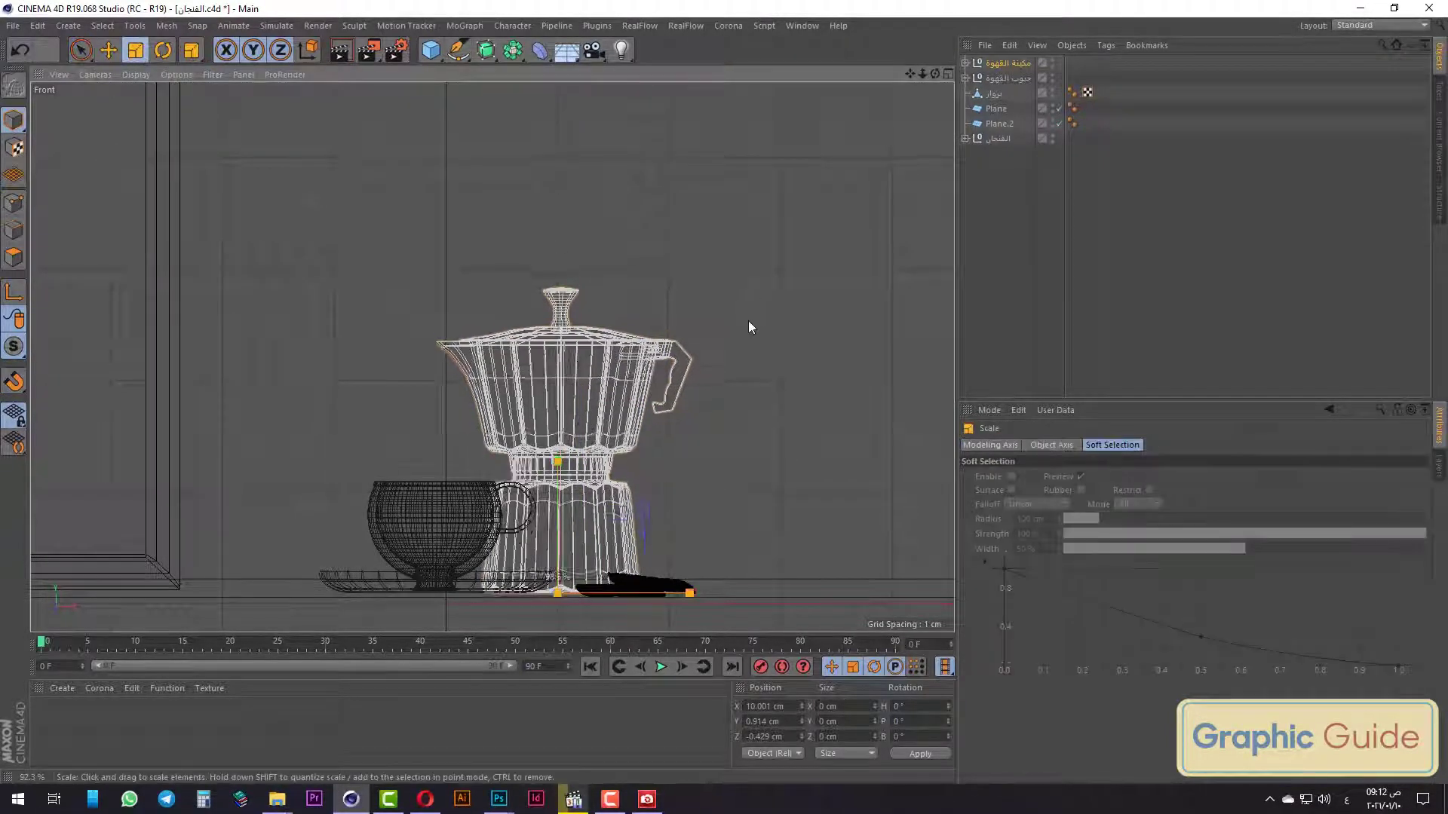
left_click_drag(754, 313, 702, 355)
left_click(81, 52)
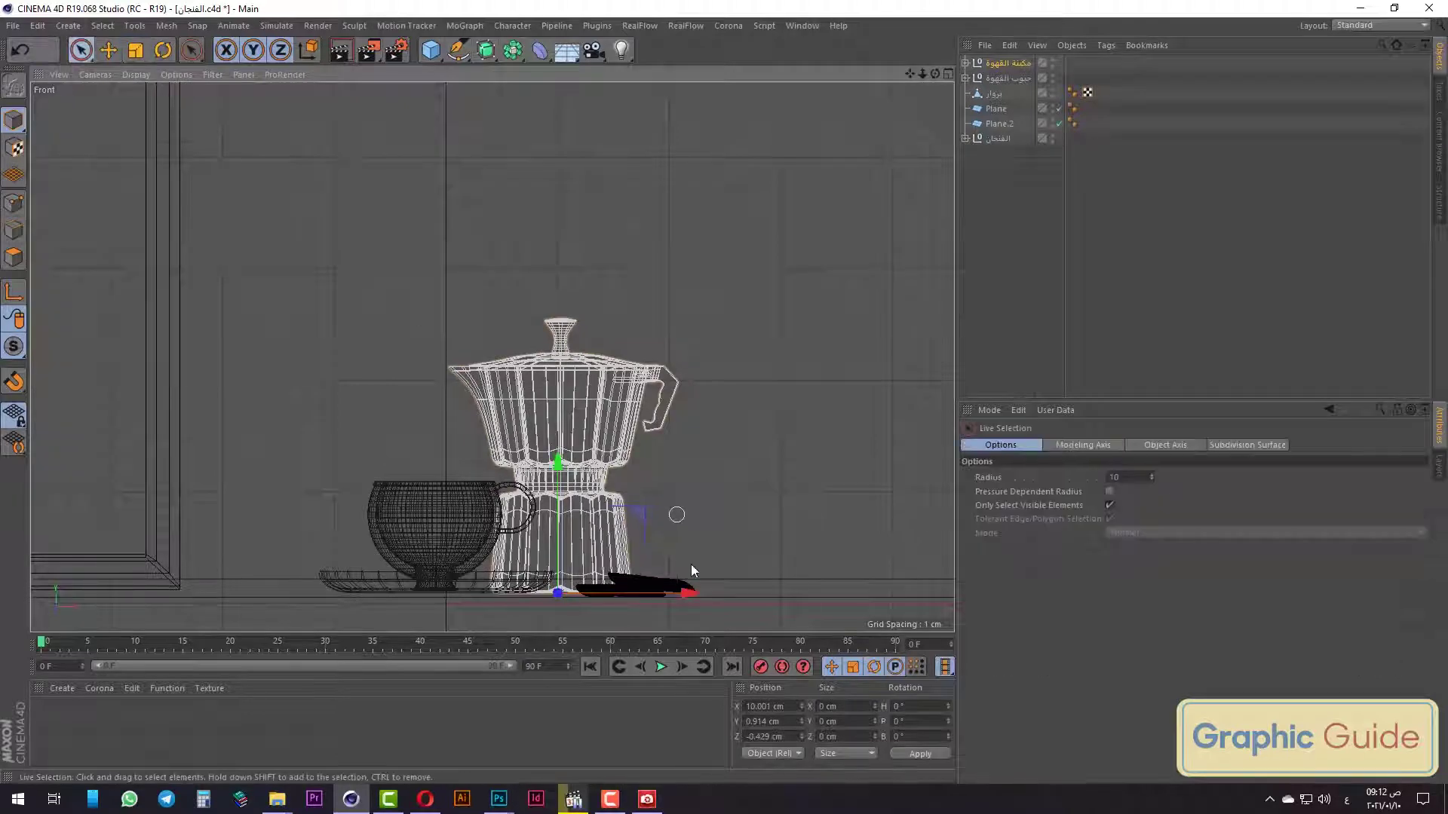
key("F1")
left_click_drag(664, 439, 633, 437)
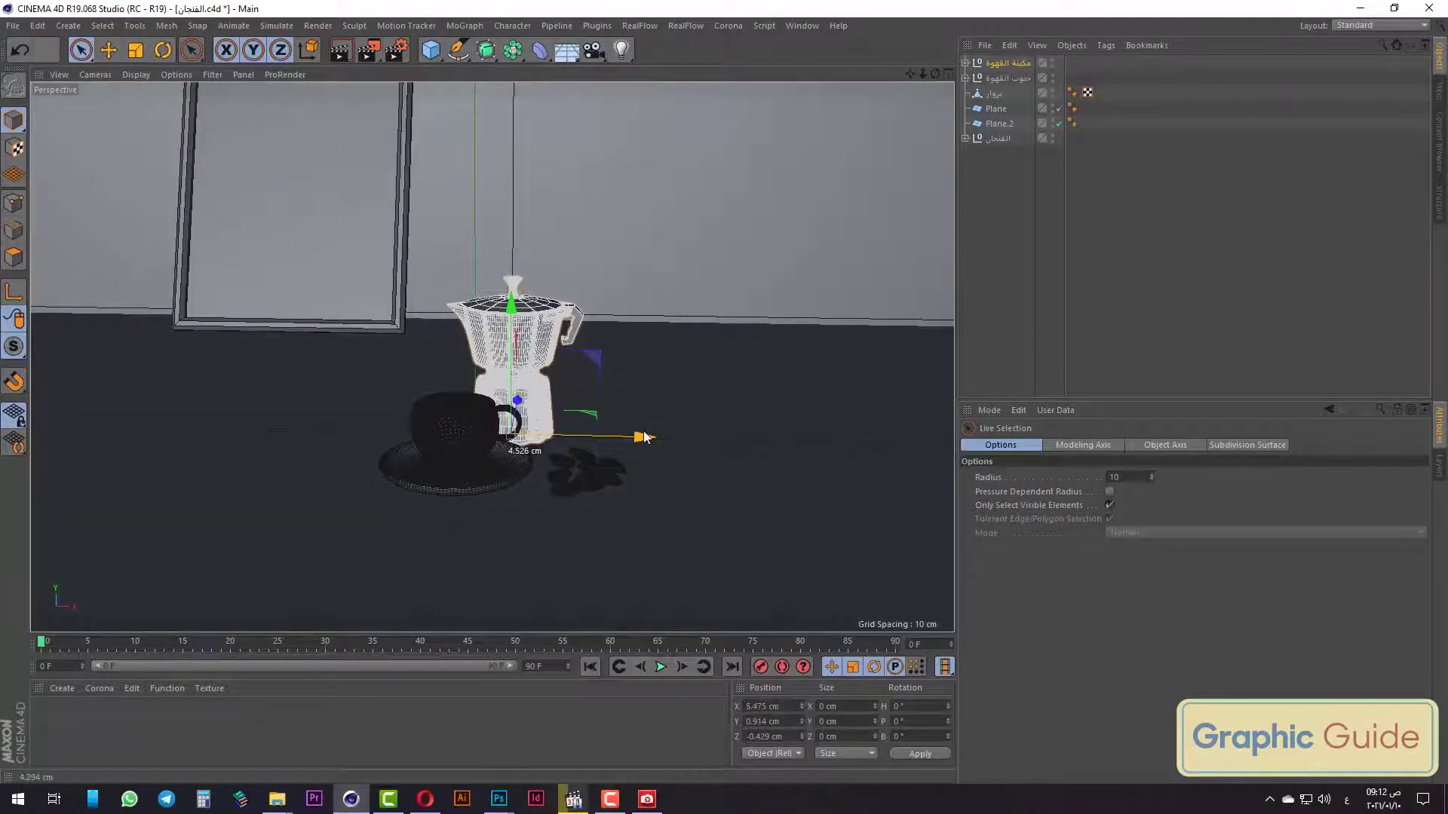
Slide the picture frame sideways along X behind the cup.
scroll(528, 422, "up", 1)
scroll(512, 419, "up", 2)
scroll(501, 414, "up", 2)
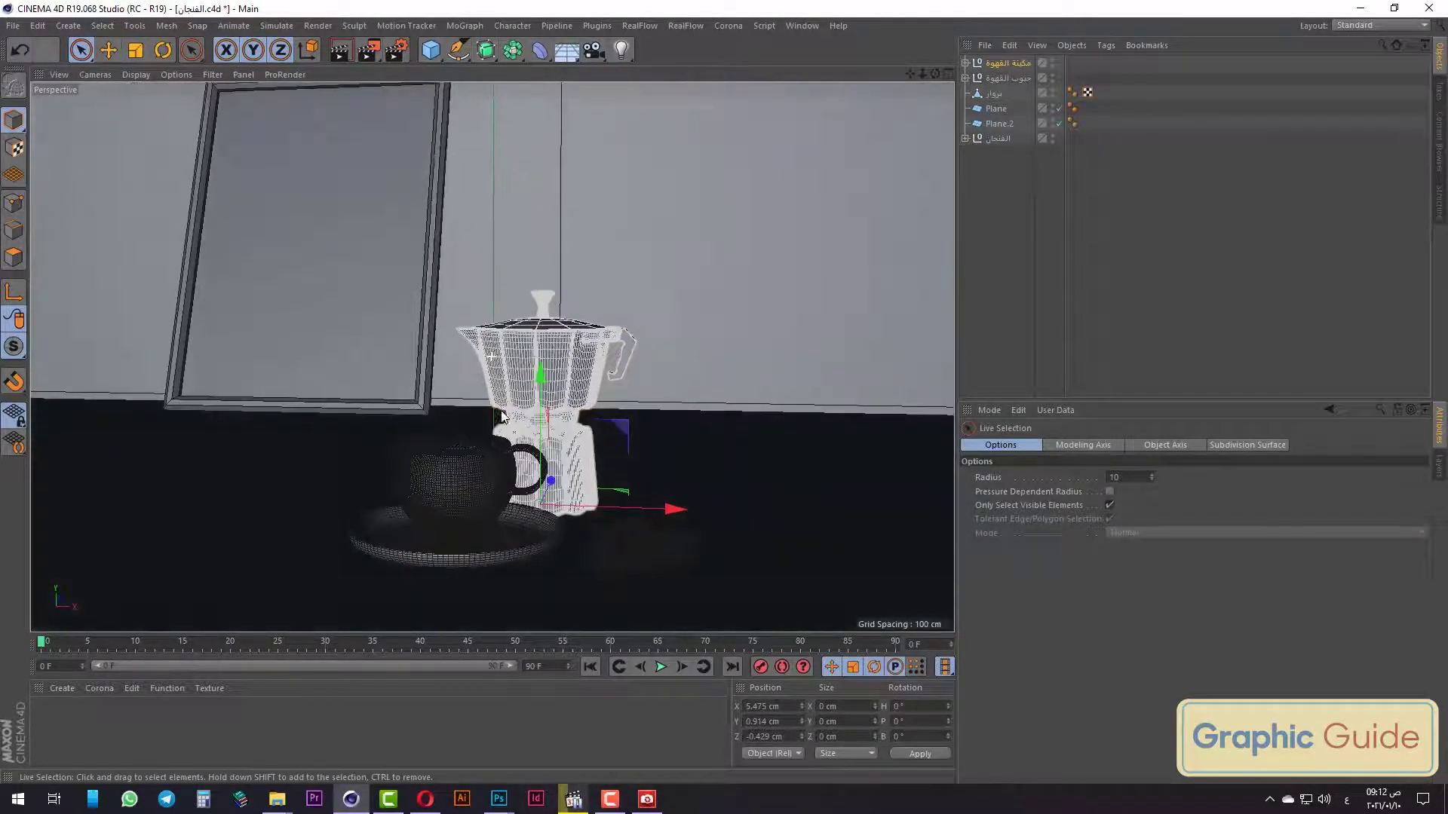
left_click(420, 315)
left_click_drag(420, 425, 558, 440)
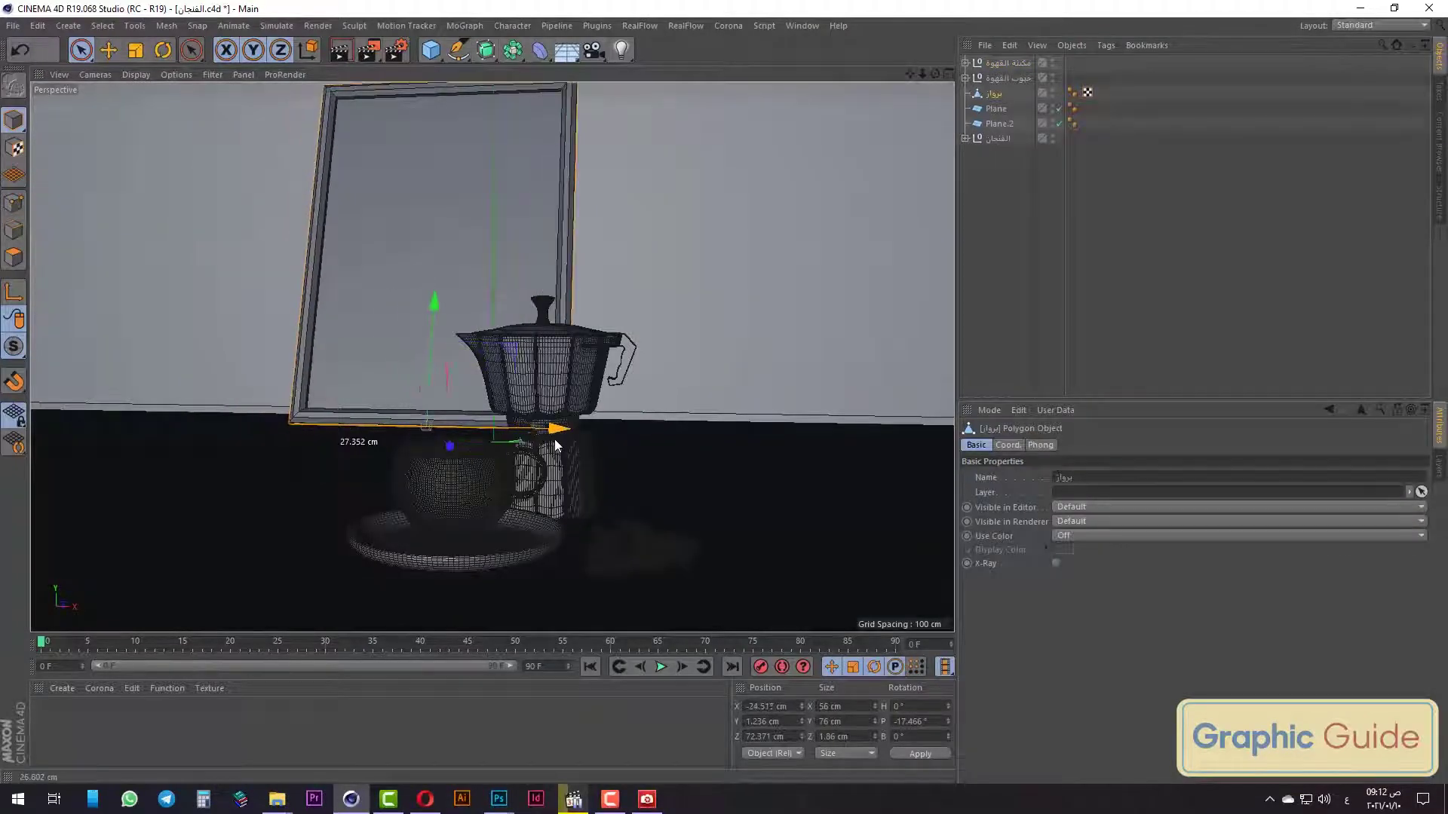
scroll(597, 528, "up", 2)
scroll(590, 573, "up", 2)
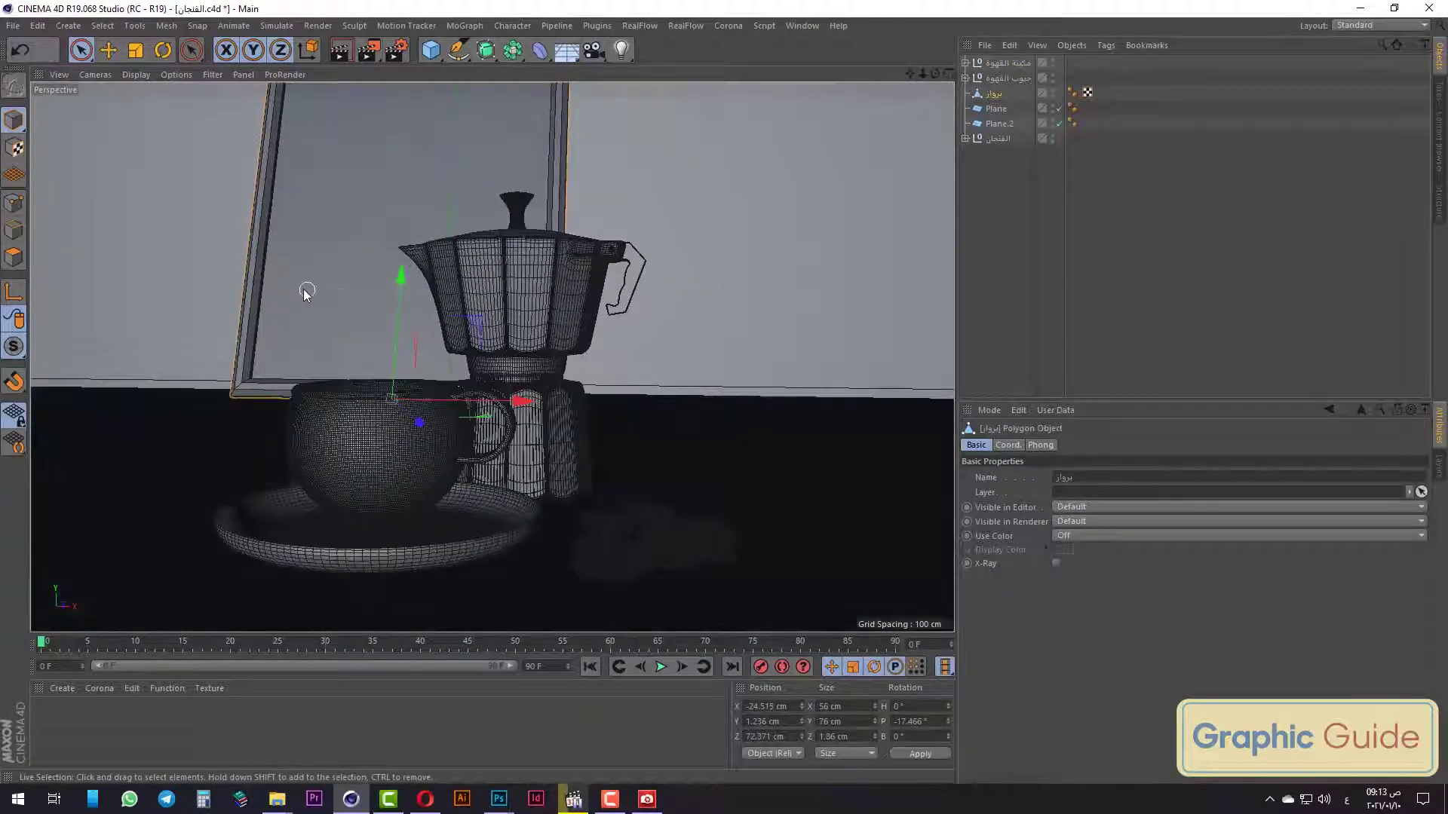
left_click_drag(526, 404, 486, 405)
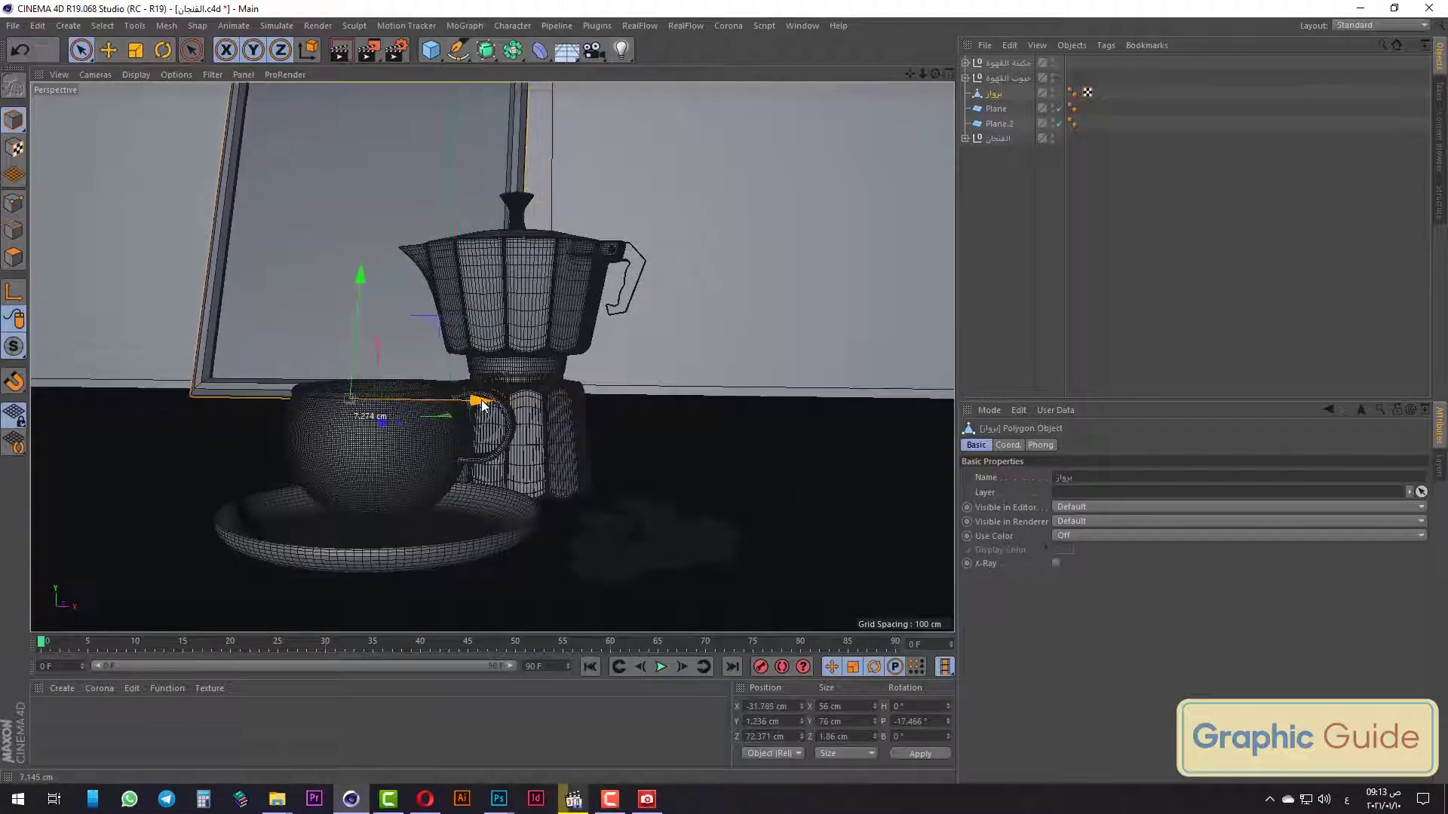
Enlarge the moka pot group with the Scale tool and save الفنجان.c4d.
scroll(545, 341, "down", 2)
scroll(523, 409, "up", 3)
scroll(498, 445, "up", 2)
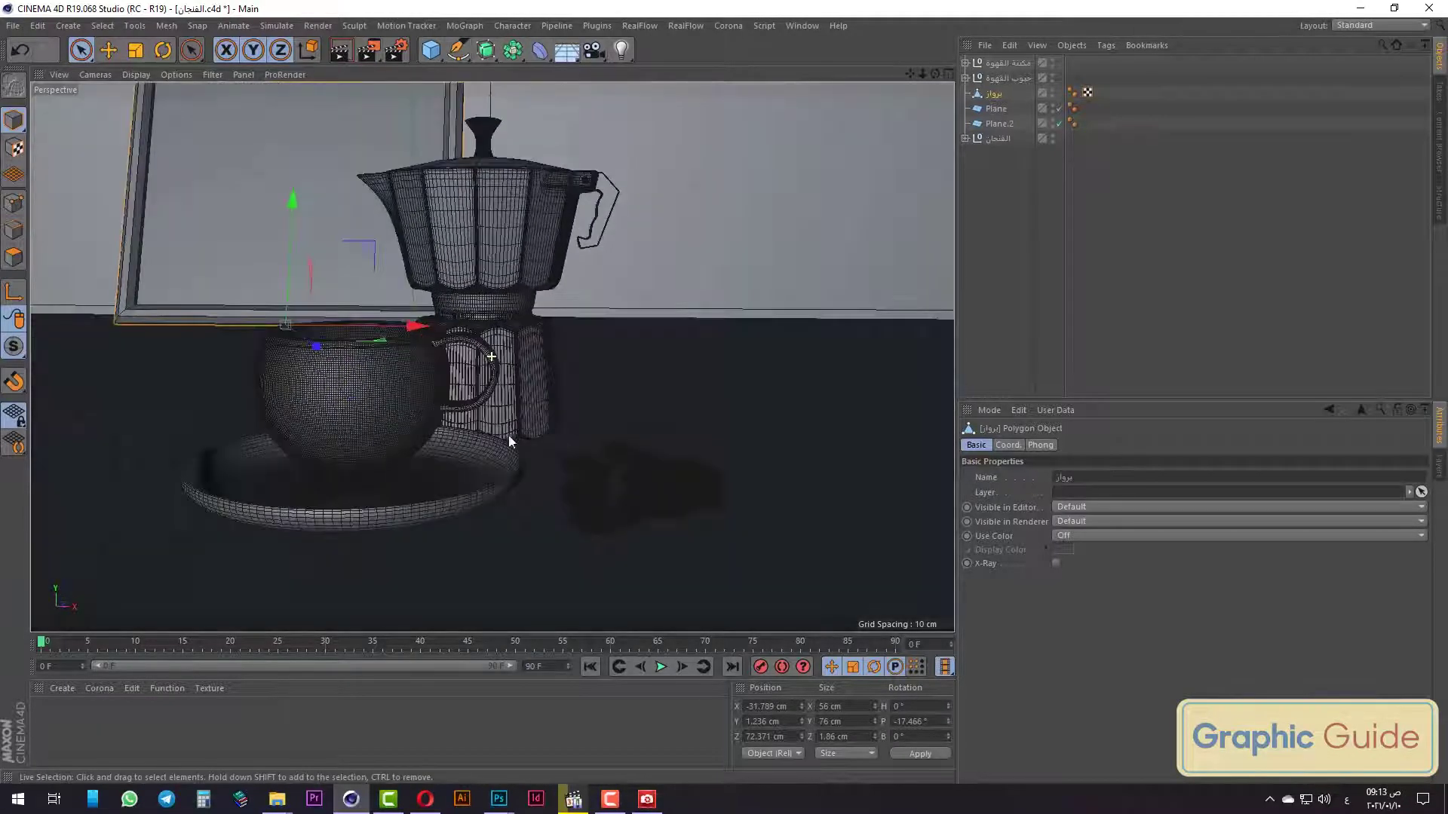
scroll(508, 377, "up", 1)
scroll(508, 368, "up", 1)
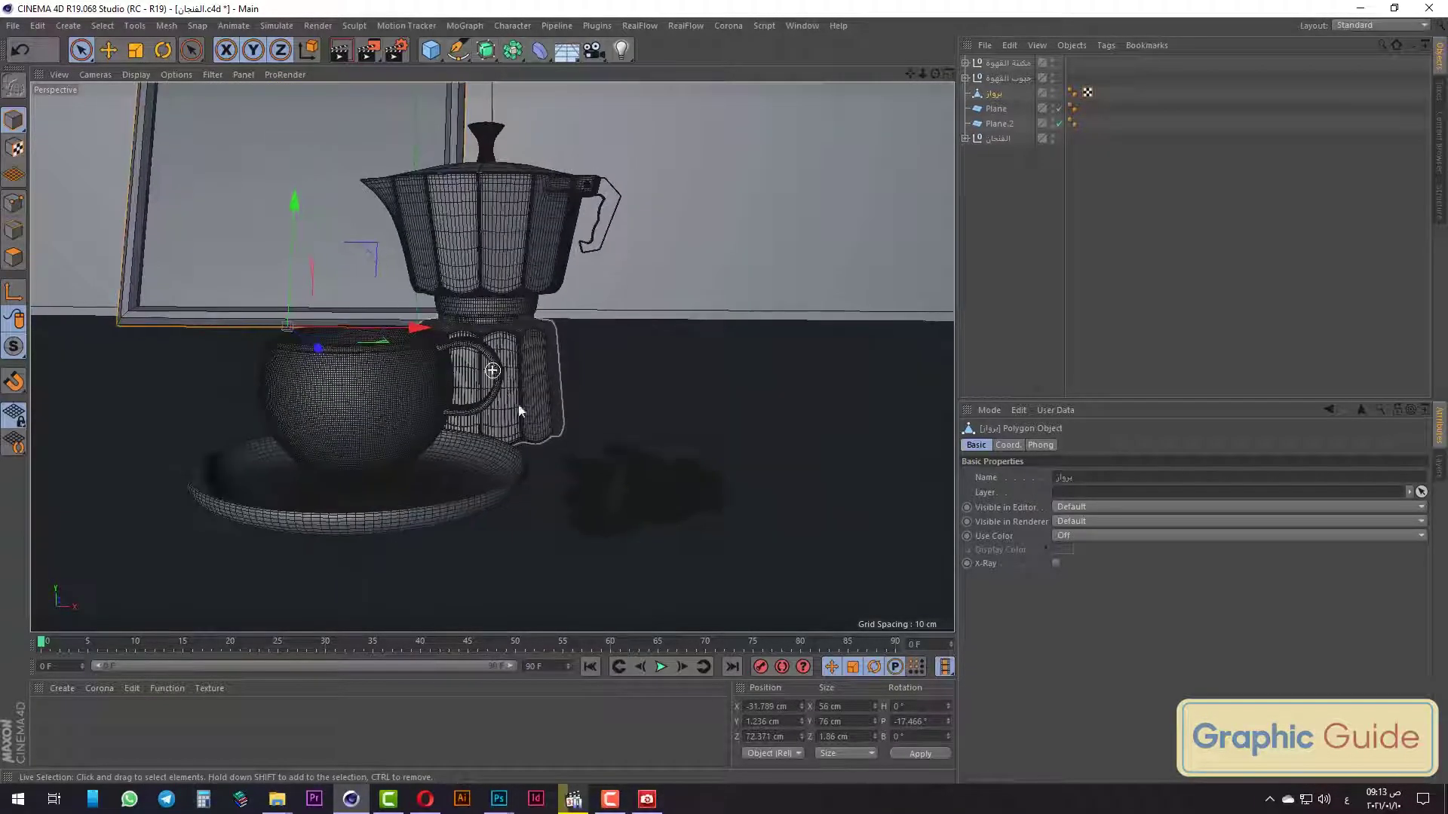
left_click(1005, 62)
left_click(143, 60)
left_click_drag(147, 160, 259, 158)
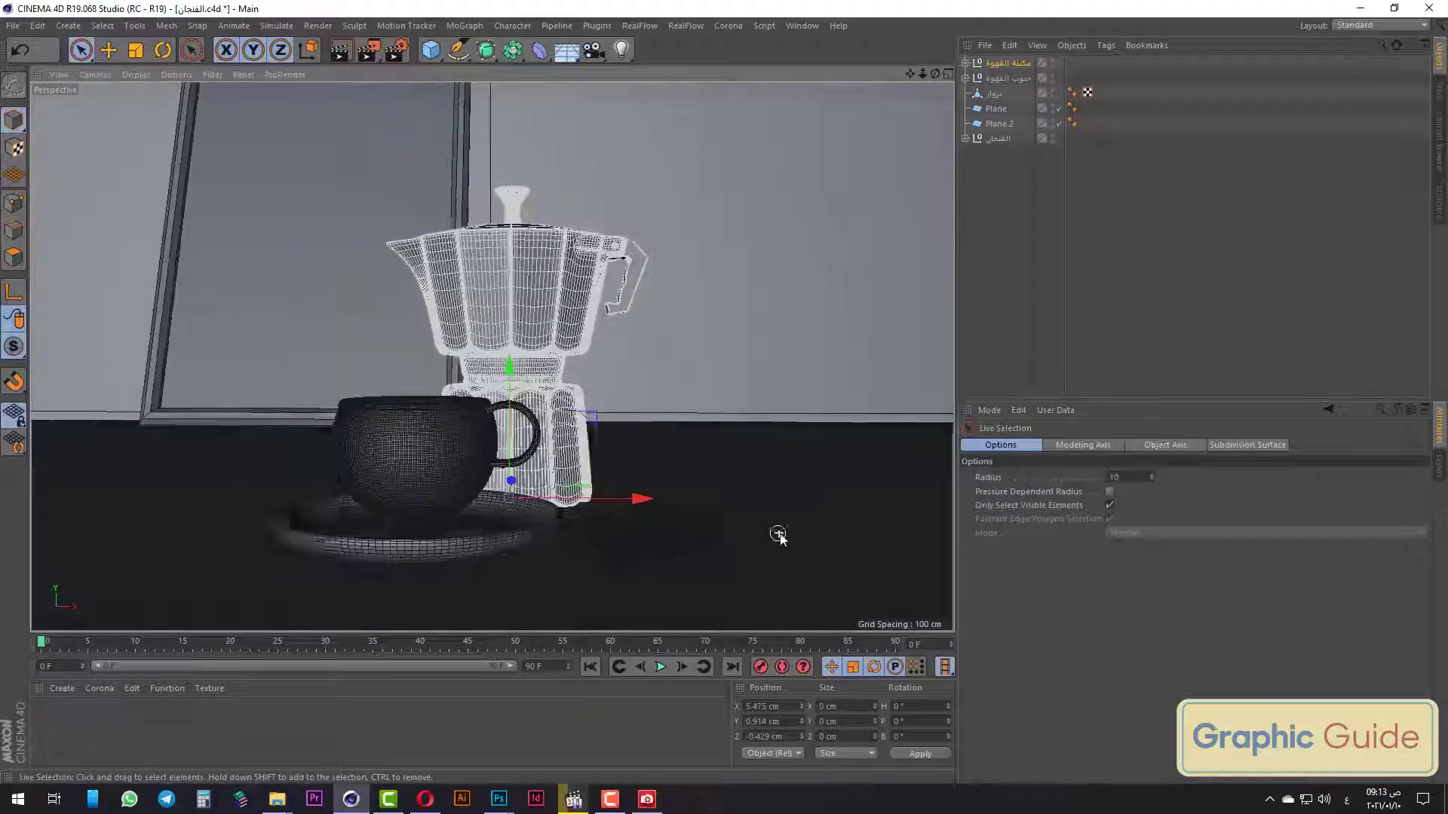
mouse_move(600, 451)
left_mouse_down("alt")
mouse_move(552, 490)
mouse_move(545, 550)
mouse_move(612, 427)
mouse_move(559, 517)
mouse_move(551, 463)
left_mouse_up("alt")
key("ctrl+s")
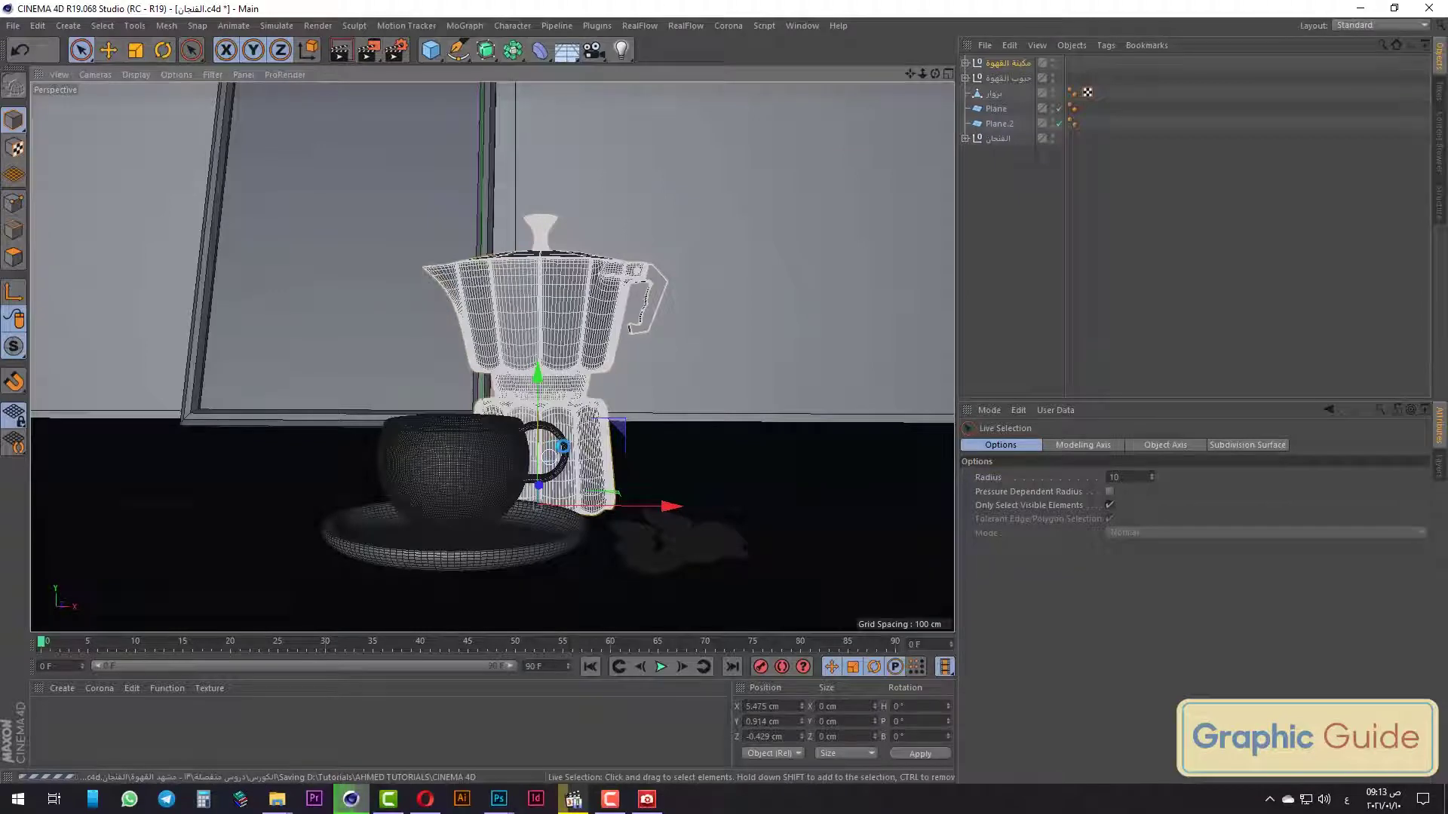
Switch the renderer to Corona and set Denoise mode to Corona high quality.
left_click(397, 50)
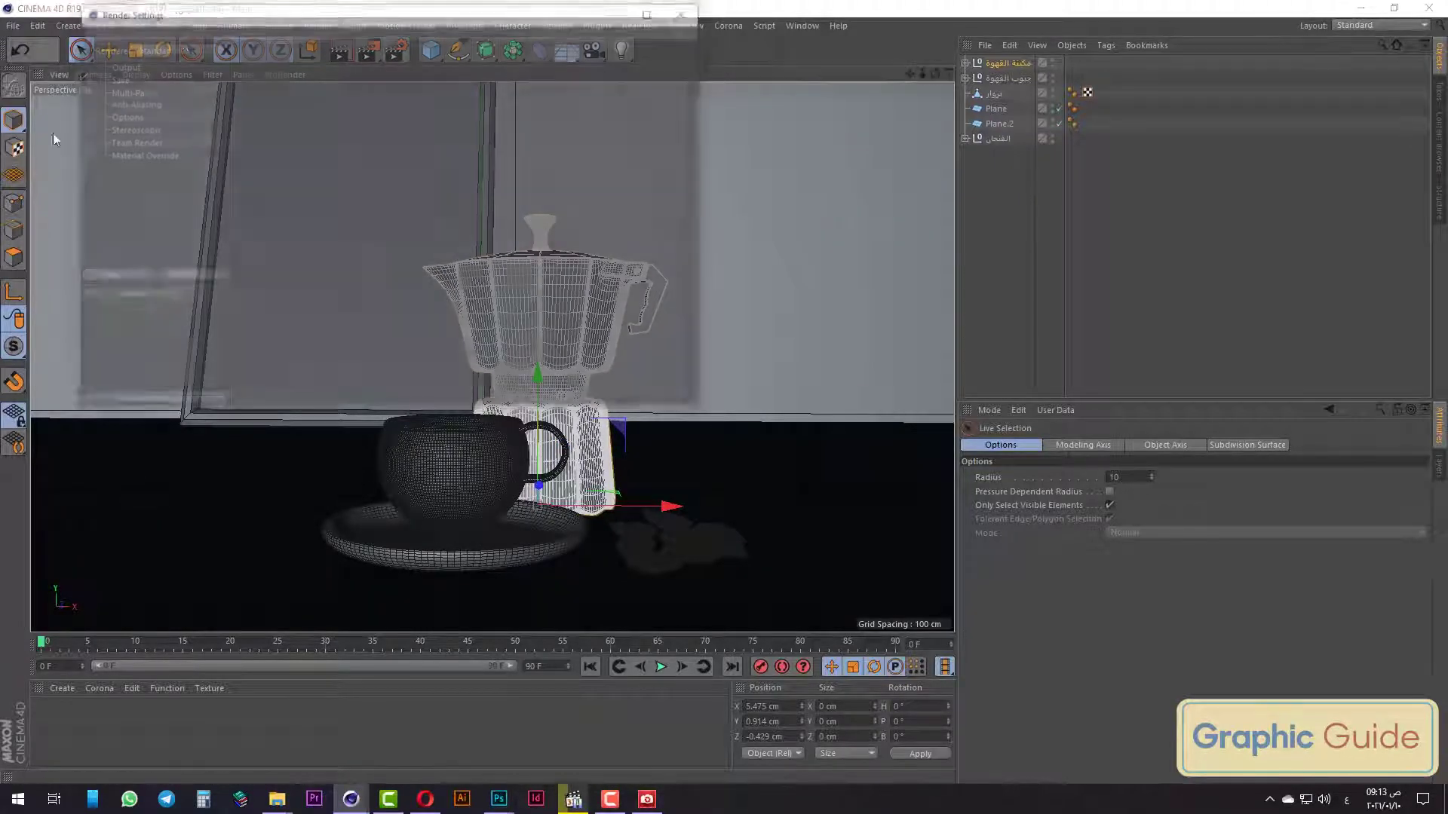
left_click(161, 46)
left_click(162, 155)
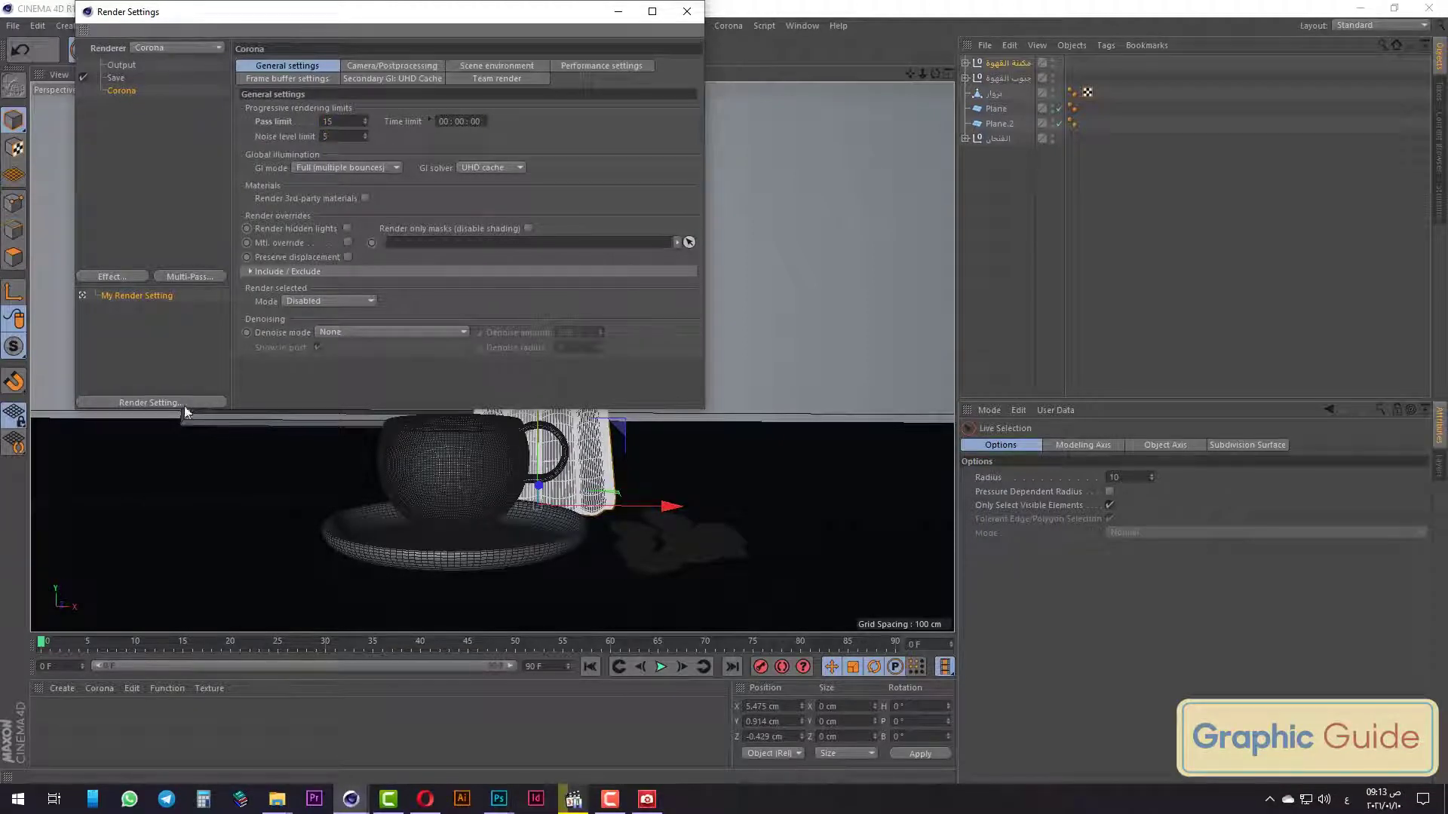
left_click(356, 337)
left_click(373, 404)
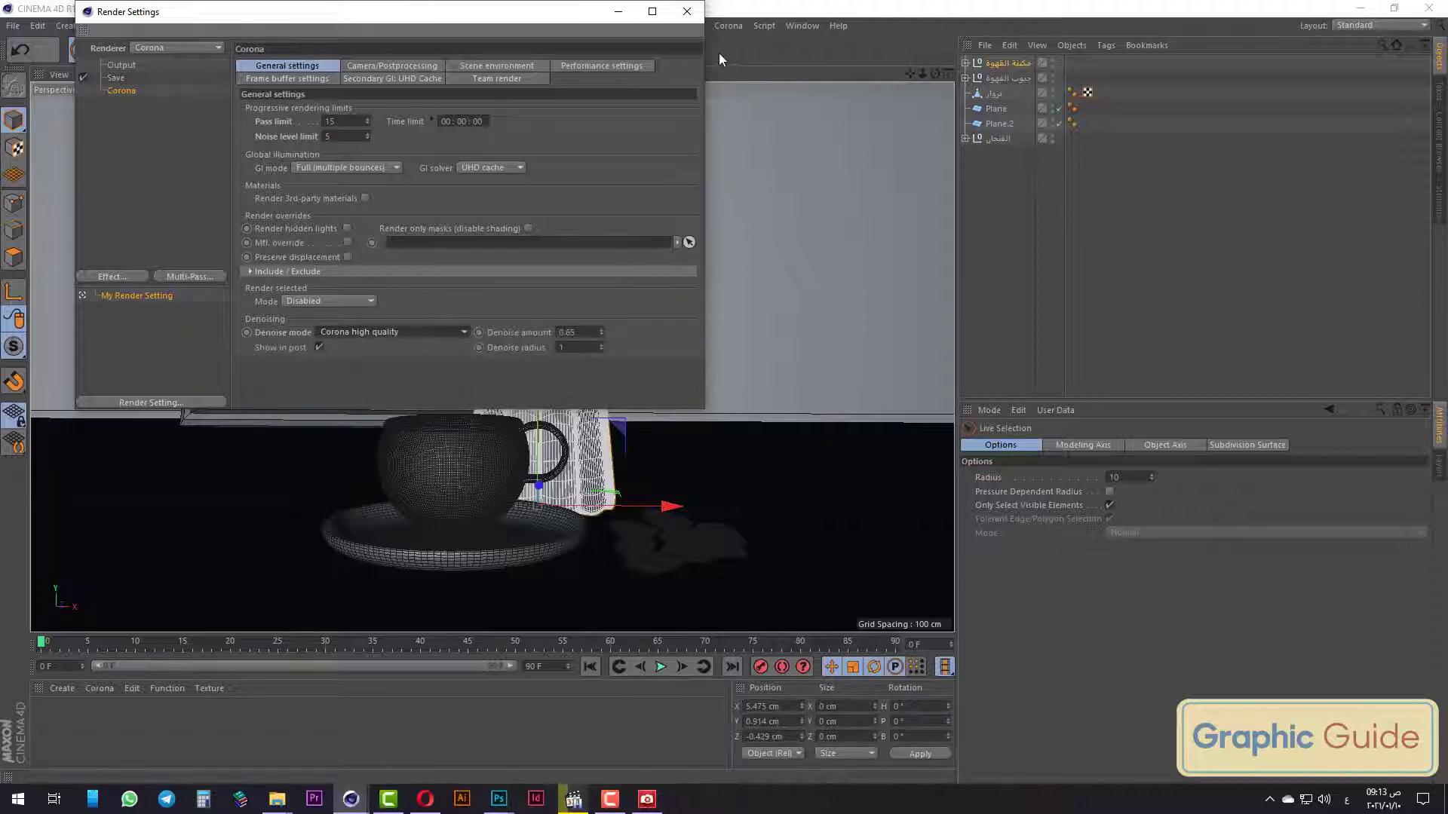
left_click(689, 10)
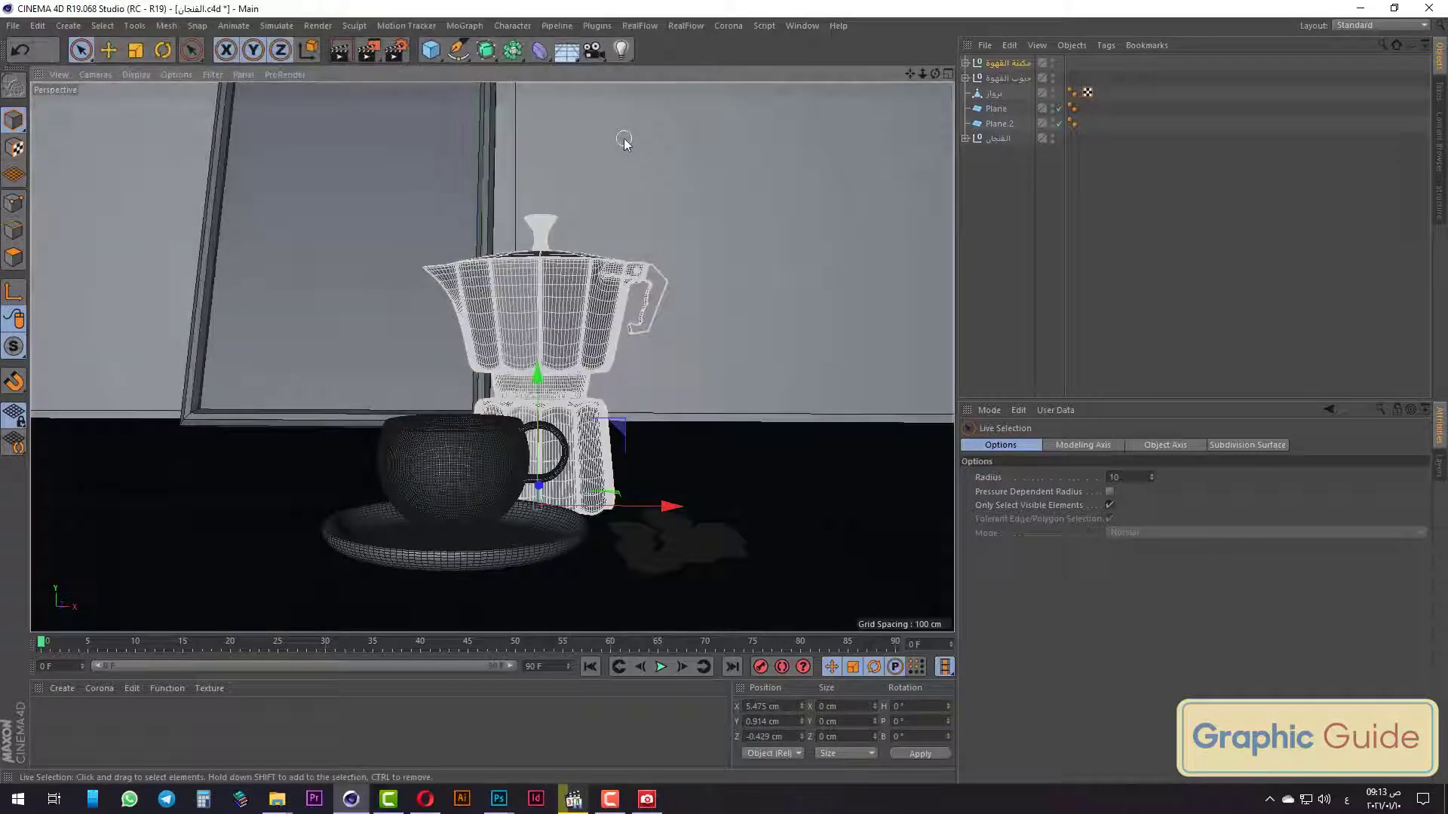
Add a Corona Sky with a white Simple color sky at intensity 0.5.
left_click(726, 25)
left_click(754, 90)
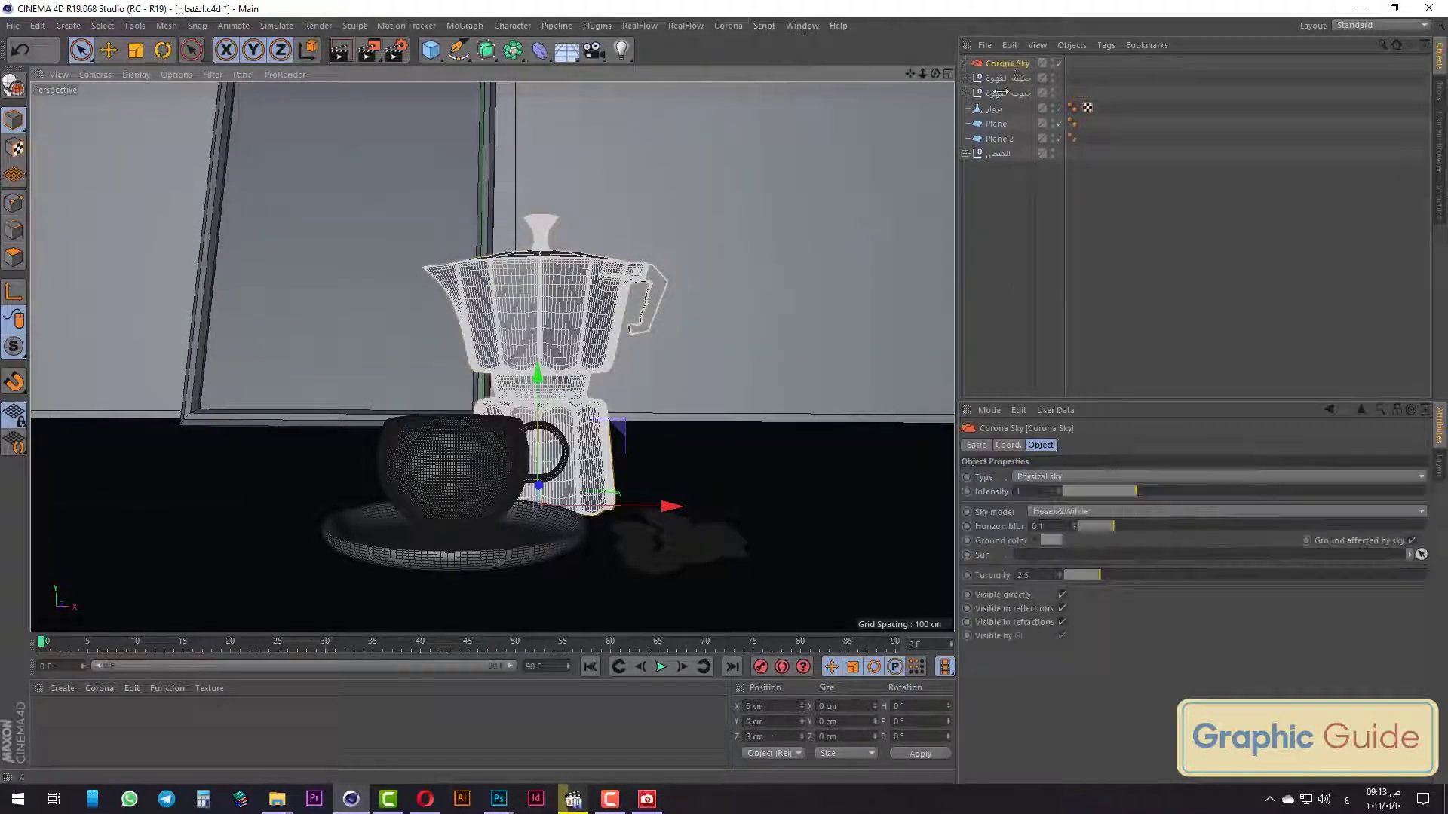
left_click(1090, 478)
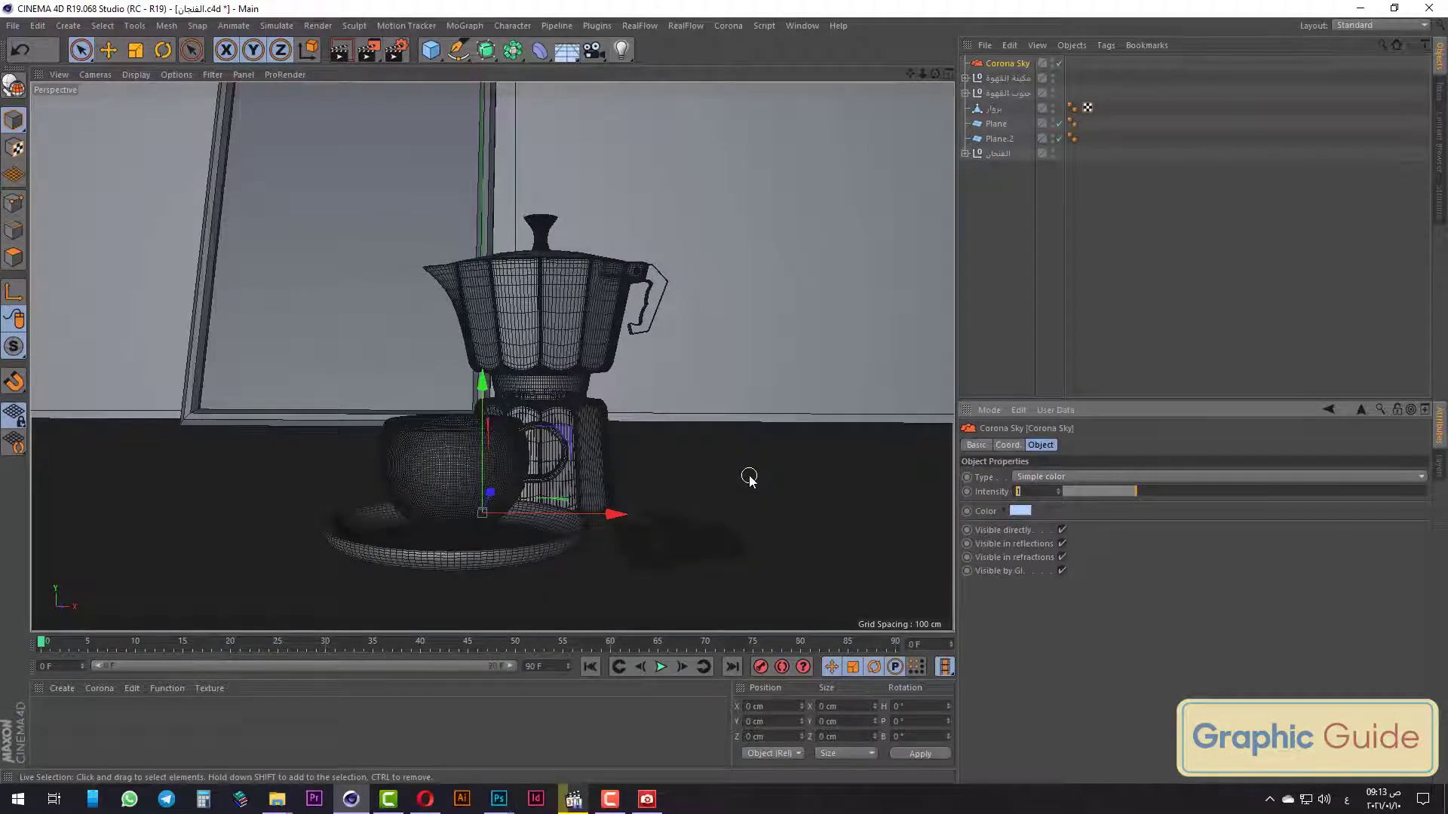
left_click(1018, 512)
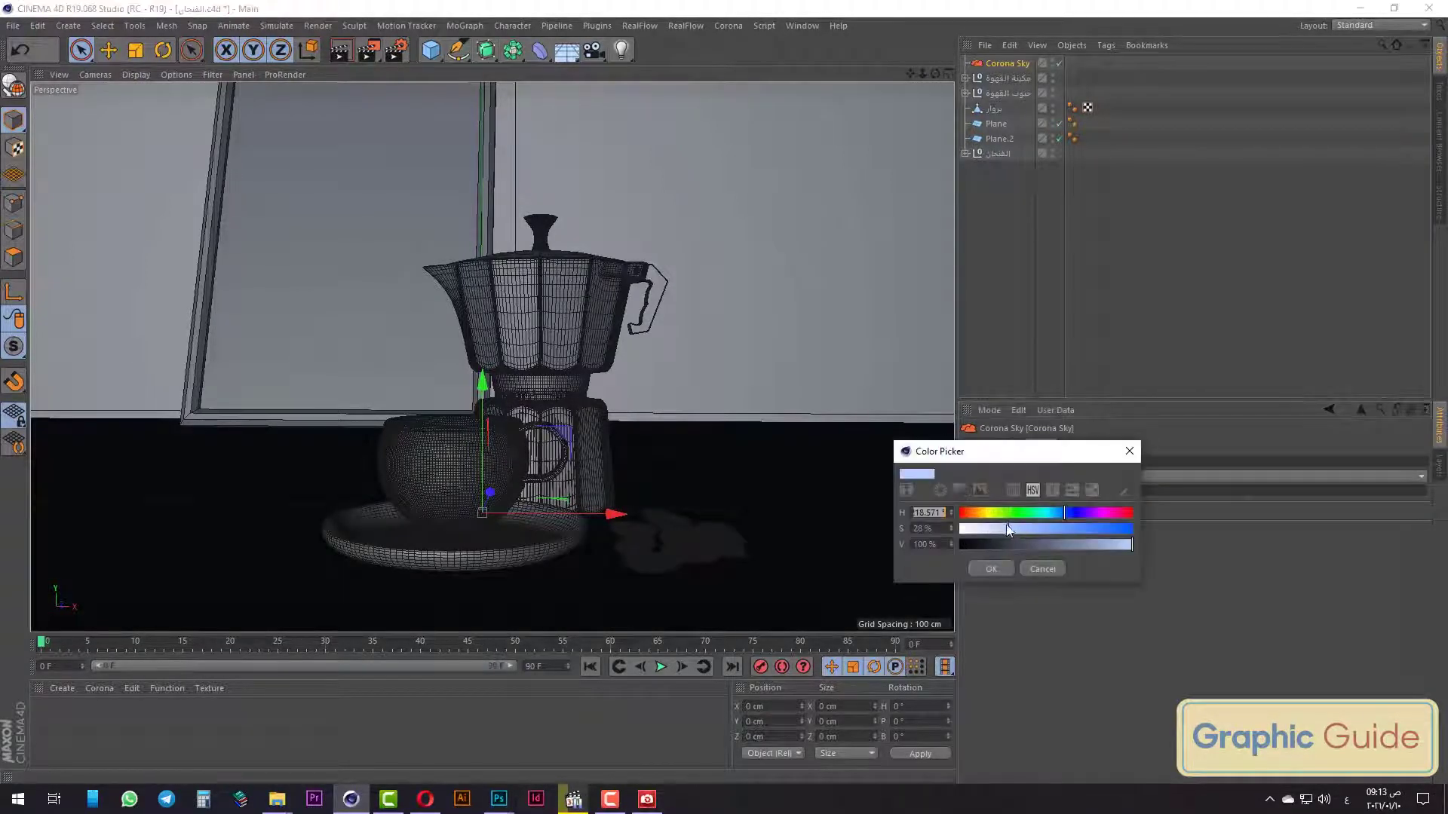
left_click(1012, 568)
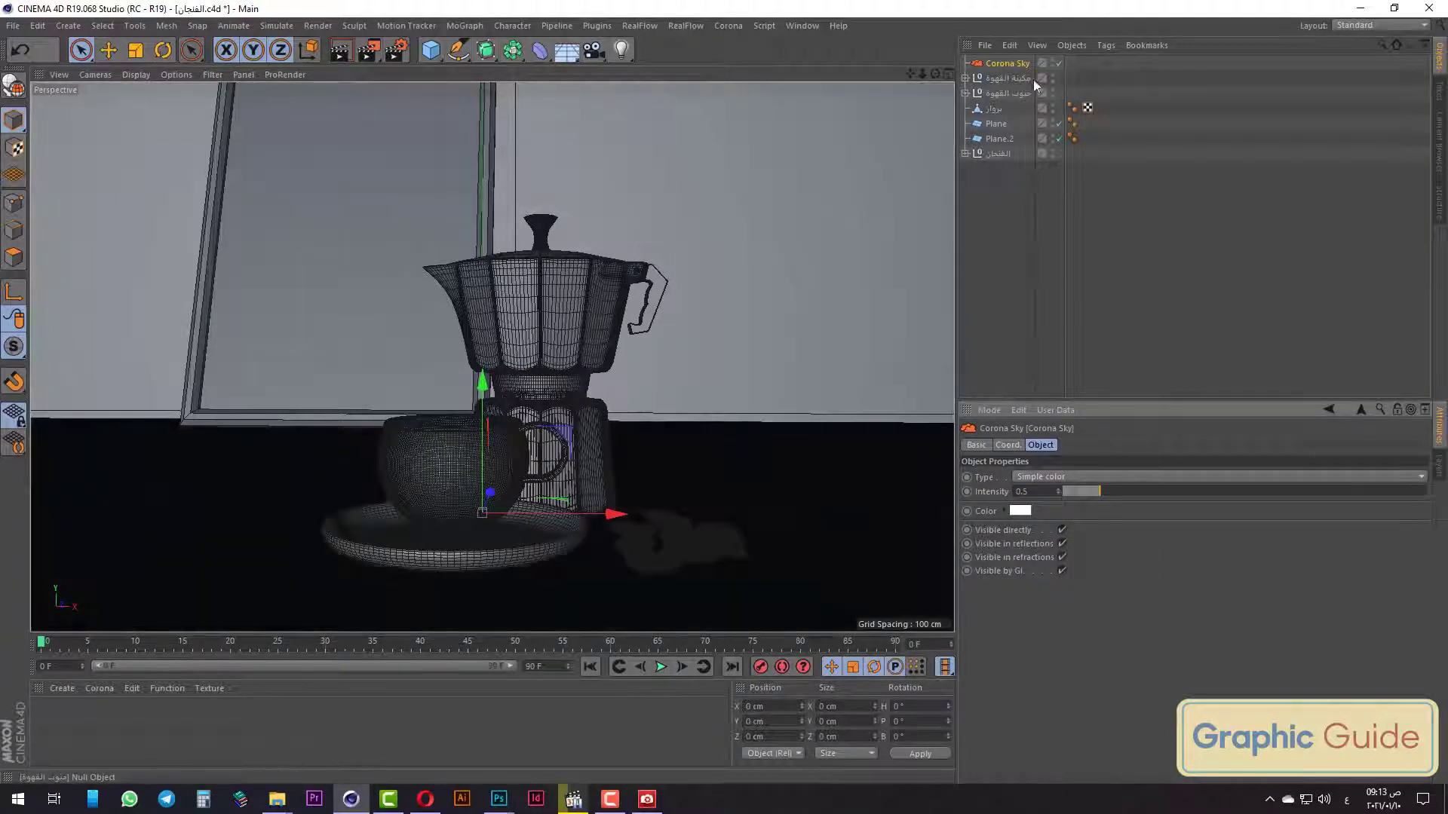
left_click(1006, 80)
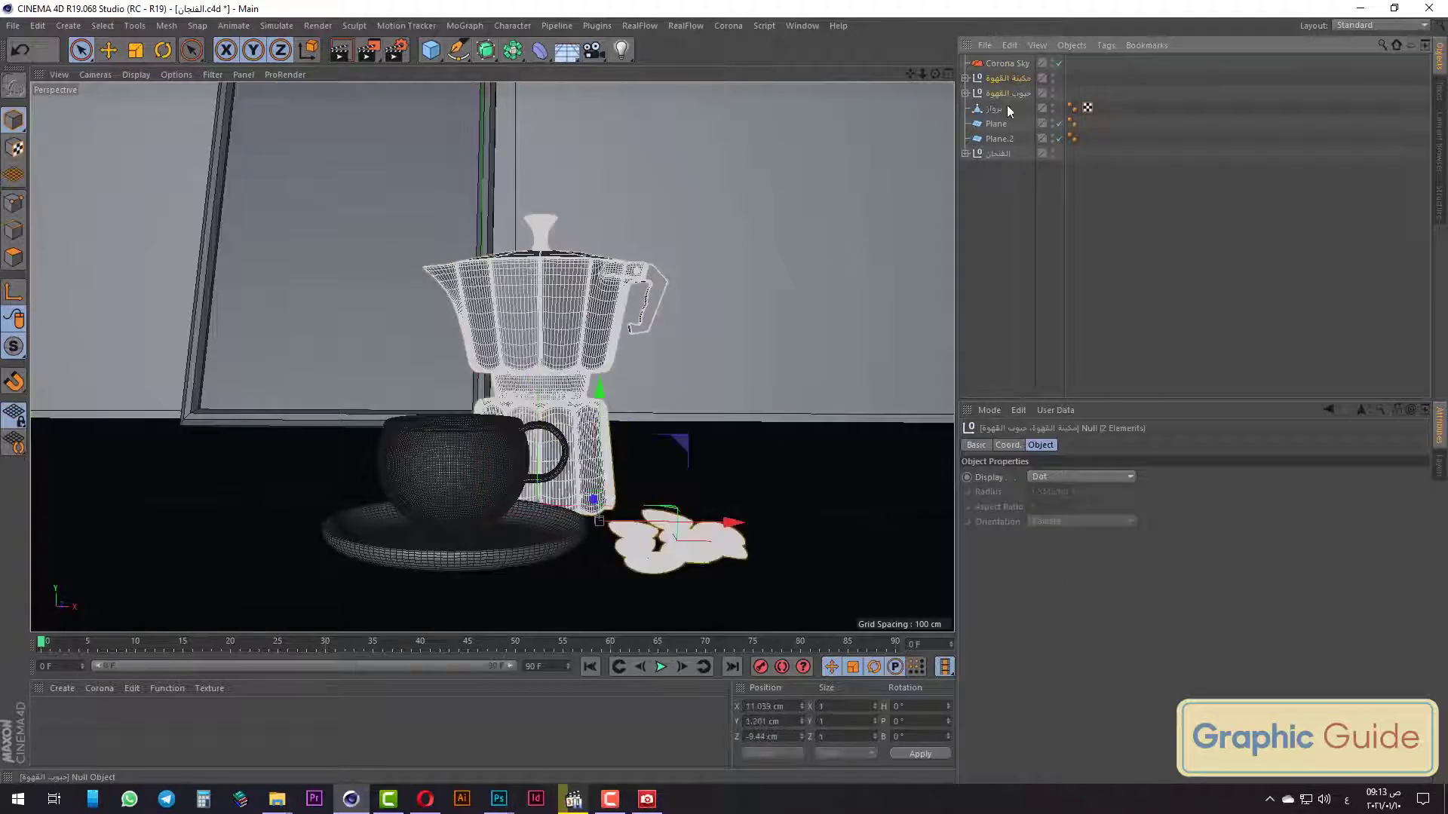
Group the cup, moka pot, coffee beans and frame into a null named 'art work'.
left_click(1006, 108, "ctrl")
left_click(1010, 154, "ctrl")
key("alt+g")
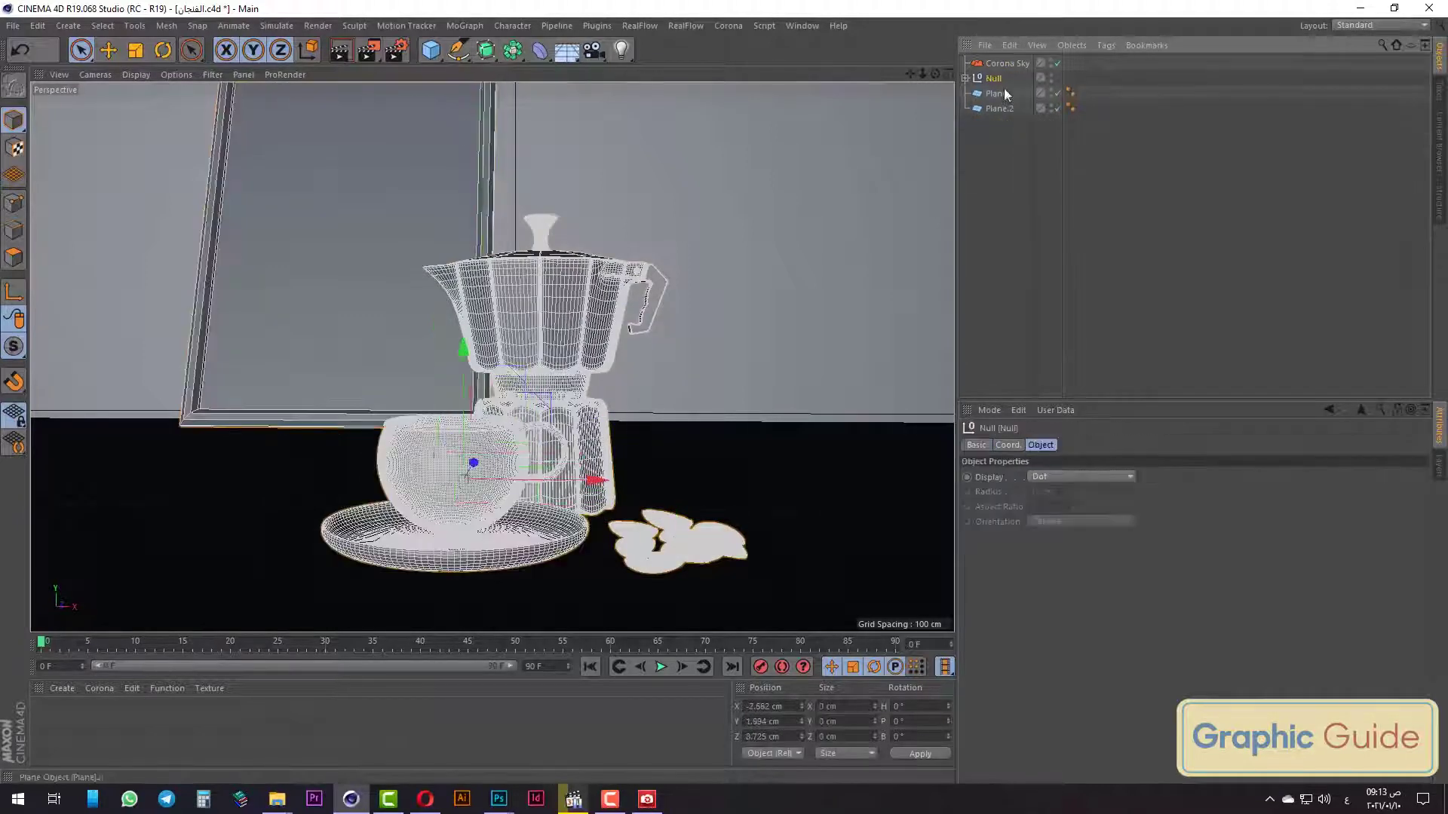
type("فنج")
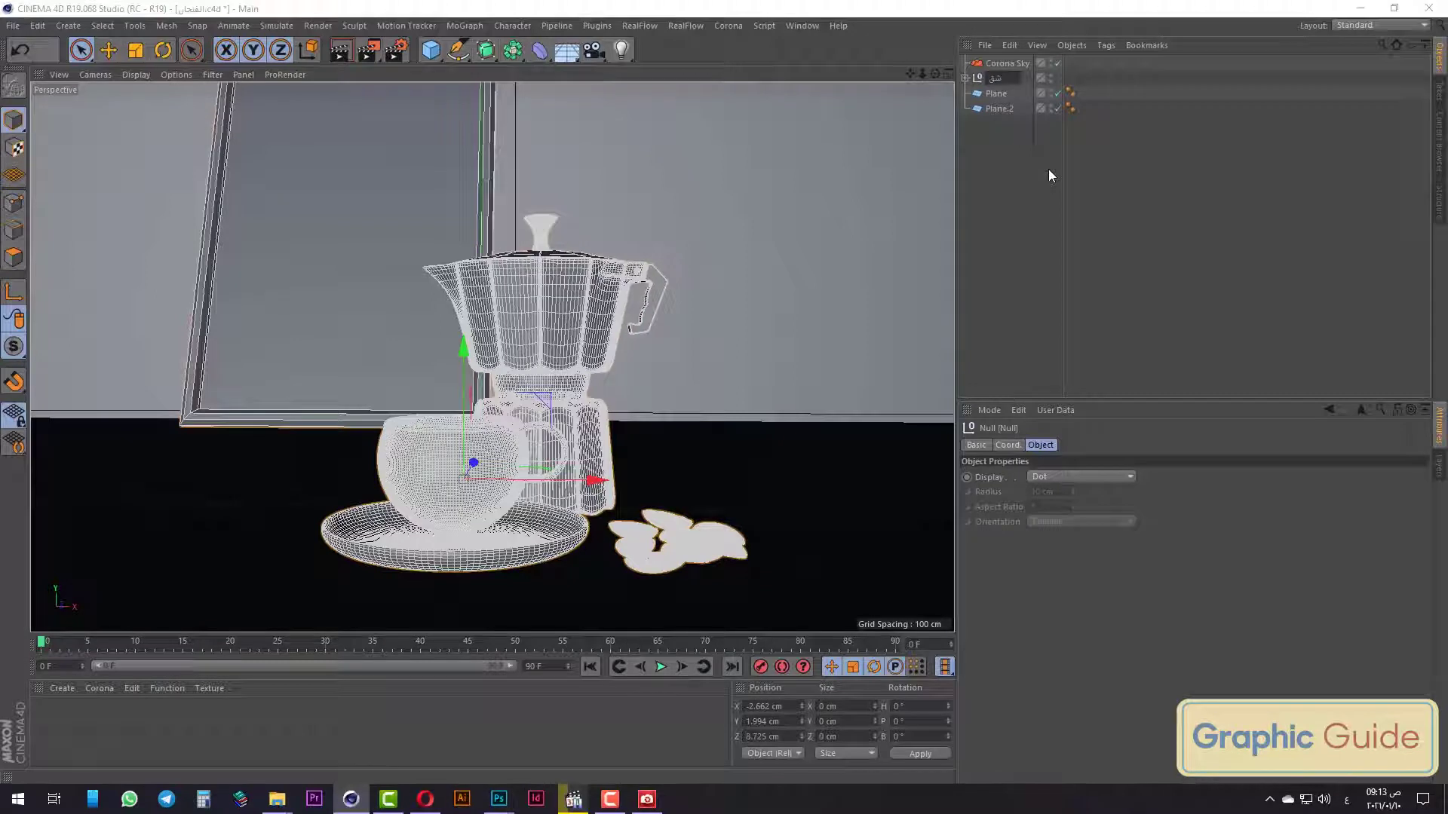
key("BackSpace")
type("art")
type(" work")
Add a Corona Light with a Target tag aimed at the art work group.
key("Return")
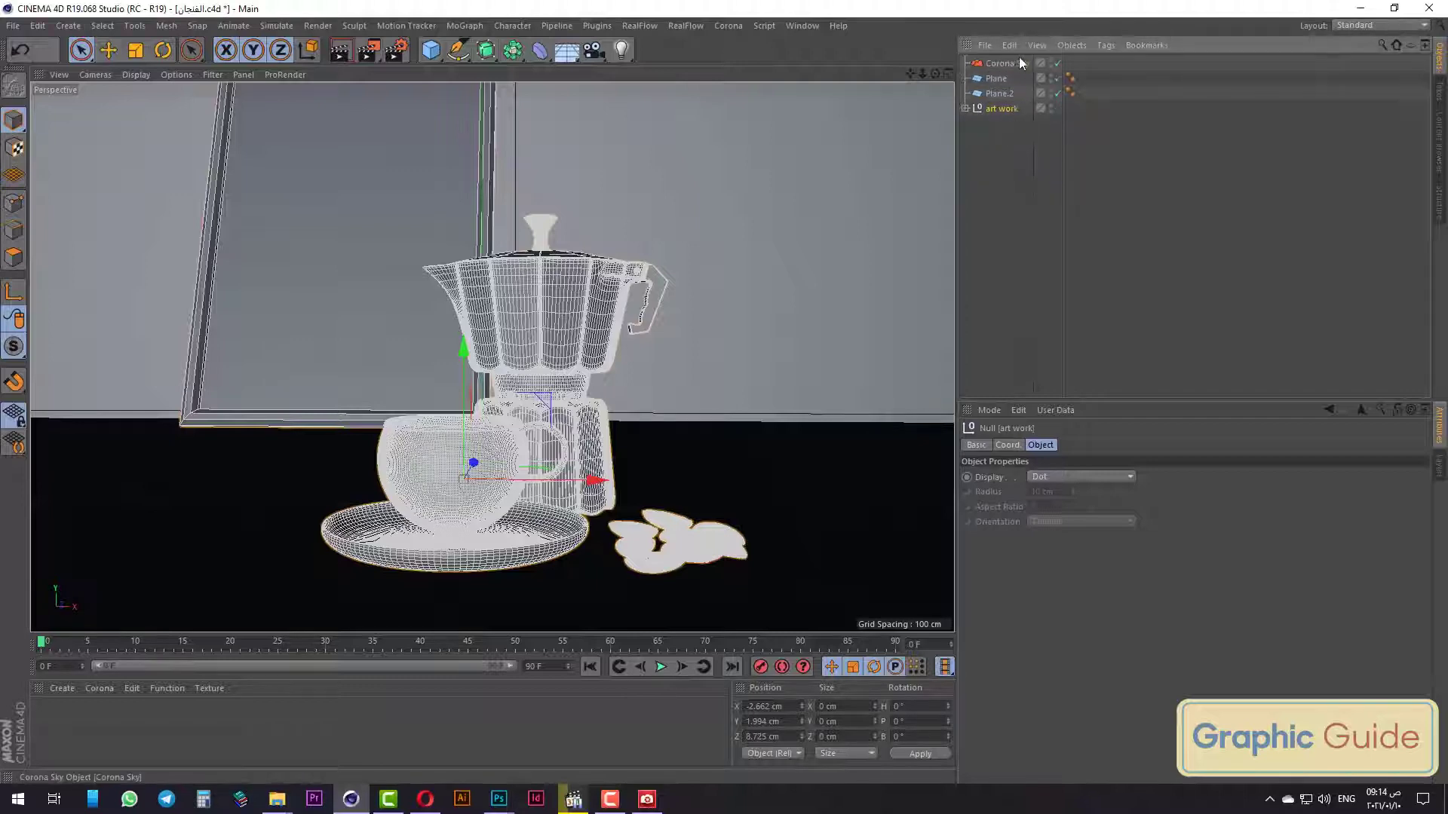
right_click(1004, 64)
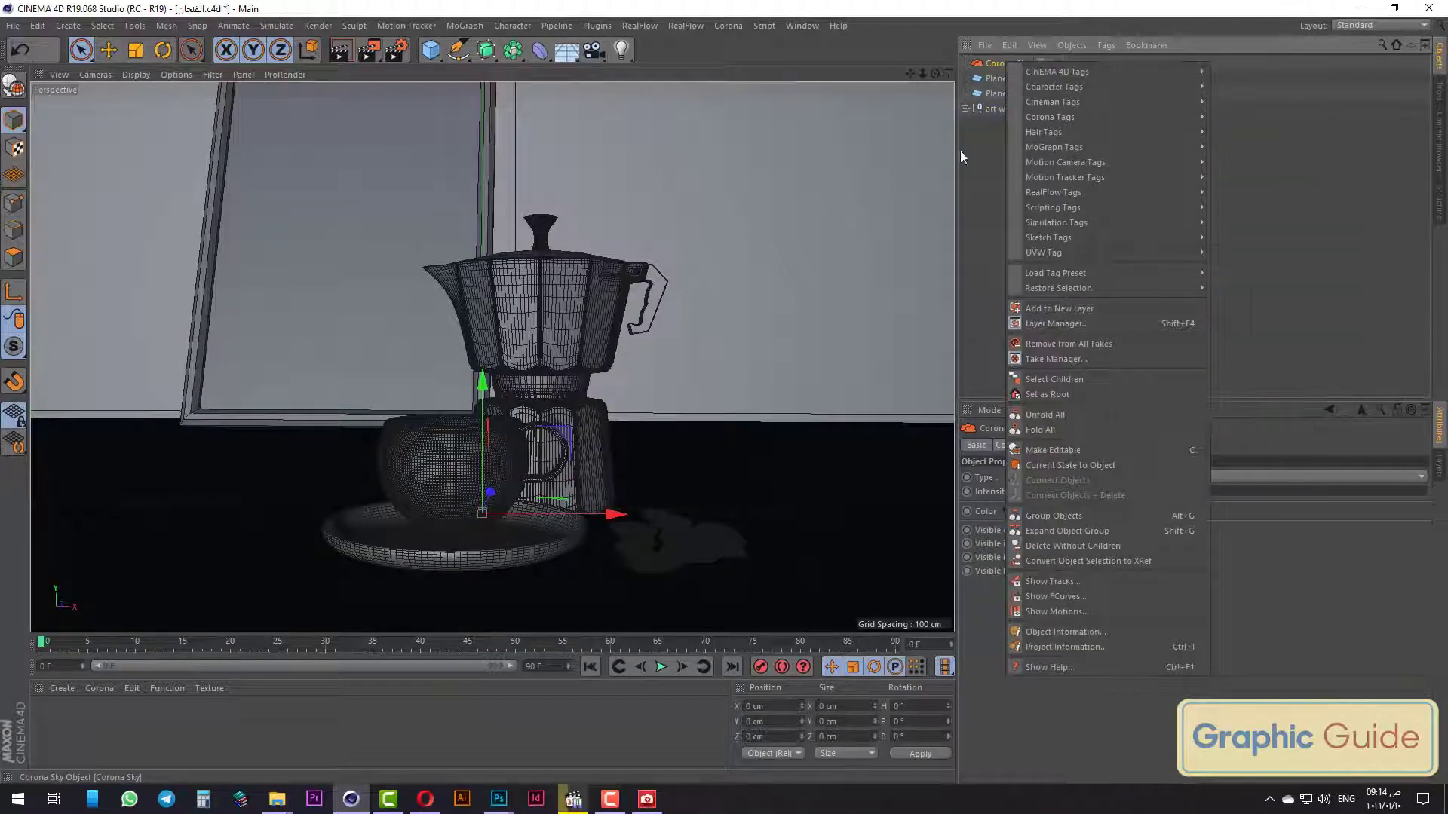
left_click(725, 24)
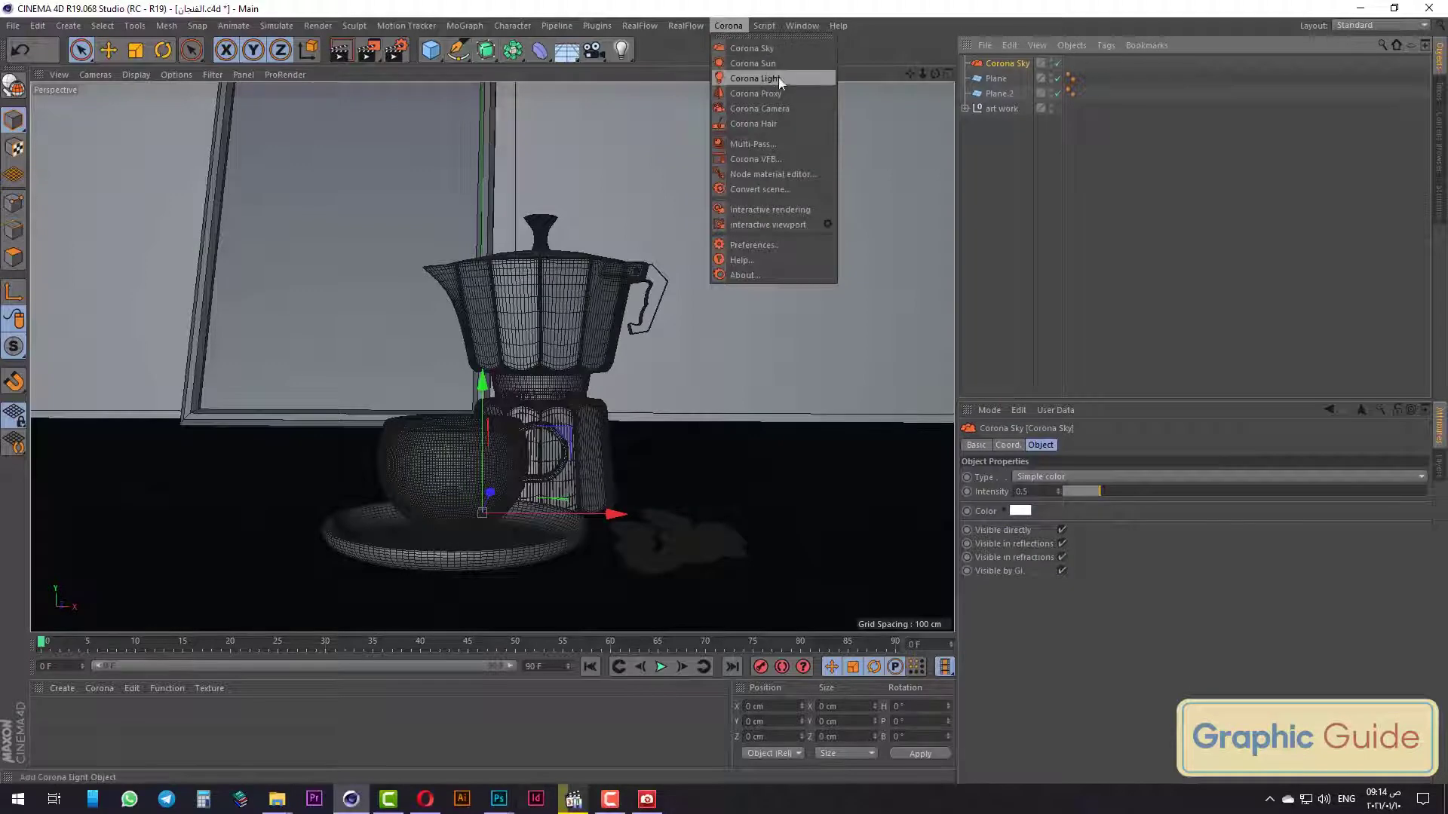
left_click(778, 77)
right_click(1007, 65)
mouse_move(1097, 75)
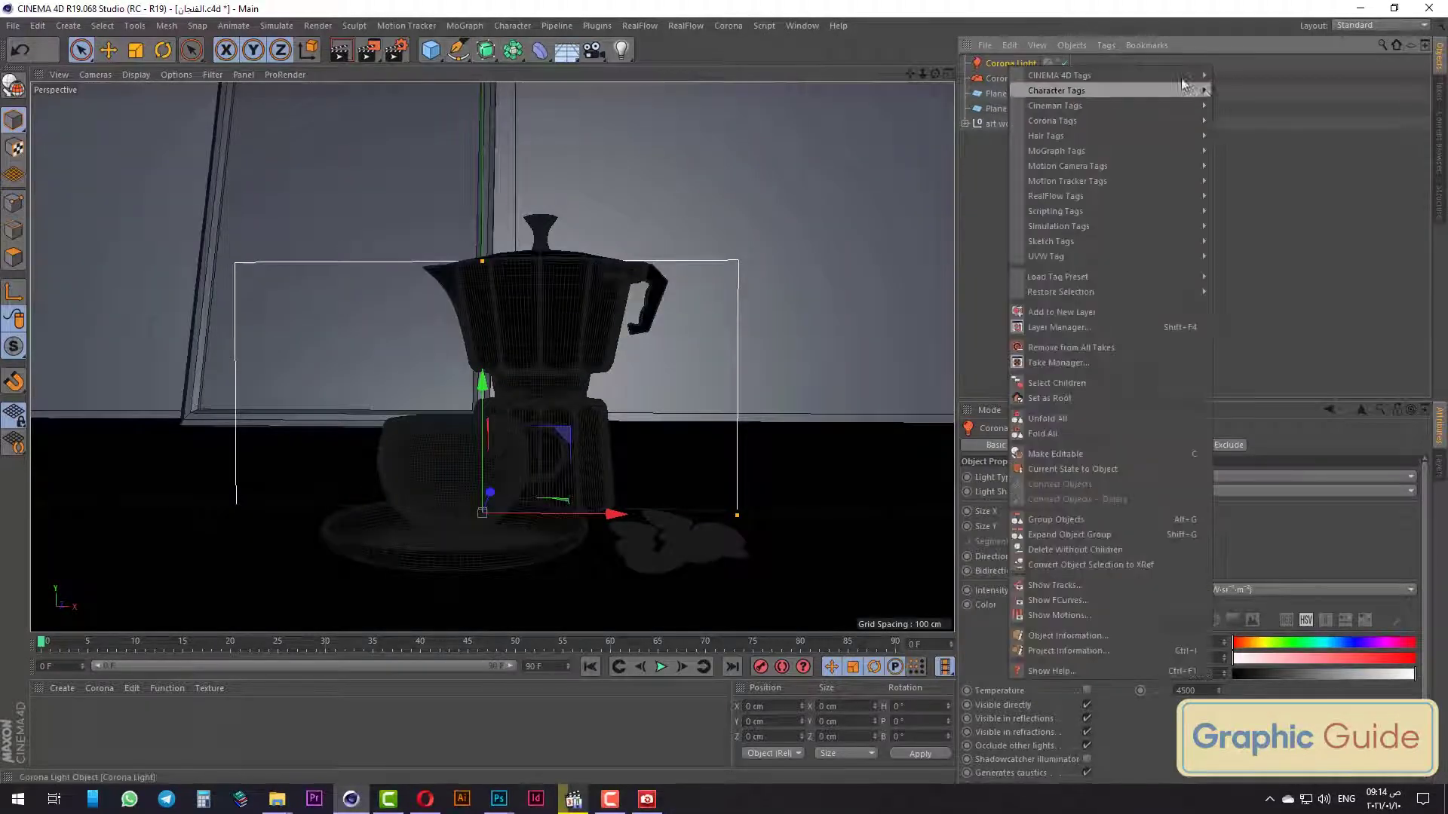
left_click(1244, 422)
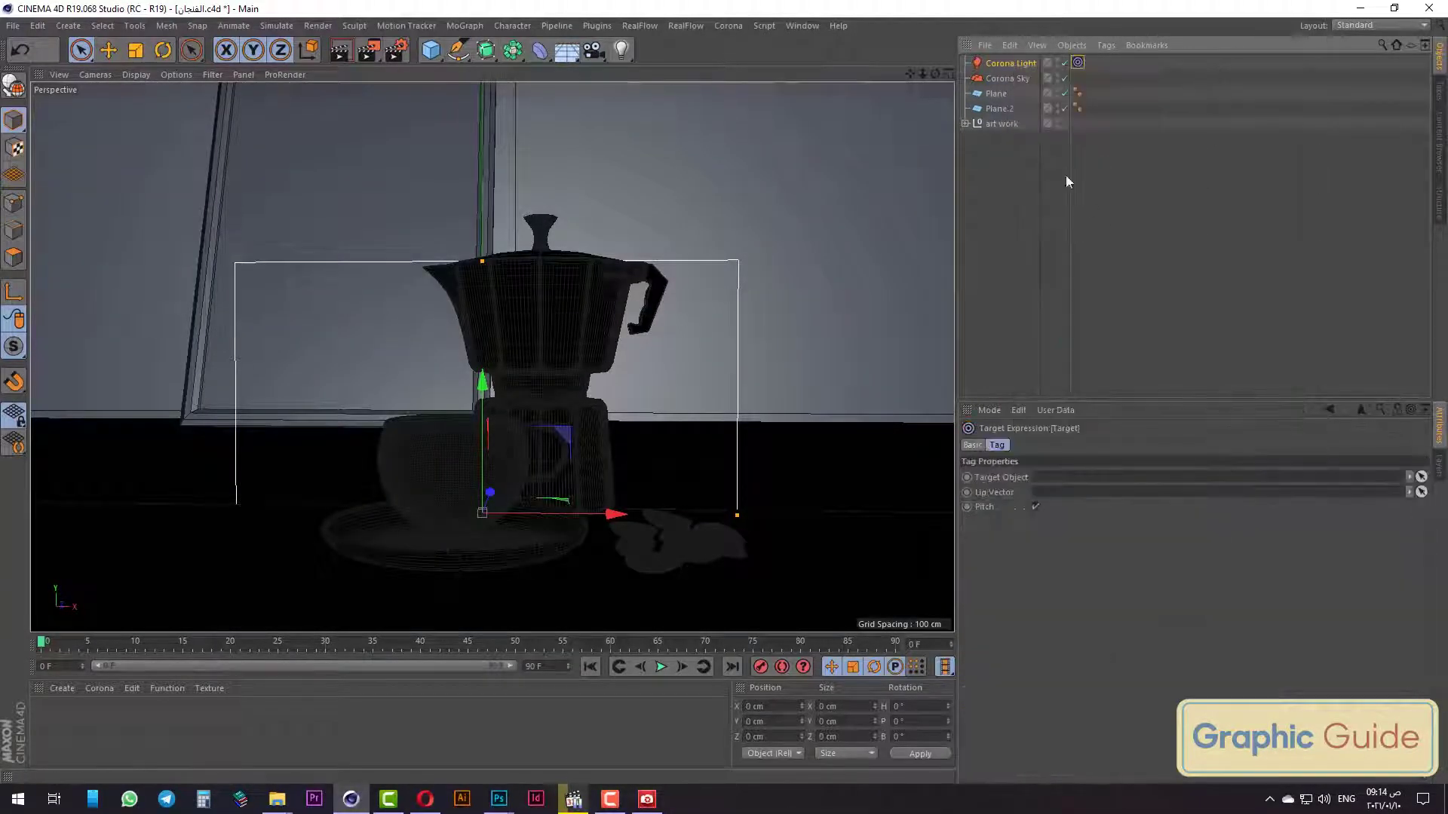
left_click_drag(1001, 125, 1053, 482)
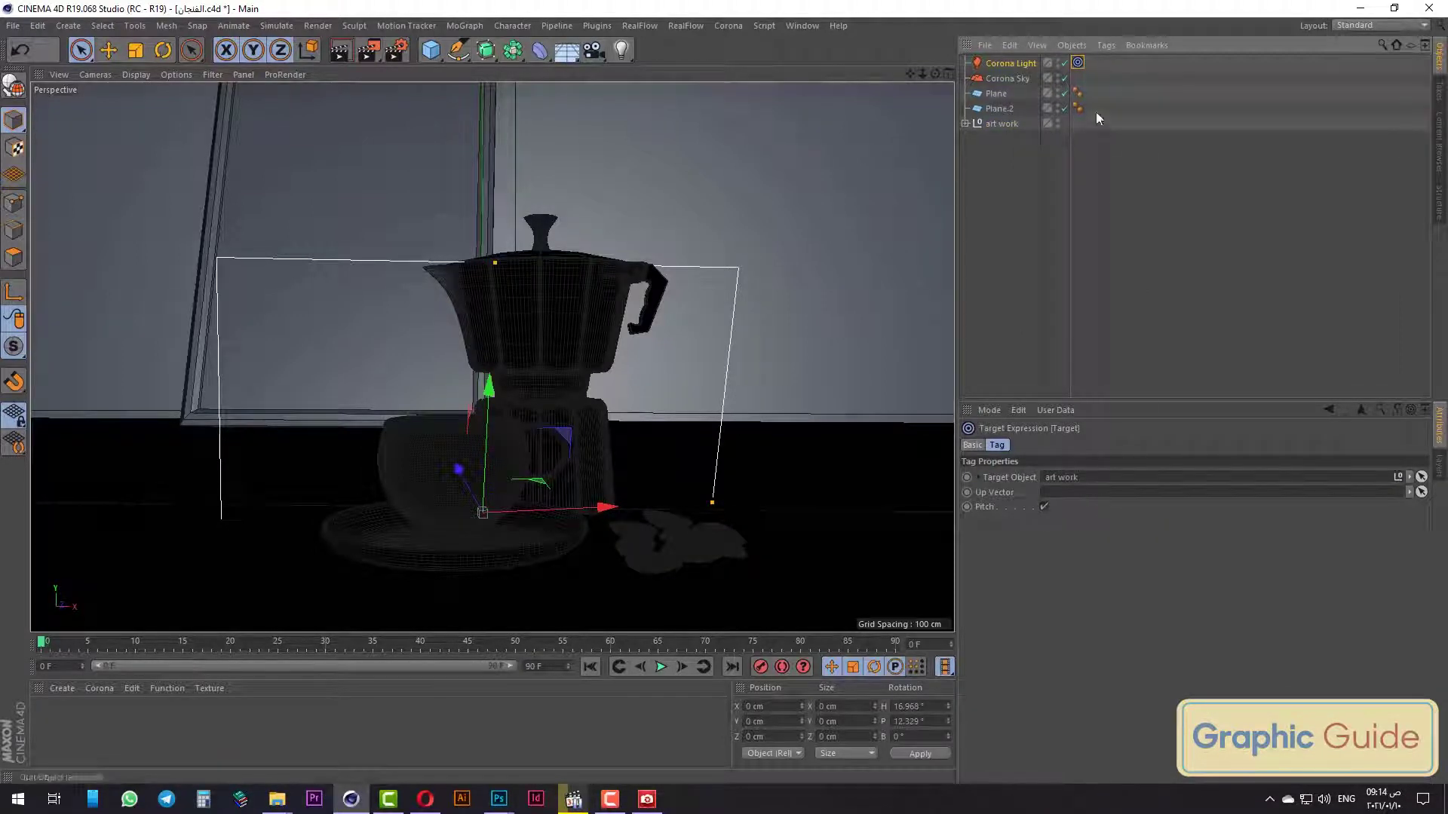
Make the Corona Light bidirectional with intensity 10.
left_click(1010, 63)
left_click(1035, 571)
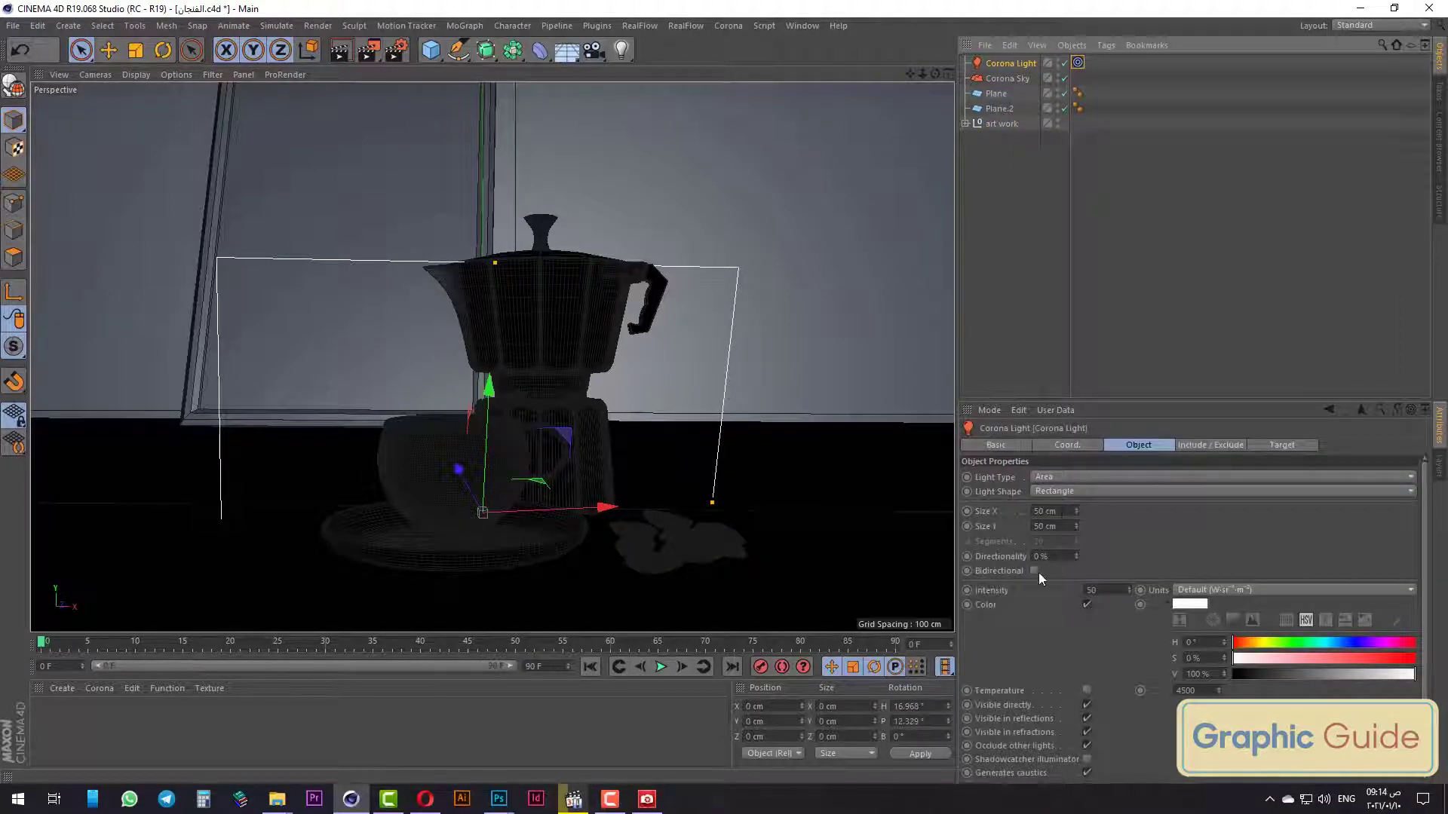
left_click(1099, 590)
type("10")
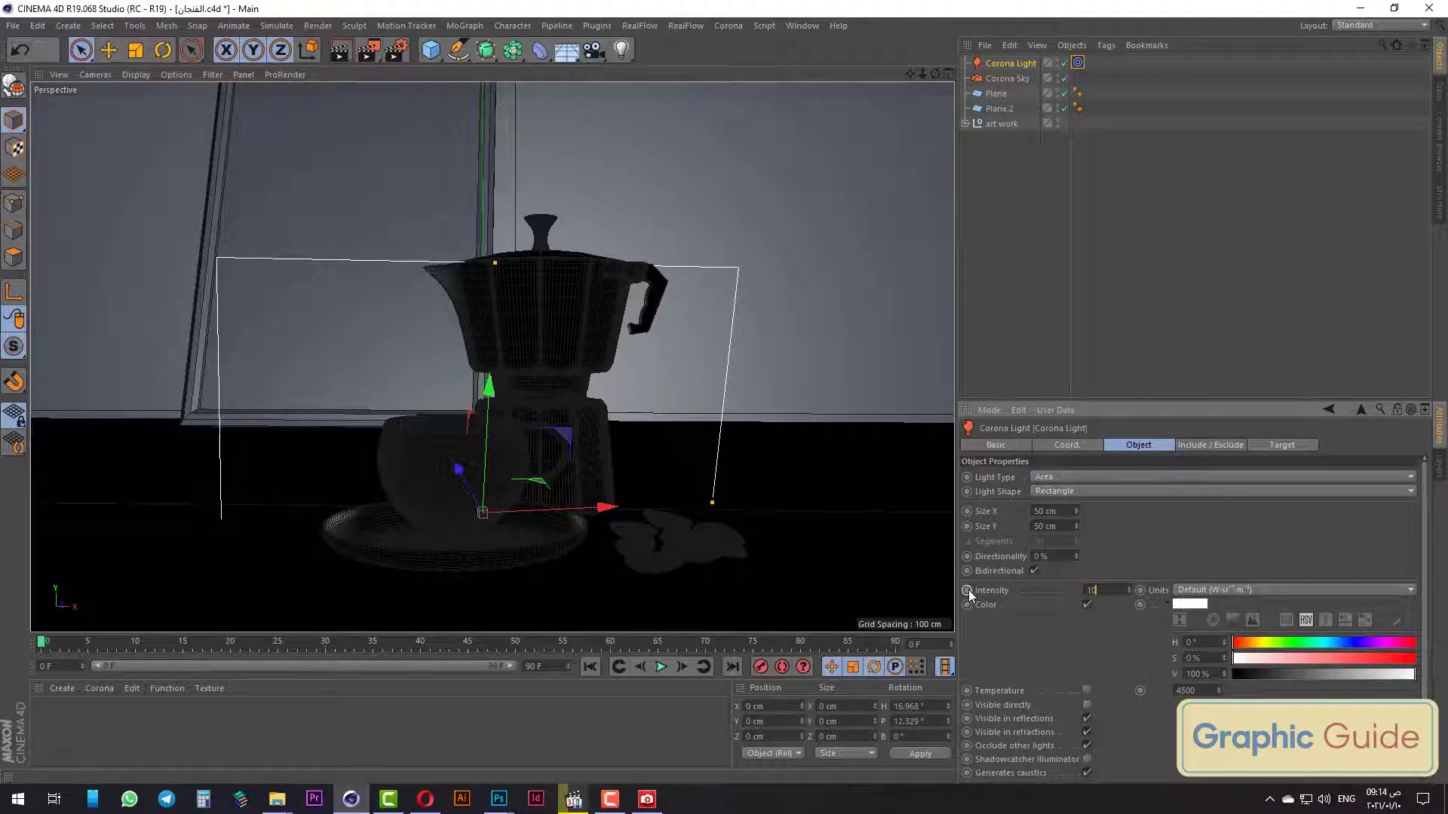
key("F3")
Place Corona Light.1 opposite the first light, aimed at the coffee setup.
scroll(603, 302, "down", 3)
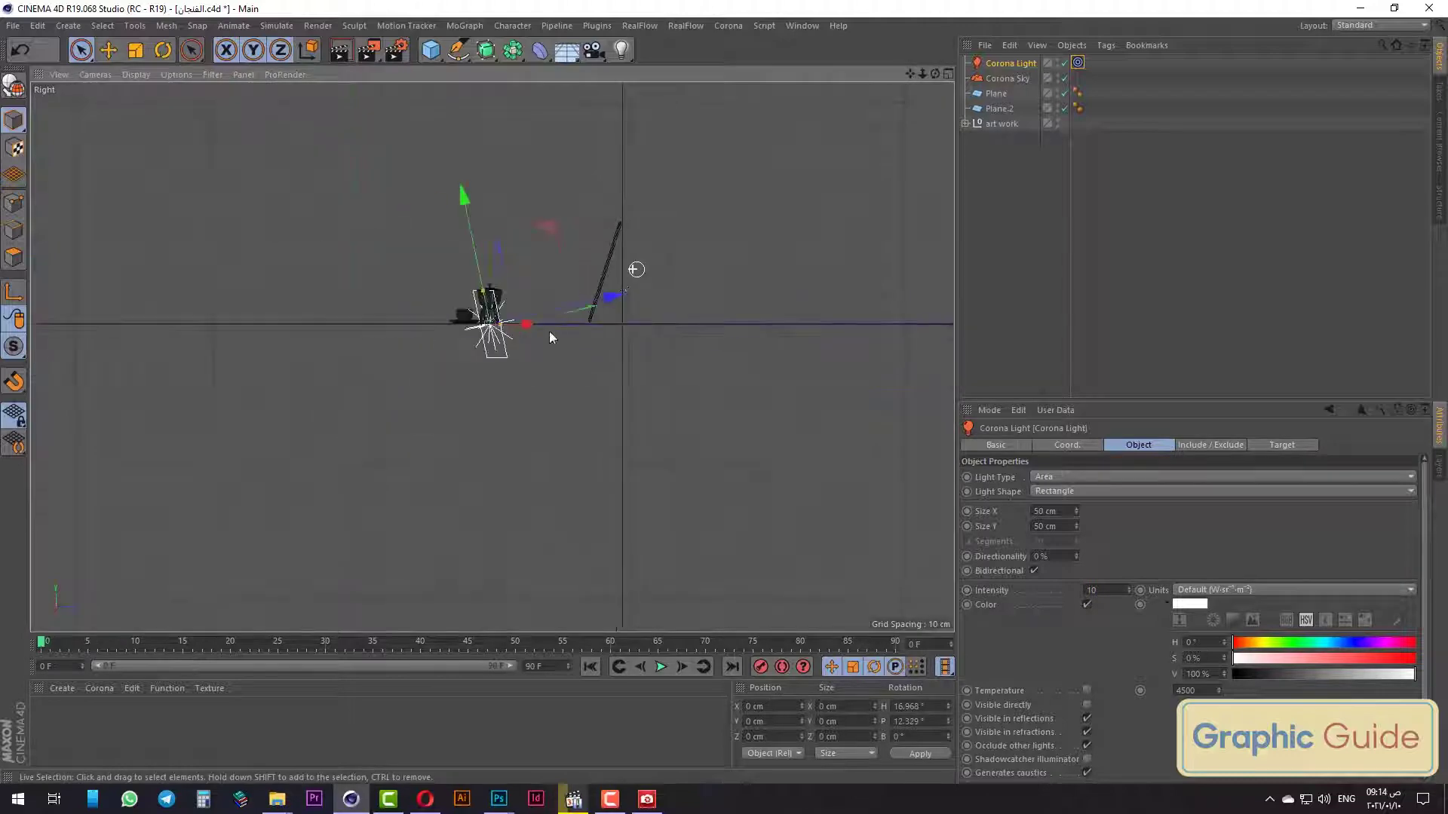
left_click_drag(581, 306, 359, 129)
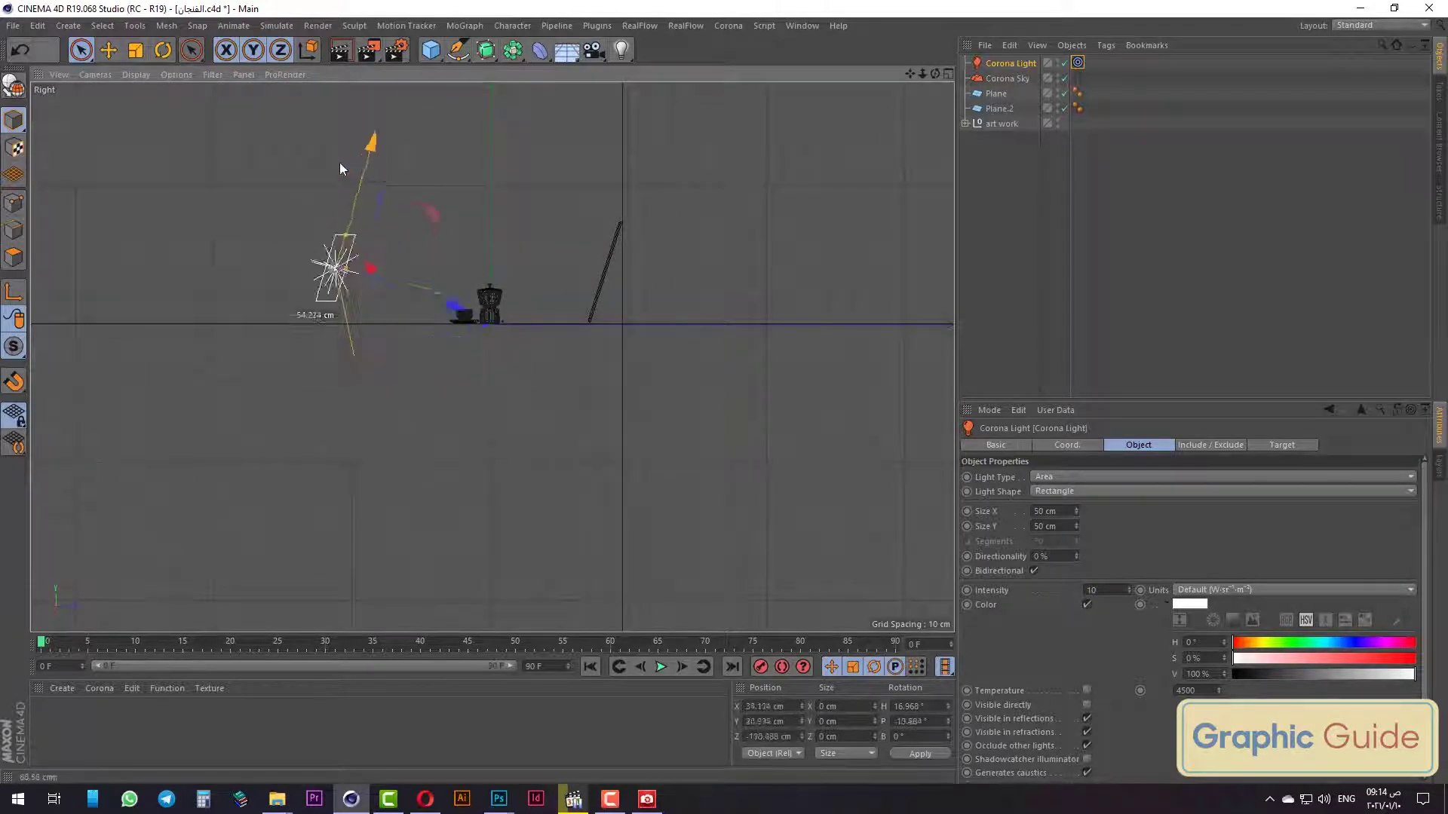
key("F2")
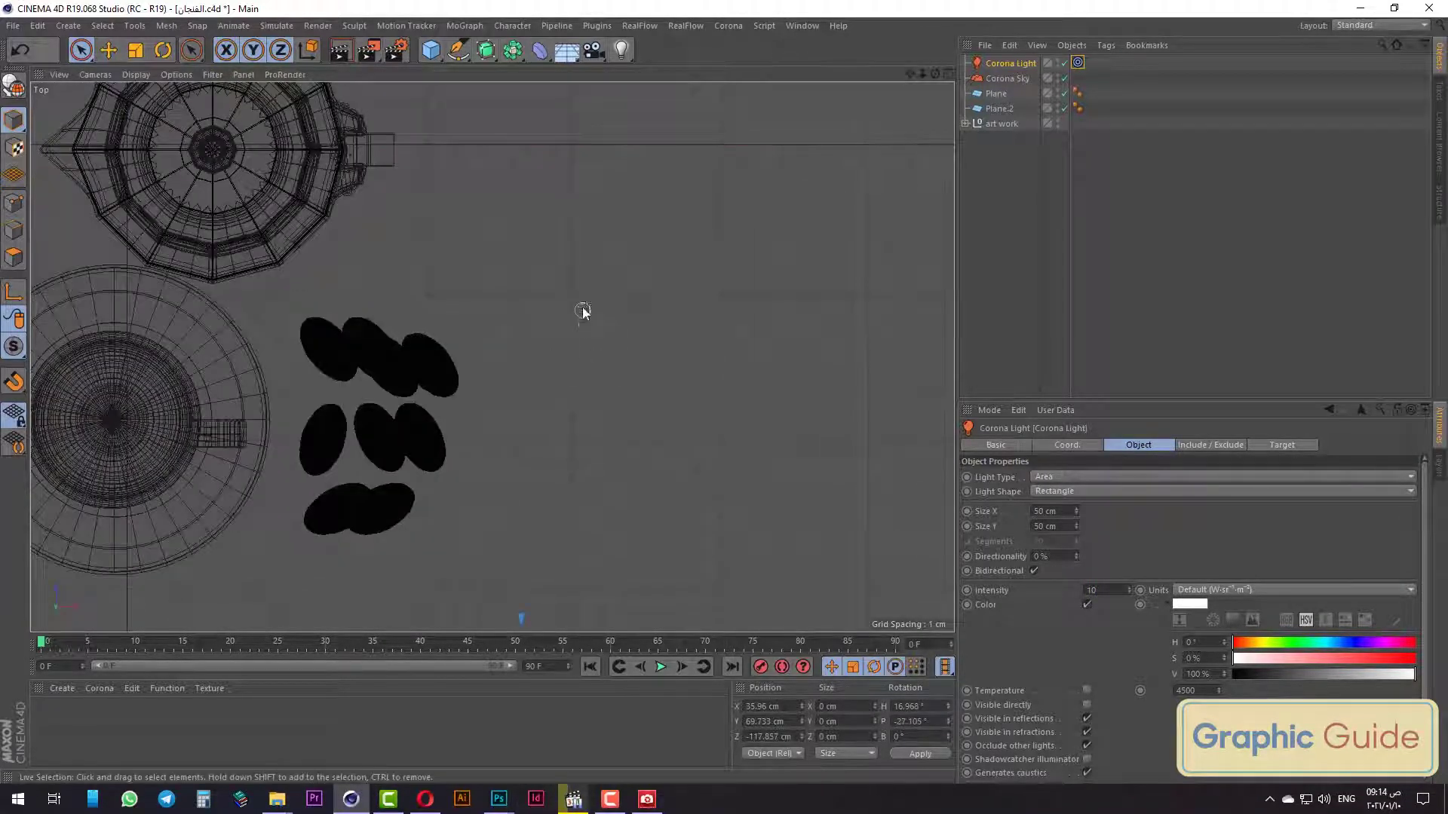
scroll(582, 277, "up", 3)
scroll(582, 276, "down", 3)
mouse_move(699, 366)
left_mouse_down()
mouse_move(494, 357)
mouse_move(493, 292)
left_mouse_up()
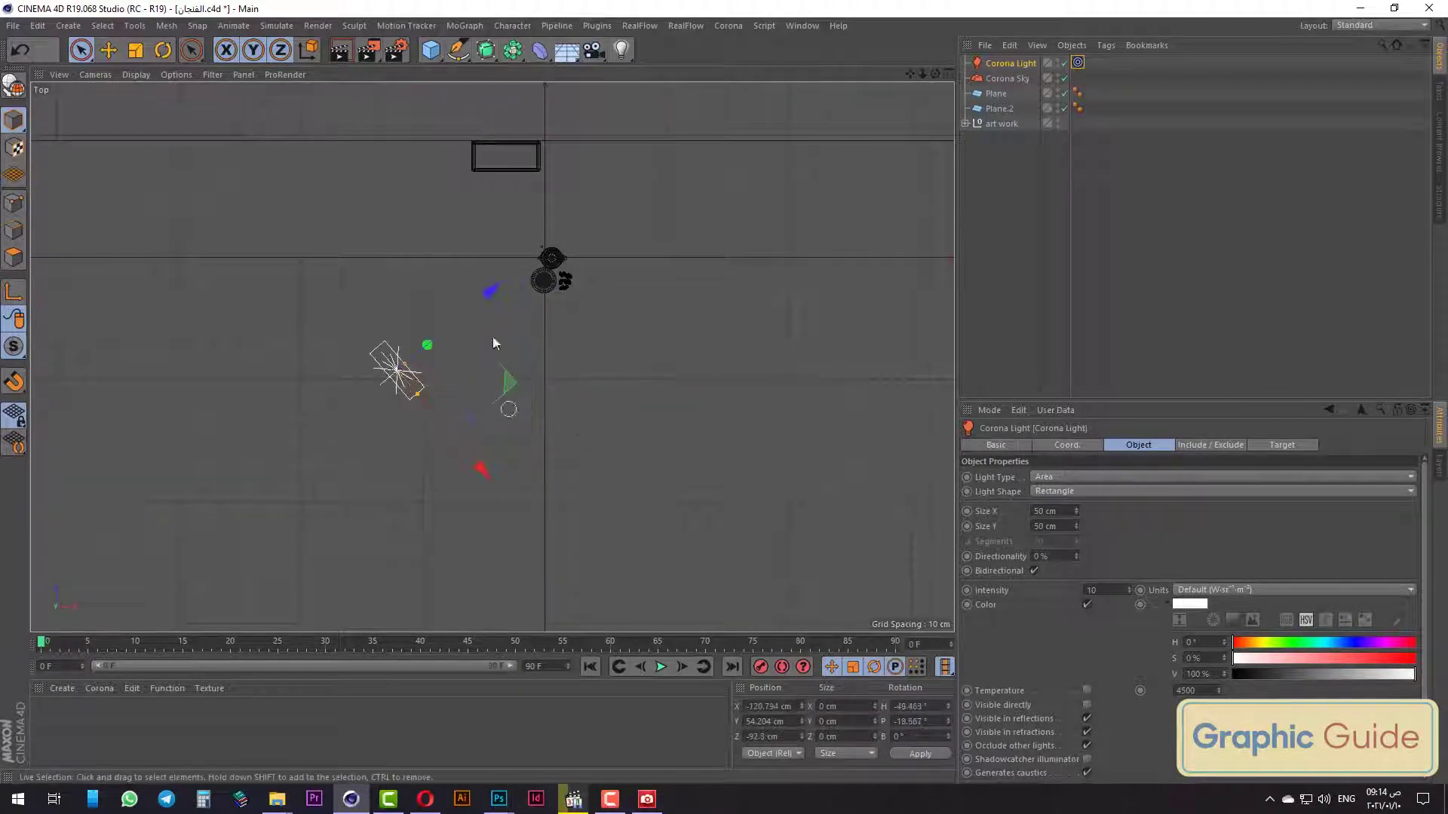
mouse_move(575, 484)
left_mouse_down("ctrl")
mouse_move(778, 444)
mouse_move(663, 379)
mouse_move(744, 326)
left_mouse_up("ctrl")
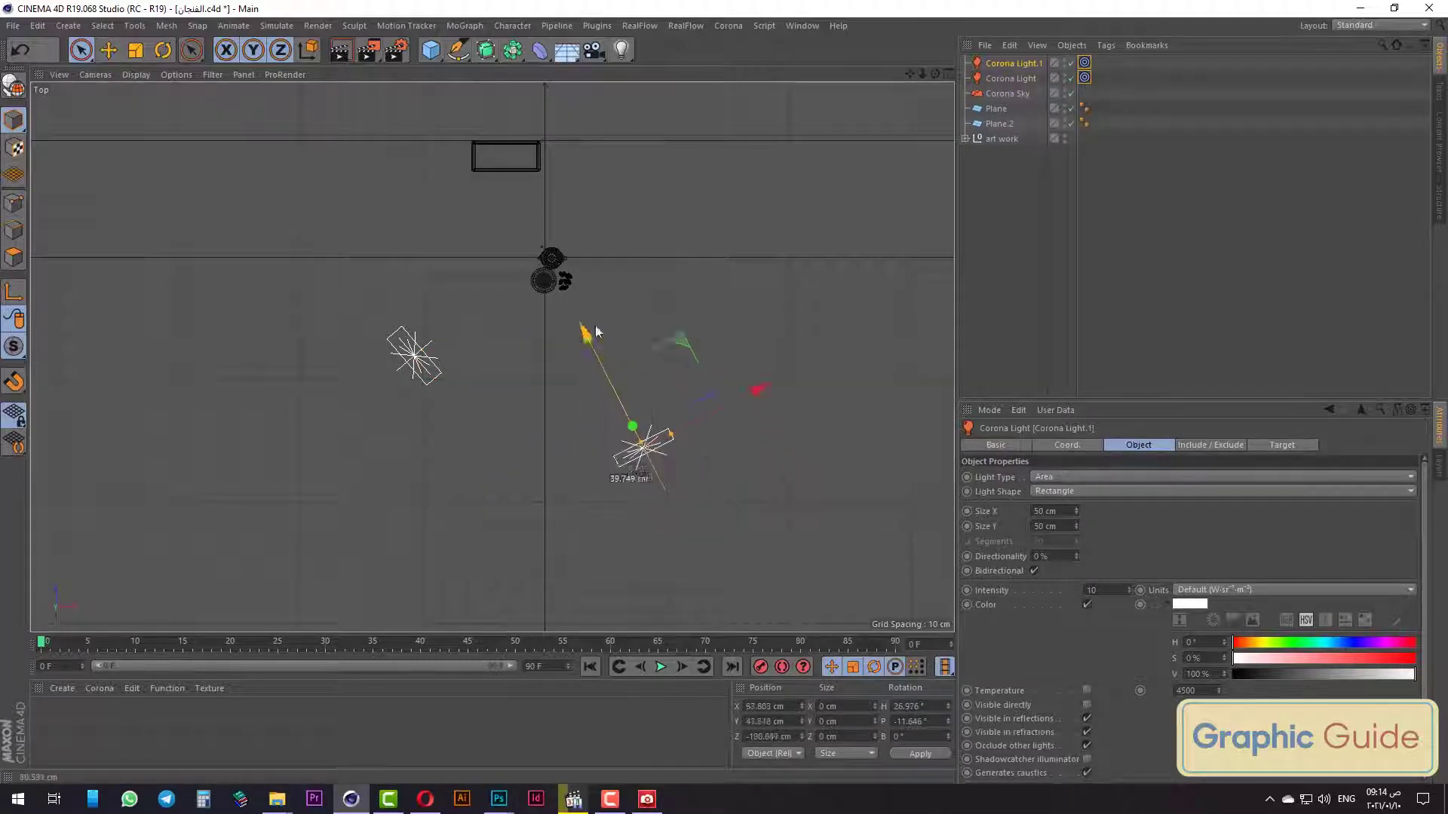
key("F1")
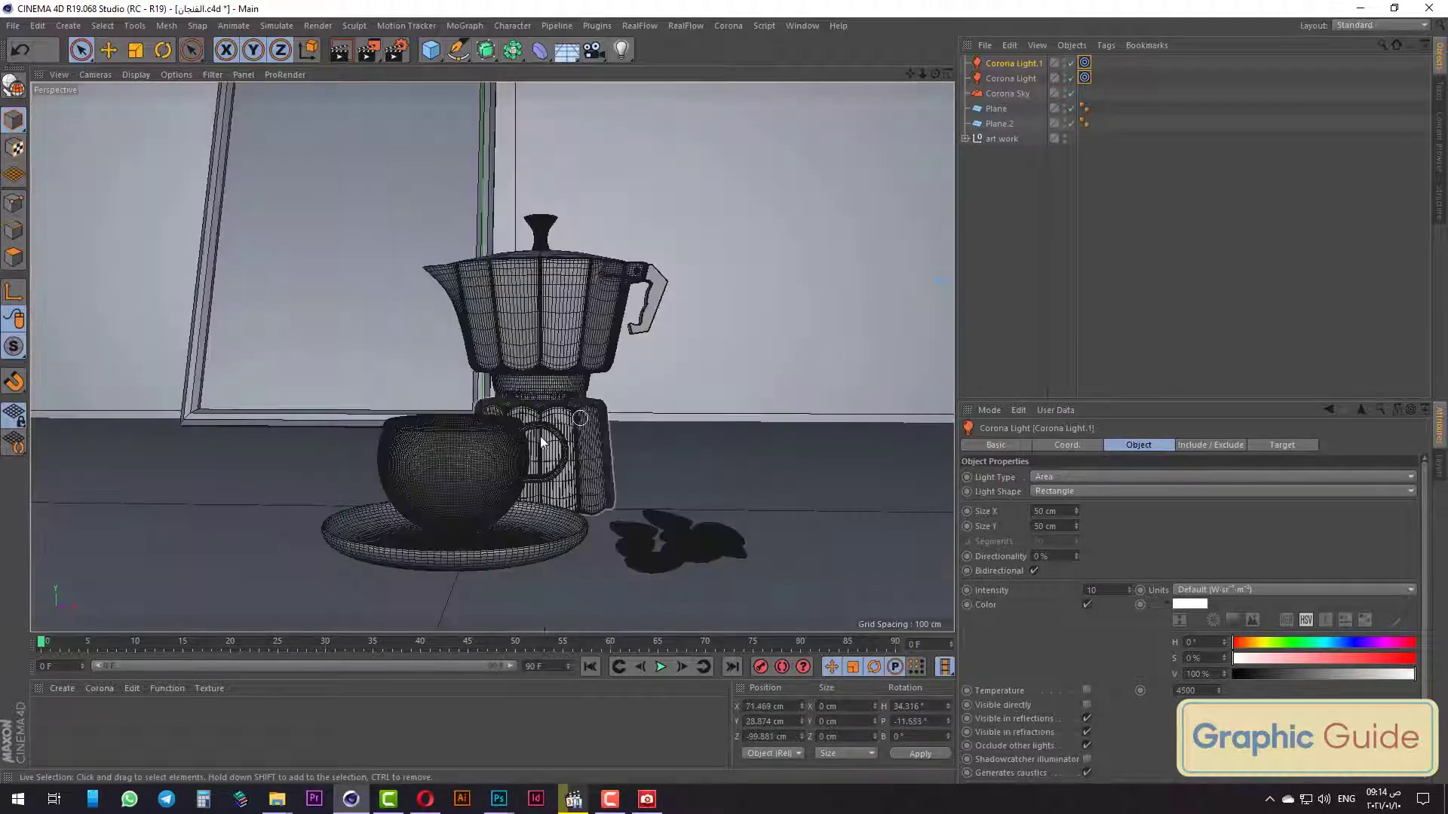
left_click_drag(753, 325, 546, 455, "alt")
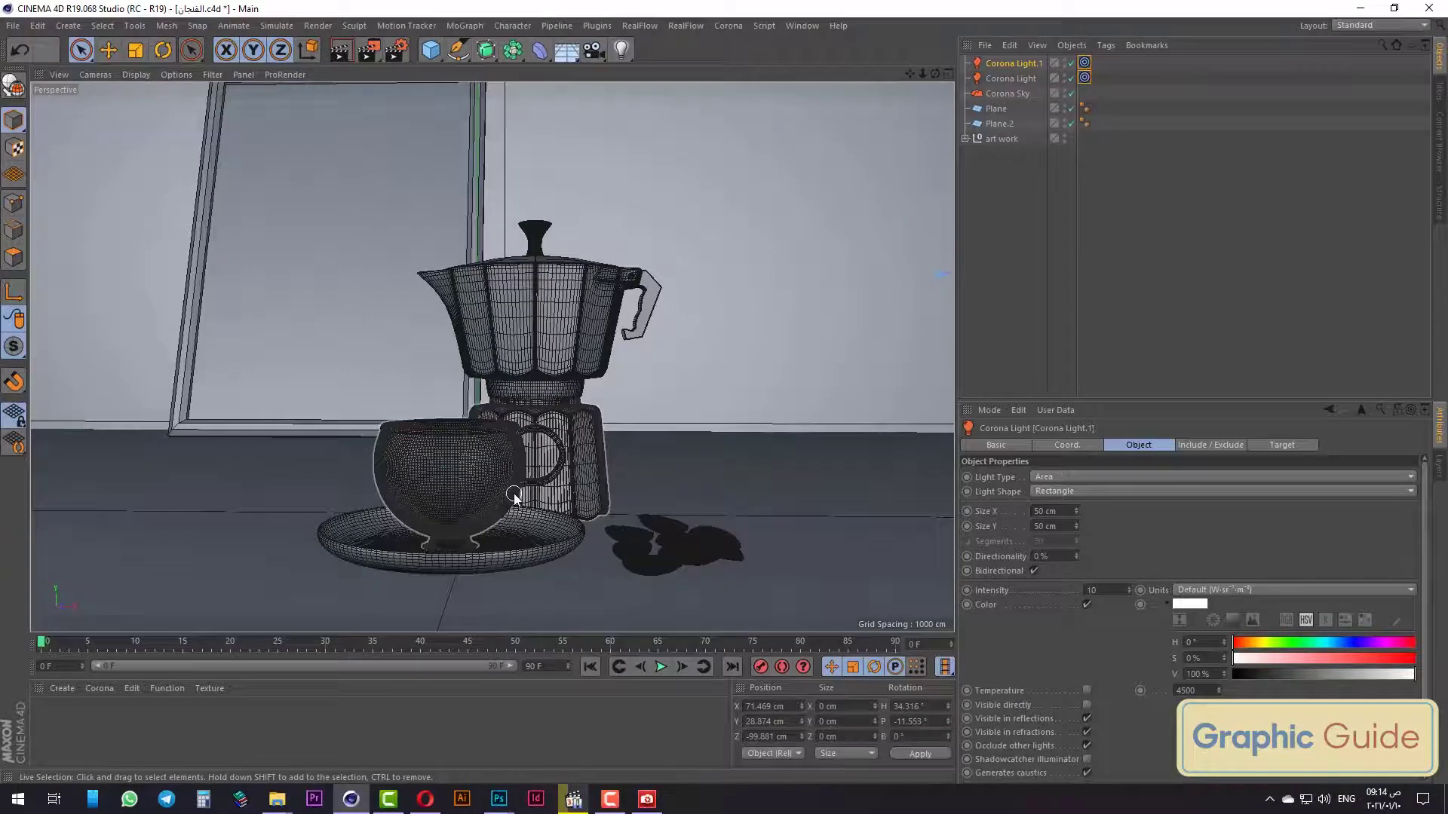
key("ctrl+d")
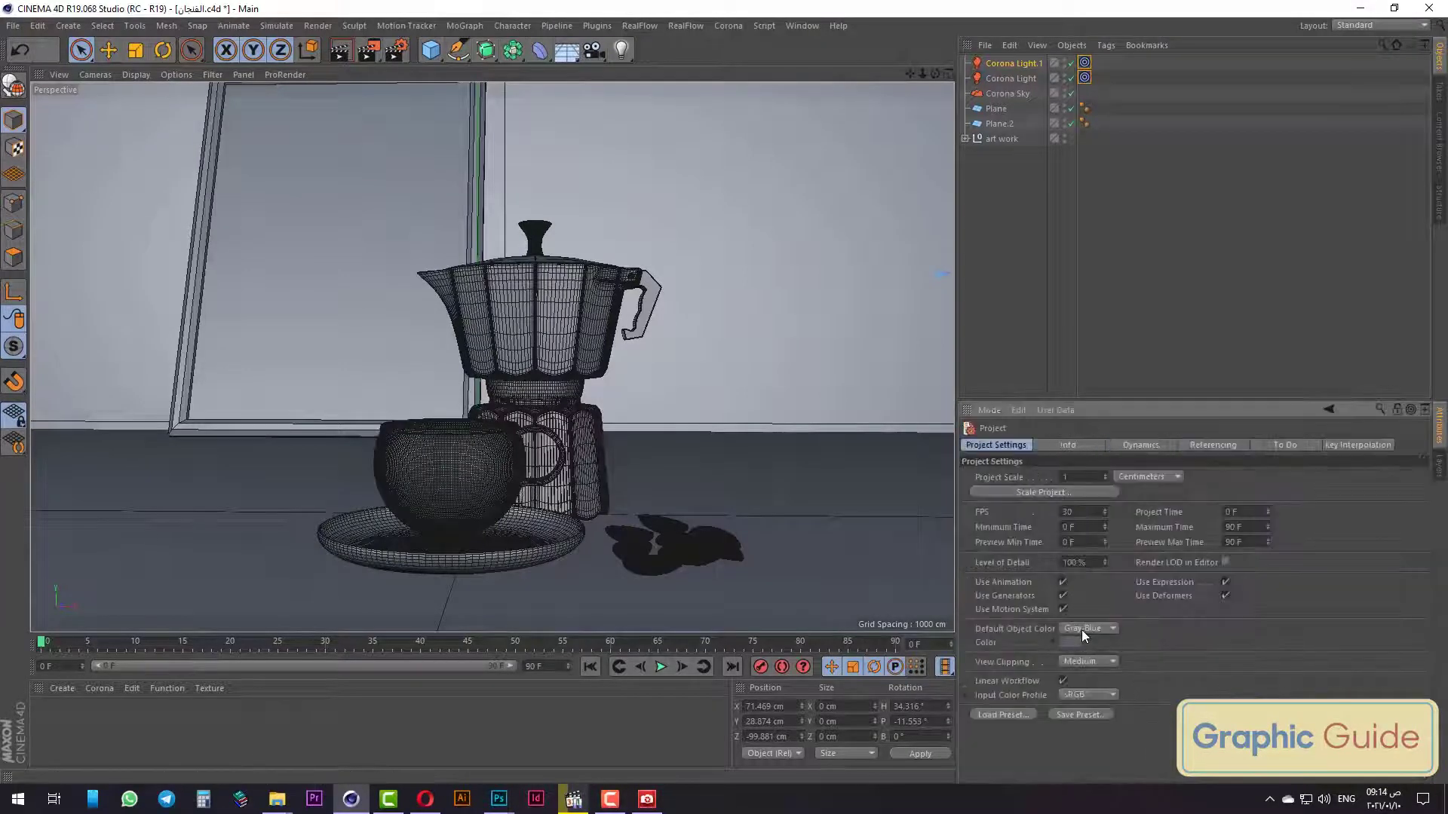
Set the default object colour to 80% Gray and create a new Corona Material.
left_click(1098, 644)
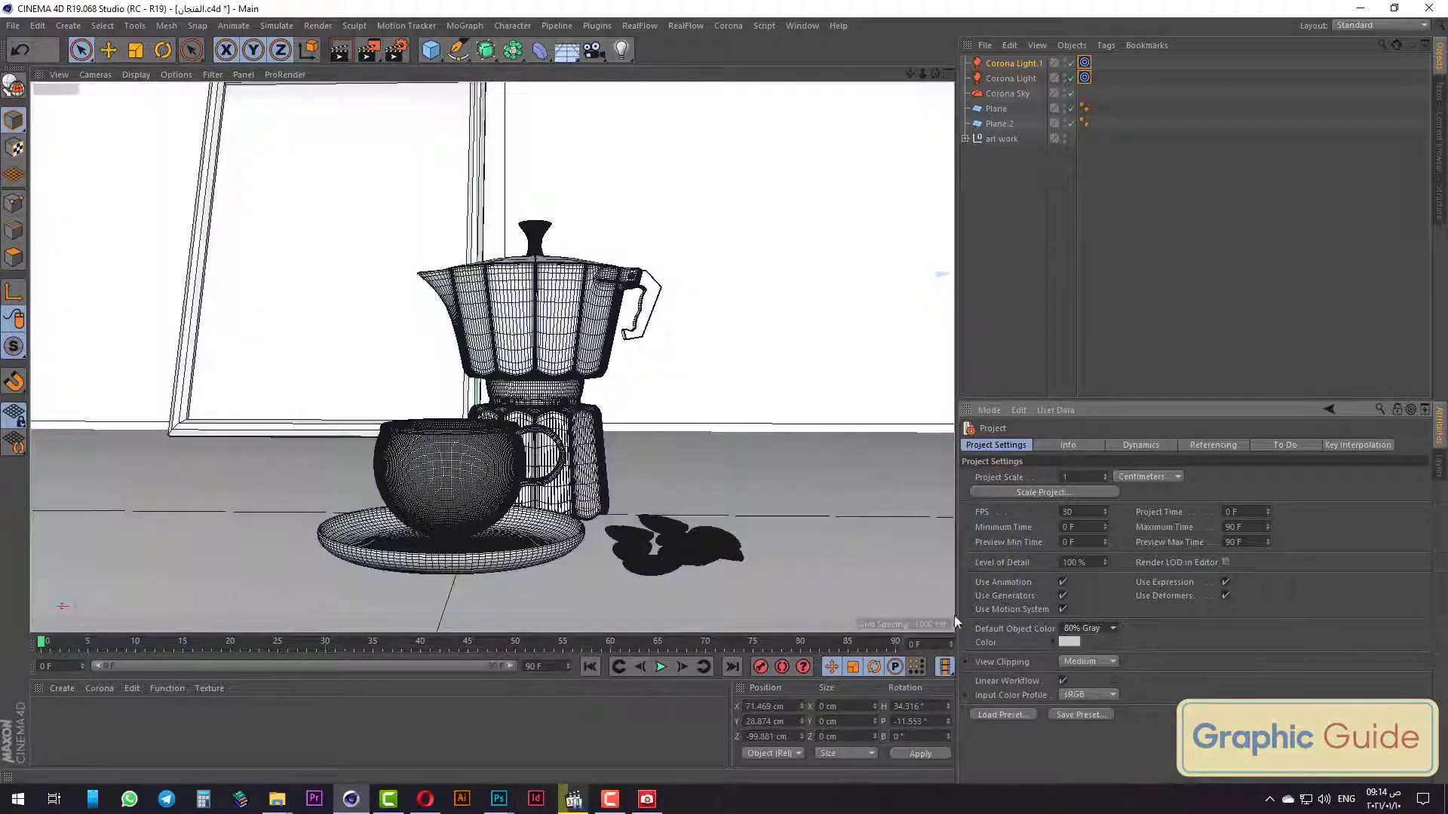
left_click(99, 688)
left_click(126, 530)
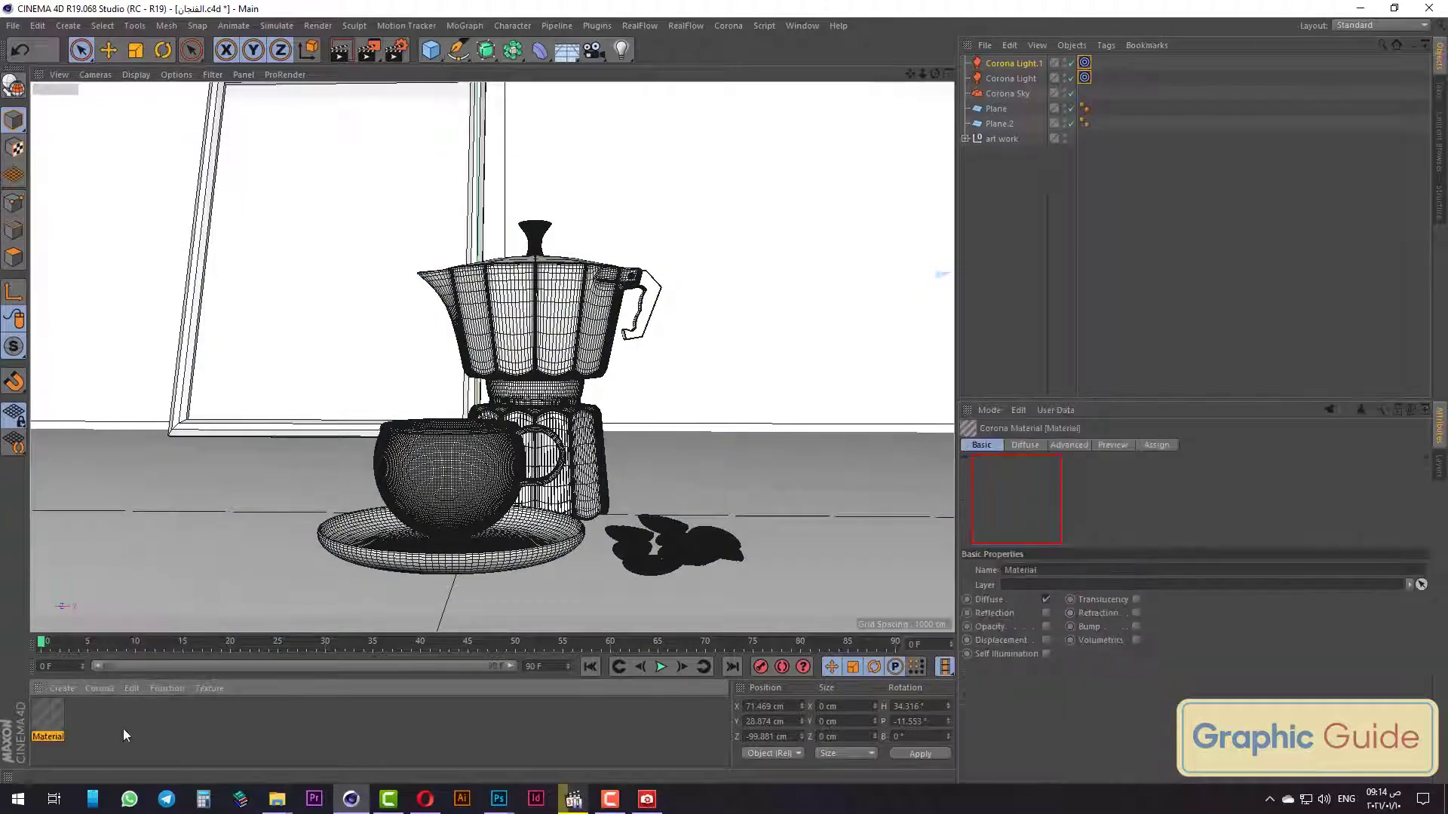
double_click(53, 718)
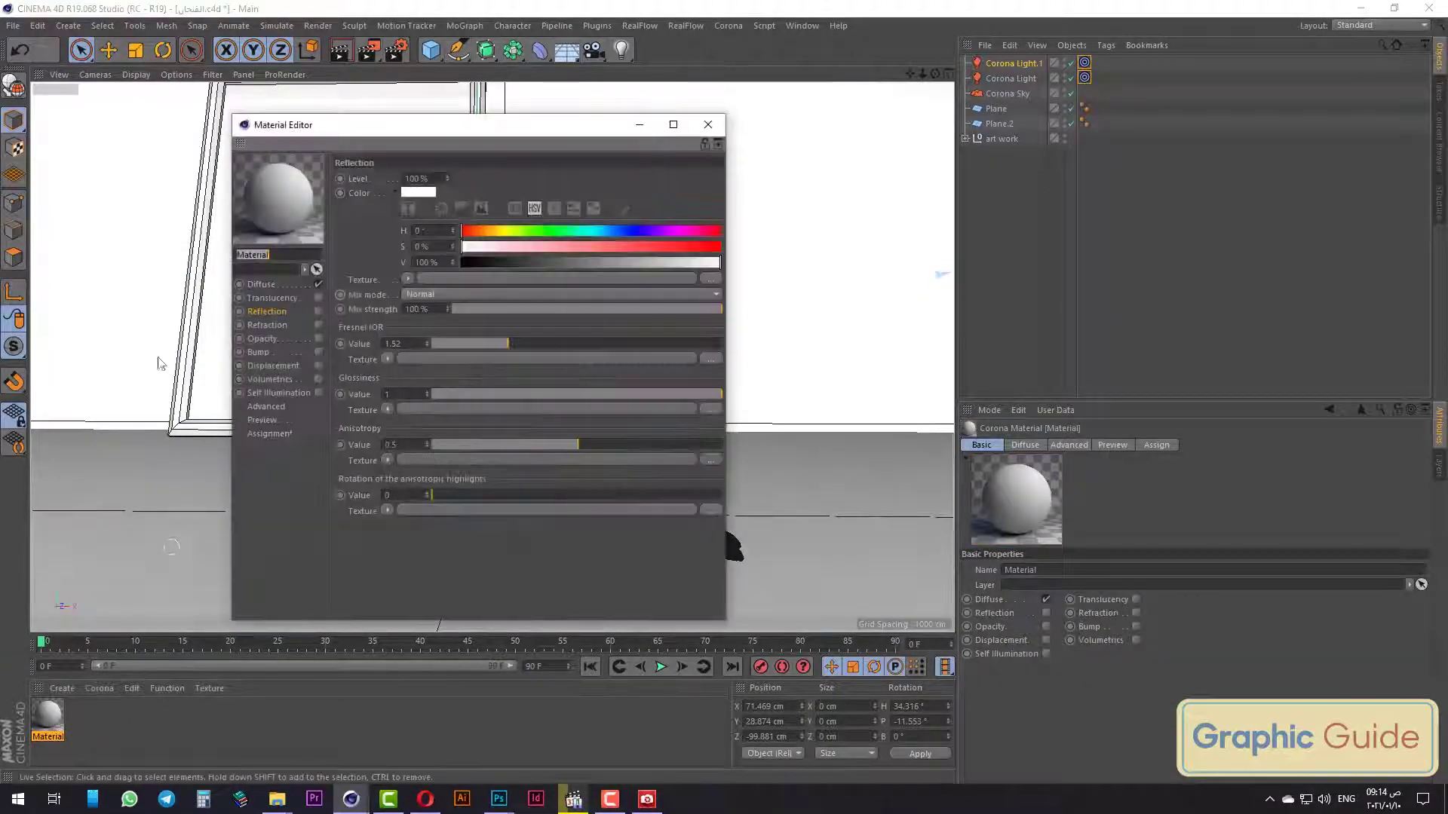
Give the material a darker diffuse and reflection with glossiness 0.61.
left_click(549, 262)
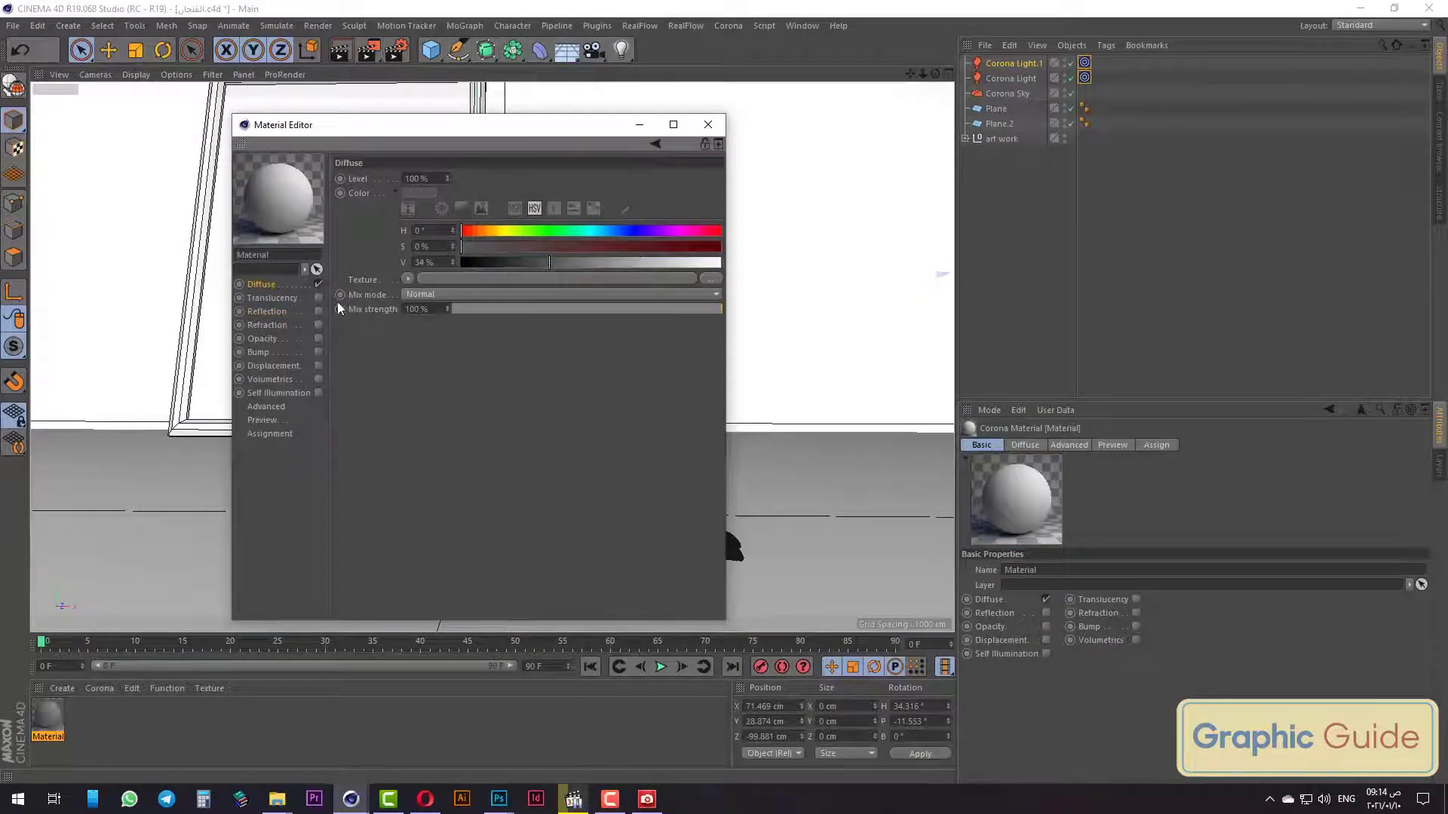
left_click(294, 312)
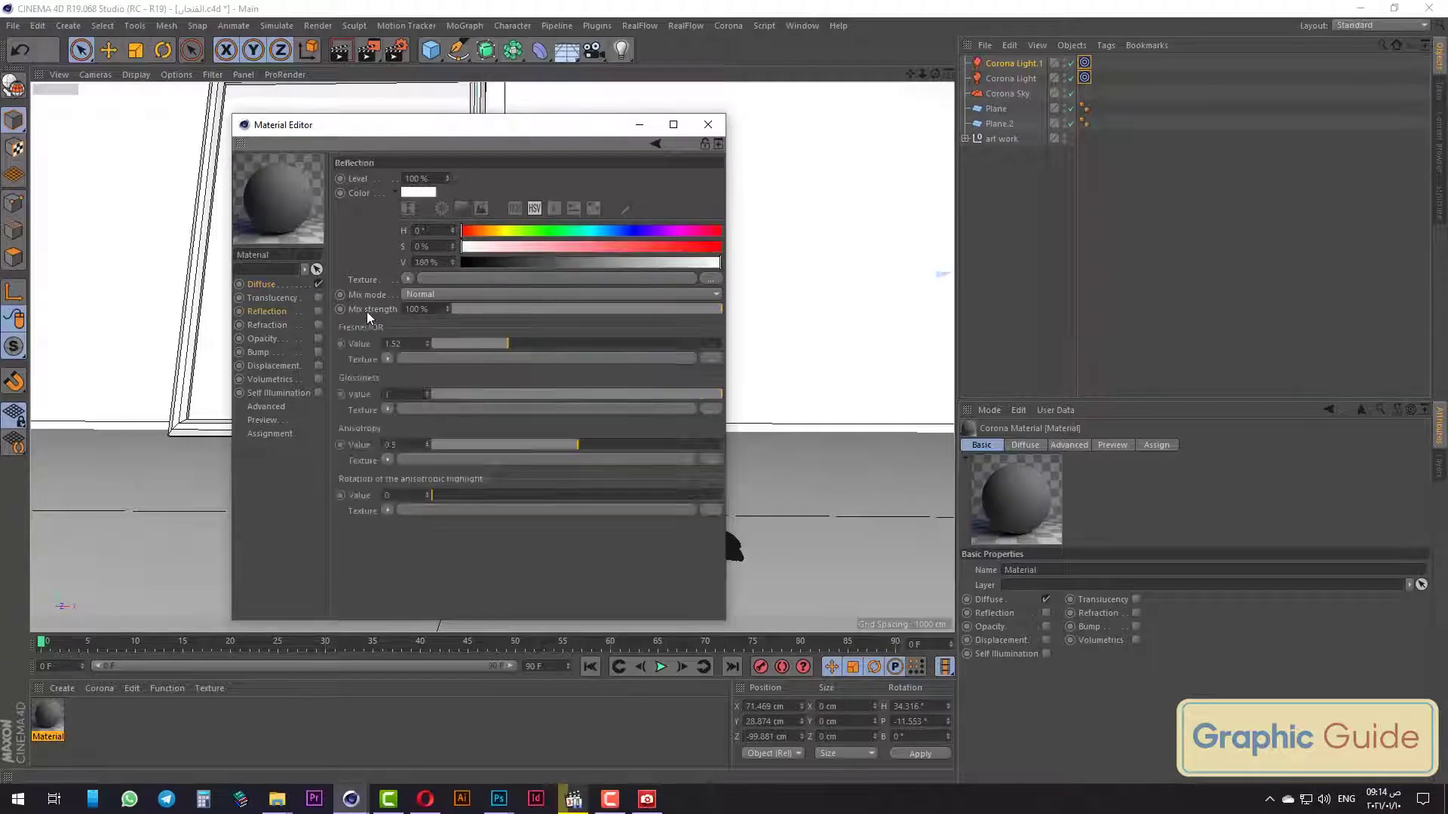
left_click(319, 311)
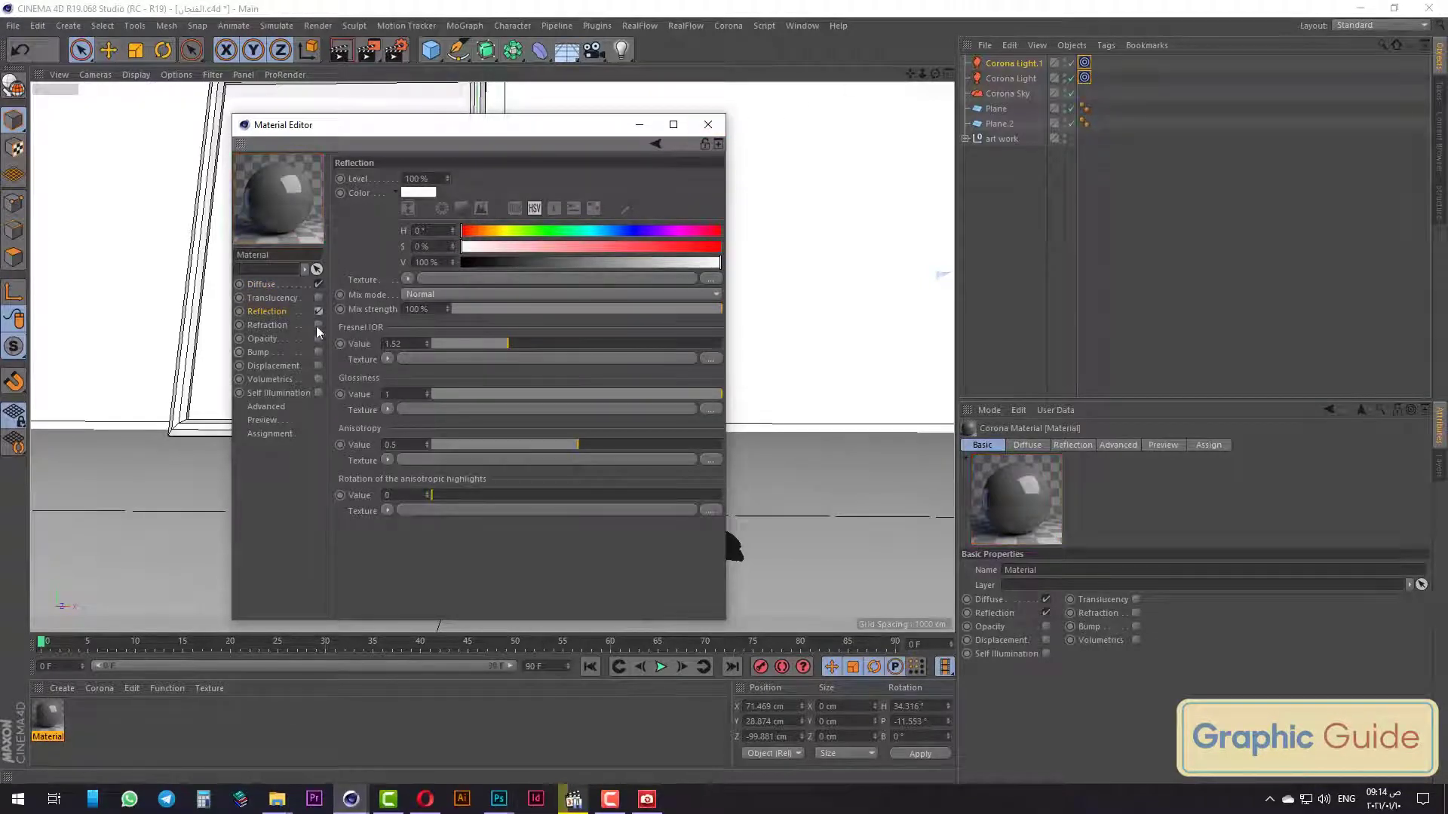
left_click_drag(623, 395, 609, 394)
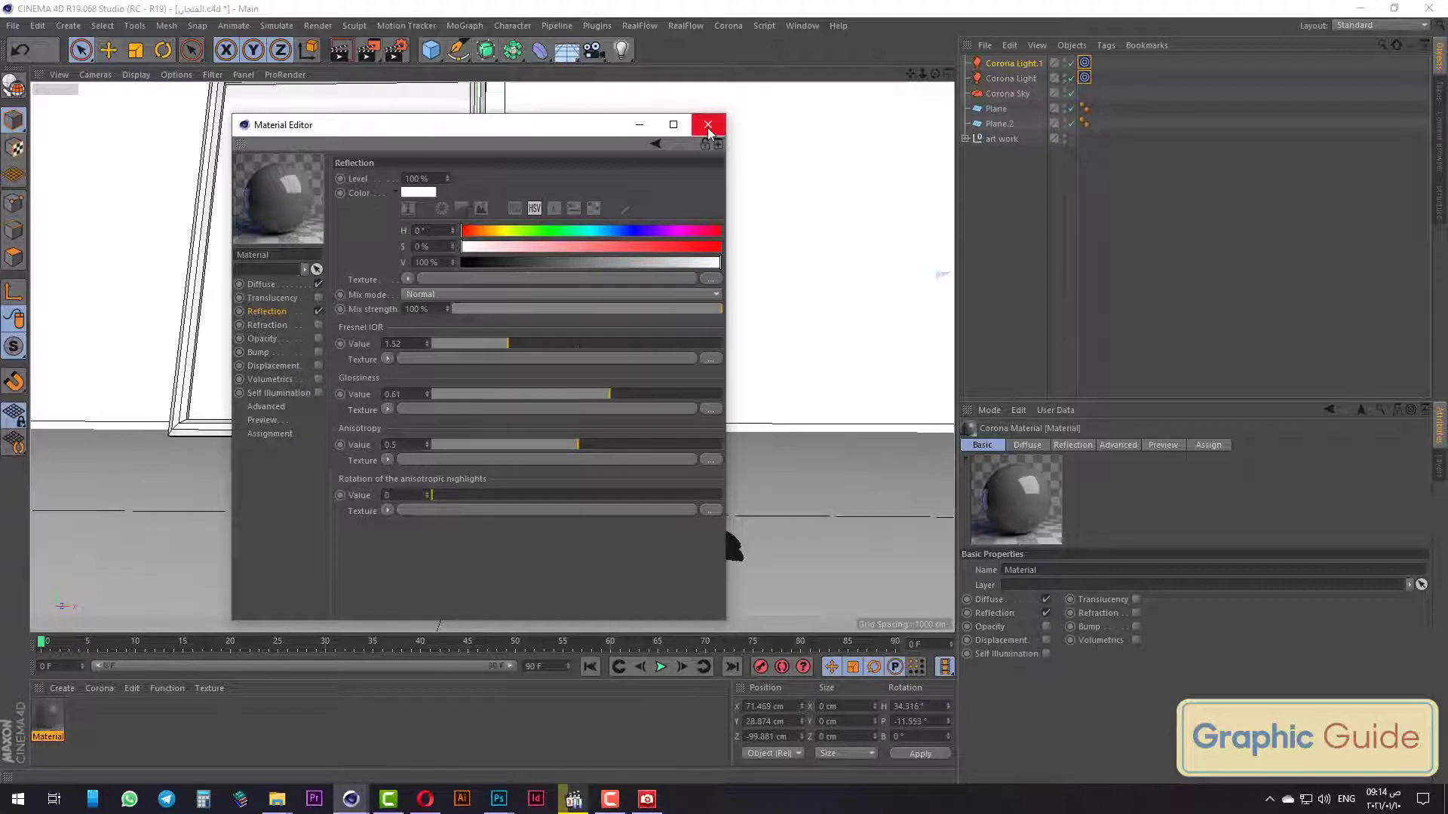
left_click(708, 126)
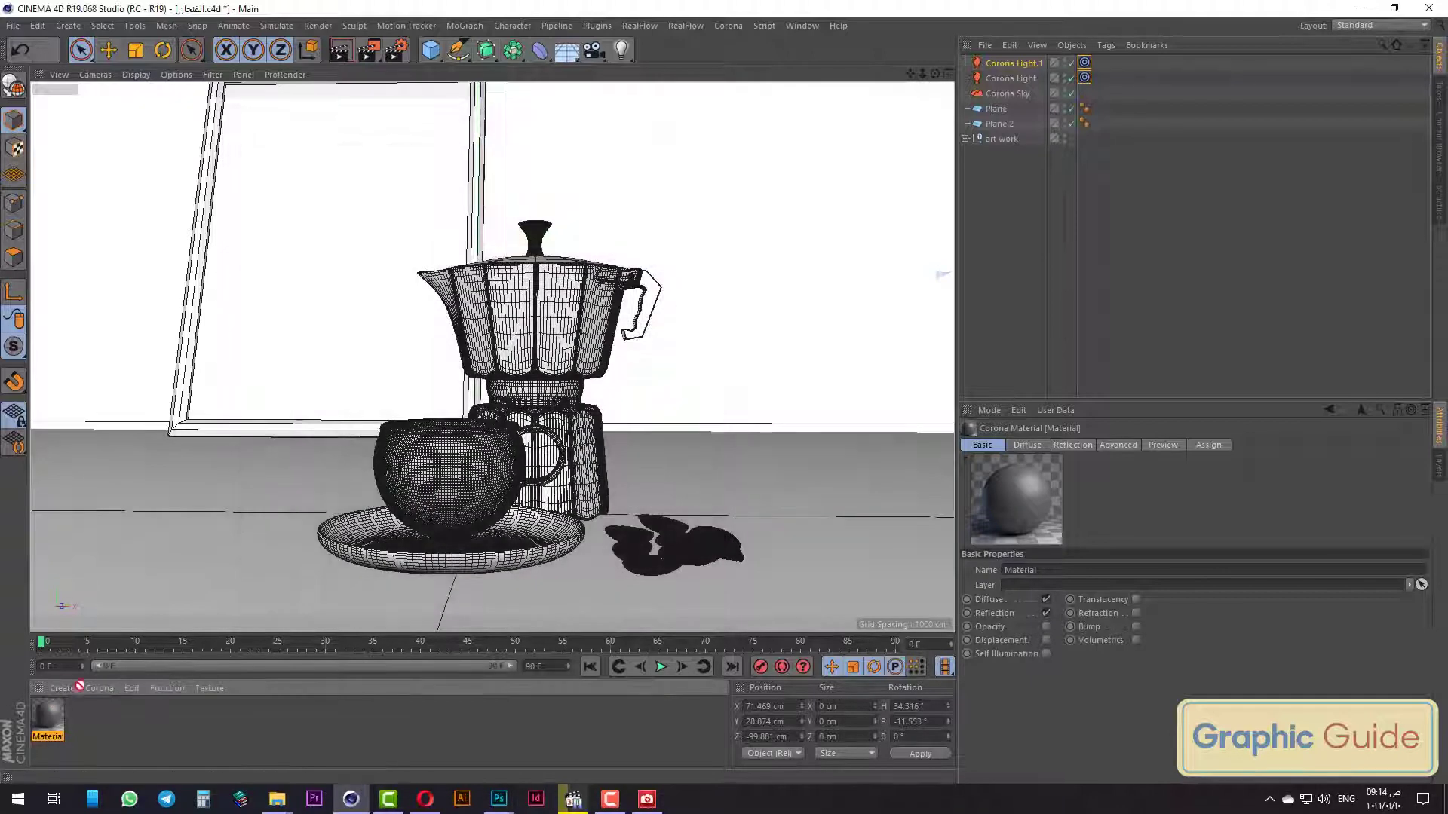
Apply the material to Plane and Plane.2 and start the interactive render.
left_click_drag(79, 686, 226, 558)
left_click_drag(49, 713, 663, 247)
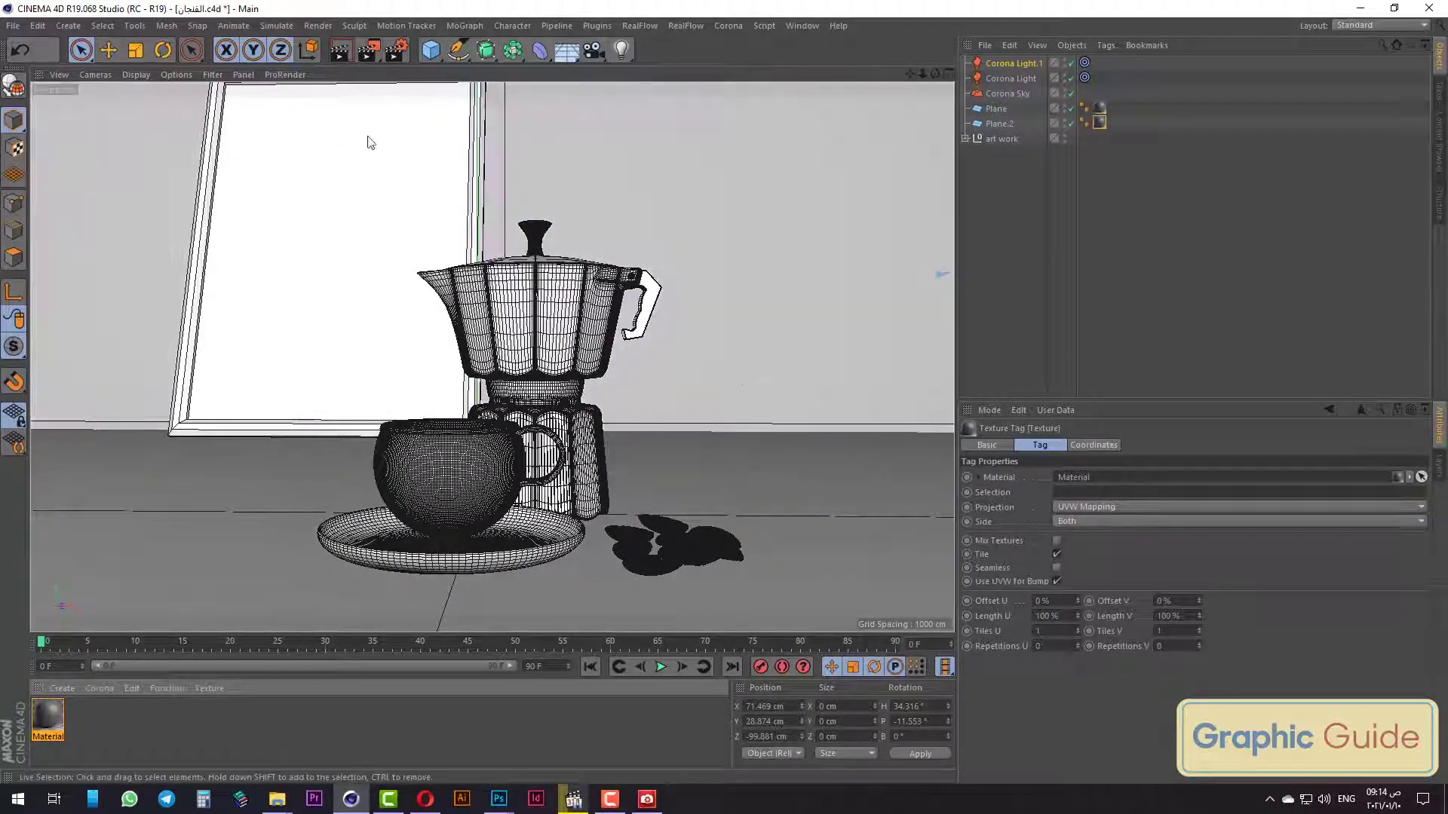
left_click(368, 50)
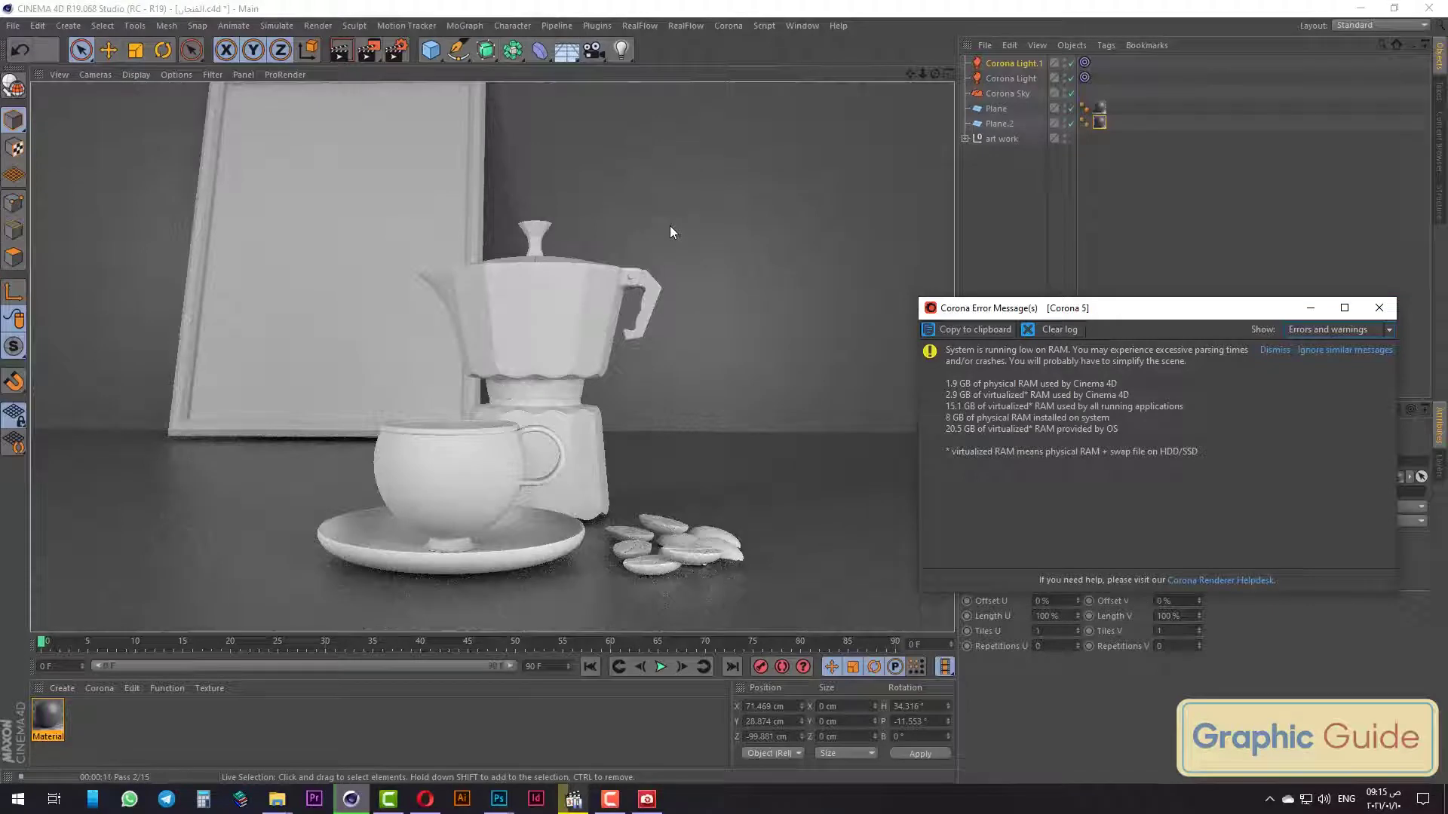
Select the coffee beans inside the art work null and scale them down.
left_click(964, 138)
left_click(1011, 170)
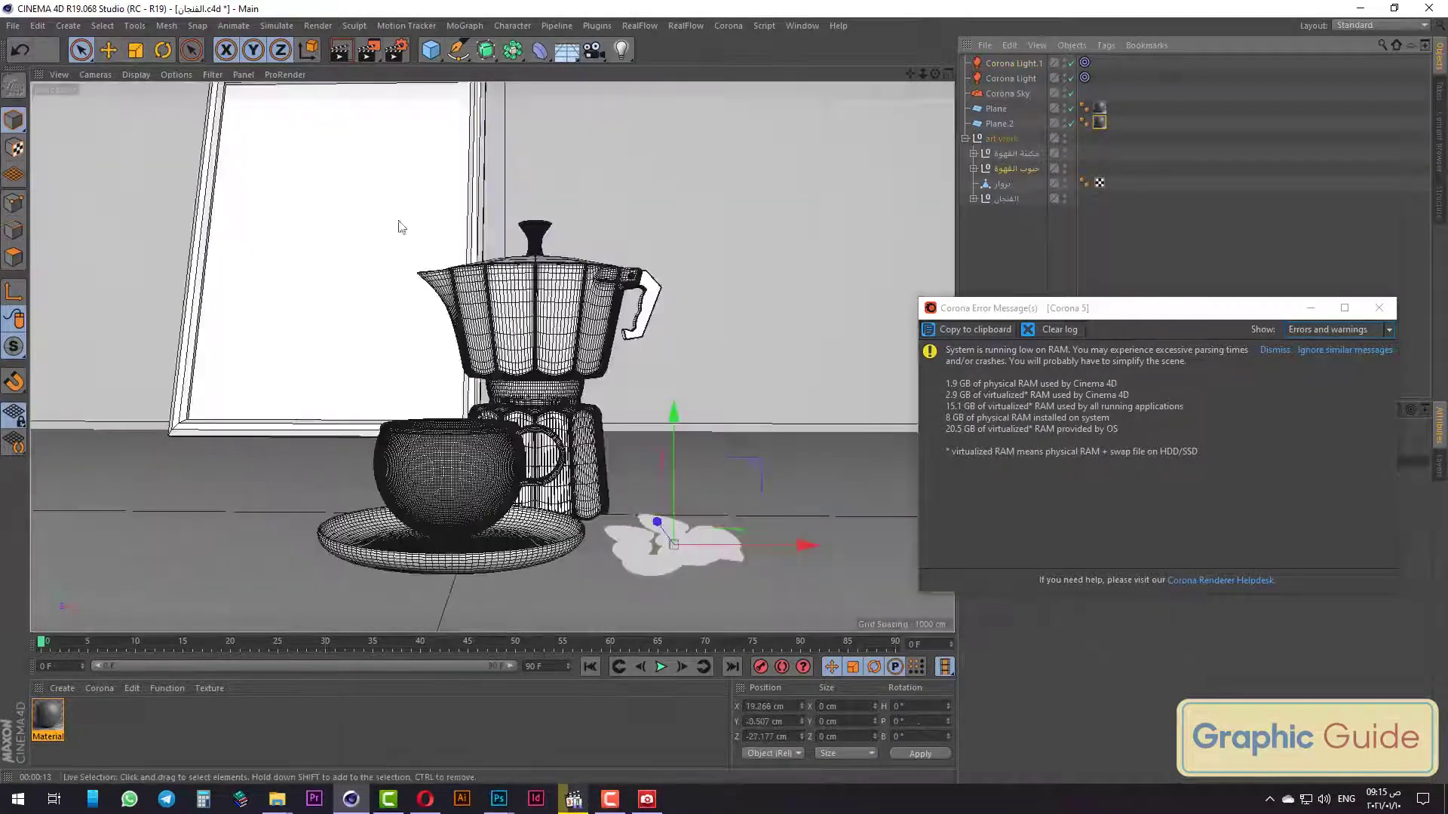
left_click(136, 50)
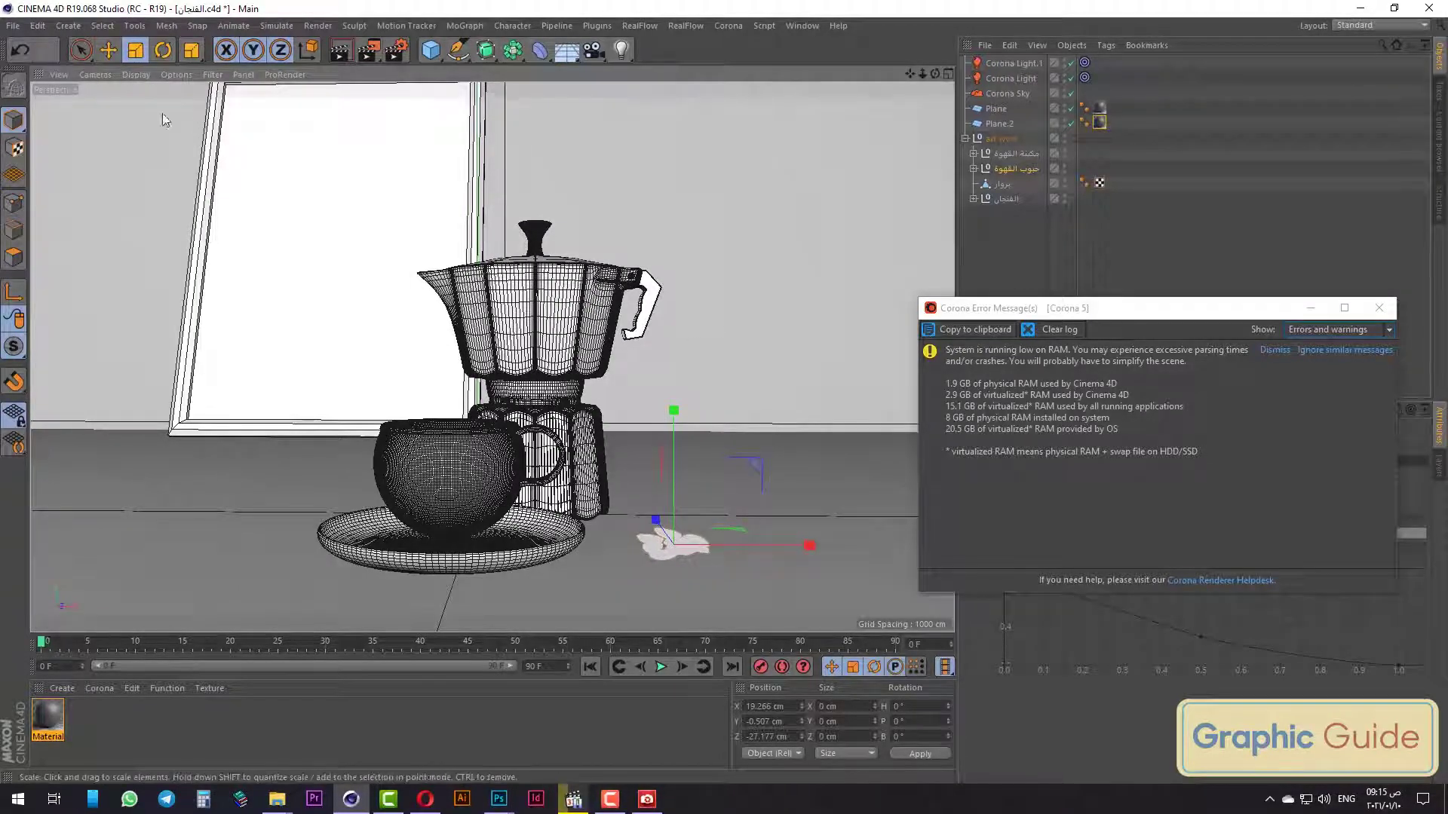
left_click(79, 49)
Lower the coffee beans onto the floor and slide them beside the cup and moka pot.
key("F4")
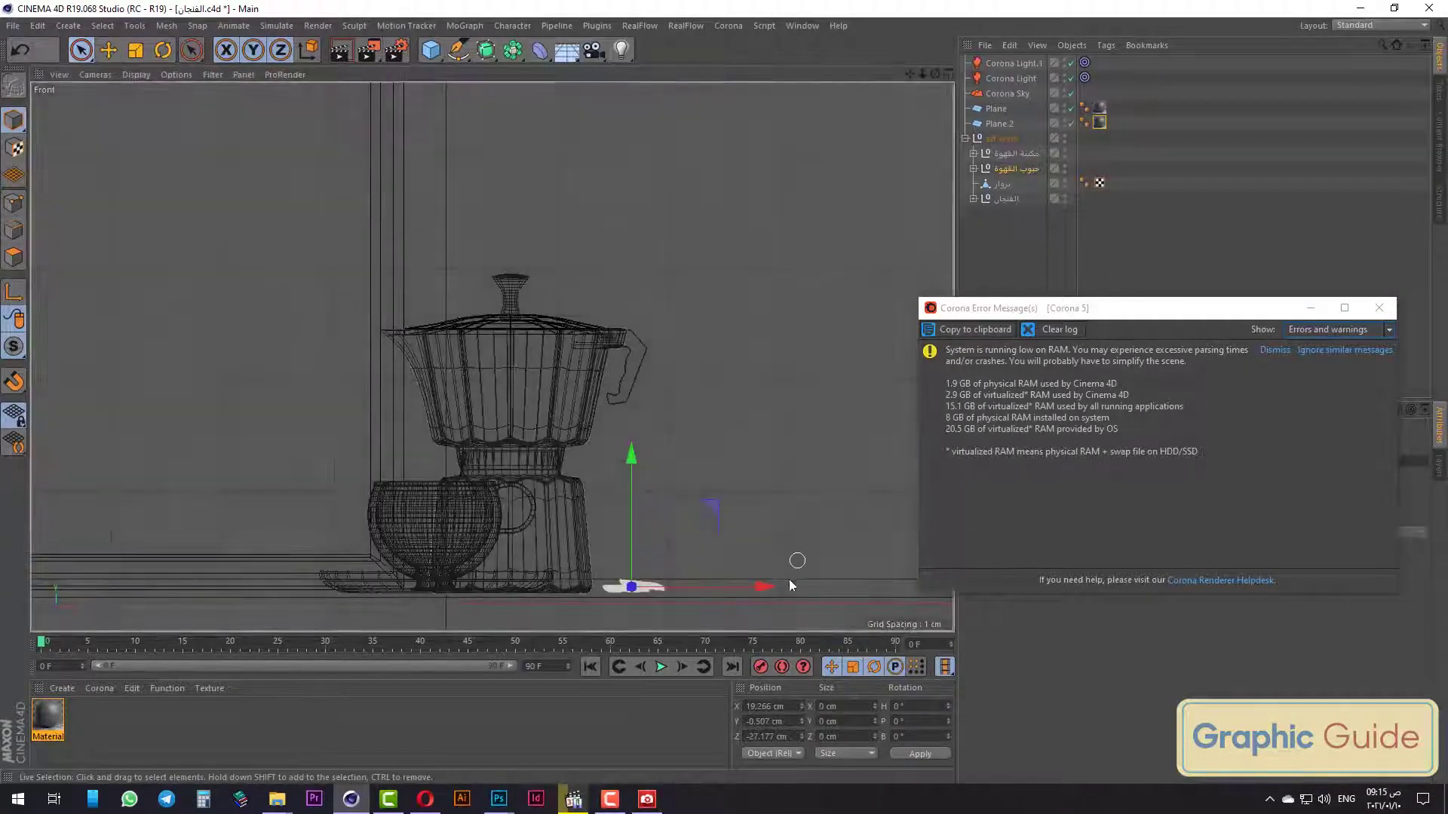
left_click_drag(760, 588, 736, 585)
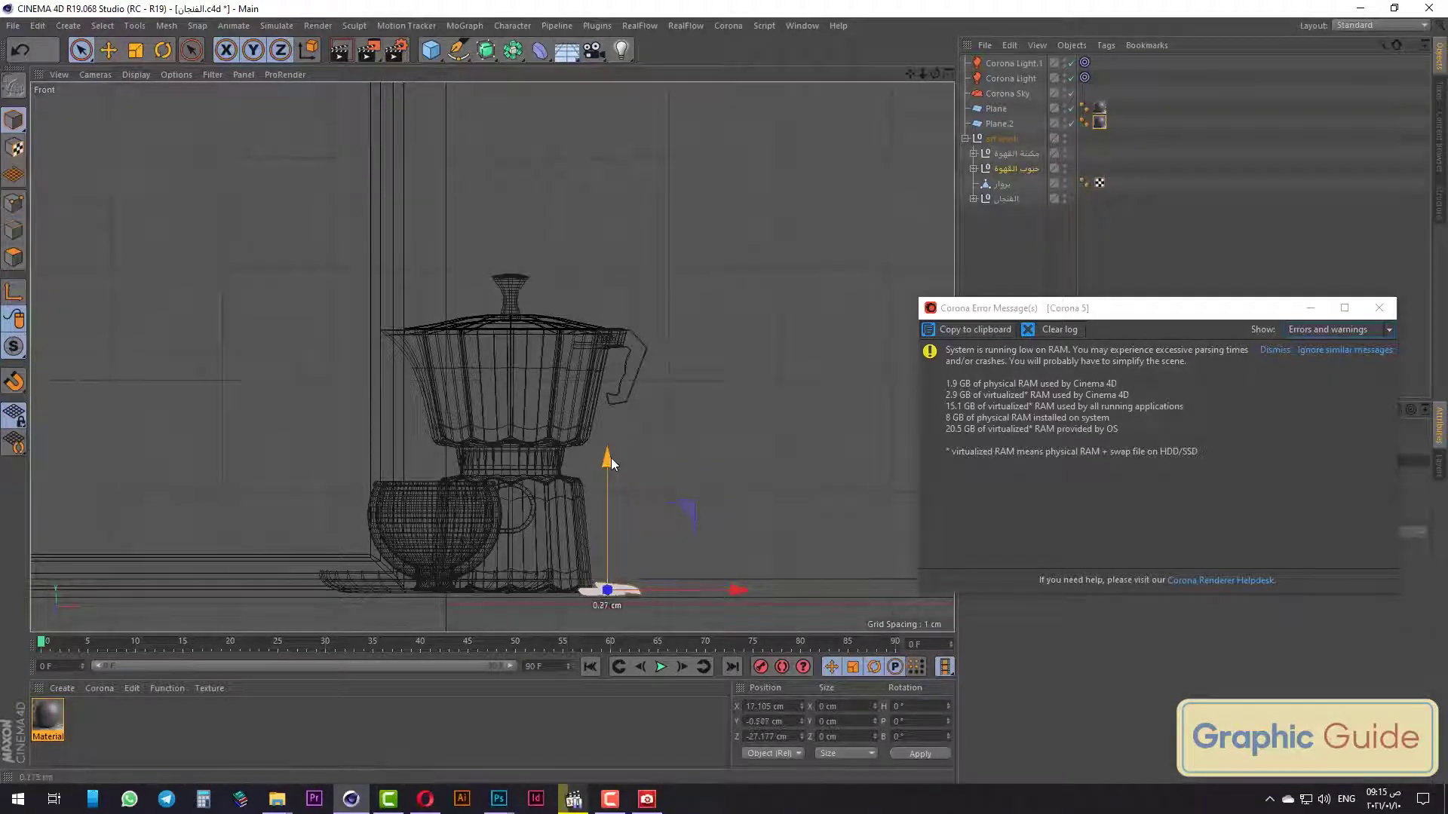
key("F1")
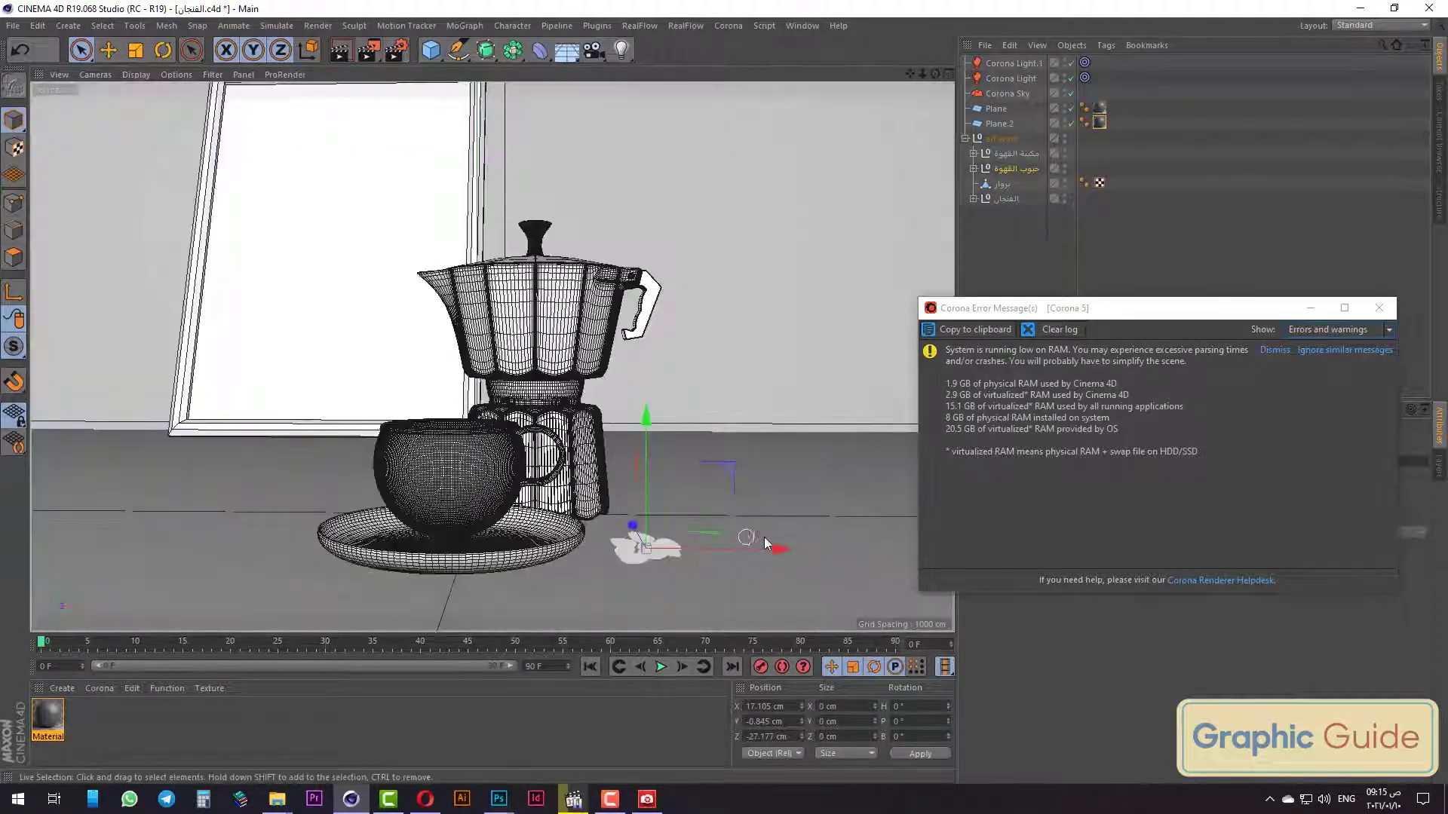
mouse_move(763, 549)
left_mouse_down()
mouse_move(743, 552)
mouse_move(754, 528)
left_mouse_up()
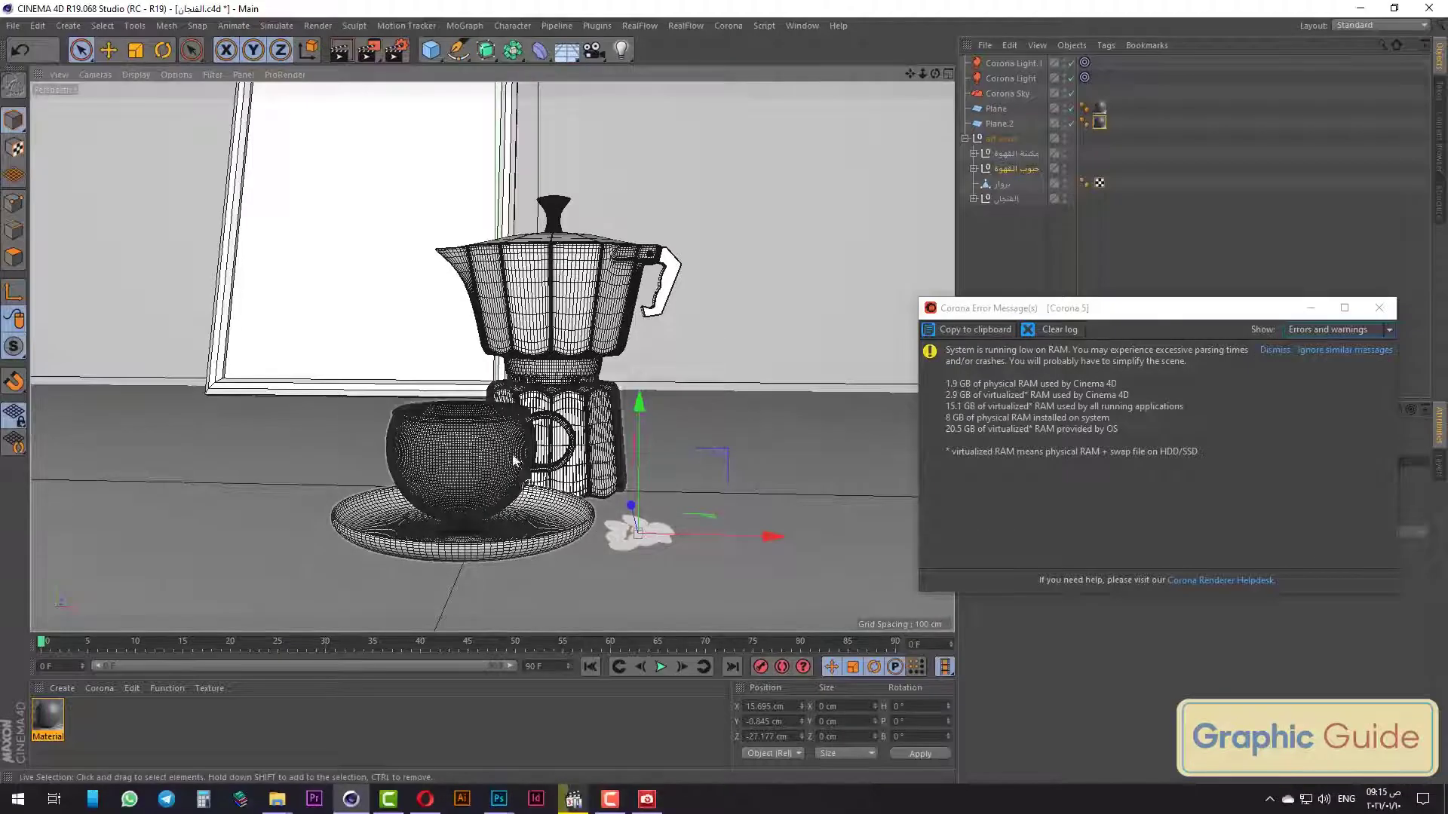
scroll(522, 509, "up", 2)
scroll(523, 510, "up", 2)
scroll(522, 510, "down", 1)
scroll(528, 490, "down", 1)
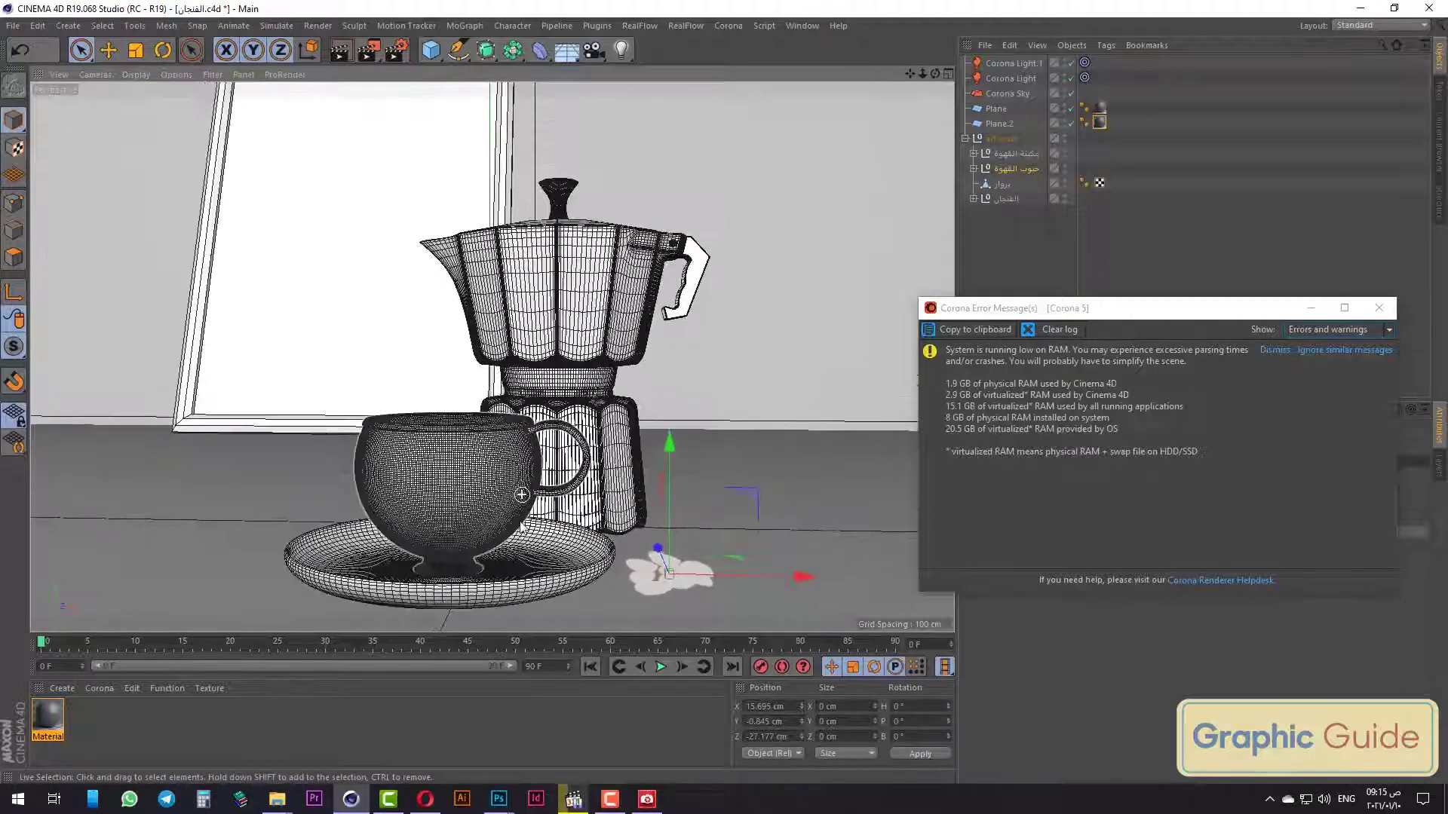
scroll(531, 467, "down", 1)
scroll(537, 445, "down", 1)
Save the scene and lower the picture frame slightly.
key("ctrl+s")
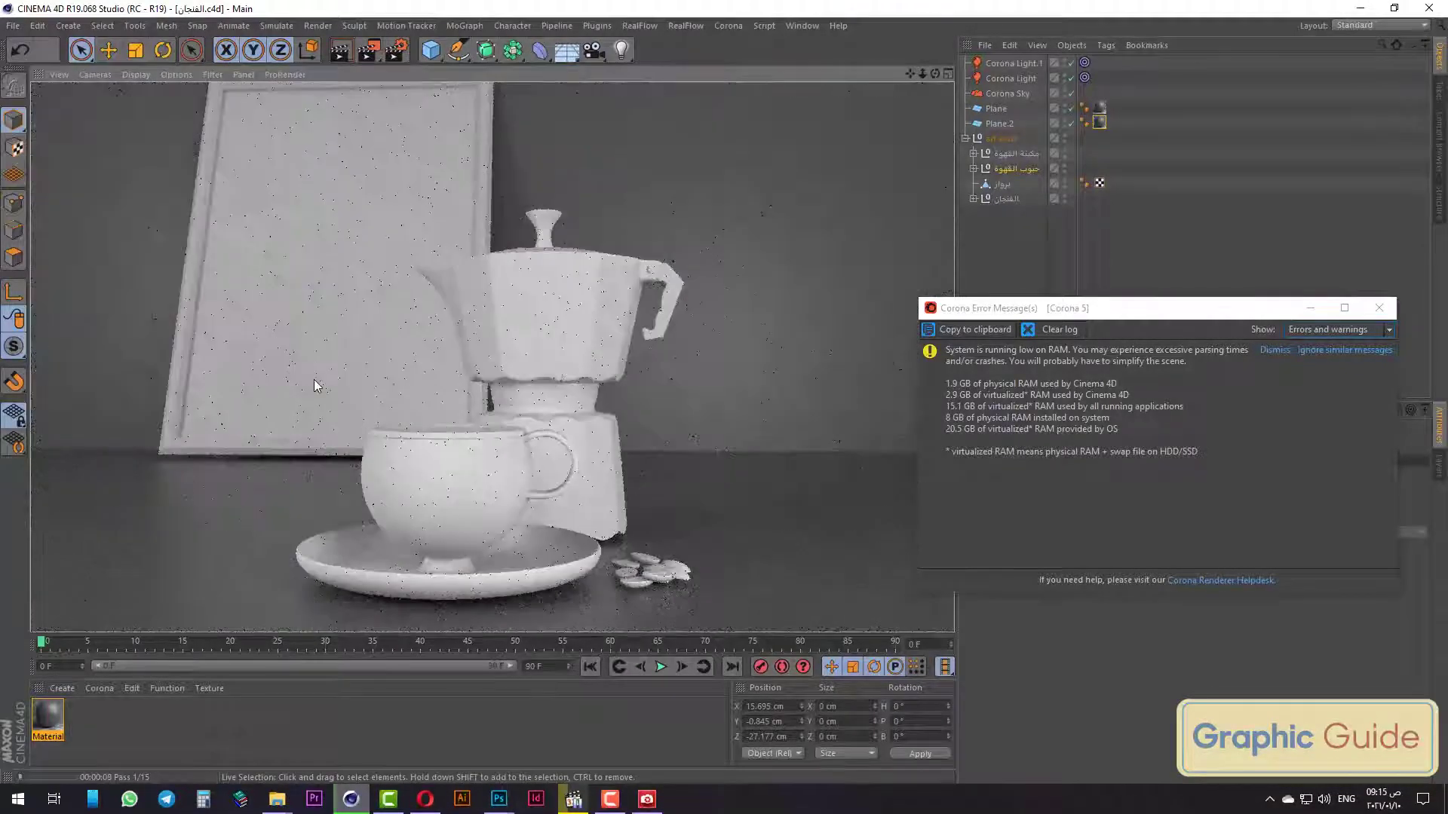
left_click(314, 378)
left_click_drag(330, 350, 329, 357)
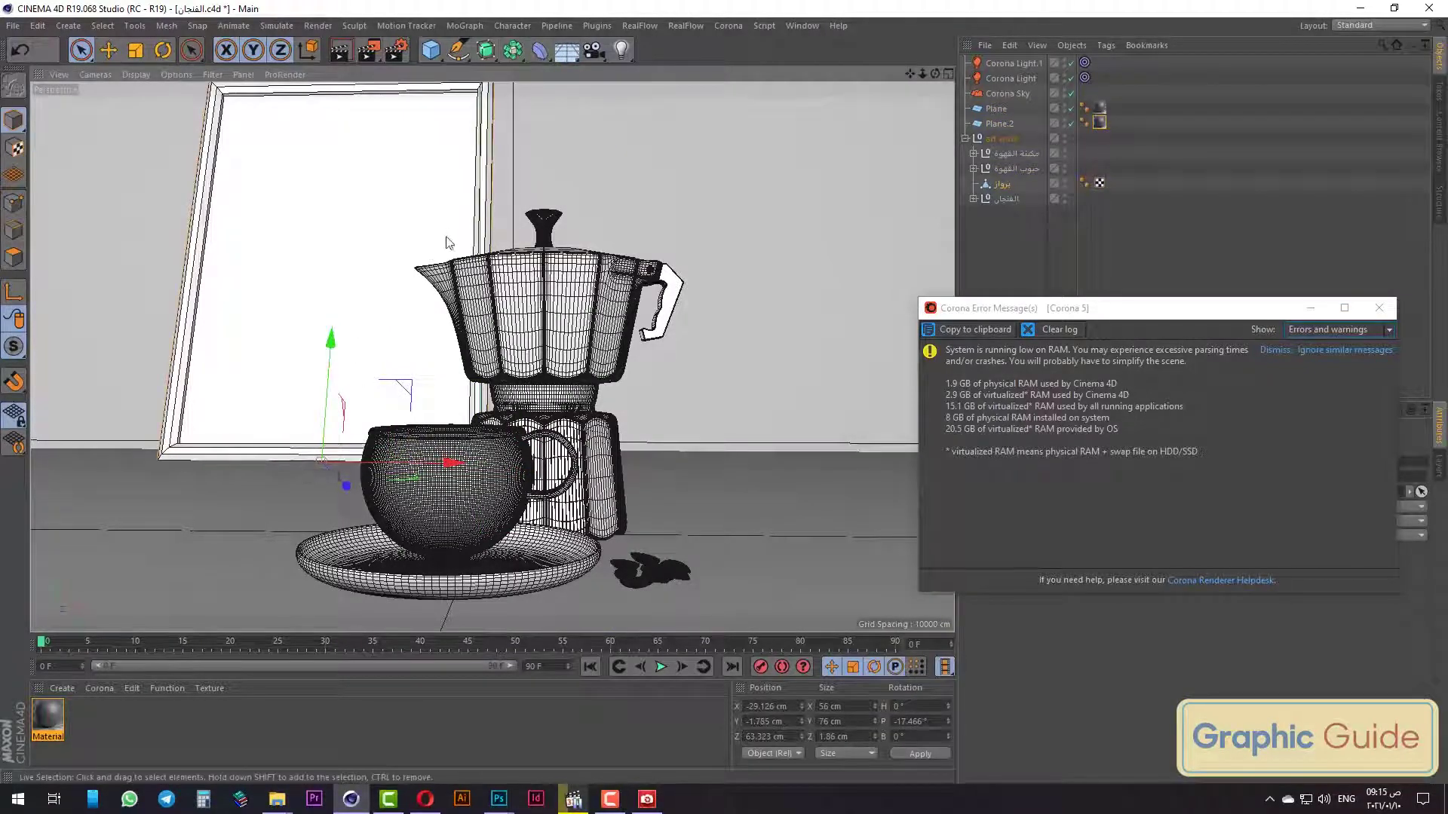
In the Front view, raise the floor plane to Y 0.926 cm and lift the frame.
key("F4")
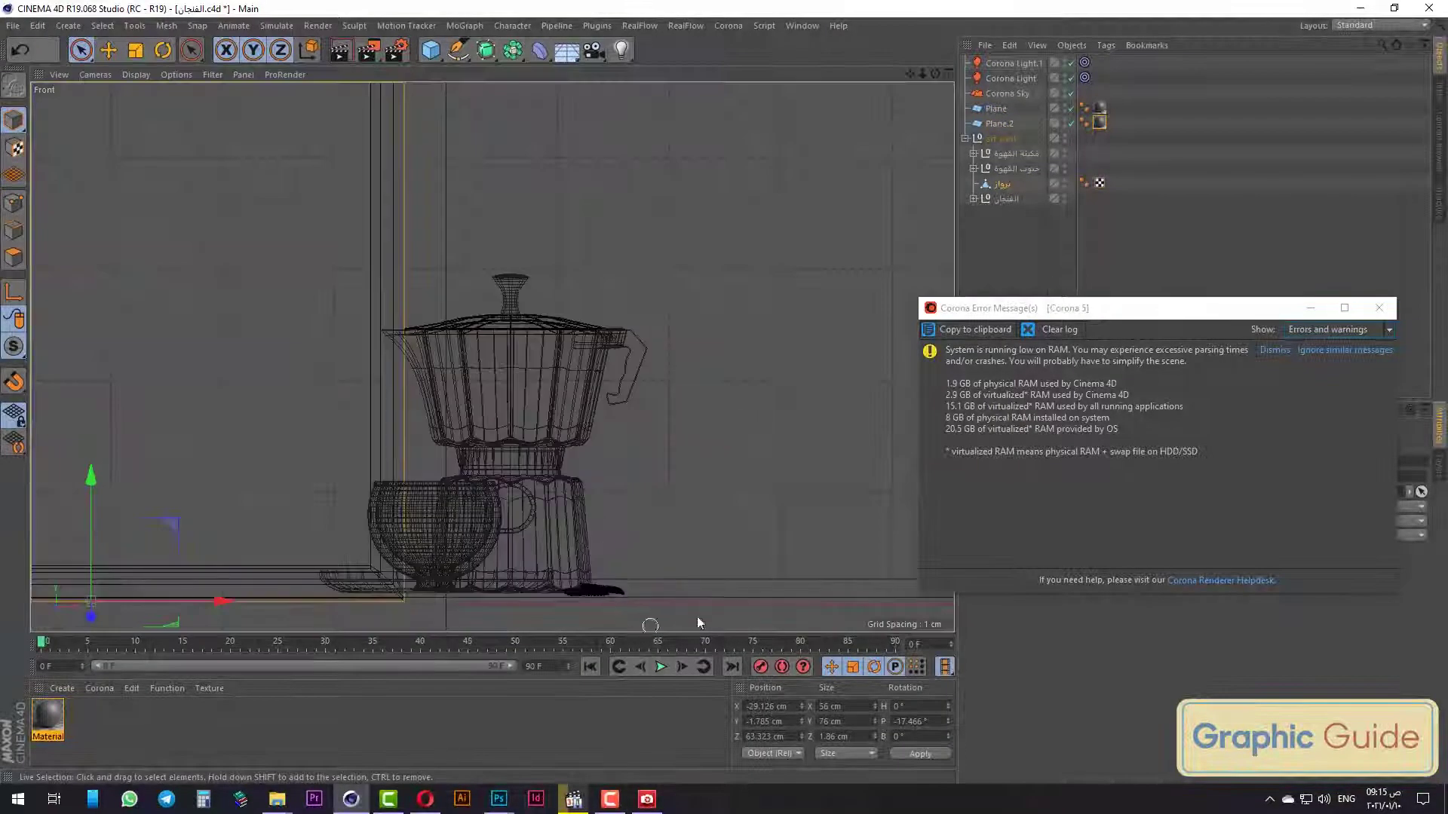
left_click(999, 124)
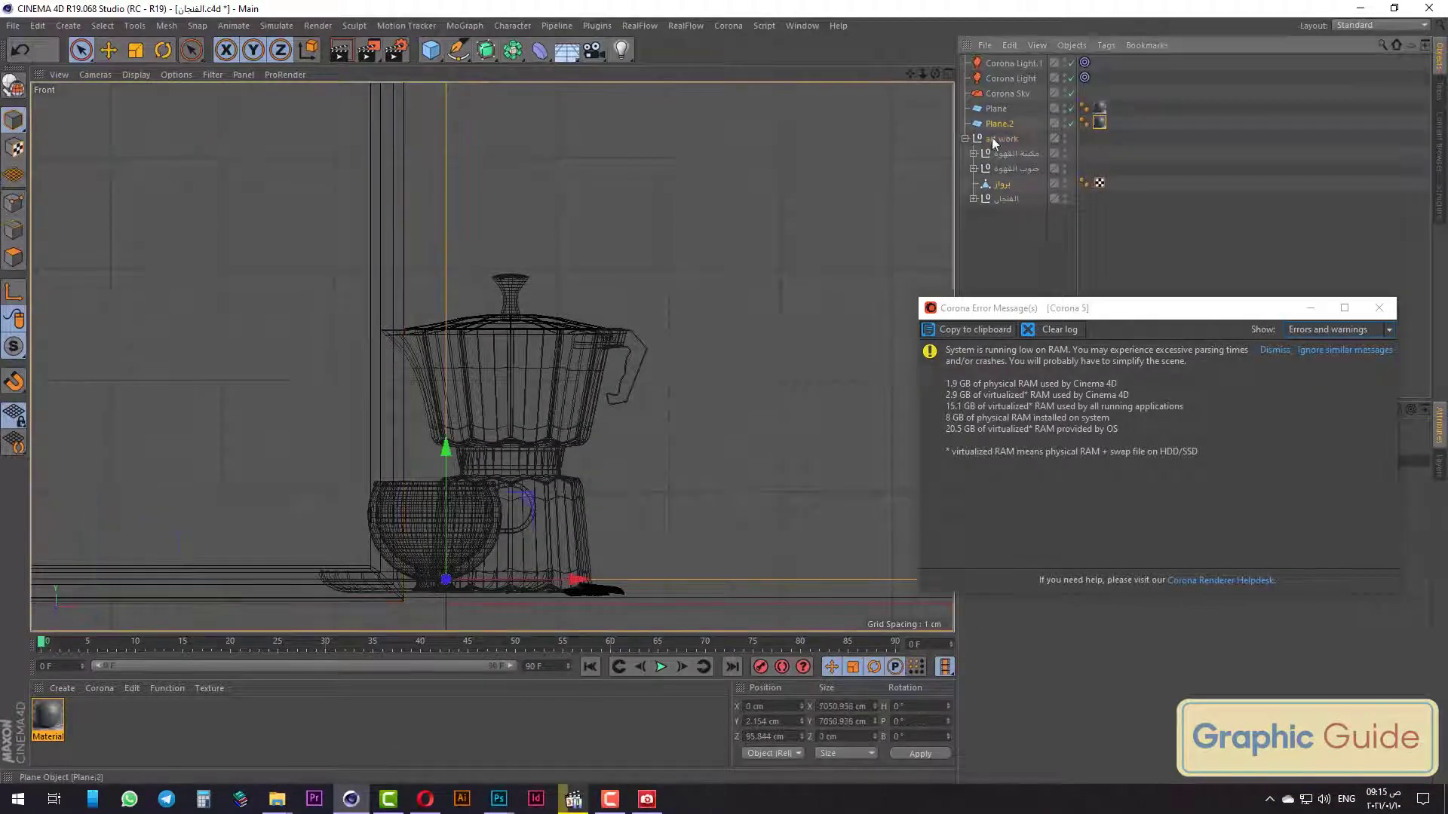
left_click(997, 108)
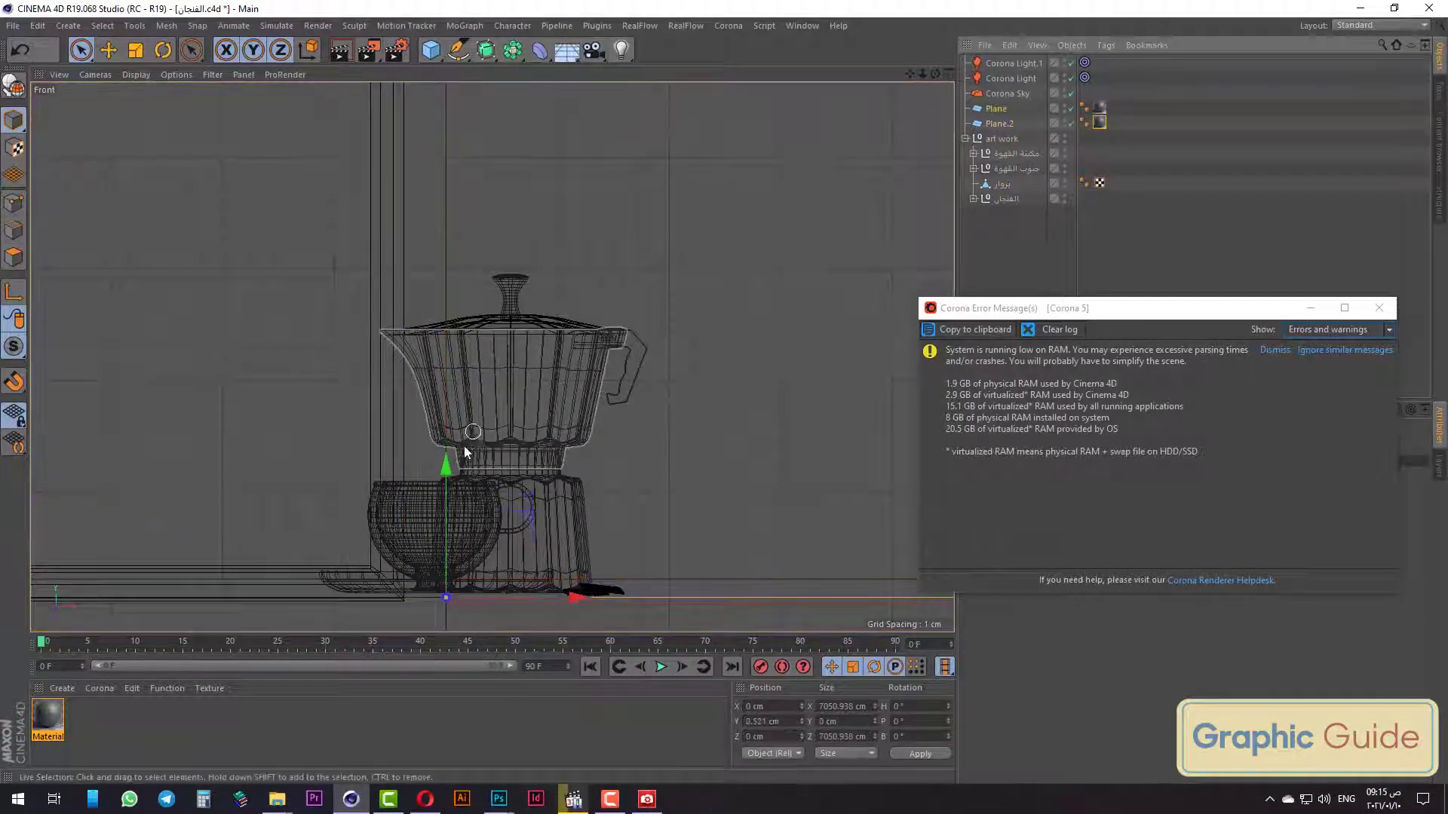
left_click_drag(451, 473, 454, 468)
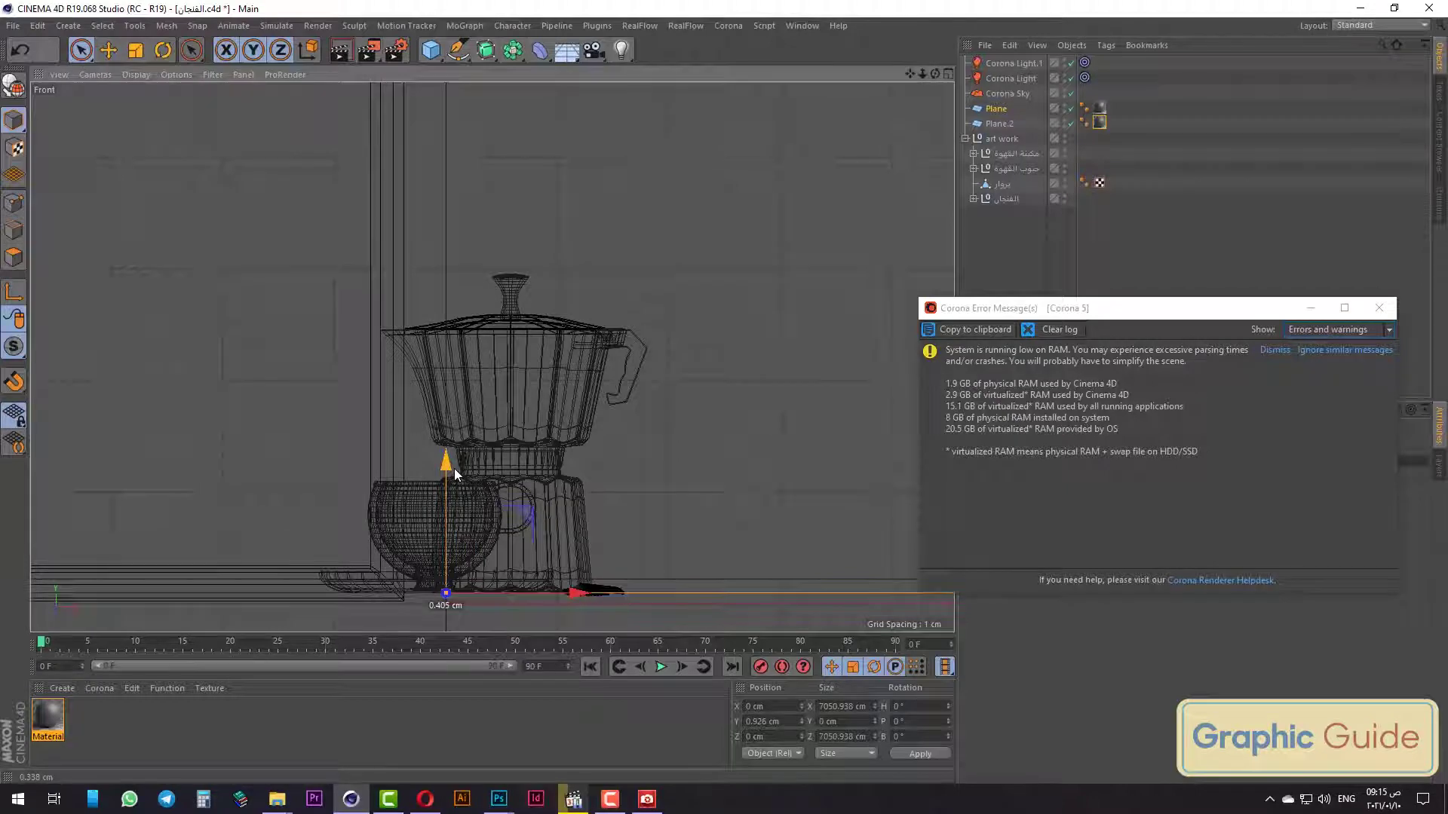
left_click(383, 426)
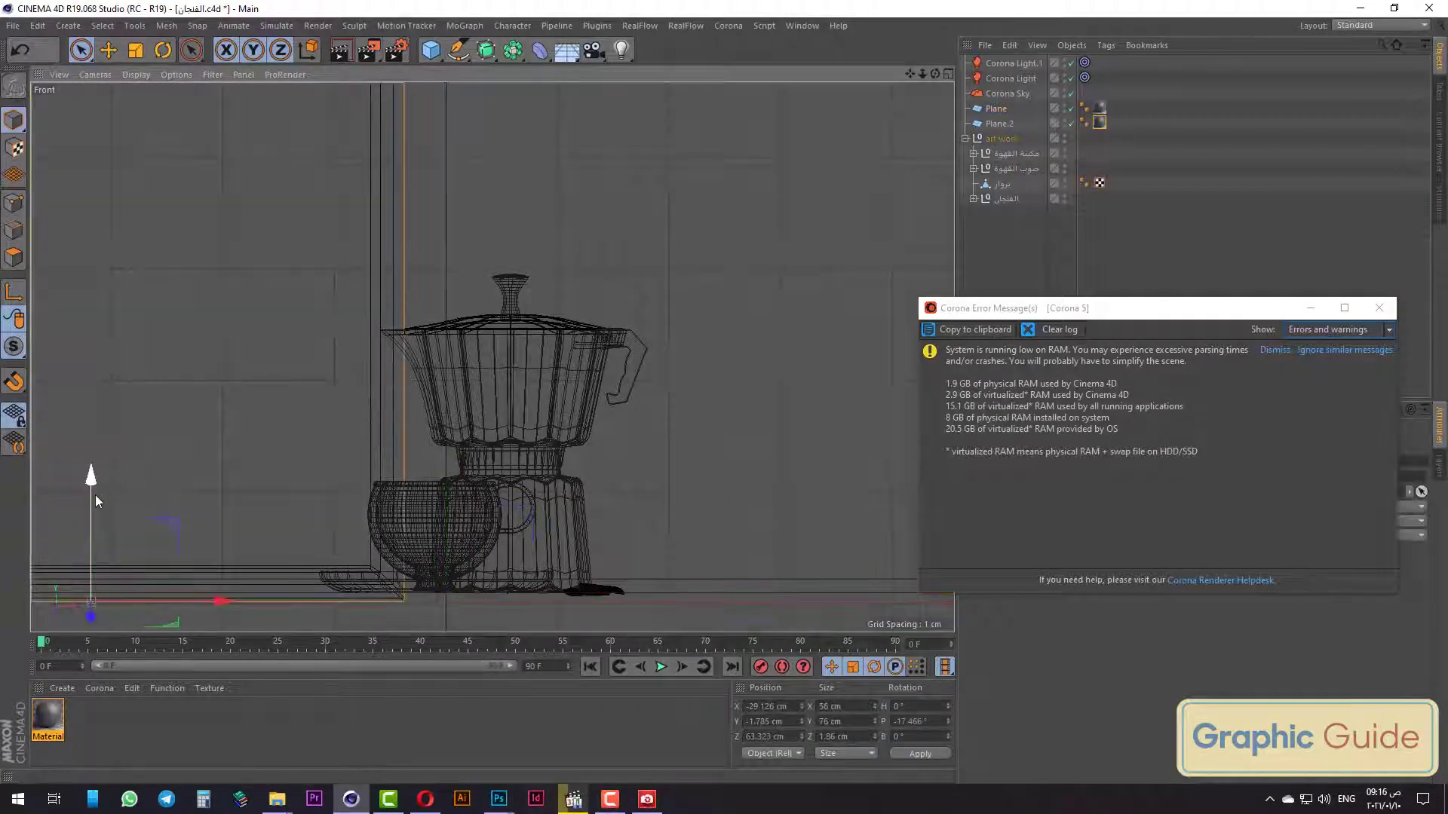
left_click_drag(95, 494, 99, 486)
Save the scene and render it to the Picture Viewer.
key("F1")
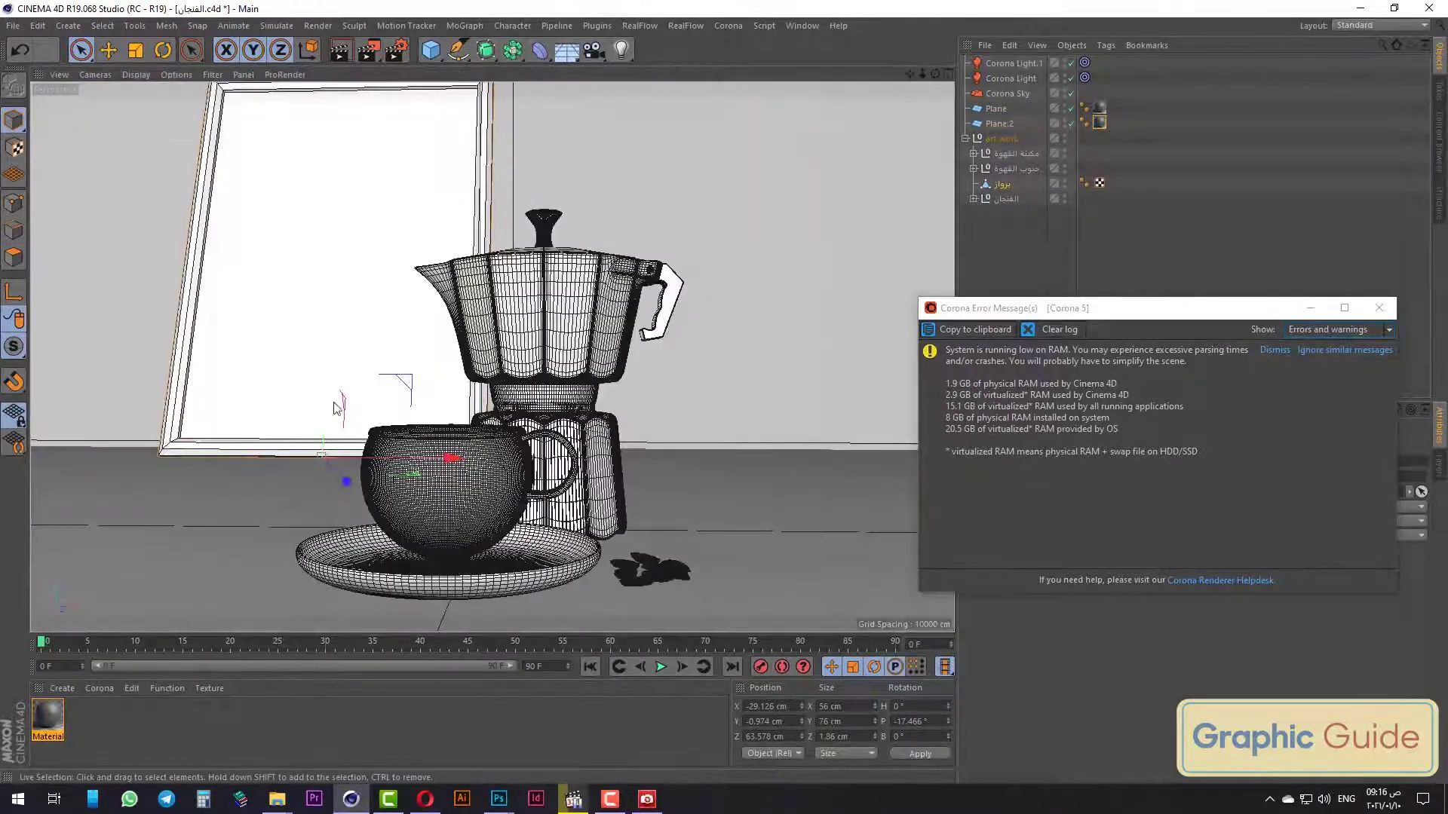
key("ctrl+s")
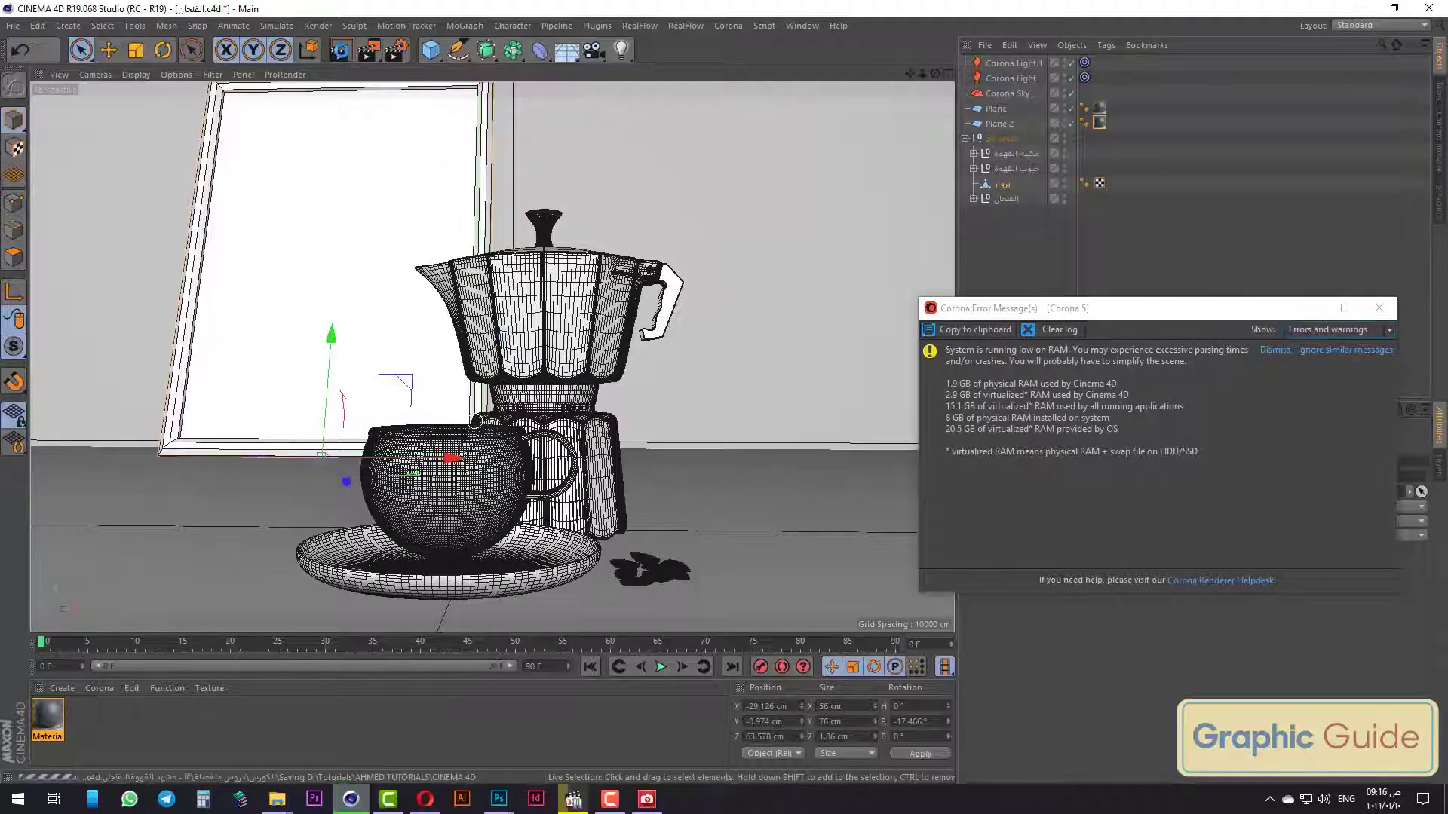
left_click(341, 50)
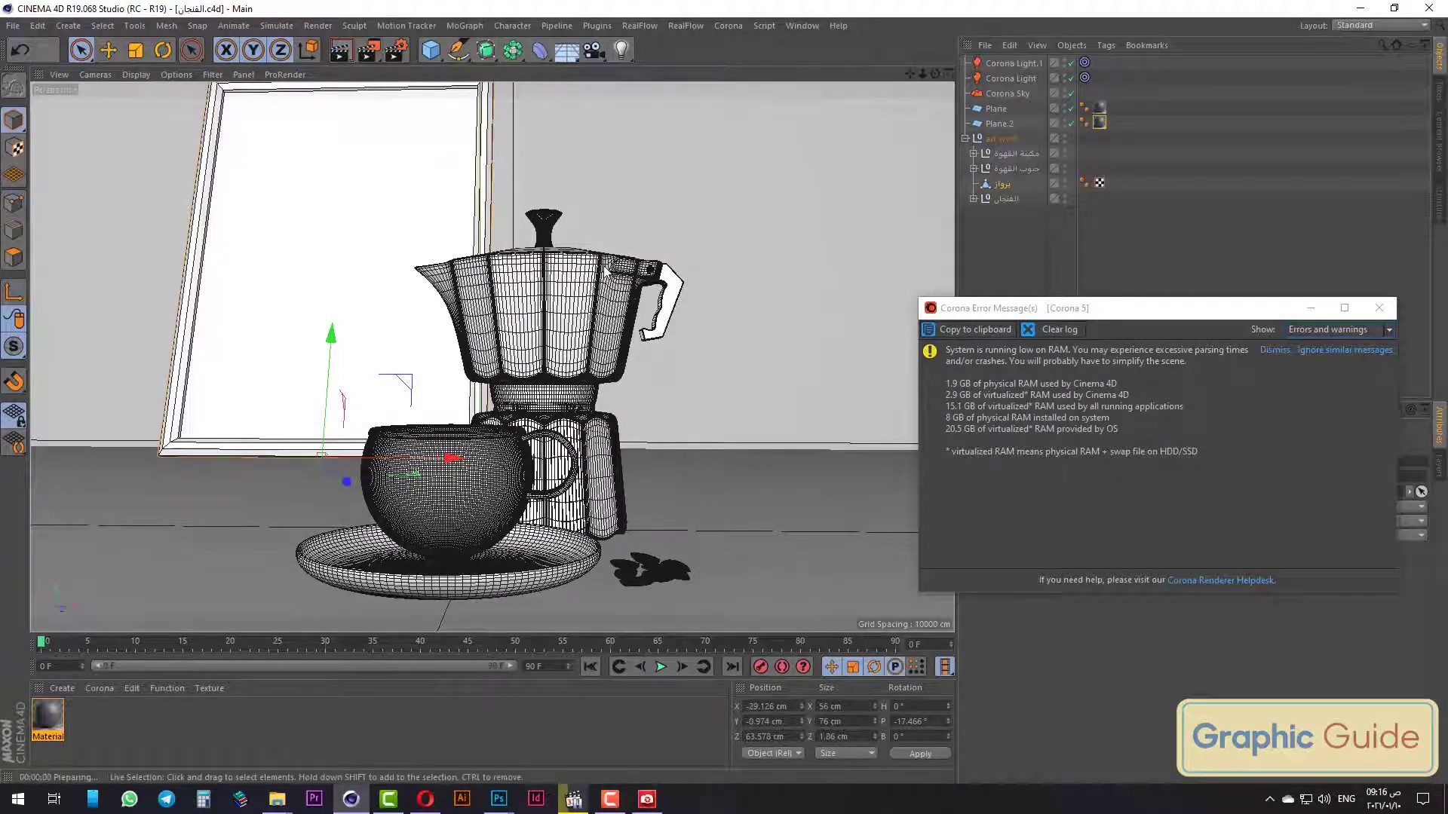